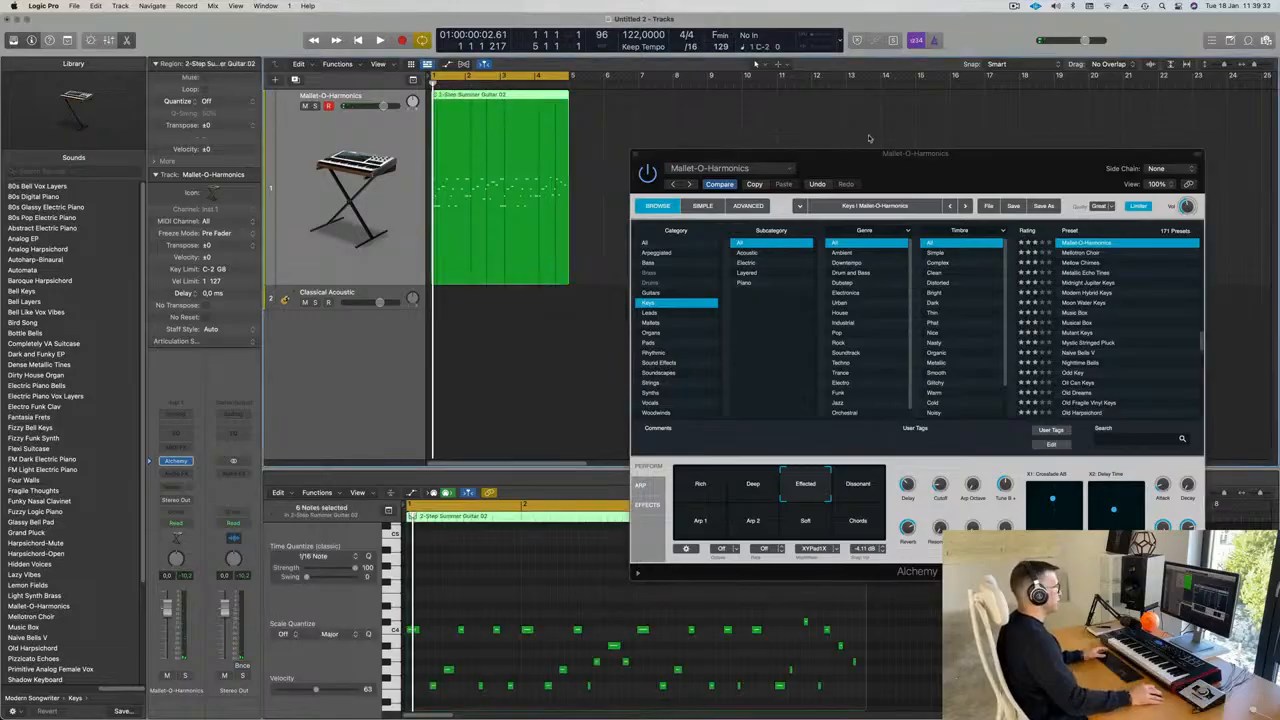
# Adjust the Alchemy synth's Cutoff on the Mallet-O-Harmonics track while the loop plays, then close the synth window
pyautogui.press('space')
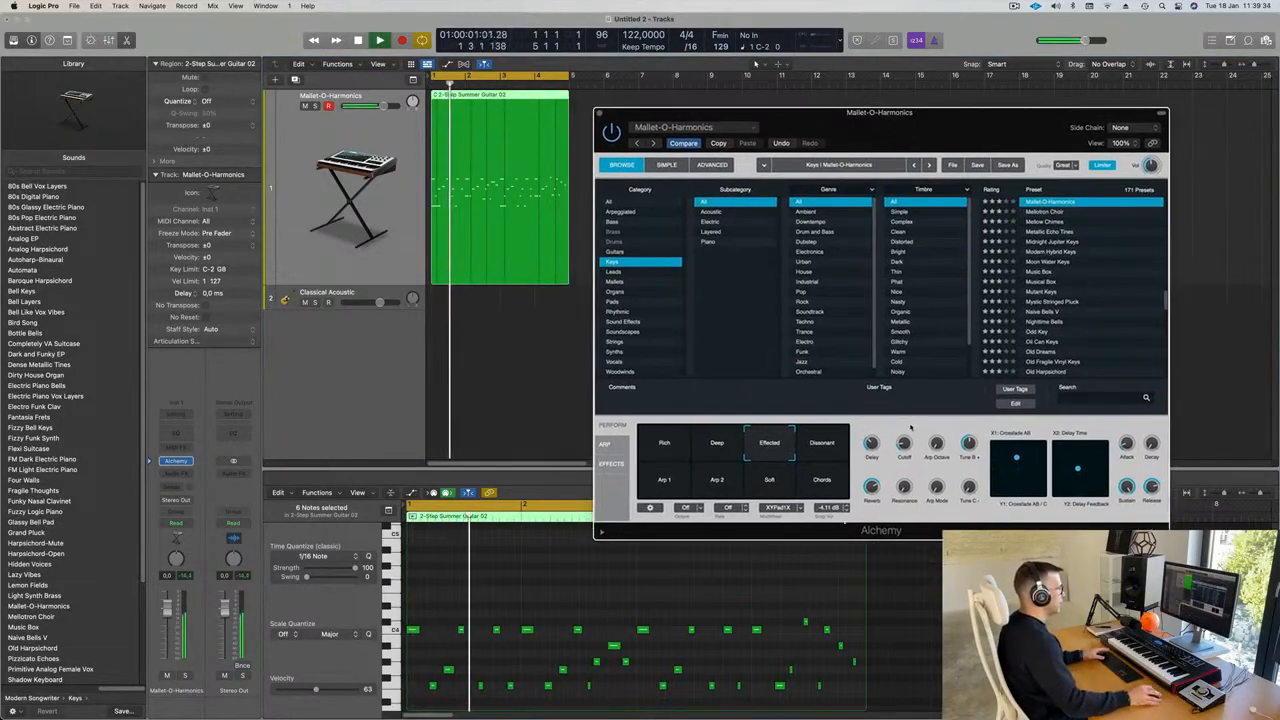
pyautogui.moveTo(905, 467)
pyautogui.moveTo(905, 467)
pyautogui.mouseDown()
pyautogui.moveTo(912, 390)
pyautogui.moveTo(905, 447)
pyautogui.mouseUp()
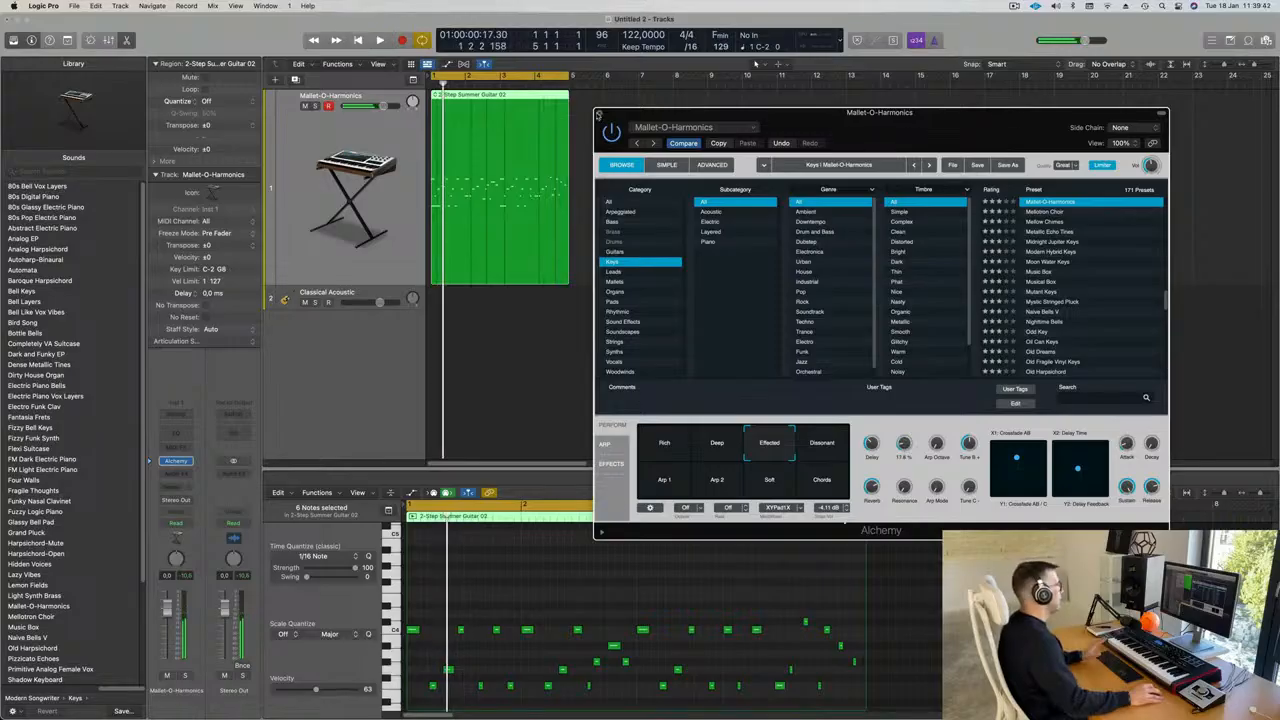
pyautogui.click(599, 114)
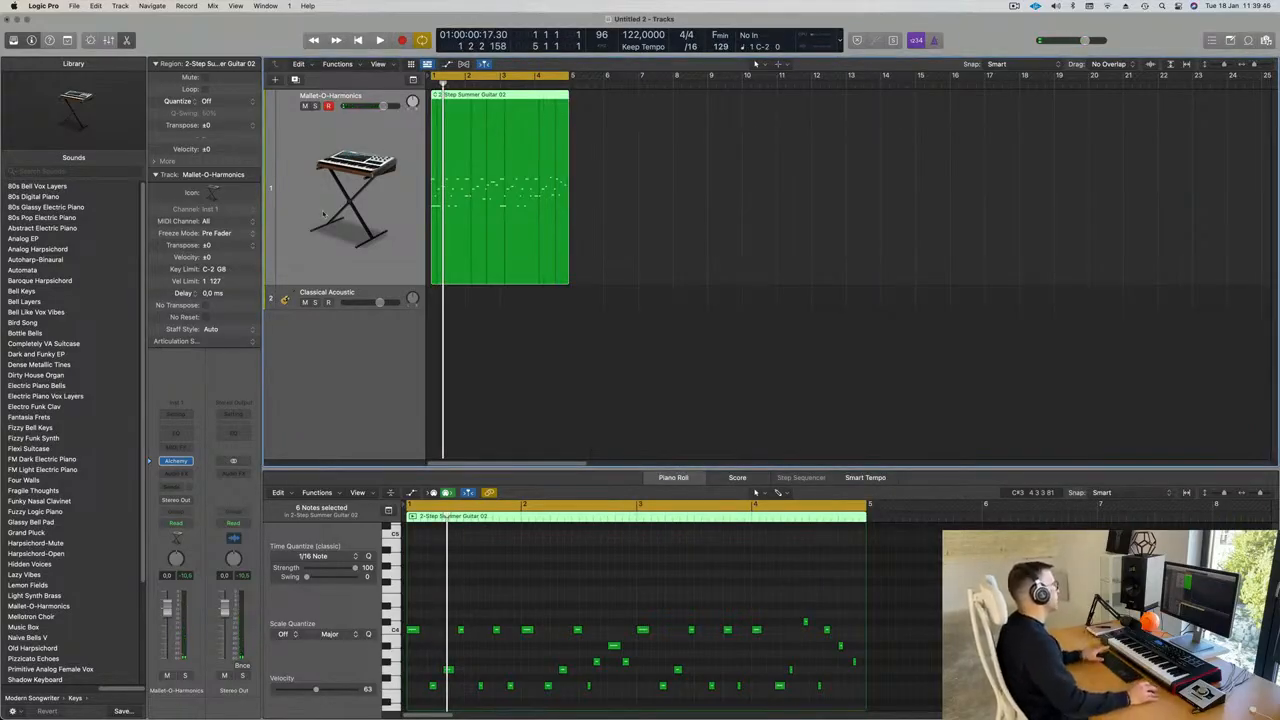
# Replace the Classical Acoustic track's instrument with Drum Machine Designer
pyautogui.click(360, 292)
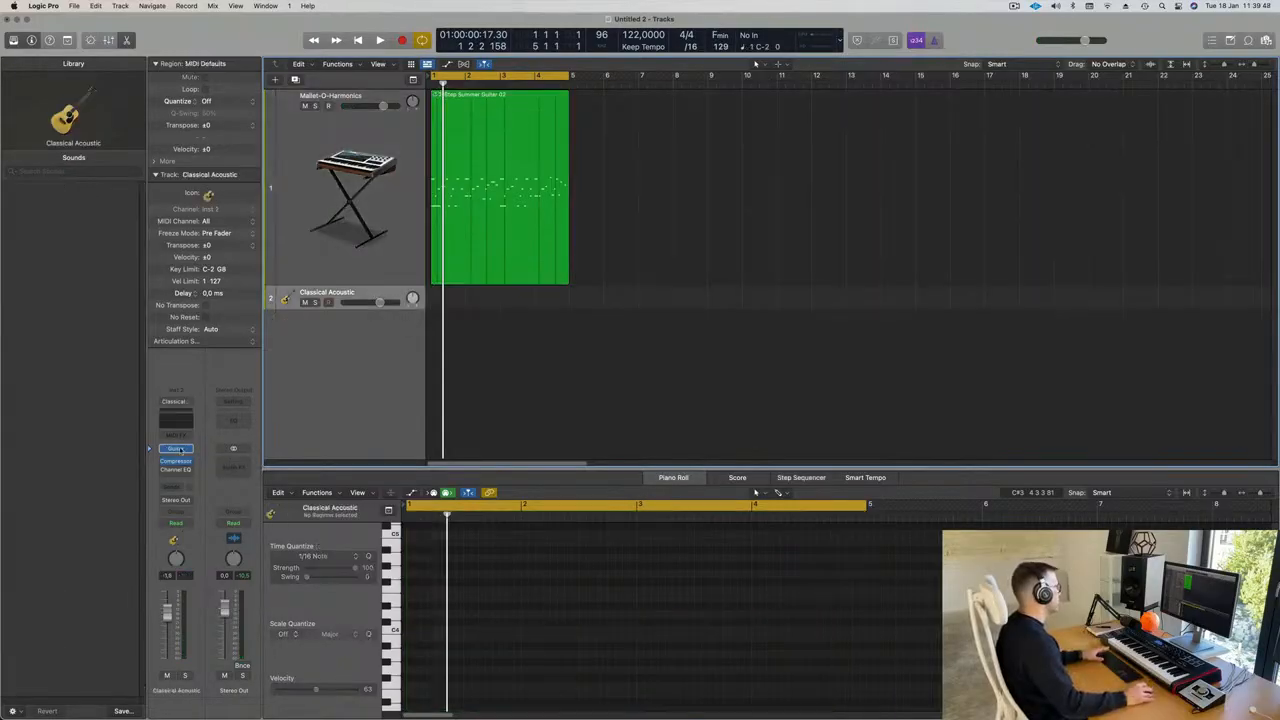
pyautogui.click(190, 451)
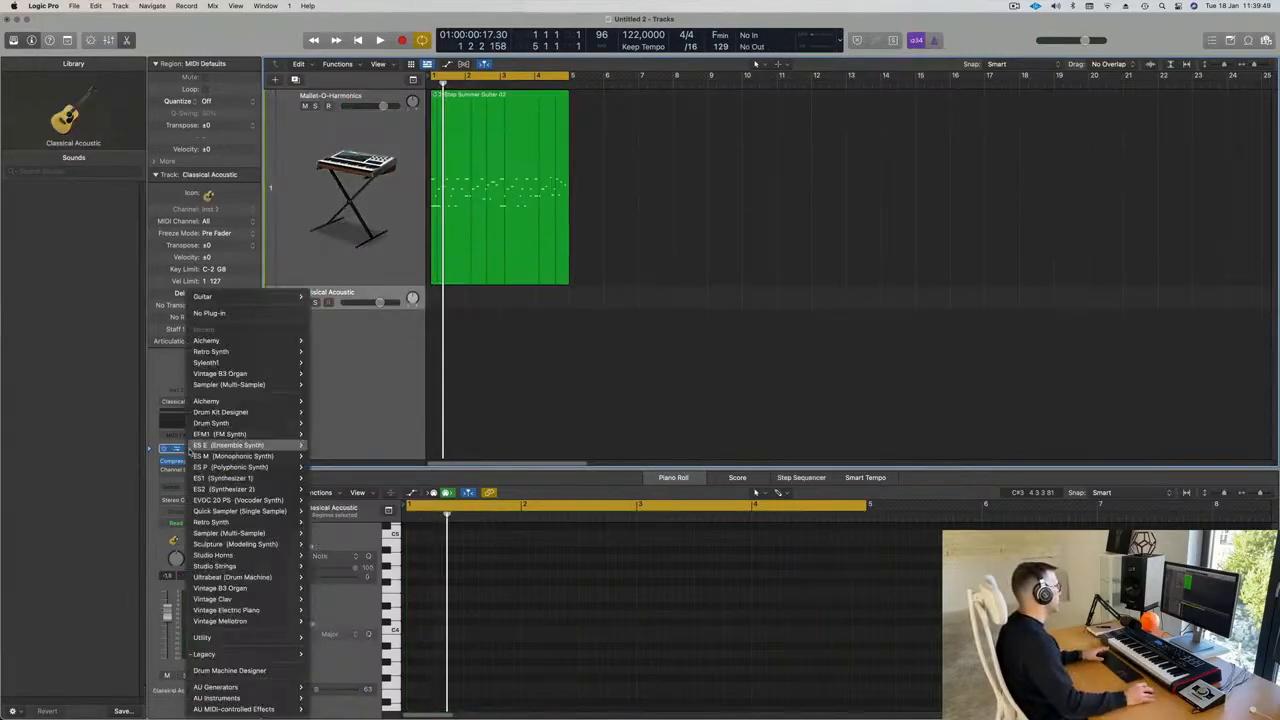
pyautogui.click(240, 671)
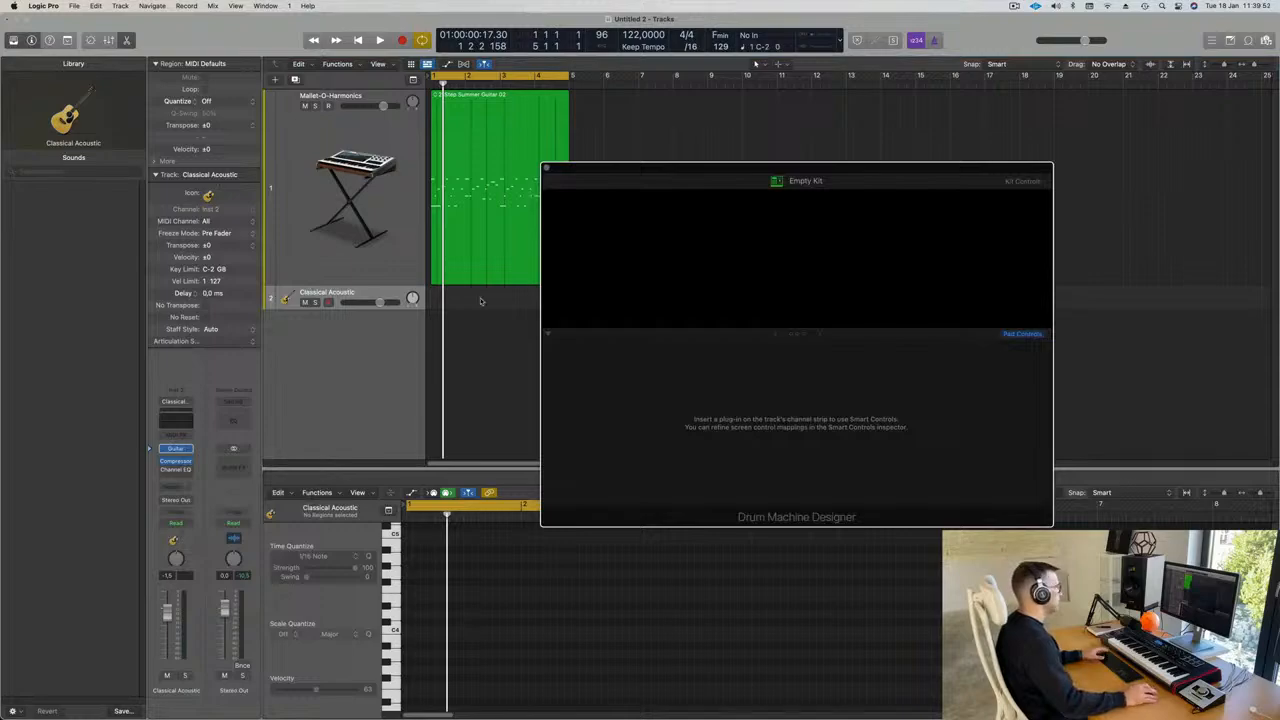
pyautogui.moveTo(866, 162); pyautogui.dragTo(847, 147)
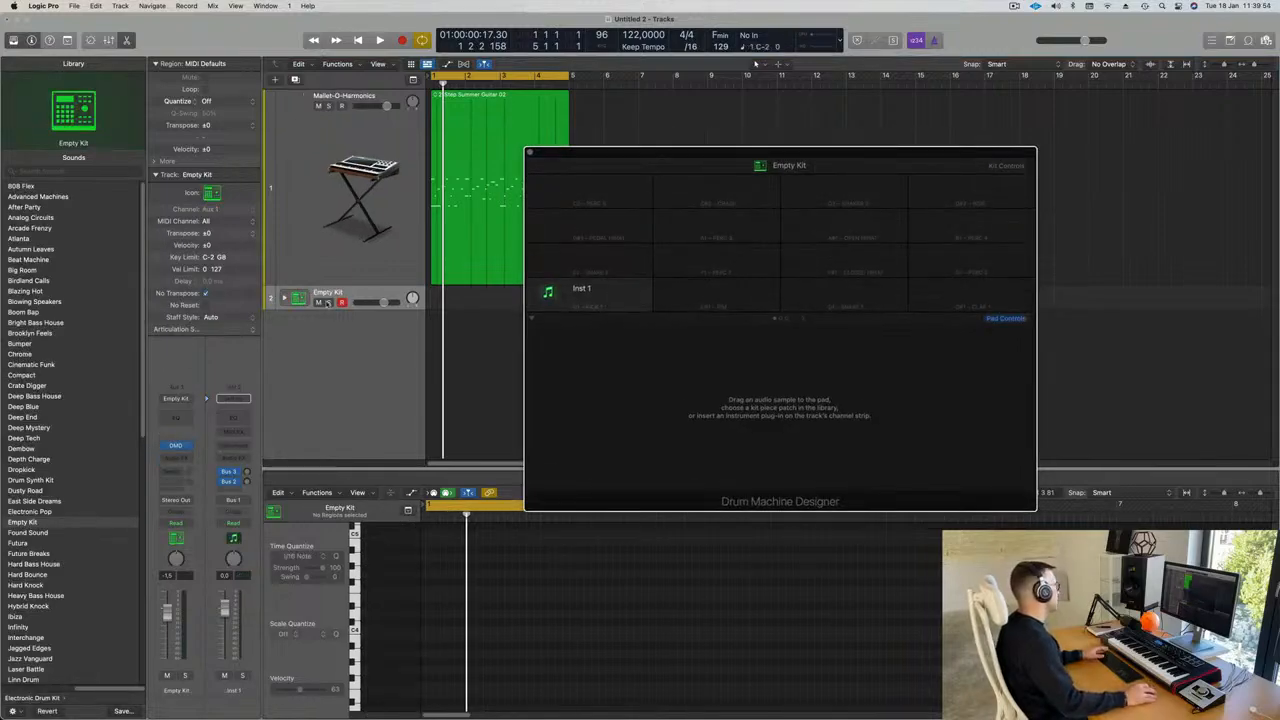
# Load the Prismatica electronic drum kit onto the Empty Kit track
pyautogui.click(338, 270)
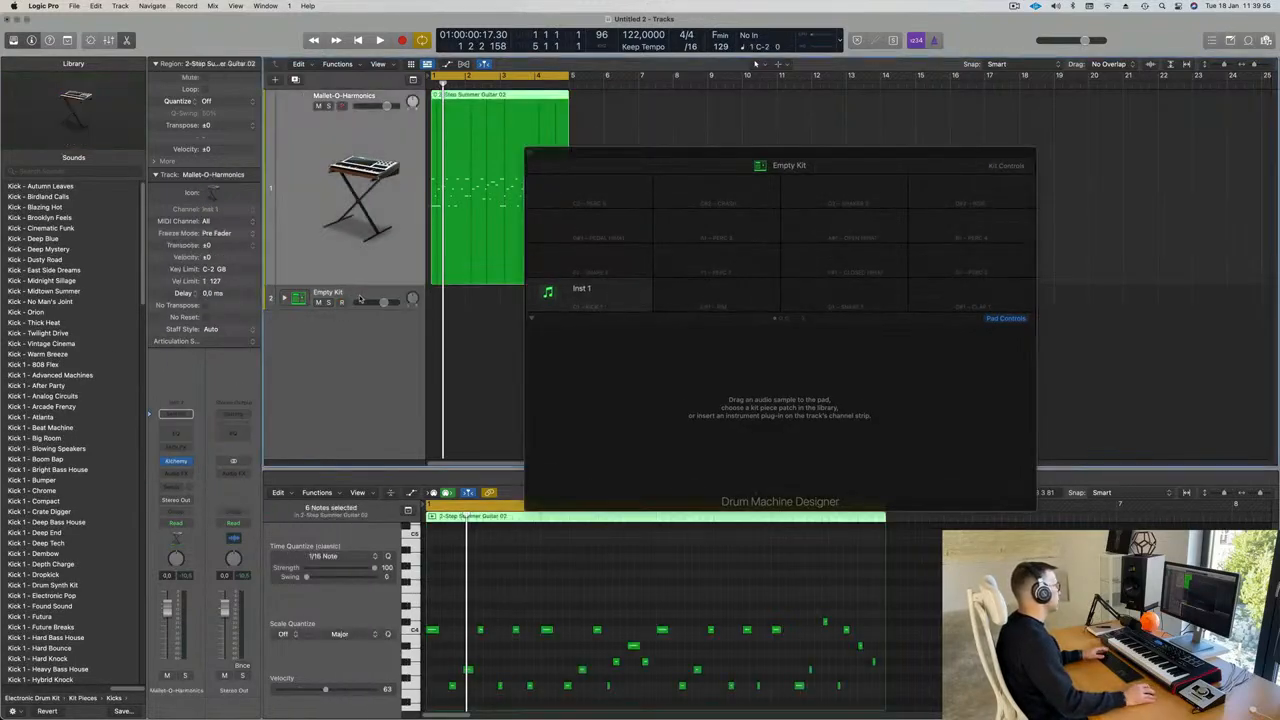
pyautogui.click(348, 294)
pyautogui.scroll(-10, 72, 368)
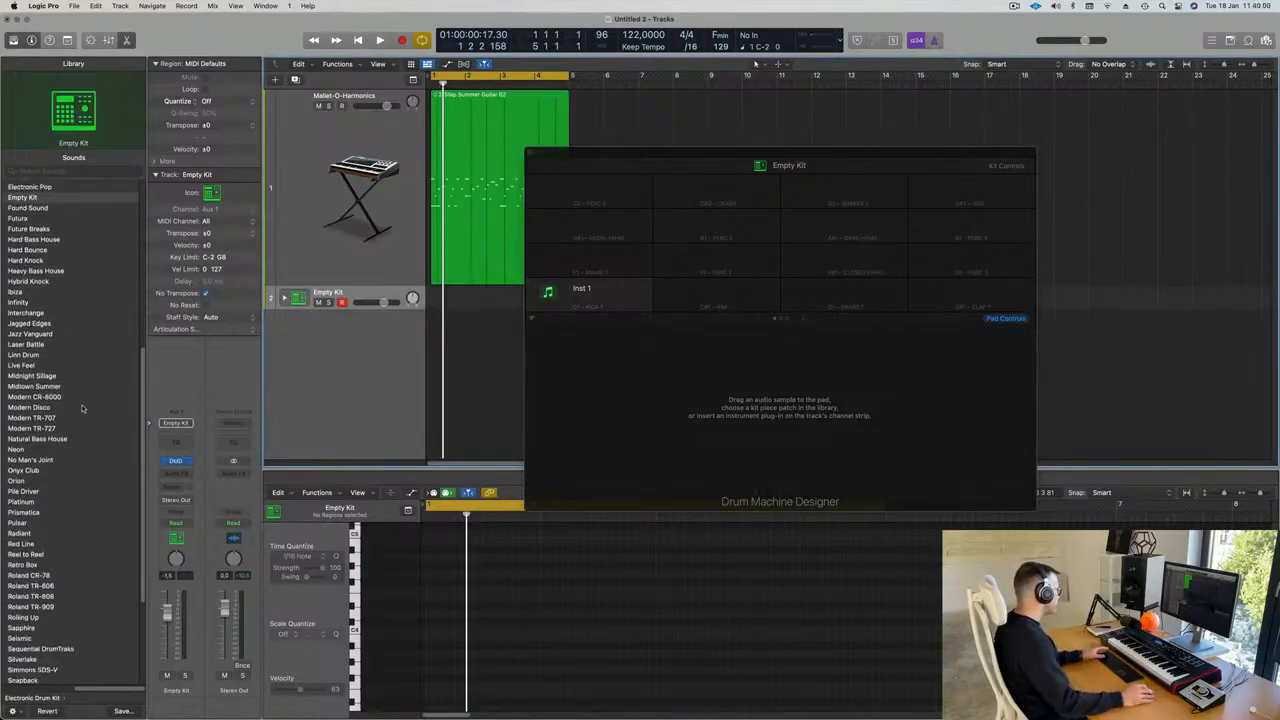
pyautogui.scroll(-5, 83, 408)
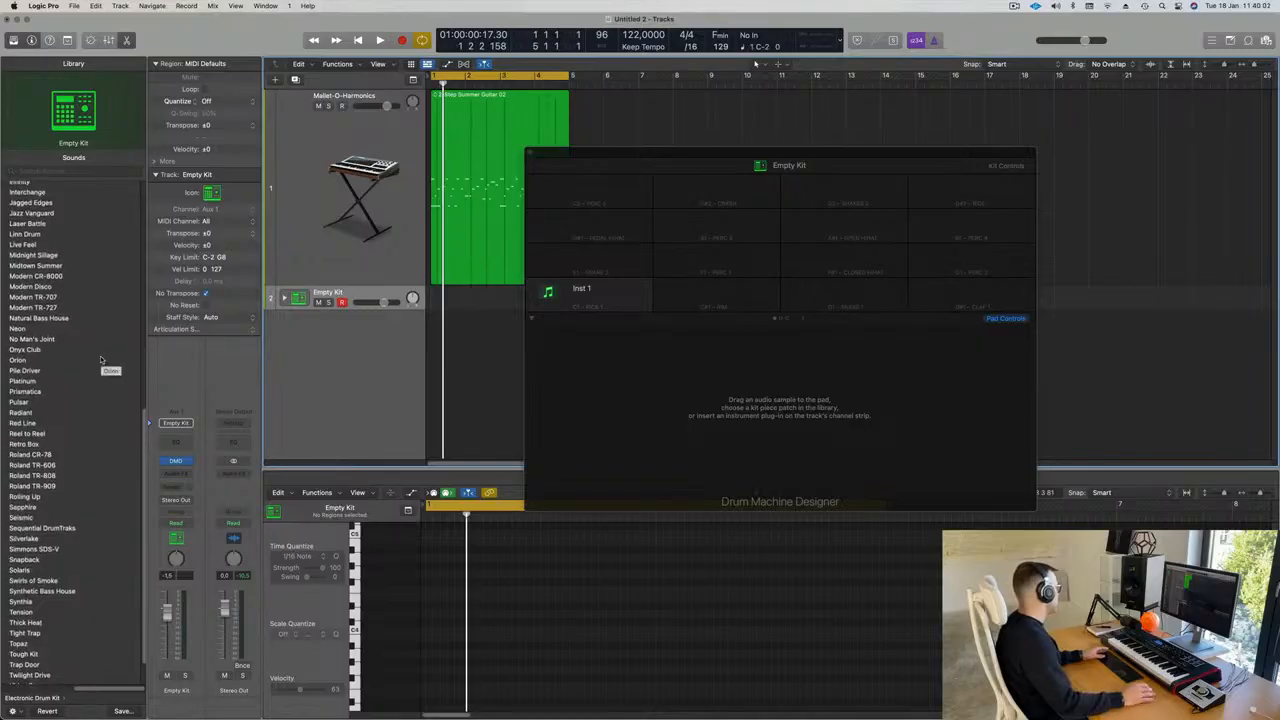
pyautogui.click(26, 392)
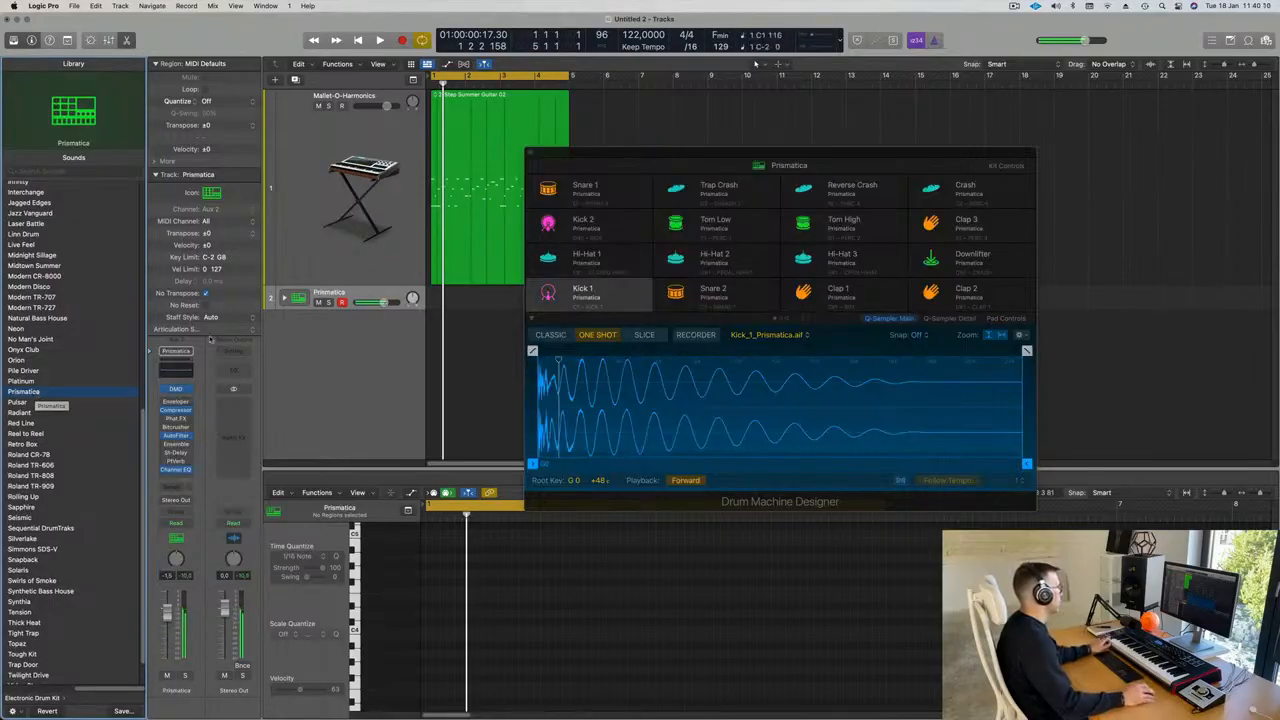
# Expand the Prismatica kit's subtracks and record a one-bar pattern of four Kick 1 hits
pyautogui.click(284, 298)
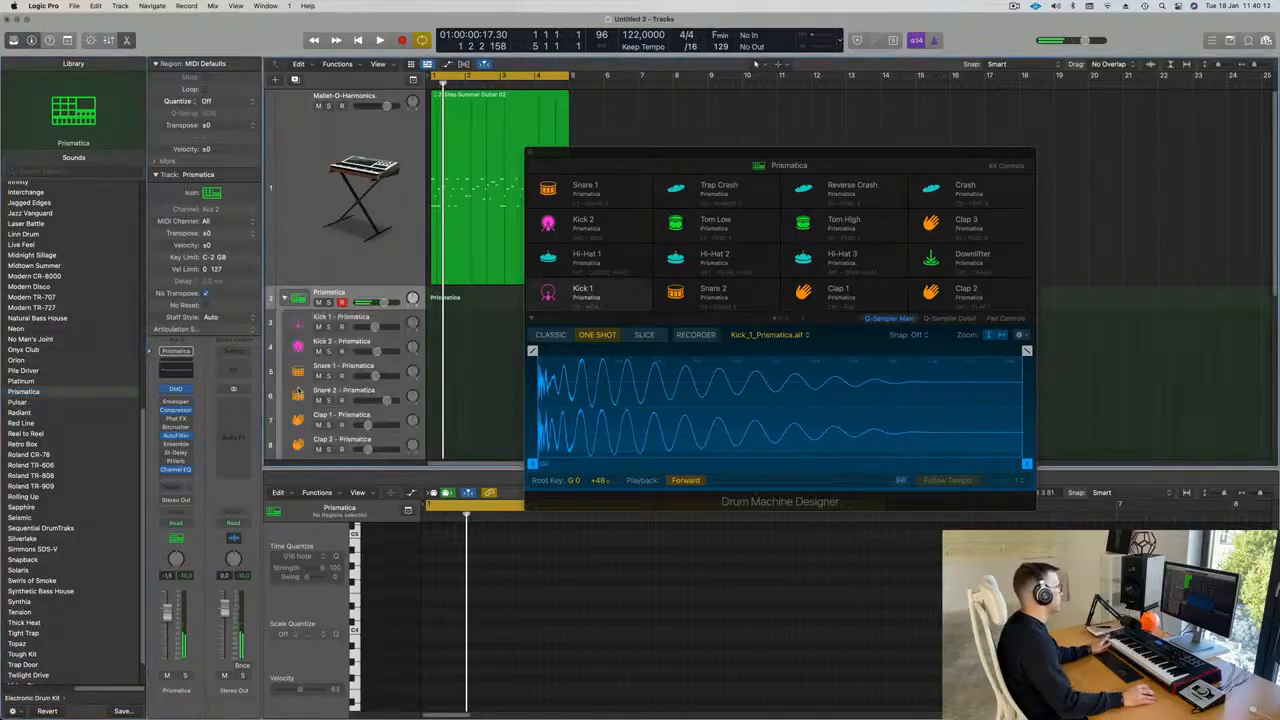
pyautogui.press('space')
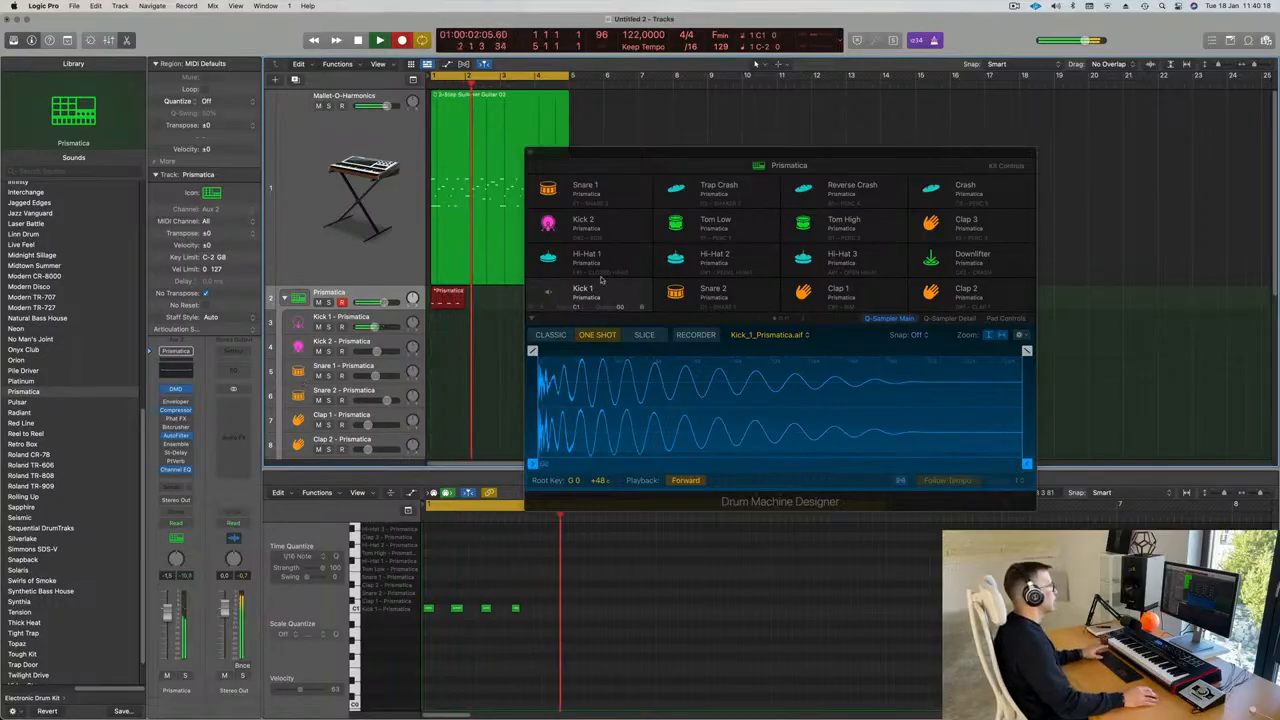
pyautogui.press('space')
pyautogui.moveTo(719, 153); pyautogui.dragTo(1058, 146)
# Quantize the four recorded kick notes to 1/16 notes and play the result back
pyautogui.click(491, 644)
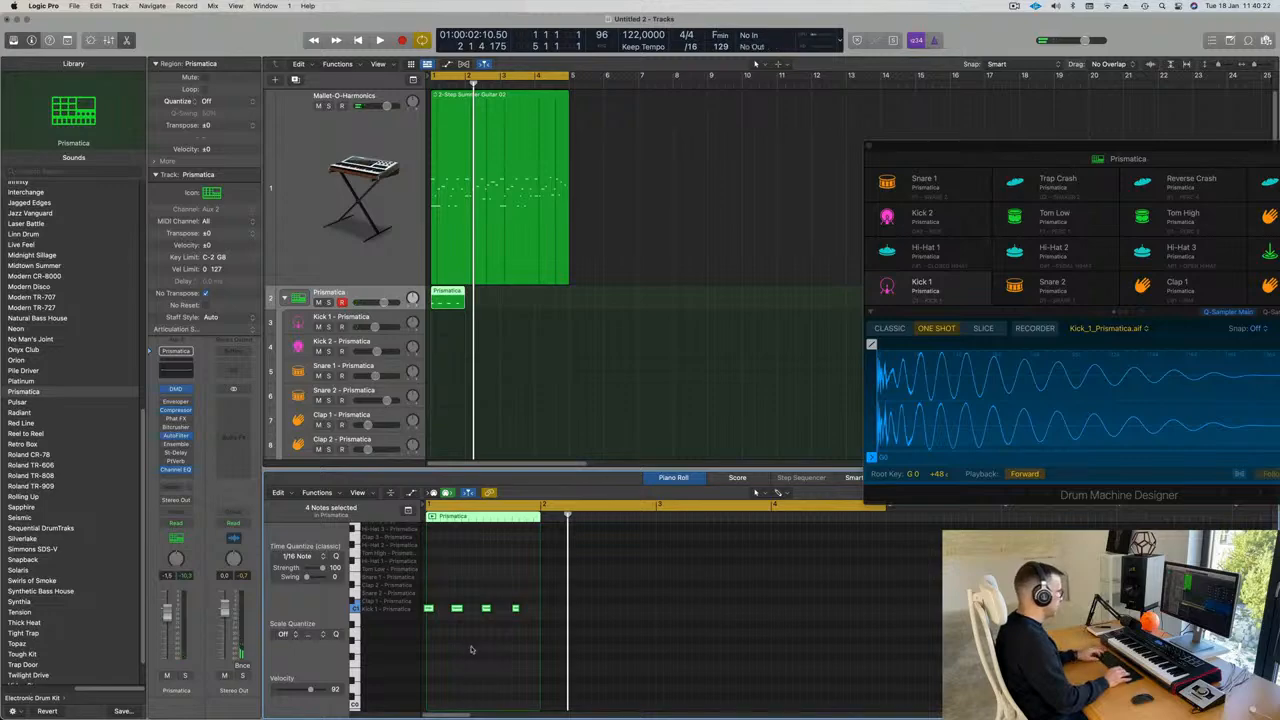
pyautogui.press('super+q')
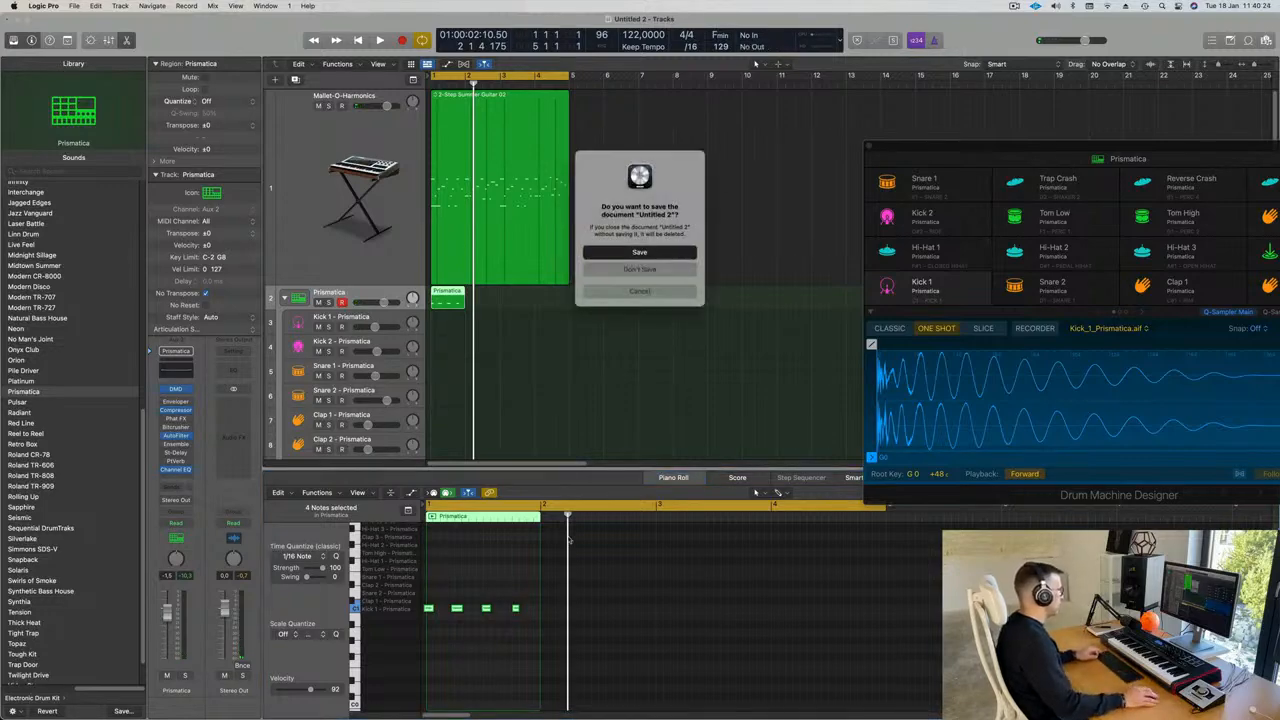
pyautogui.click(657, 291)
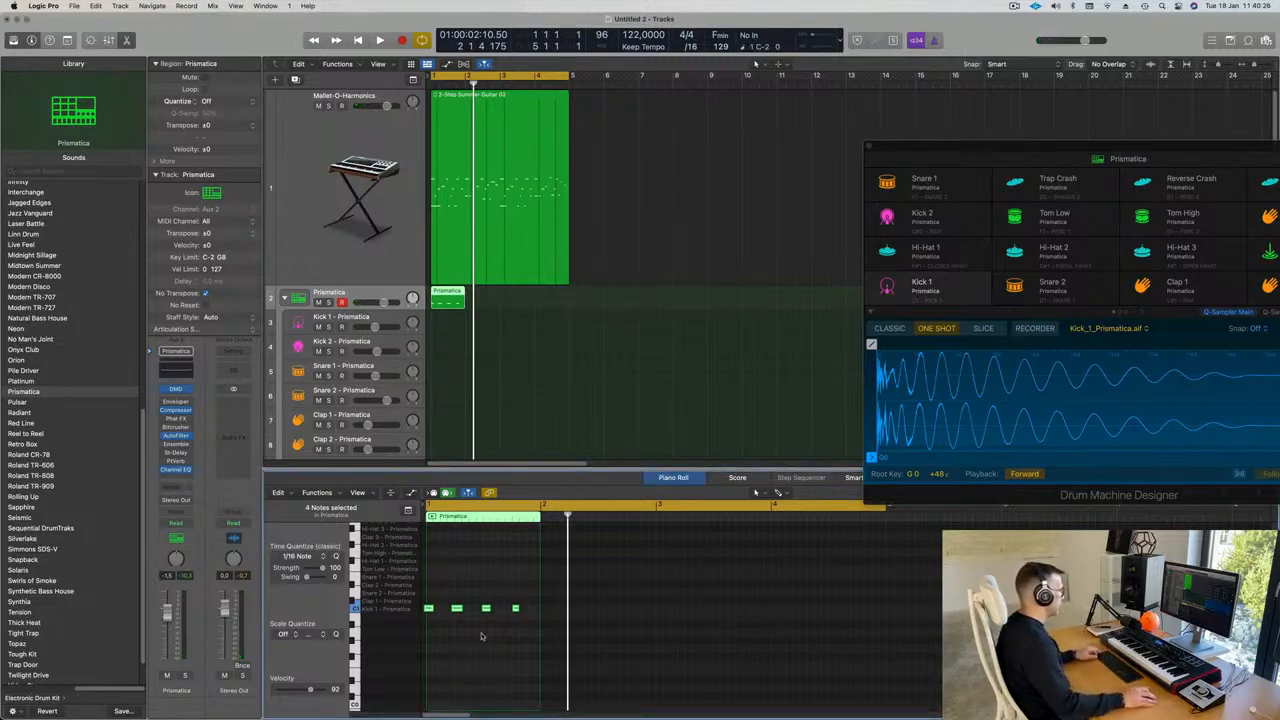
pyautogui.scroll(2, 497, 636)
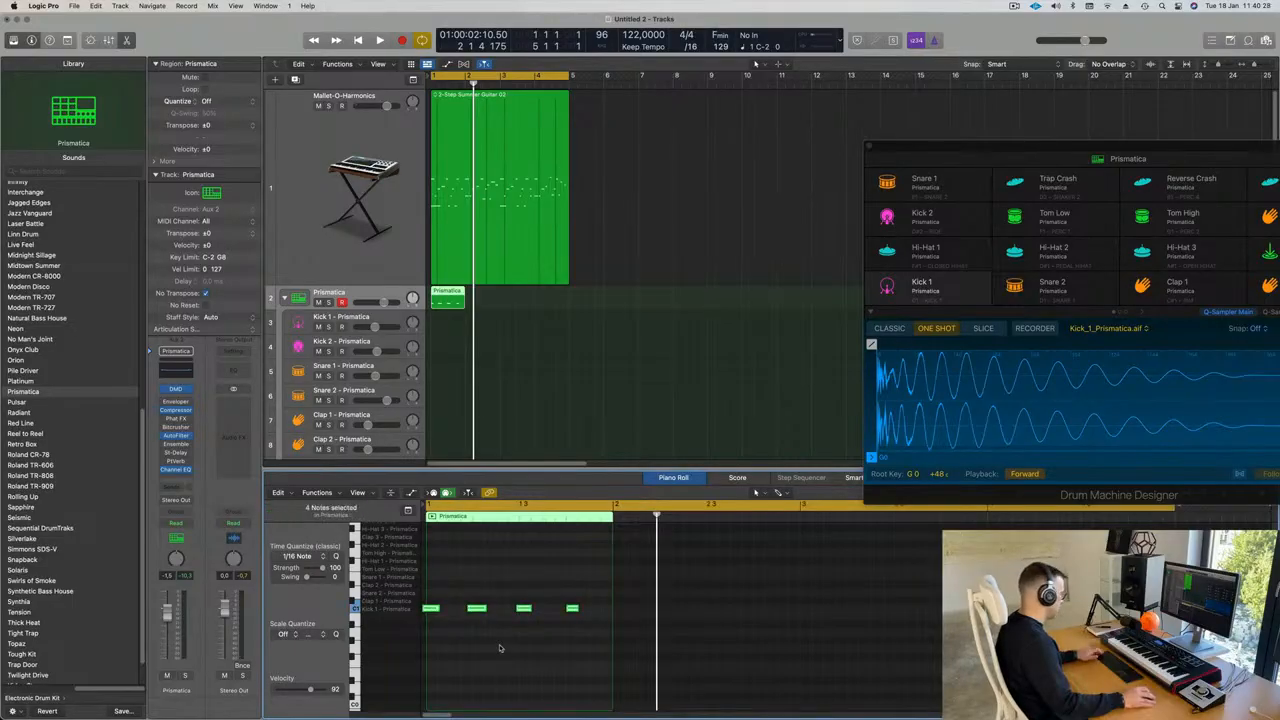
pyautogui.press('space')
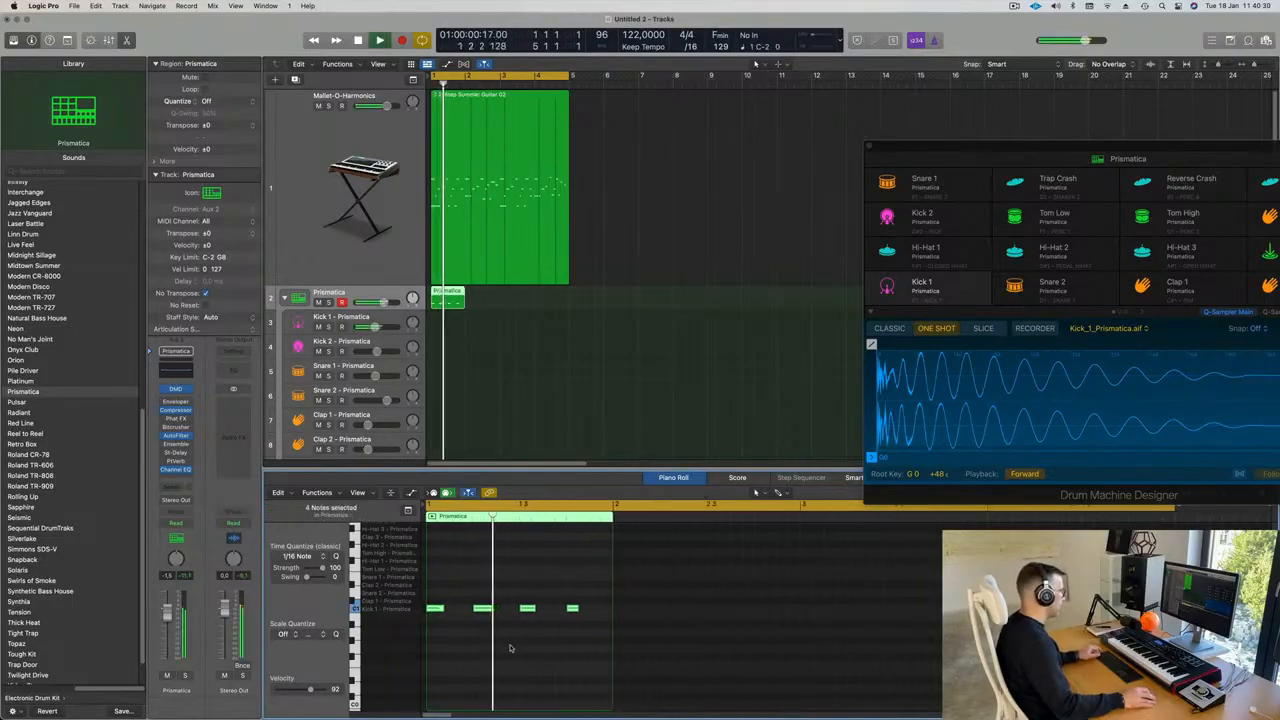
# Move the recorded Prismatica region to the Kick 1 subtrack and transpose its notes to the root key
pyautogui.press('super+Left')
pyautogui.press('super+Left')
pyautogui.press('super+Left')
pyautogui.press('space')
pyautogui.moveTo(512, 295); pyautogui.dragTo(450, 324)
pyautogui.press('space')
pyautogui.press('space')
pyautogui.moveTo(475, 601); pyautogui.dragTo(407, 619)
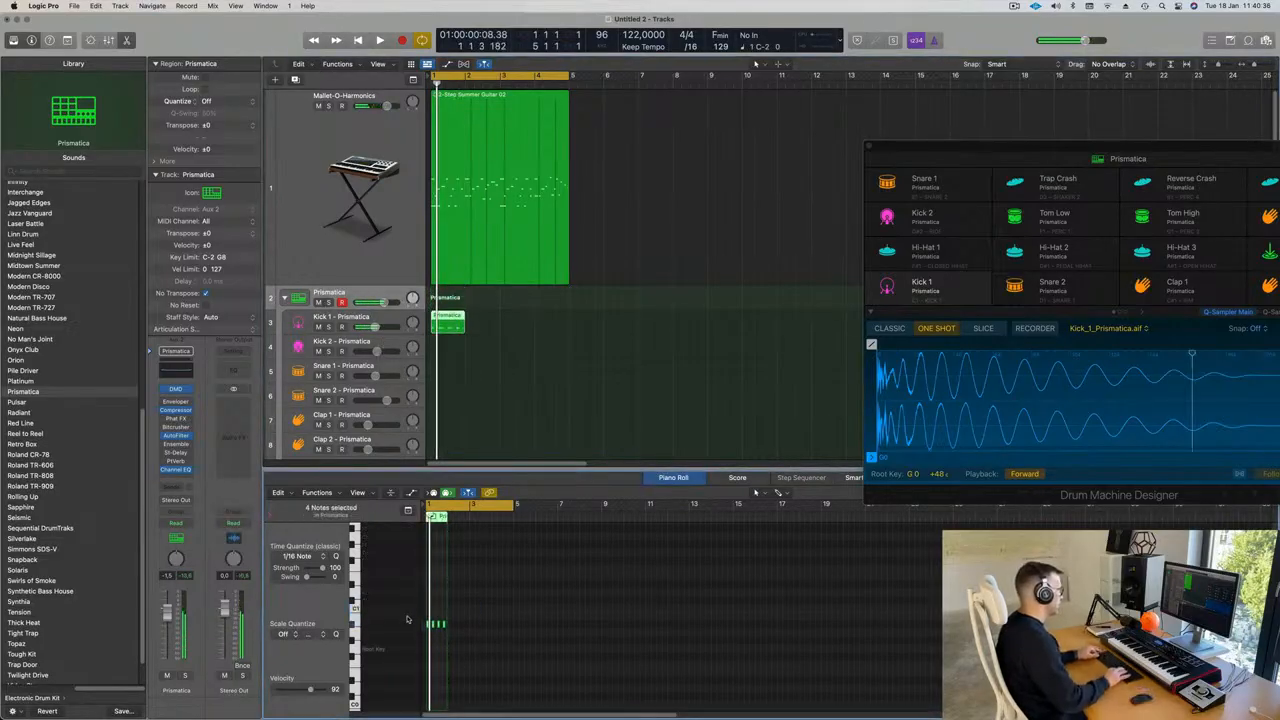
pyautogui.press('space')
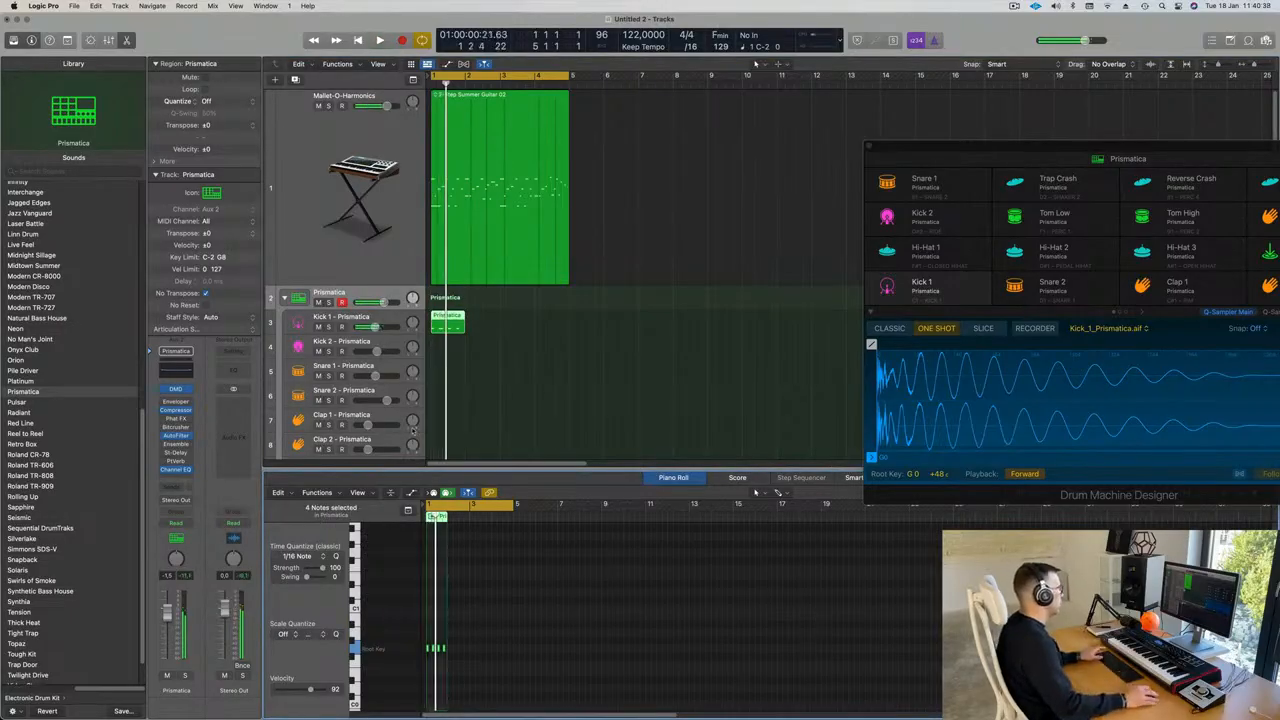
# Repeat the one-bar Kick 1 region until it fills all four bars of the loop
pyautogui.click(477, 337)
pyautogui.press('super+r')
pyautogui.press('super+r')
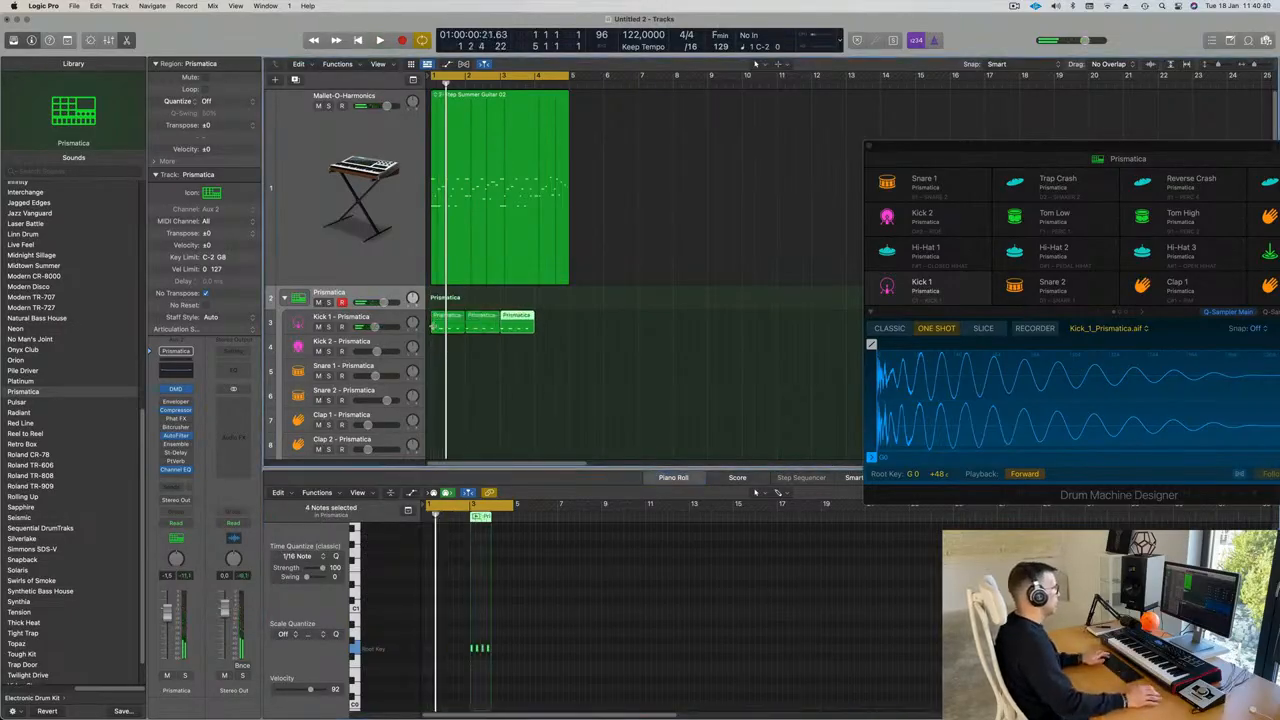
pyautogui.press('space')
pyautogui.press('space')
# Lower the Mallet-O-Harmonics track volume to about -17 dB while listening to the loop
pyautogui.click(279, 229)
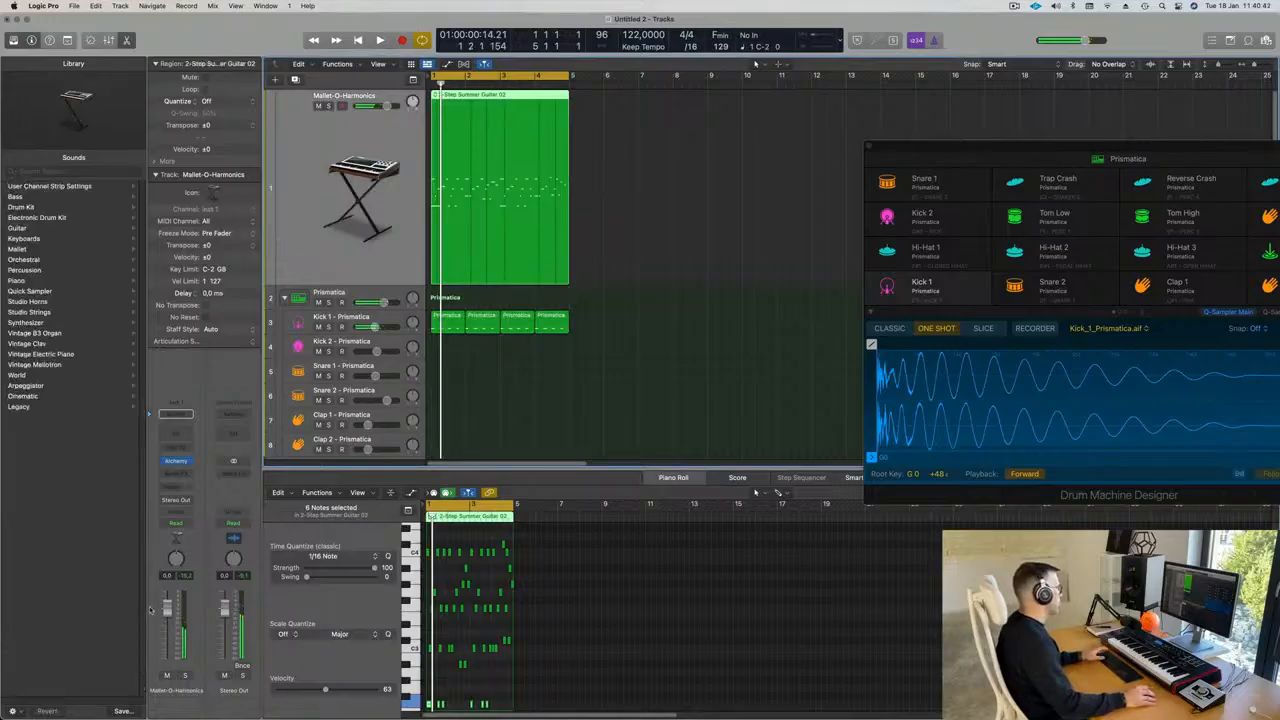
pyautogui.press('space')
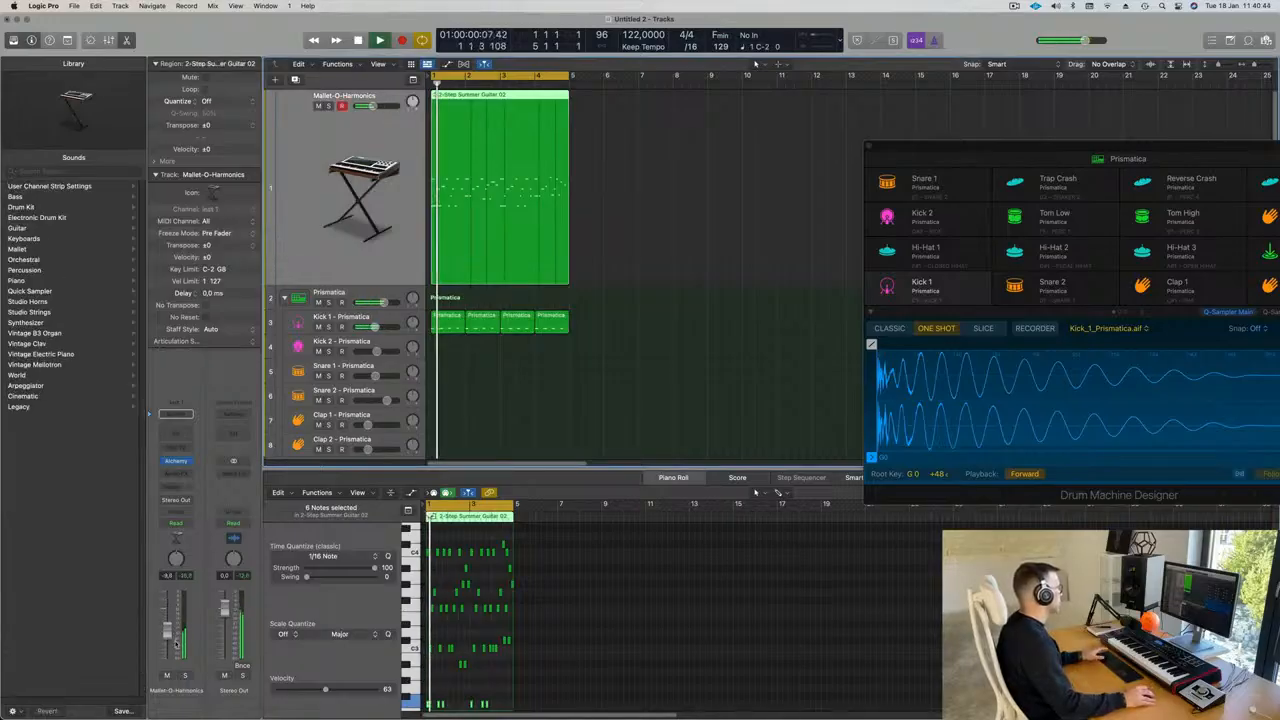
pyautogui.moveTo(167, 633); pyautogui.dragTo(166, 629)
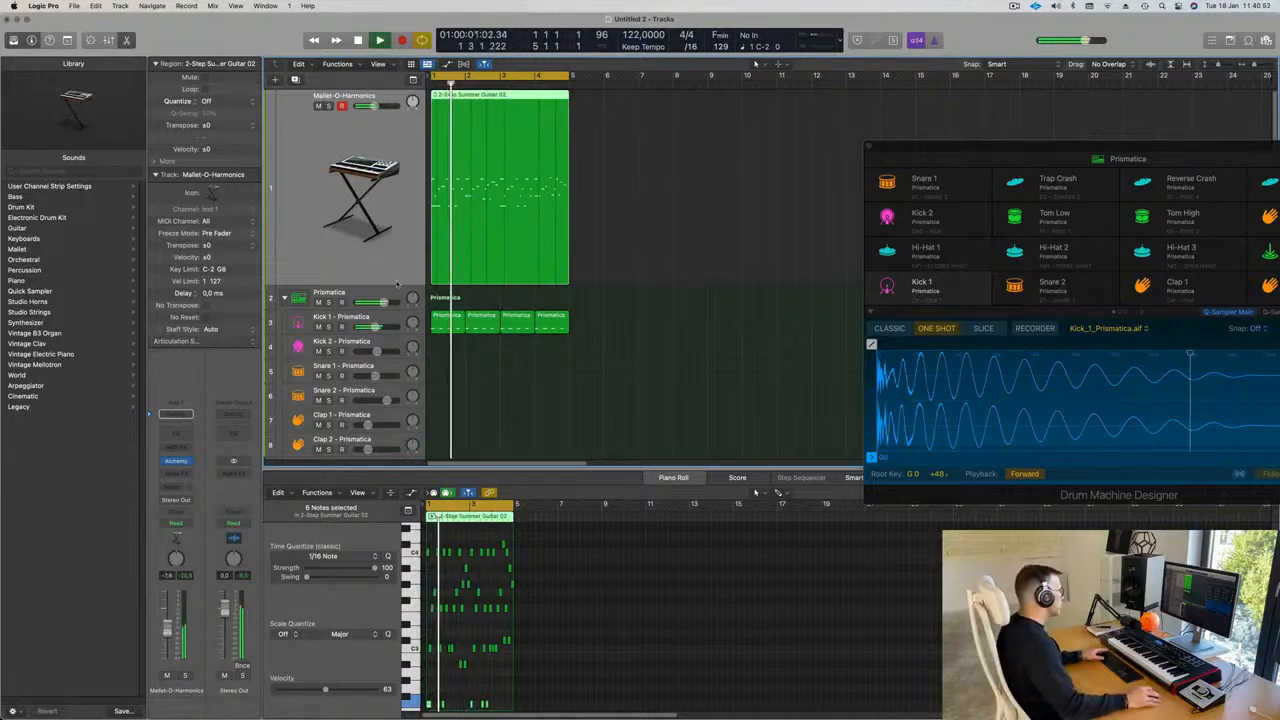
pyautogui.scroll(-2, 594, 356)
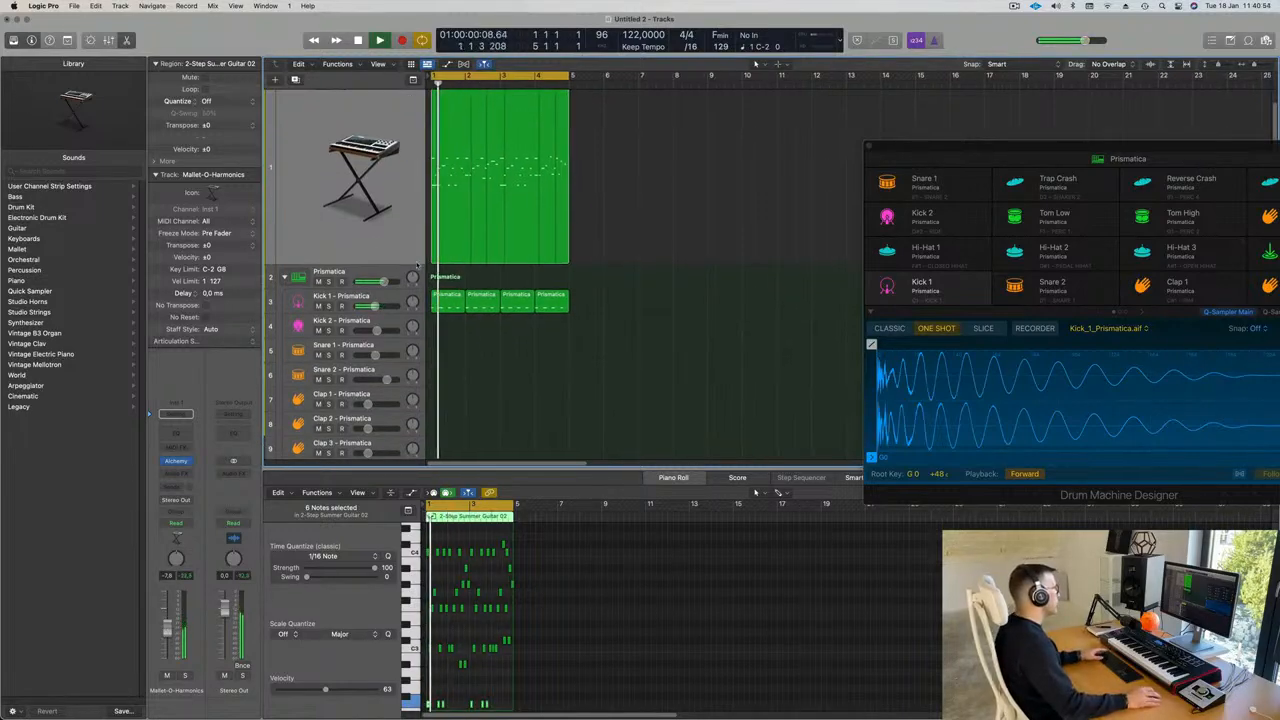
pyautogui.scroll(2, 301, 279)
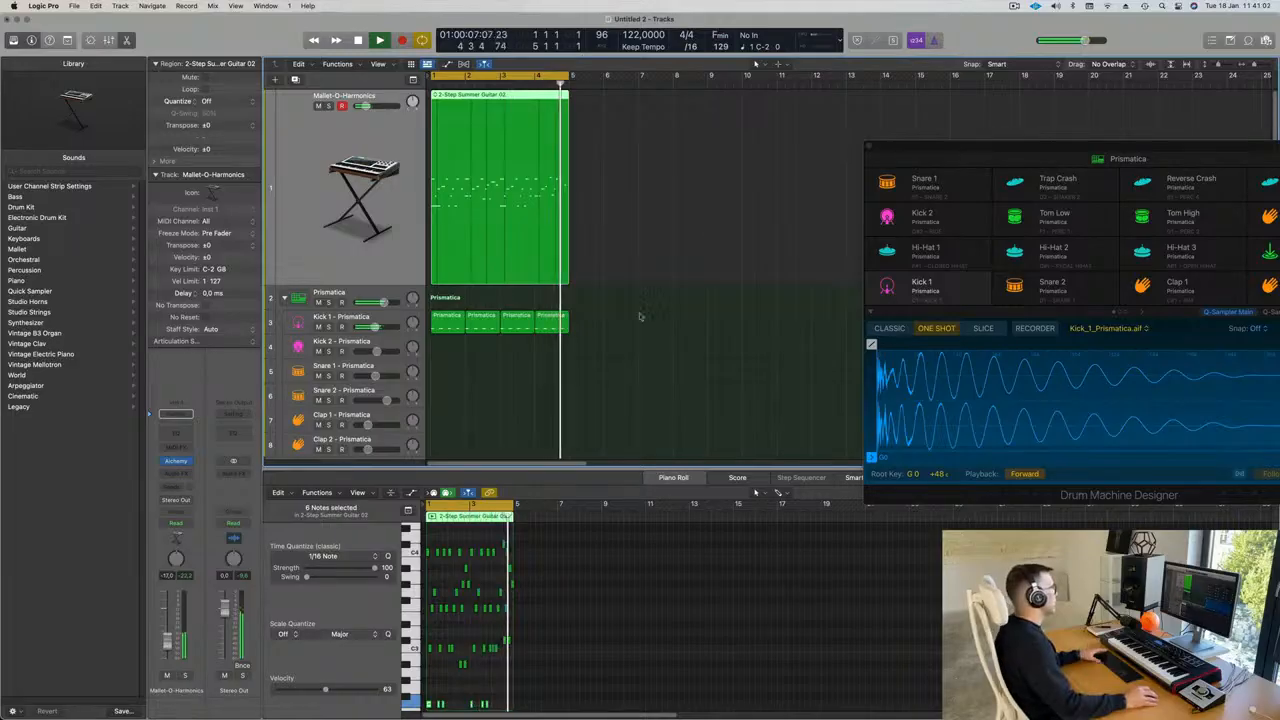
# Place a copy of the one-bar kick region at bar 1 of the Snare 1 subtrack, keeping all four kick bars filled
pyautogui.scroll(-3, 591, 349)
pyautogui.scroll(-1, 509, 360)
pyautogui.moveTo(447, 212); pyautogui.dragTo(447, 260)
pyautogui.press('space')
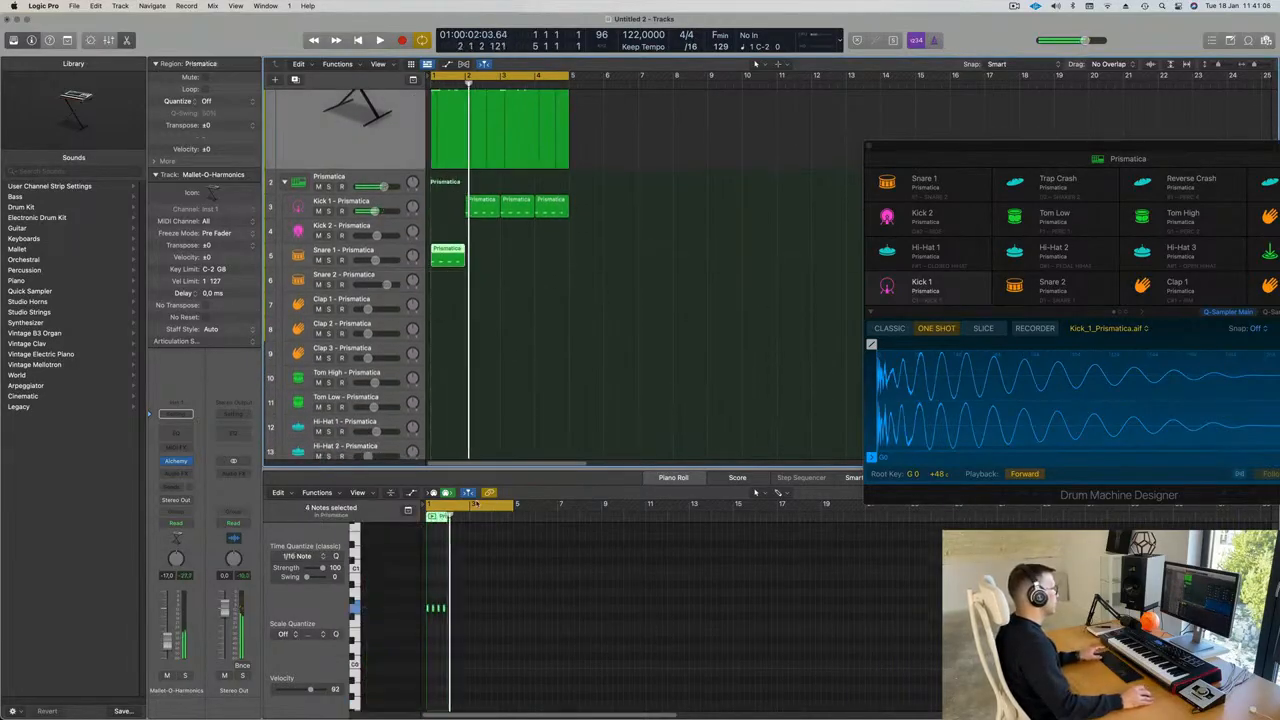
pyautogui.moveTo(491, 204); pyautogui.dragTo(455, 205)
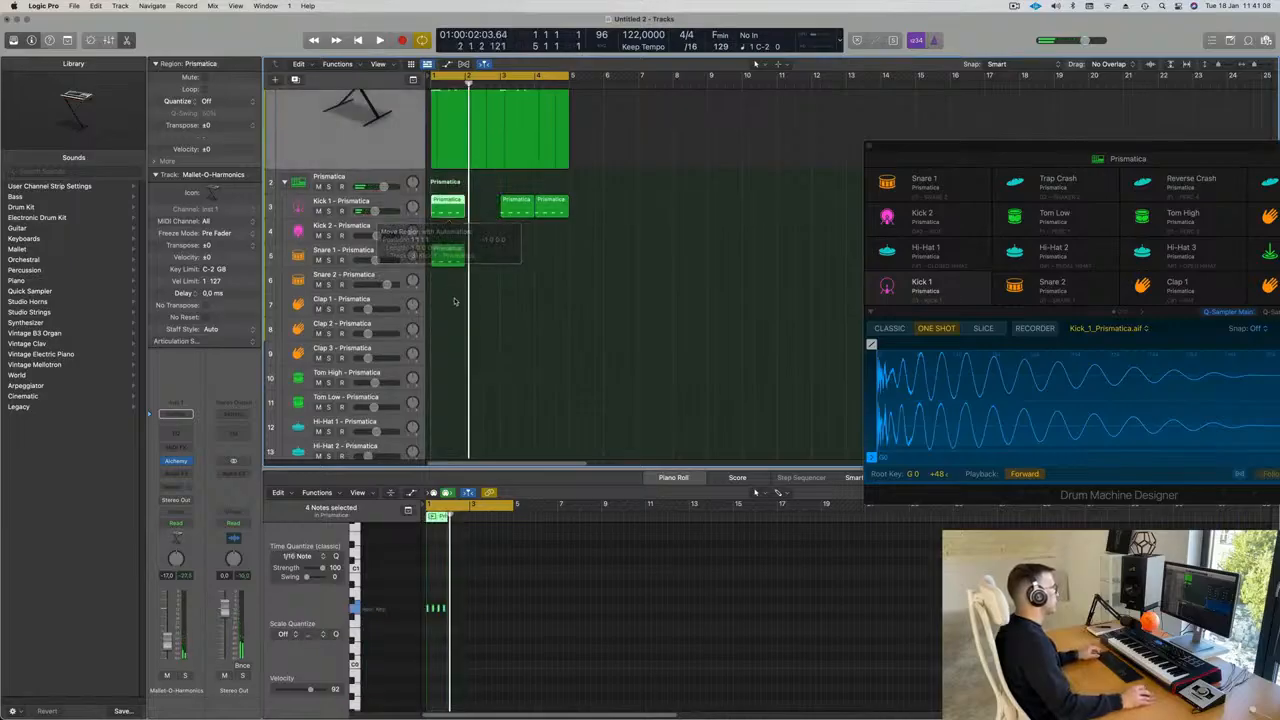
pyautogui.moveTo(483, 595); pyautogui.dragTo(409, 631)
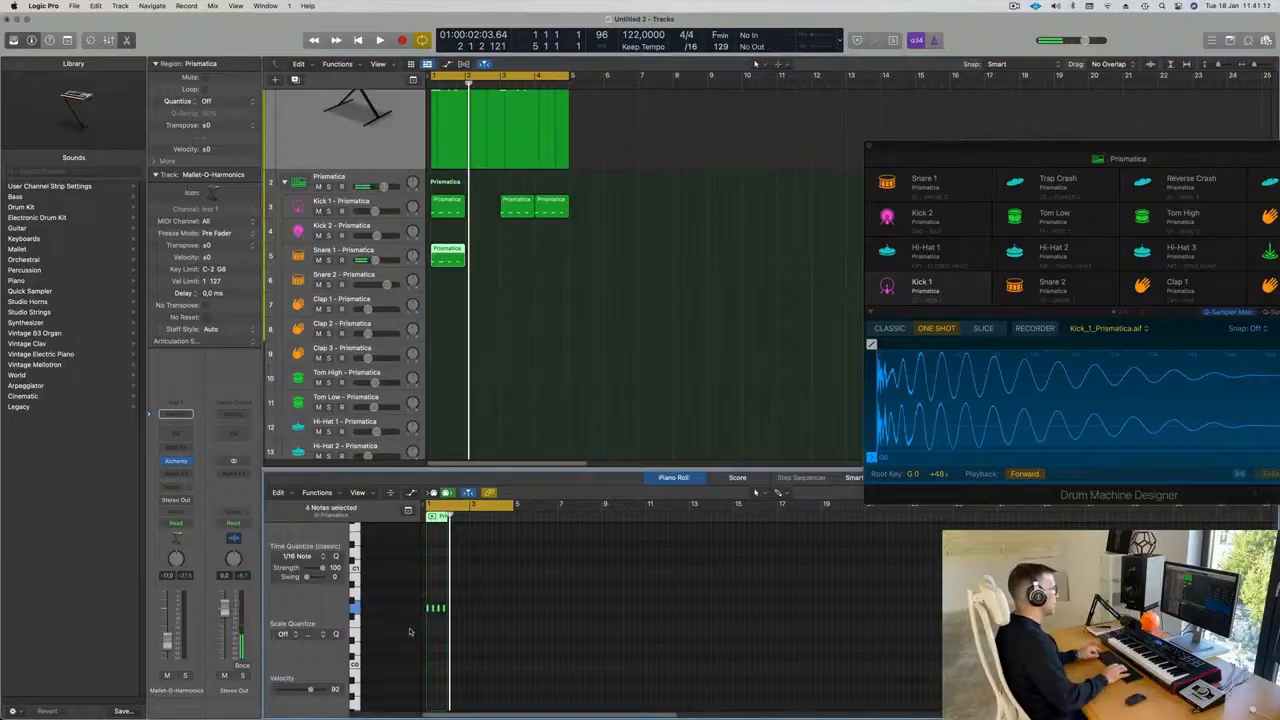
pyautogui.click(440, 205)
pyautogui.moveTo(440, 205); pyautogui.dragTo(450, 256)
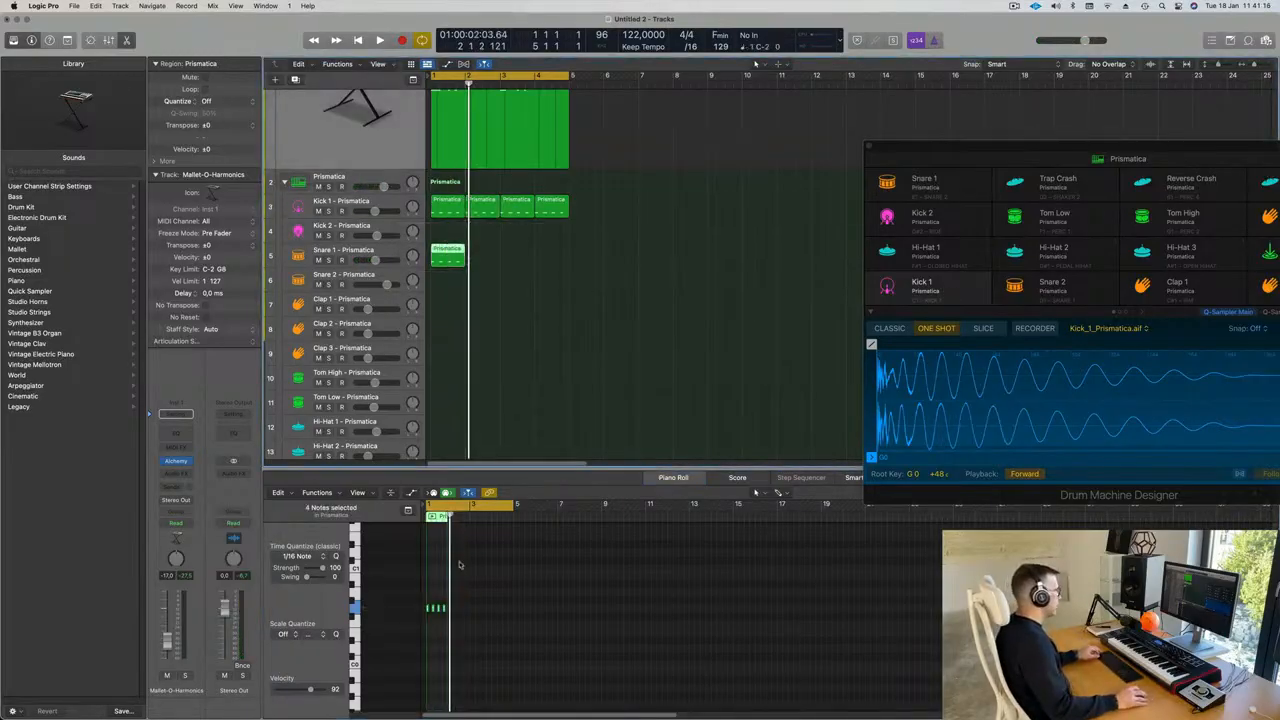
# Reduce the Snare 1 region to two of its four hits and play the loop to check it
pyautogui.scroll(5, 433, 594)
pyautogui.click(454, 664)
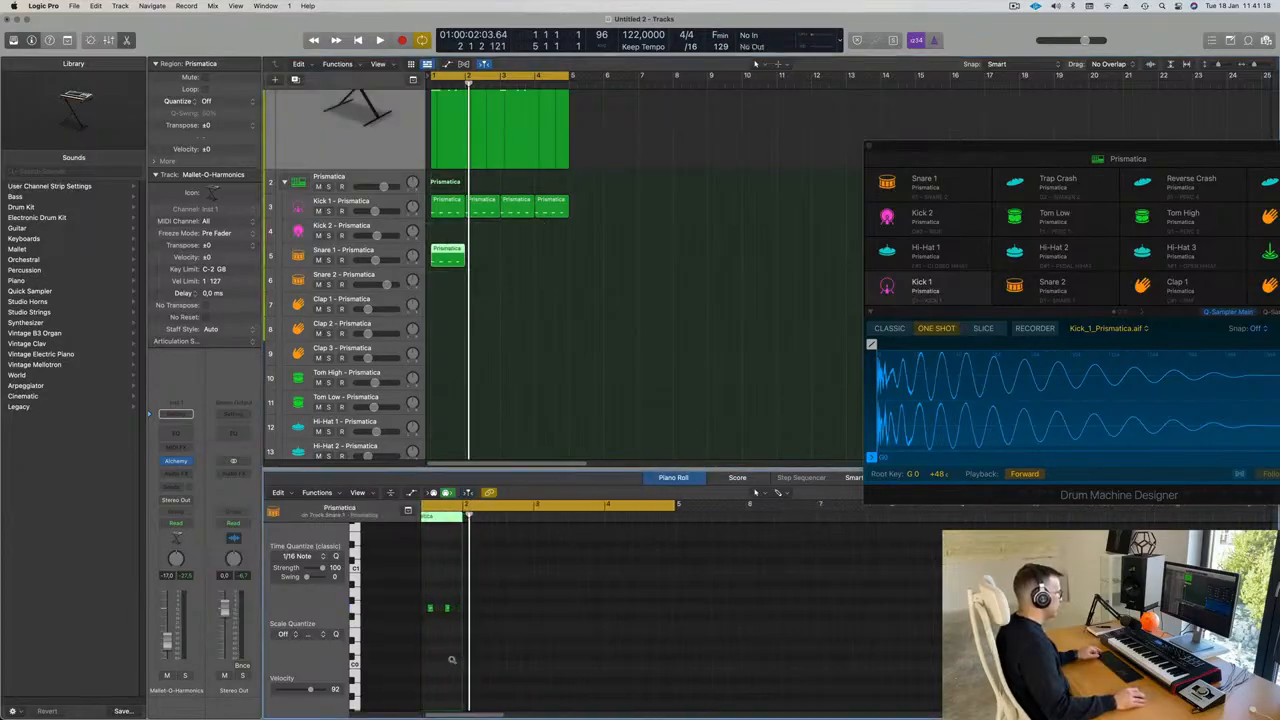
pyautogui.scroll(3, 452, 660)
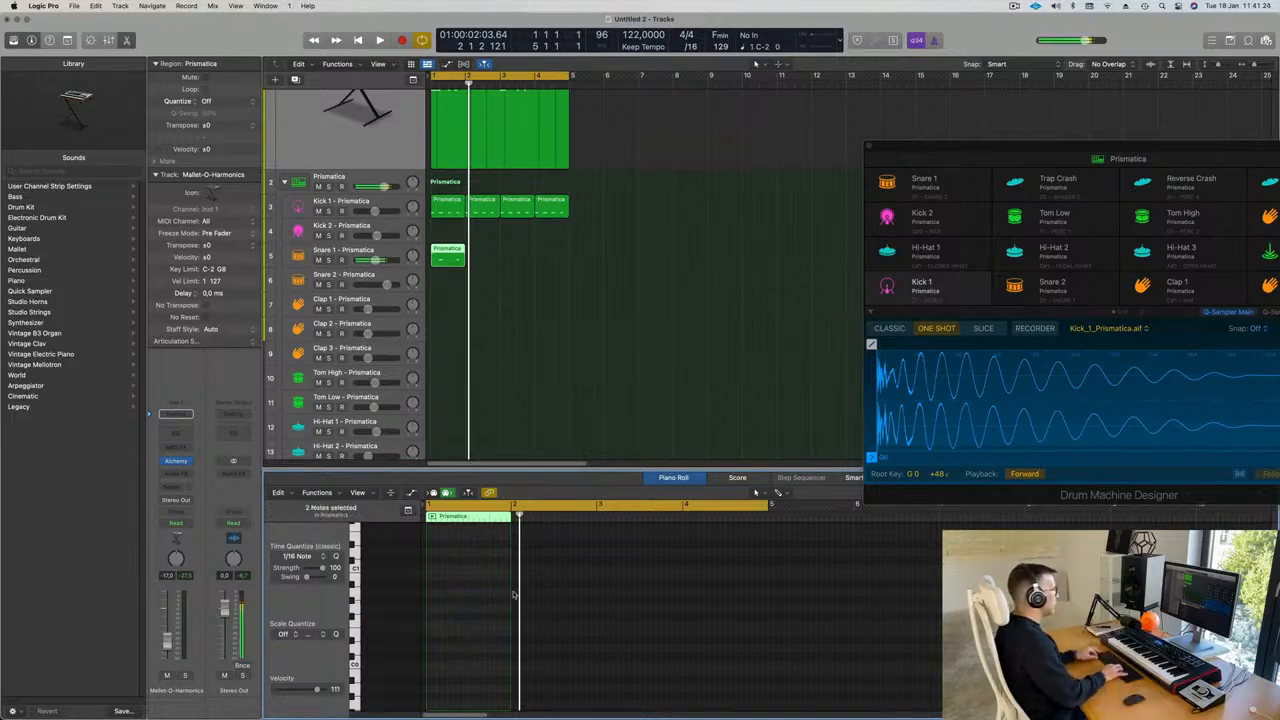
pyautogui.press('space')
pyautogui.press('space')
# Repeat the one-bar Snare 1 region through bar 4 and play the loop back
pyautogui.click(456, 257)
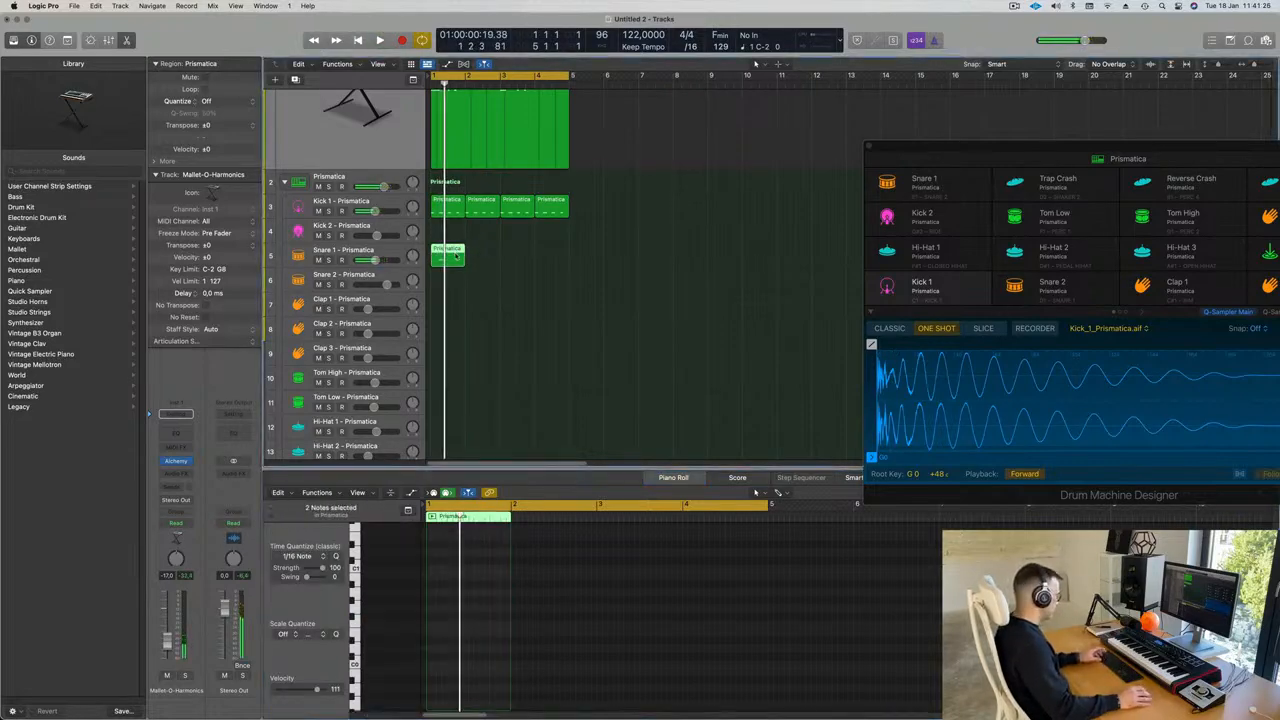
pyautogui.moveTo(561, 263); pyautogui.dragTo(448, 266)
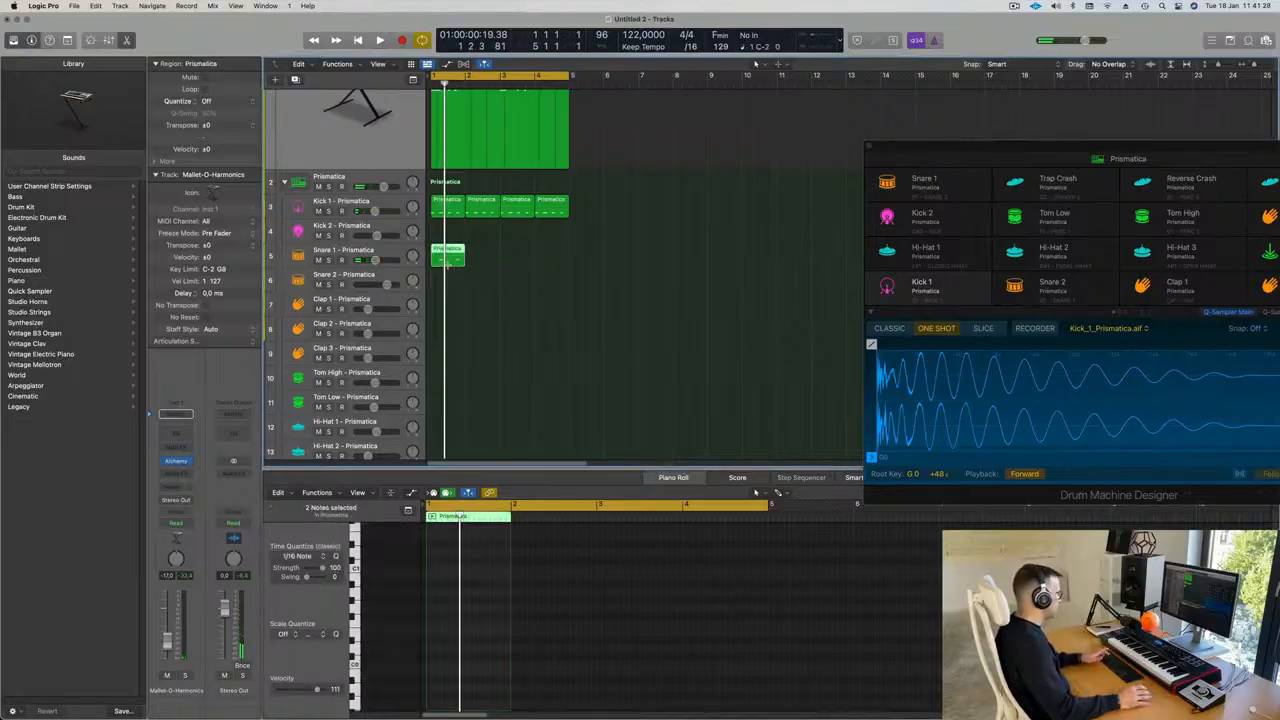
pyautogui.press('super+r')
pyautogui.press('super+r')
pyautogui.press('super+r')
pyautogui.press('space')
pyautogui.scroll(-2, 450, 286)
pyautogui.press('space')
# Copy the bar 1 Kick 1 region to bar 1 of the Hi-Hat 2 subtrack
pyautogui.click(455, 170)
pyautogui.moveTo(450, 170); pyautogui.dragTo(452, 422)
pyautogui.click(422, 625)
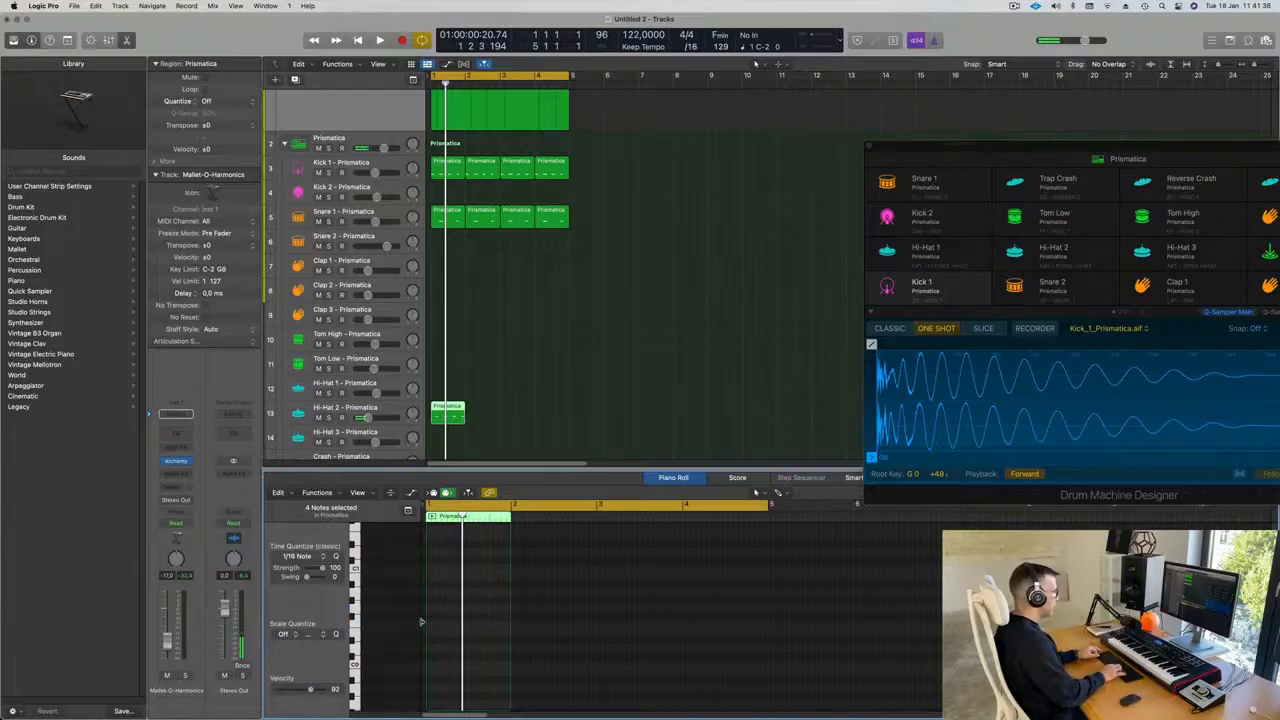
# Play the loop and raise the Hi-Hat 2 subtrack's volume to about -7.8 dB
pyautogui.press('space')
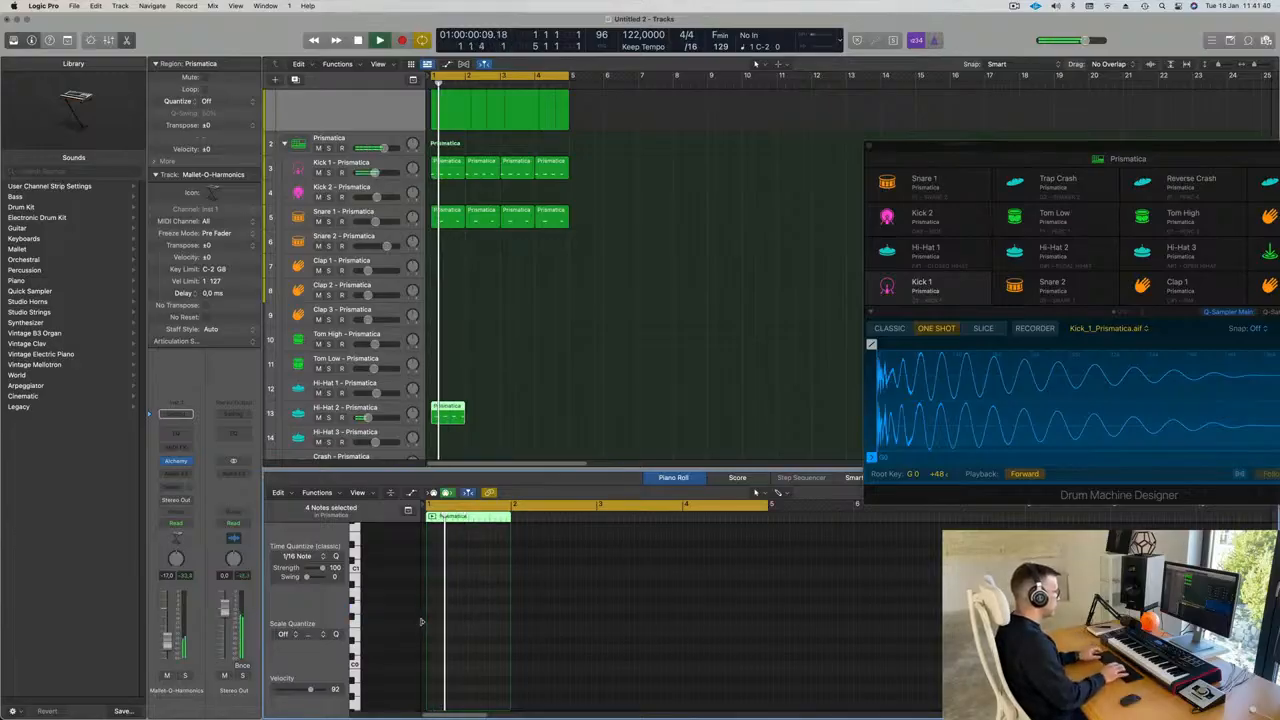
pyautogui.press('space')
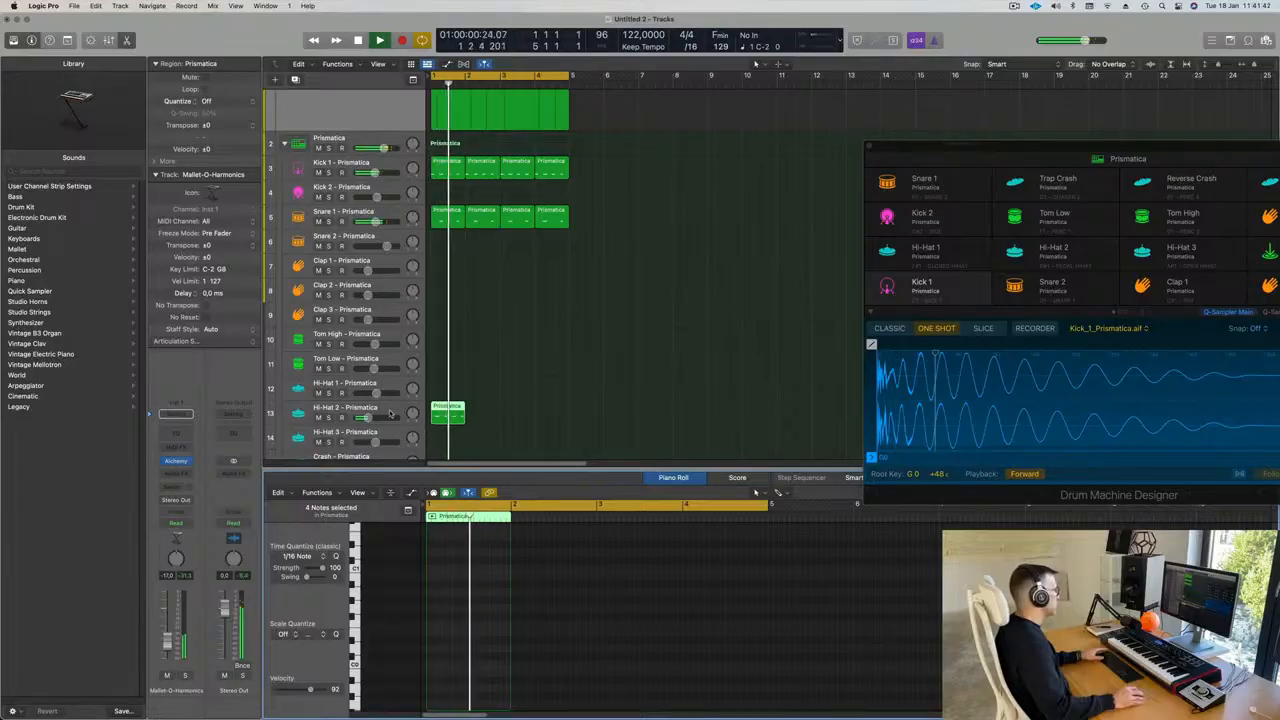
pyautogui.click(340, 408)
pyautogui.press('space')
pyautogui.press('space')
pyautogui.moveTo(372, 418); pyautogui.dragTo(375, 418)
pyautogui.press('space')
pyautogui.press('space')
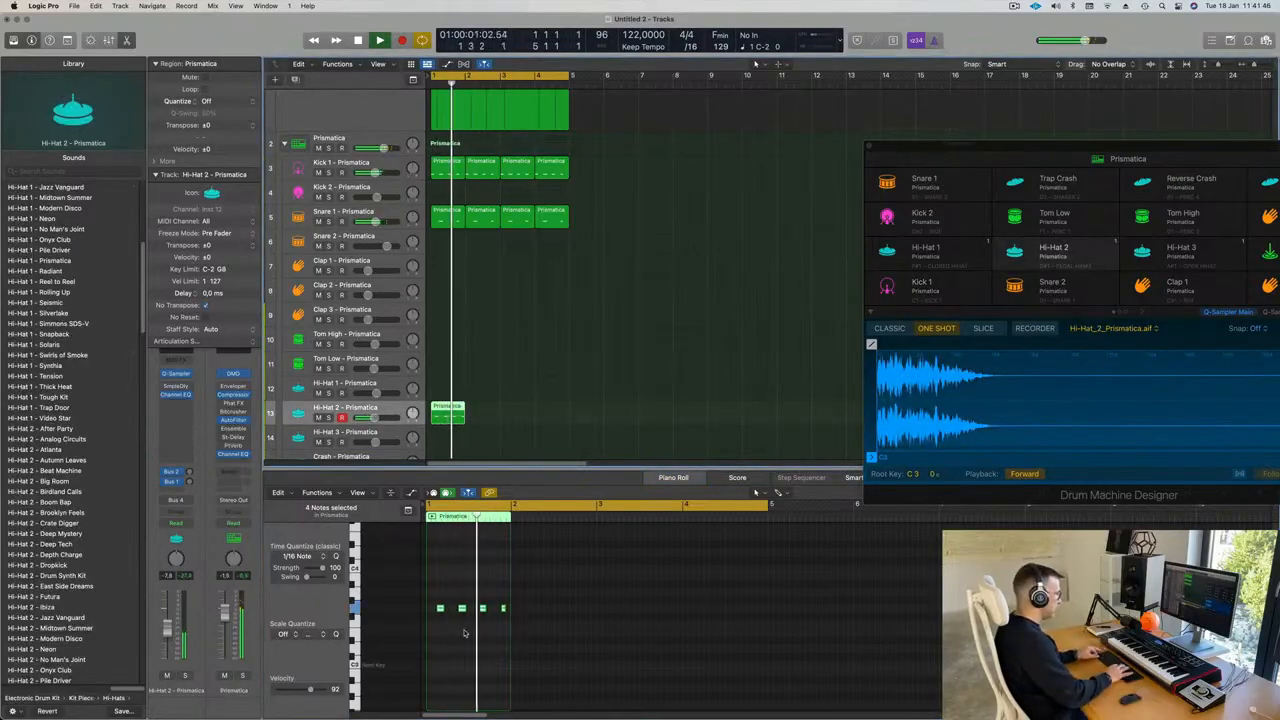
# Try all four Hi-Hat 2 notes an octave lower during playback and transpose them back up an octave
pyautogui.click(464, 632)
pyautogui.press('super+a')
pyautogui.hotkey('alt', 'shift', 'Down')
pyautogui.press('space')
pyautogui.press('space')
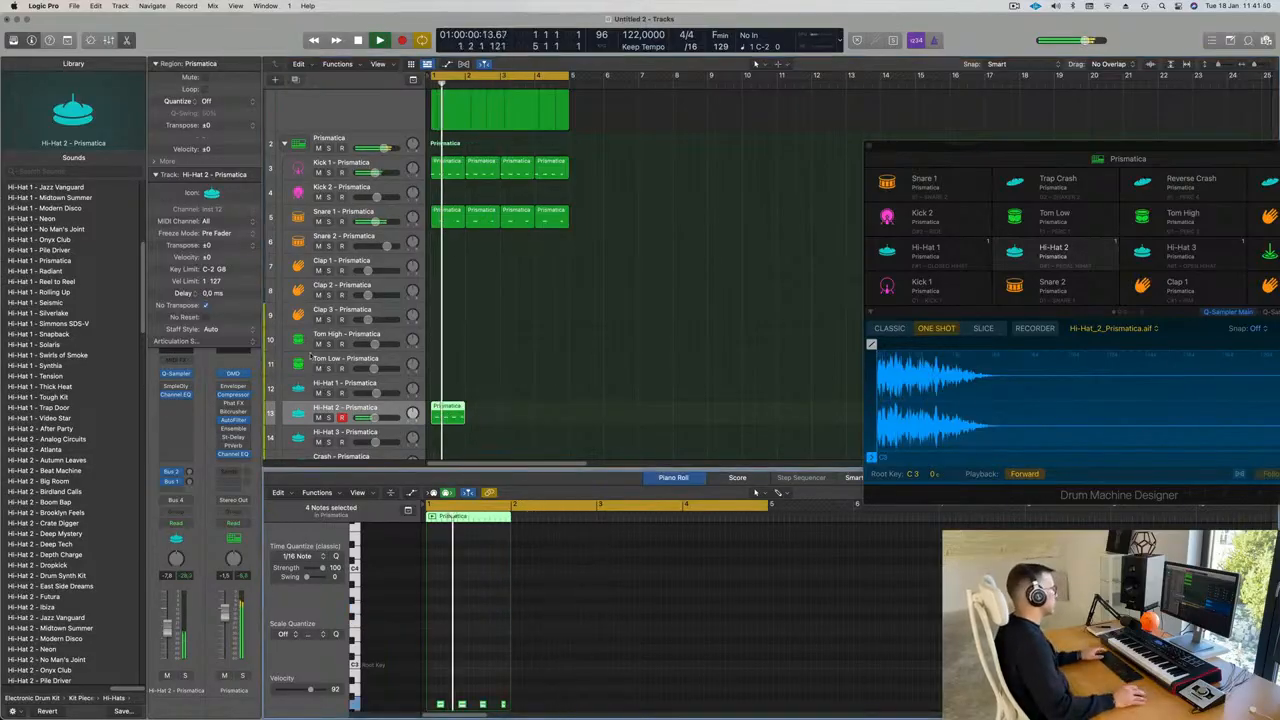
pyautogui.hotkey('alt', 'shift', 'Up')
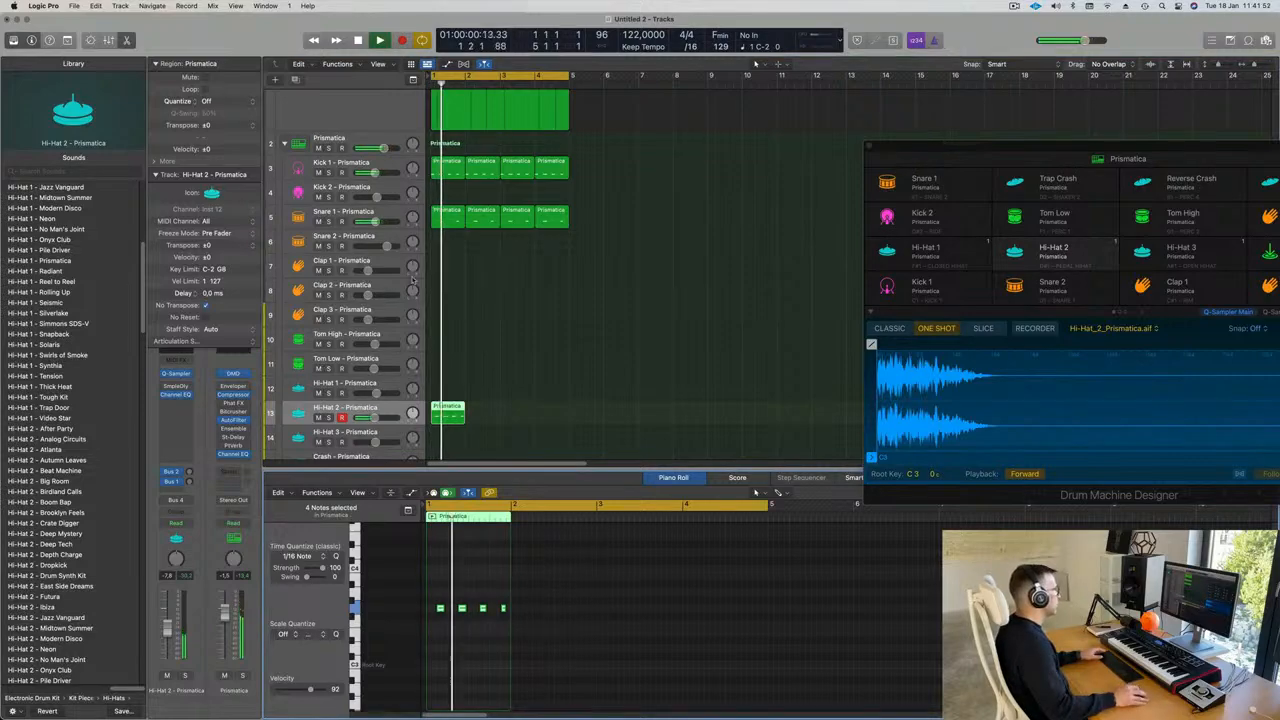
# Try the Hi-Hat 2 notes at C3 and an octave below their starting pitch, and restore that pitch
pyautogui.moveTo(514, 405); pyautogui.dragTo(406, 426)
pyautogui.moveTo(436, 592); pyautogui.dragTo(559, 631)
pyautogui.hotkey('alt', 'shift', 'Down')
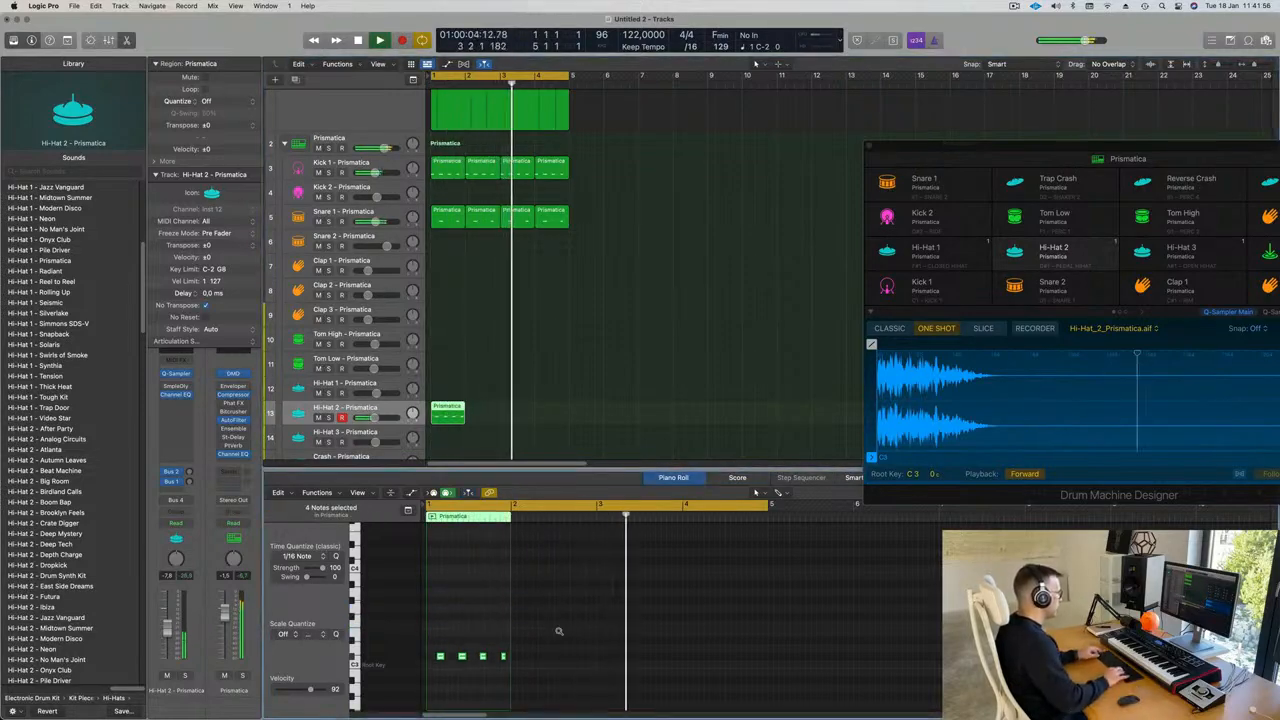
pyautogui.press('Return')
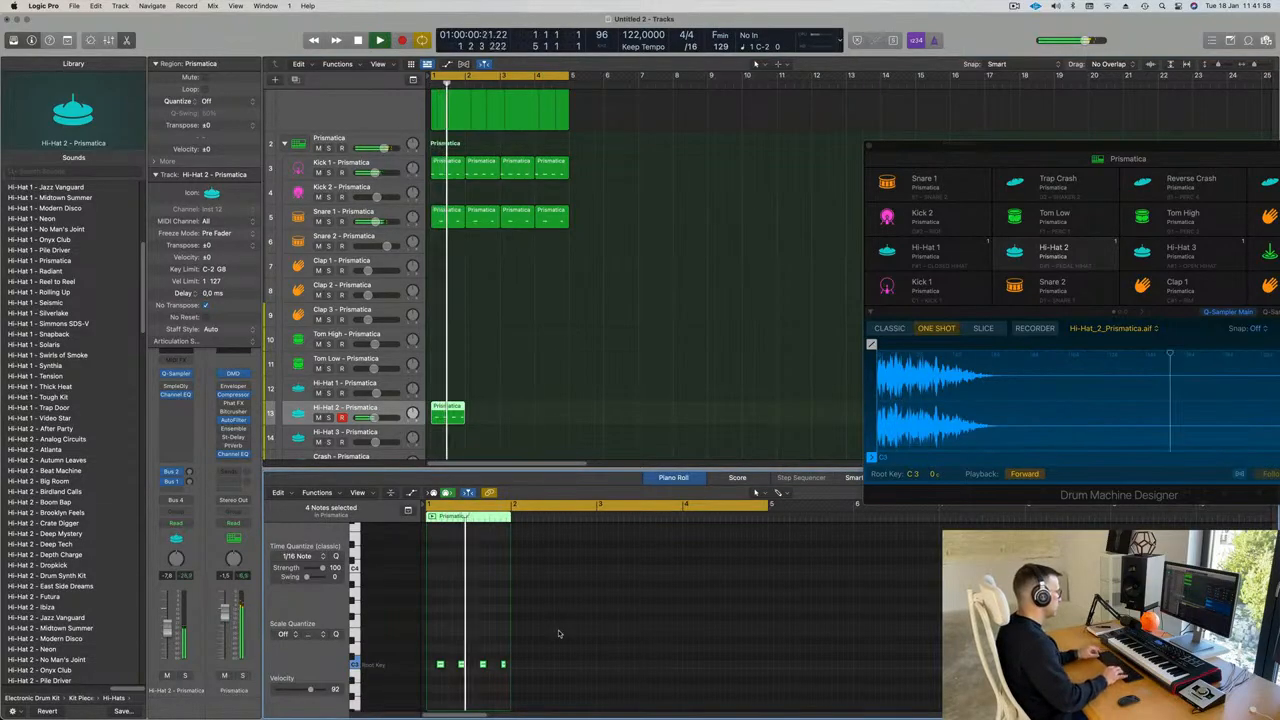
pyautogui.press('super+z')
pyautogui.hotkey('alt', 'shift', 'Down')
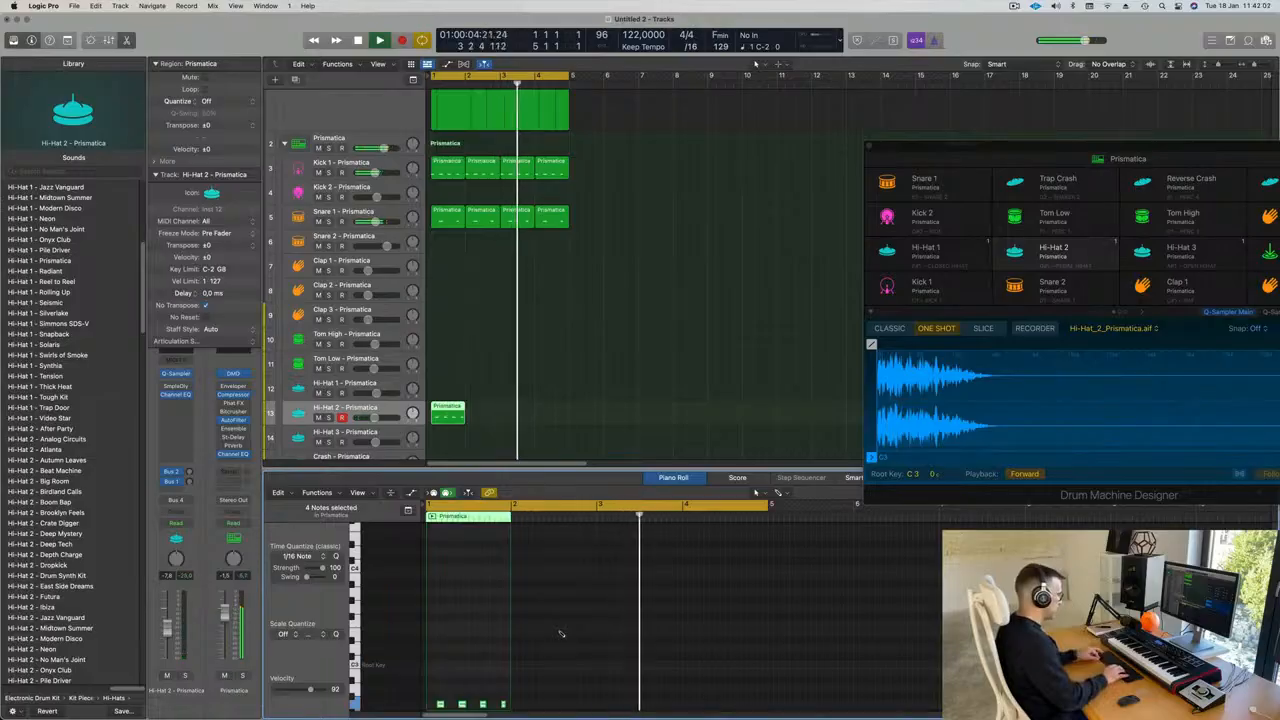
pyautogui.hotkey('alt', 'shift', 'Up')
pyautogui.press('Return')
pyautogui.press('space')
# Repeat the one-bar Hi-Hat 2 region through bar 4 and play the loop from the start
pyautogui.moveTo(508, 400); pyautogui.dragTo(444, 432)
pyautogui.press('super+r')
pyautogui.press('super+r')
pyautogui.press('super+r')
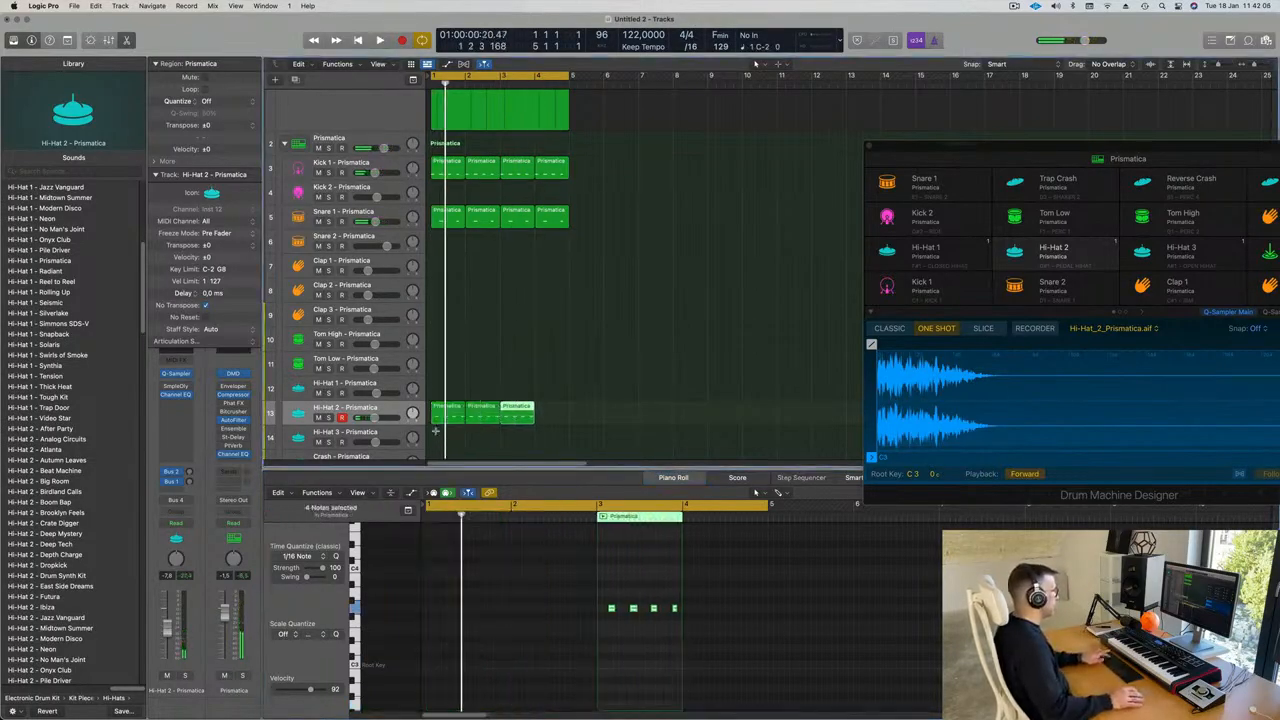
pyautogui.press('Return')
pyautogui.press('space')
# Set the Hi-Hat 2 channel volume to -3.2 dB while listening to the loop with all drum subtracks in view
pyautogui.moveTo(167, 620); pyautogui.dragTo(167, 622)
pyautogui.scroll(-1, 556, 275)
pyautogui.scroll(-3, 555, 275)
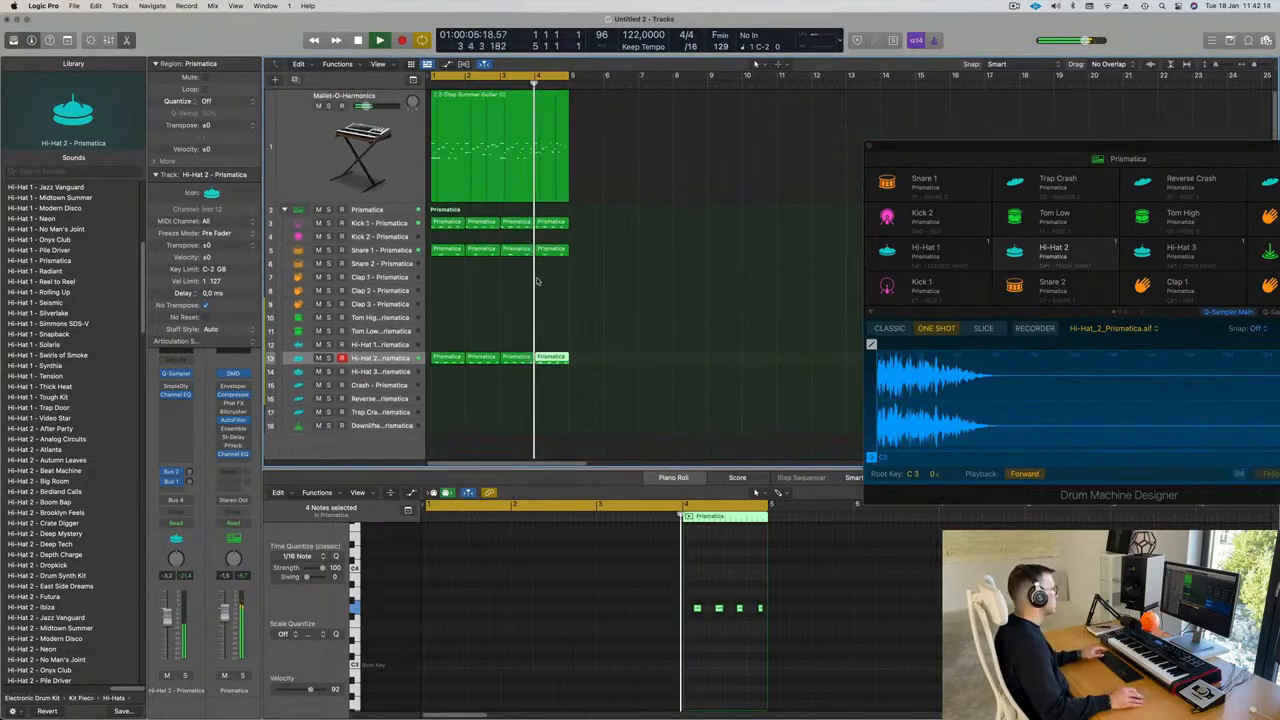
pyautogui.scroll(-1, 511, 289)
pyautogui.press('space')
# Copy the bar 1 Snare 1 region to bar 1 of the Clap 1 subtrack and set its volume to about -17.2 dB
pyautogui.click(447, 246)
pyautogui.moveTo(448, 248); pyautogui.dragTo(449, 276)
pyautogui.press('space')
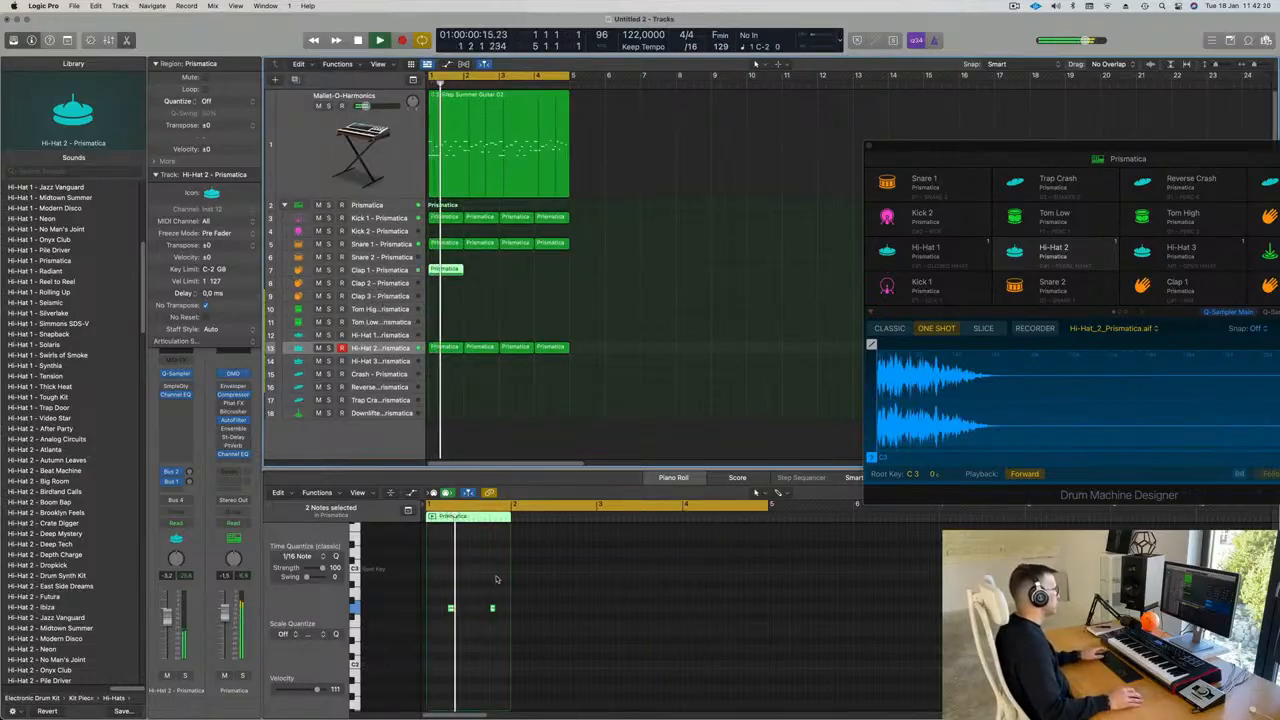
pyautogui.click(375, 271)
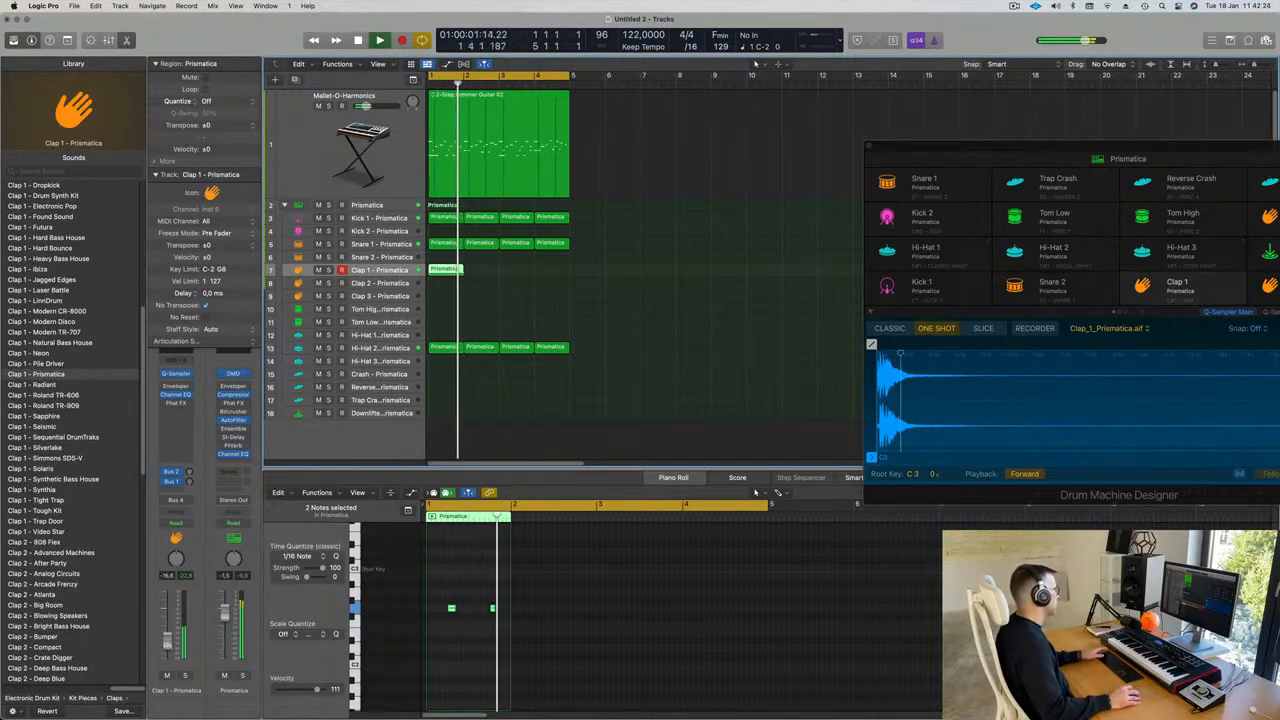
pyautogui.press('space')
pyautogui.press('space')
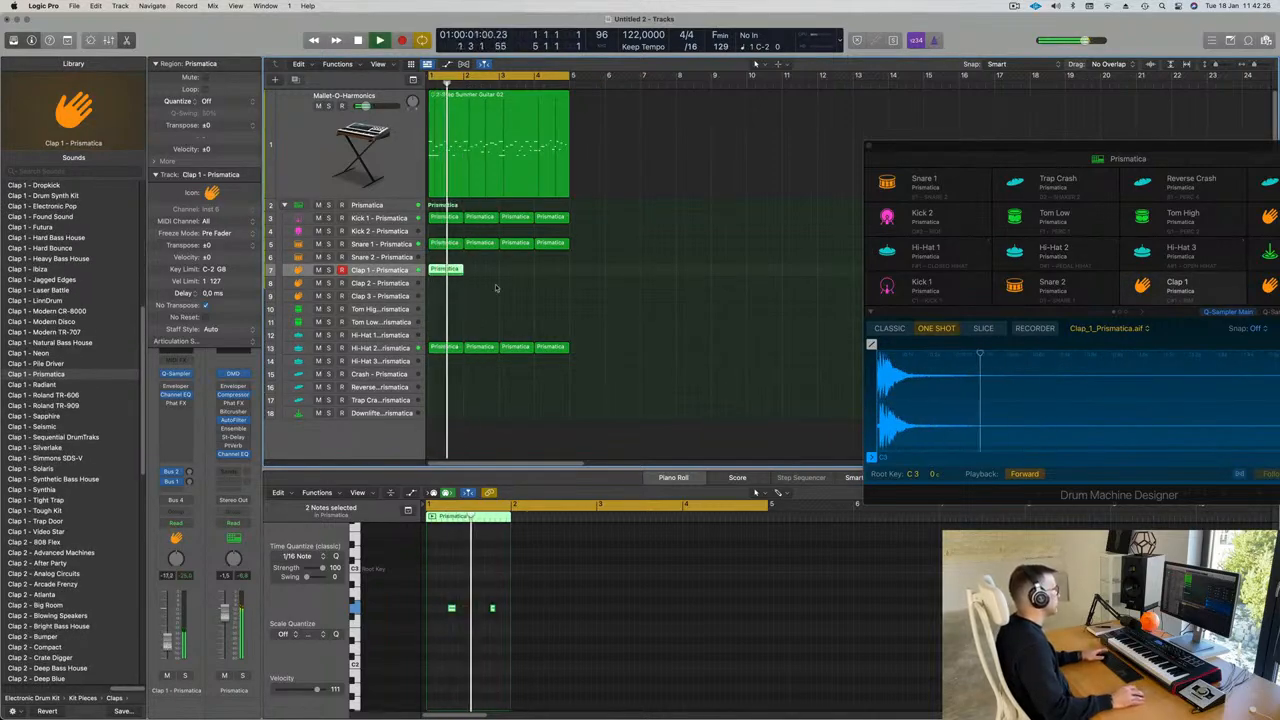
# Repeat the one-bar Clap 1 region through bar 4
pyautogui.moveTo(502, 267); pyautogui.dragTo(446, 277)
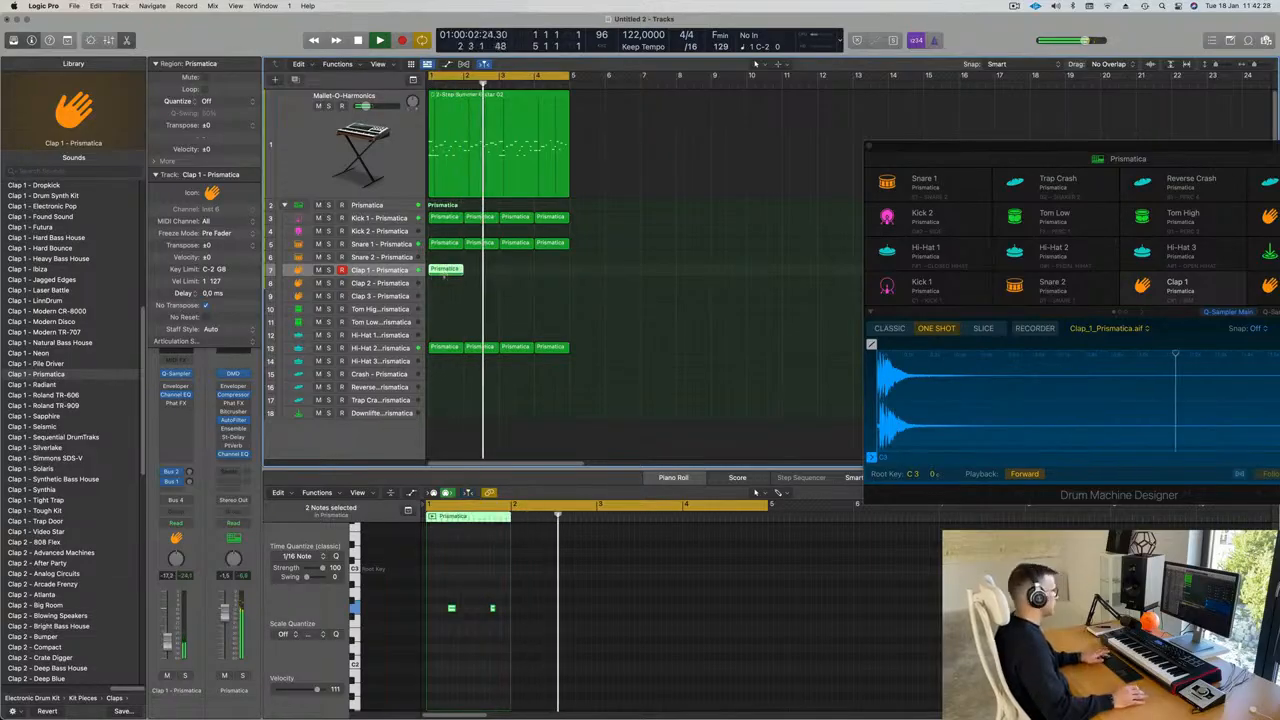
pyautogui.press('super+r')
pyautogui.press('super+r')
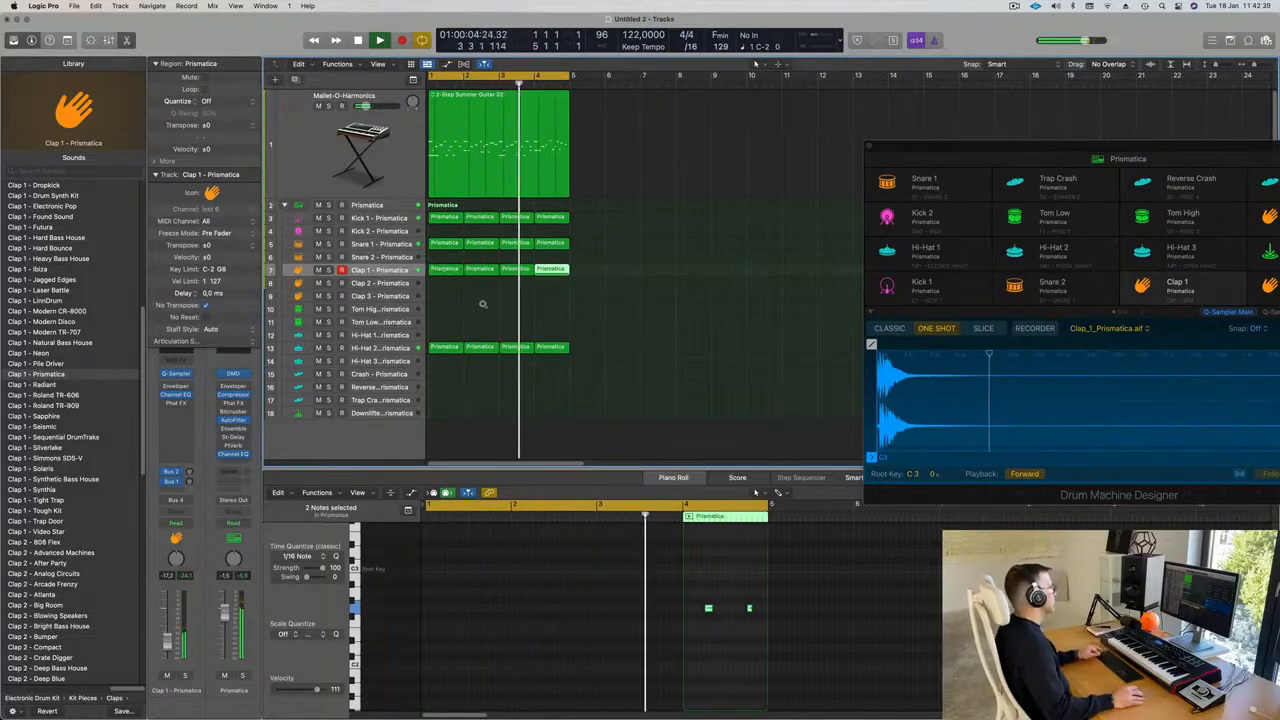
pyautogui.press('super+r')
# Copy the bar 1 Kick 1 region to the Kick 2 subtrack and reduce it to two off-beat hits after beats 1 and 3
pyautogui.moveTo(446, 216); pyautogui.dragTo(446, 229)
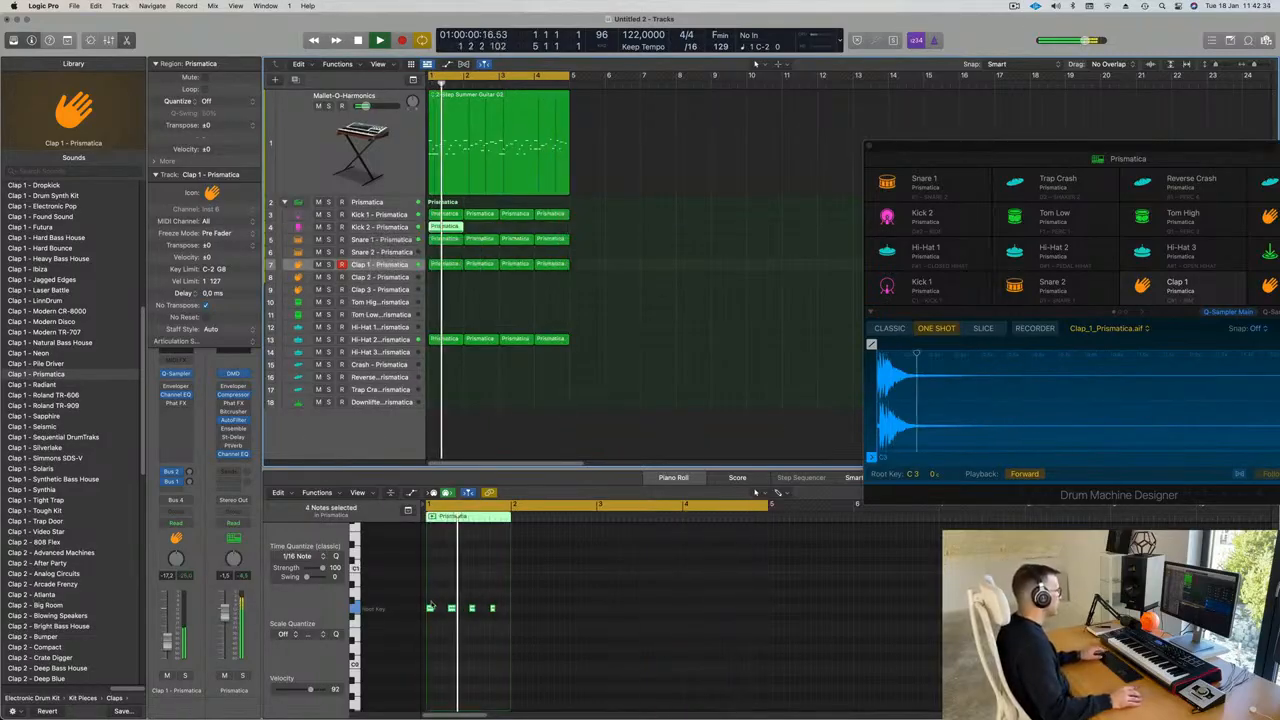
pyautogui.moveTo(481, 598); pyautogui.dragTo(515, 632)
pyautogui.press('Delete')
pyautogui.hotkey('alt', 'Left')
pyautogui.hotkey('alt', 'Left')
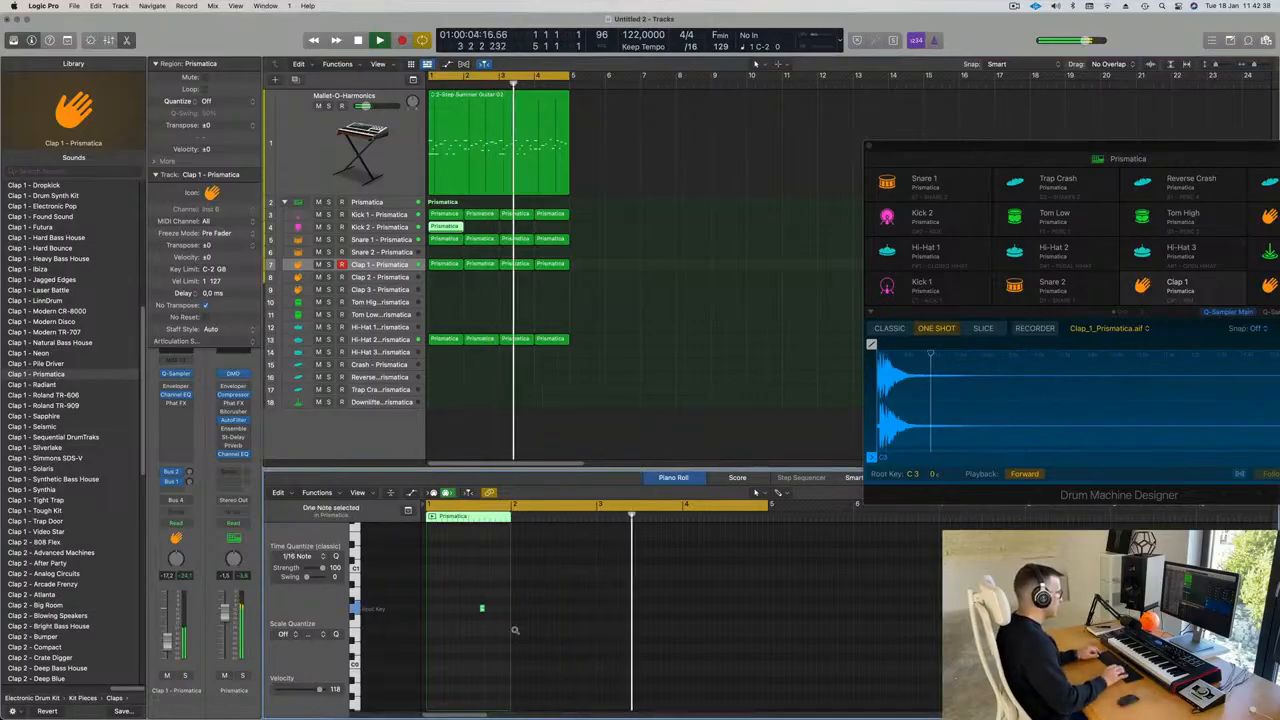
pyautogui.moveTo(487, 612); pyautogui.dragTo(438, 612)
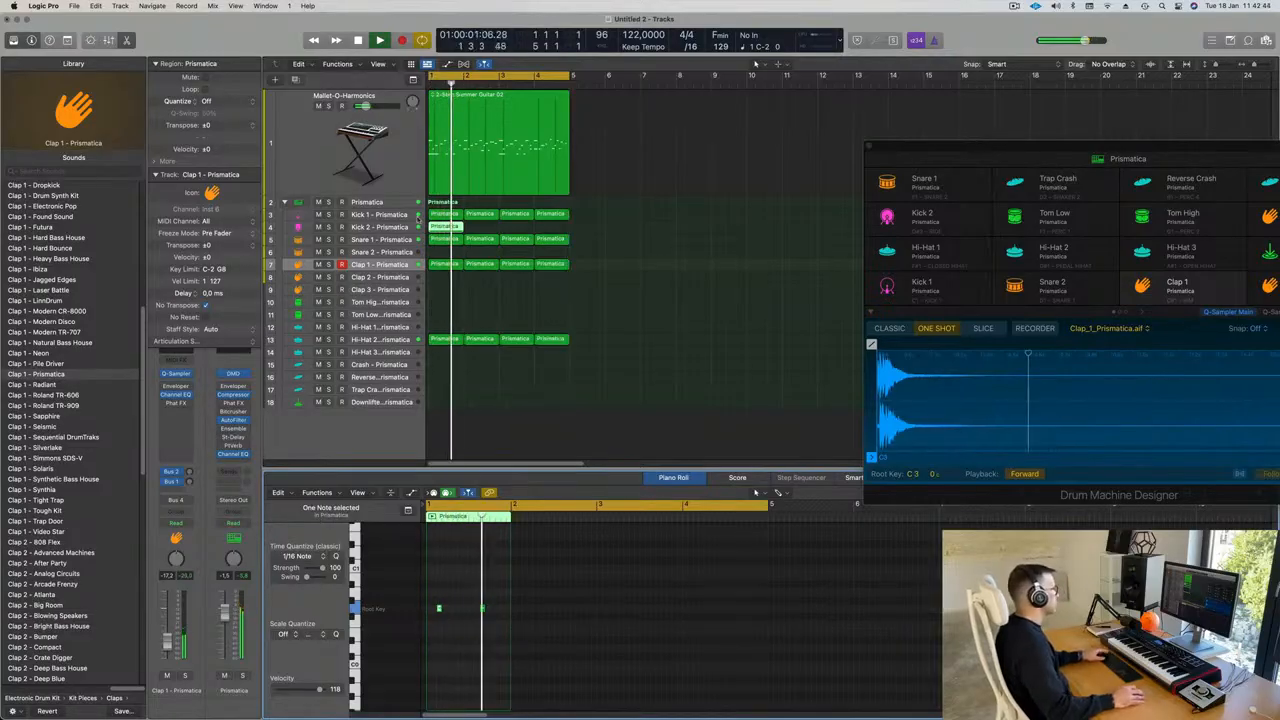
# Lower the Kick 2 channel volume slightly, select its two notes and play the loop
pyautogui.click(446, 227)
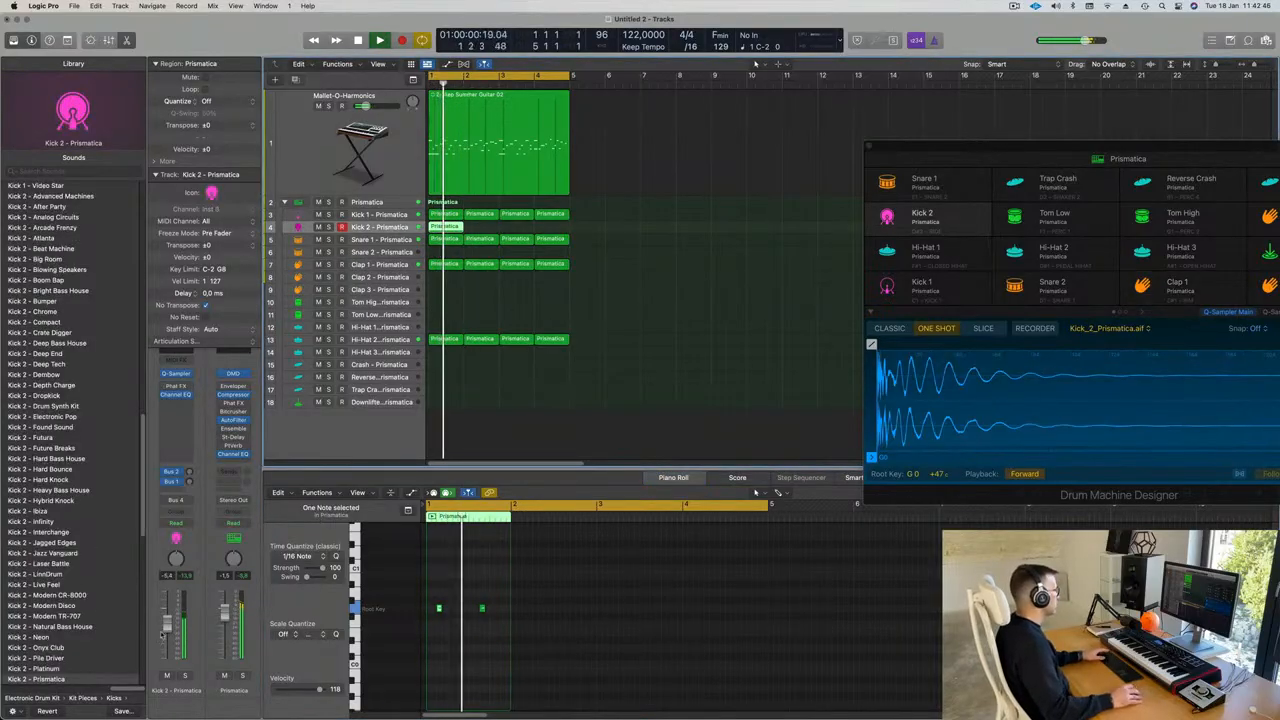
pyautogui.moveTo(495, 592); pyautogui.dragTo(432, 627)
pyautogui.press('space')
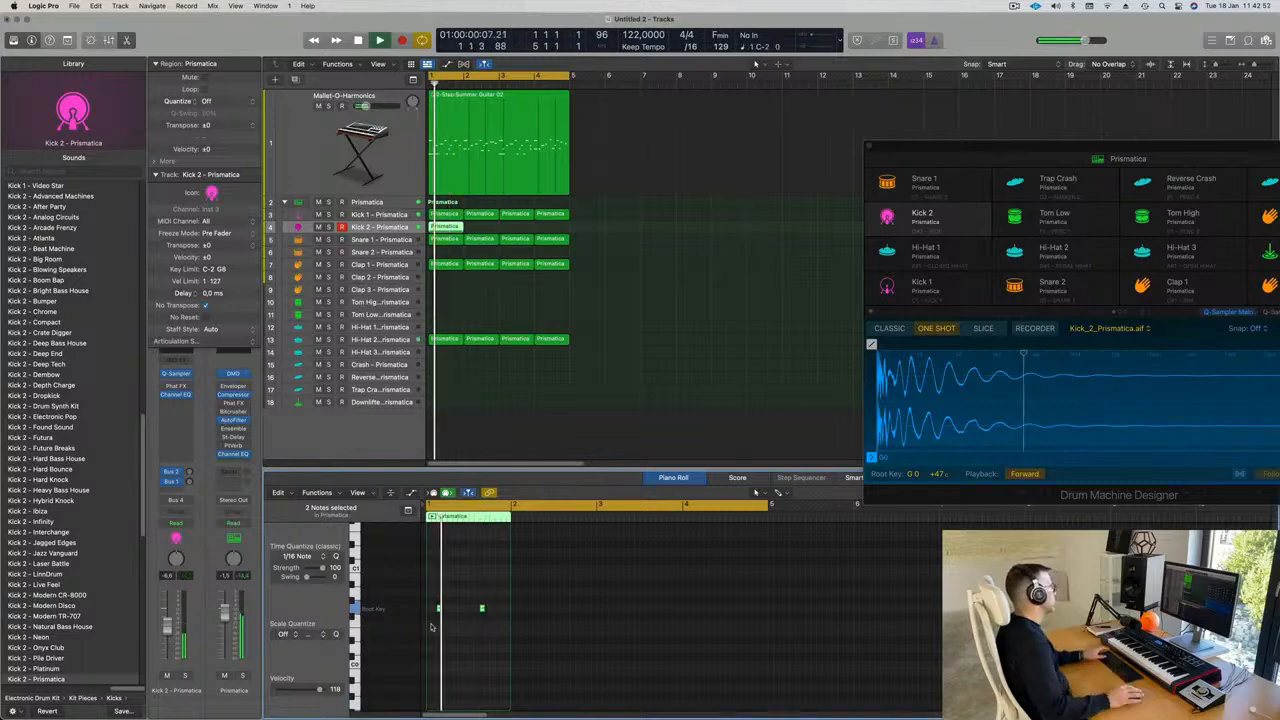
# Audition sub kick sounds such as Sub Kick - 808 Flex and replace Kick 2 with Kick 3 Sub - Tight Trap
pyautogui.scroll(-10, 100, 387)
pyautogui.click(45, 627)
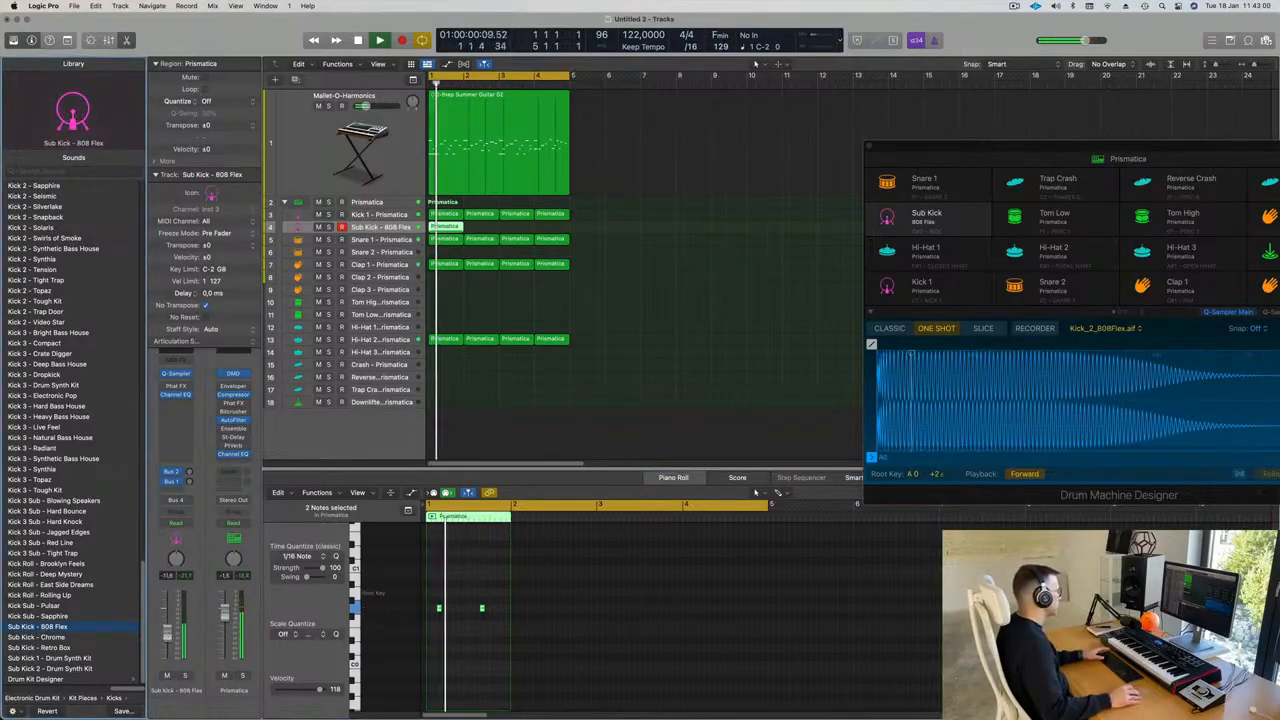
pyautogui.click(41, 638)
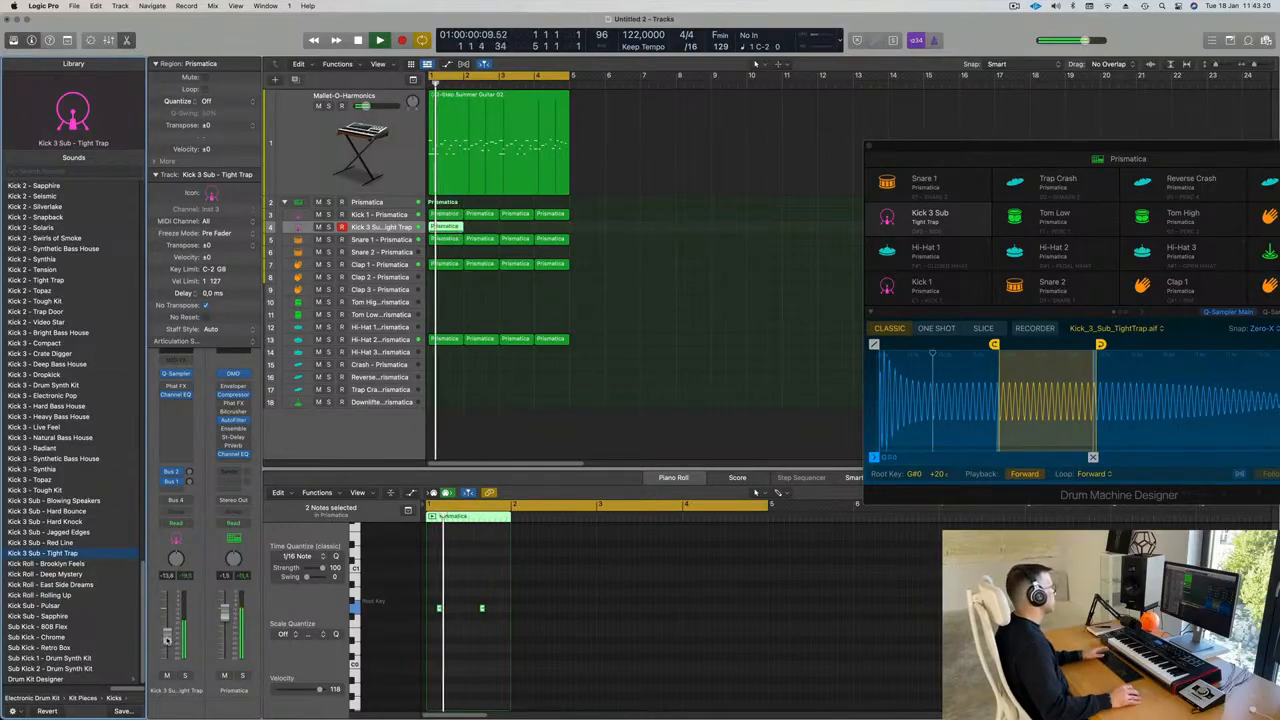
# Repeat the one-bar Kick 3 Sub - Tight Trap region through bar 4 and lower its channel volume slightly
pyautogui.click(441, 228)
pyautogui.press('space')
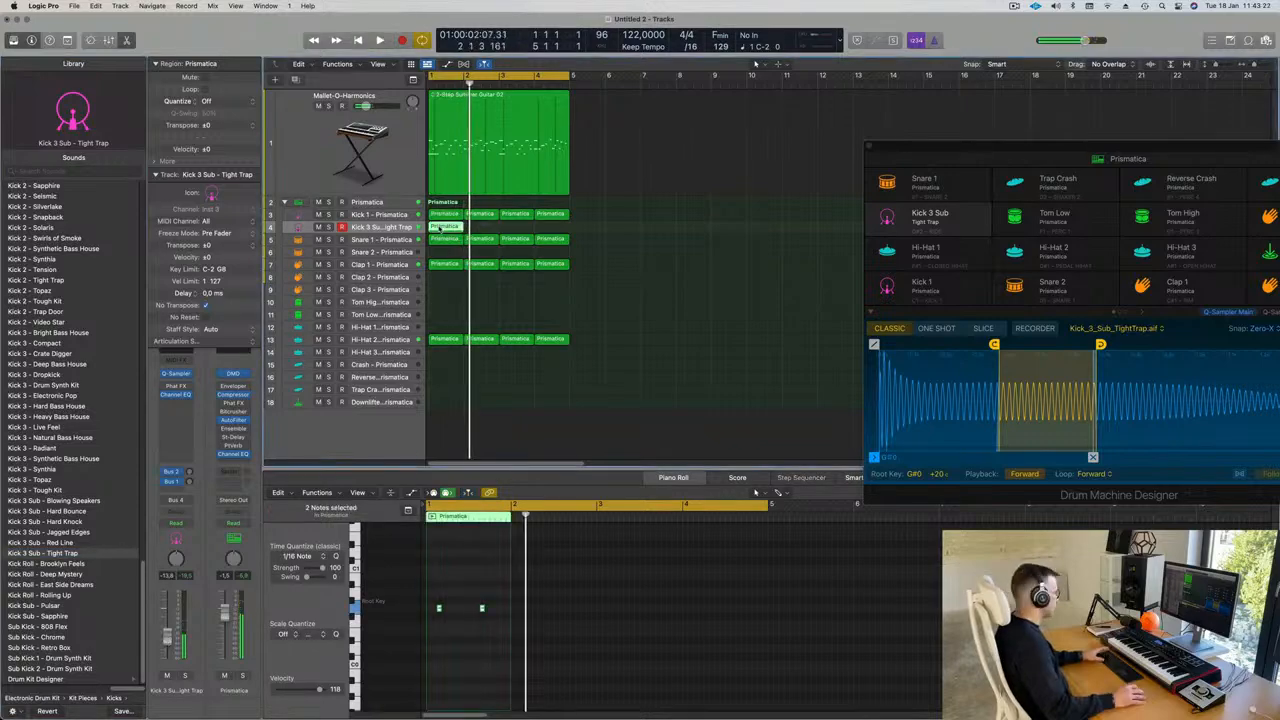
pyautogui.press('super+r')
pyautogui.press('super+r')
pyautogui.press('super+r')
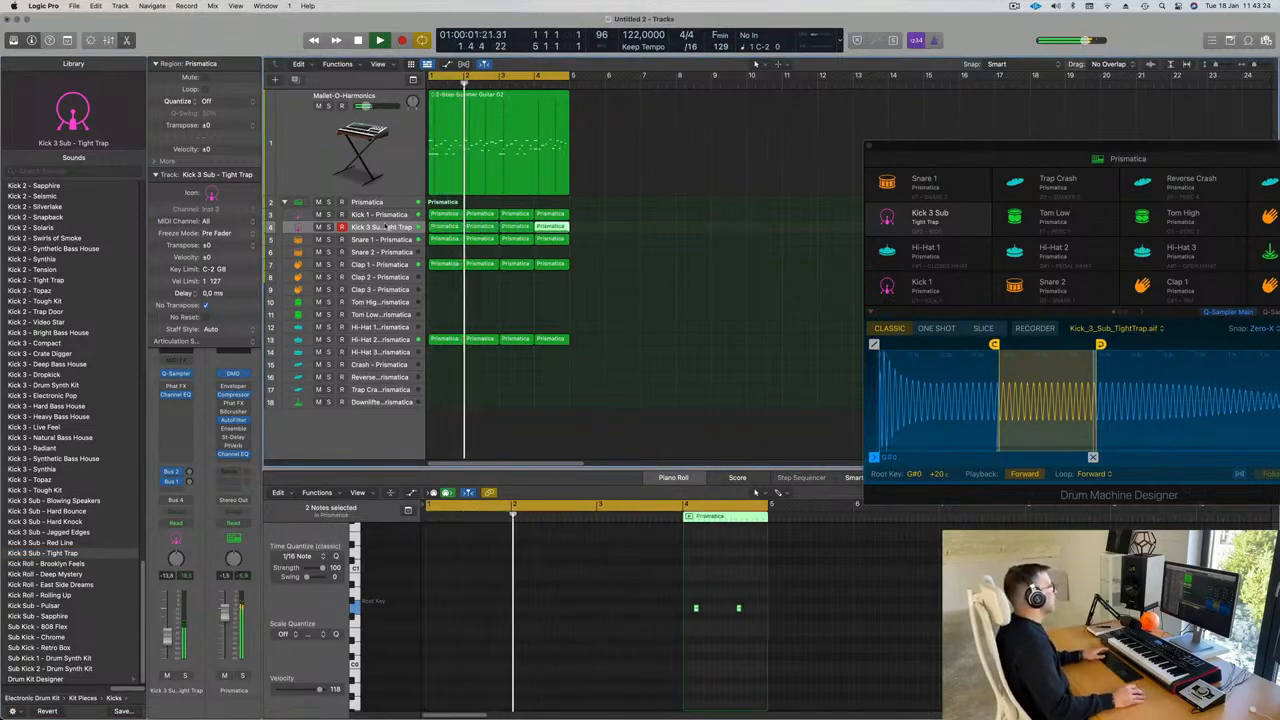
pyautogui.click(388, 228)
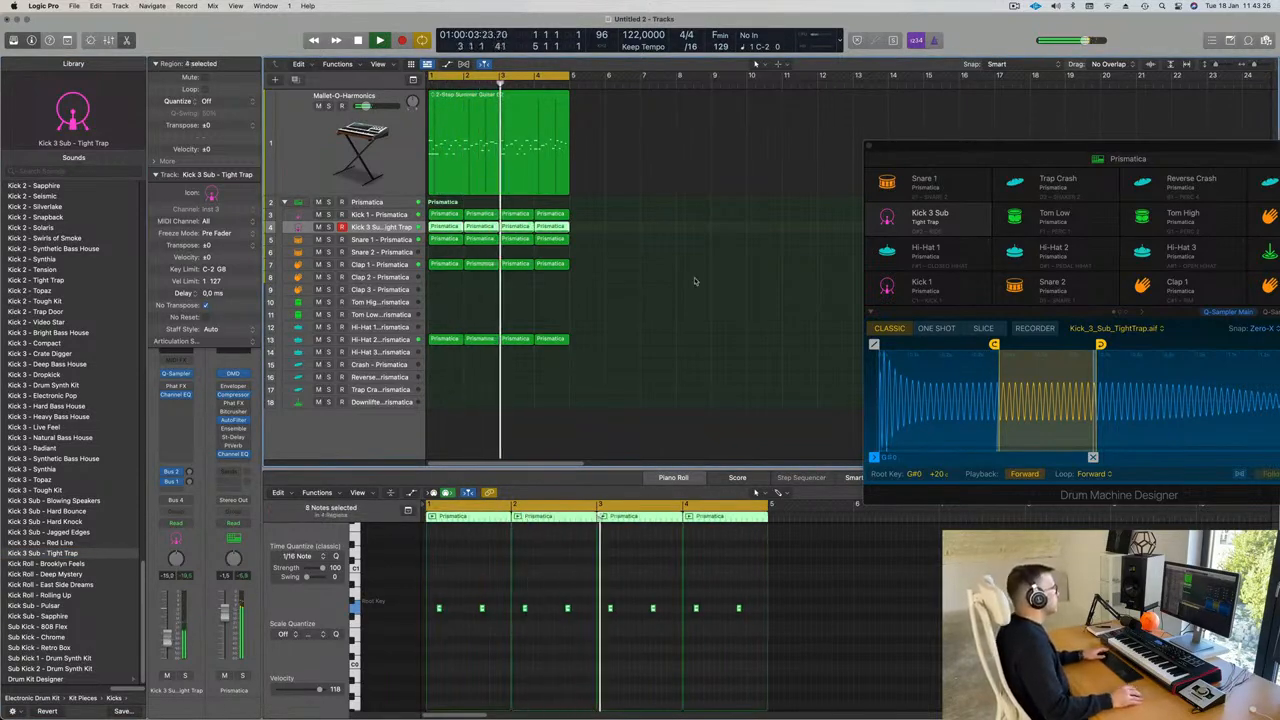
# Duplicate the Mallet-O-Harmonics track and place a backup copy of the 2-Step Summer Guitar 02 region at bar 9 on the original
pyautogui.click(297, 97)
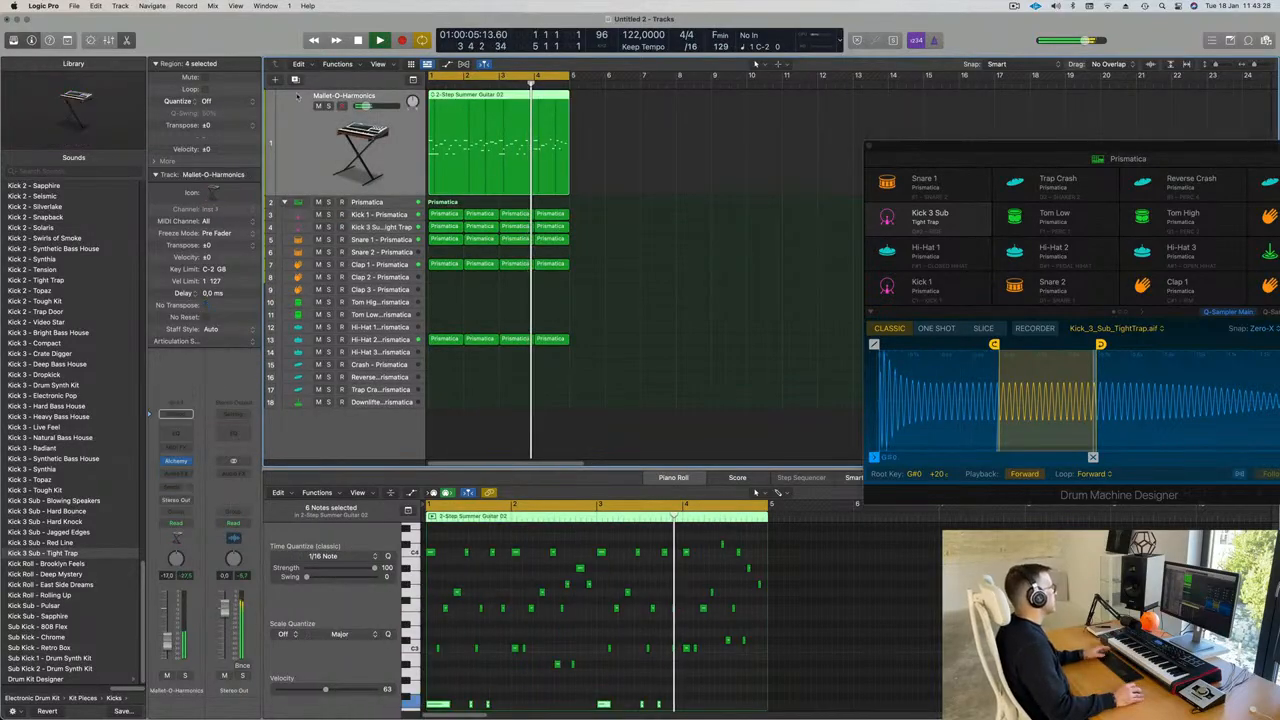
pyautogui.click(295, 80)
pyautogui.moveTo(513, 101); pyautogui.dragTo(791, 113)
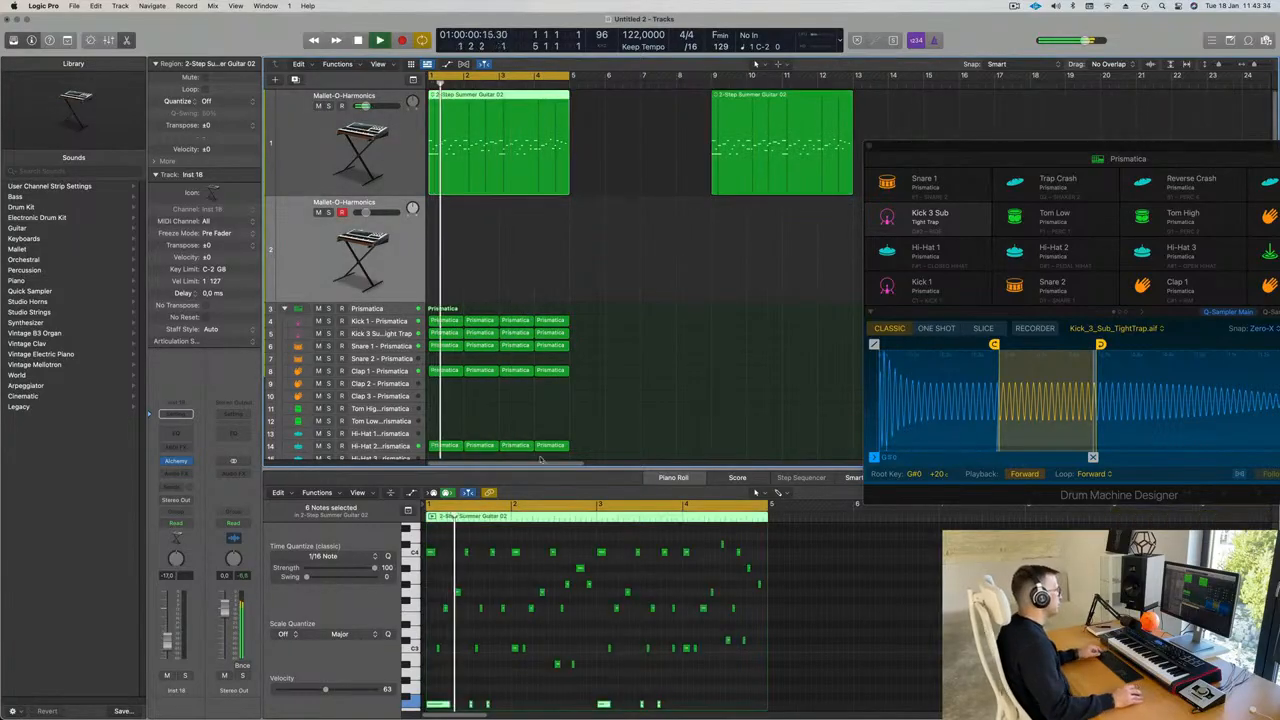
# Delete the lowest row of bass notes from the bar 1 2-Step Summer Guitar 02 region and play the loop
pyautogui.scroll(-4, 527, 588)
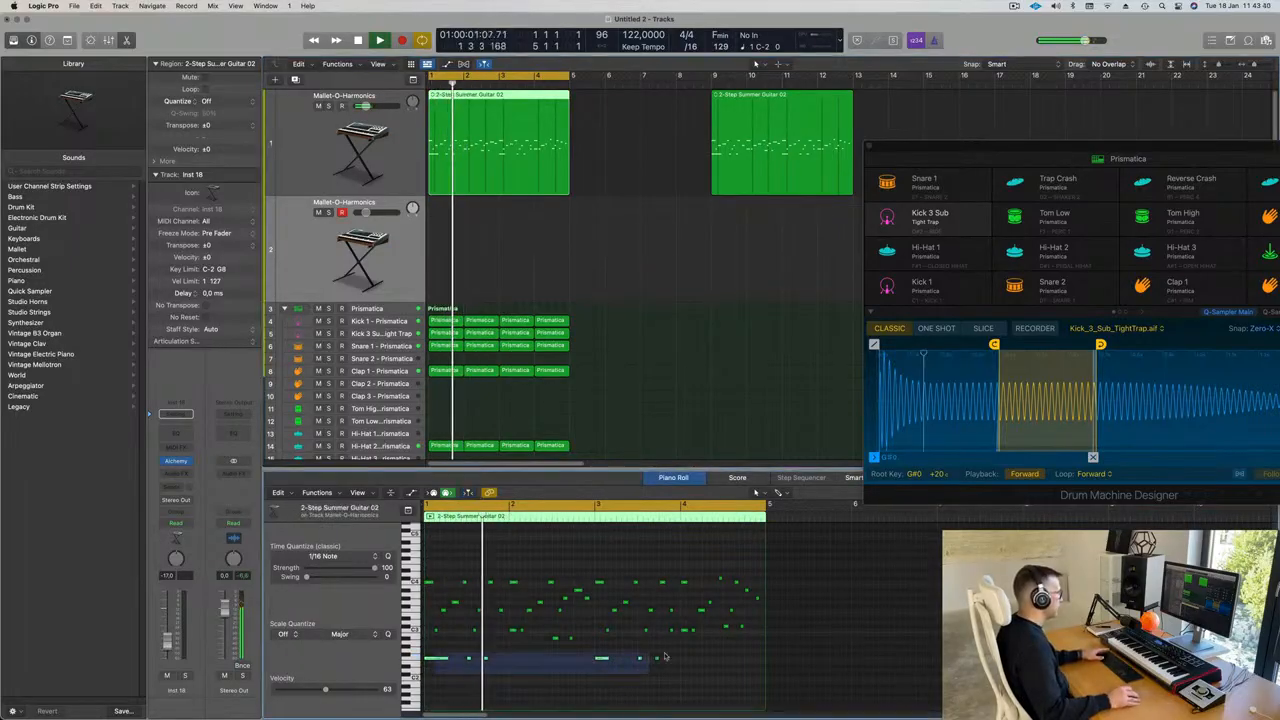
pyautogui.press('space')
pyautogui.press('Delete')
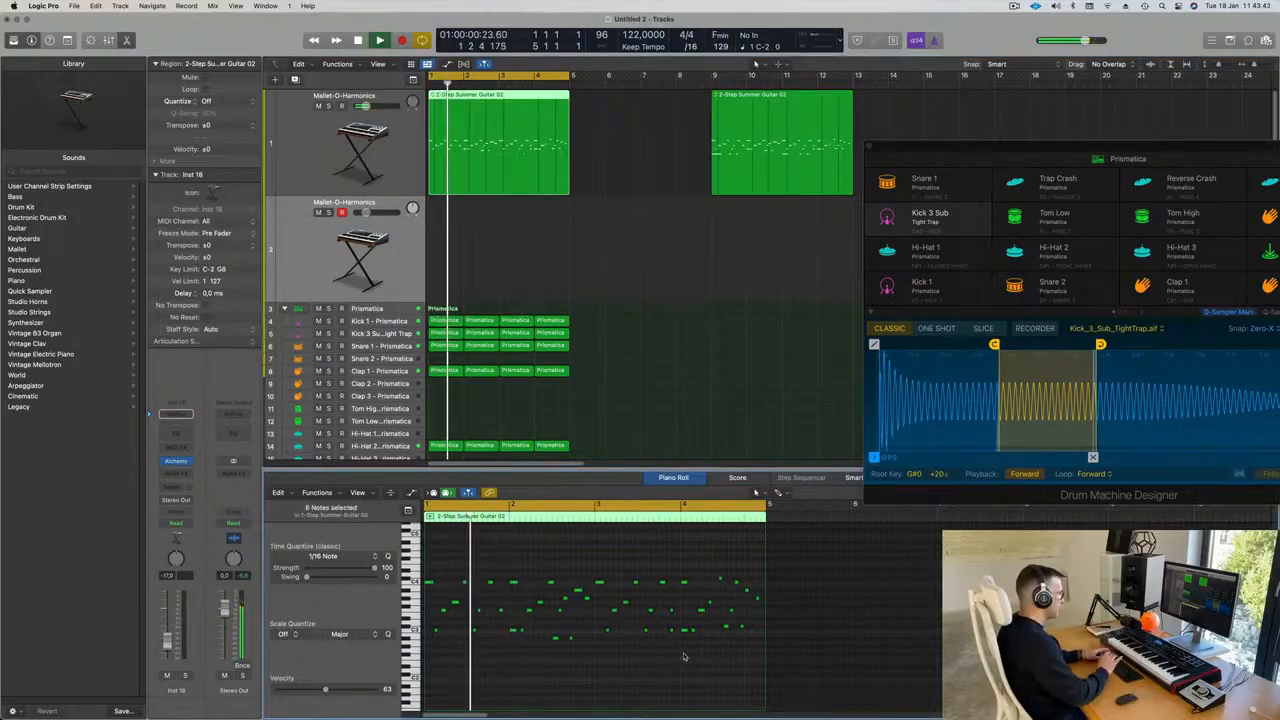
pyautogui.press('space')
pyautogui.press('space')
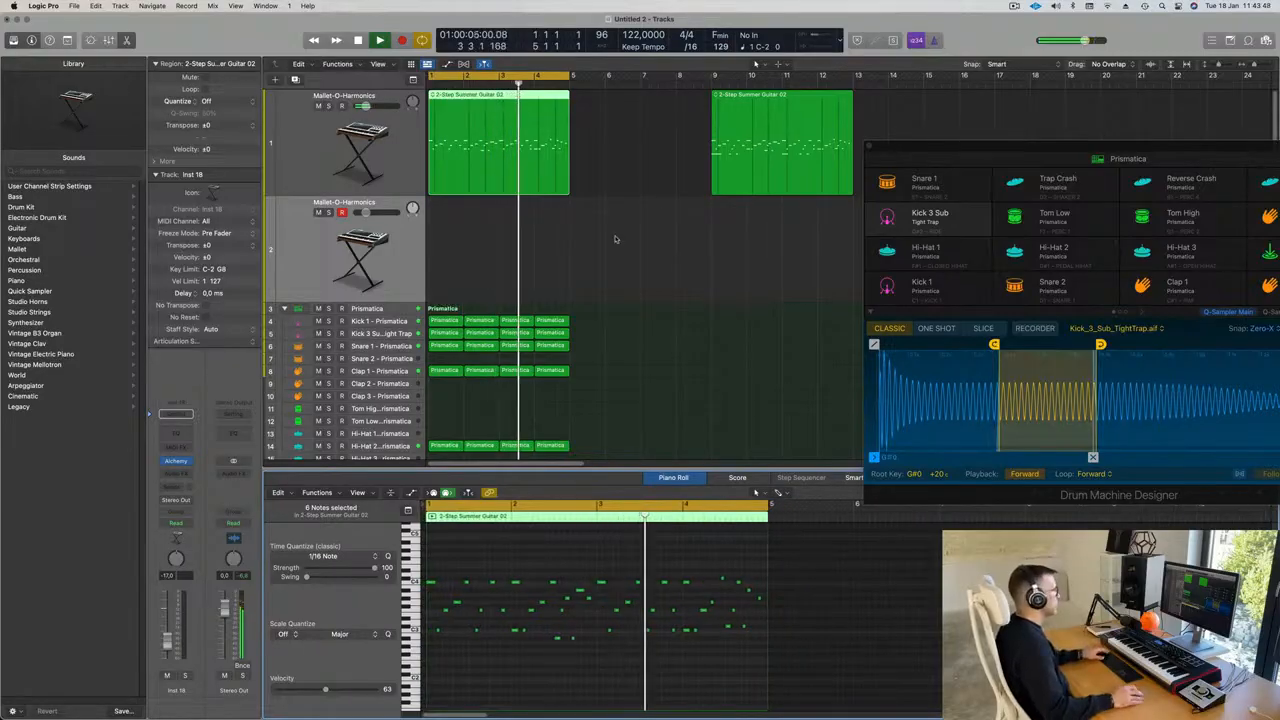
# Copy the bar 9 region to bar 1 of the duplicate Mallet-O-Harmonics track and delete everything above its low bass notes
pyautogui.moveTo(732, 135); pyautogui.dragTo(457, 243)
pyautogui.press('space')
pyautogui.moveTo(436, 577); pyautogui.dragTo(765, 662)
pyautogui.press('space')
pyautogui.press('super+Right')
# Raise the duplicate Mallet-O-Harmonics track's volume while playing the loop
pyautogui.press('space')
pyautogui.press('space')
pyautogui.click(185, 490)
pyautogui.press('space')
pyautogui.press('space')
pyautogui.moveTo(168, 641); pyautogui.dragTo(168, 629)
pyautogui.press('space')
pyautogui.press('space')
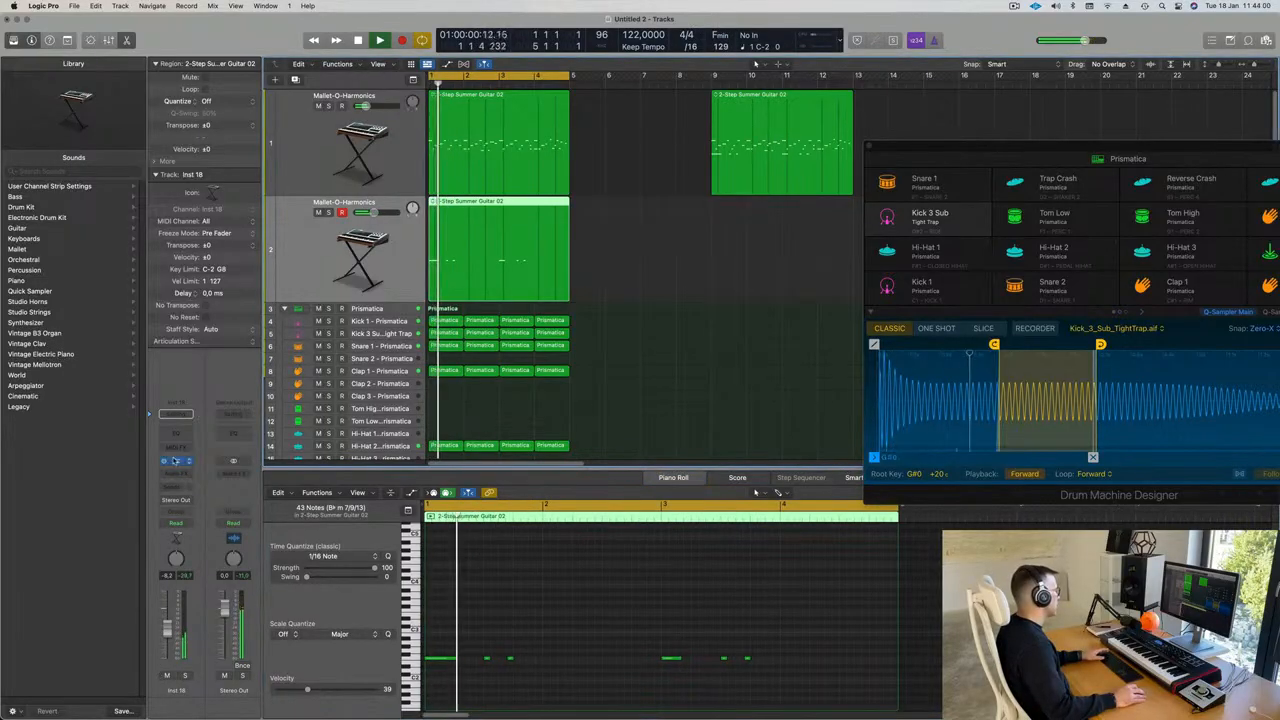
# Load the Grunge Wobble Bass preset from Alchemy's Bass category on the duplicate track and play the loop
pyautogui.click(175, 461)
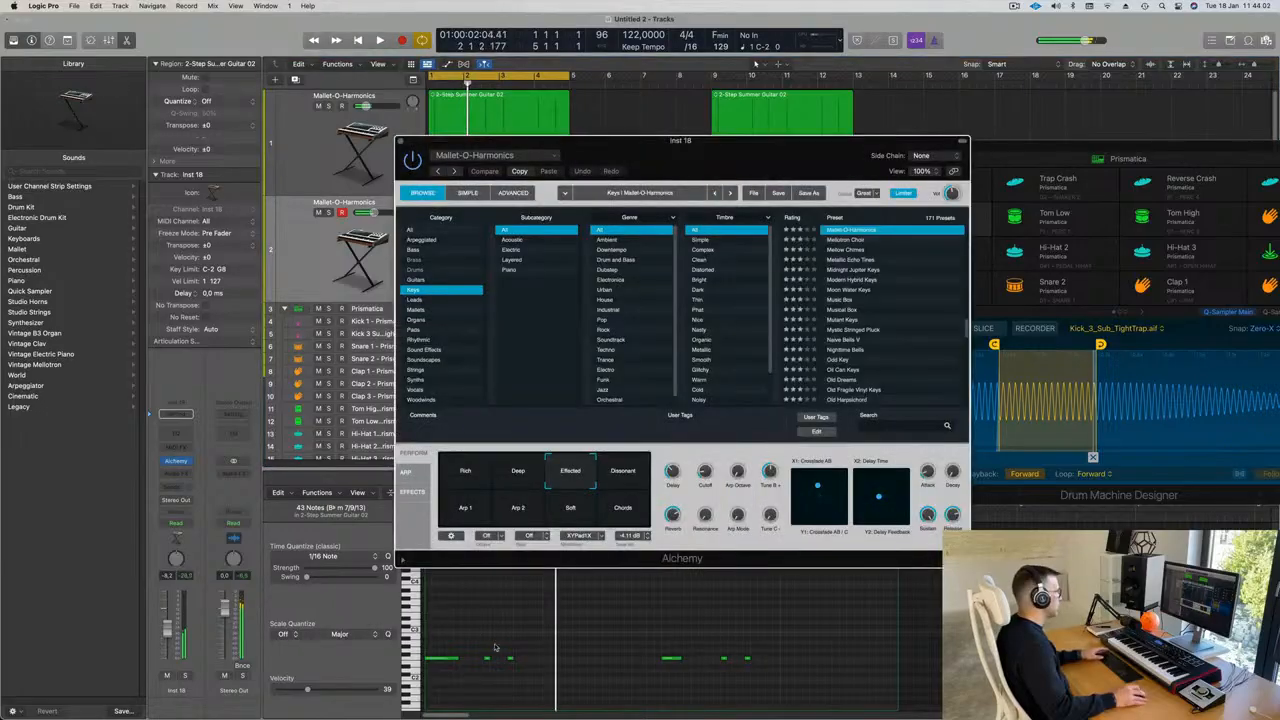
pyautogui.click(413, 251)
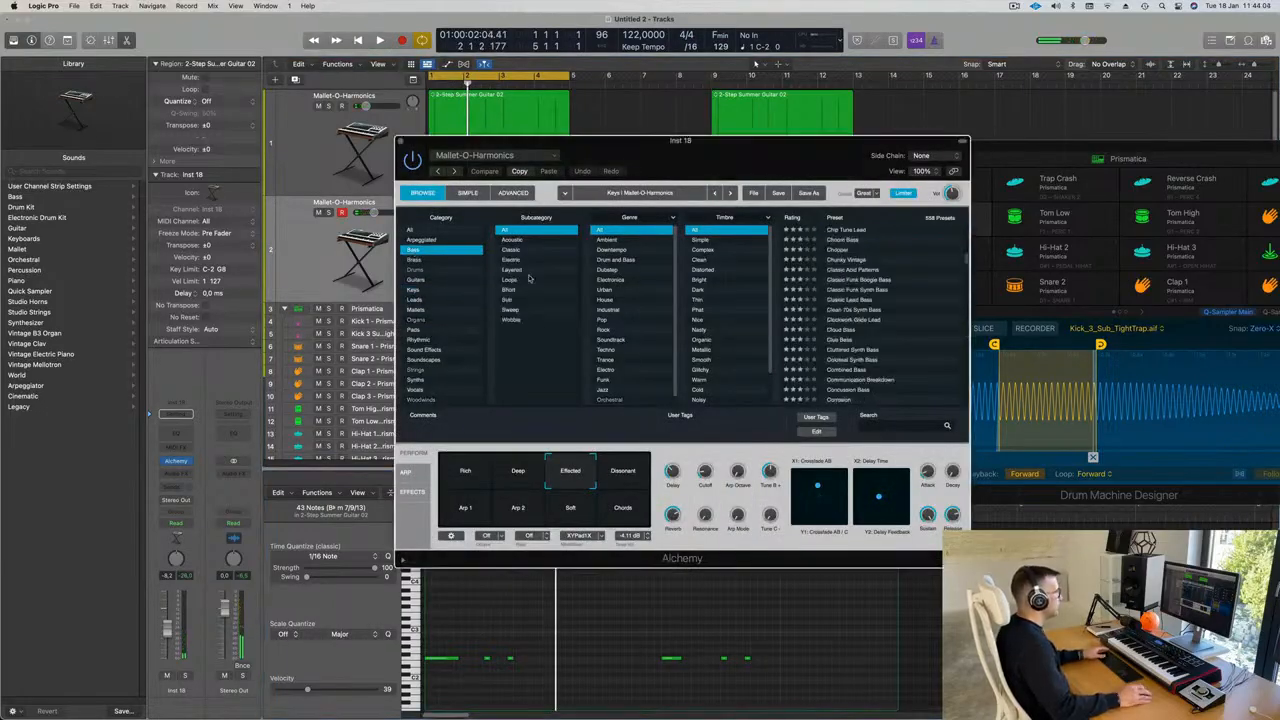
pyautogui.scroll(-10, 885, 330)
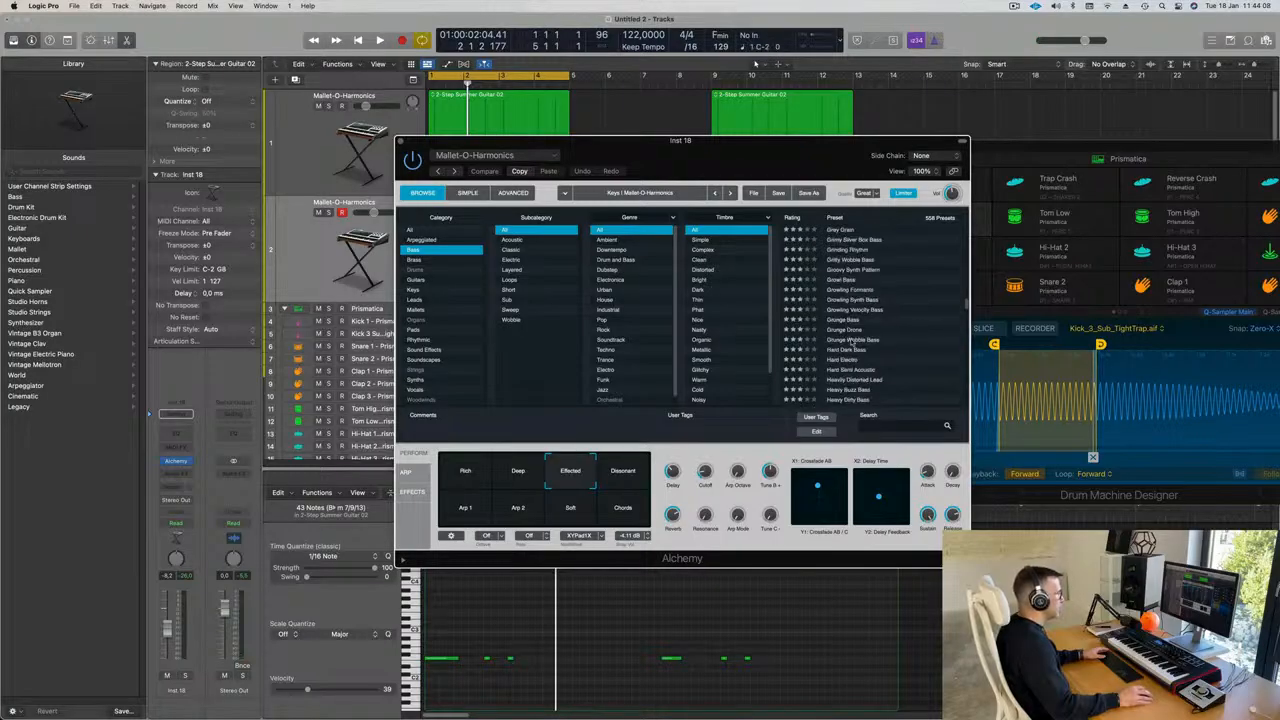
pyautogui.press('space')
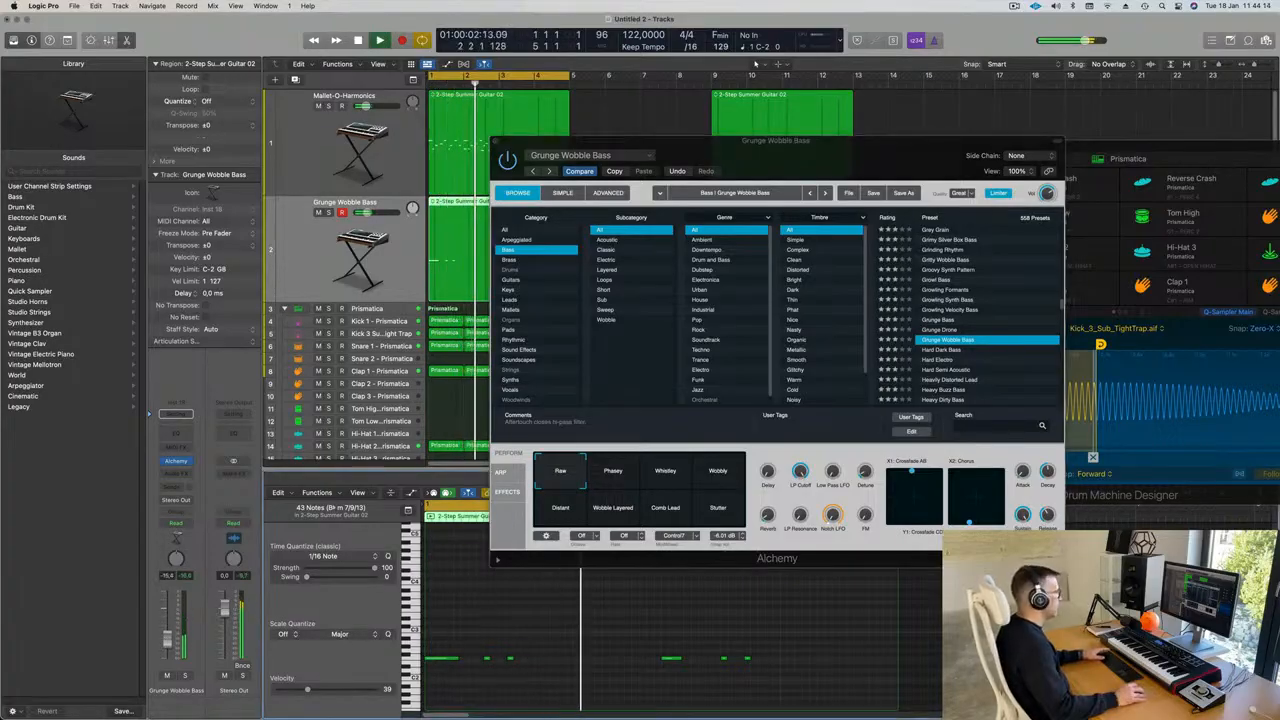
# Copy the bass notes from bars 1 and 3 into bars 2 and 4 at the same pitch and play the loop
pyautogui.moveTo(779, 155); pyautogui.dragTo(981, 88)
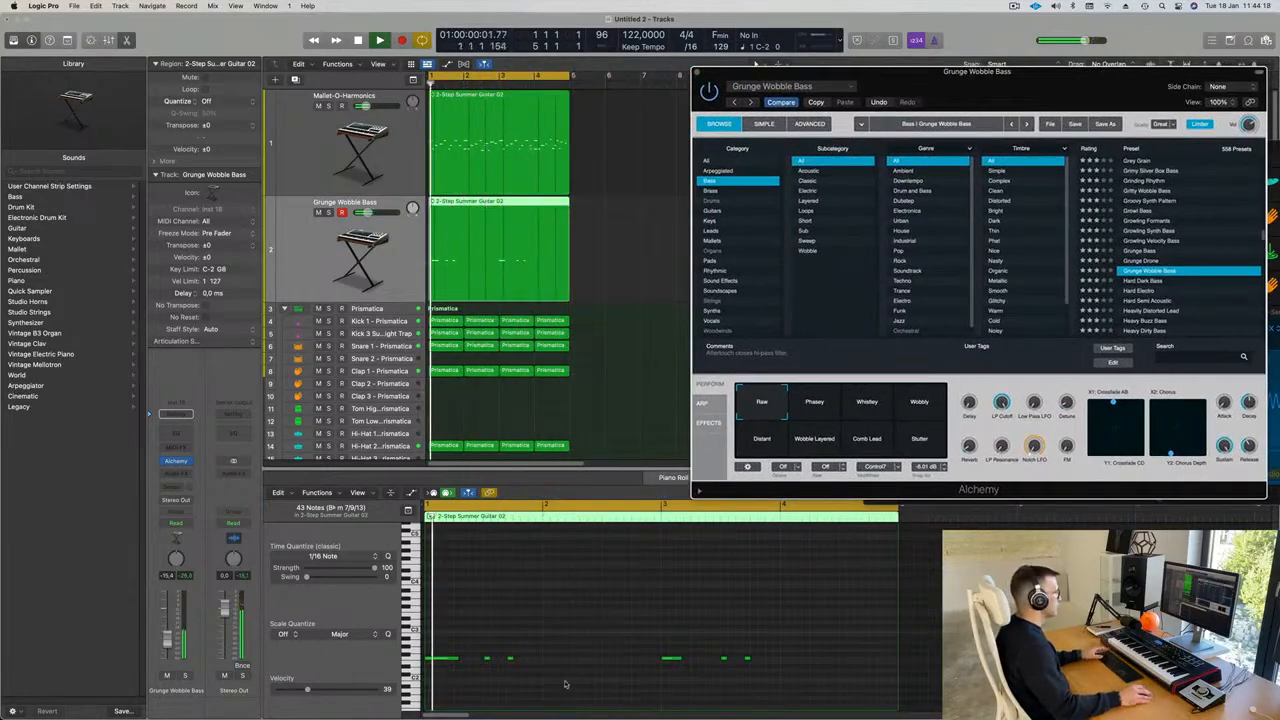
pyautogui.moveTo(538, 683); pyautogui.dragTo(558, 662)
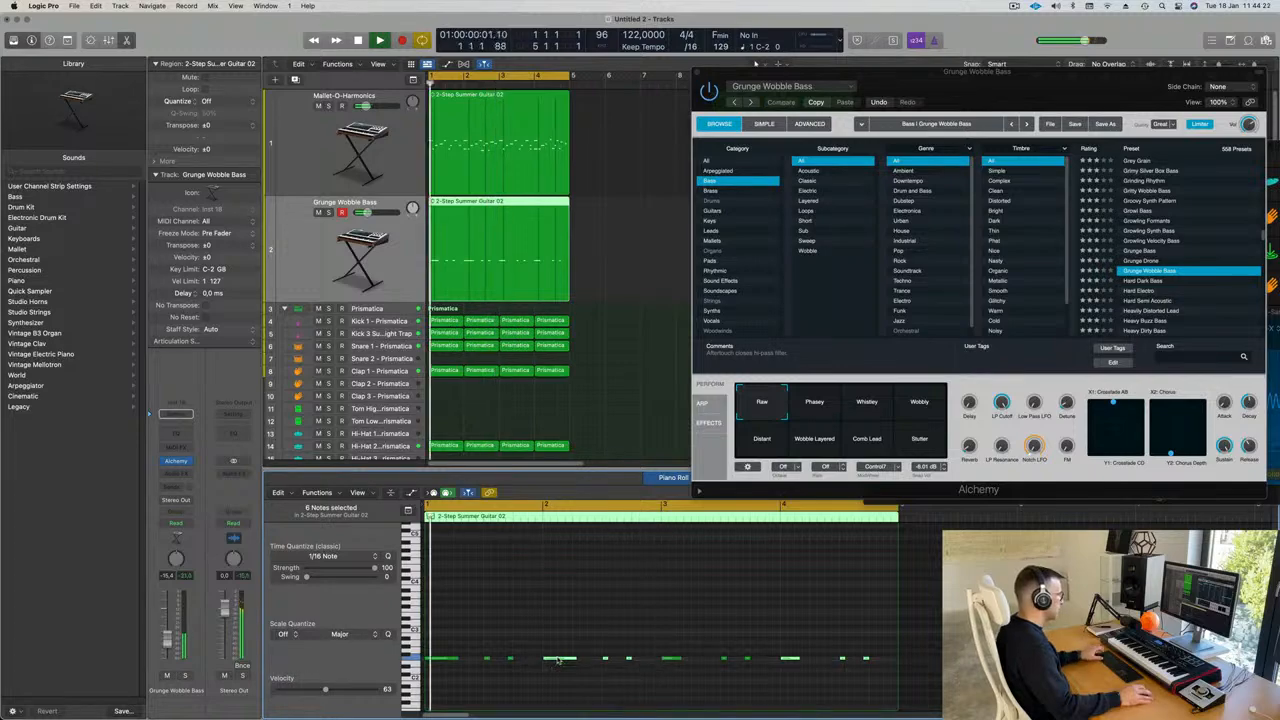
pyautogui.moveTo(1033, 101); pyautogui.dragTo(918, 151)
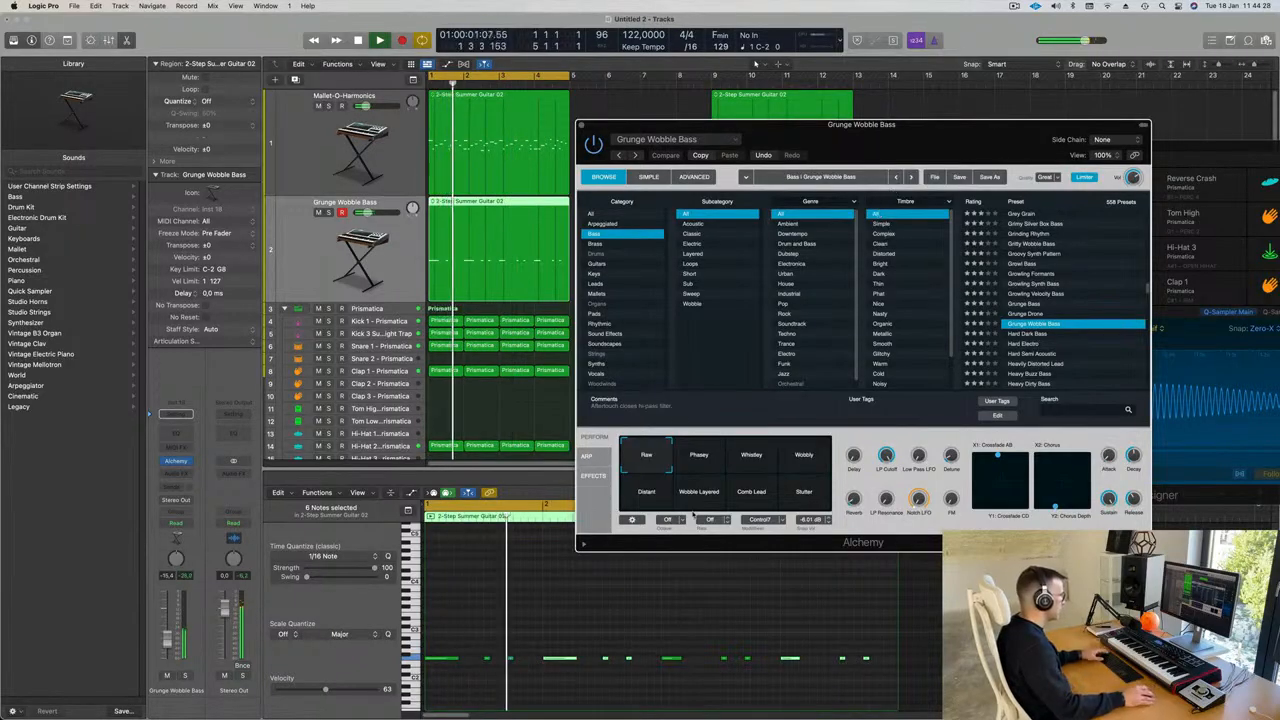
pyautogui.click(531, 611)
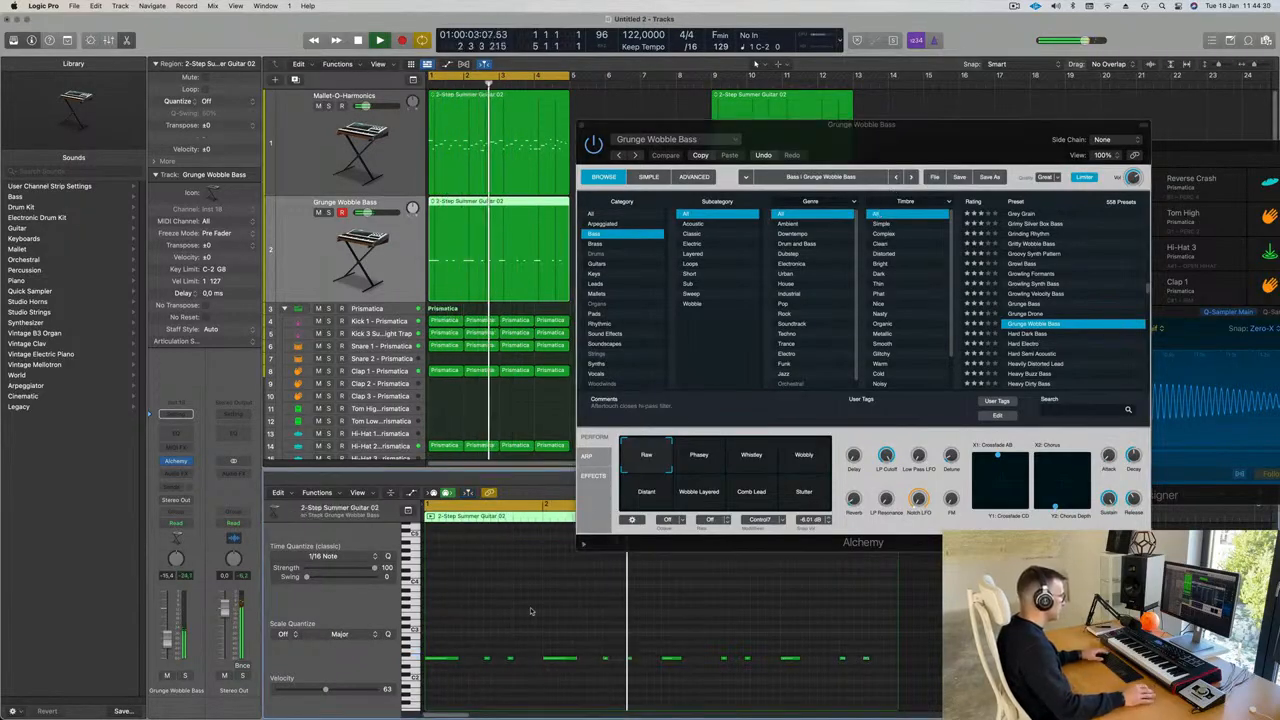
pyautogui.press('space')
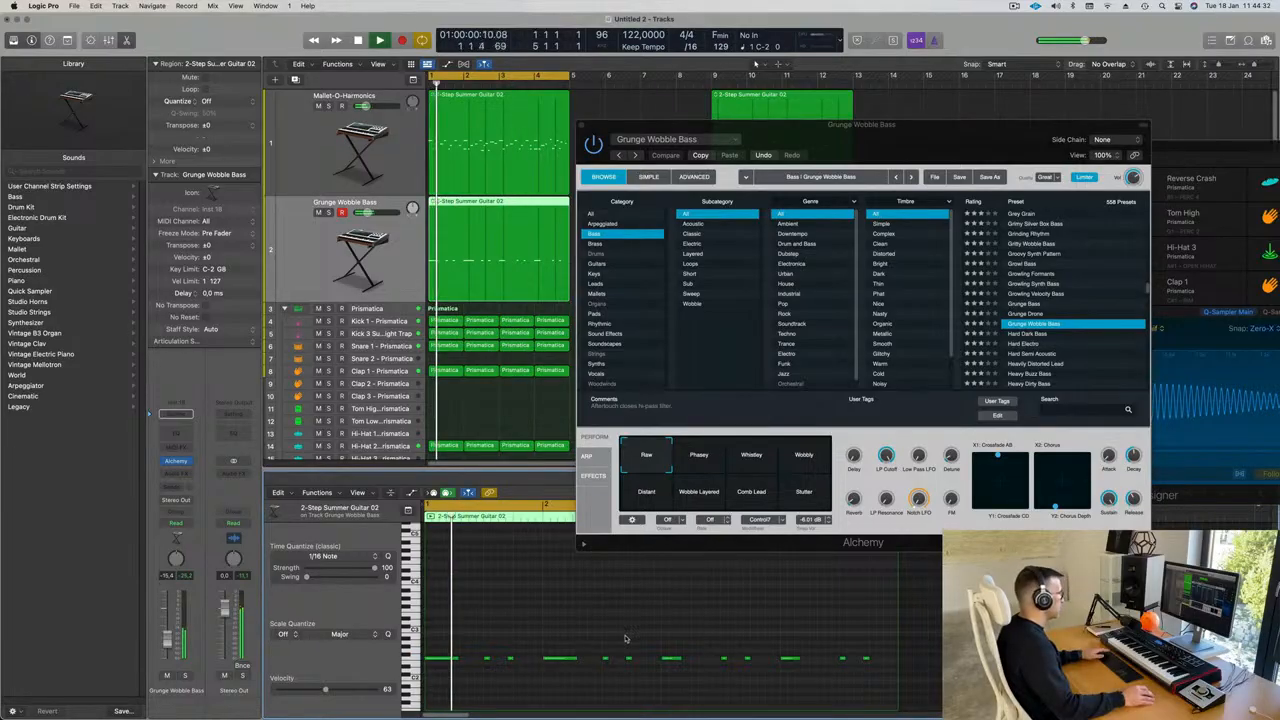
# Open the Grunge Wobble Bass region in the Piano Roll and display its Ch. 1: Sustain data below the notes
pyautogui.moveTo(760, 124); pyautogui.dragTo(1030, 69)
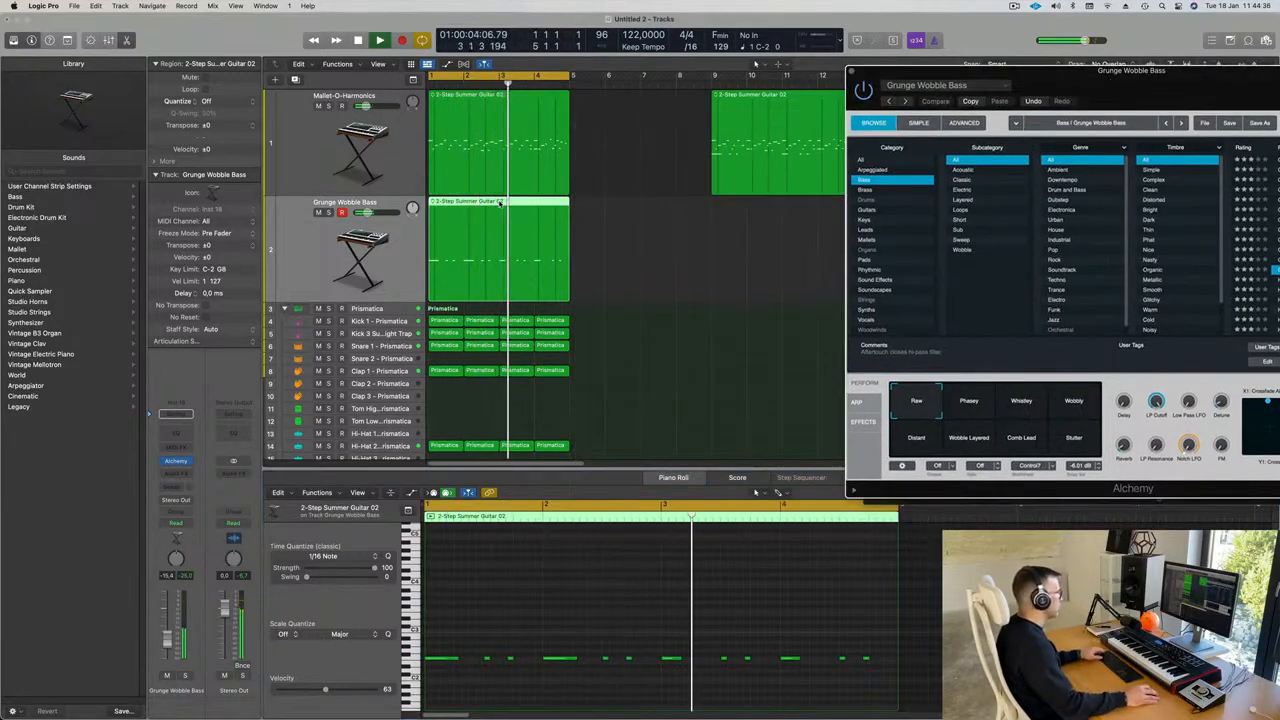
pyautogui.doubleClick(500, 203)
pyautogui.doubleClick(502, 203)
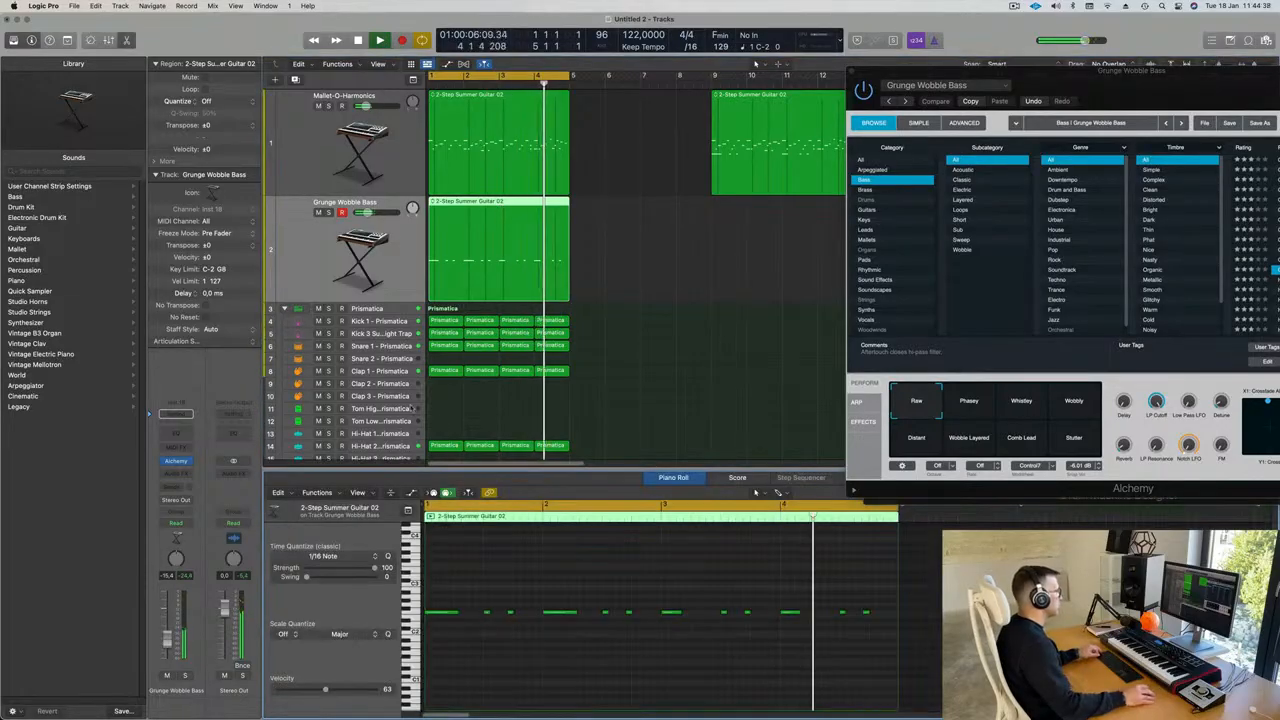
pyautogui.scroll(-5, 543, 600)
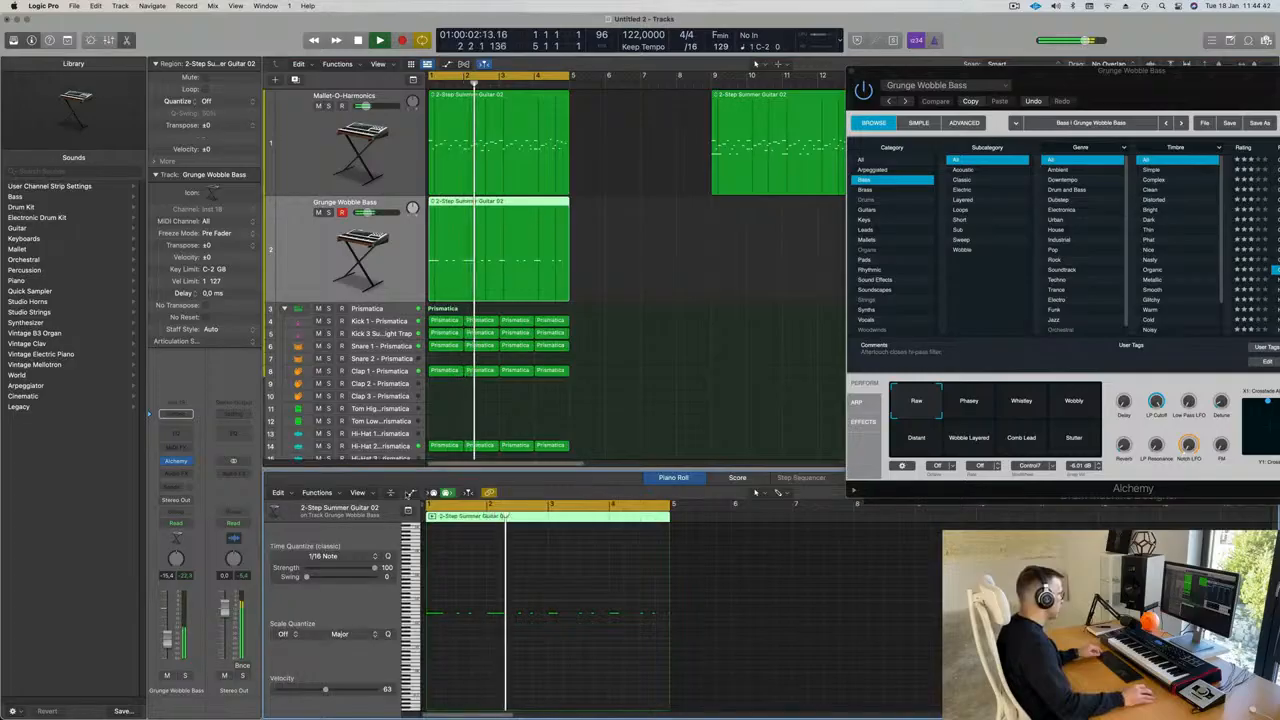
pyautogui.click(409, 493)
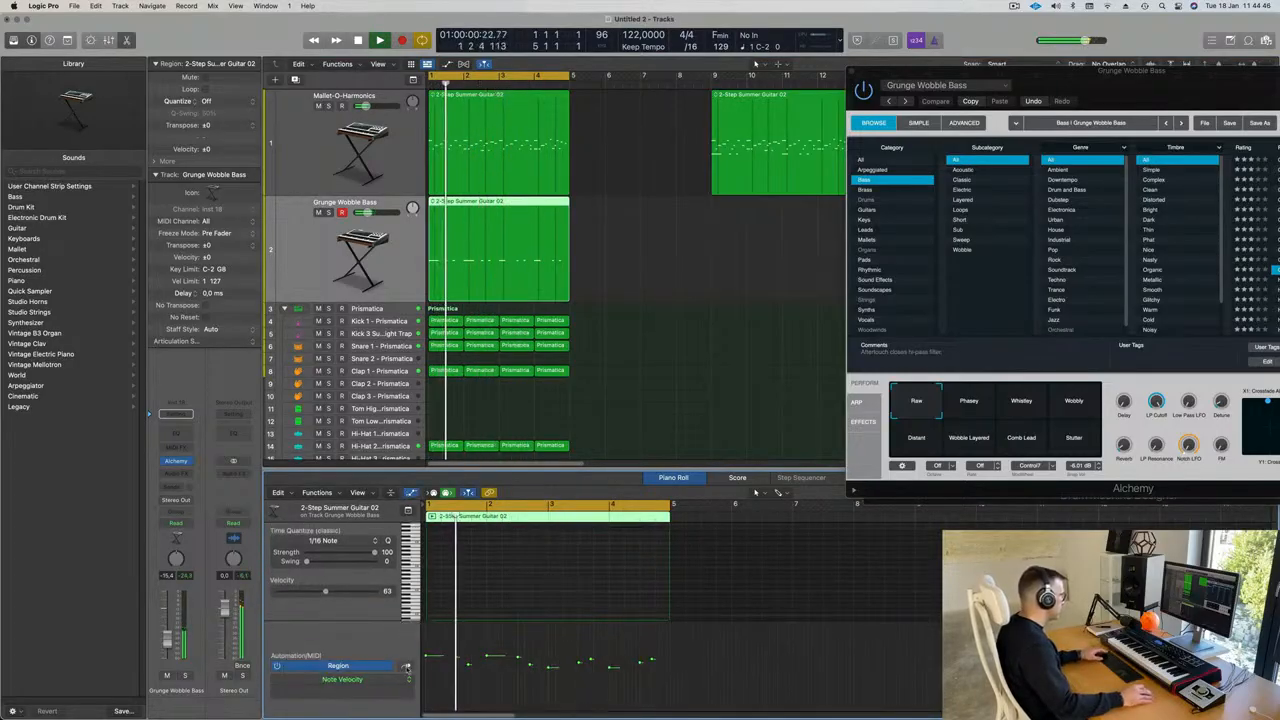
pyautogui.click(355, 681)
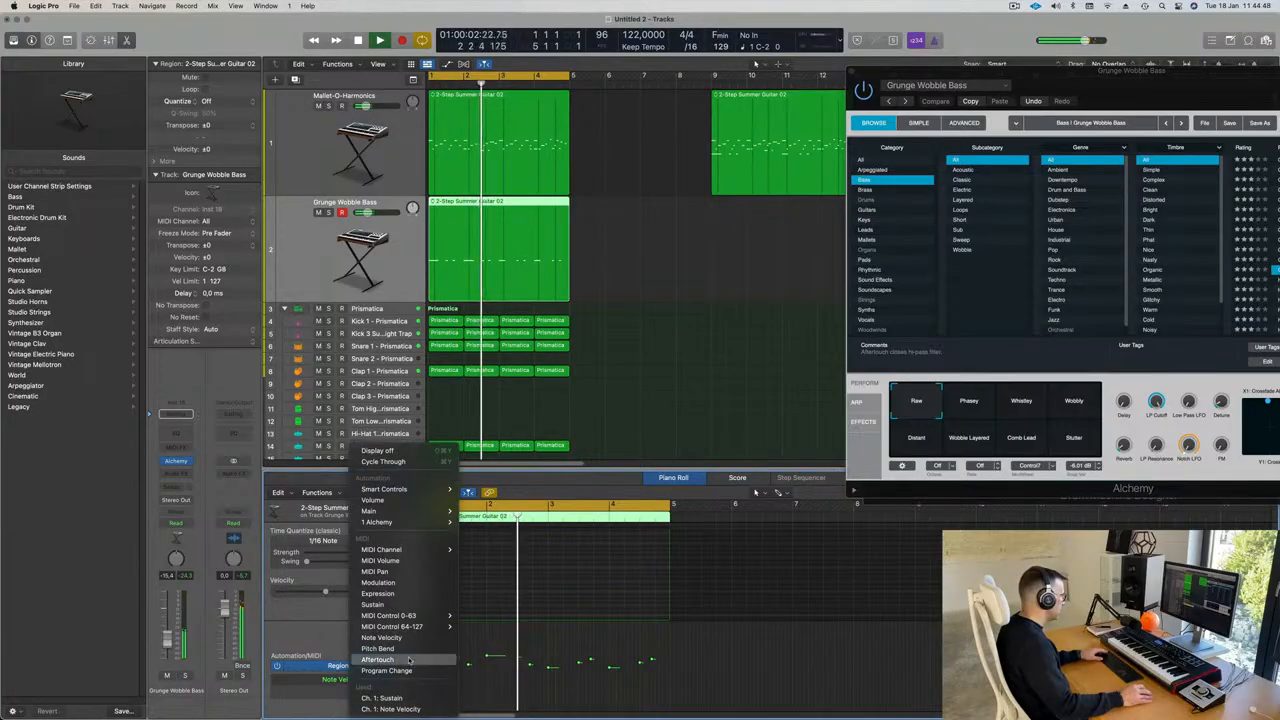
pyautogui.click(380, 697)
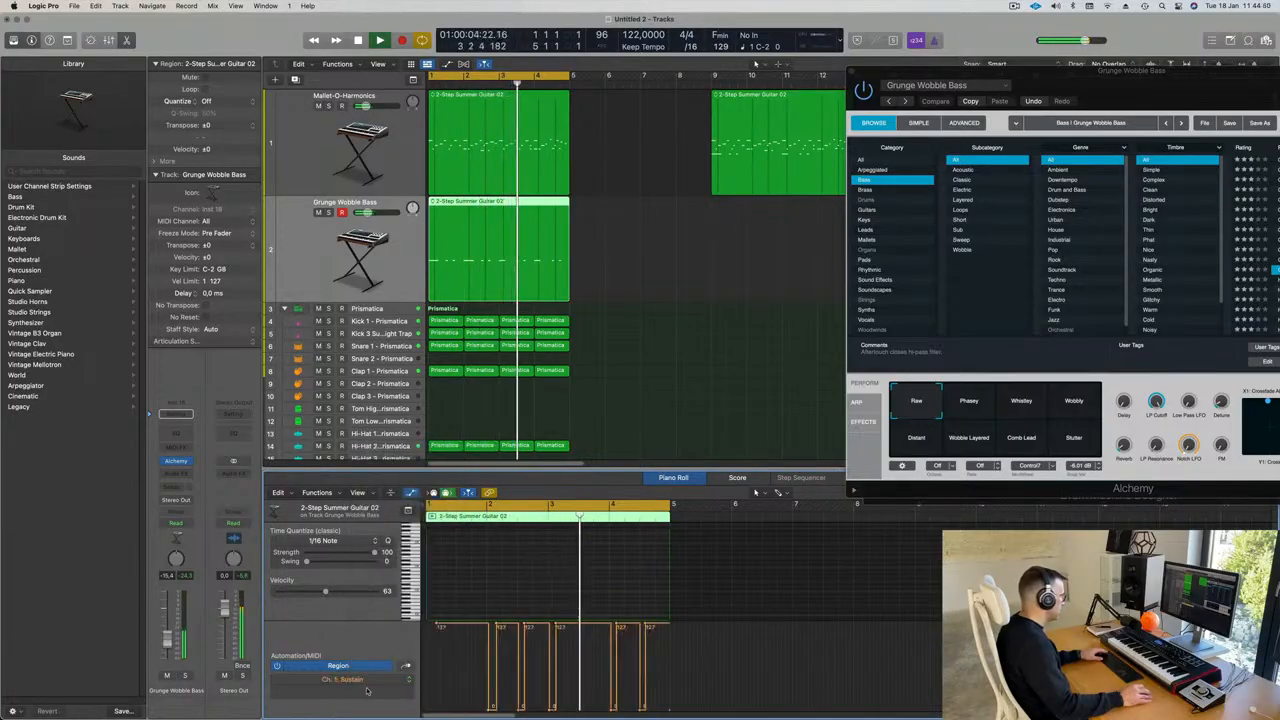
# Clear the bass region's sustain changes, leaving one starting point set to 127, and switch the data display to Note Velocity
pyautogui.moveTo(557, 623); pyautogui.dragTo(432, 631)
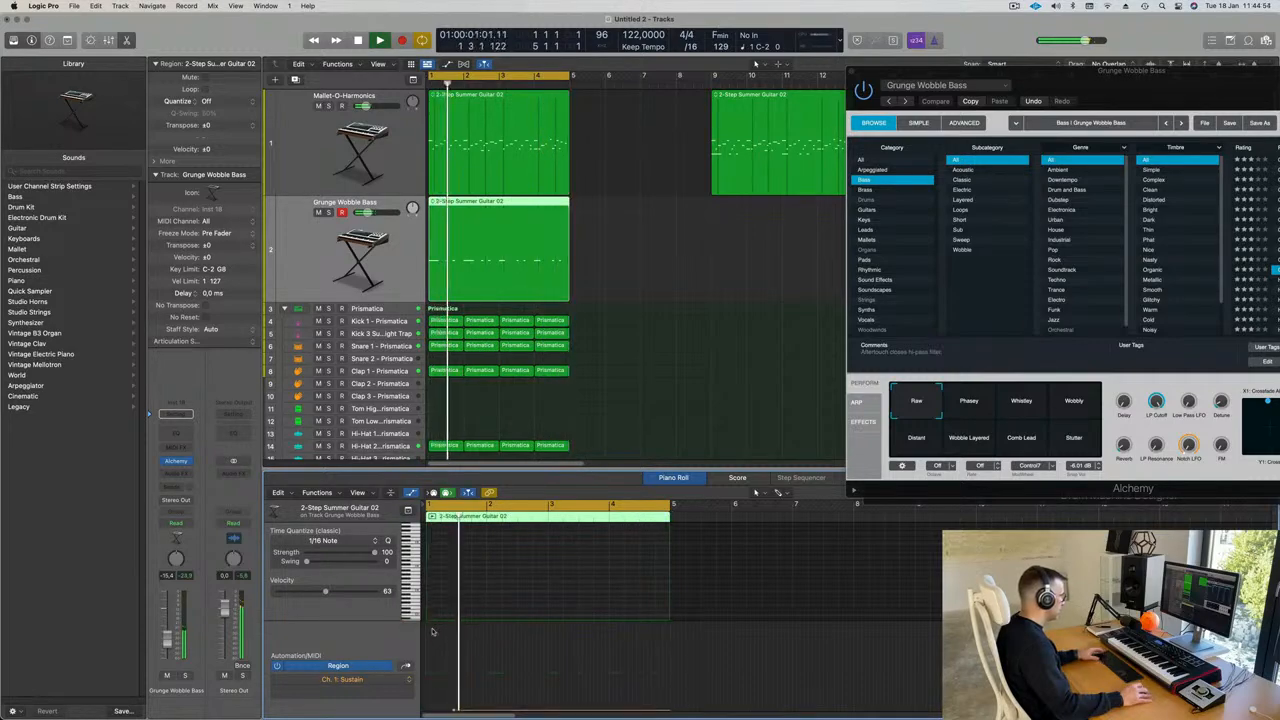
pyautogui.press('space')
pyautogui.press('space')
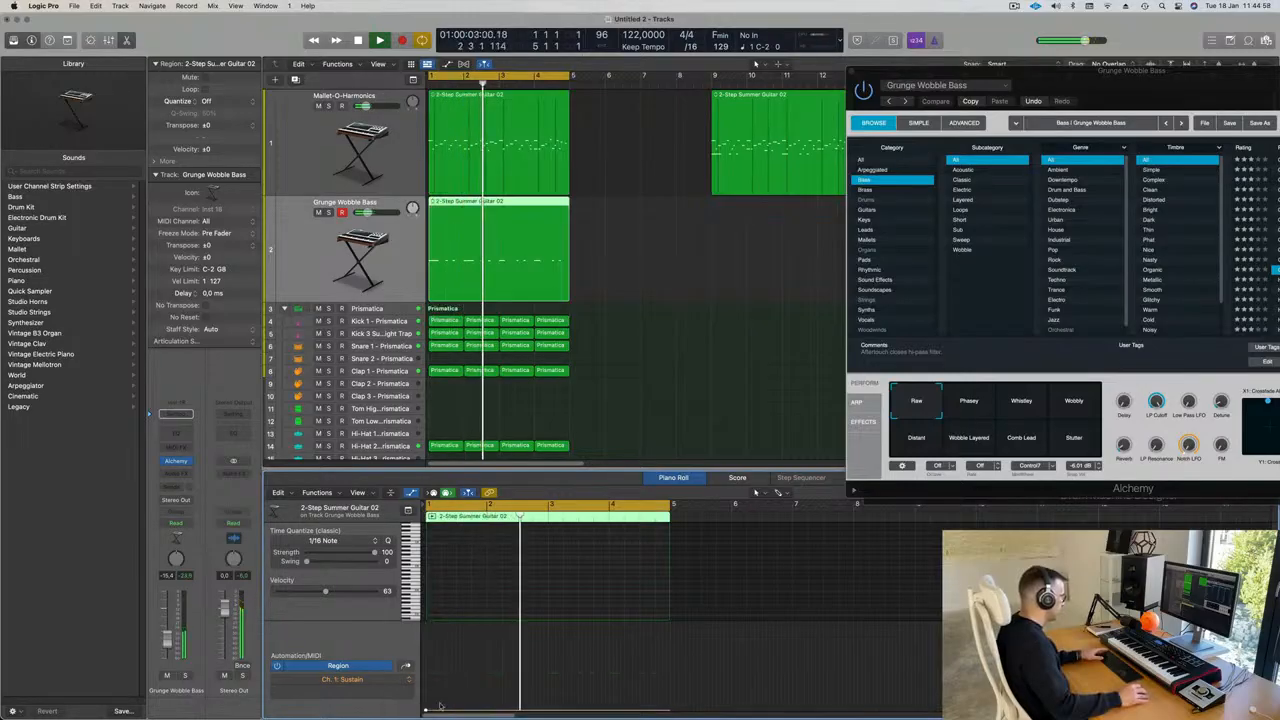
pyautogui.moveTo(427, 711); pyautogui.dragTo(428, 620)
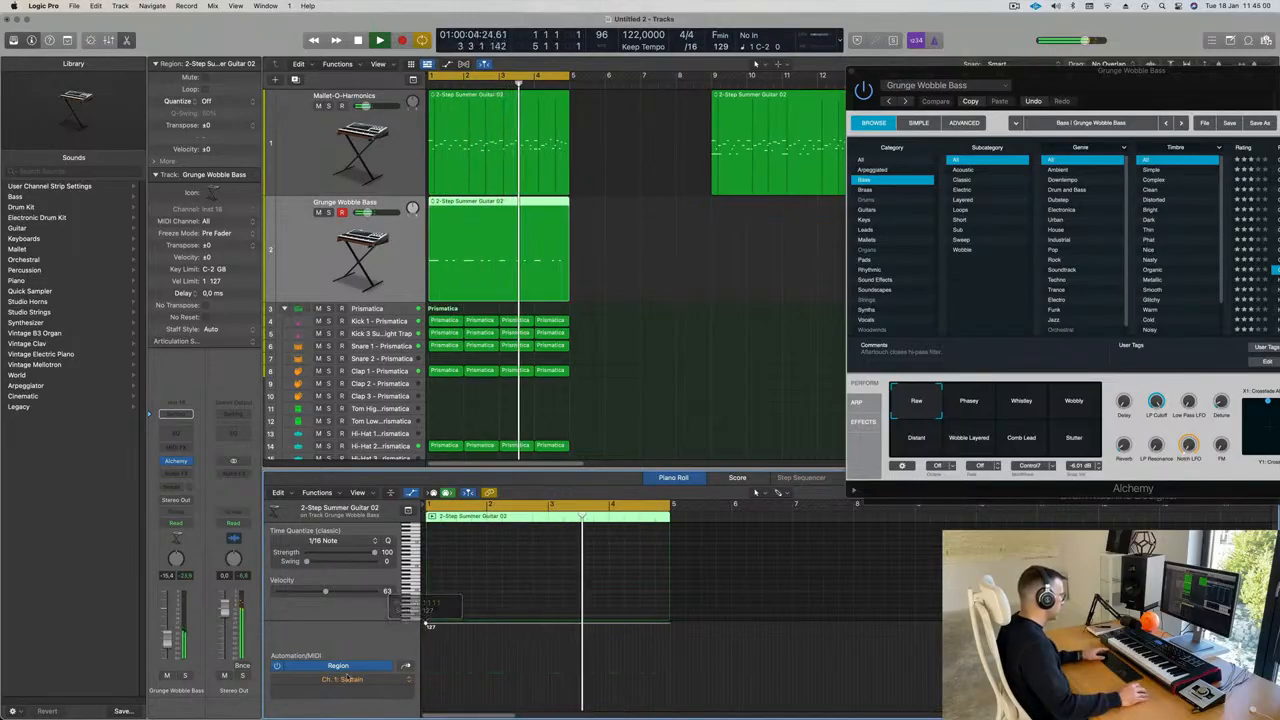
pyautogui.click(357, 682)
pyautogui.click(365, 680)
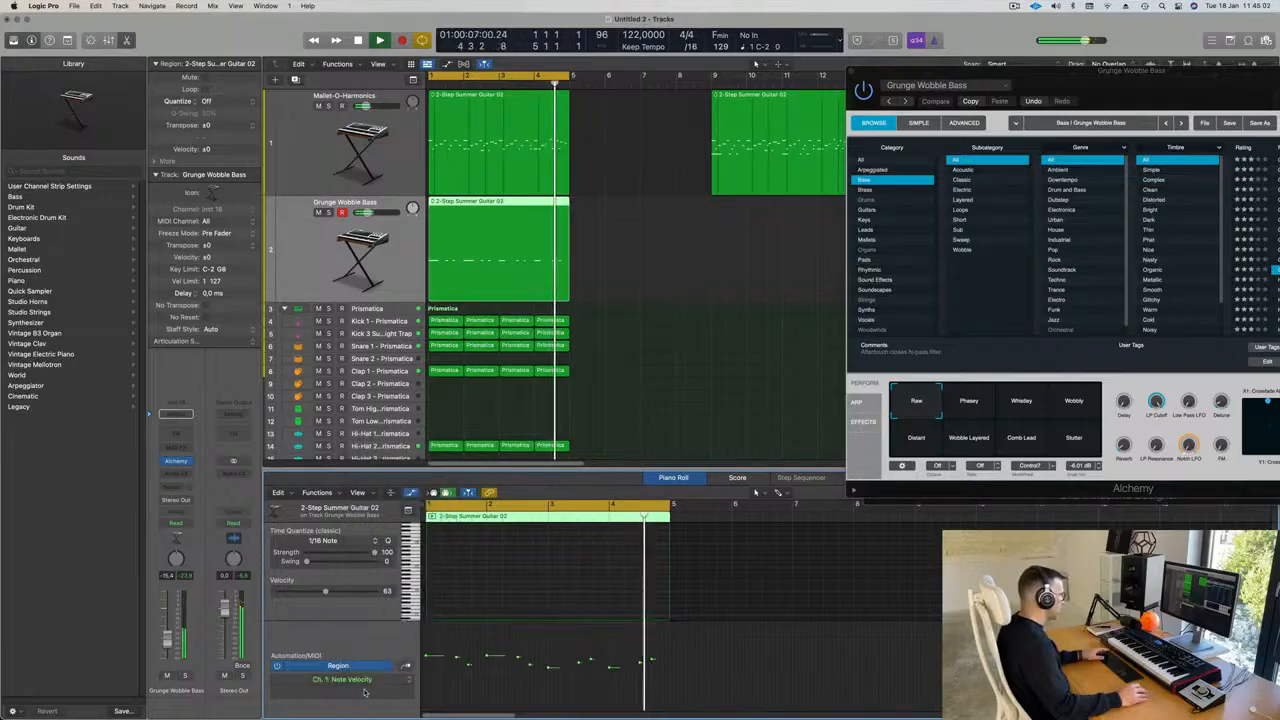
# Raise the bass track's volume to -12.2 dB and audition Alchemy's Heavy Buzz Bass preset from the start of the loop
pyautogui.moveTo(1145, 81); pyautogui.dragTo(787, 160)
pyautogui.press('Return')
pyautogui.click(323, 285)
pyautogui.press('Return')
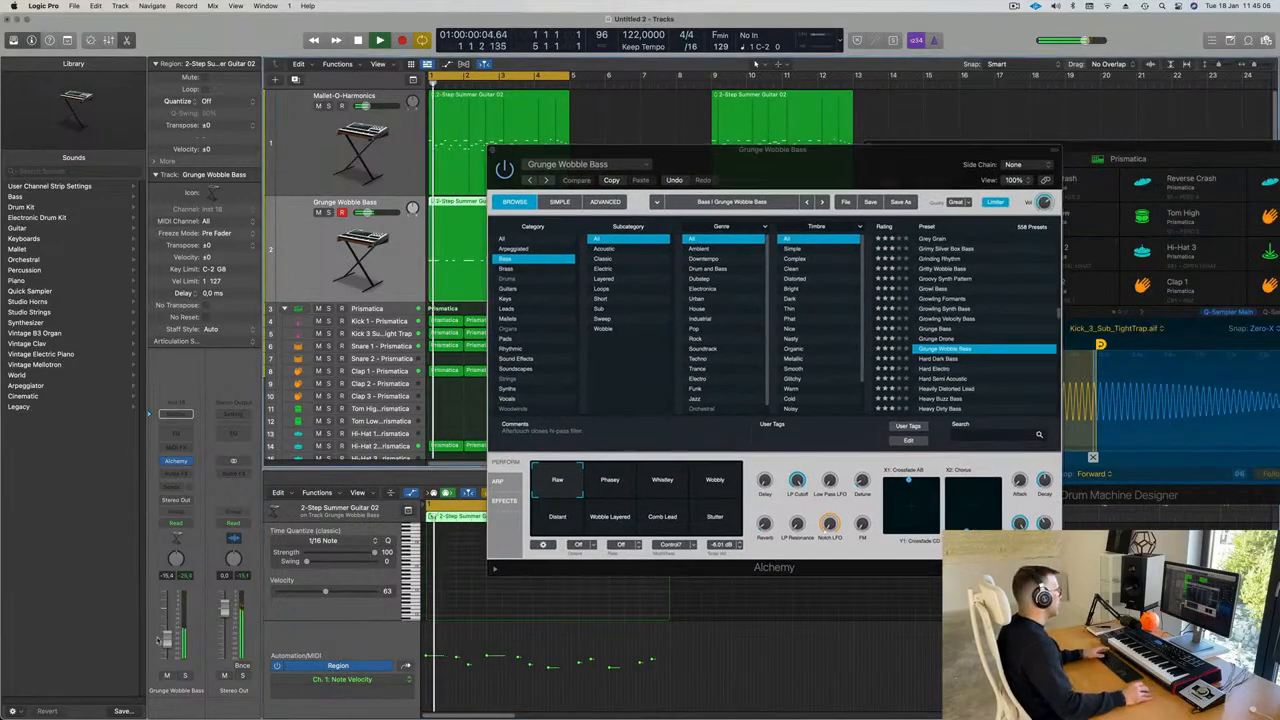
pyautogui.scroll(-3, 930, 348)
pyautogui.click(940, 343)
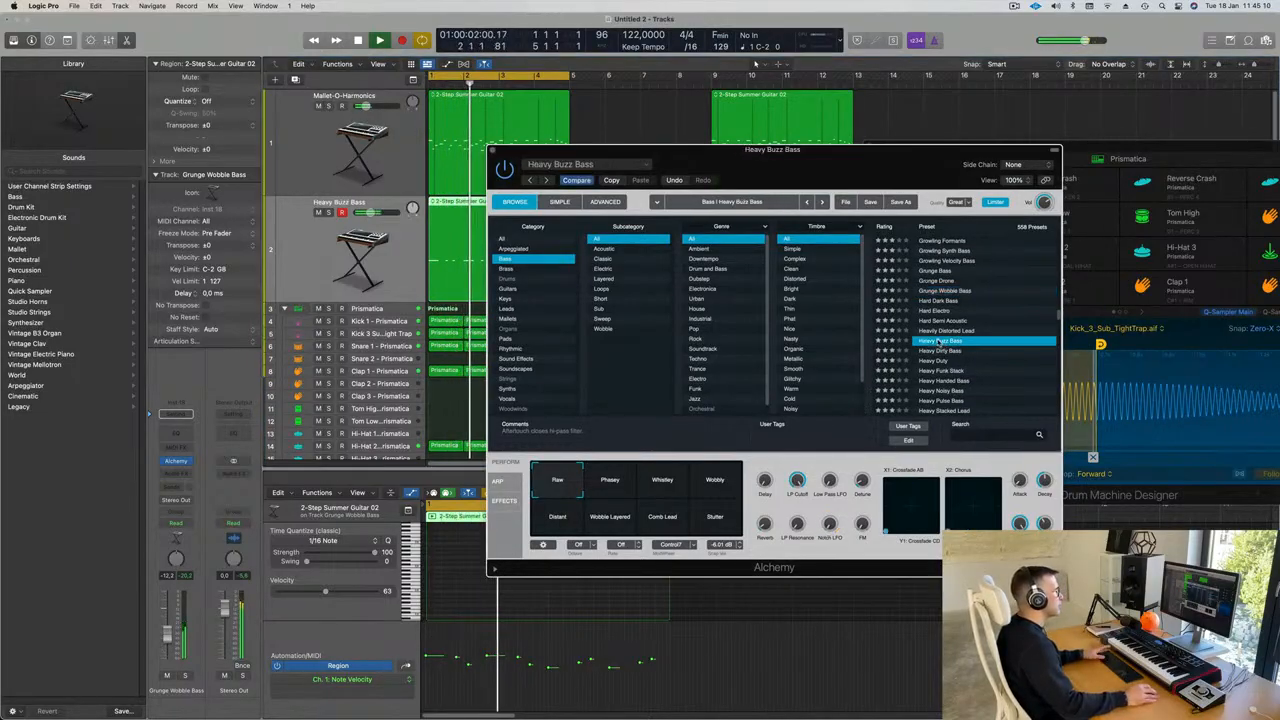
# Audition the Hex Throat, House Attack and Hydro Sub bass presets in Alchemy while the loop plays
pyautogui.moveTo(893, 151); pyautogui.dragTo(956, 140)
pyautogui.scroll(-5, 1030, 310)
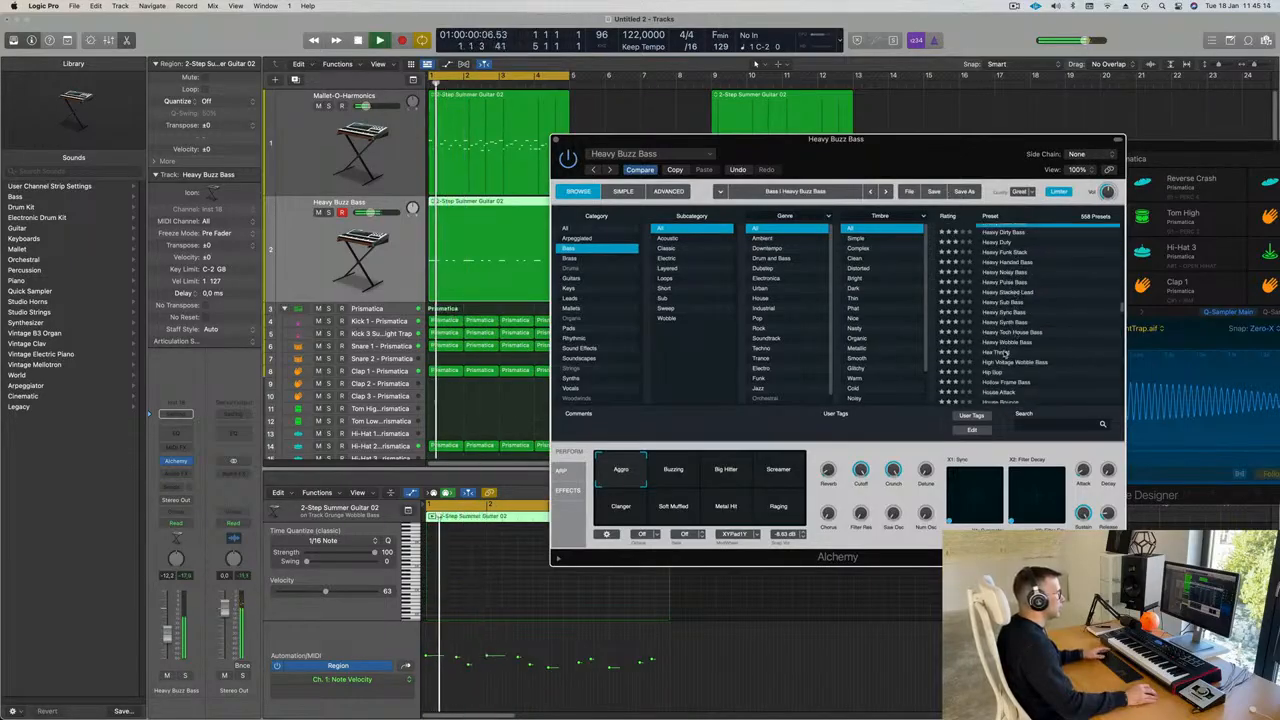
pyautogui.click(996, 352)
pyautogui.moveTo(928, 162)
pyautogui.mouseDown()
pyautogui.moveTo(885, 164)
pyautogui.moveTo(936, 168)
pyautogui.mouseUp()
pyautogui.scroll(-4, 994, 333)
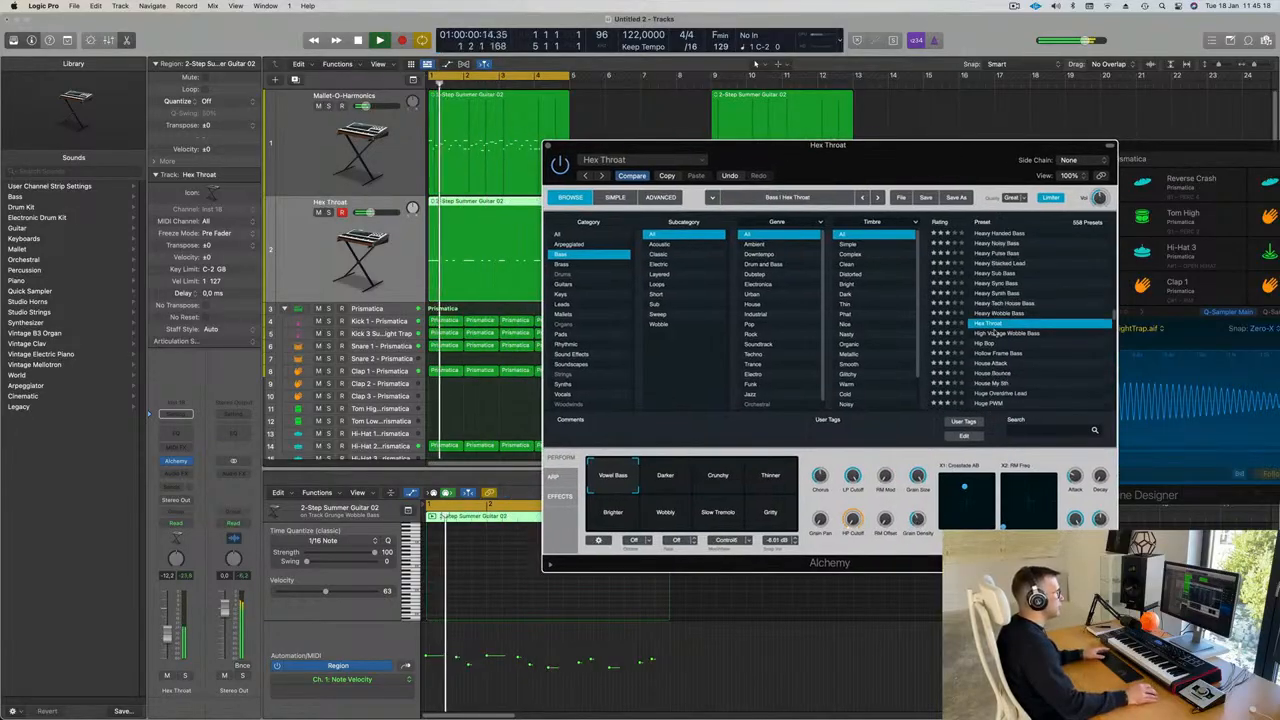
pyautogui.scroll(-1, 995, 335)
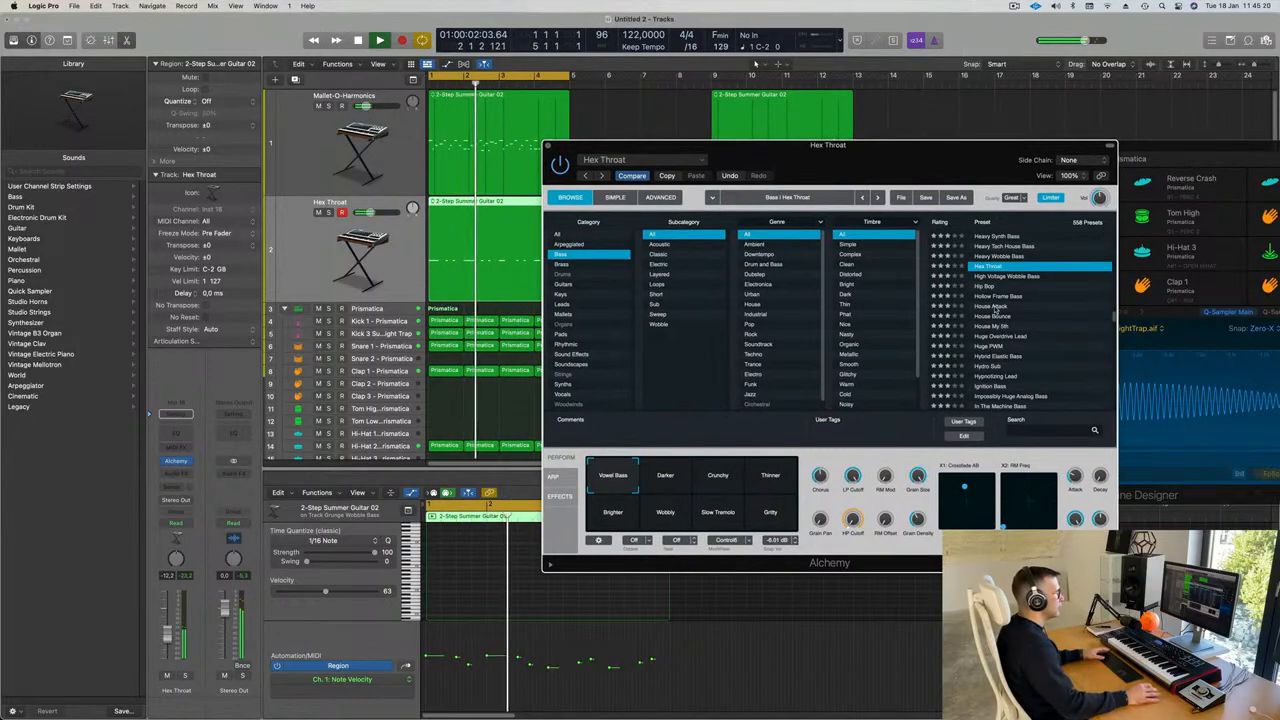
pyautogui.click(996, 306)
pyautogui.scroll(-4, 997, 330)
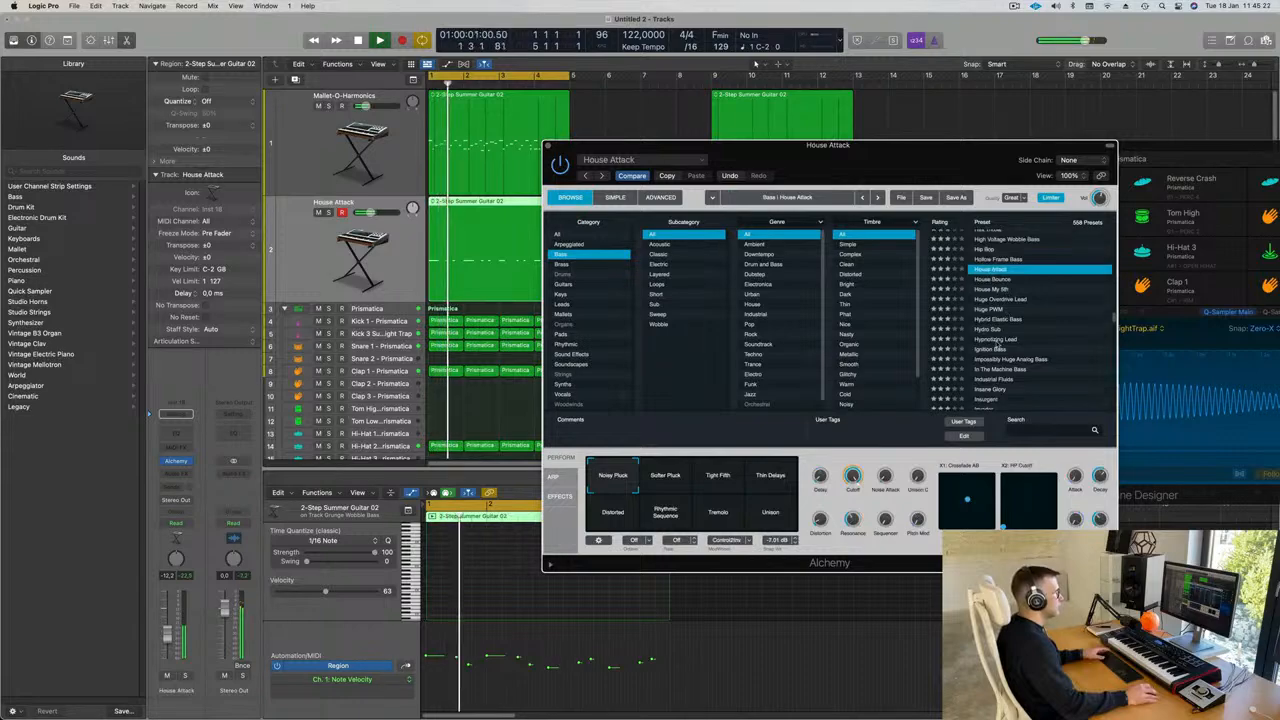
pyautogui.click(988, 329)
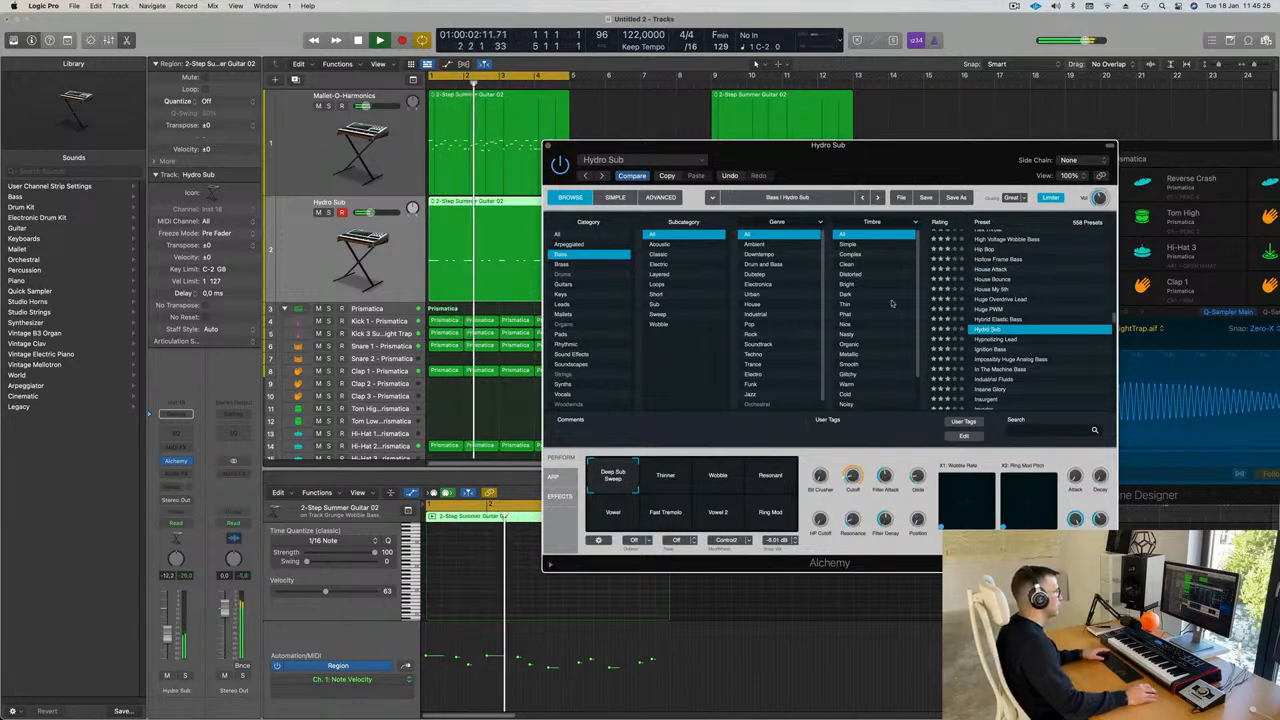
# Load the Insane Glory preset and audition its Hopeful, Cutting, Buzz Bass, Lush Lead and Whispy performance variations
pyautogui.scroll(-3, 1008, 347)
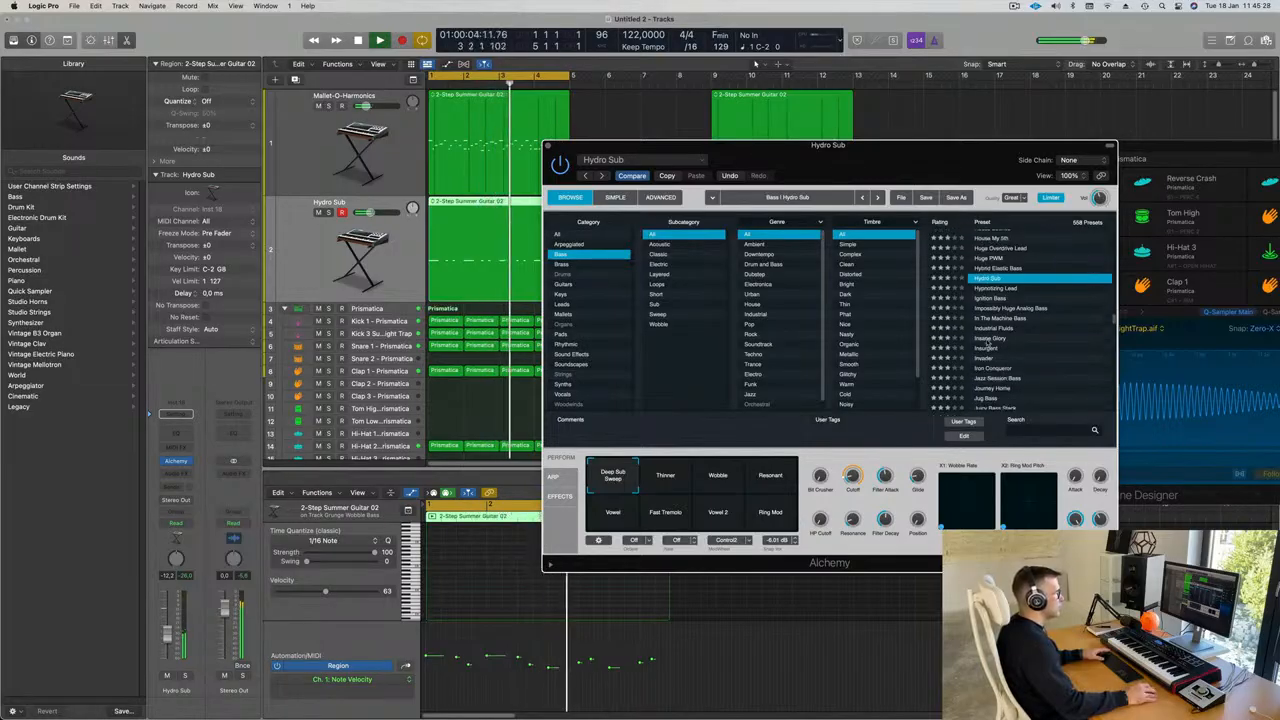
pyautogui.click(988, 339)
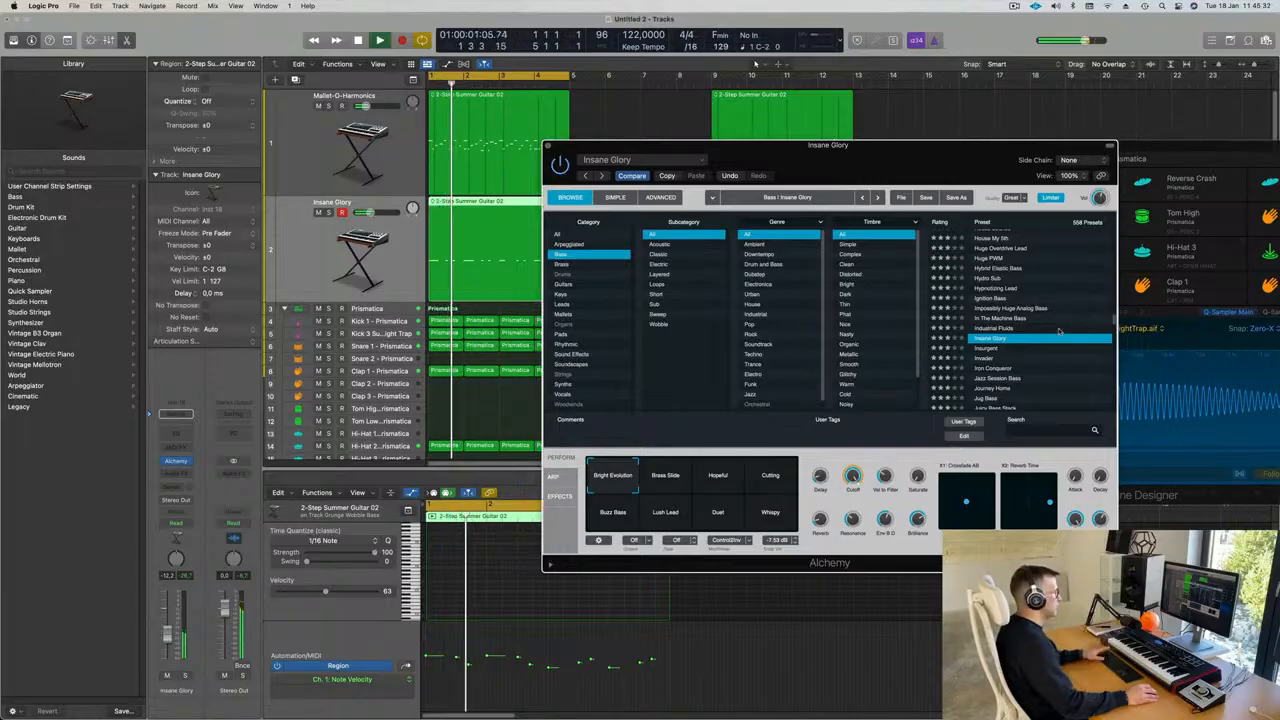
pyautogui.scroll(-3, 1058, 332)
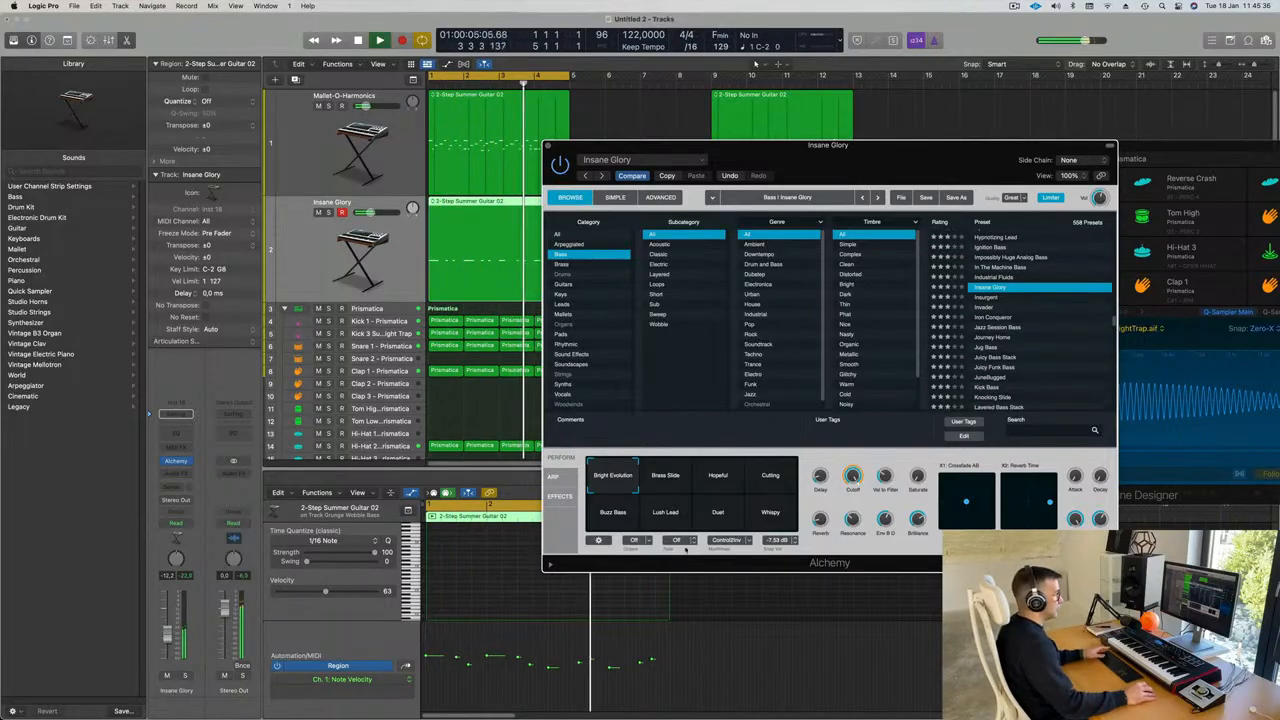
pyautogui.click(718, 481)
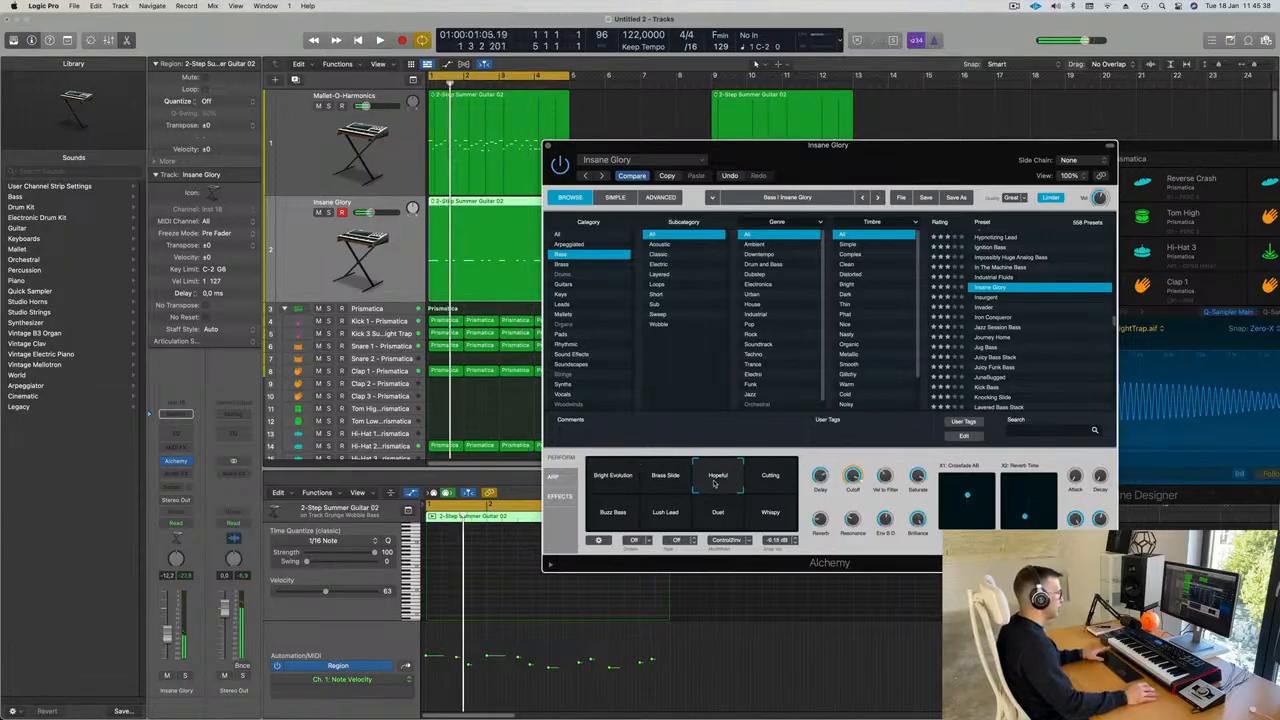
pyautogui.click(768, 482)
pyautogui.click(613, 512)
pyautogui.click(665, 512)
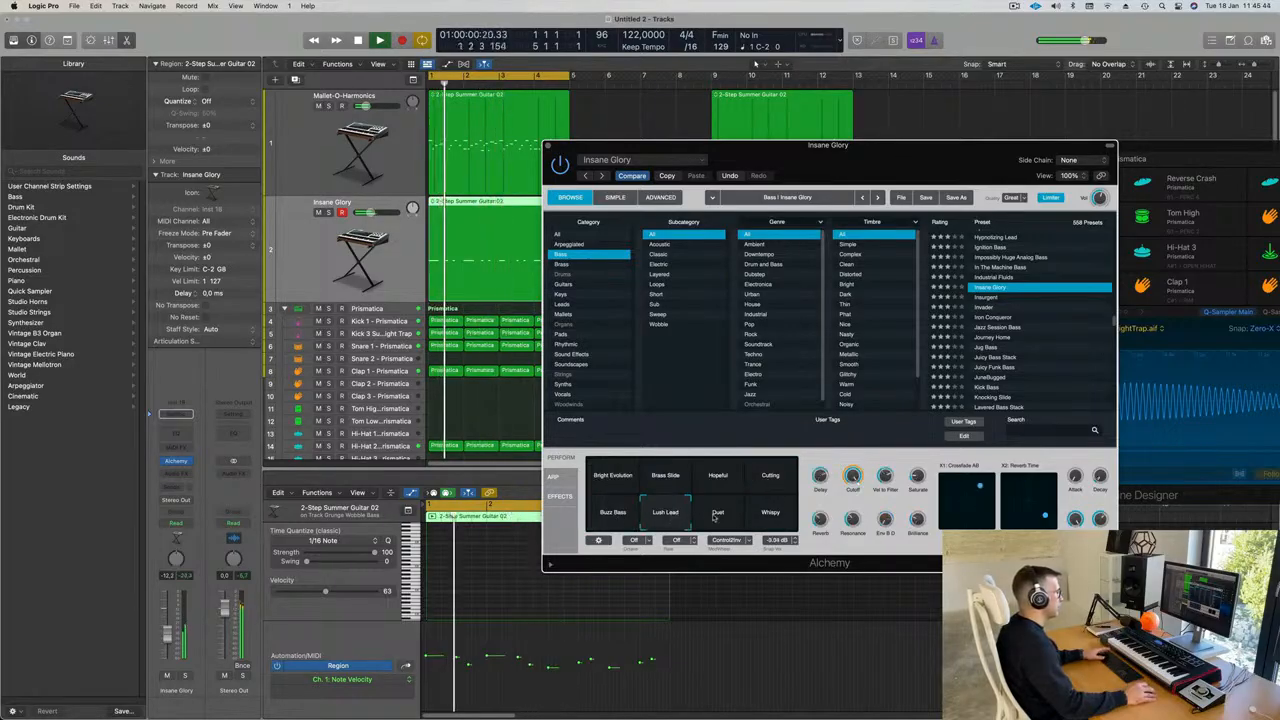
pyautogui.click(770, 514)
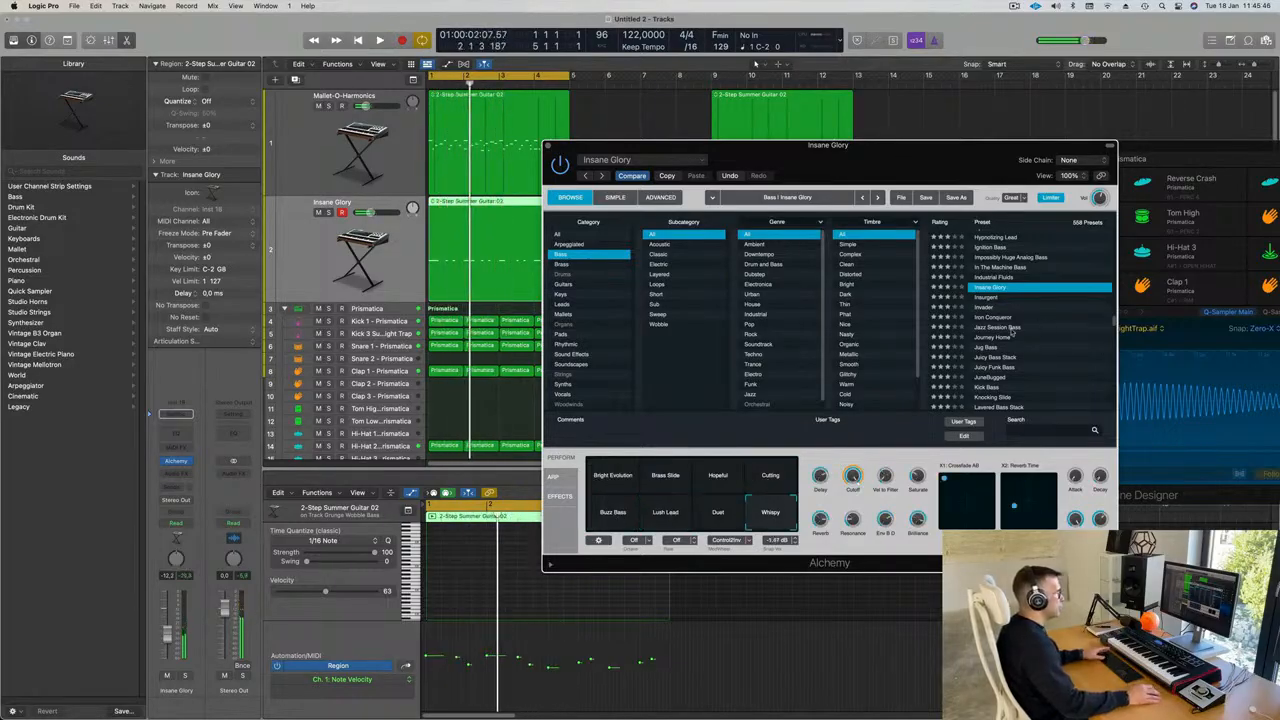
# Load the Juicy Bass Stack preset, audition its performance variations over the loop and choose Dark
pyautogui.scroll(-2, 1013, 331)
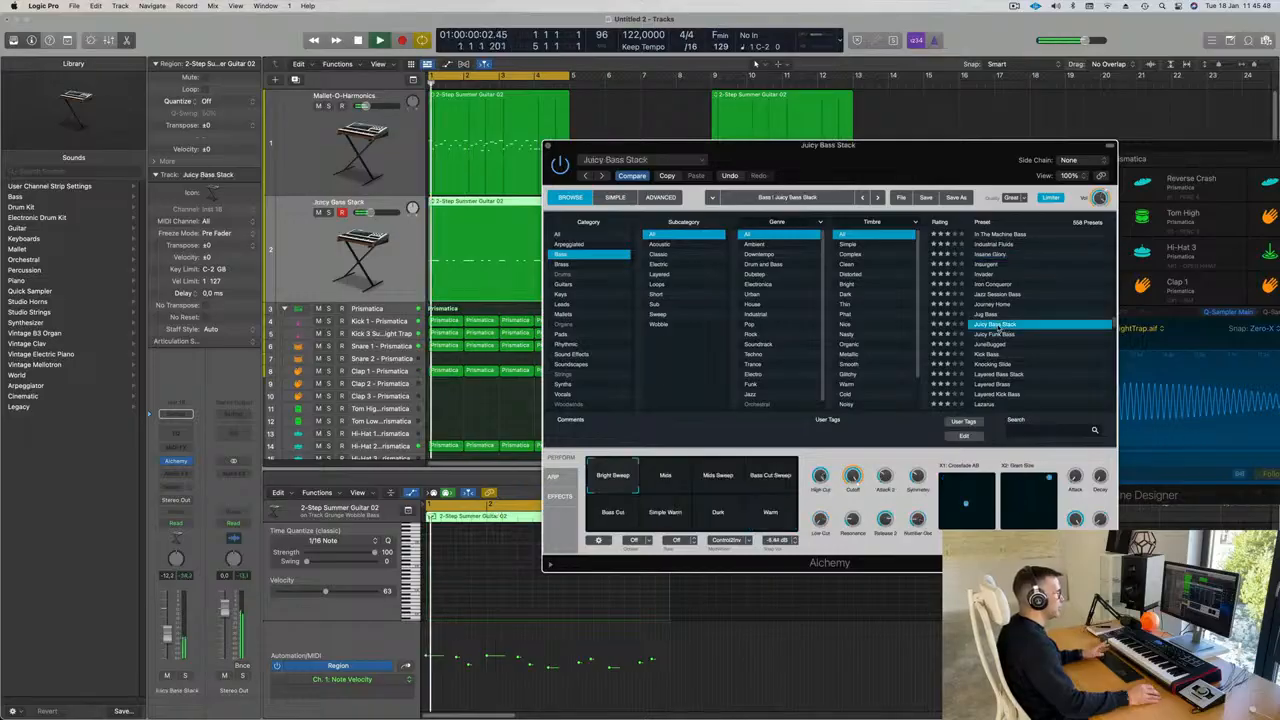
pyautogui.scroll(-3, 1053, 331)
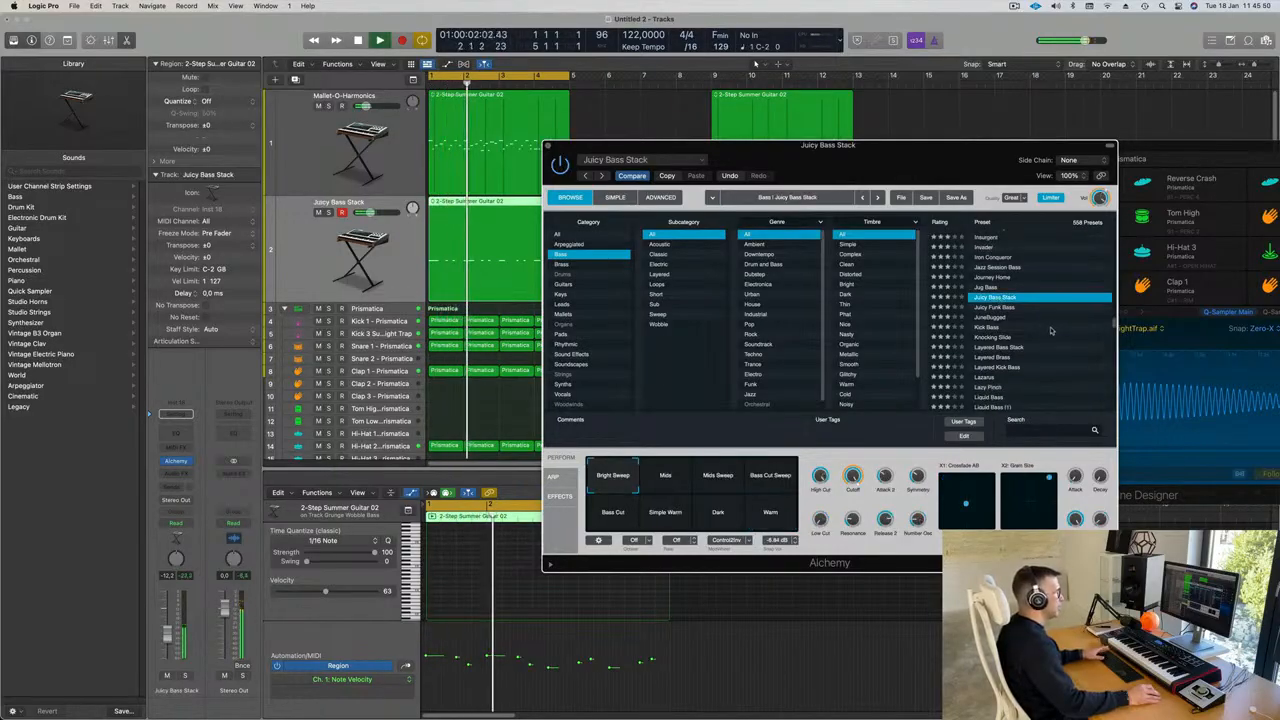
pyautogui.click(667, 479)
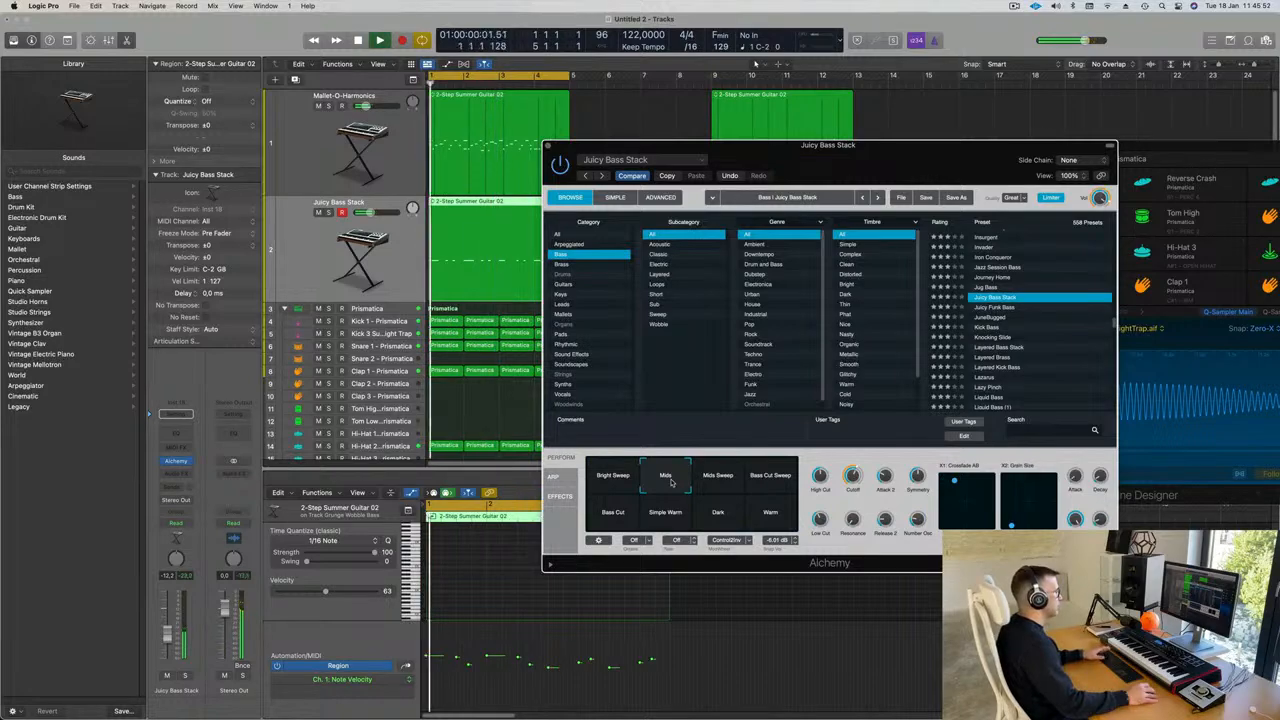
pyautogui.click(716, 478)
pyautogui.click(756, 481)
pyautogui.click(619, 517)
pyautogui.click(656, 515)
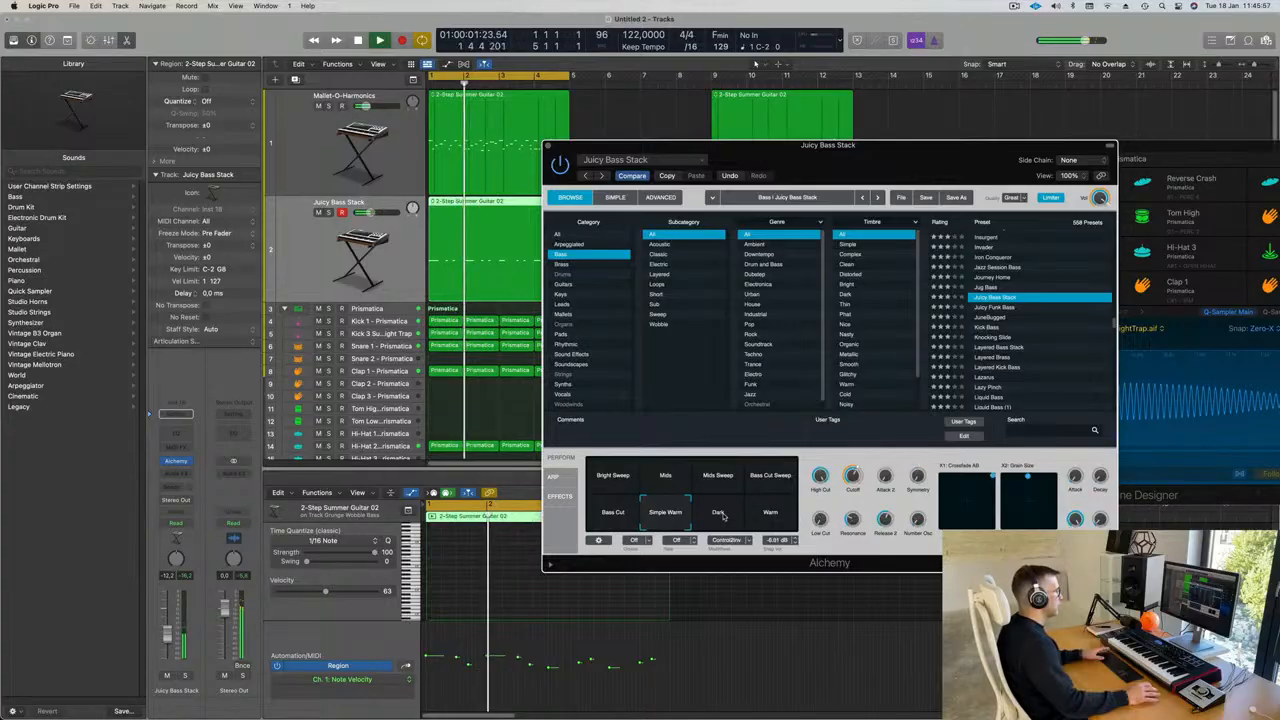
pyautogui.click(733, 516)
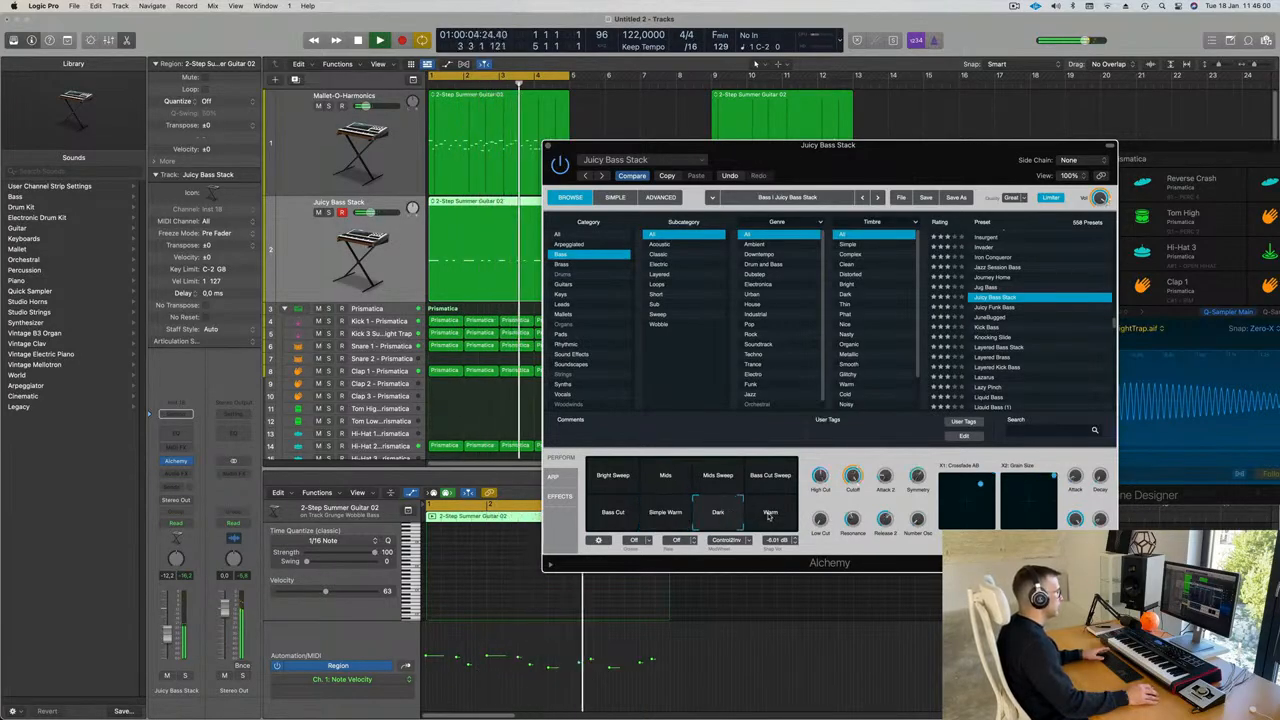
pyautogui.click(772, 515)
pyautogui.click(716, 514)
# Select all notes in the Juicy Bass Stack region in the Piano Roll and move them to a lower pitch
pyautogui.moveTo(730, 146); pyautogui.dragTo(1165, 125)
pyautogui.click(519, 204)
pyautogui.click(543, 561)
pyautogui.press('super+a')
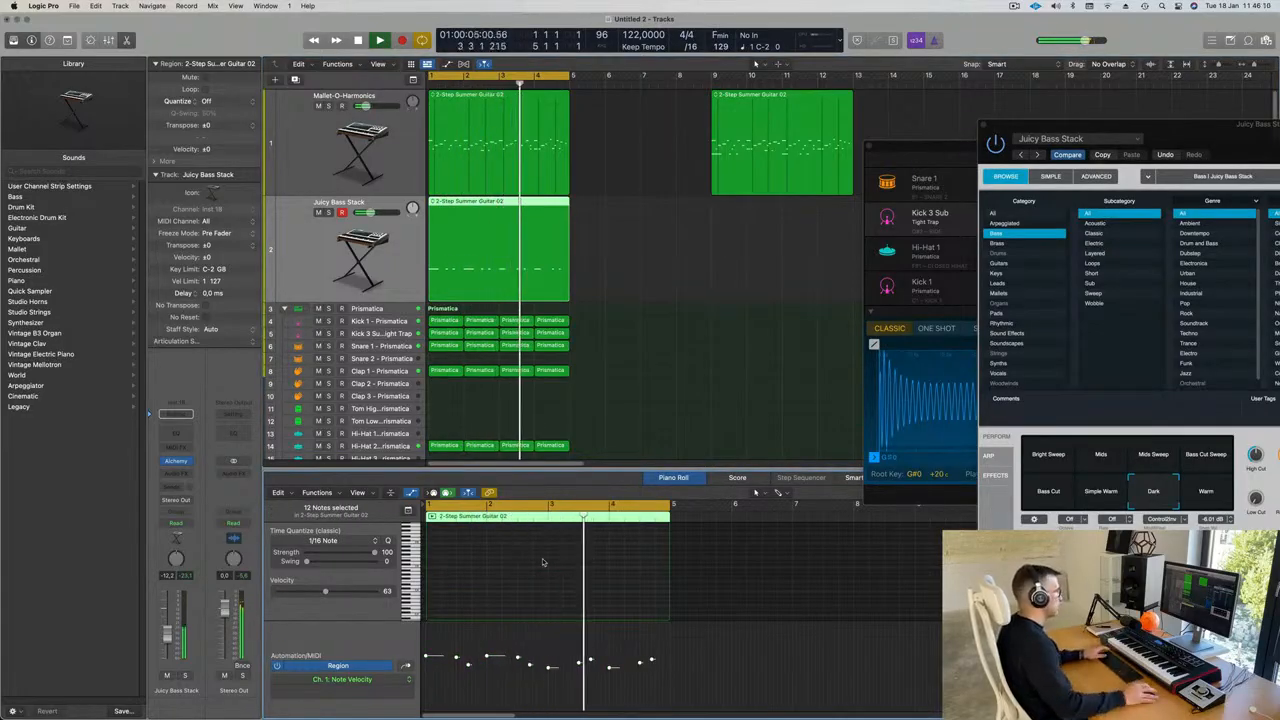
pyautogui.moveTo(562, 365); pyautogui.dragTo(559, 366)
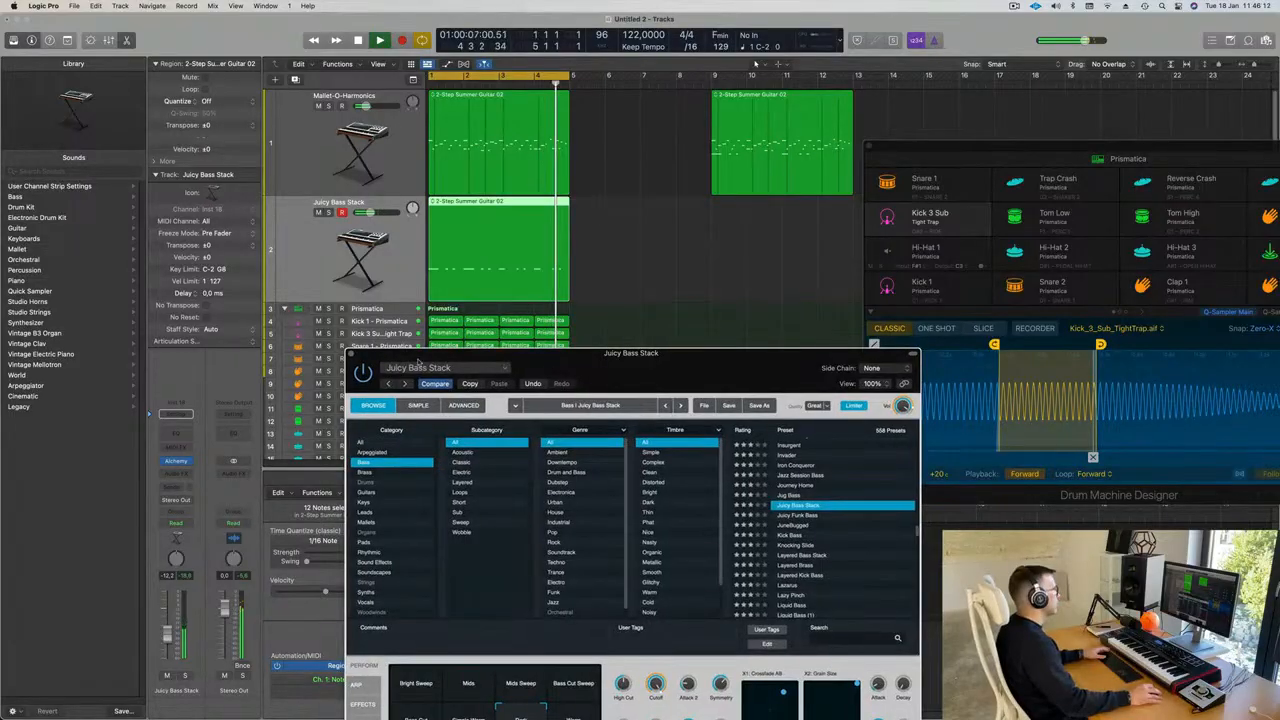
# Close the Alchemy window and insert a stereo Compressor on the Juicy Bass Stack track
pyautogui.click(351, 354)
pyautogui.press('Return')
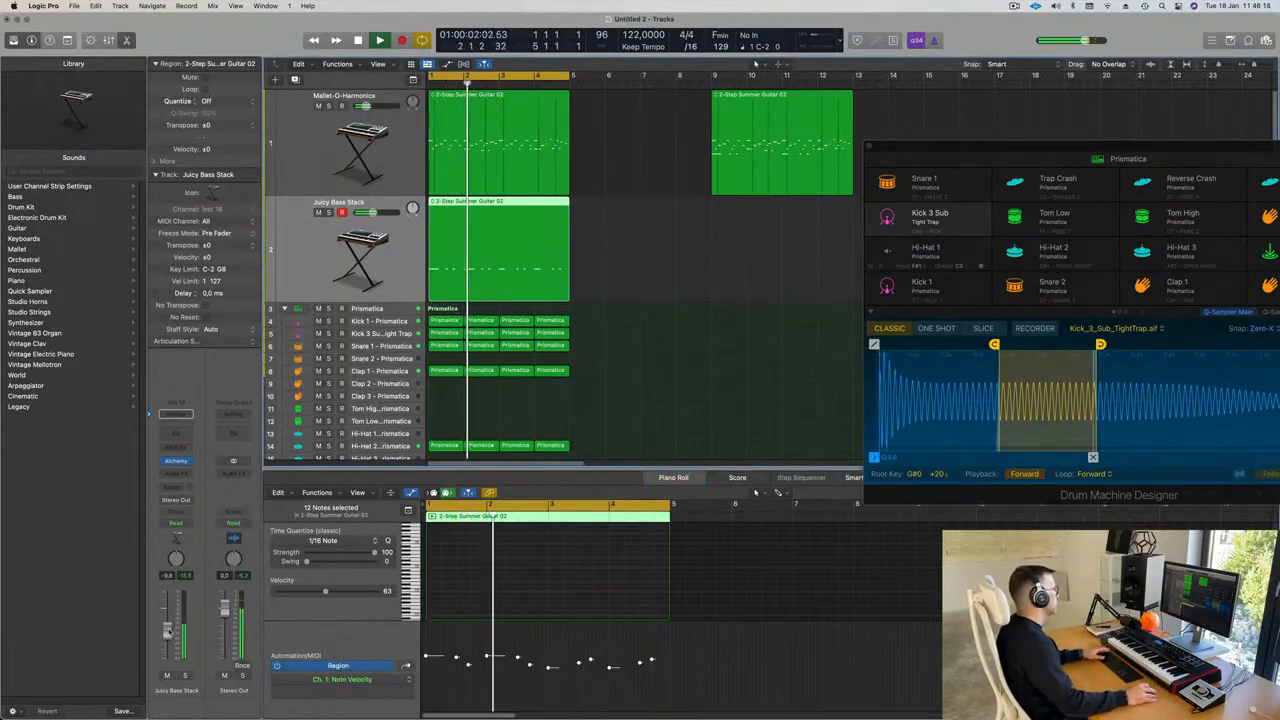
pyautogui.click(180, 475)
pyautogui.moveTo(196, 523)
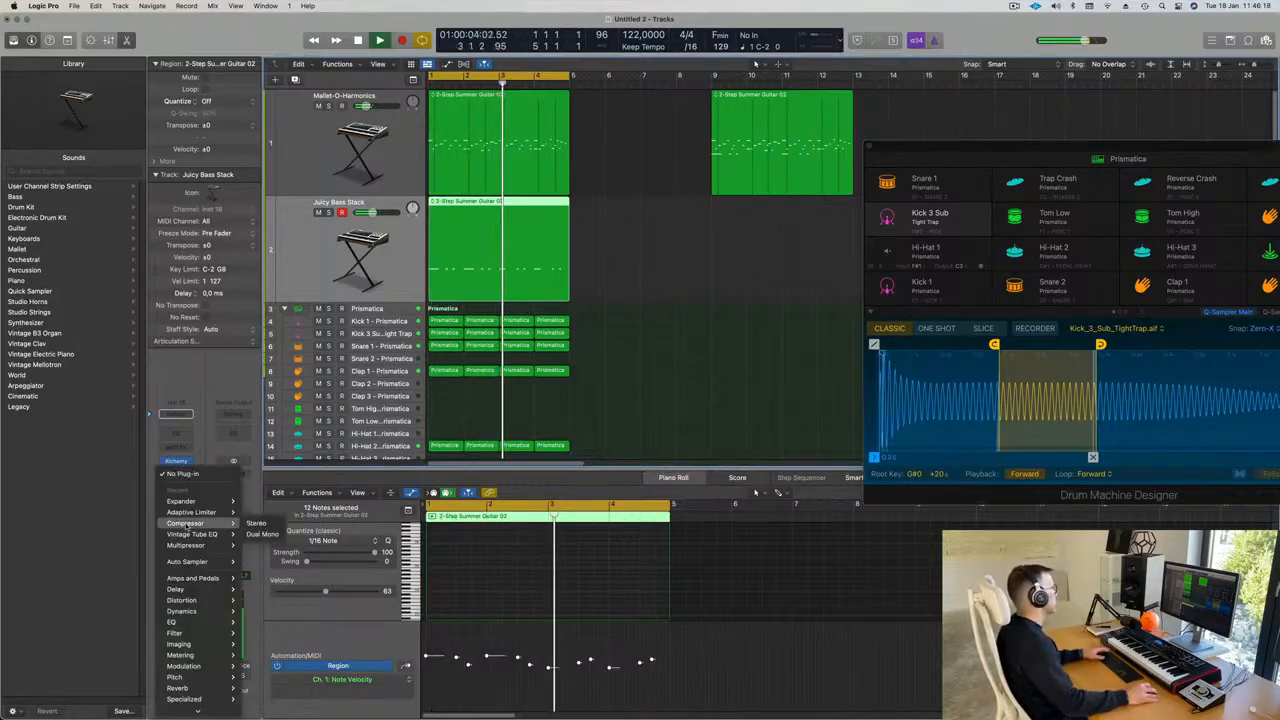
pyautogui.click(260, 523)
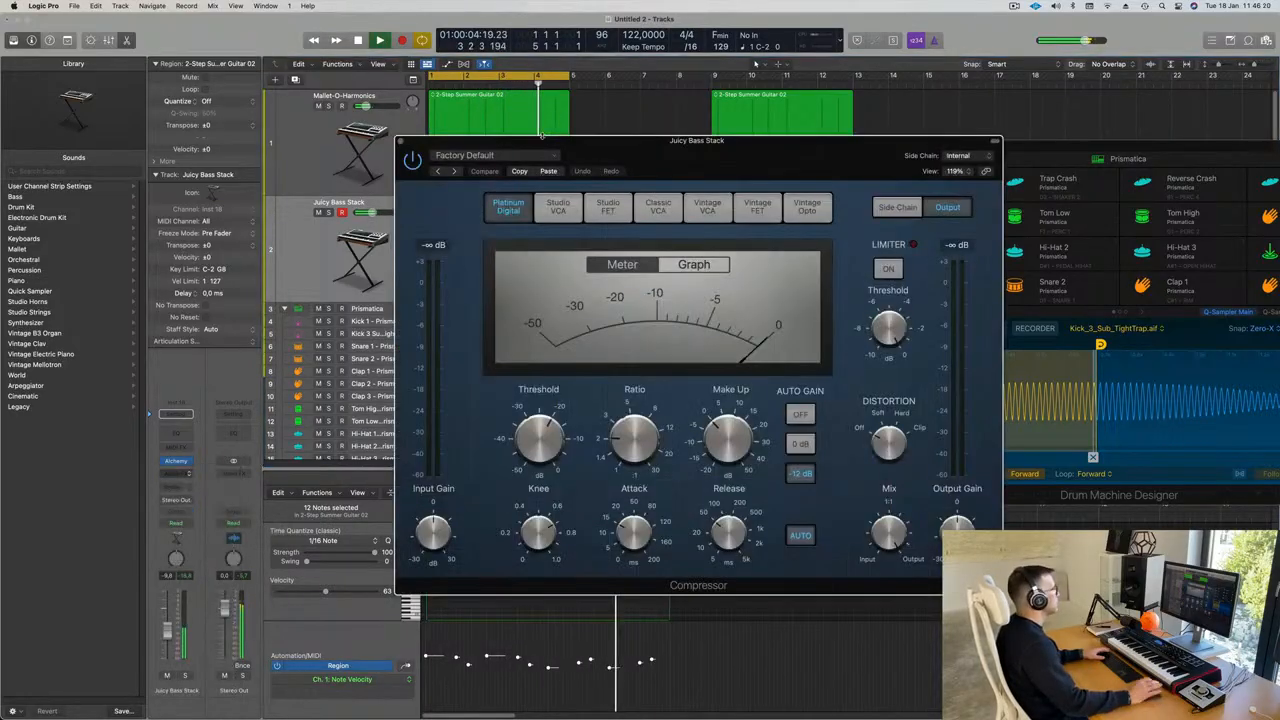
# Set the bass Compressor's side chain to Kick 1 - Prismatica (Inst 2), then close the plug-in window
pyautogui.click(948, 157)
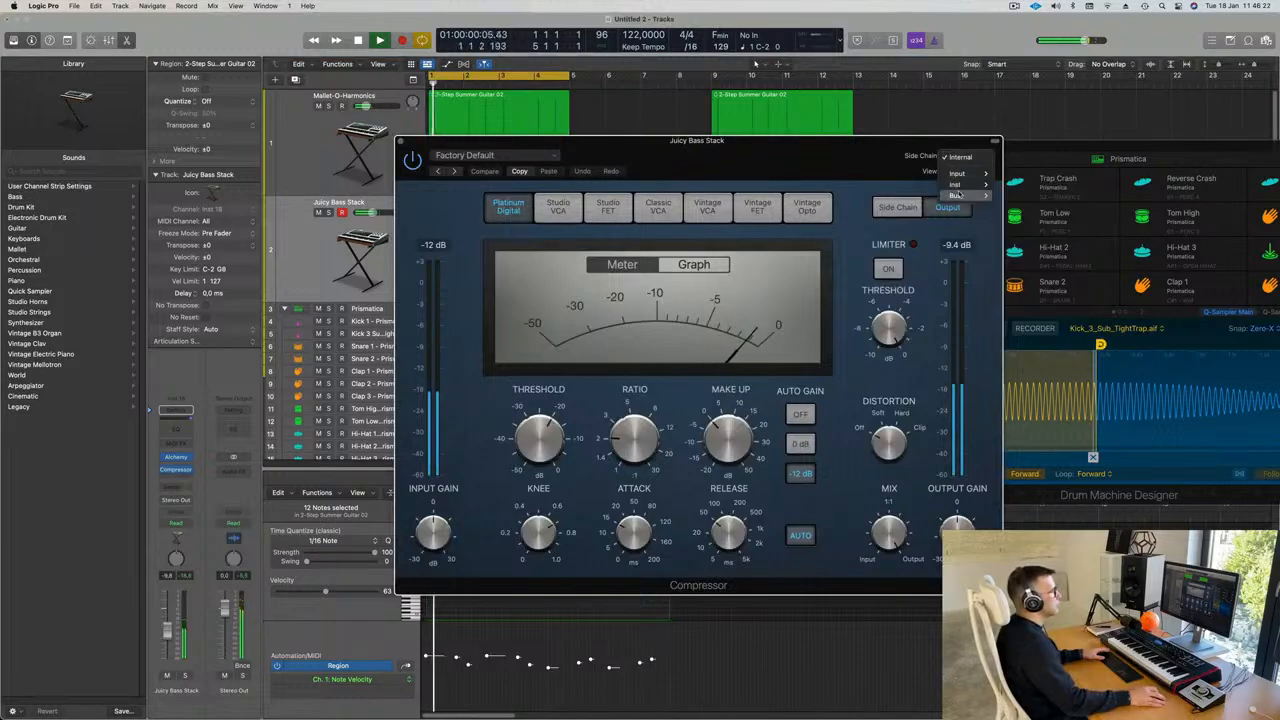
pyautogui.moveTo(958, 194)
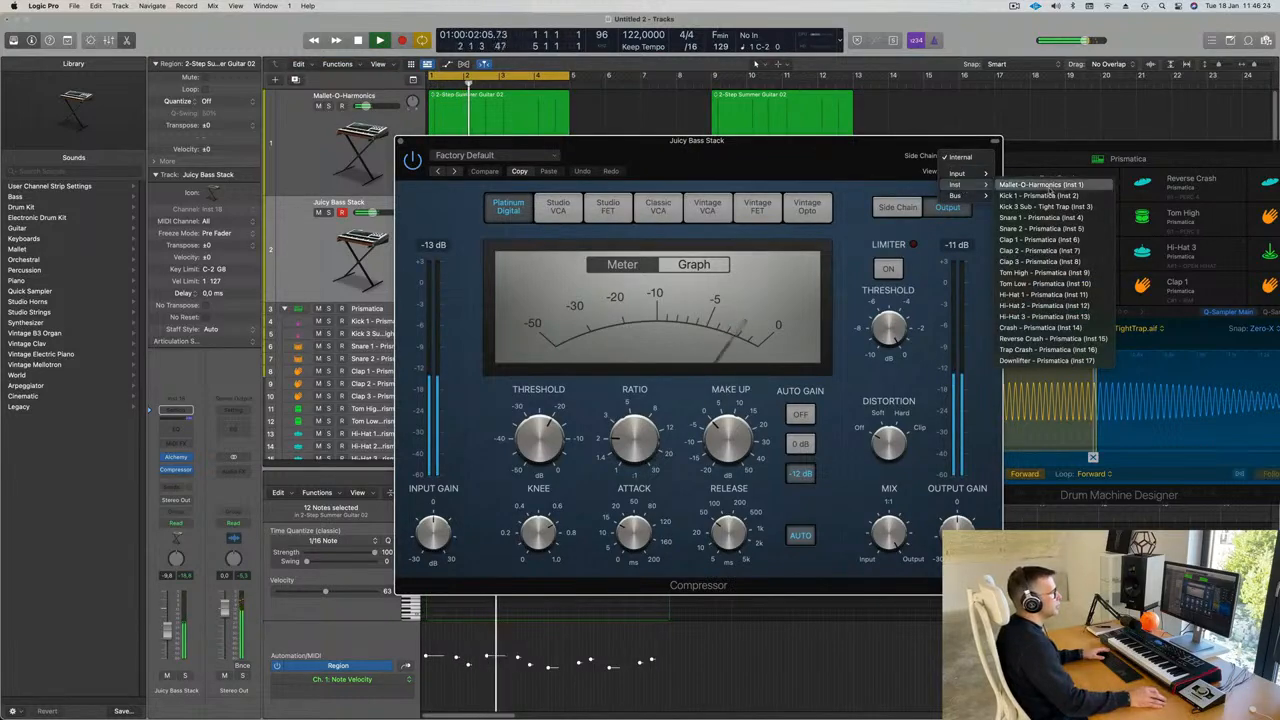
pyautogui.click(1050, 196)
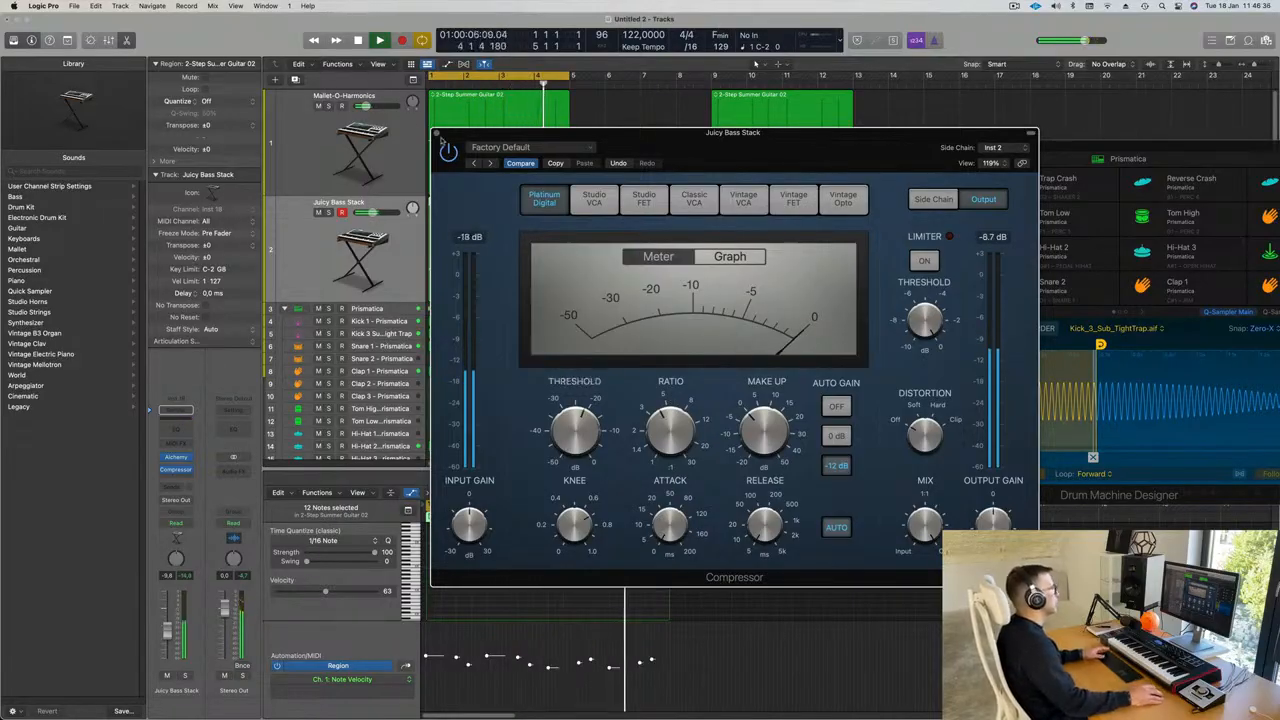
pyautogui.click(436, 133)
# Move the spare Mallet-O-Harmonics region at bar 9 further along the timeline to free the bars after the loop
pyautogui.scroll(-3, 569, 240)
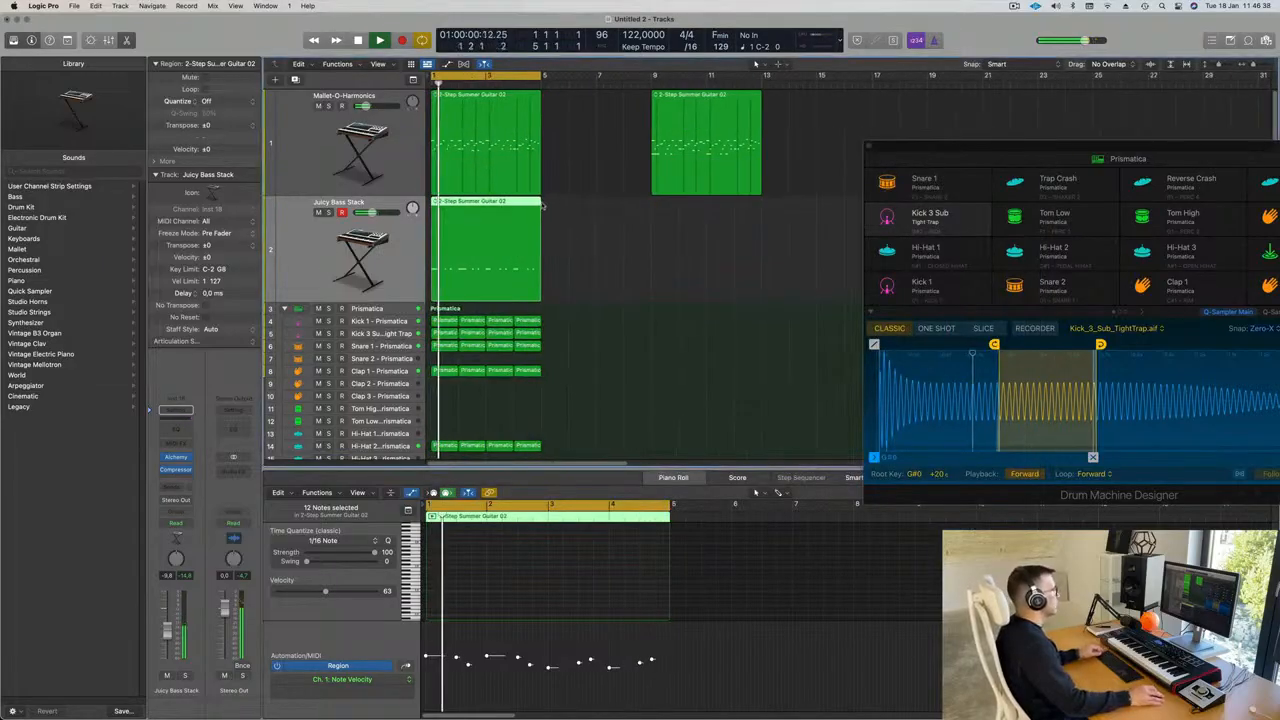
pyautogui.click(578, 258)
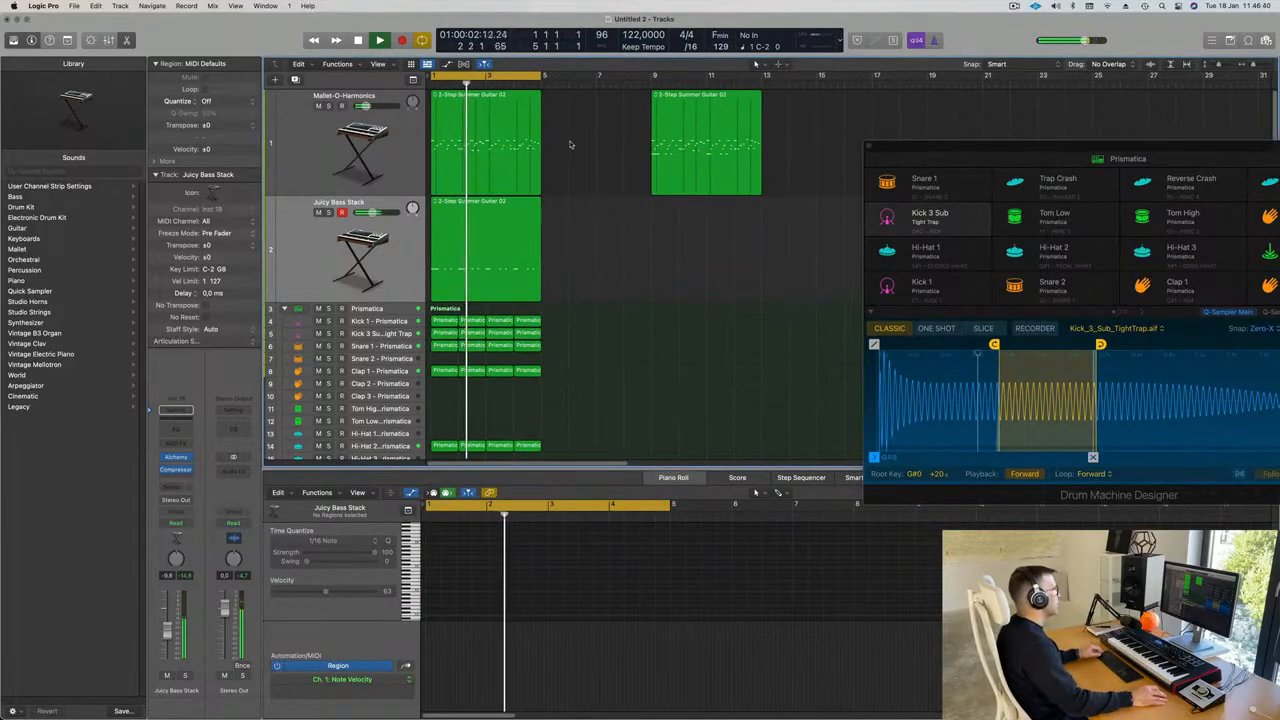
pyautogui.moveTo(680, 115); pyautogui.dragTo(894, 115)
# Repeat the four-bar melody, bass and drum regions into bars 5 to 8 and extend the cycle range to bar 9
pyautogui.press('super+r')
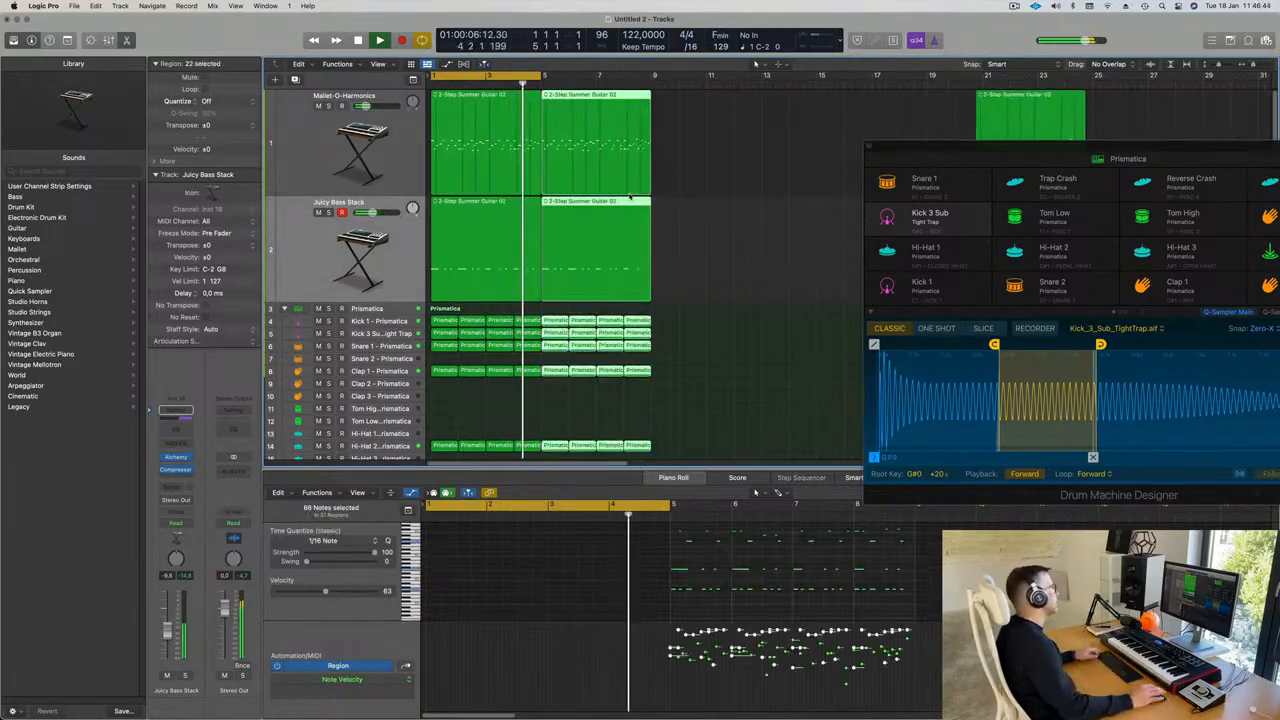
pyautogui.moveTo(544, 76); pyautogui.dragTo(646, 102)
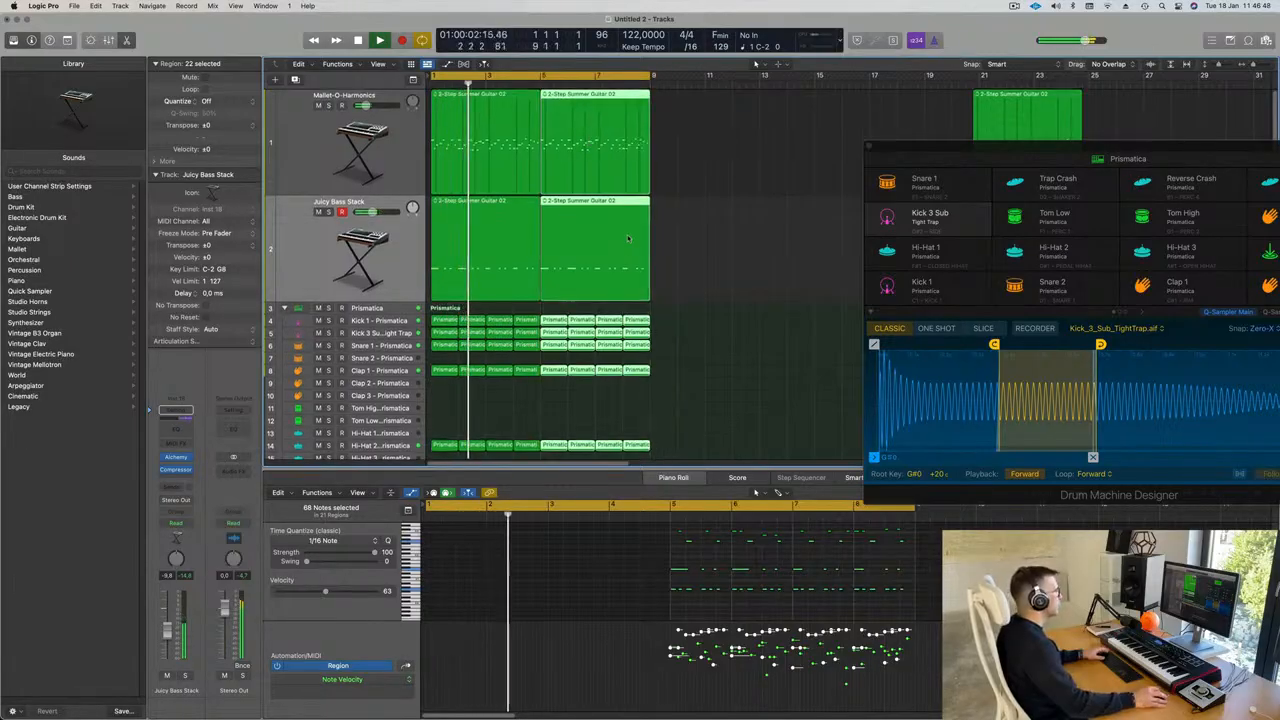
pyautogui.click(672, 212)
# Lower the pitch of all notes in the second Juicy Bass Stack region in the Piano Roll
pyautogui.click(612, 202)
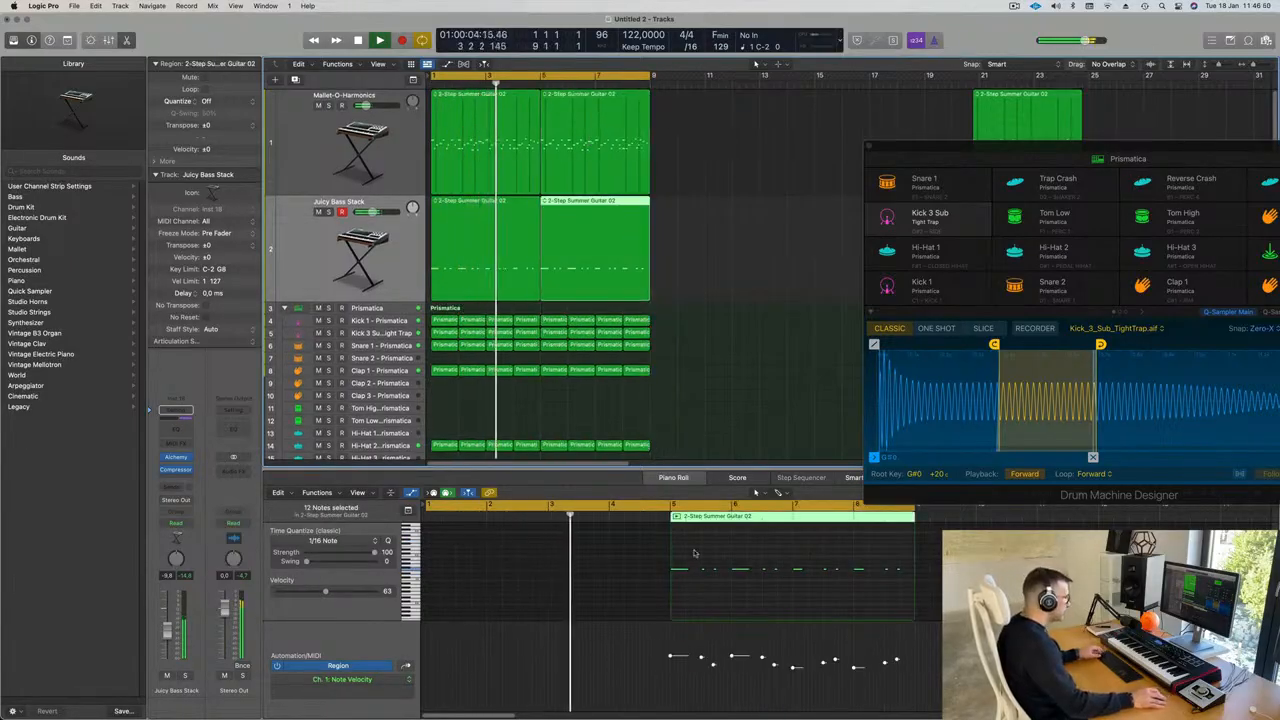
pyautogui.scroll(-1, 694, 571)
pyautogui.scroll(5, 690, 574)
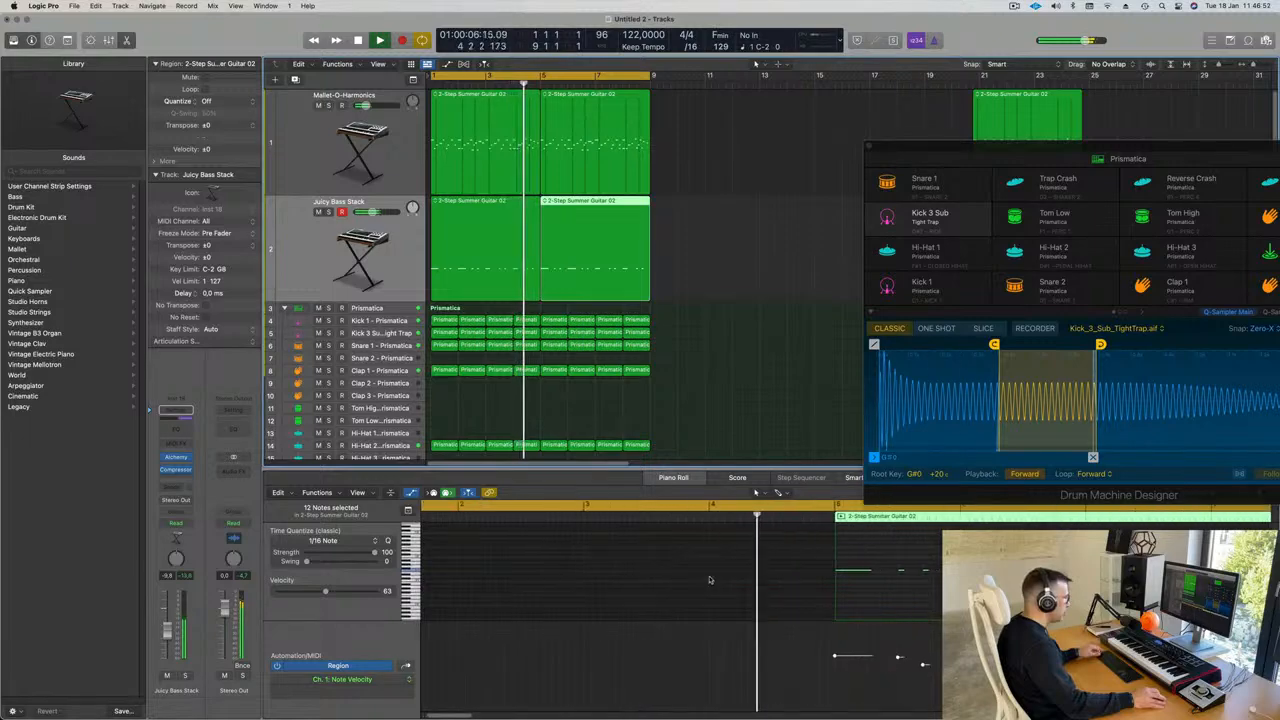
pyautogui.hscroll(3, 916, 603)
pyautogui.keyDown('ctrl'); pyautogui.keyDown('alt'); pyautogui.click(818, 592); pyautogui.keyUp('alt'); pyautogui.keyUp('ctrl')
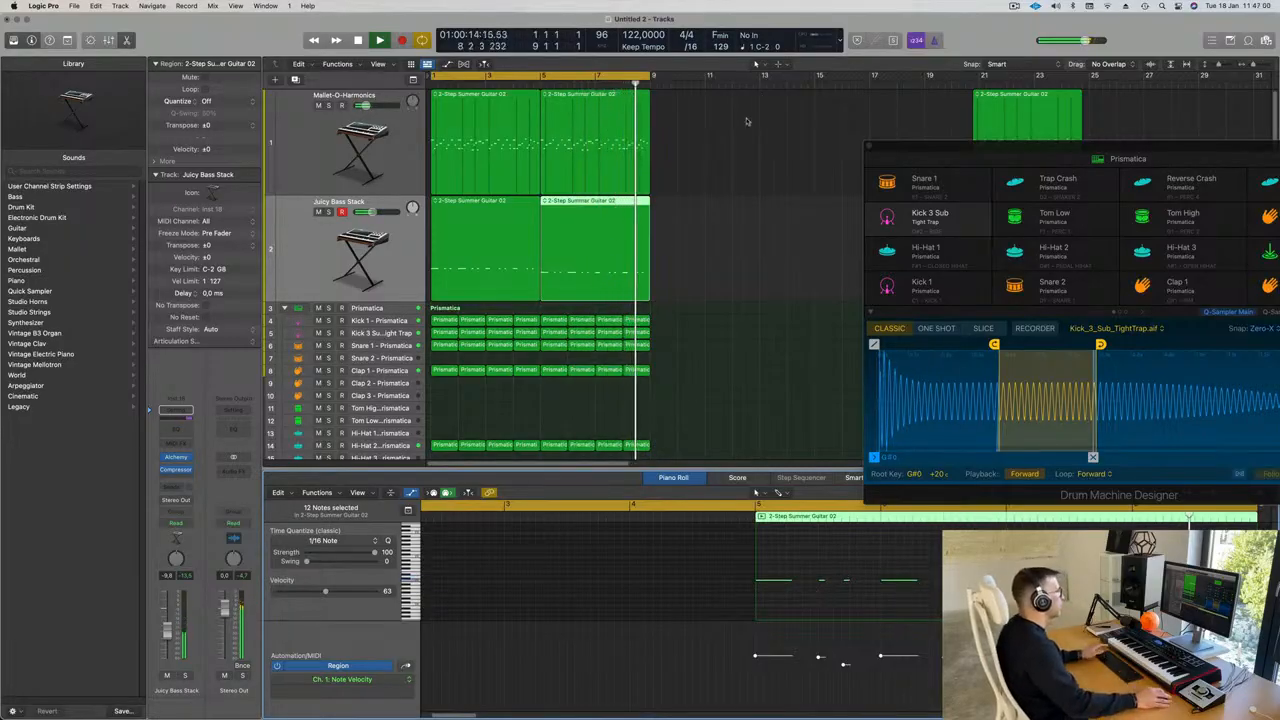
pyautogui.scroll(-5, 588, 262)
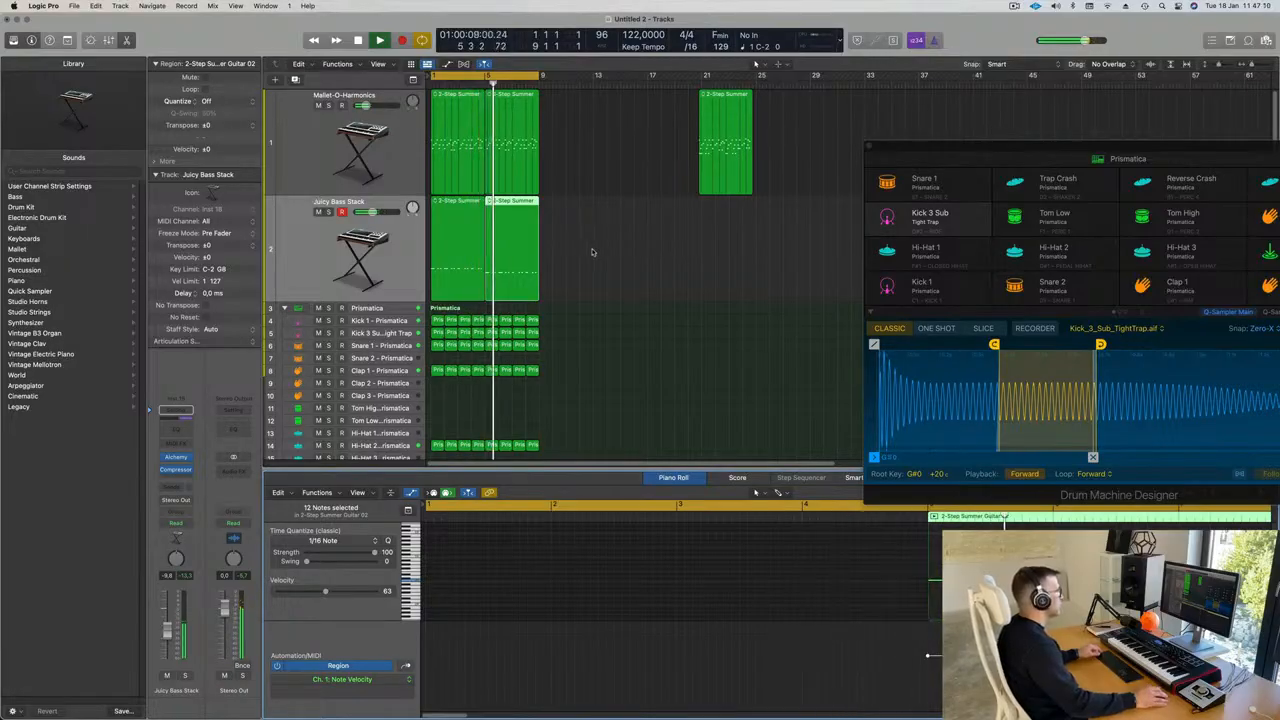
pyautogui.moveTo(1010, 145); pyautogui.dragTo(886, 97)
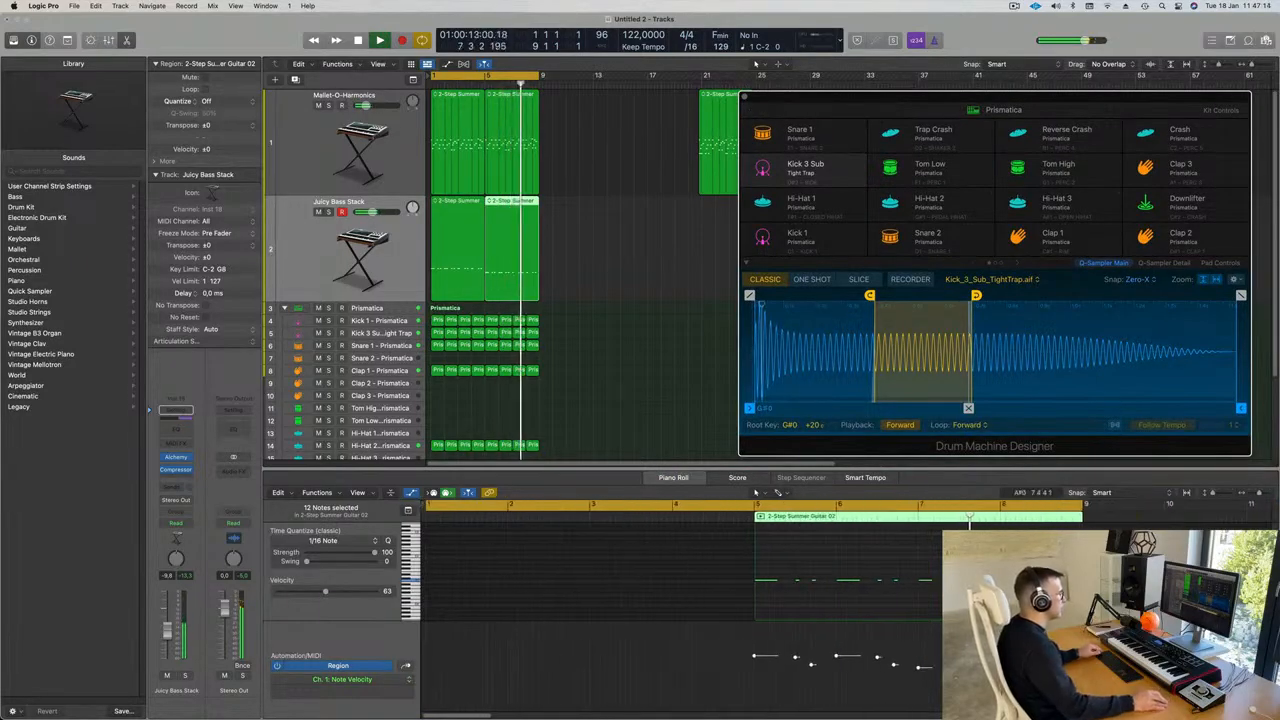
pyautogui.click(755, 492)
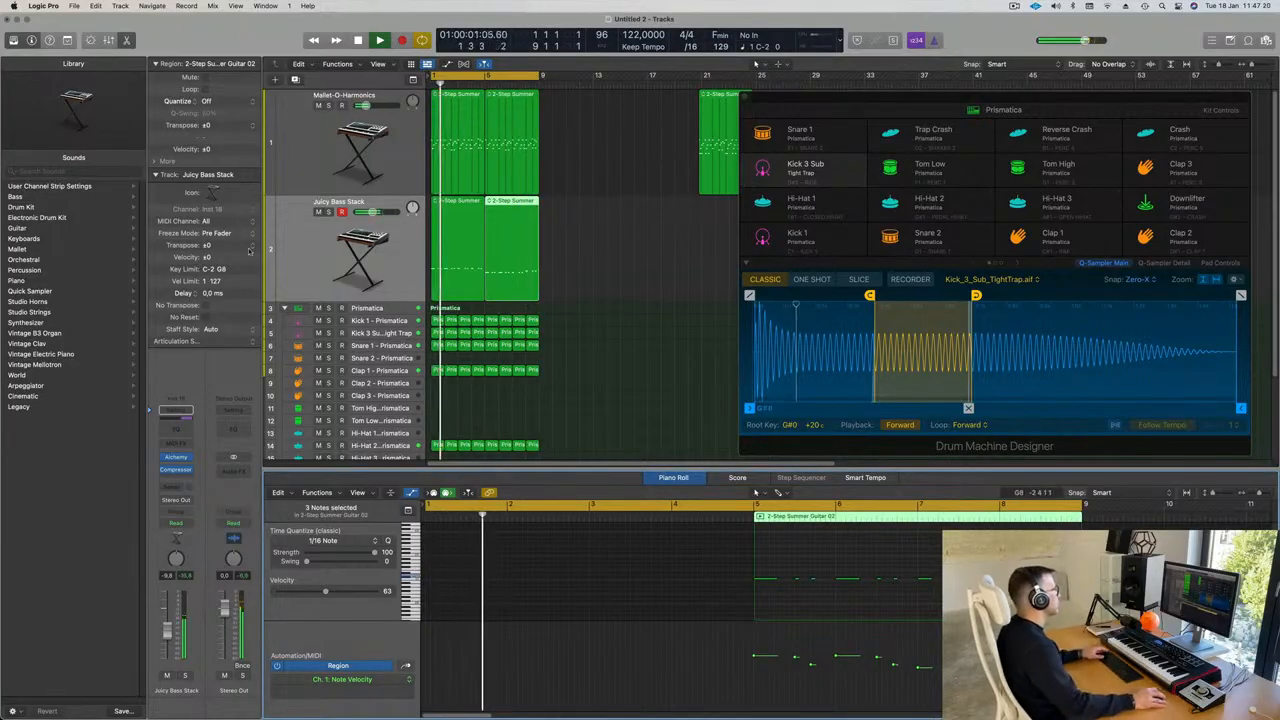
# Reopen Alchemy on the Juicy Bass Stack track and adjust its High Cut control while the loop plays
pyautogui.click(295, 261)
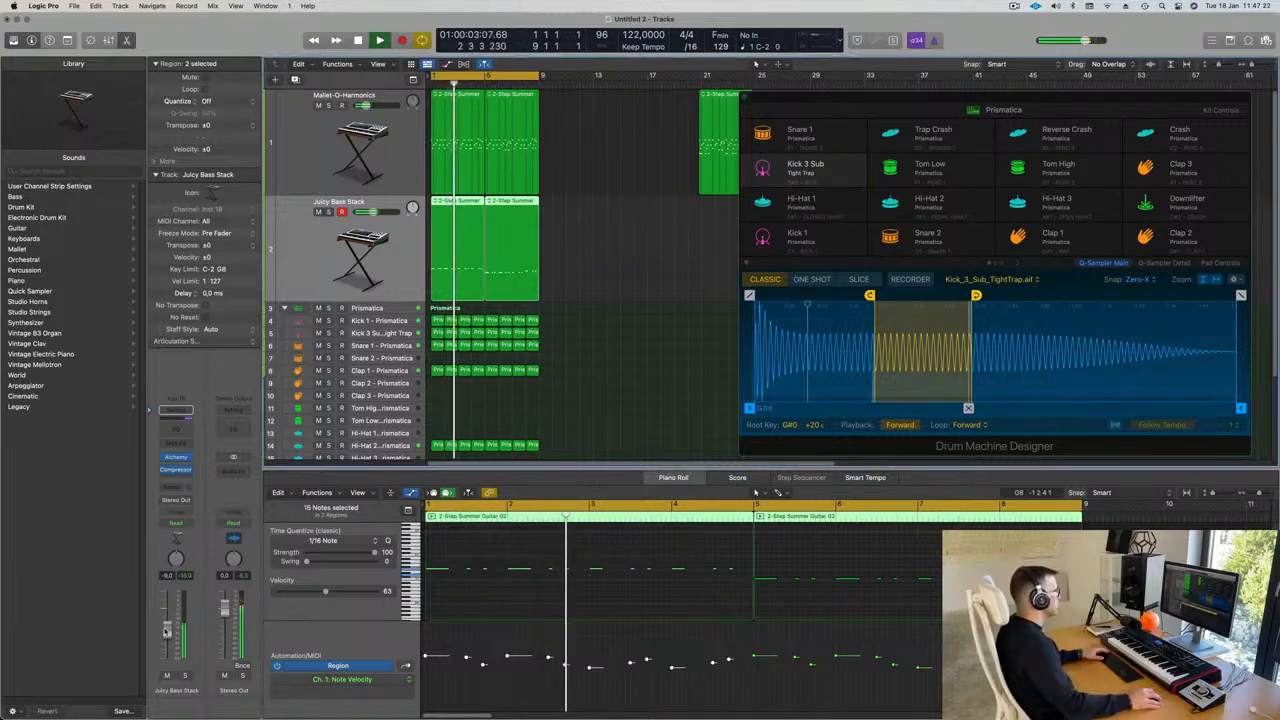
pyautogui.moveTo(854, 109); pyautogui.dragTo(754, 100)
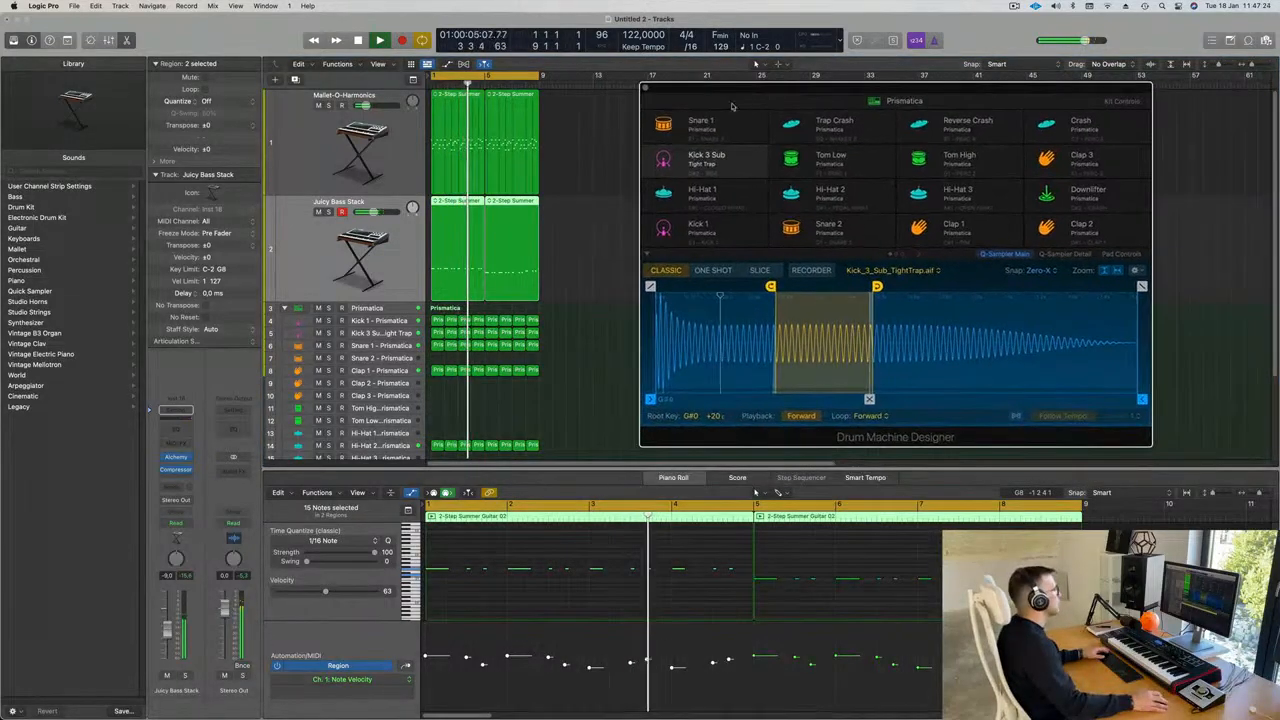
pyautogui.click(176, 458)
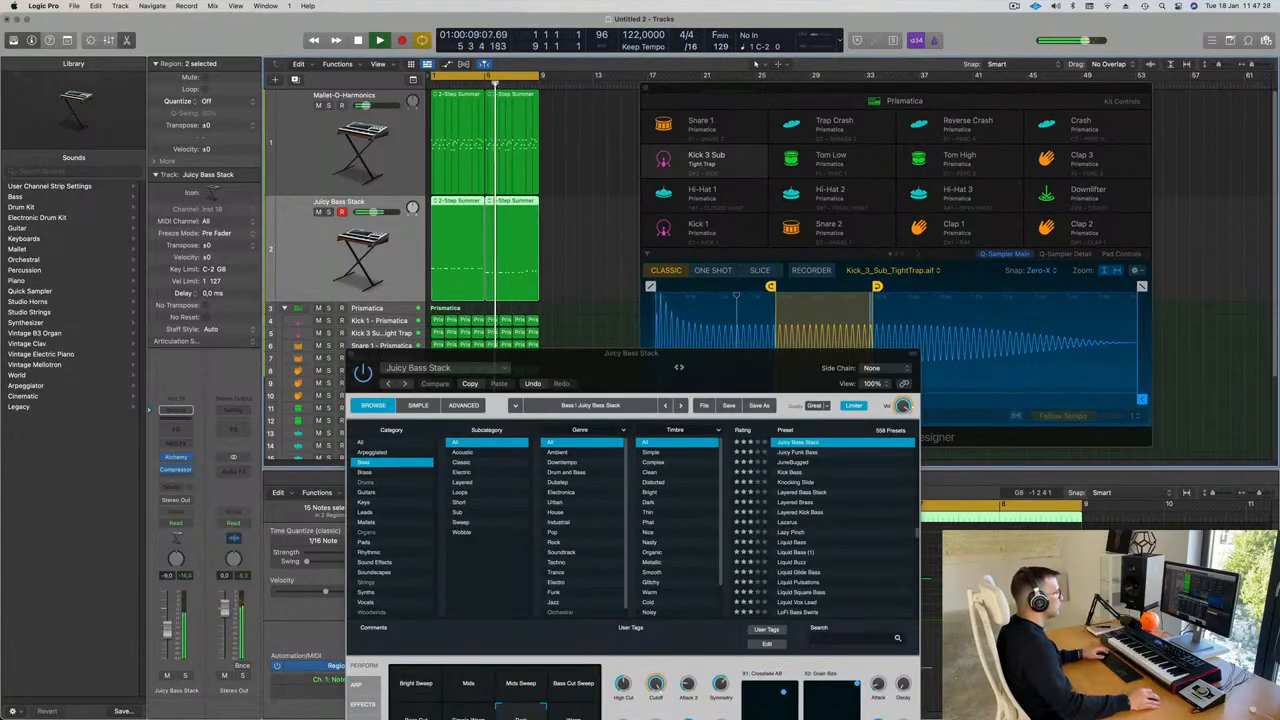
pyautogui.moveTo(673, 372); pyautogui.dragTo(858, 232)
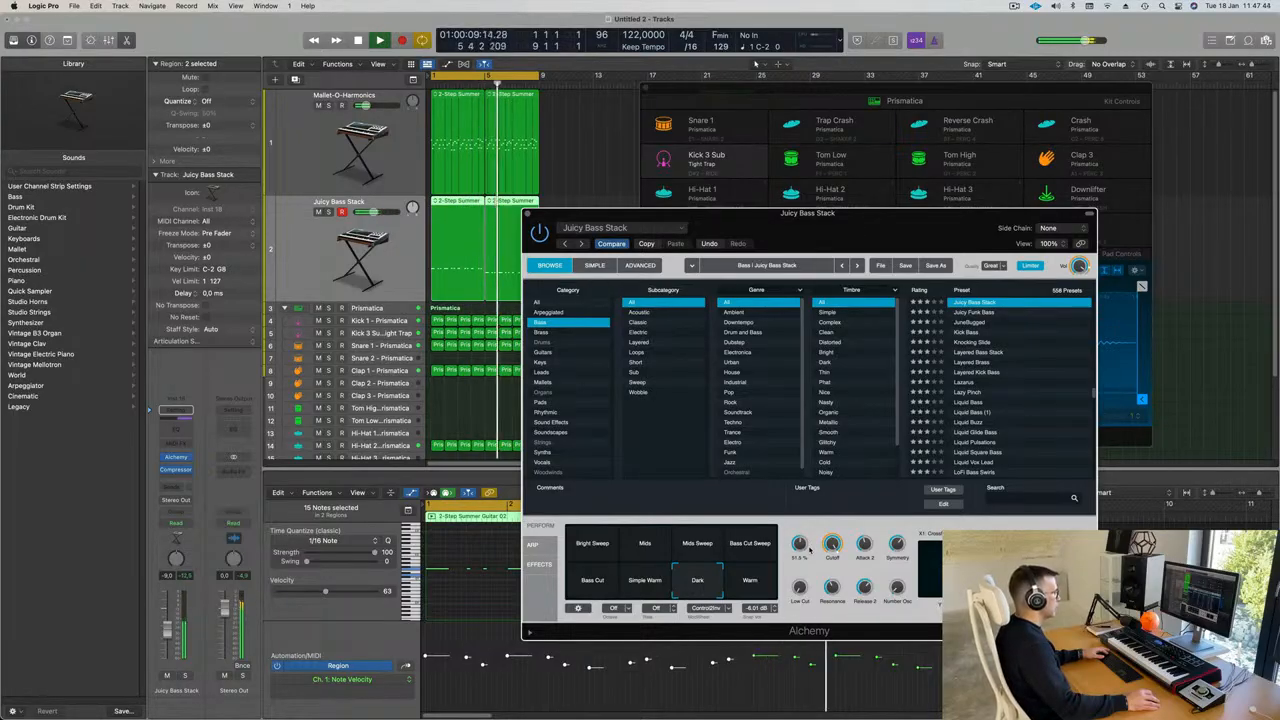
pyautogui.moveTo(804, 262); pyautogui.dragTo(811, 175)
pyautogui.press('space')
# Duplicate the Juicy Bass Stack track and move the Alchemy window clear of the bass regions
pyautogui.click(302, 268)
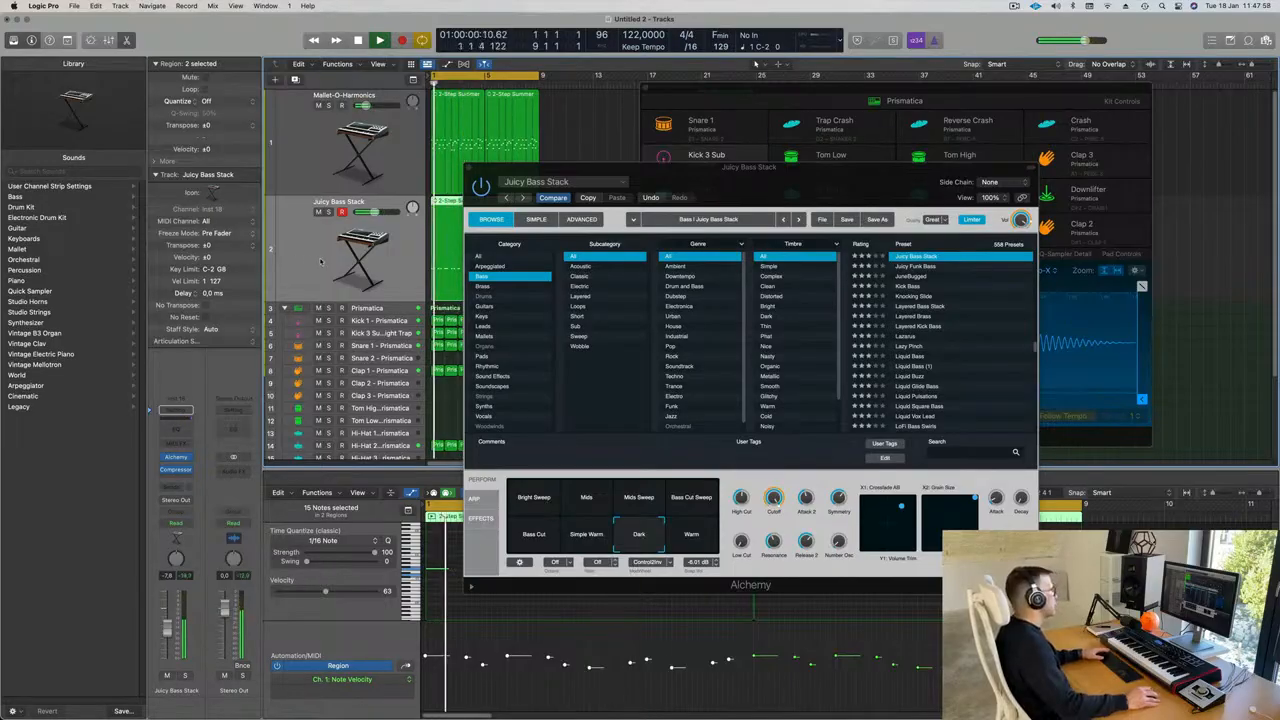
pyautogui.press('super+d')
pyautogui.moveTo(692, 169); pyautogui.dragTo(1015, 179)
pyautogui.press('space')
# Copy both bass regions onto the duplicated track and mute the original Juicy Bass Stack track
pyautogui.click(457, 210)
pyautogui.moveTo(448, 261); pyautogui.dragTo(448, 349)
pyautogui.press('space')
pyautogui.click(317, 212)
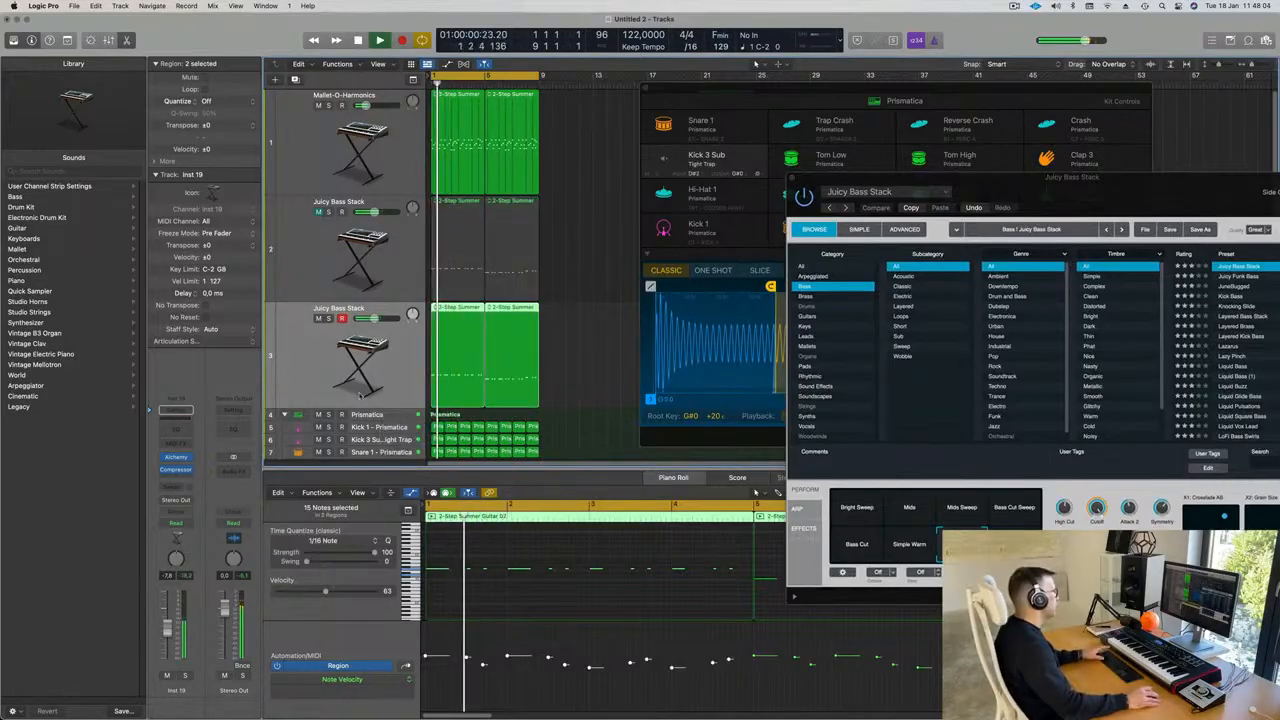
# Open Alchemy on the duplicate bass track and audition the Liquid Bass, Liquid Glide Bass, Liquid Square Bass and Massive Analog Funk Bass presets
pyautogui.click(178, 460)
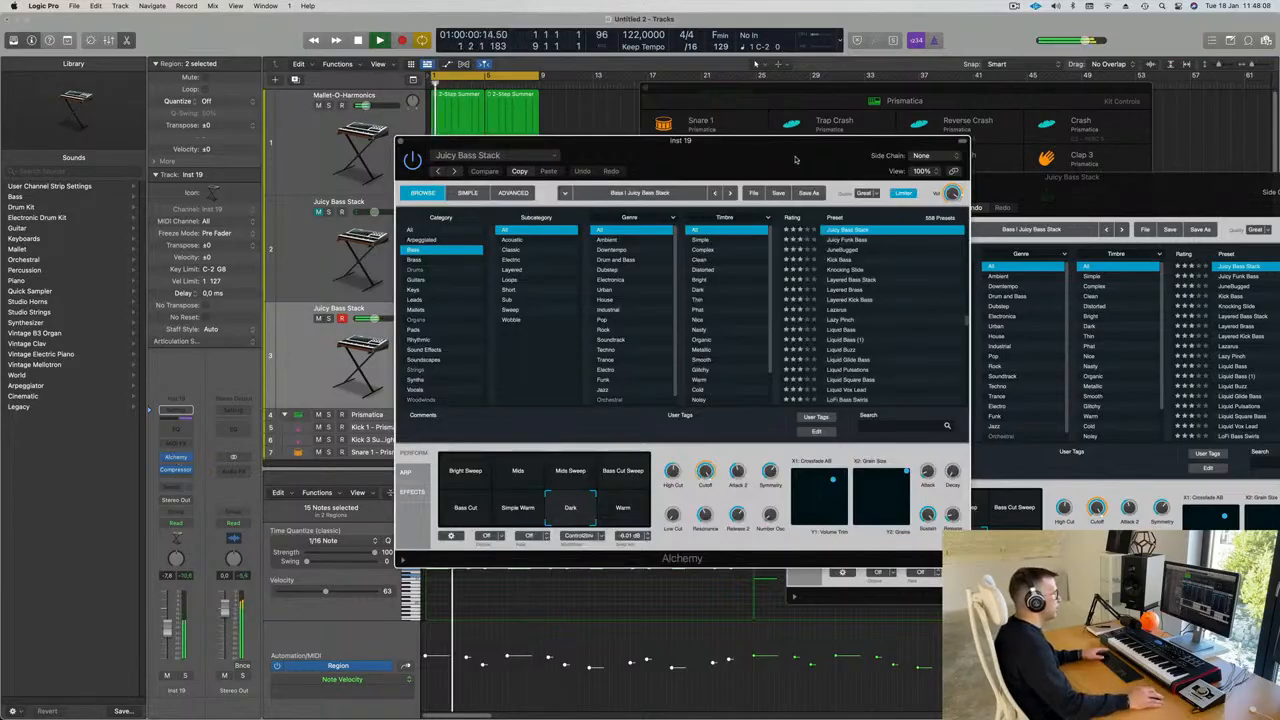
pyautogui.moveTo(795, 159); pyautogui.dragTo(733, 158)
pyautogui.scroll(-1, 848, 325)
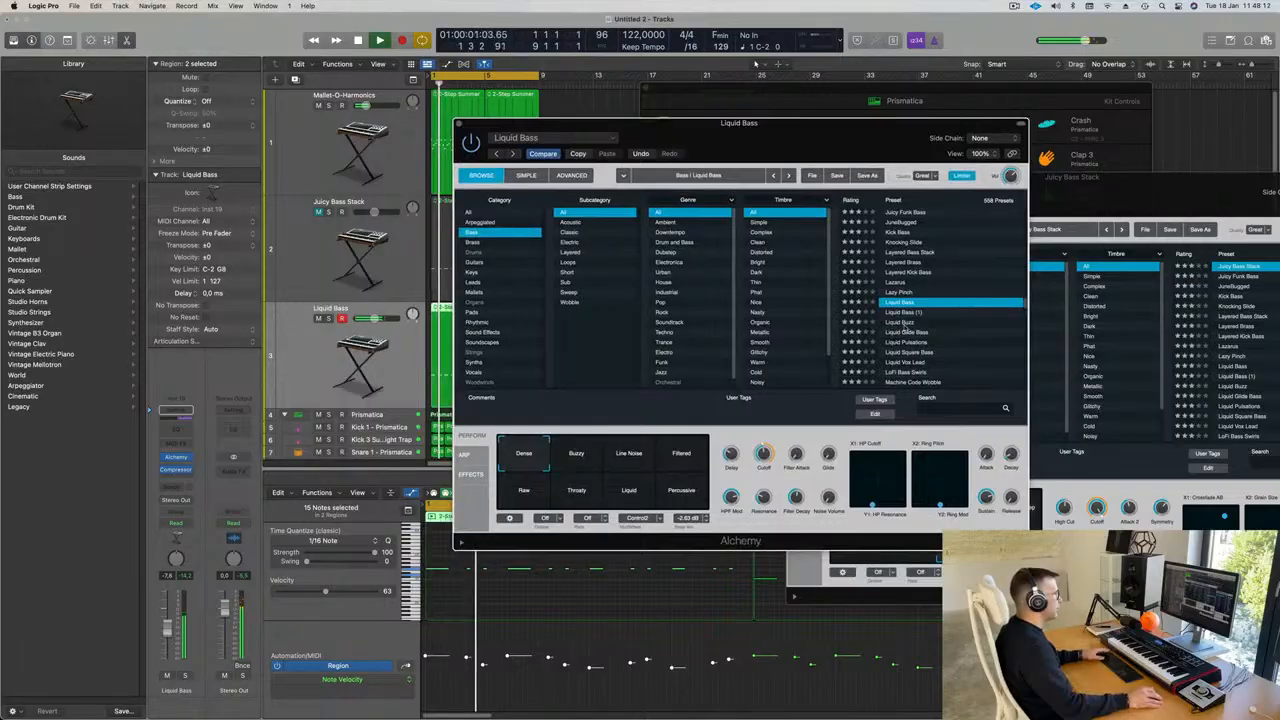
pyautogui.click(906, 333)
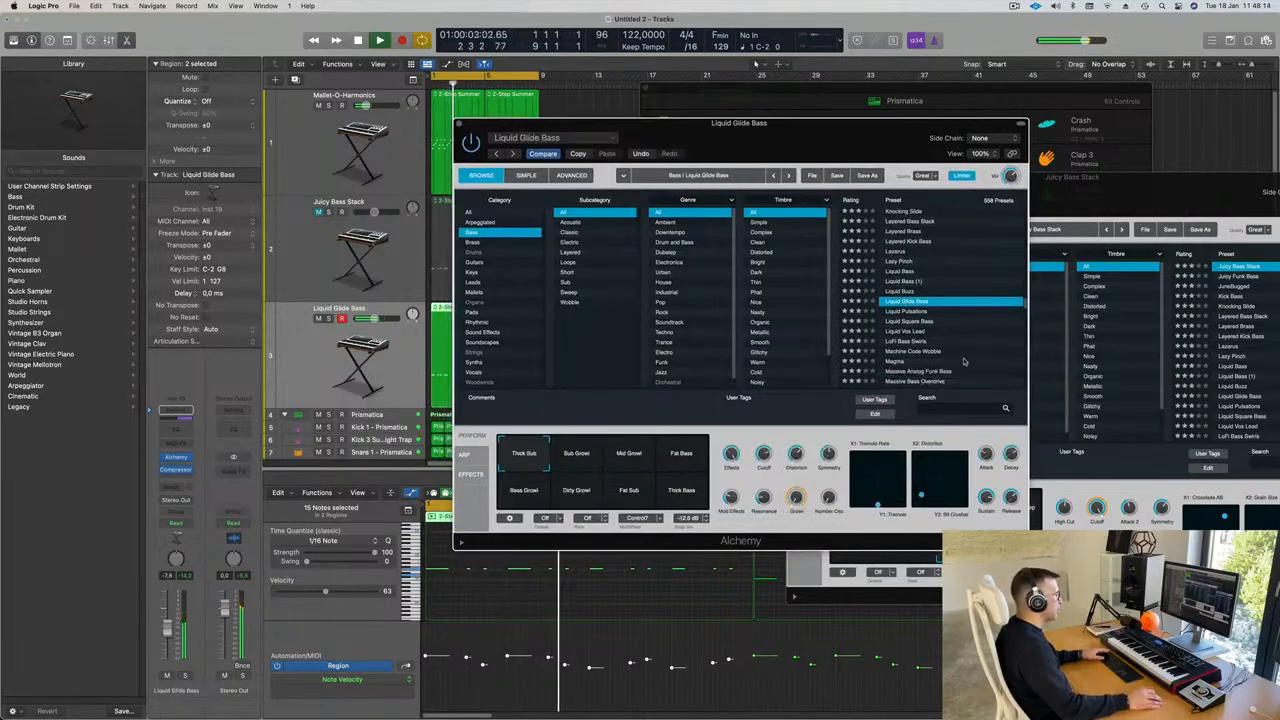
pyautogui.click(900, 323)
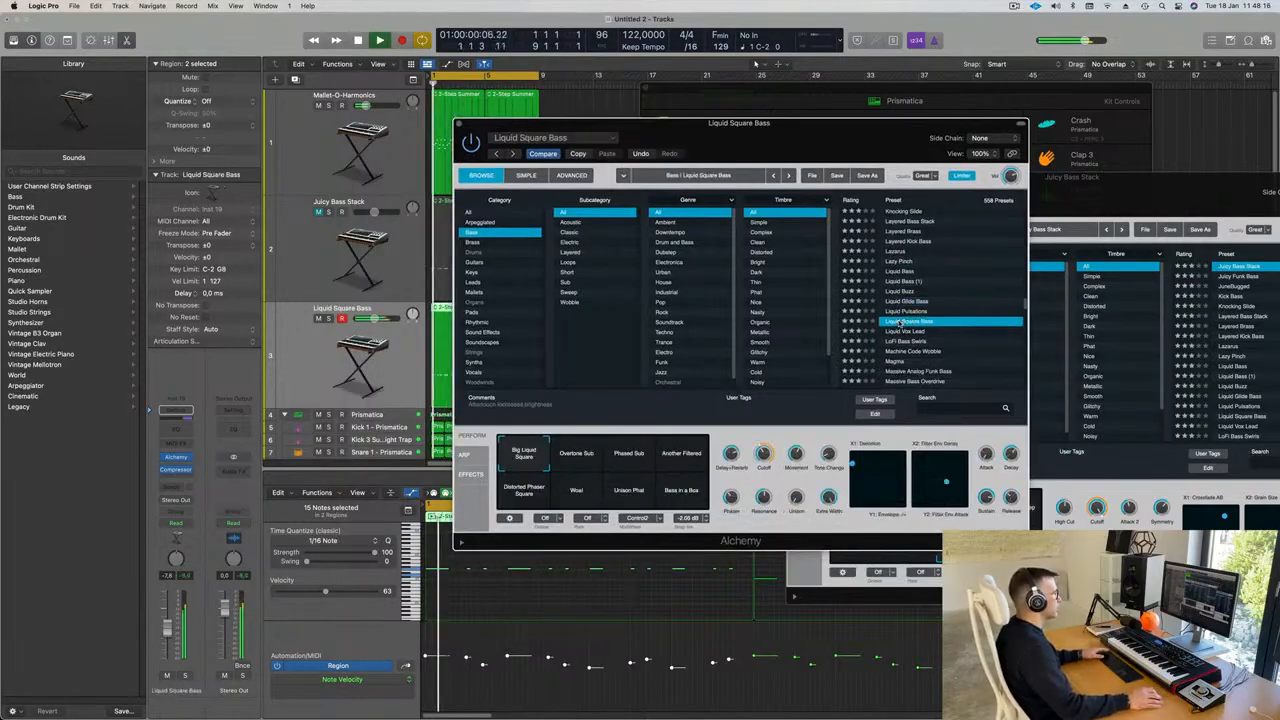
pyautogui.click(902, 347)
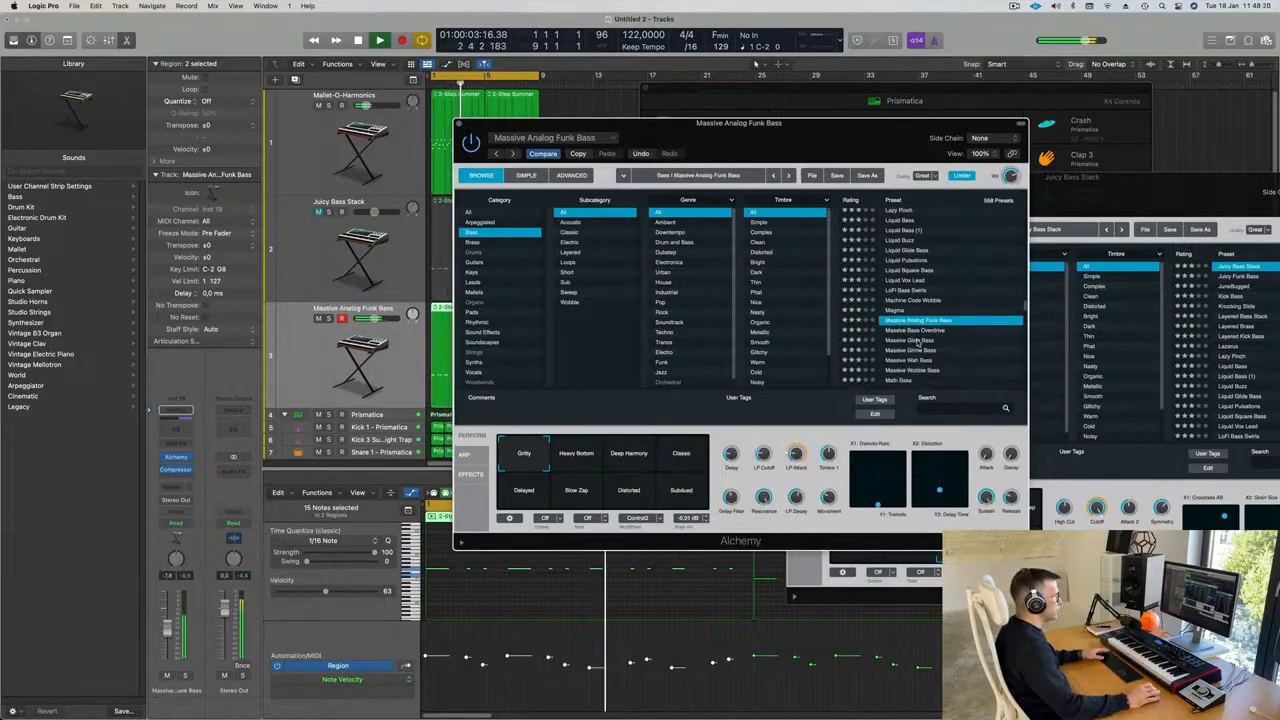
# Audition the Massive Glide Bass, Massive Wah Bass and Meditation Growl presets on the duplicate bass track
pyautogui.click(917, 341)
pyautogui.moveTo(846, 130); pyautogui.dragTo(927, 104)
pyautogui.scroll(-3, 1040, 317)
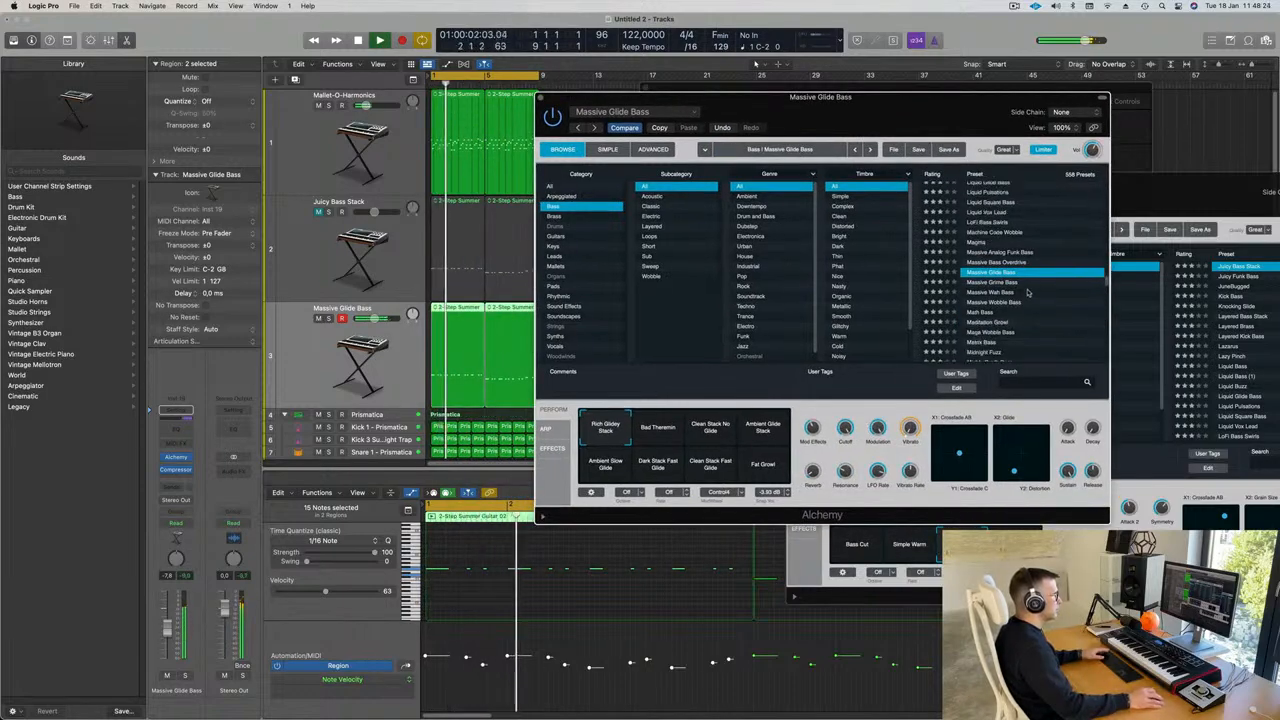
pyautogui.click(1036, 292)
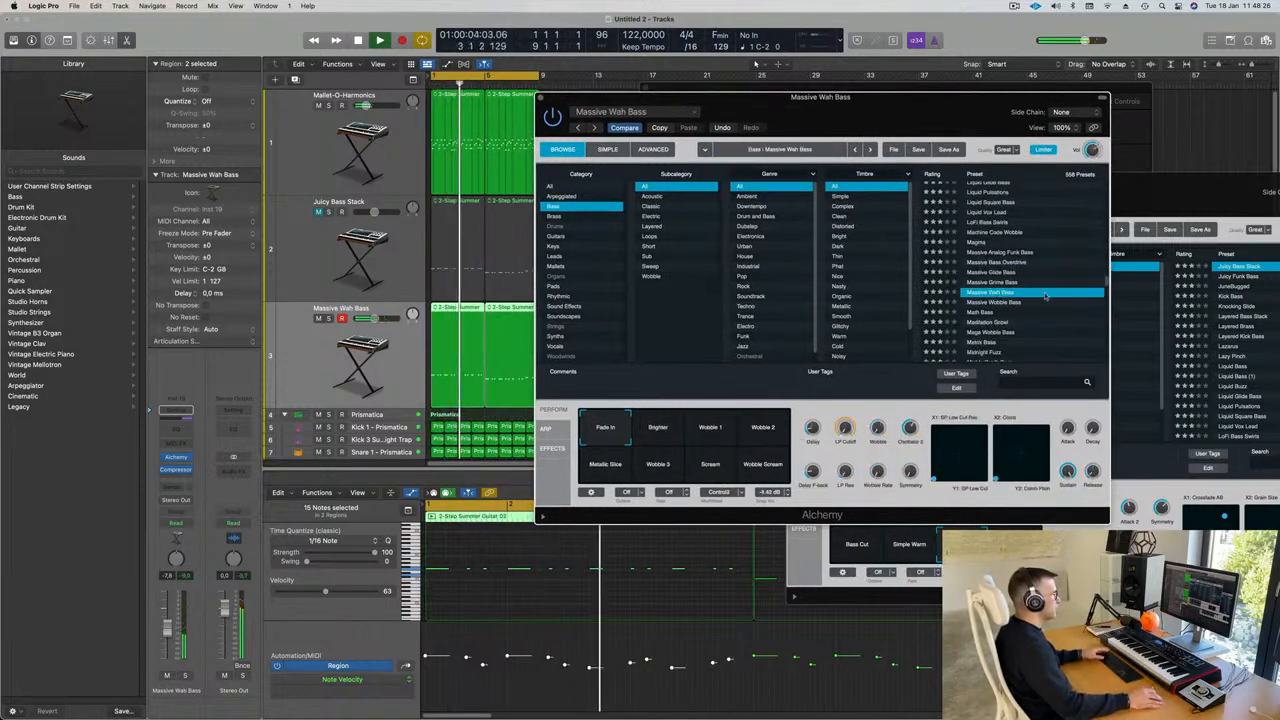
pyautogui.scroll(-3, 1045, 296)
pyautogui.click(990, 287)
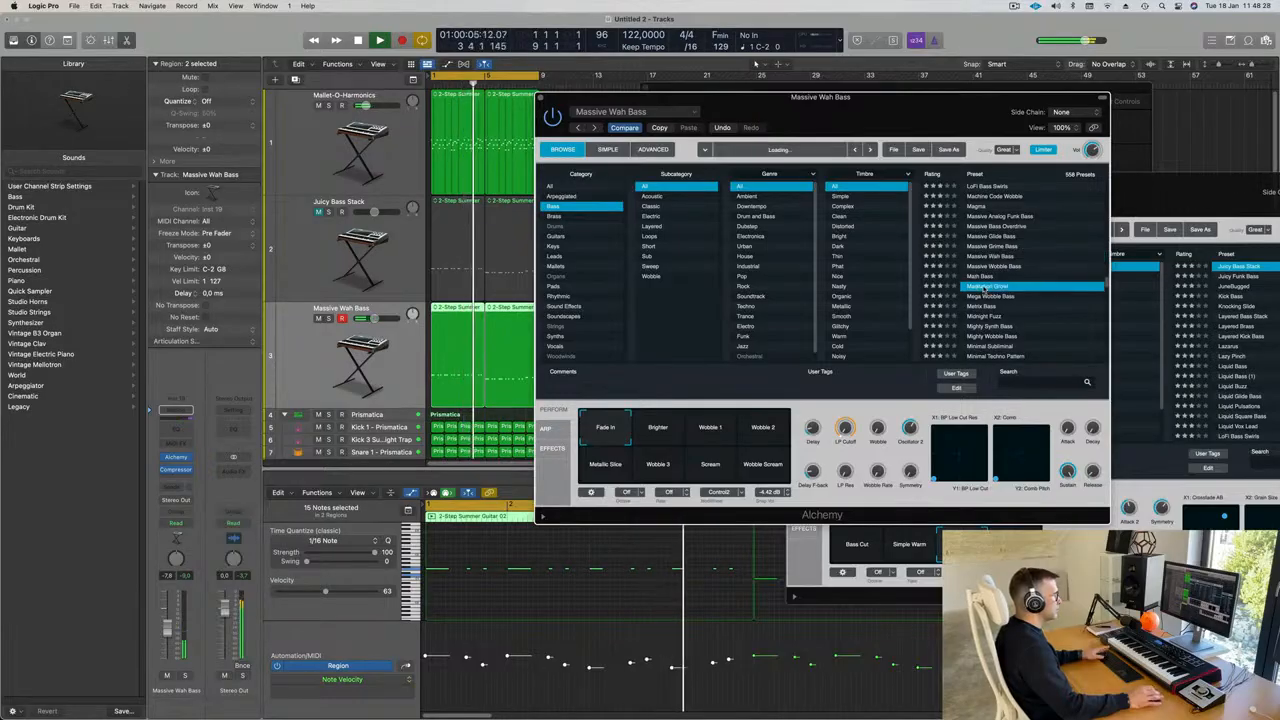
# Audition the Mighty Wobble Bass, Minimal Subliminal, More Thumpers and Moving Anthem Lead presets on the duplicate bass track
pyautogui.scroll(-3, 997, 293)
pyautogui.click(1003, 303)
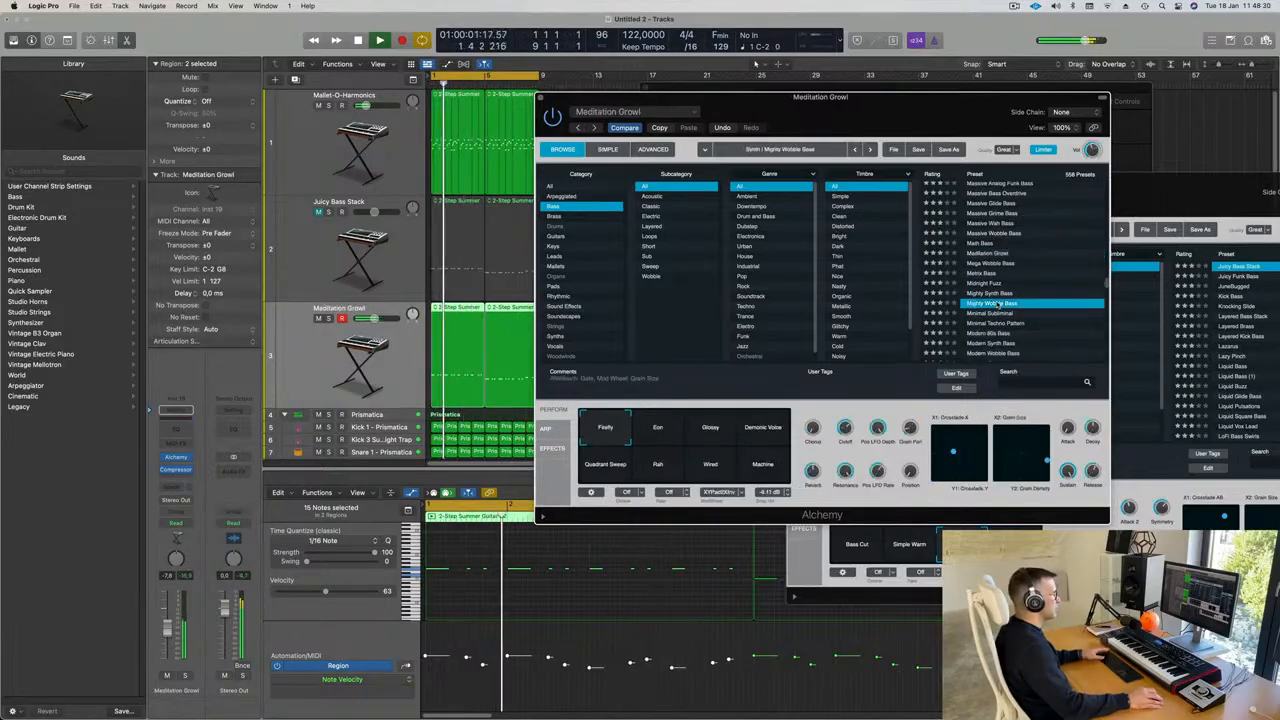
pyautogui.scroll(-3, 1003, 303)
pyautogui.click(995, 278)
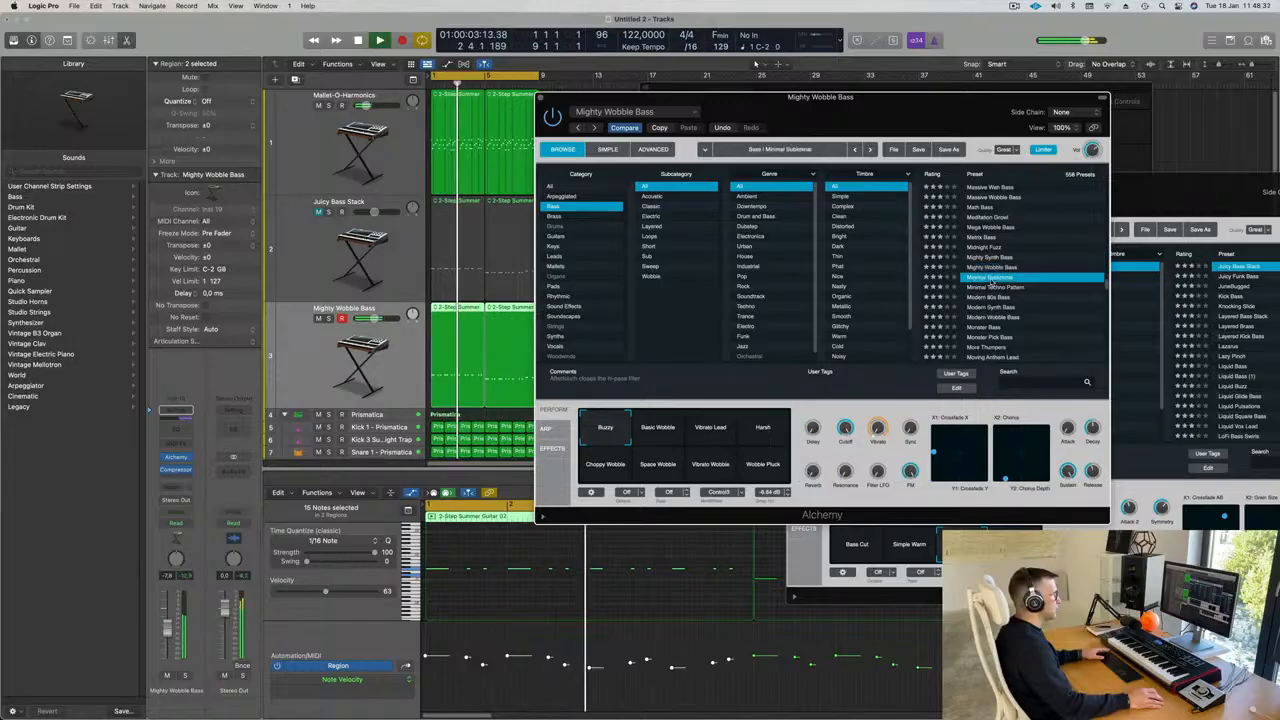
pyautogui.scroll(-3, 995, 280)
pyautogui.click(1018, 318)
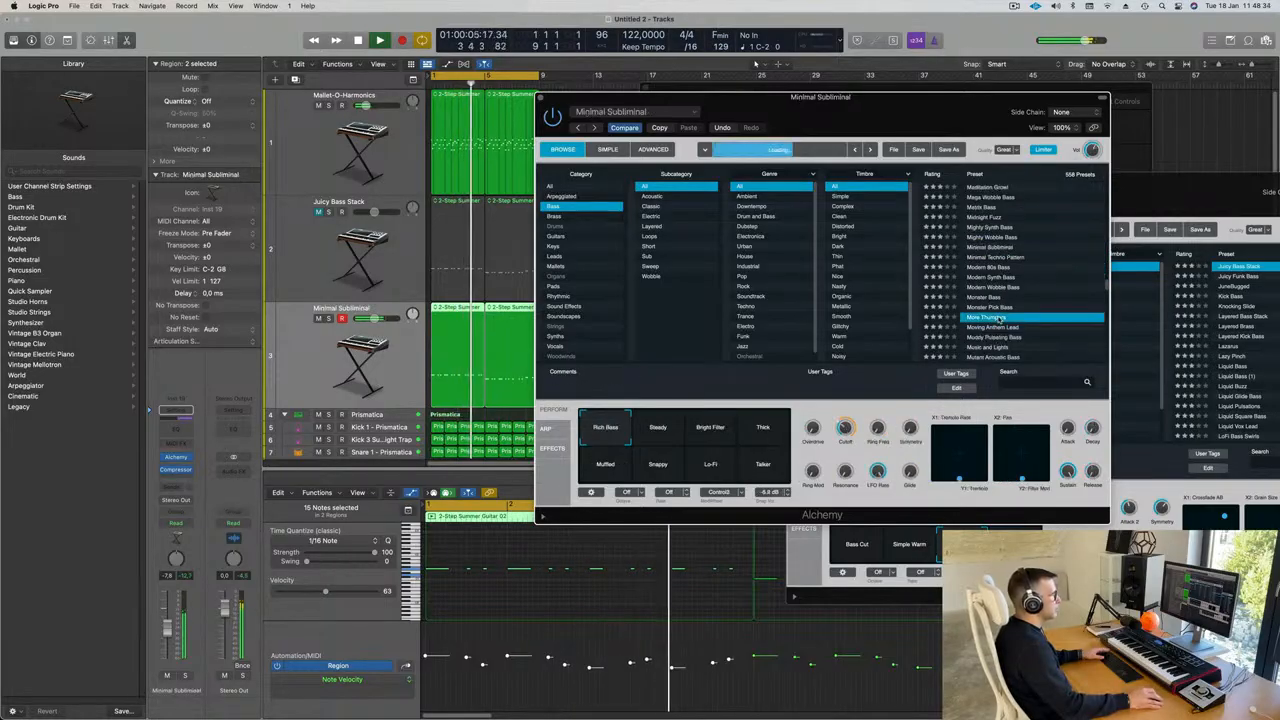
pyautogui.scroll(-3, 1018, 318)
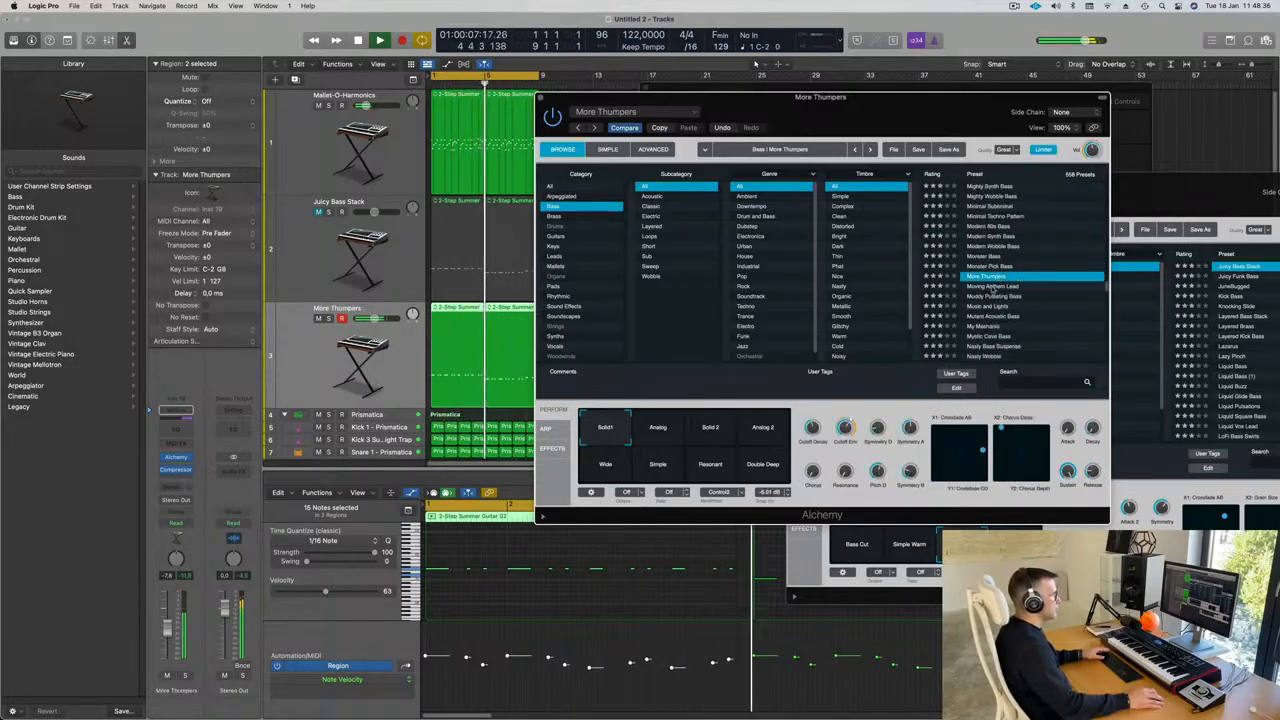
pyautogui.click(1022, 287)
pyautogui.scroll(-5, 1033, 306)
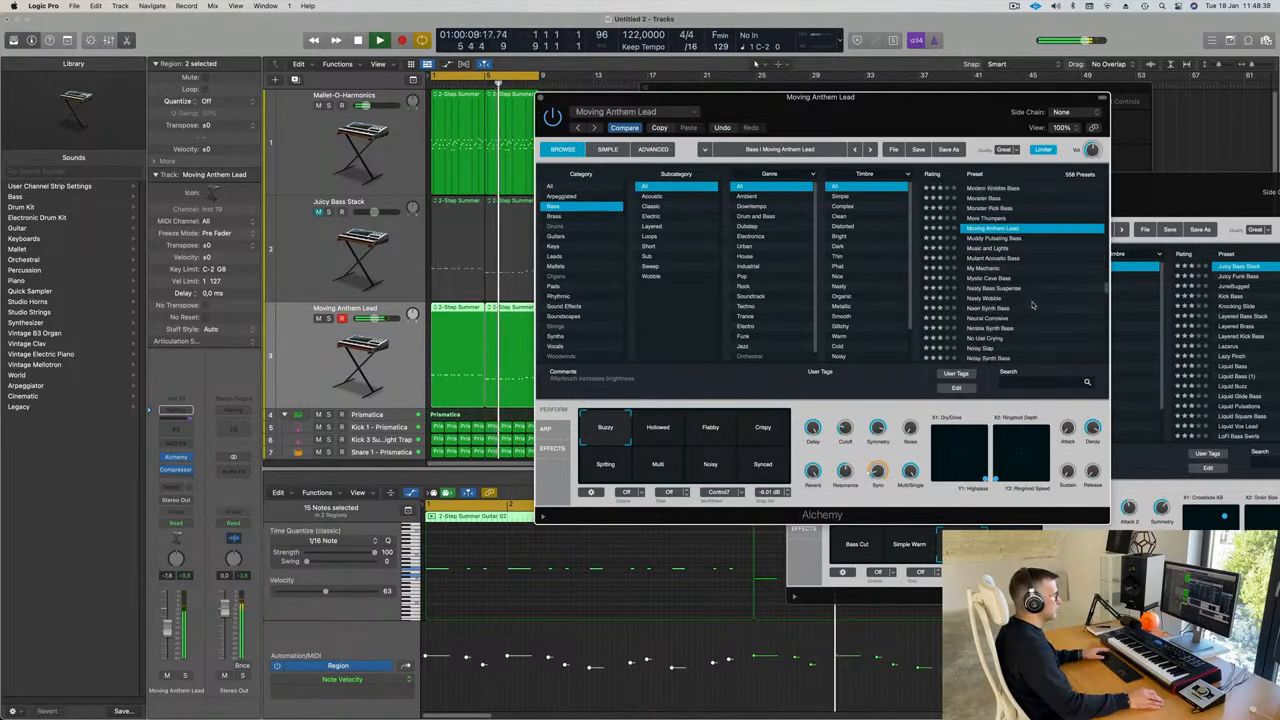
# Load the Nimble Synth Bass preset and transpose all notes of the duplicate bass regions up
pyautogui.click(988, 310)
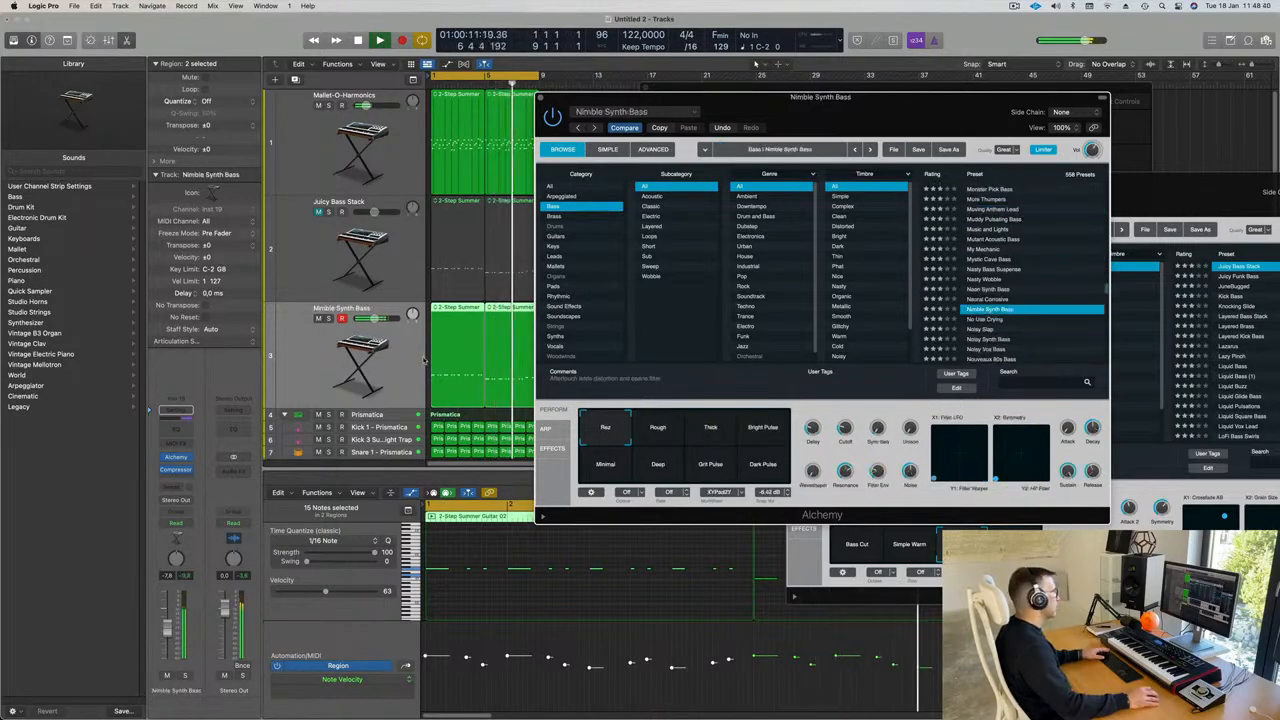
pyautogui.click(532, 598)
pyautogui.press('super+a')
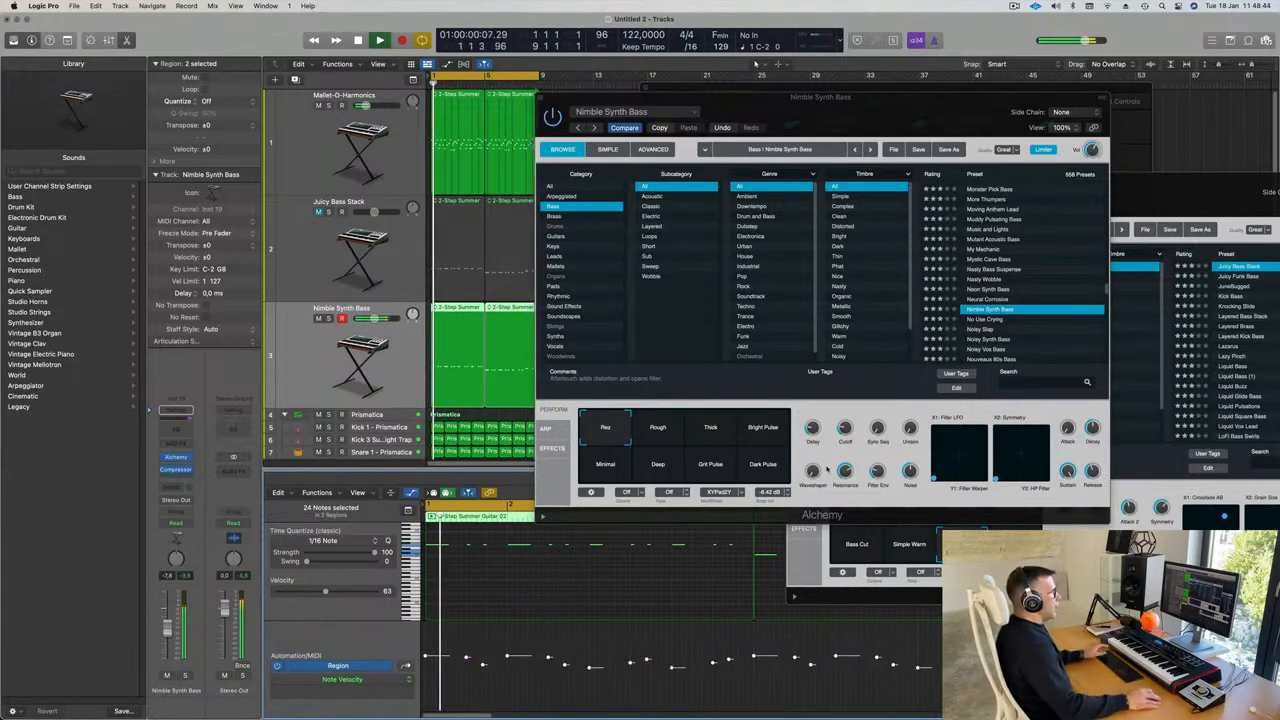
# Audition the No Use Crying and Nouveaux 80s Bass presets on the duplicate bass track
pyautogui.scroll(-2, 1026, 272)
pyautogui.click(984, 283)
pyautogui.moveTo(960, 111); pyautogui.dragTo(1053, 89)
pyautogui.scroll(-2, 1086, 254)
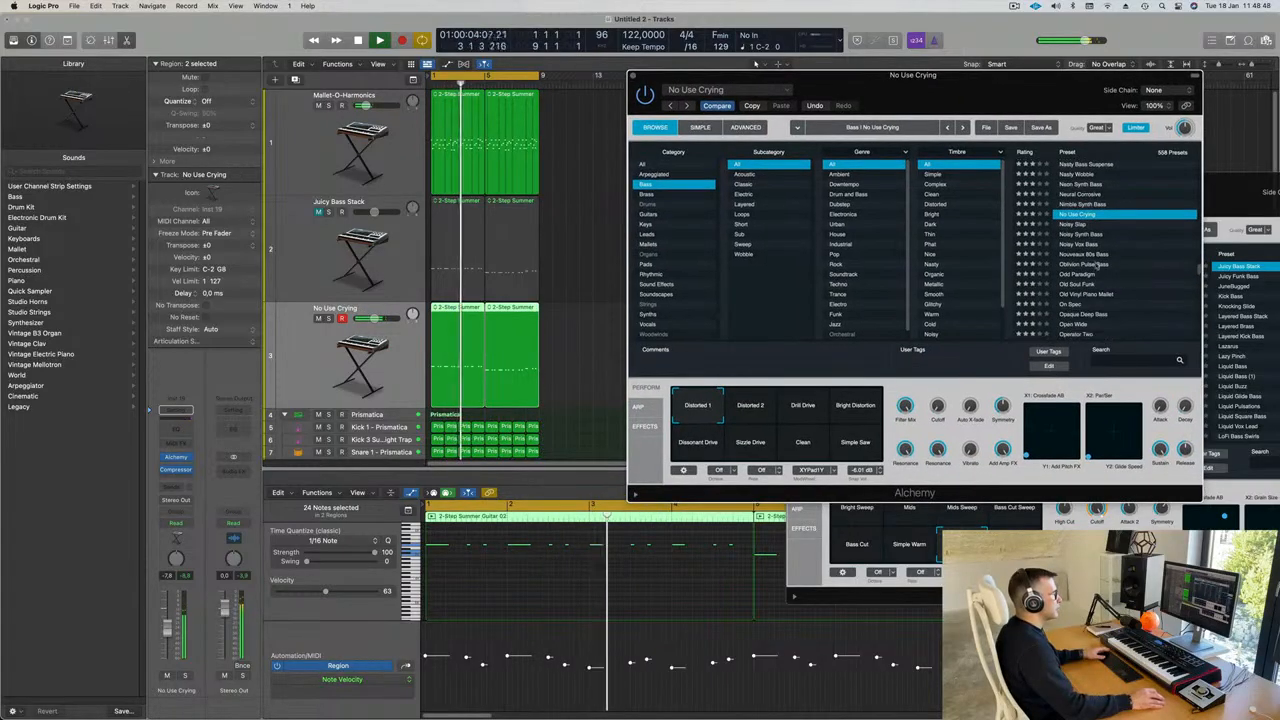
pyautogui.click(1086, 255)
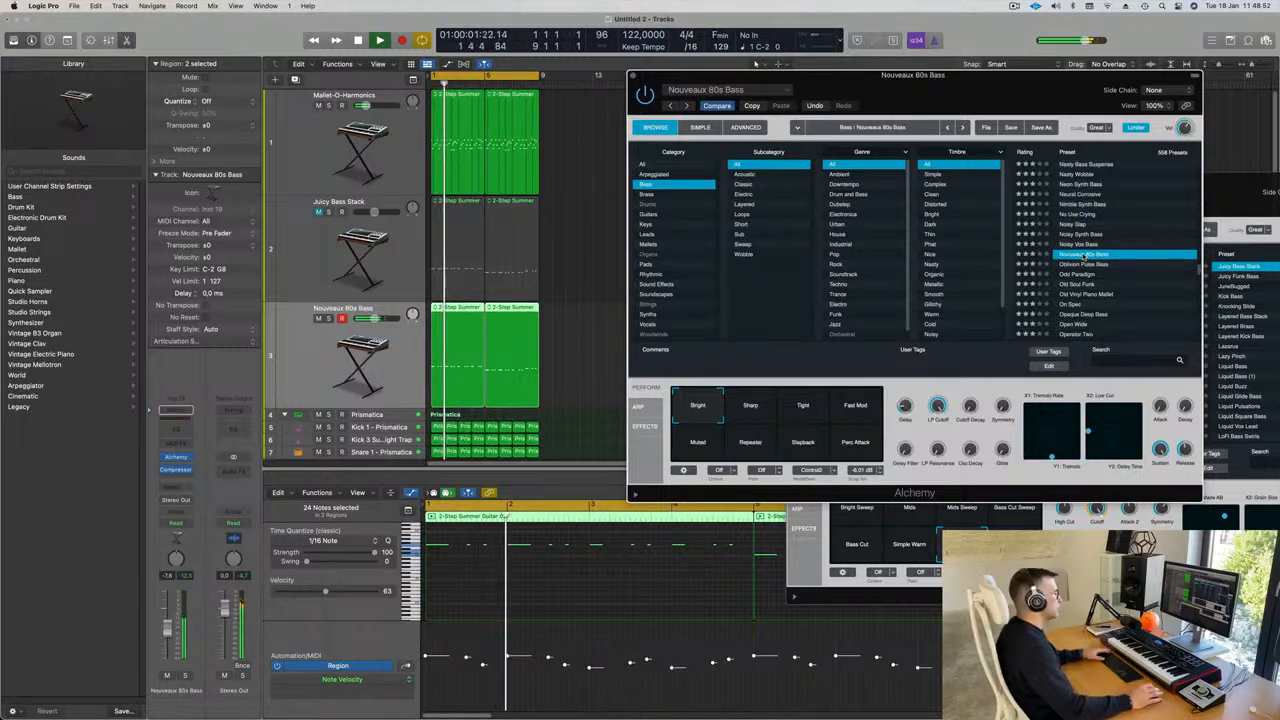
pyautogui.moveTo(1030, 100); pyautogui.dragTo(994, 112)
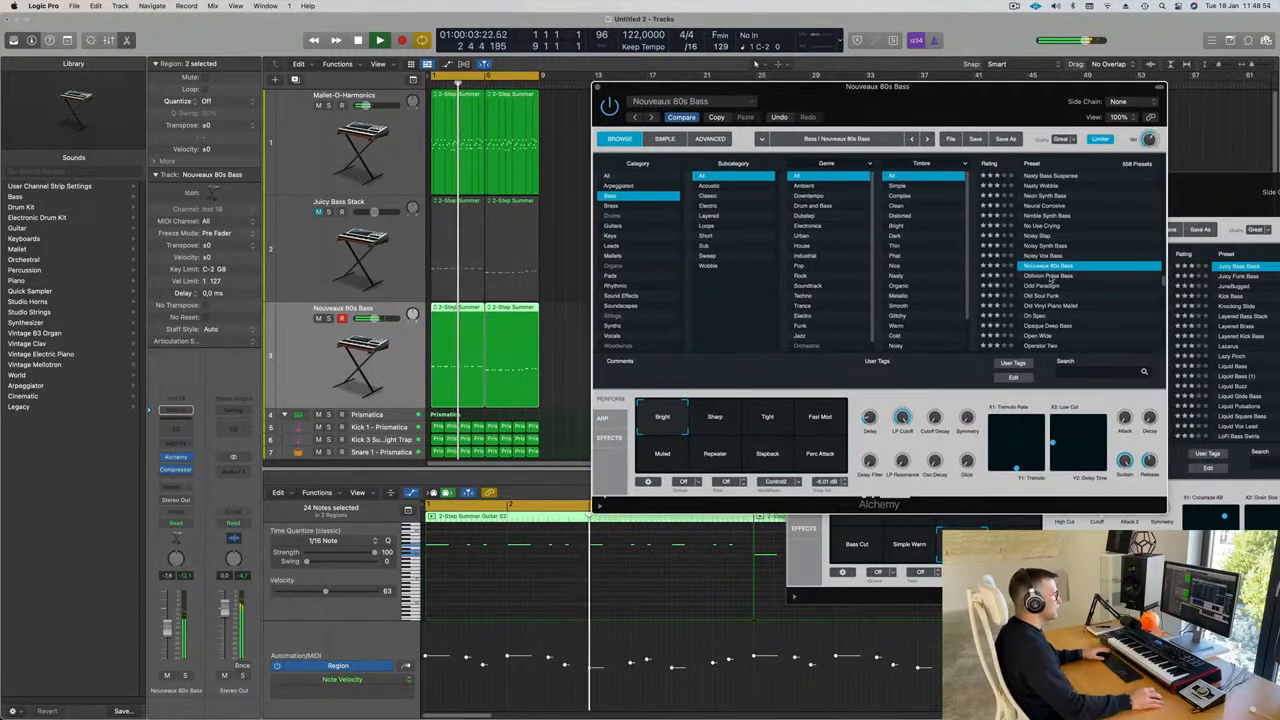
# Compare the Tight, Fast Mod, Muted, Repeater and Slapback snapshots of the Nouveaux 80s Bass preset
pyautogui.click(740, 423)
pyautogui.click(769, 421)
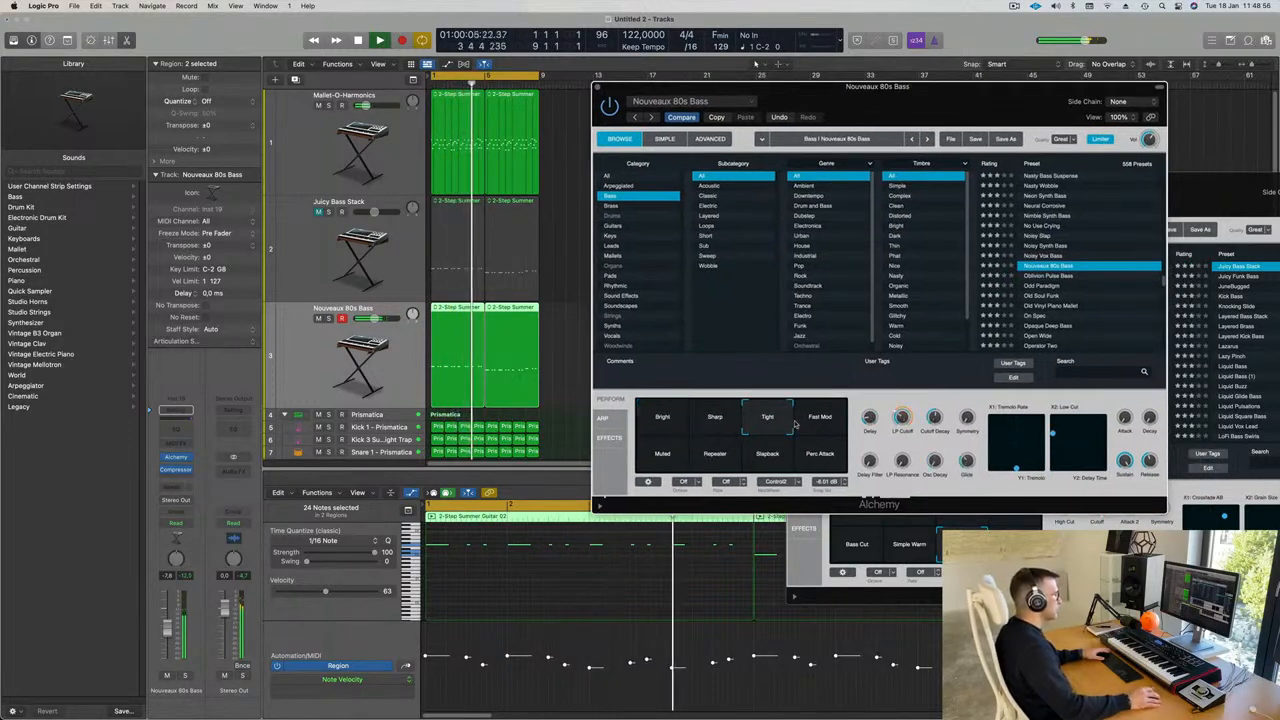
pyautogui.click(824, 422)
pyautogui.click(668, 458)
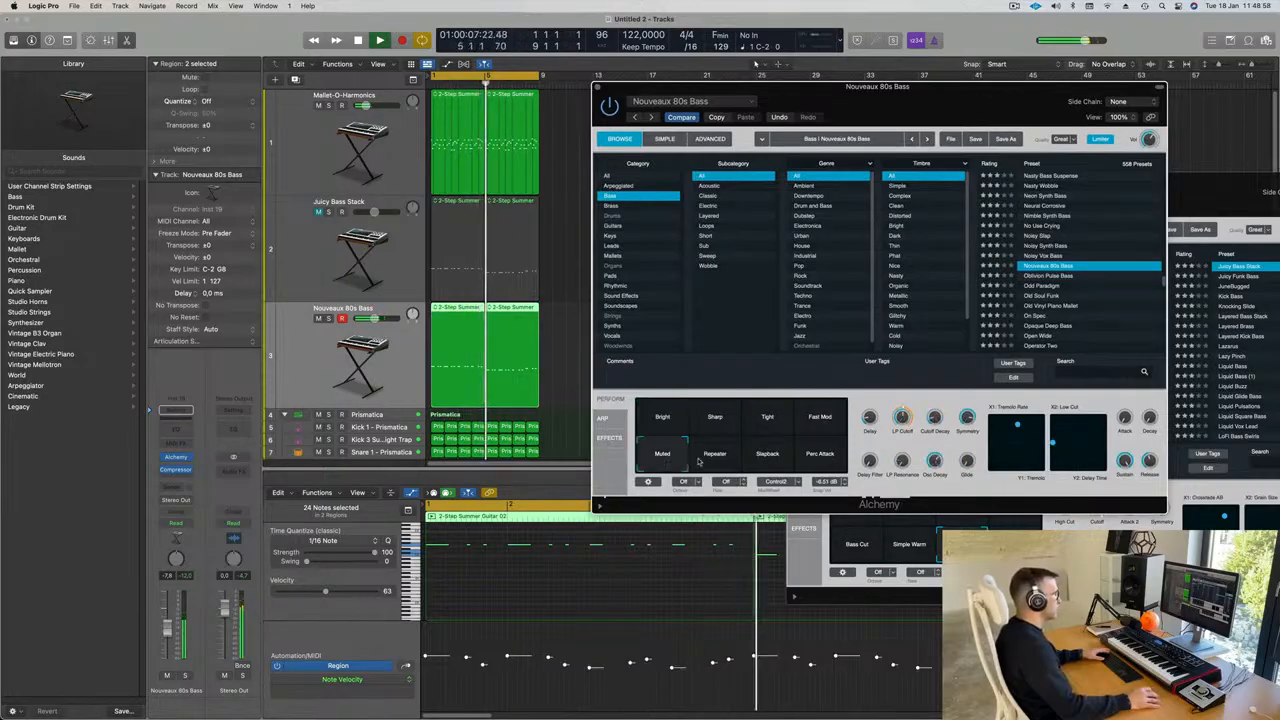
pyautogui.click(717, 457)
pyautogui.click(784, 456)
pyautogui.click(820, 422)
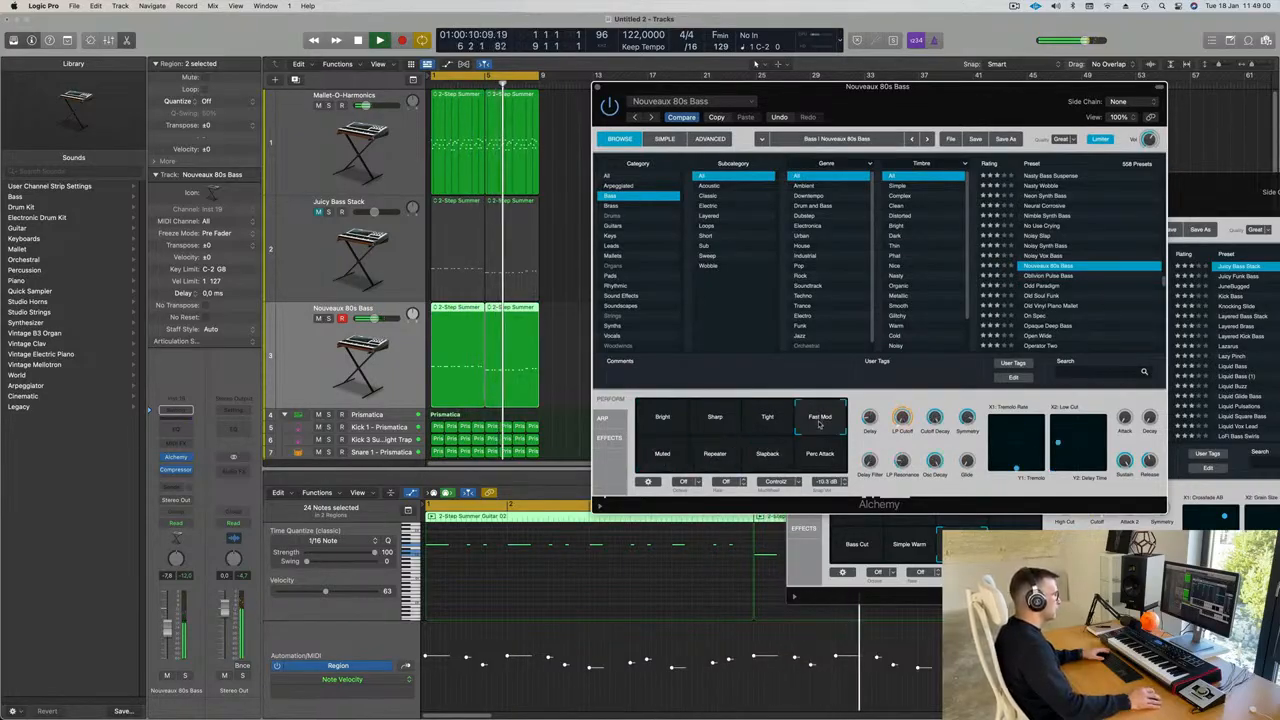
# Audition Oblivion Pulse Bass and load the Old Soul Funk preset on the duplicate bass track
pyautogui.click(1048, 277)
pyautogui.scroll(-1, 1072, 292)
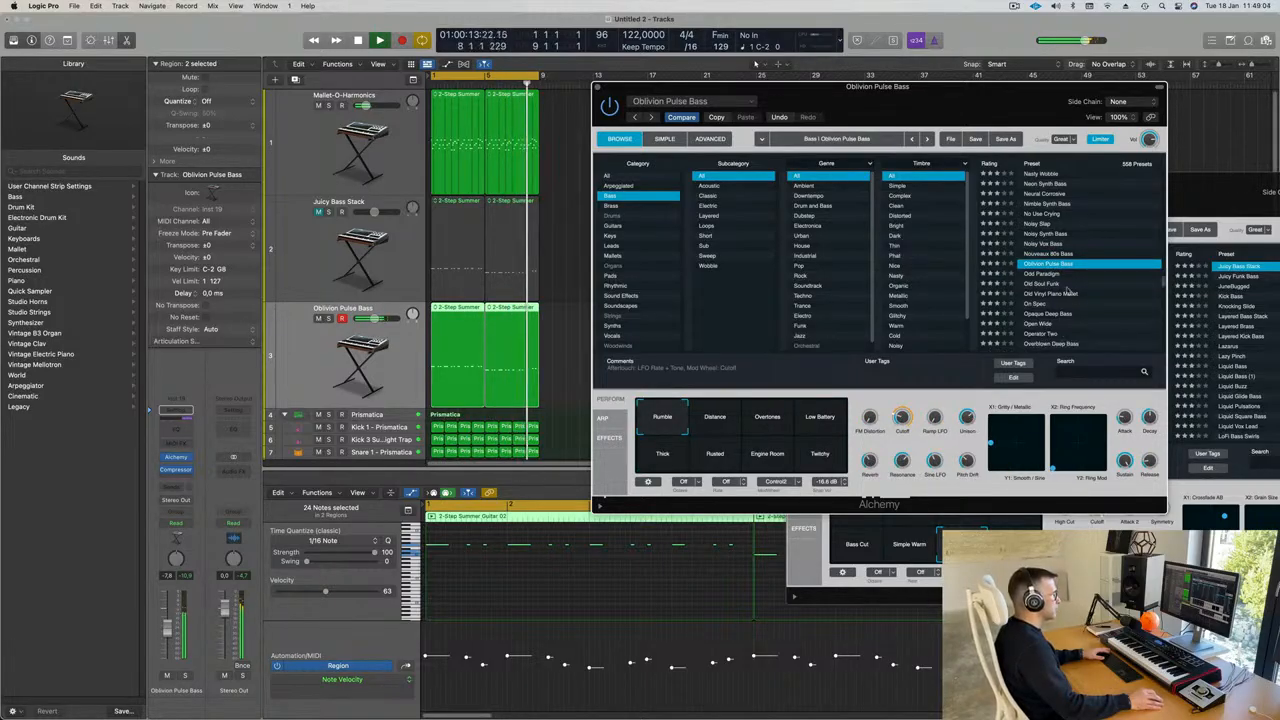
pyautogui.click(1038, 283)
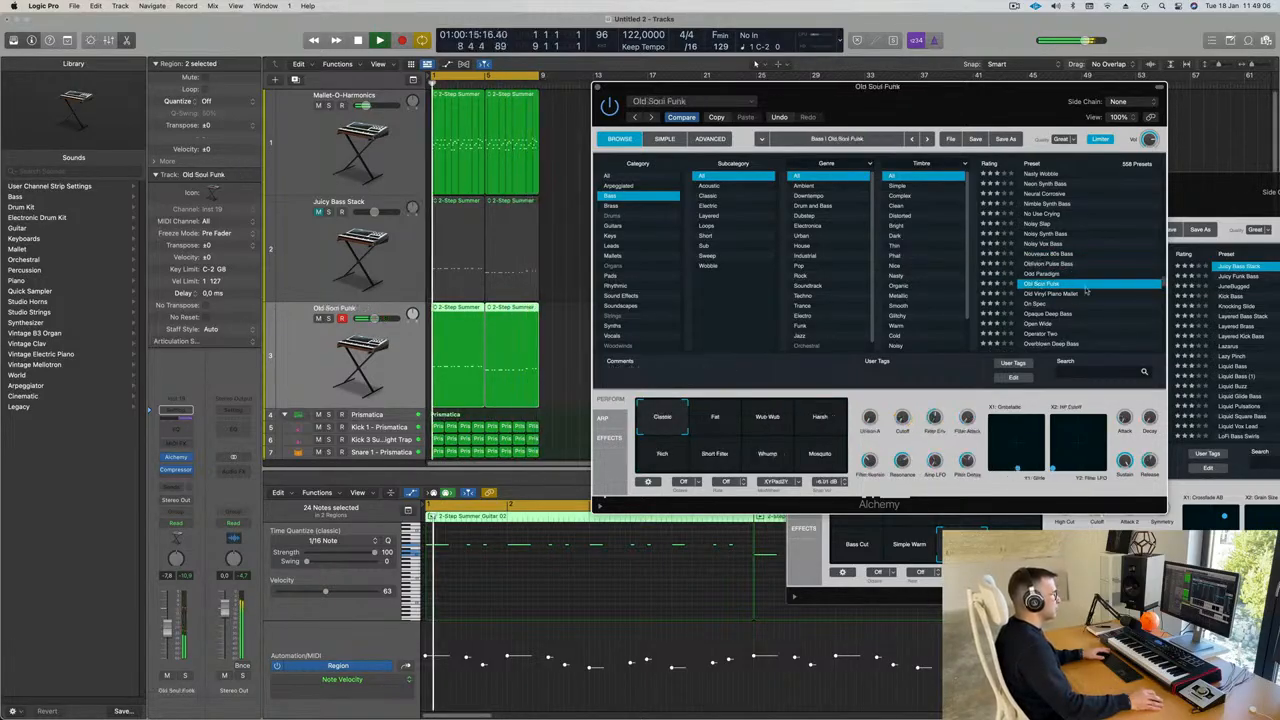
pyautogui.scroll(-3, 1108, 298)
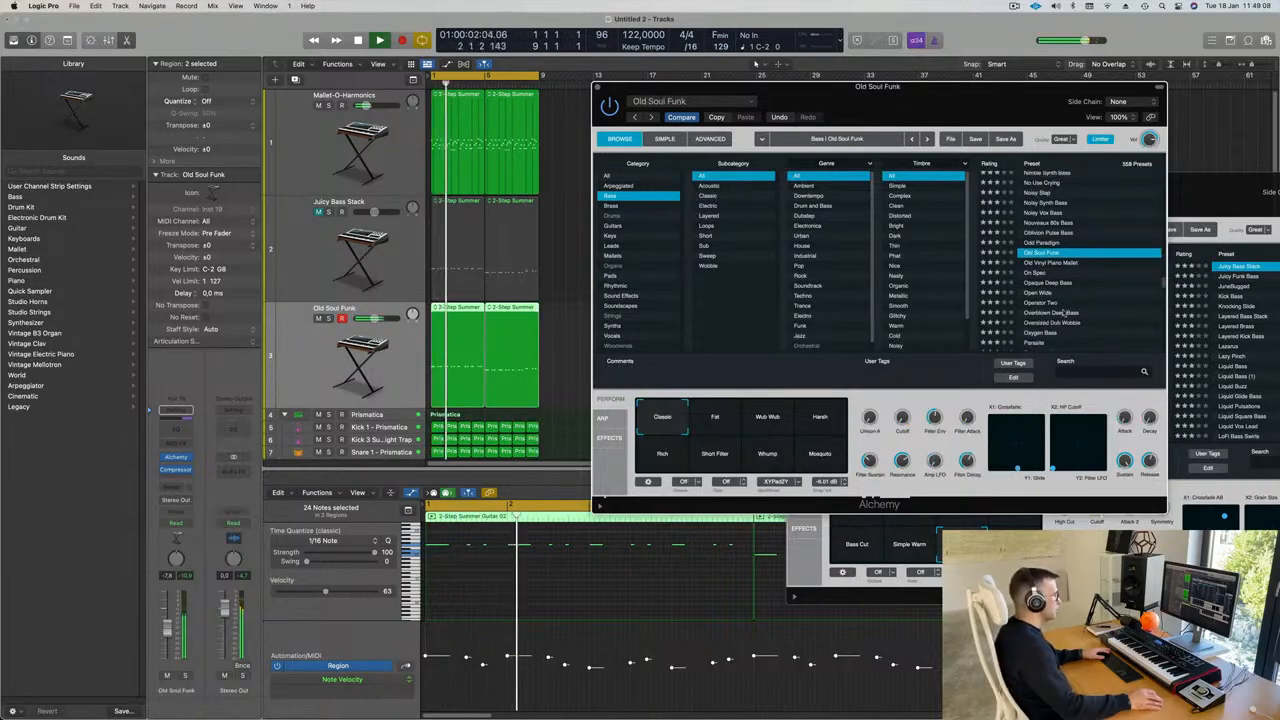
pyautogui.scroll(-2, 1108, 298)
# Compare Old Soul Funk's Short Filter, Whump, Rich and Classic snapshots, choose Fat, and close its Alchemy window
pyautogui.click(738, 424)
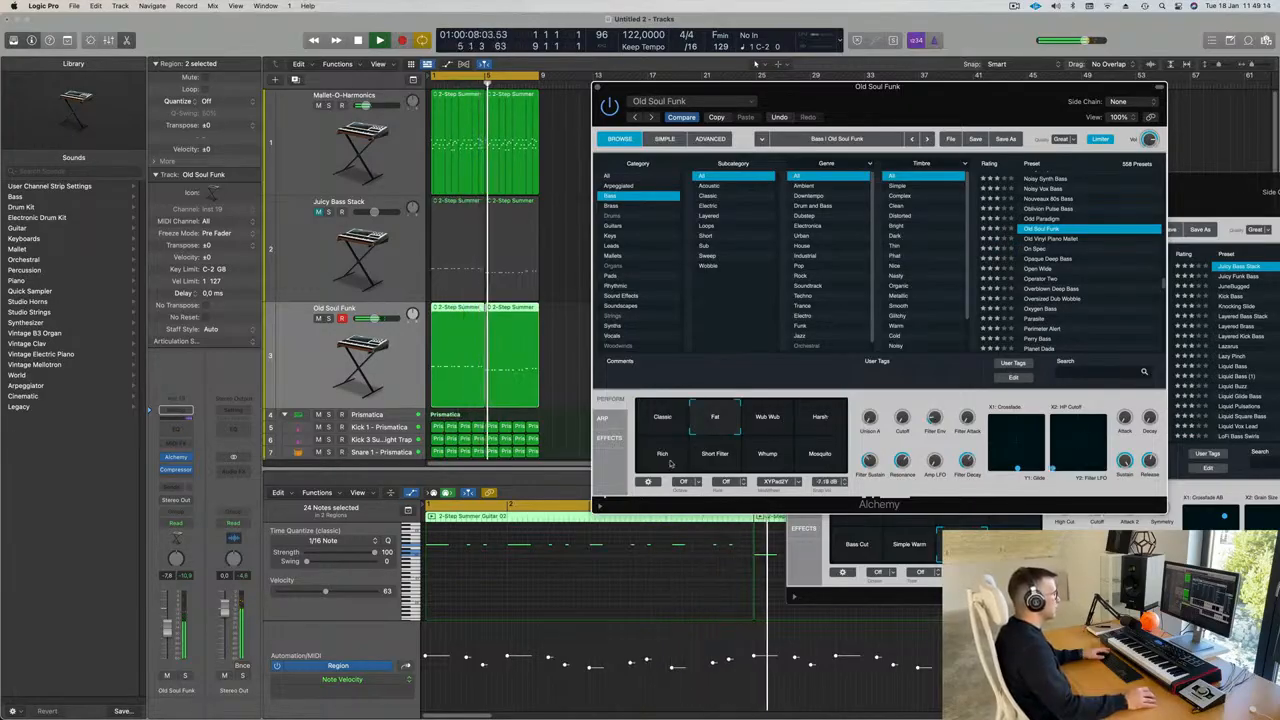
pyautogui.click(724, 459)
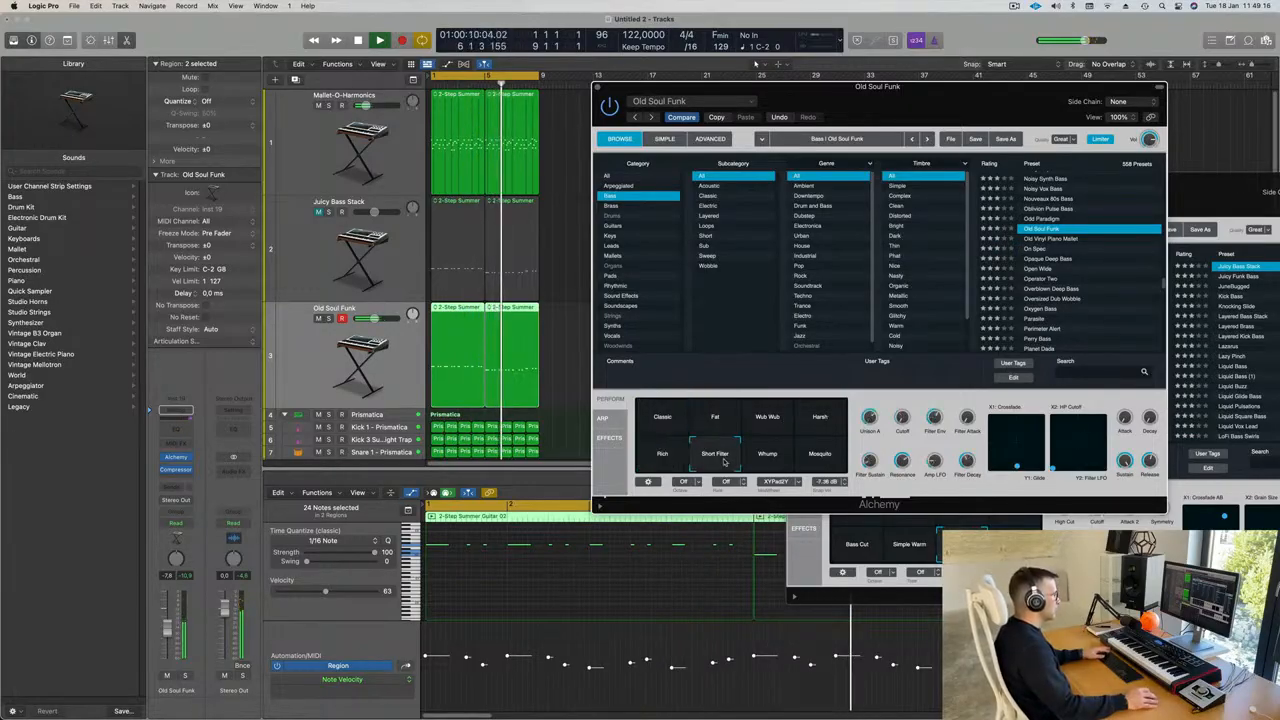
pyautogui.click(768, 455)
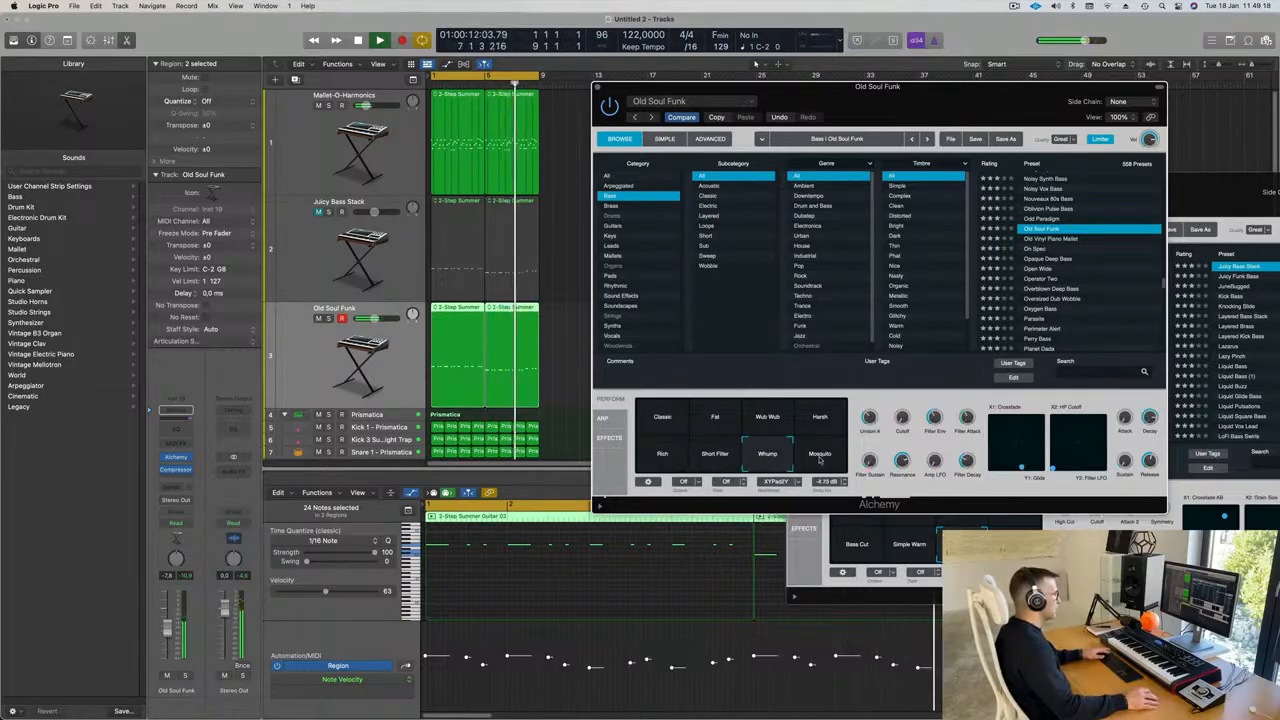
pyautogui.click(657, 462)
pyautogui.click(667, 429)
pyautogui.click(724, 421)
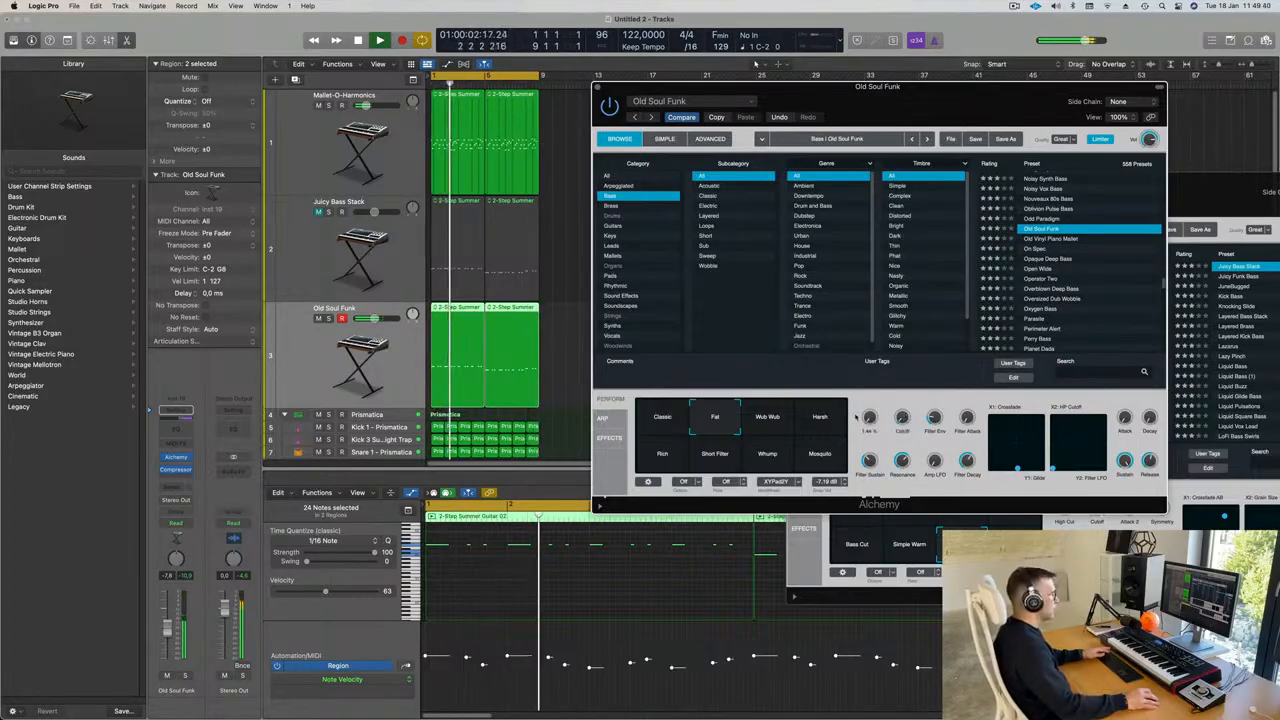
pyautogui.moveTo(895, 107); pyautogui.dragTo(613, 121)
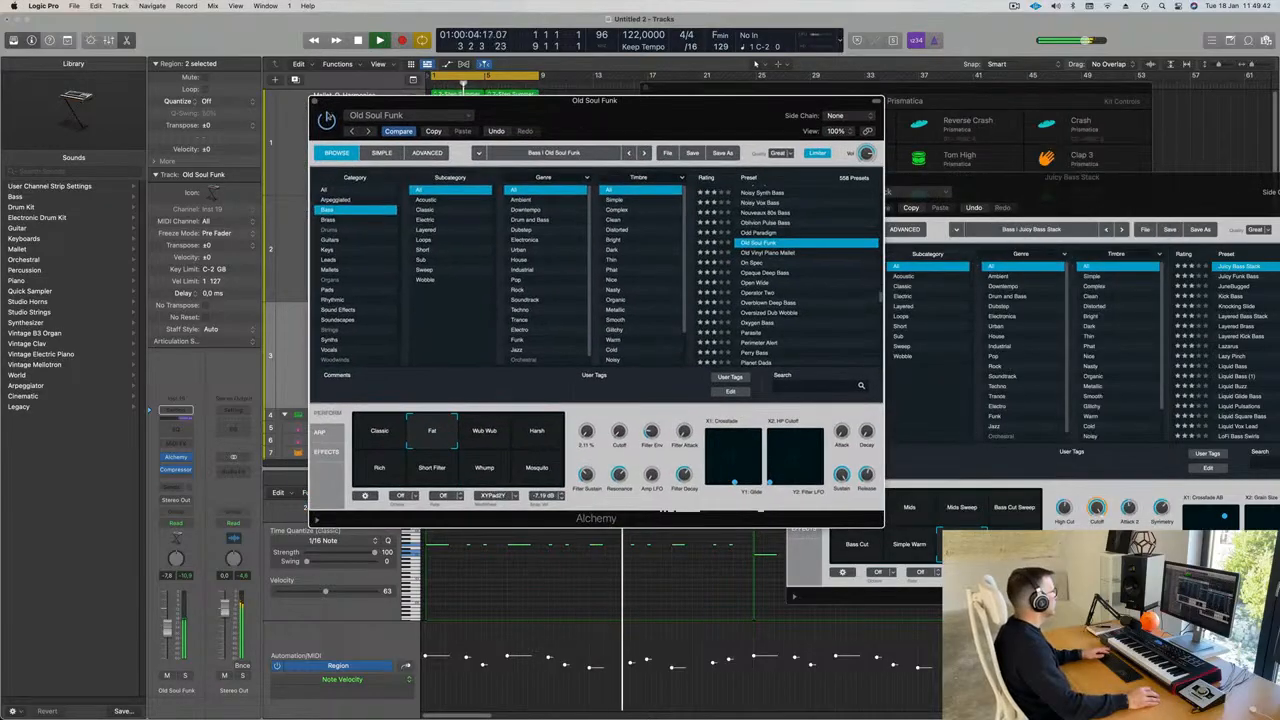
pyautogui.press('super+w')
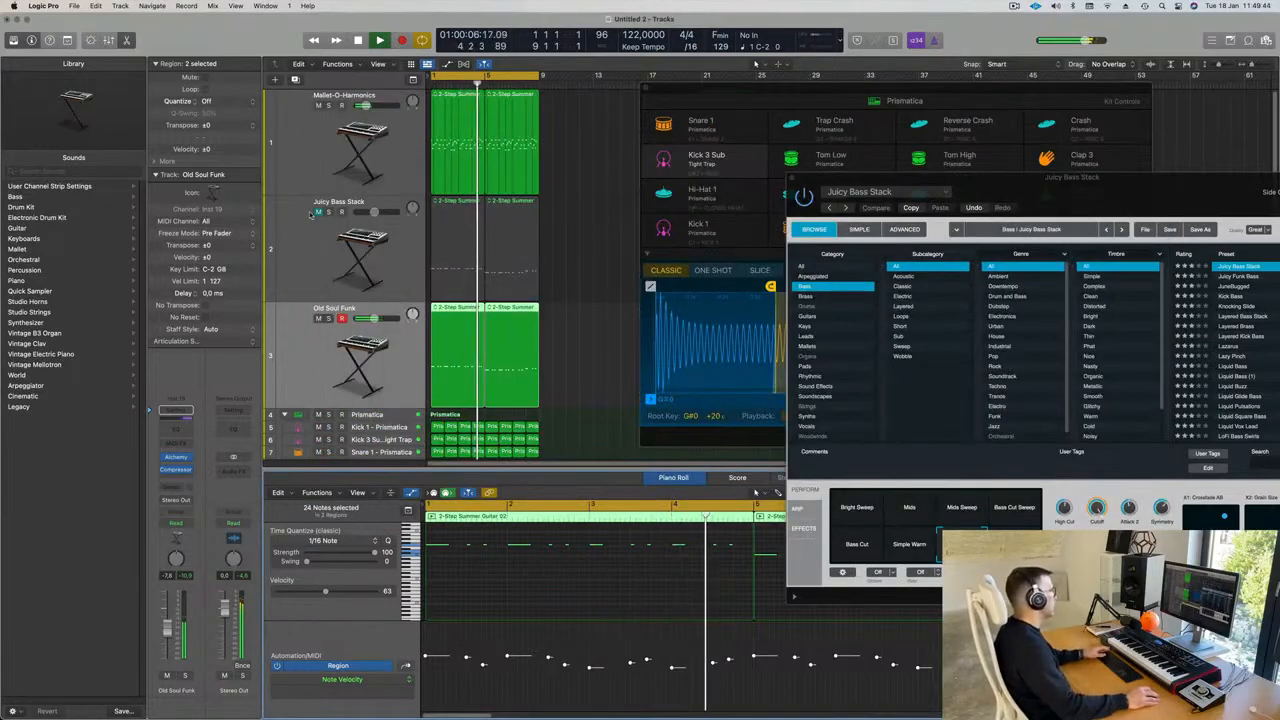
# Unmute the Juicy Bass Stack track, compare it alone and with the other bass, and set its volume to -8.6 dB
pyautogui.press('super+Left')
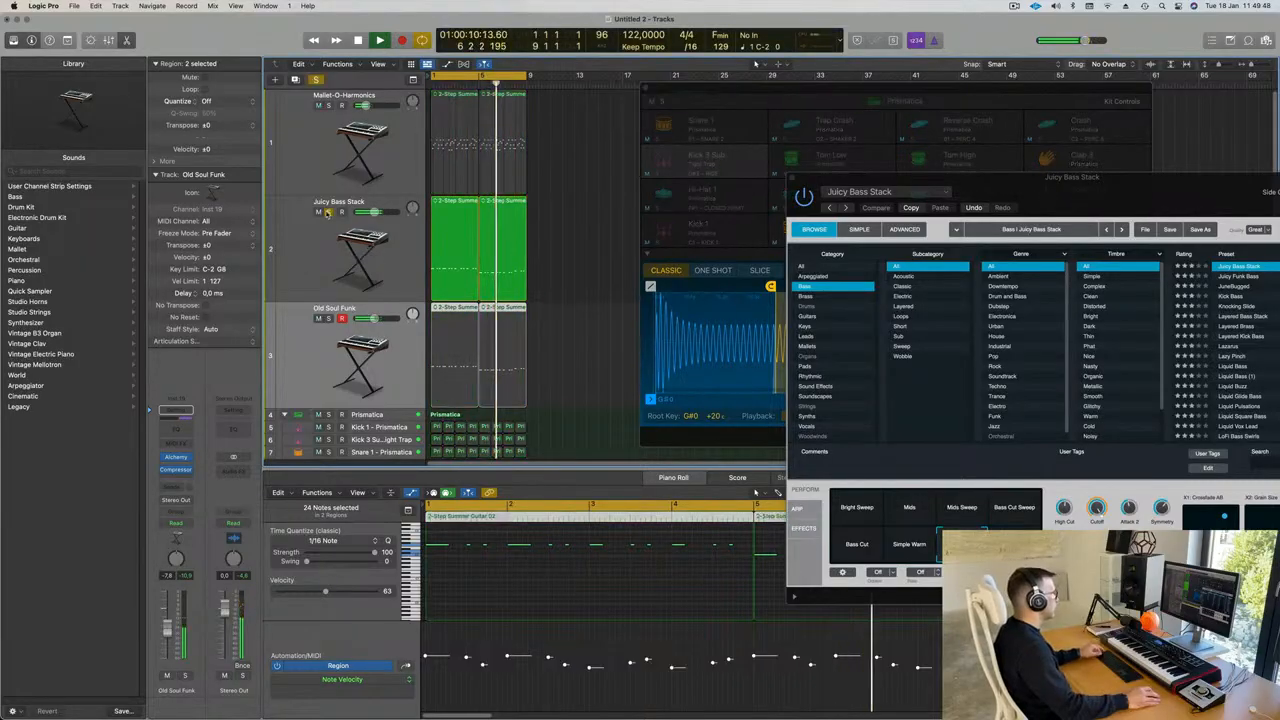
pyautogui.press('super+Left')
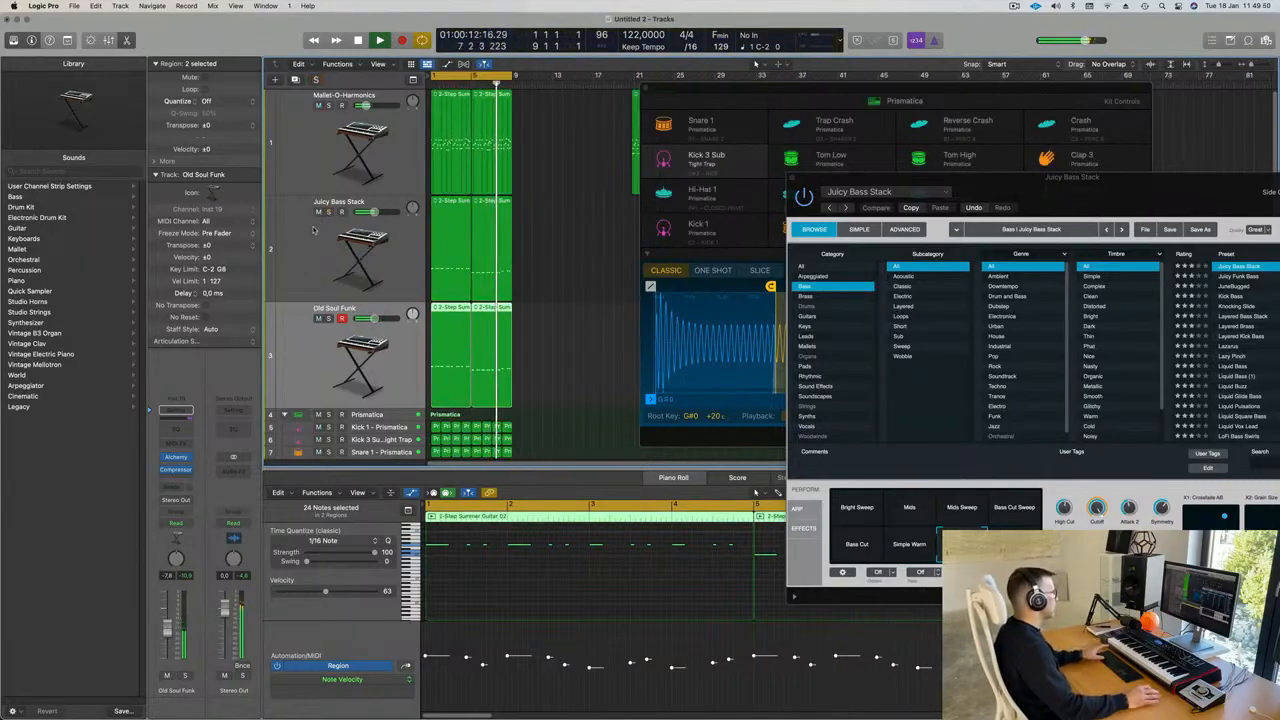
pyautogui.click(310, 242)
pyautogui.press('super+Left')
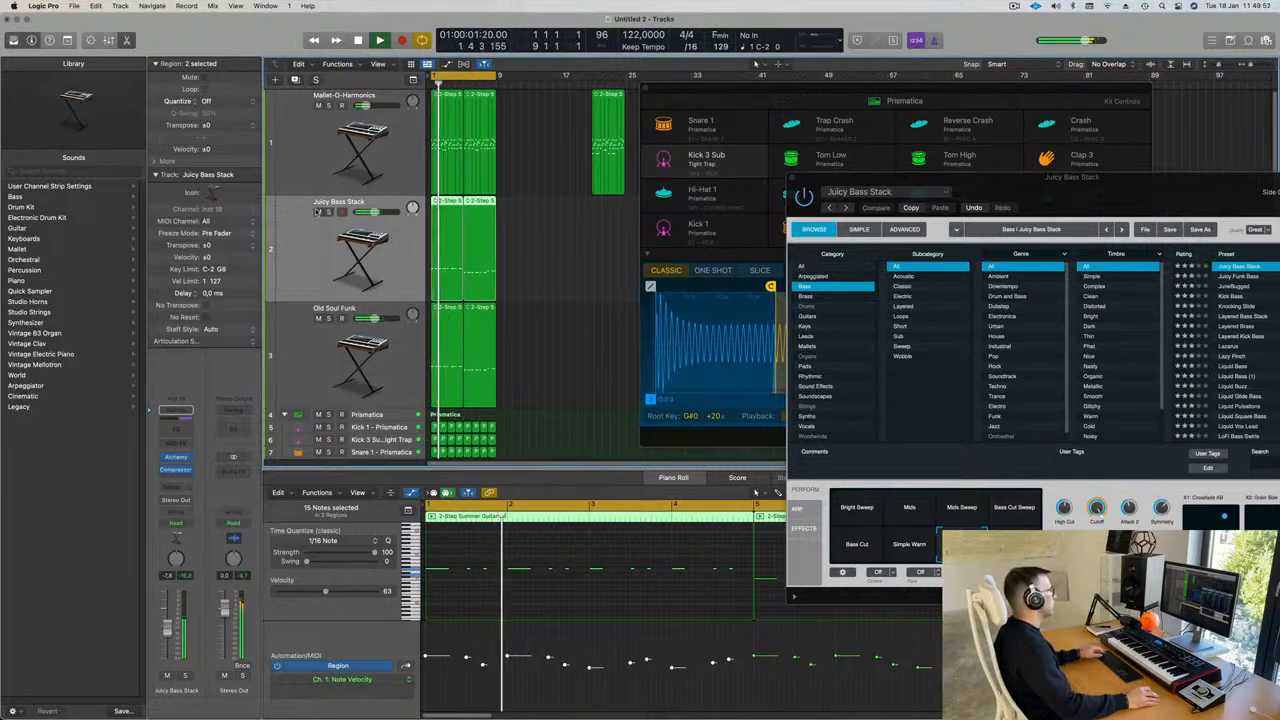
pyautogui.click(318, 212)
pyautogui.click(318, 212)
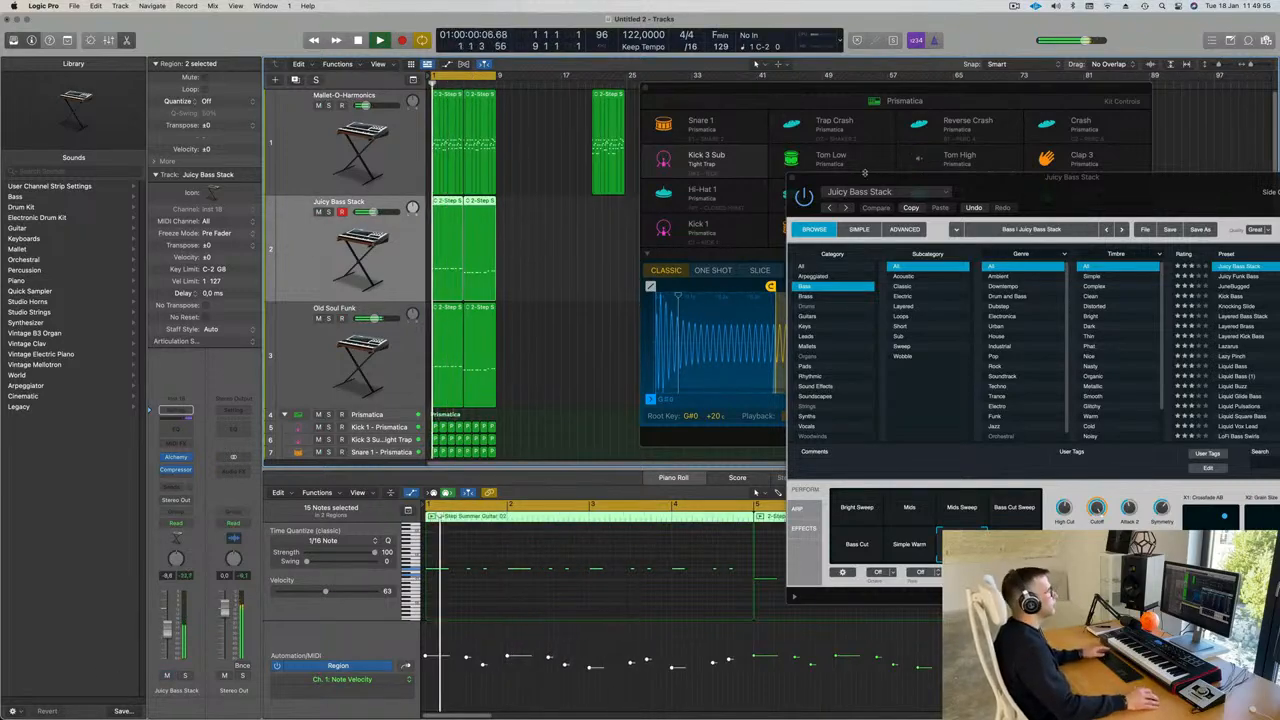
# Close the Juicy Bass Stack and Prismatica plug-in windows
pyautogui.click(792, 180)
pyautogui.moveTo(667, 87); pyautogui.dragTo(647, 97)
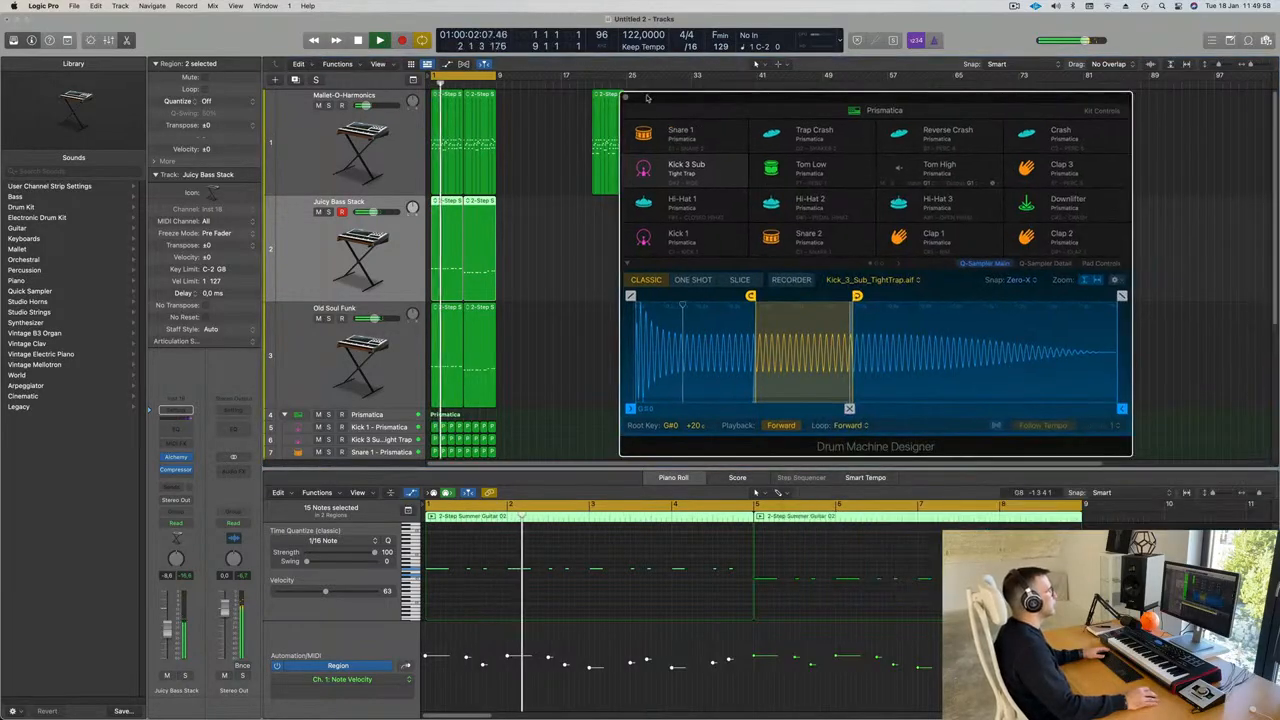
pyautogui.click(625, 97)
# Open Alchemy on the Mallet-O-Harmonics track, set its Cutoff to 100%, and close the plug-in
pyautogui.click(284, 162)
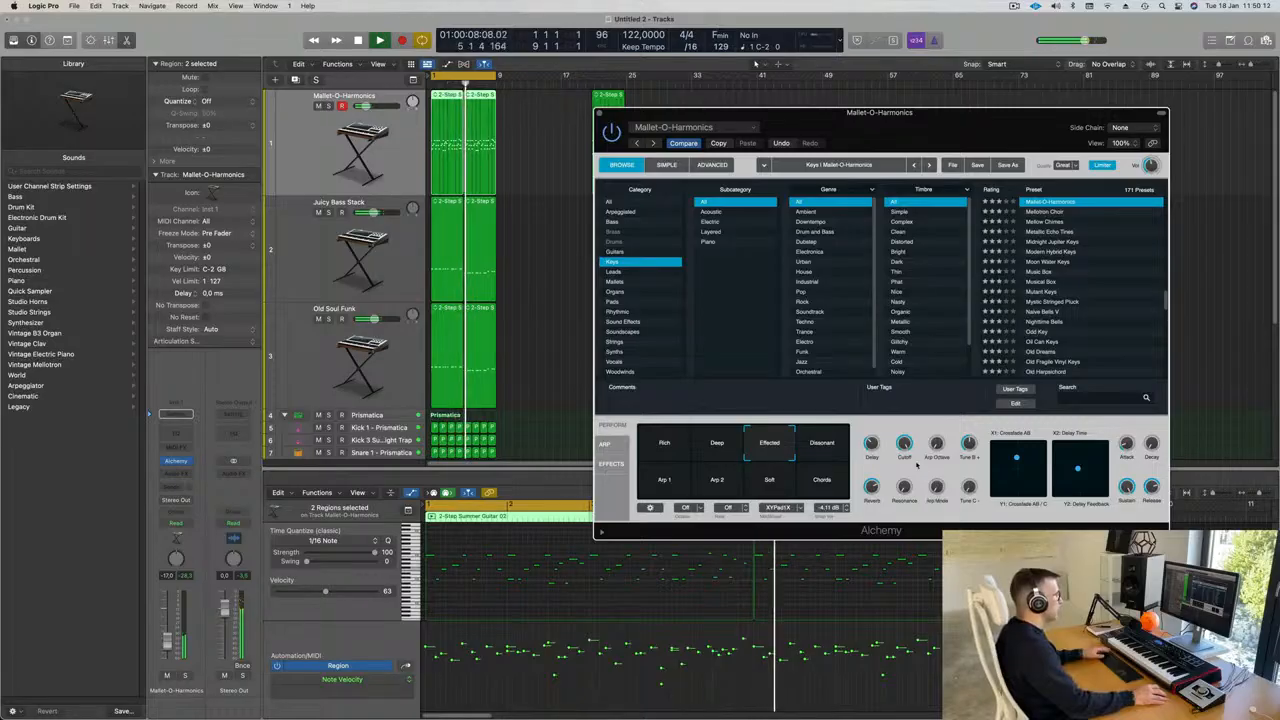
pyautogui.moveTo(949, 137); pyautogui.dragTo(873, 173)
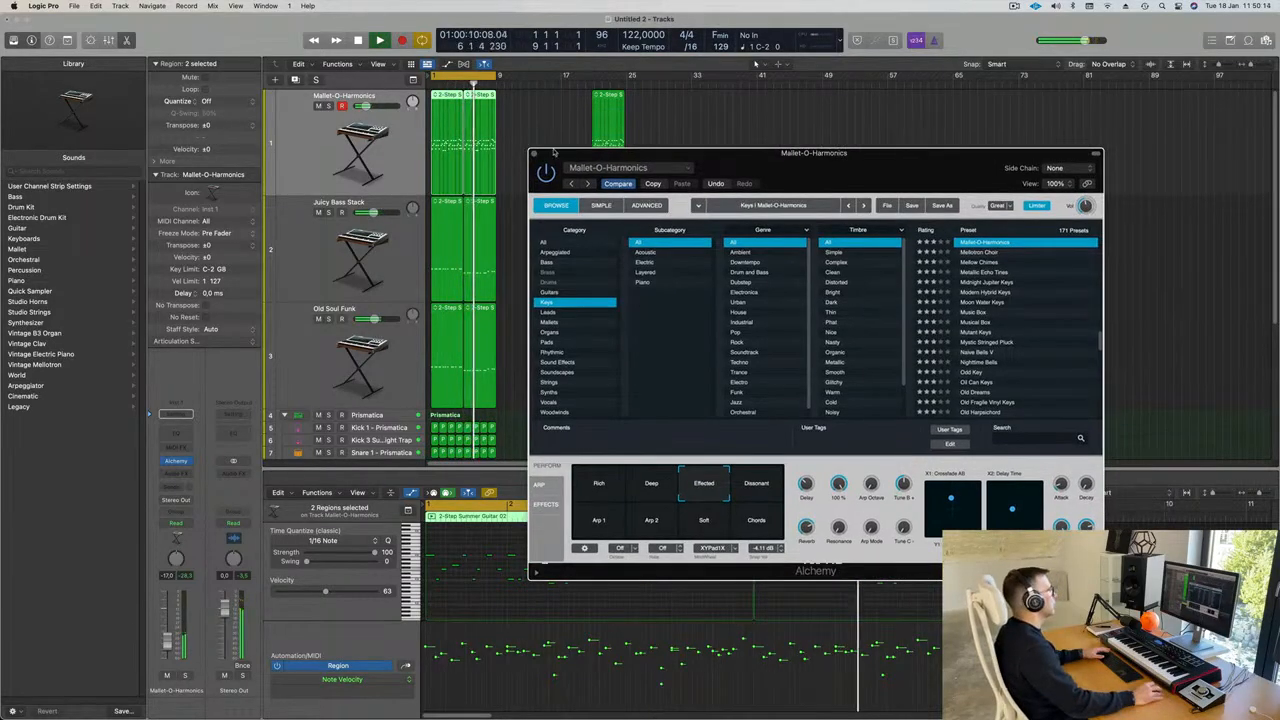
pyautogui.press('super+w')
# Examine the Mallet-O-Harmonics melody regions and the second regions of both bass tracks in the arrangement
pyautogui.click(604, 118)
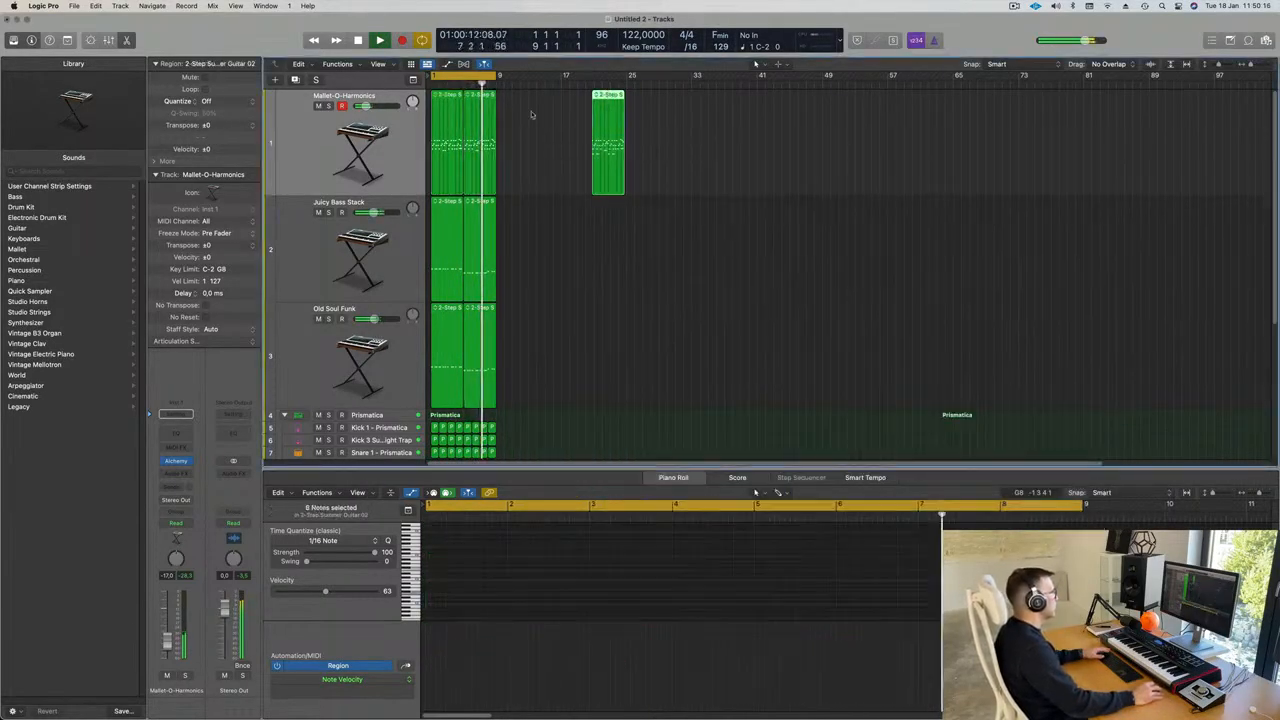
pyautogui.click(447, 120)
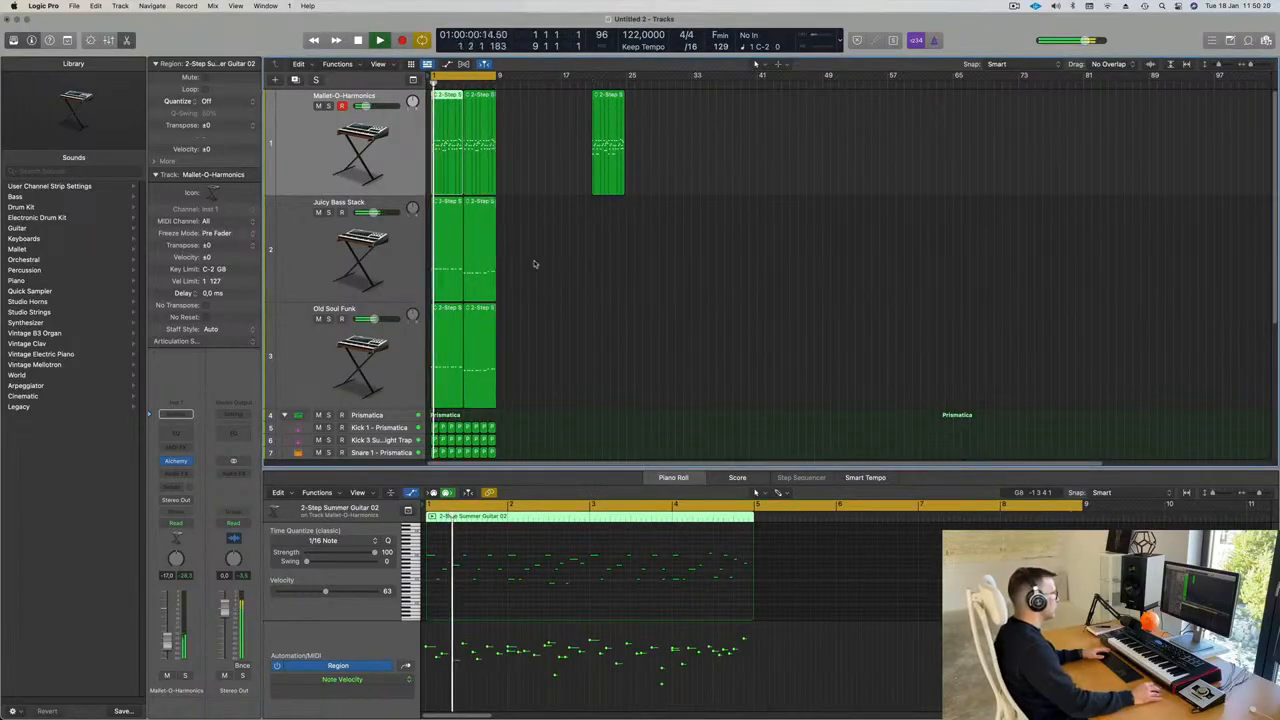
pyautogui.moveTo(541, 271); pyautogui.dragTo(486, 345)
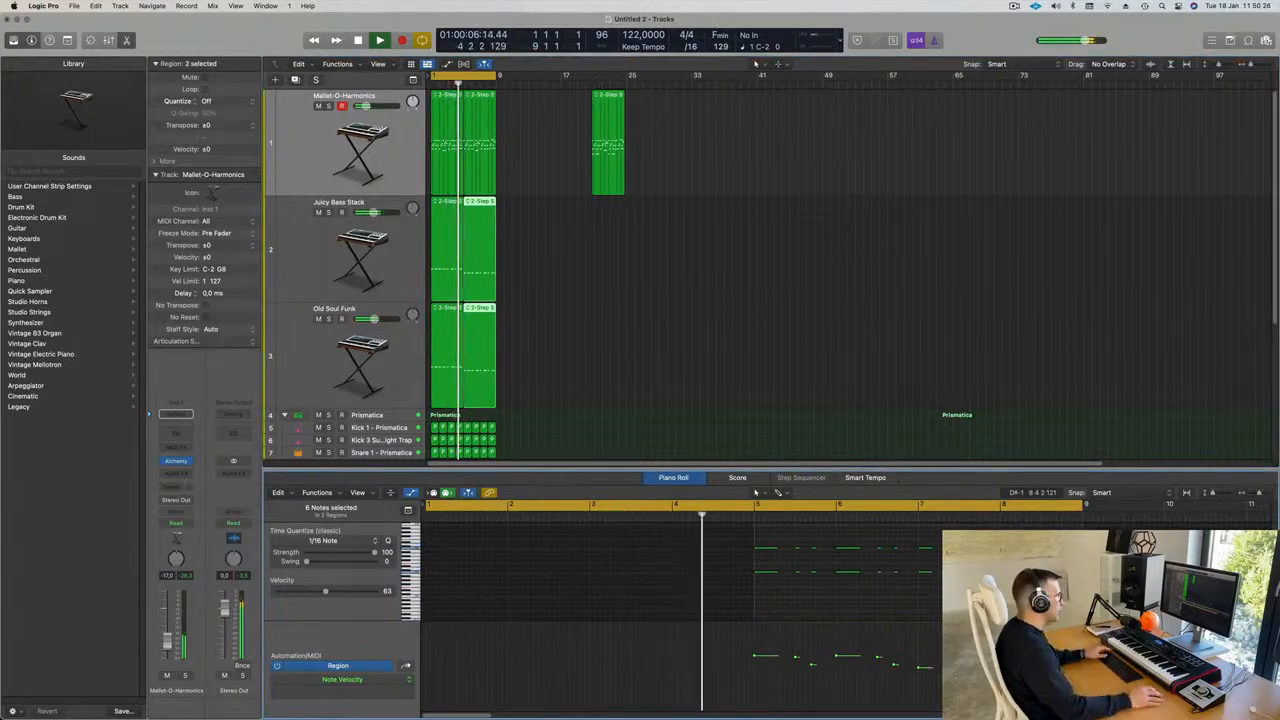
pyautogui.click(566, 325)
pyautogui.scroll(10, 583, 322)
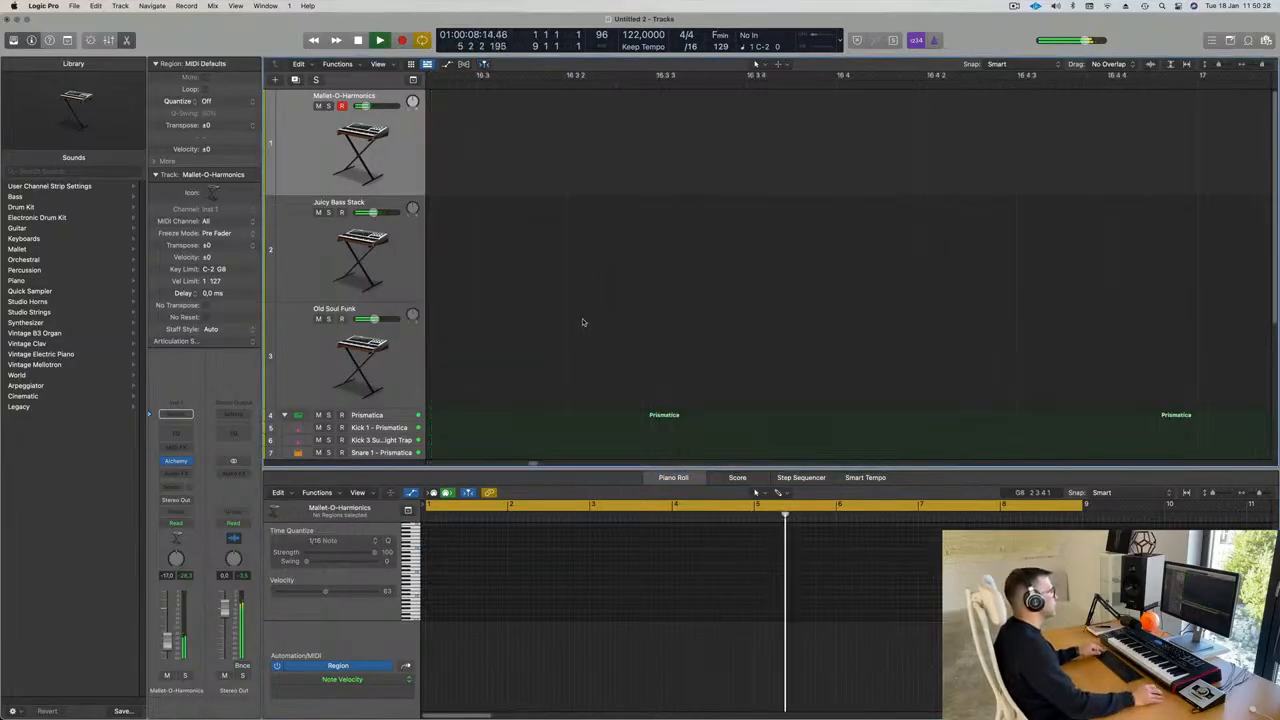
pyautogui.scroll(-5, 551, 260)
pyautogui.hscroll(-5, 571, 251)
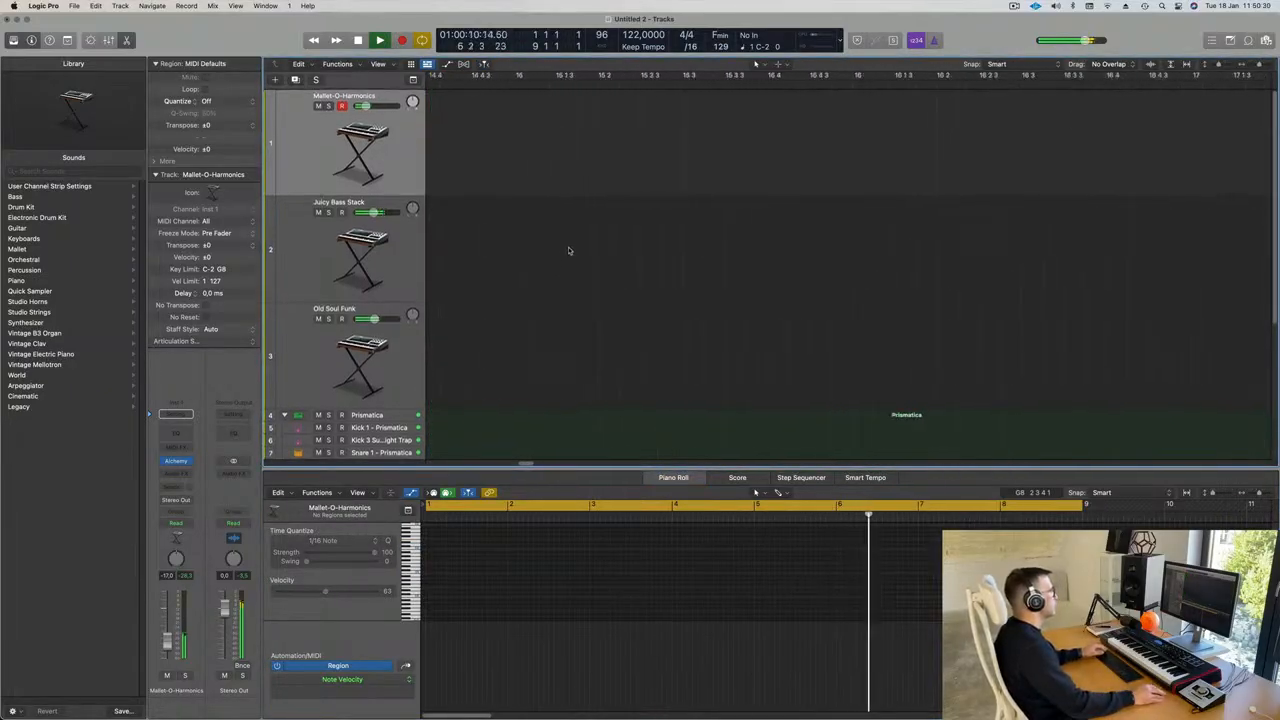
pyautogui.press('z')
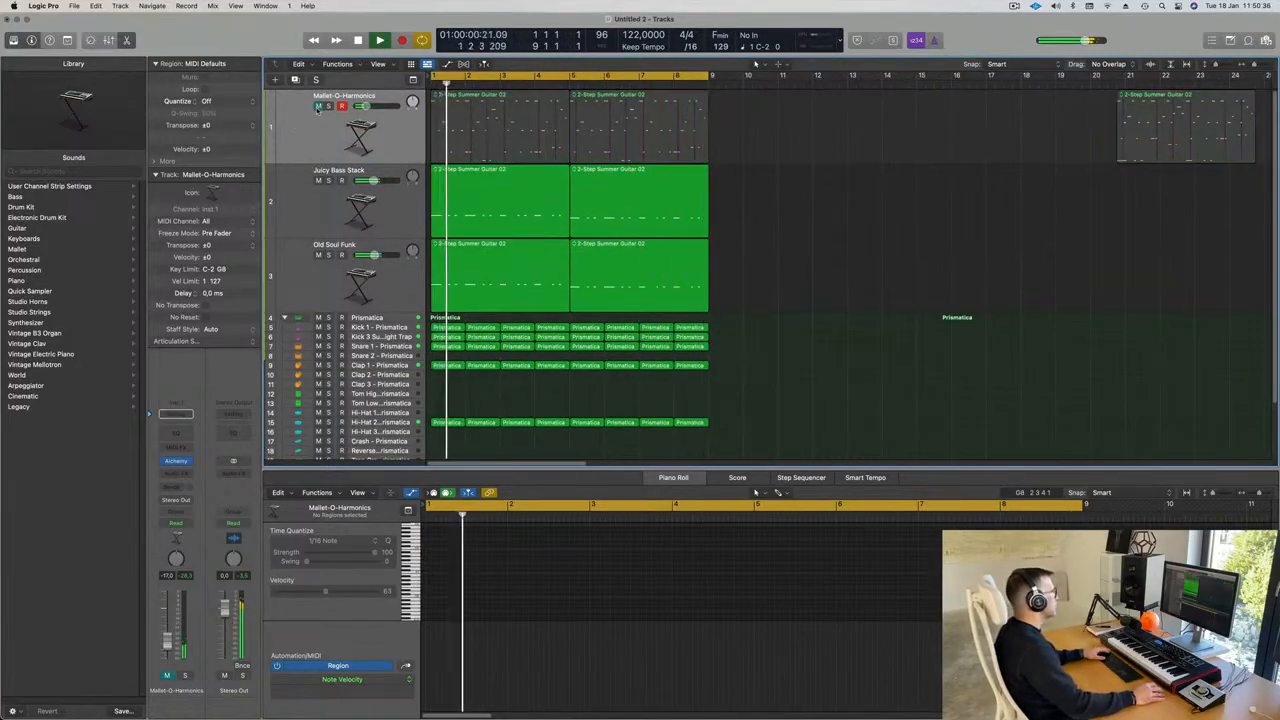
# Duplicate the Mallet-O-Harmonics track and copy its first four-bar region onto the new track
pyautogui.press('space')
pyautogui.click(290, 133)
pyautogui.press('space')
pyautogui.press('space')
pyautogui.click(279, 131)
pyautogui.click(295, 79)
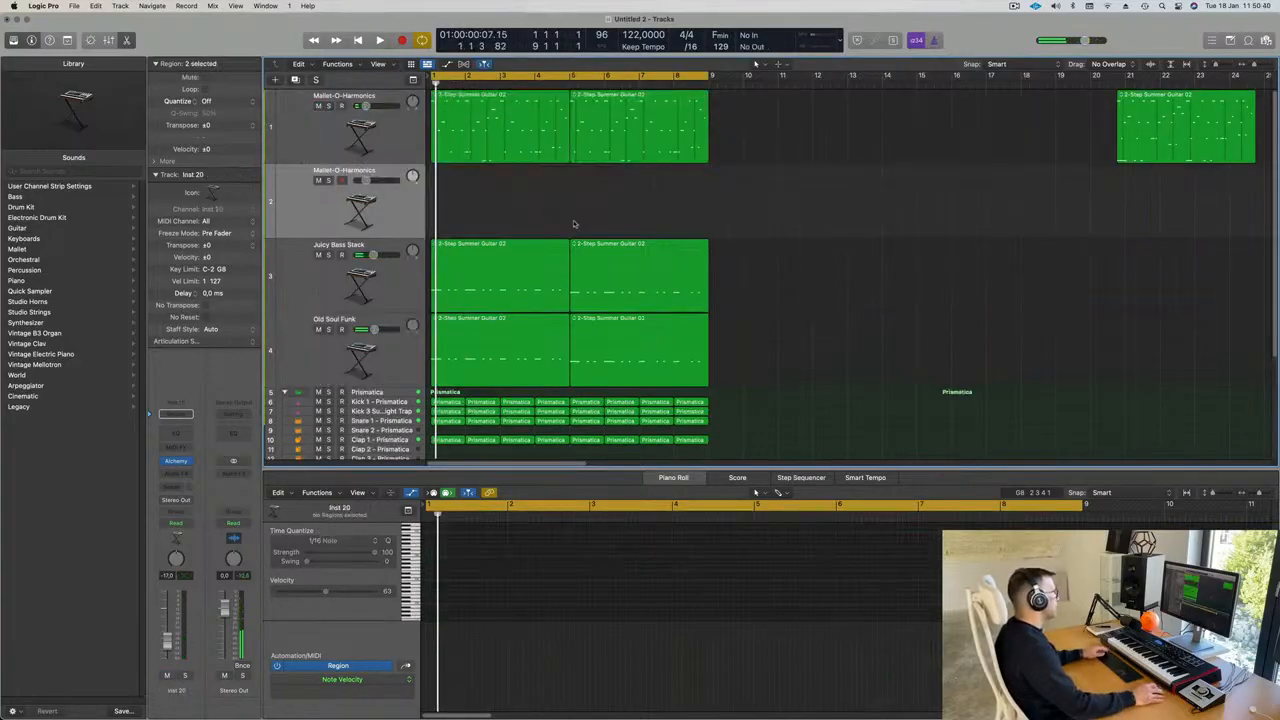
pyautogui.moveTo(487, 128); pyautogui.dragTo(481, 205)
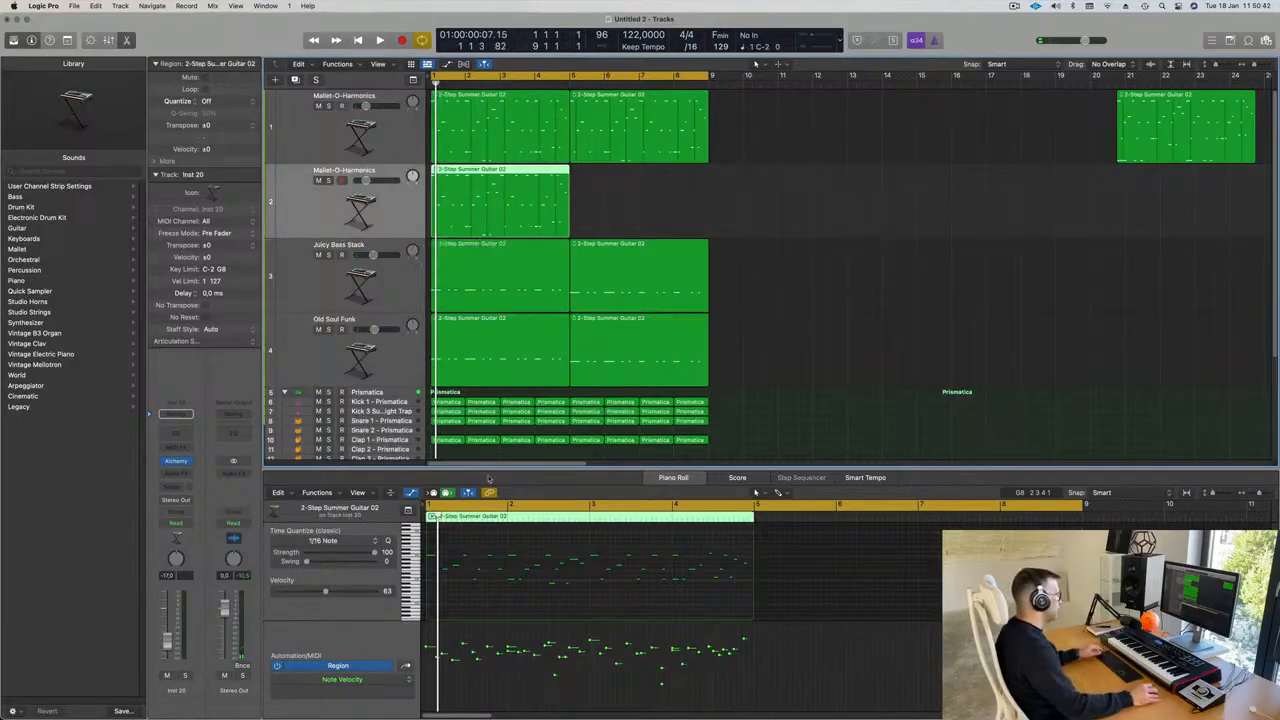
# Play the copied melody region and delete its notes in the second half of bar 1
pyautogui.press('space')
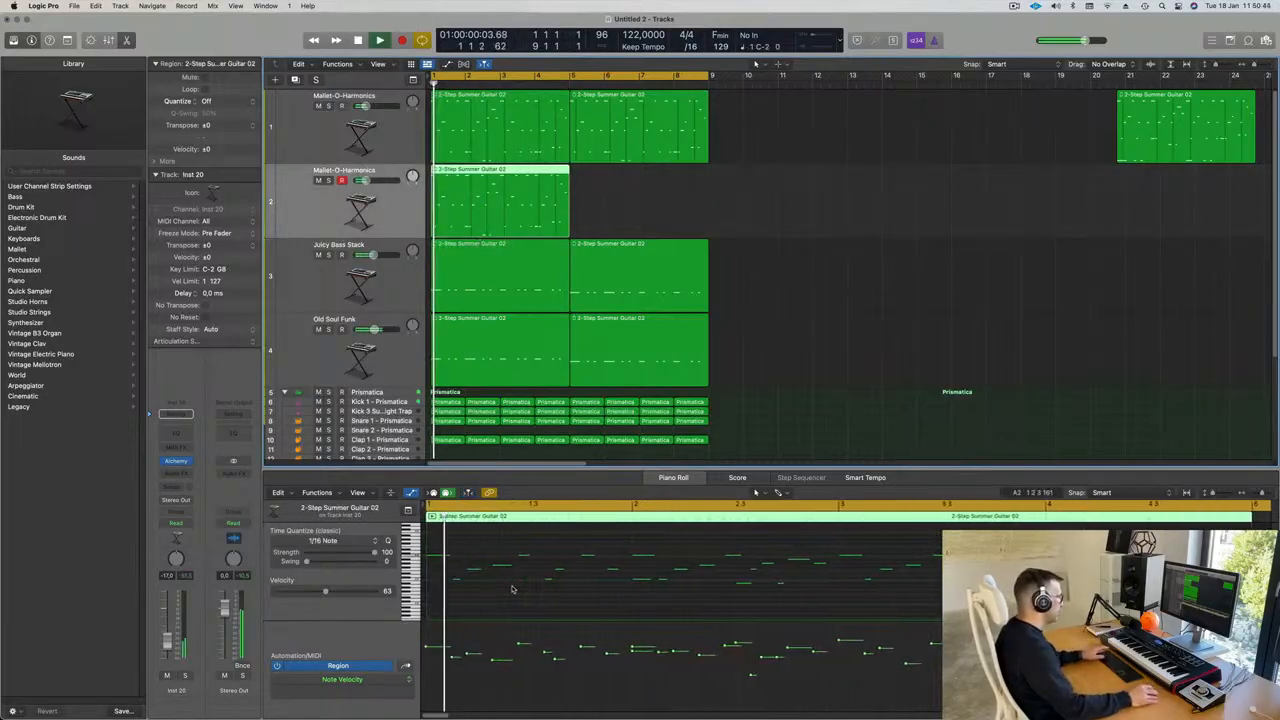
pyautogui.press('space')
pyautogui.press('space')
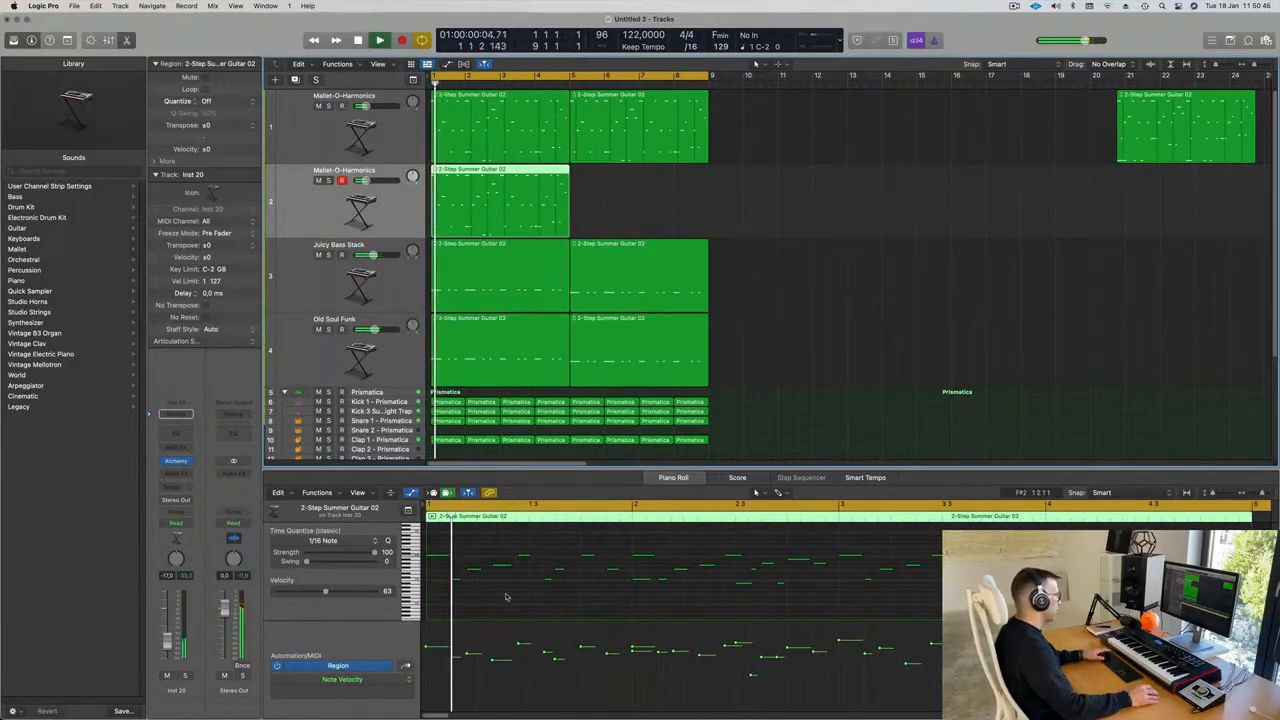
pyautogui.moveTo(521, 546); pyautogui.dragTo(614, 593)
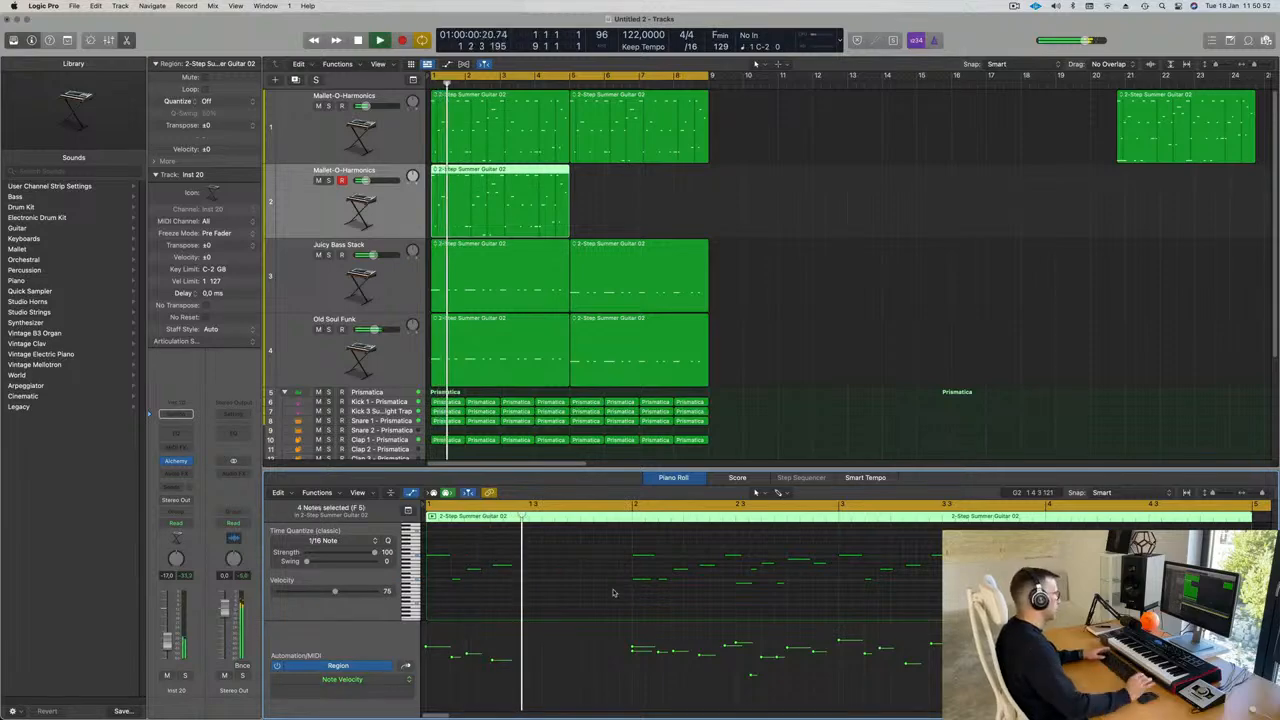
# Delete the five notes in the second half of bar 2 in the copied melody region
pyautogui.scroll(-5, 572, 597)
pyautogui.scroll(2, 590, 589)
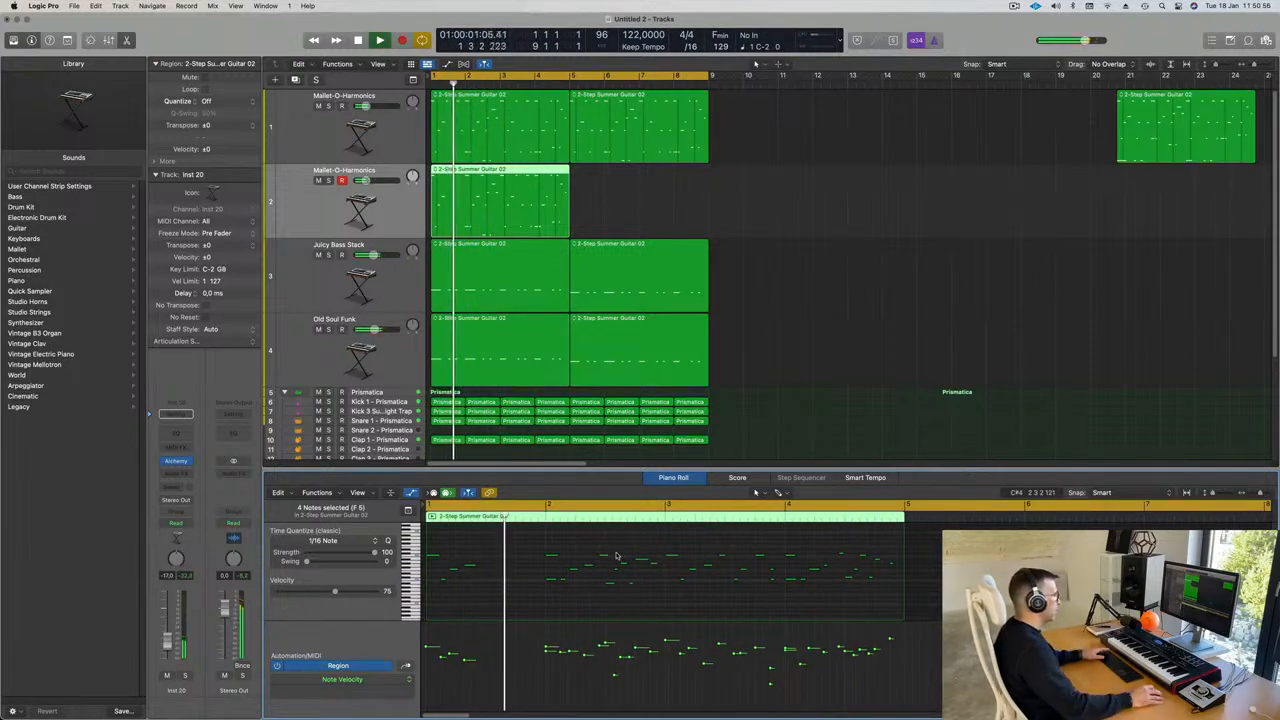
pyautogui.moveTo(661, 598); pyautogui.dragTo(661, 598)
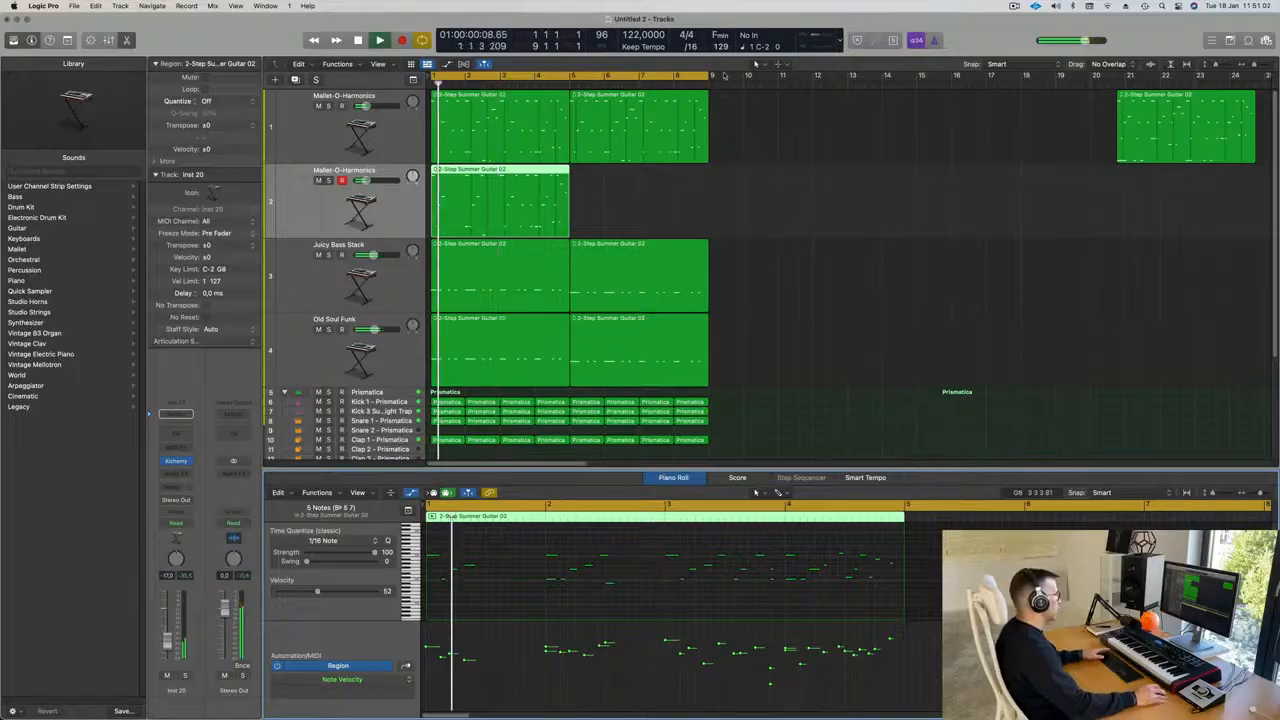
# Mute the original Mallet-O-Harmonics track, set the copied track's volume to -8.4 dB, and play it from the beginning
pyautogui.click(319, 106)
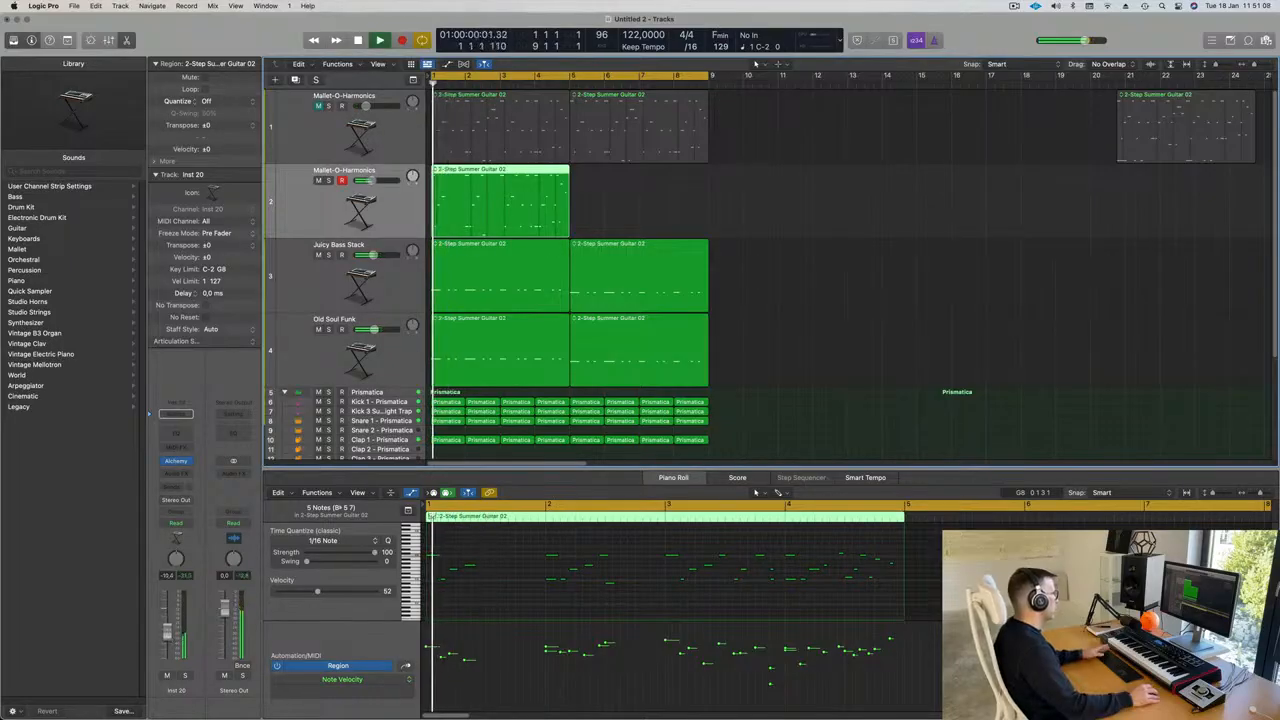
pyautogui.scroll(-2, 504, 600)
pyautogui.scroll(2, 583, 600)
pyautogui.scroll(-2, 592, 600)
pyautogui.press('Return')
pyautogui.moveTo(612, 574); pyautogui.dragTo(588, 590)
pyautogui.press('space')
pyautogui.press('Return')
pyautogui.press('space')
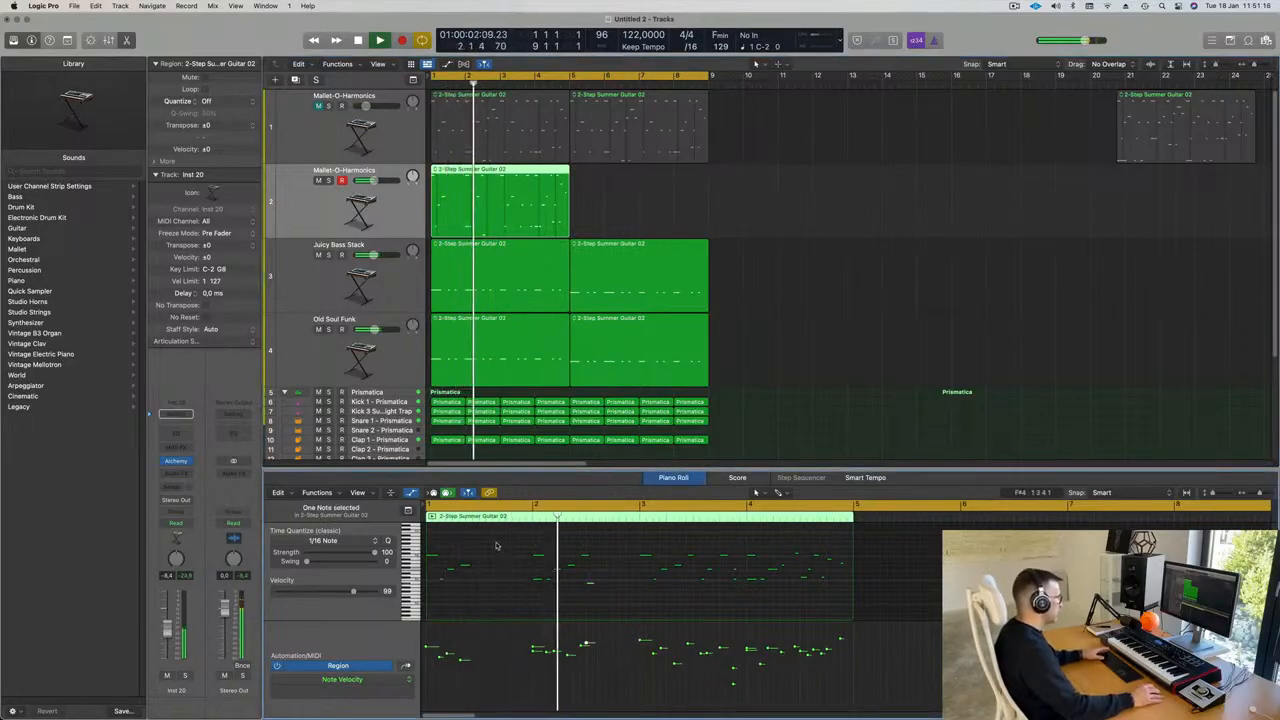
# Thin out the chord at the start of bar 2 in the copied melody and play the result
pyautogui.moveTo(518, 547); pyautogui.dragTo(537, 561)
pyautogui.press('Return')
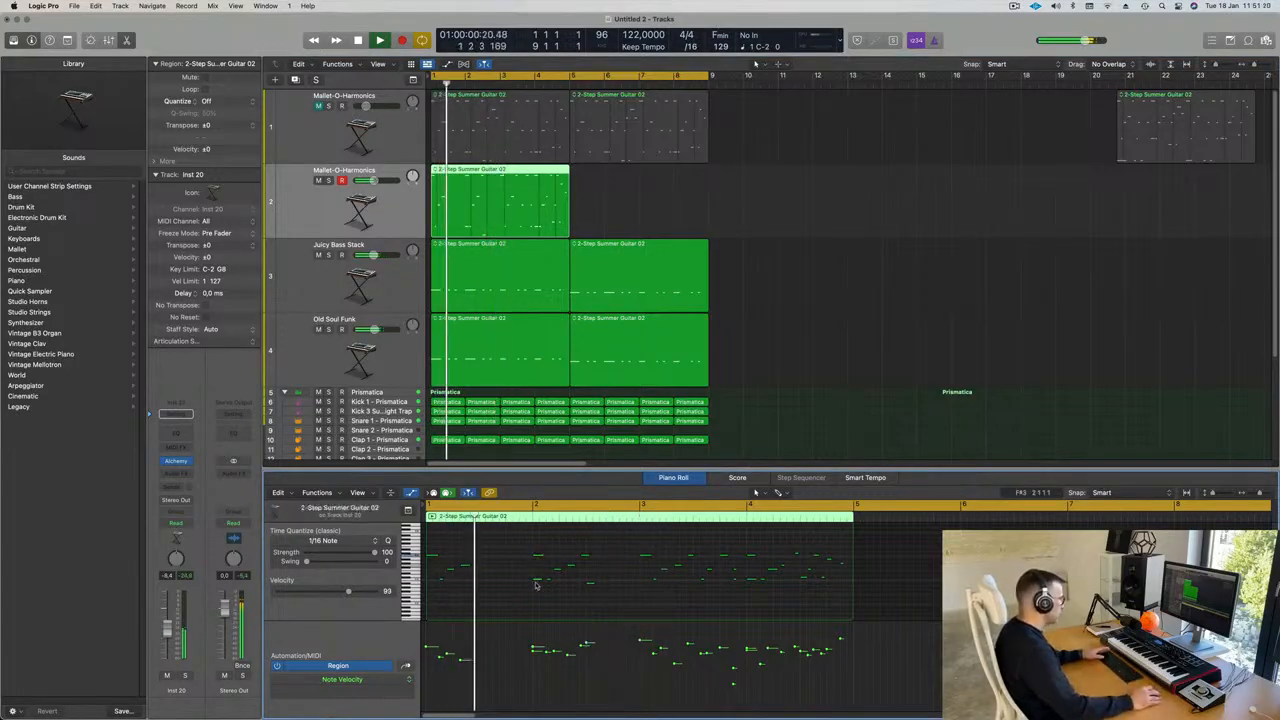
pyautogui.press('Return')
pyautogui.scroll(2, 546, 594)
pyautogui.scroll(-3, 593, 598)
pyautogui.scroll(-2, 590, 598)
pyautogui.scroll(2, 585, 600)
pyautogui.scroll(1, 607, 592)
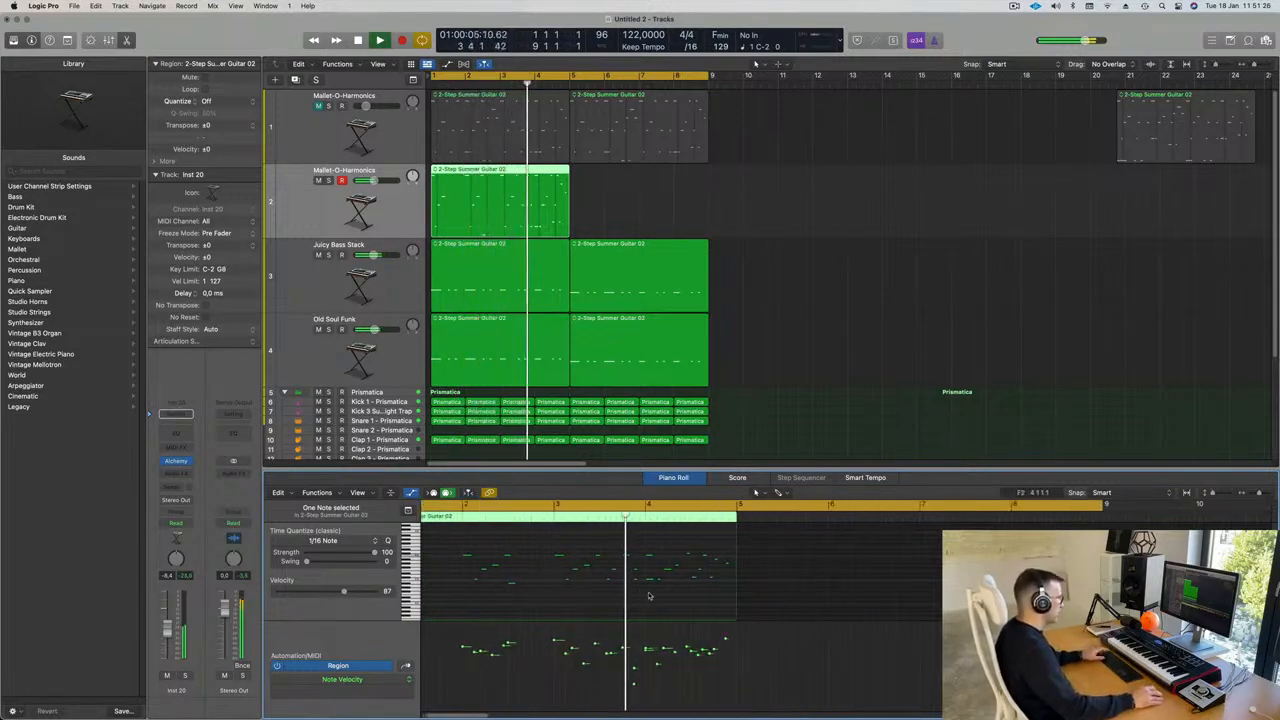
# Replay the copied melody and delete the four notes in the second half of bar 3
pyautogui.press('Return')
pyautogui.scroll(-1, 605, 584)
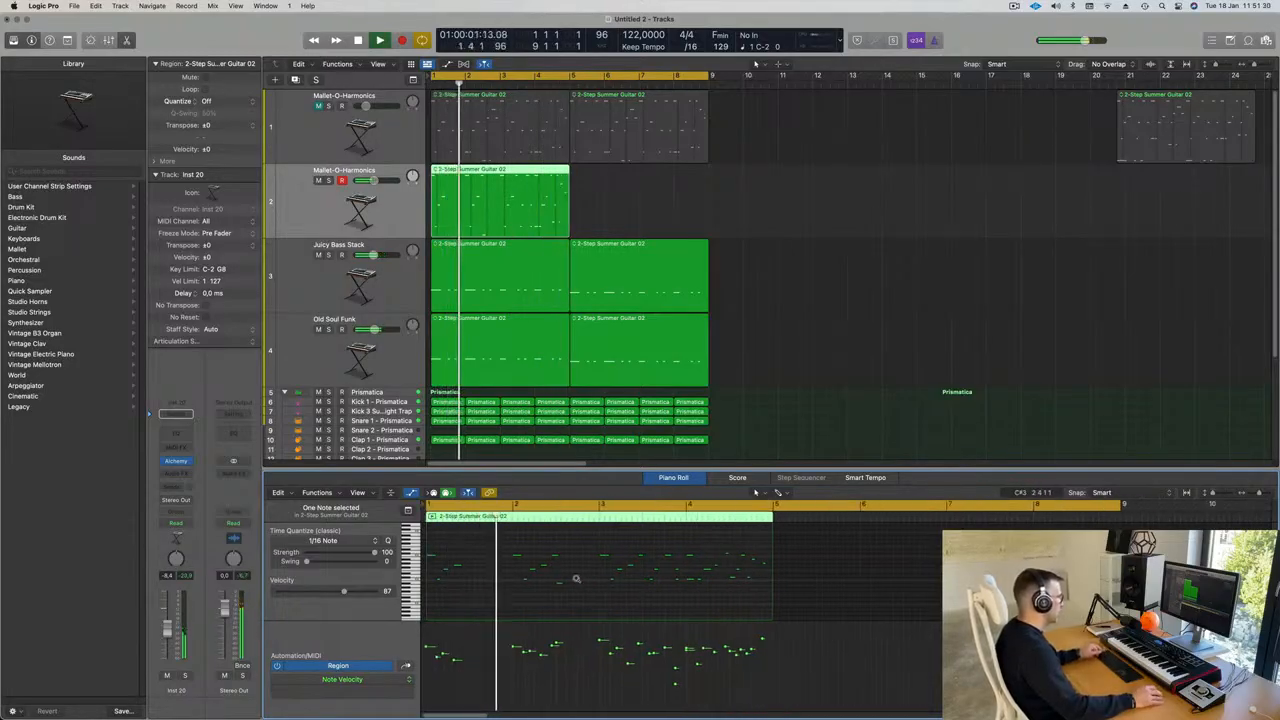
pyautogui.scroll(1, 605, 582)
pyautogui.scroll(-1, 610, 583)
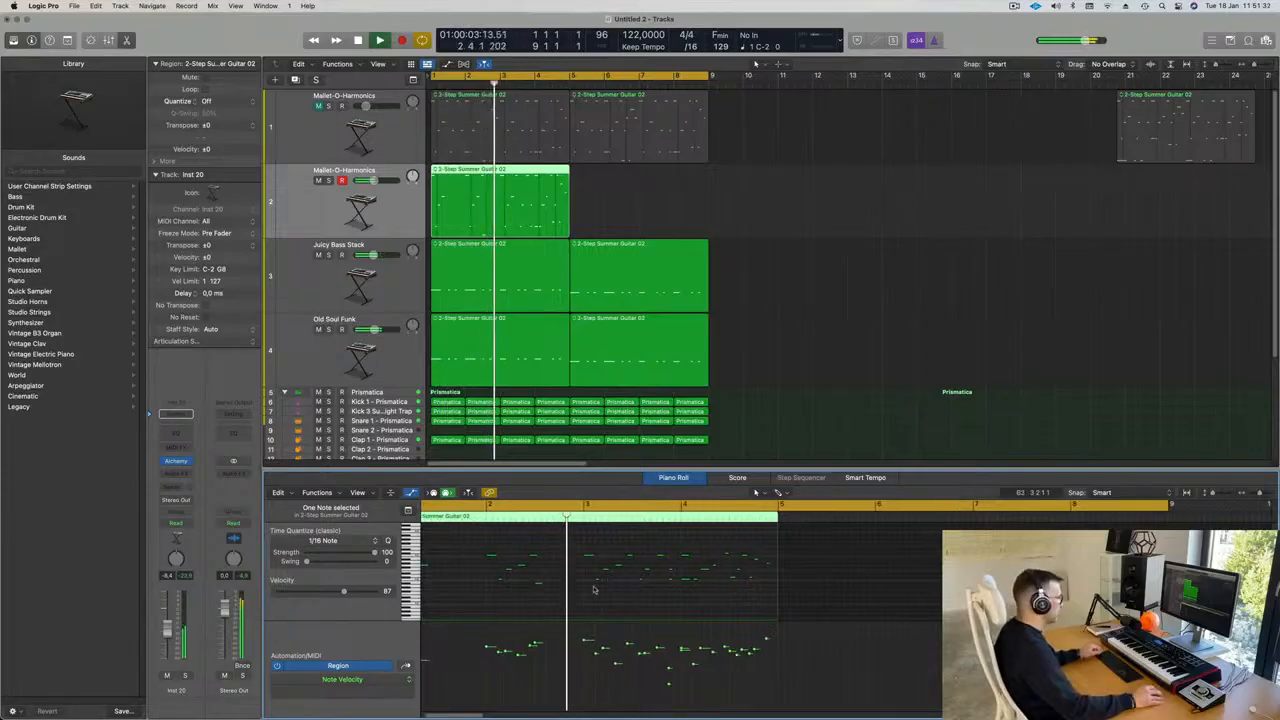
pyautogui.press('space')
pyautogui.press('space')
pyautogui.scroll(1, 655, 568)
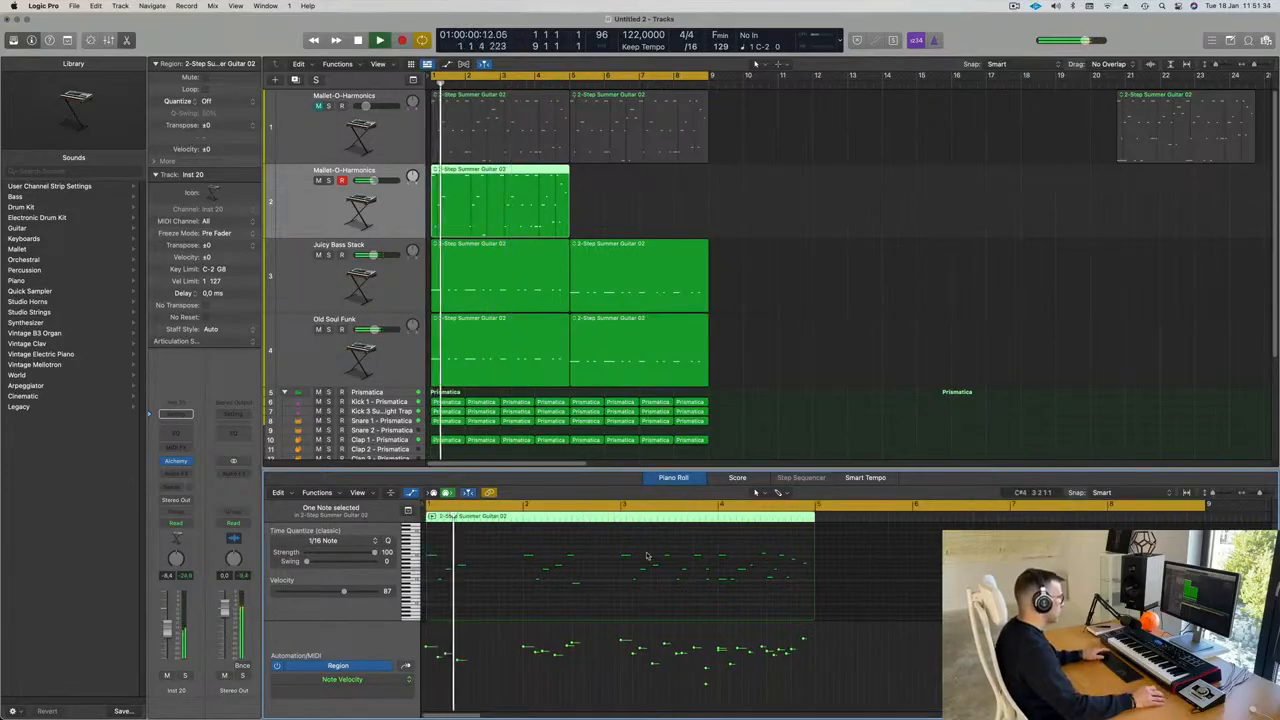
pyautogui.moveTo(681, 548); pyautogui.dragTo(712, 594)
pyautogui.press('BackSpace')
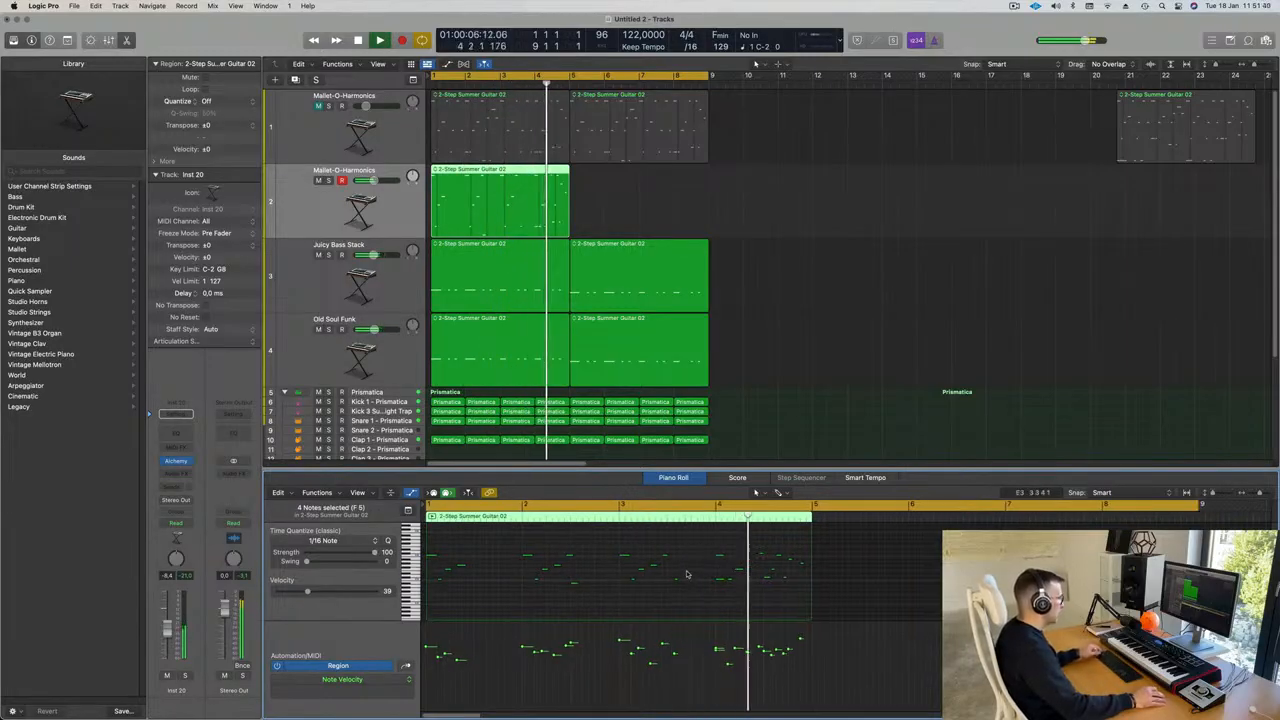
# Copy the thinned-out melody region to bar 5 on the same track
pyautogui.hscroll(2, 687, 575)
pyautogui.scroll(-1, 655, 574)
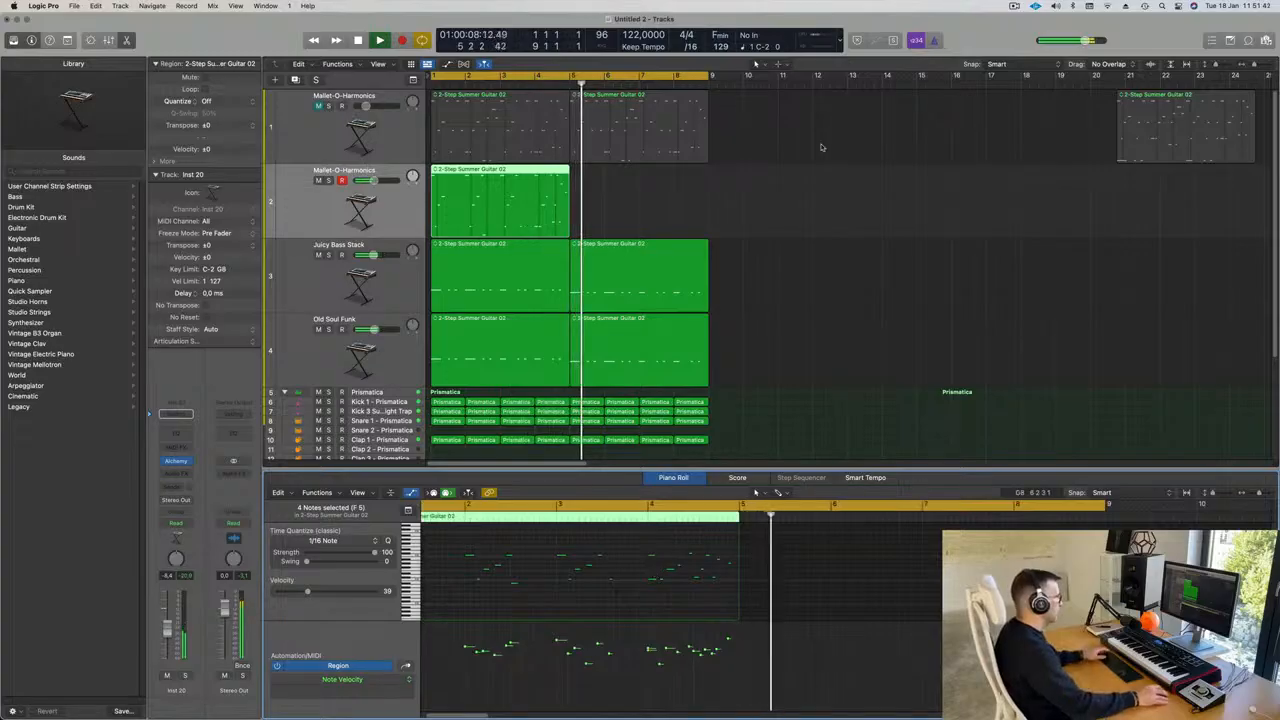
pyautogui.moveTo(506, 180); pyautogui.dragTo(642, 180)
pyautogui.scroll(-1, 495, 202)
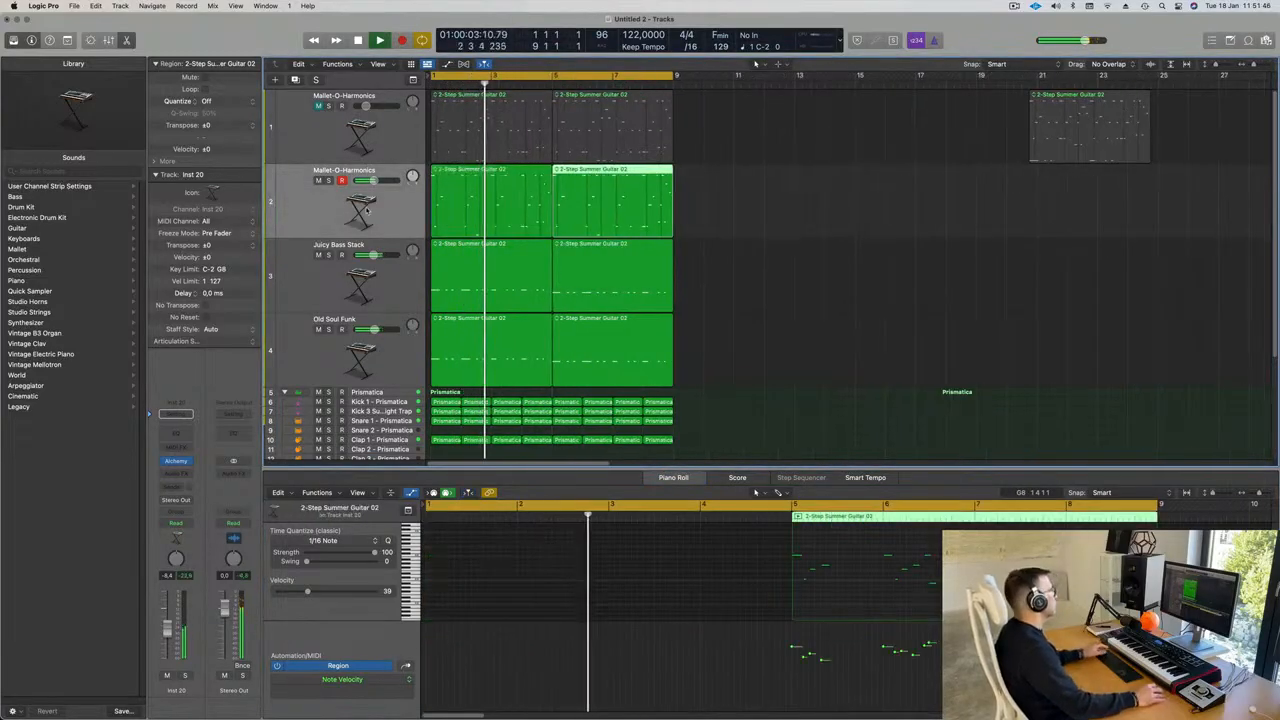
# Play the thinned-out melody over all eight bars and examine its notes and the second regions of both bass tracks
pyautogui.click(326, 206)
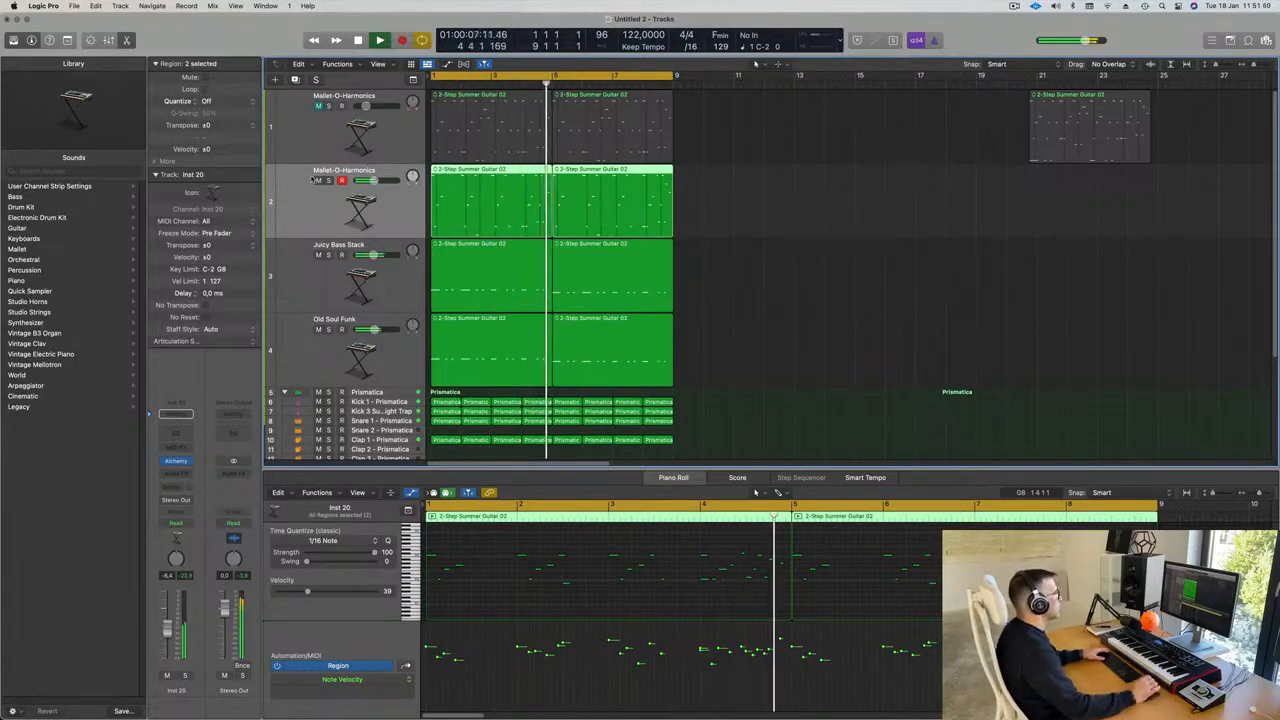
pyautogui.scroll(-1, 312, 198)
pyautogui.scroll(-1, 307, 210)
pyautogui.scroll(-3, 307, 210)
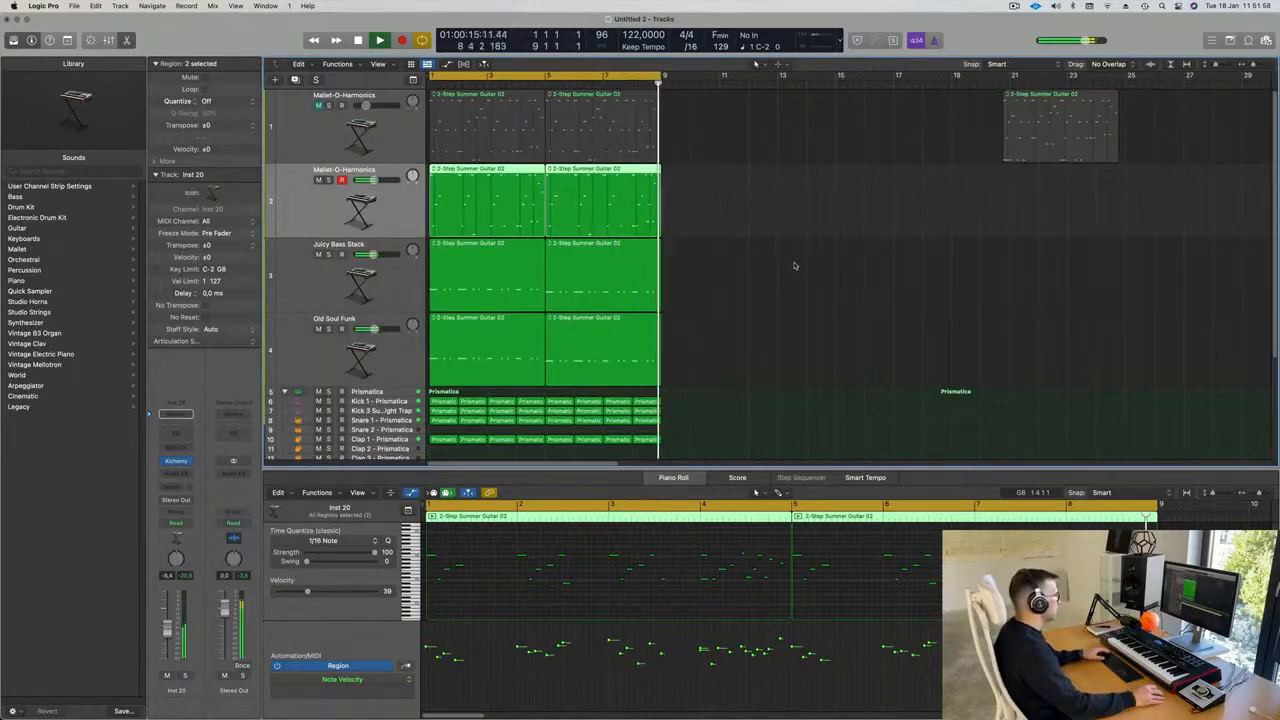
pyautogui.moveTo(748, 292); pyautogui.dragTo(620, 335)
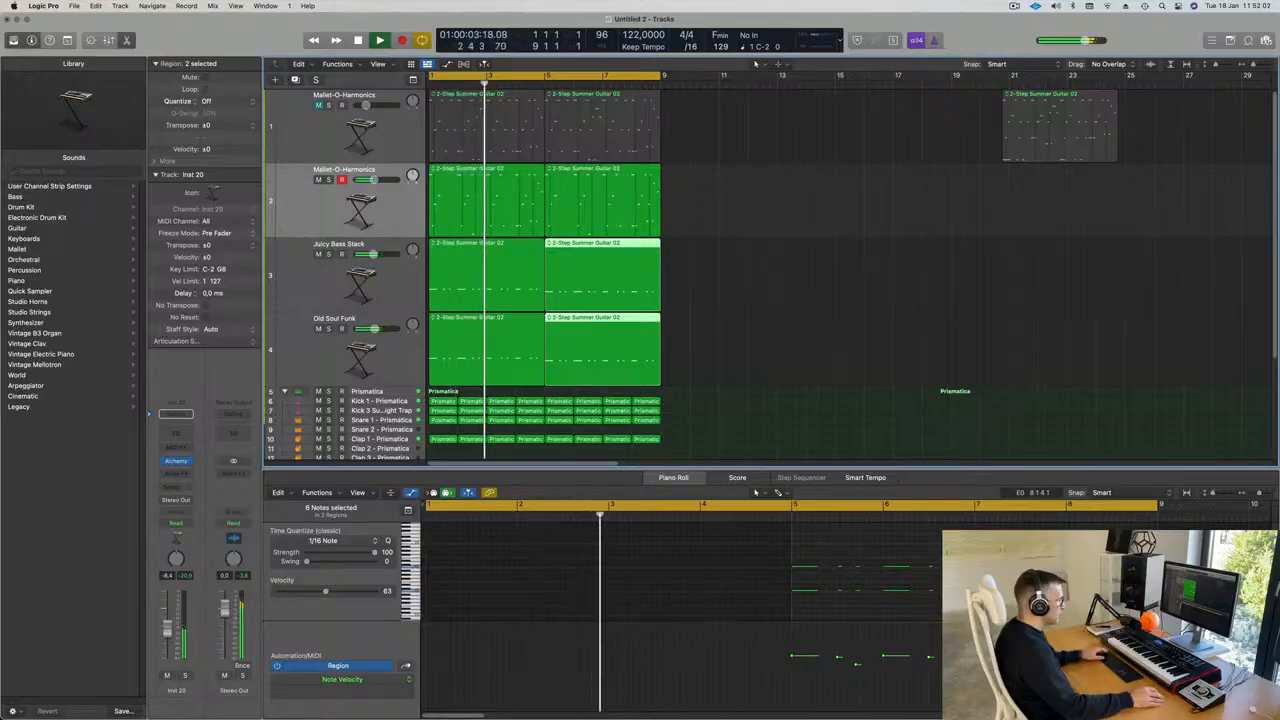
pyautogui.click(1102, 590)
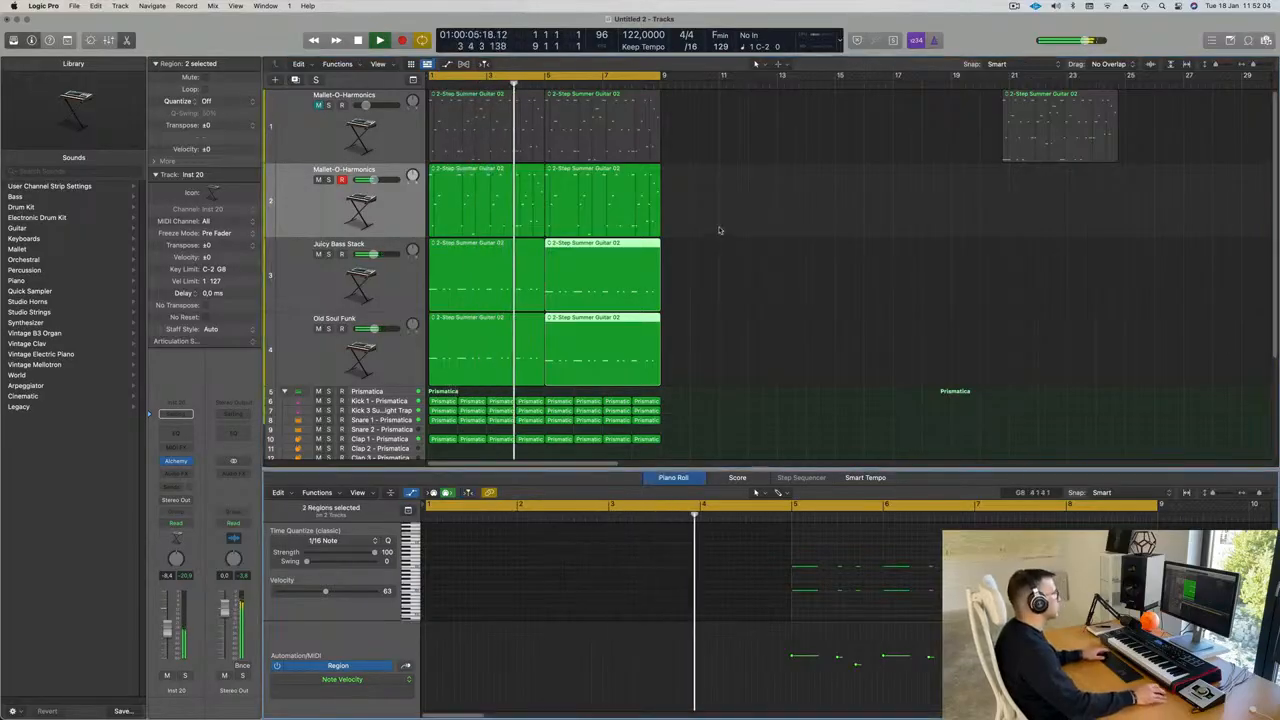
pyautogui.scroll(1, 717, 191)
pyautogui.click(300, 214)
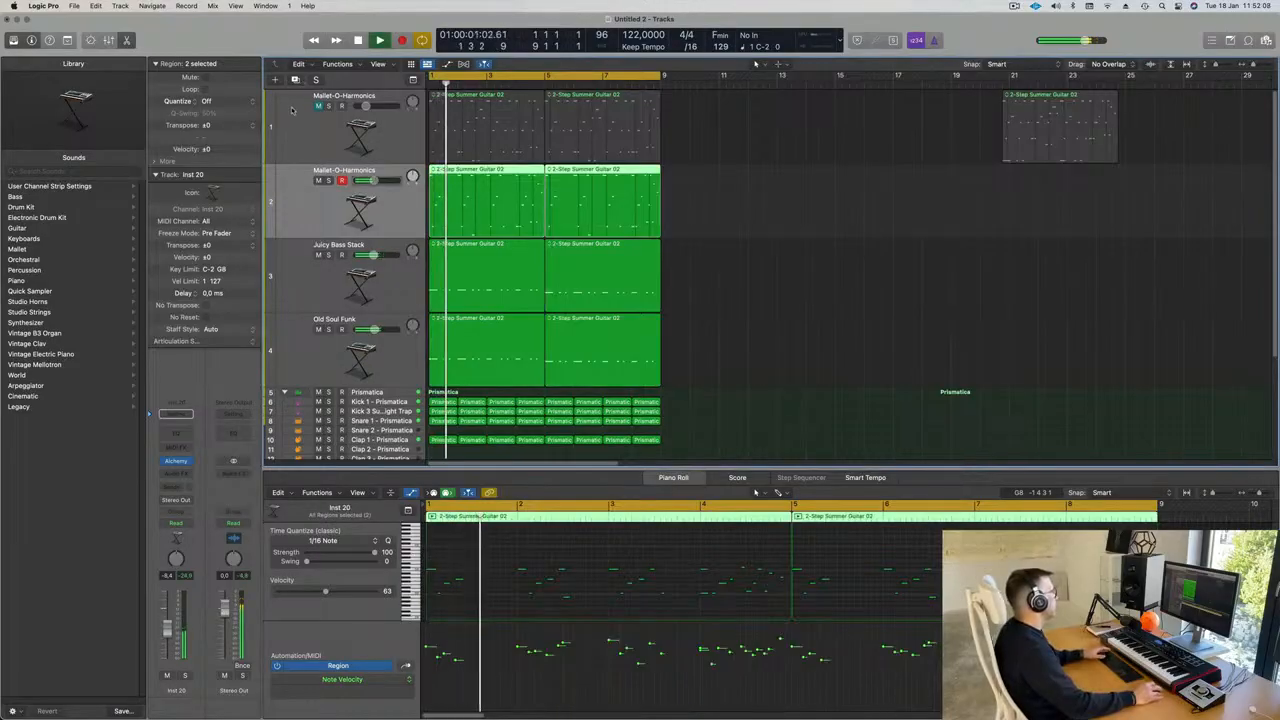
# Duplicate the muted original Mallet-O-Harmonics track and copy its first four-bar region onto the new track
pyautogui.press('Up')
pyautogui.press('super+d')
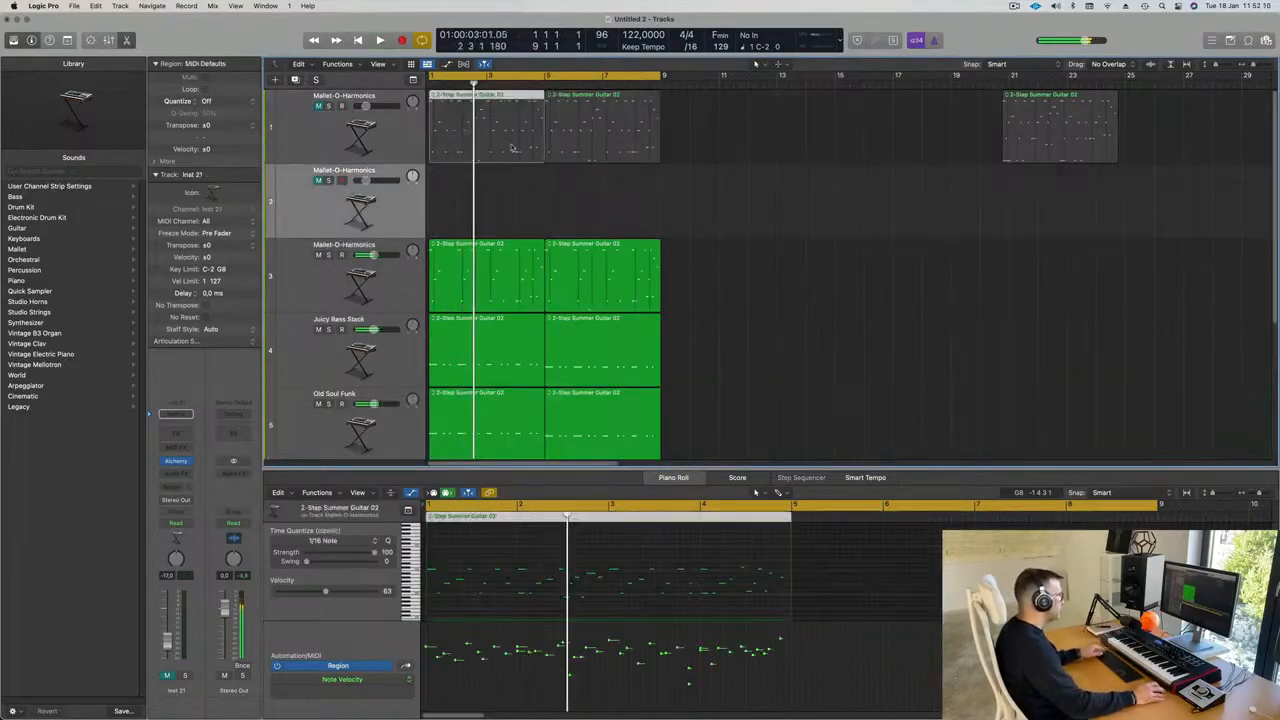
pyautogui.moveTo(508, 138); pyautogui.dragTo(514, 208)
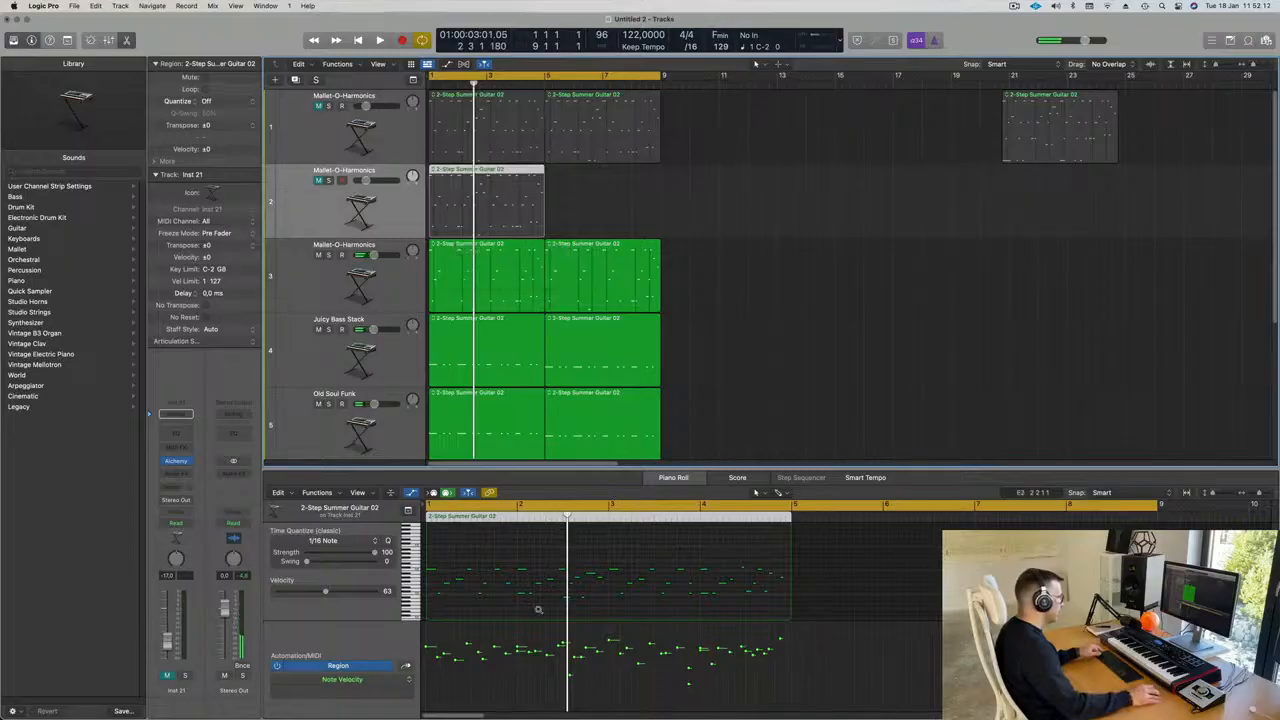
# Delete all notes of the new region except the opening chord of bar 1
pyautogui.scroll(5, 539, 612)
pyautogui.hscroll(-3, 538, 612)
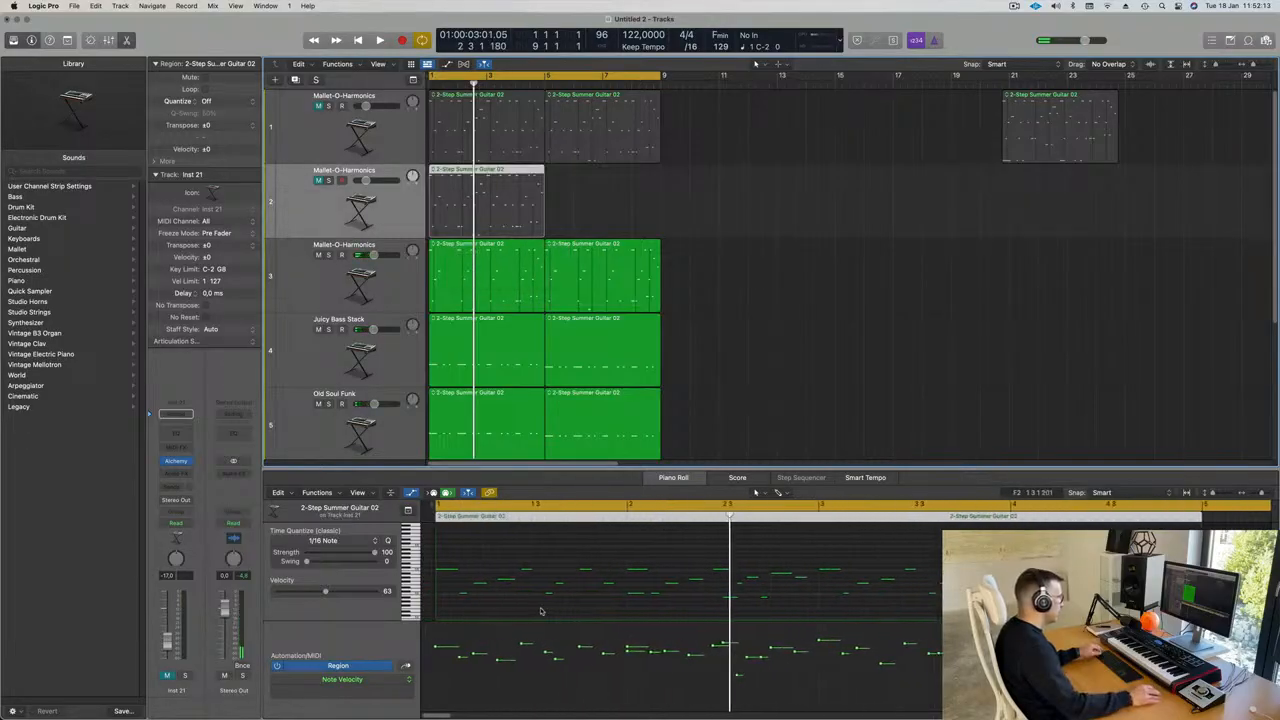
pyautogui.click(451, 597)
pyautogui.moveTo(431, 597); pyautogui.dragTo(950, 600)
pyautogui.press('super+Left')
pyautogui.press('Delete')
pyautogui.press('super+space')
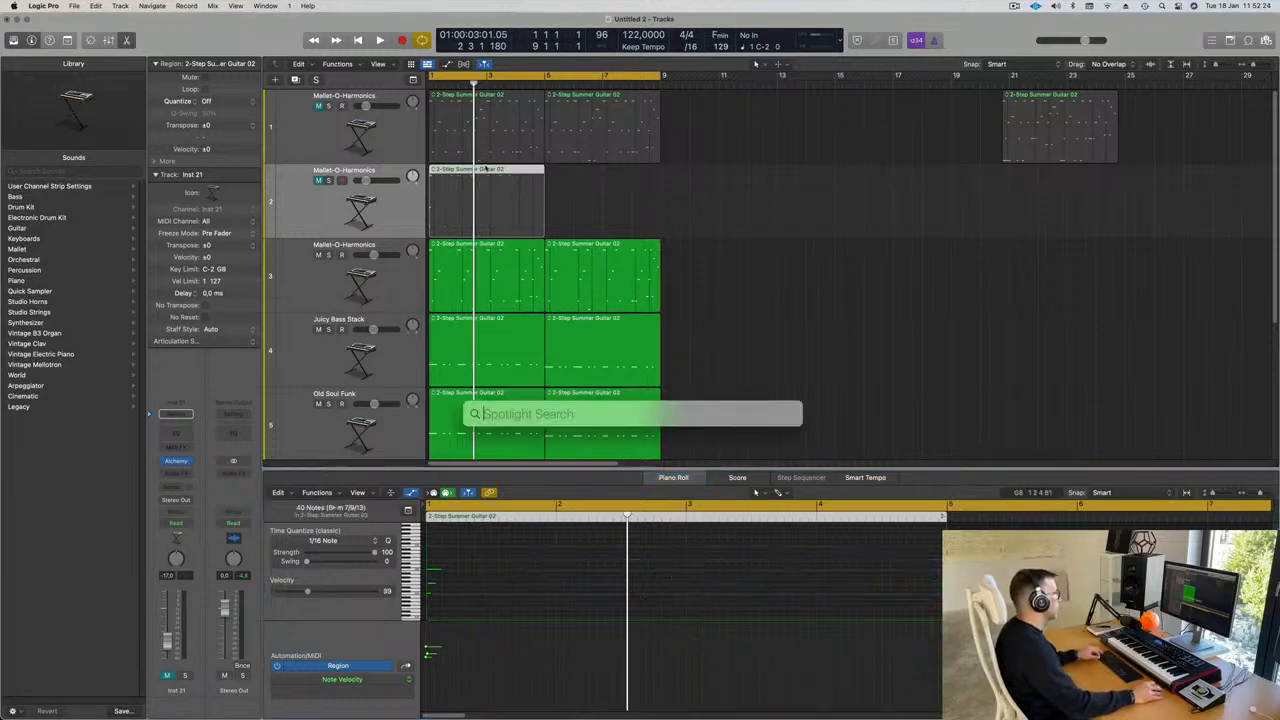
# Split the new region at beat 3 of bar 1 and delete the empty remainder
pyautogui.click(479, 186)
pyautogui.press('space')
pyautogui.press('space')
pyautogui.keyDown('super'); pyautogui.click(443, 170); pyautogui.keyUp('super')
pyautogui.click(487, 177)
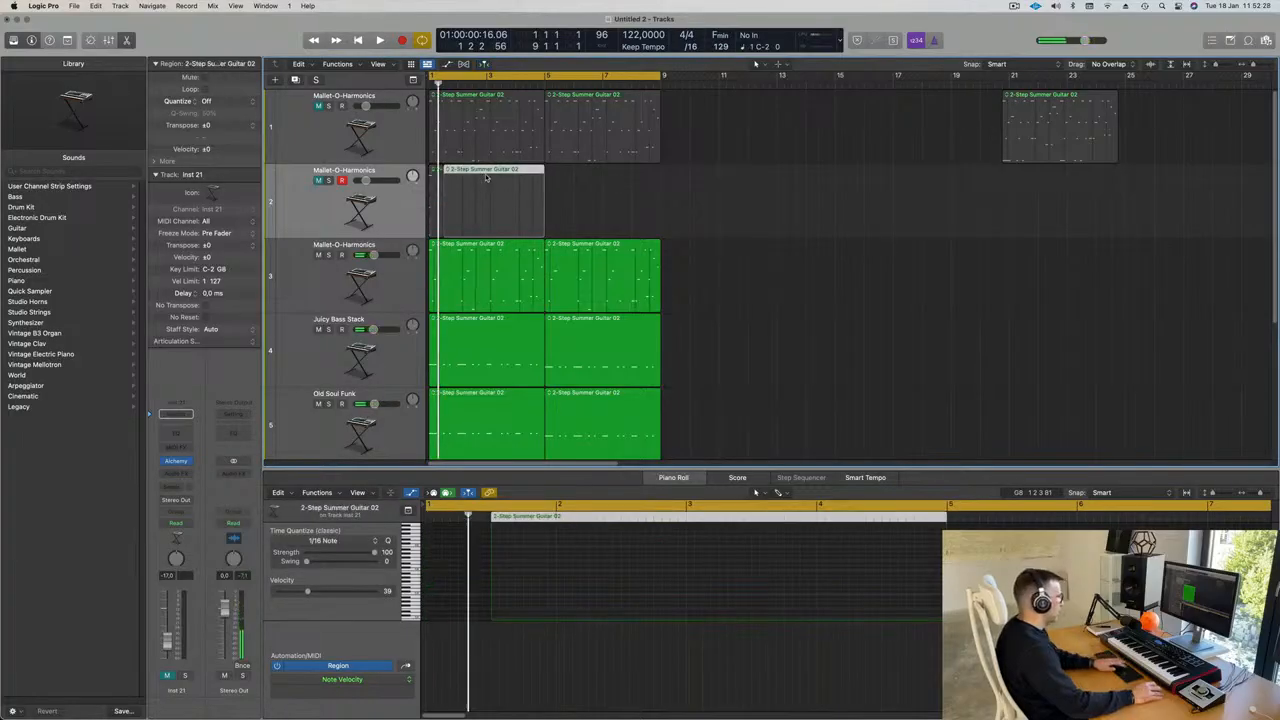
pyautogui.press('Delete')
# Unmute the duplicated track and play the short opening-chord region repeatedly with the arrangement
pyautogui.press('space')
pyautogui.press('super+Right')
pyautogui.press('super+Right')
pyautogui.press('space')
pyautogui.press('space')
pyautogui.click(298, 222)
pyautogui.press('space')
pyautogui.press('space')
pyautogui.press('m')
pyautogui.press('space')
pyautogui.press('space')
pyautogui.press('space')
pyautogui.press('space')
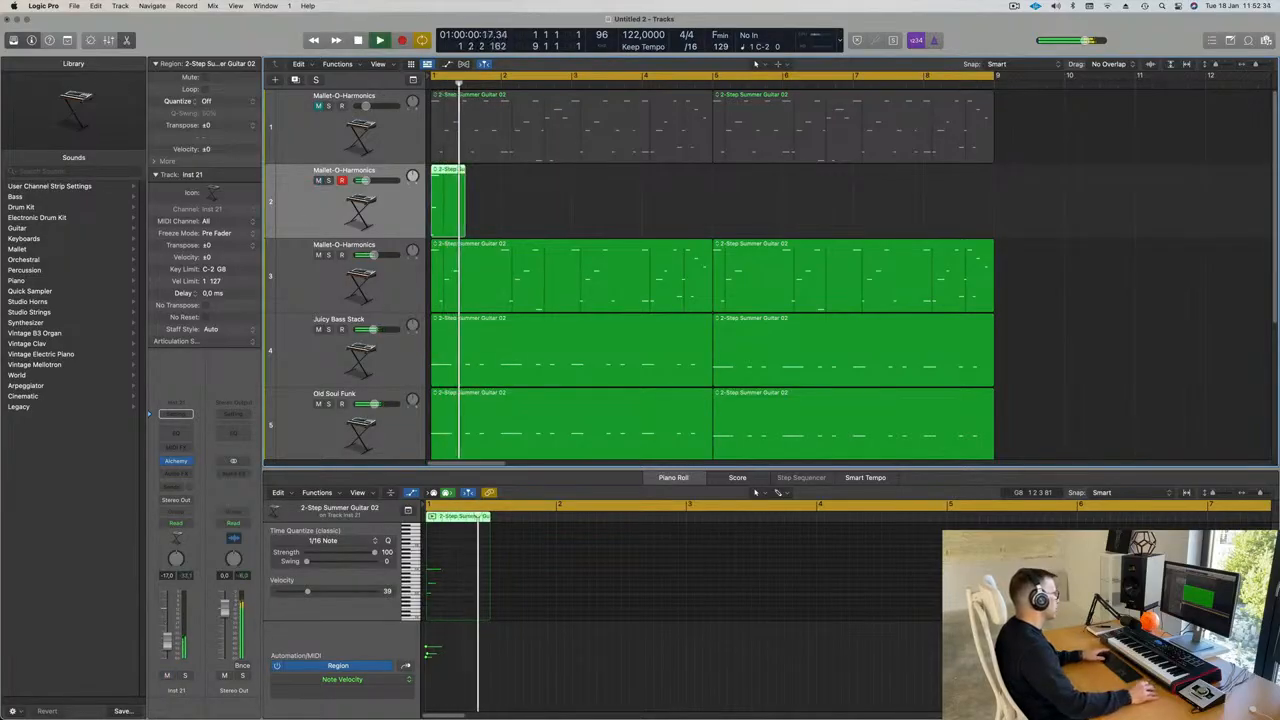
pyautogui.press('space')
pyautogui.press('space')
pyautogui.press('space')
pyautogui.press('space')
pyautogui.press('space')
# Open Alchemy on the opening-chord track and load the Brass Response preset
pyautogui.click(178, 462)
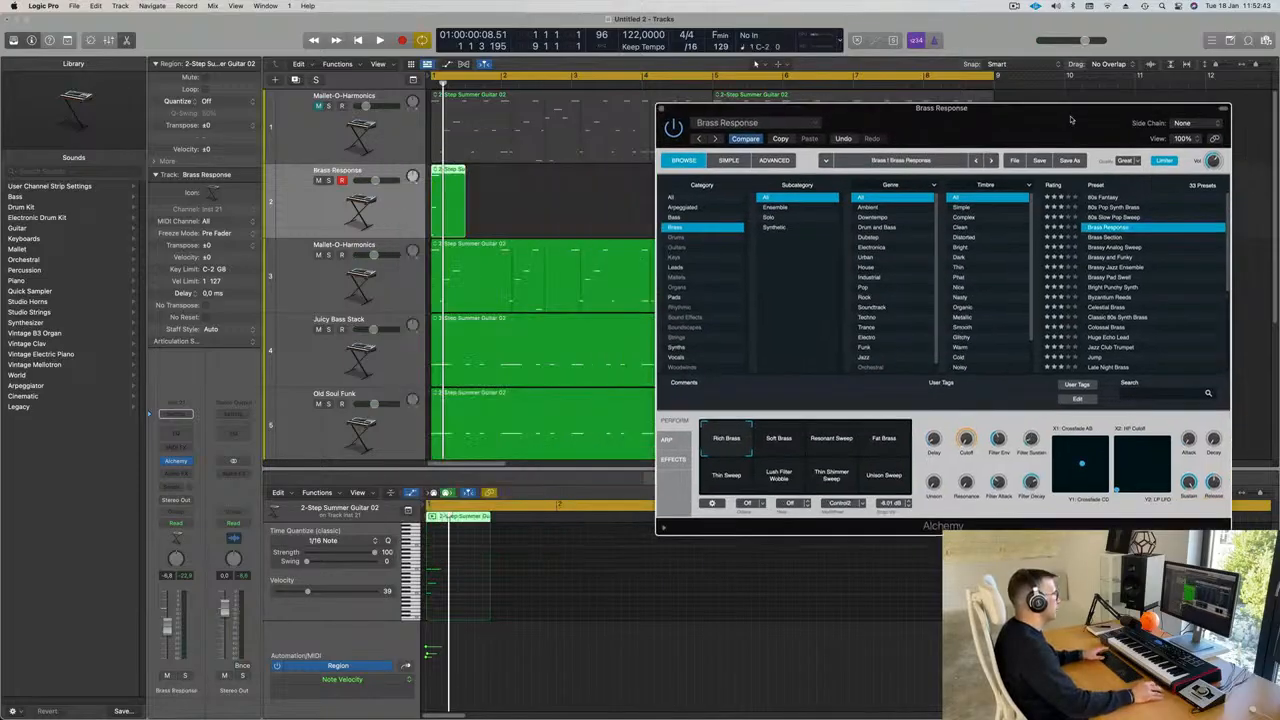
pyautogui.moveTo(810, 151); pyautogui.dragTo(1070, 119)
pyautogui.press('r')
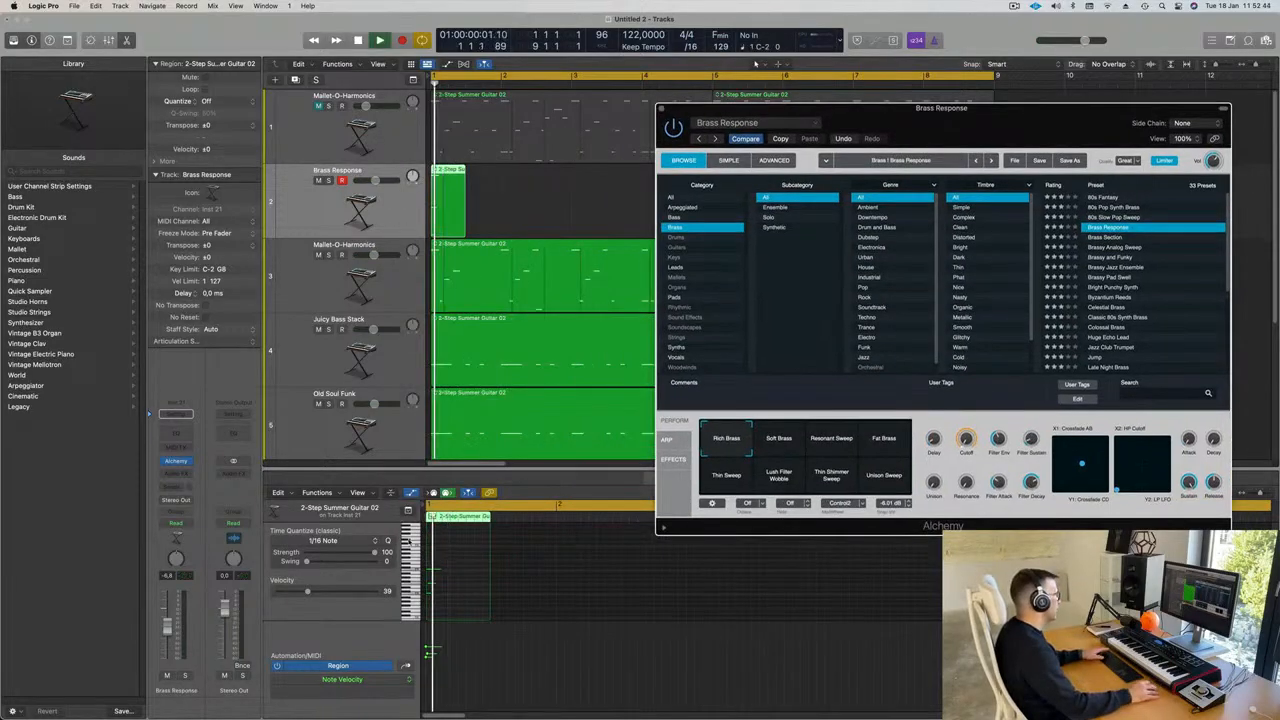
# Play the brass chord and set the Brass Response track's volume to -5.4 dB
pyautogui.press('space')
pyautogui.moveTo(168, 630); pyautogui.dragTo(168, 626)
pyautogui.press('space')
pyautogui.press('space')
pyautogui.press('e')
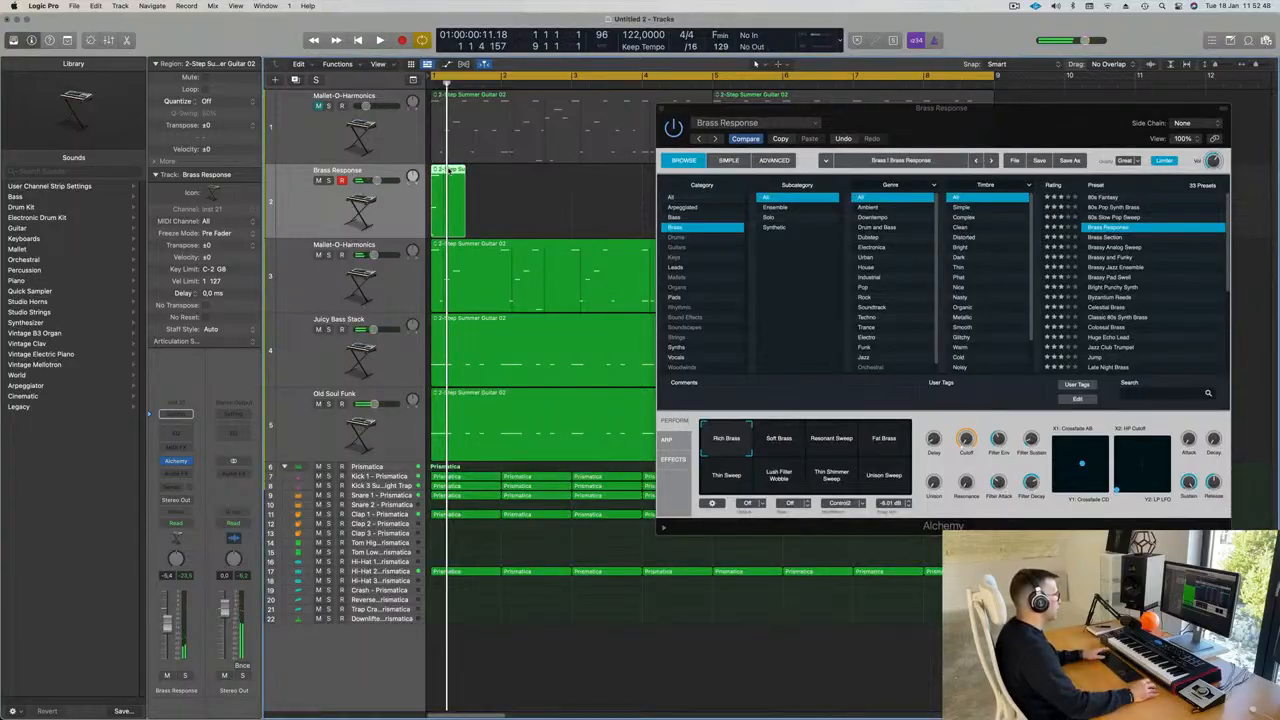
pyautogui.press('e')
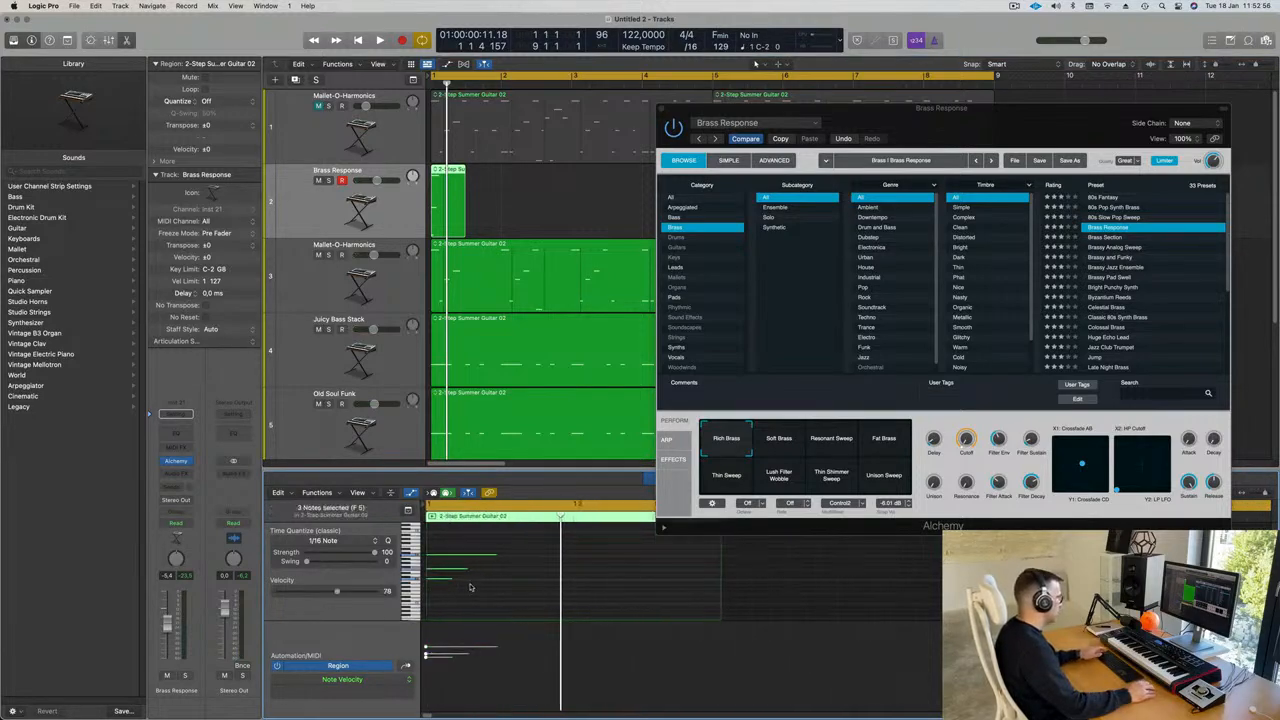
# Lengthen all three notes of the brass chord to about beat 2 of bar 1
pyautogui.click(436, 588)
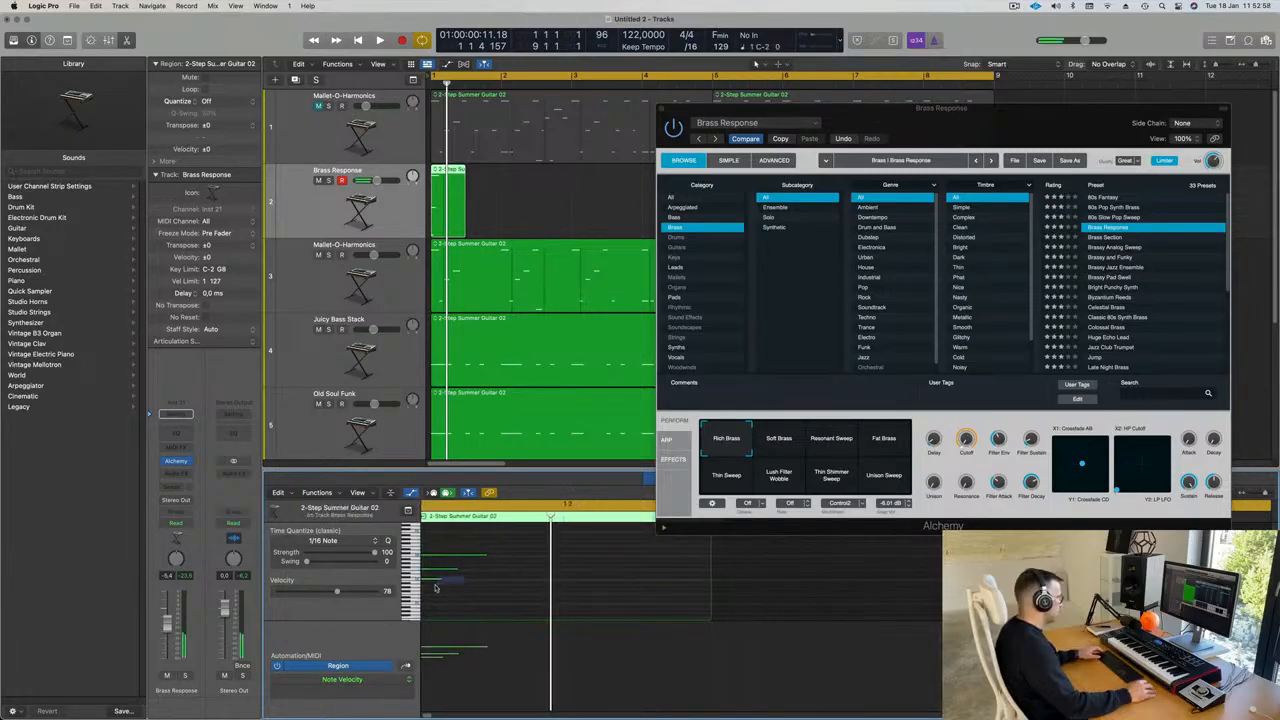
pyautogui.moveTo(438, 578); pyautogui.dragTo(533, 580)
pyautogui.moveTo(455, 568); pyautogui.dragTo(562, 569)
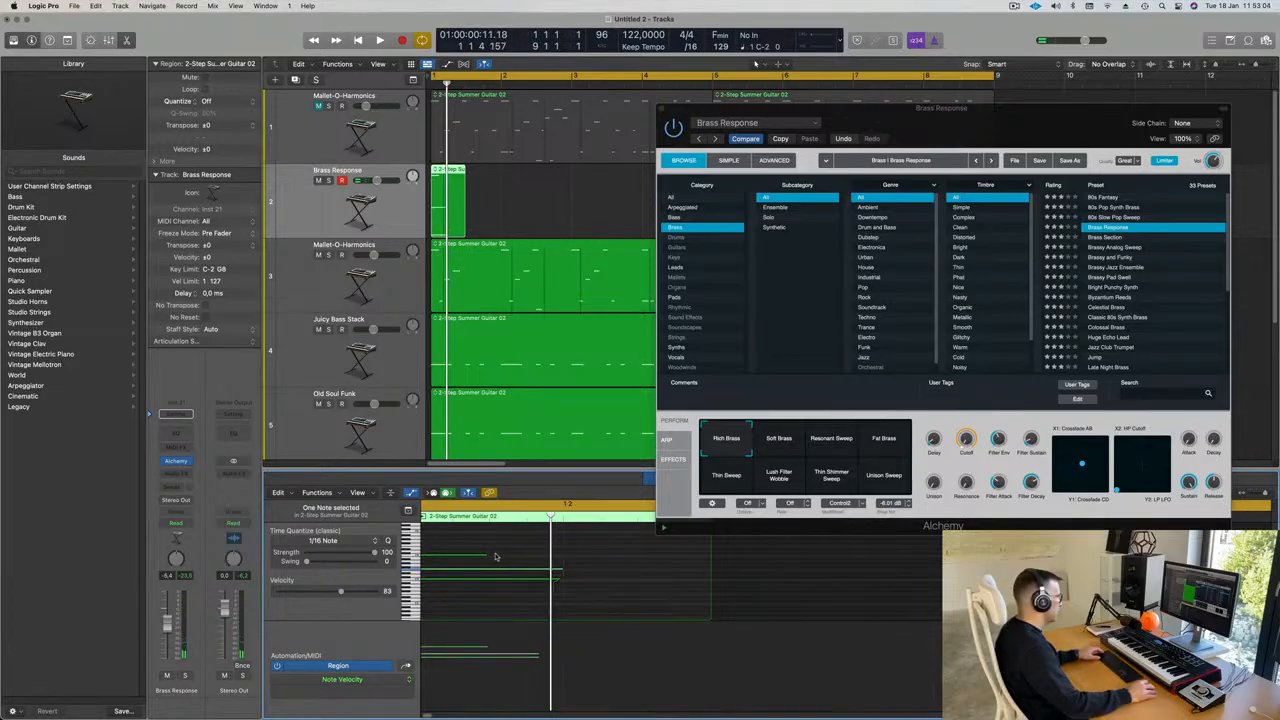
pyautogui.moveTo(484, 554); pyautogui.dragTo(560, 565)
# Play the lengthened brass chord in the arrangement and lower the Brass Response track's volume to -15.6 dB
pyautogui.moveTo(1005, 140); pyautogui.dragTo(670, 265)
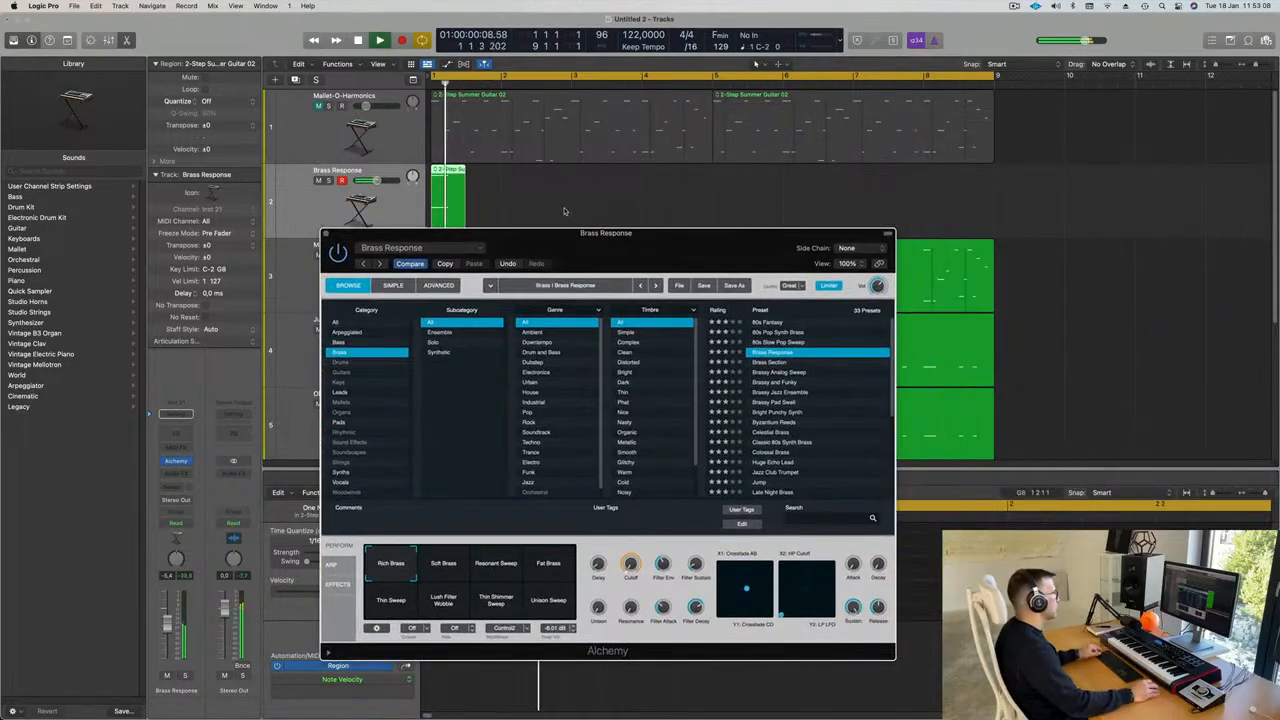
pyautogui.scroll(-10, 564, 211)
pyautogui.moveTo(463, 238); pyautogui.dragTo(958, 240)
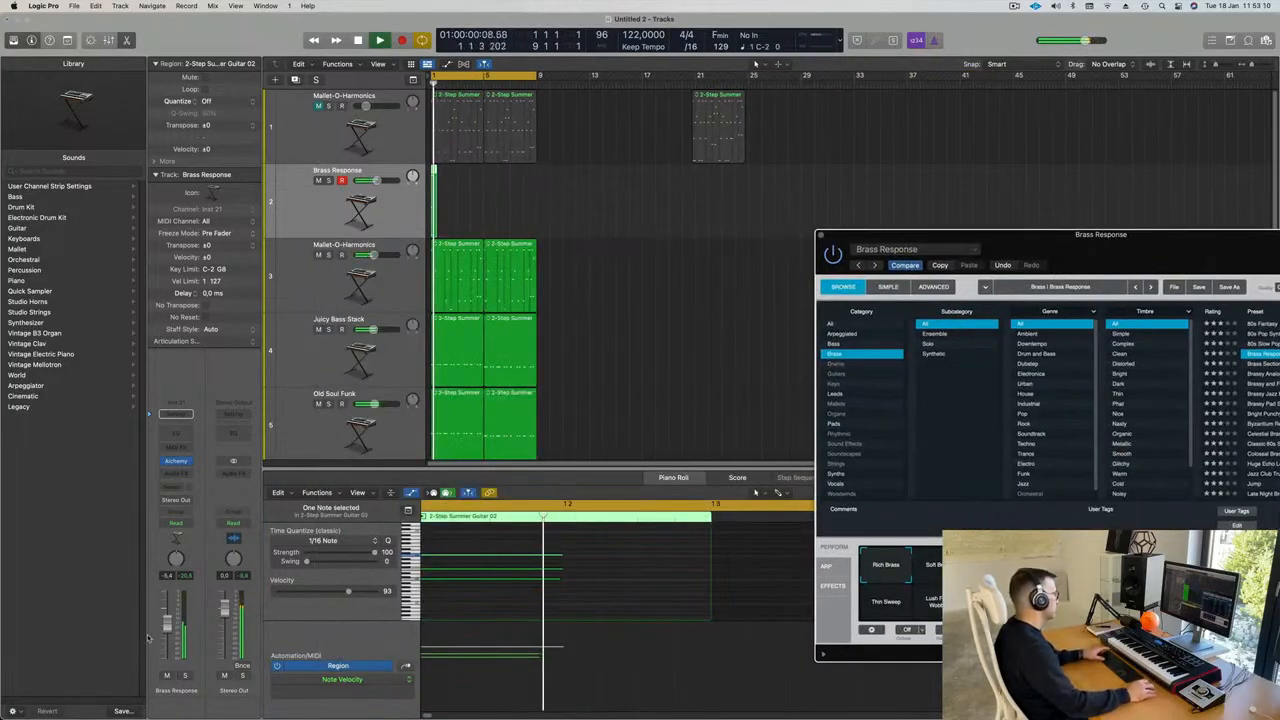
pyautogui.press('space')
pyautogui.moveTo(1096, 245); pyautogui.dragTo(805, 204)
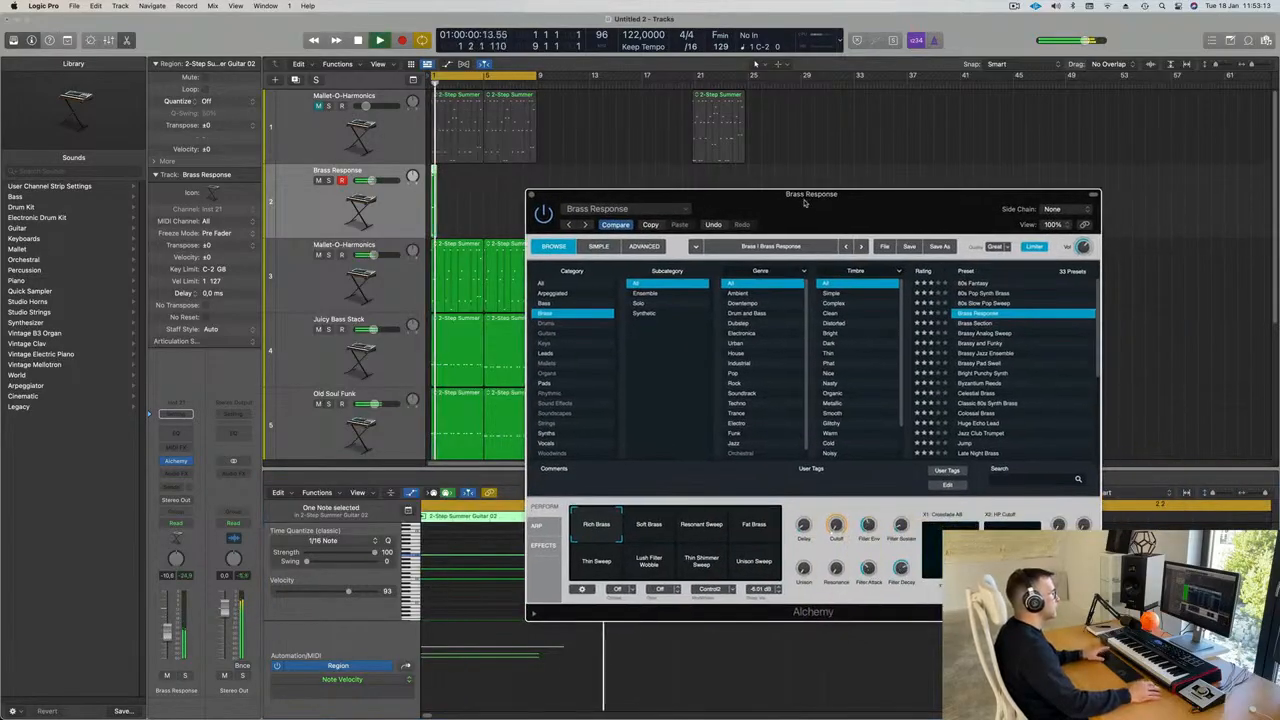
# Audition the Brass Section preset in Alchemy, load Brassy Pad Swell instead, and set the track's volume to -4.9 dB
pyautogui.click(977, 325)
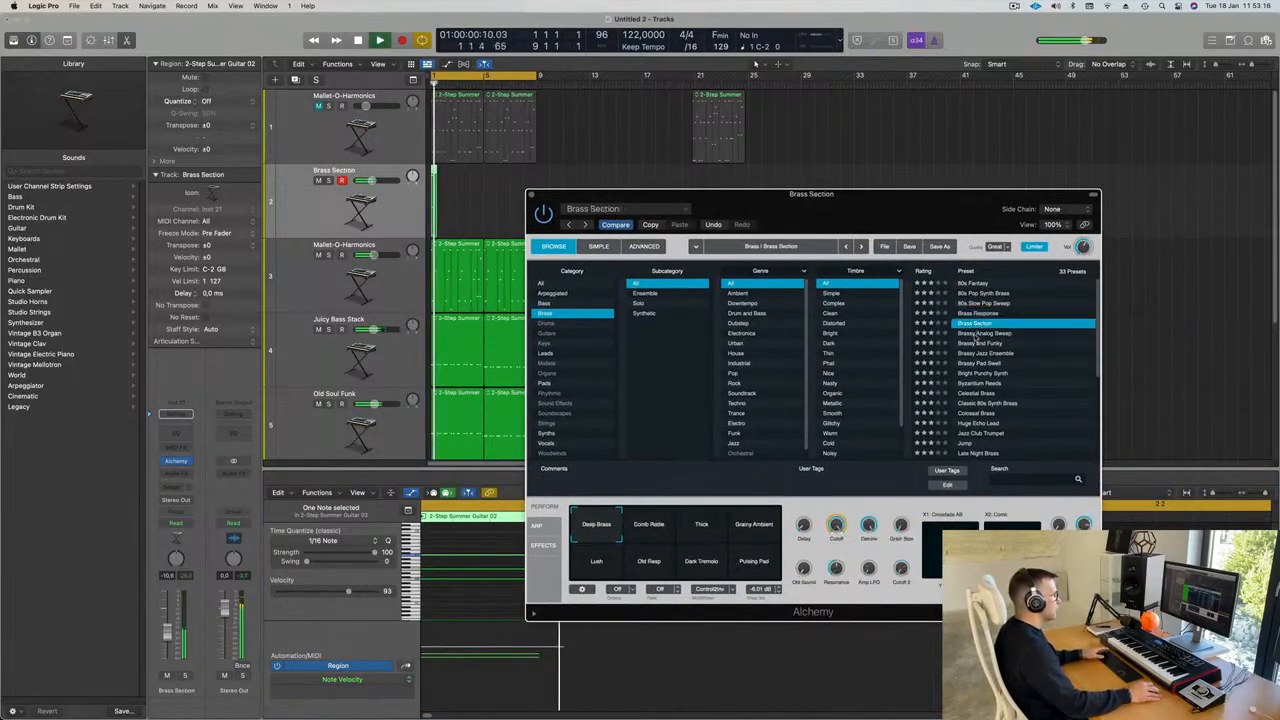
pyautogui.click(984, 364)
pyautogui.press('space')
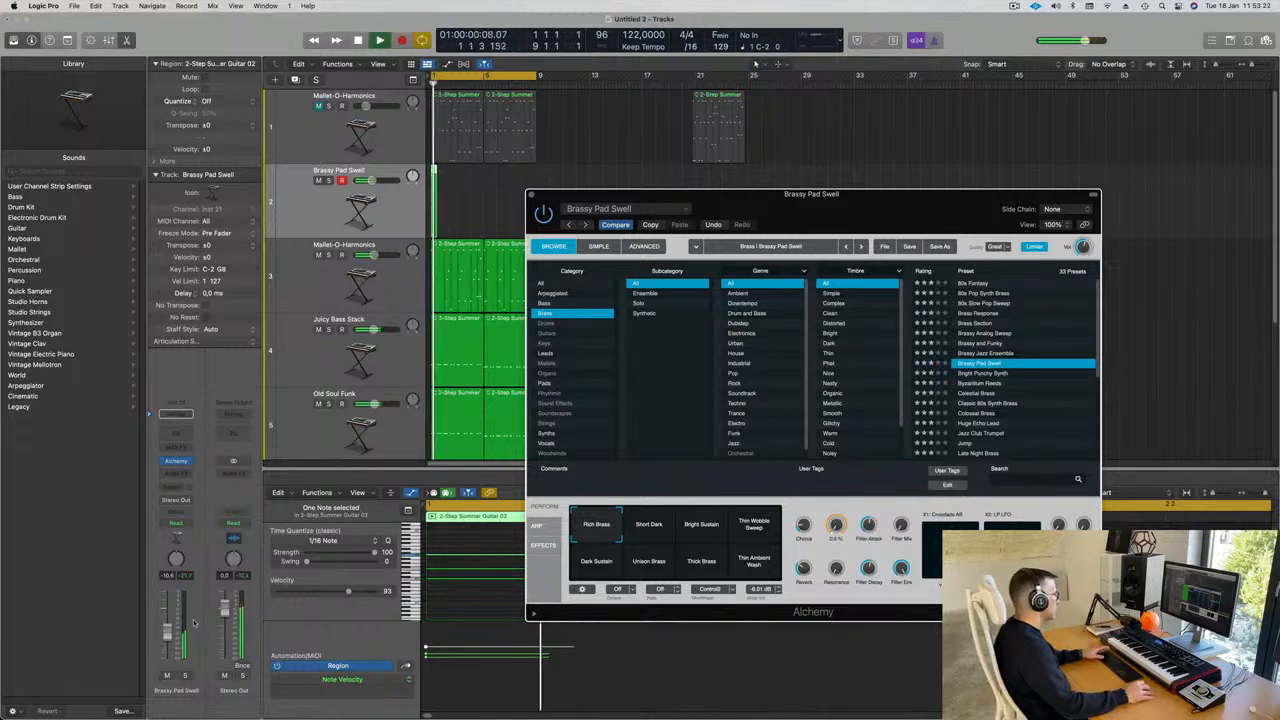
pyautogui.click(288, 382)
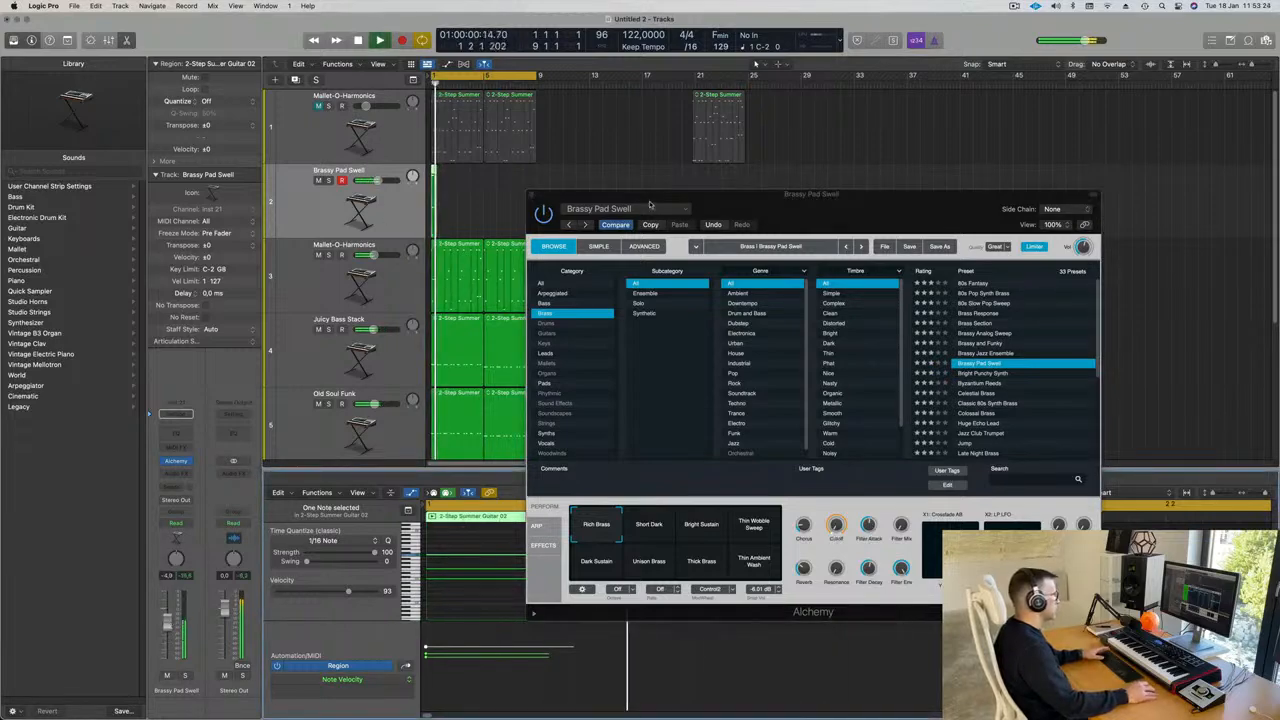
# Transpose all three notes of the brass chord down one octave and play the result in the arrangement
pyautogui.moveTo(645, 197); pyautogui.dragTo(879, 175)
pyautogui.press('space')
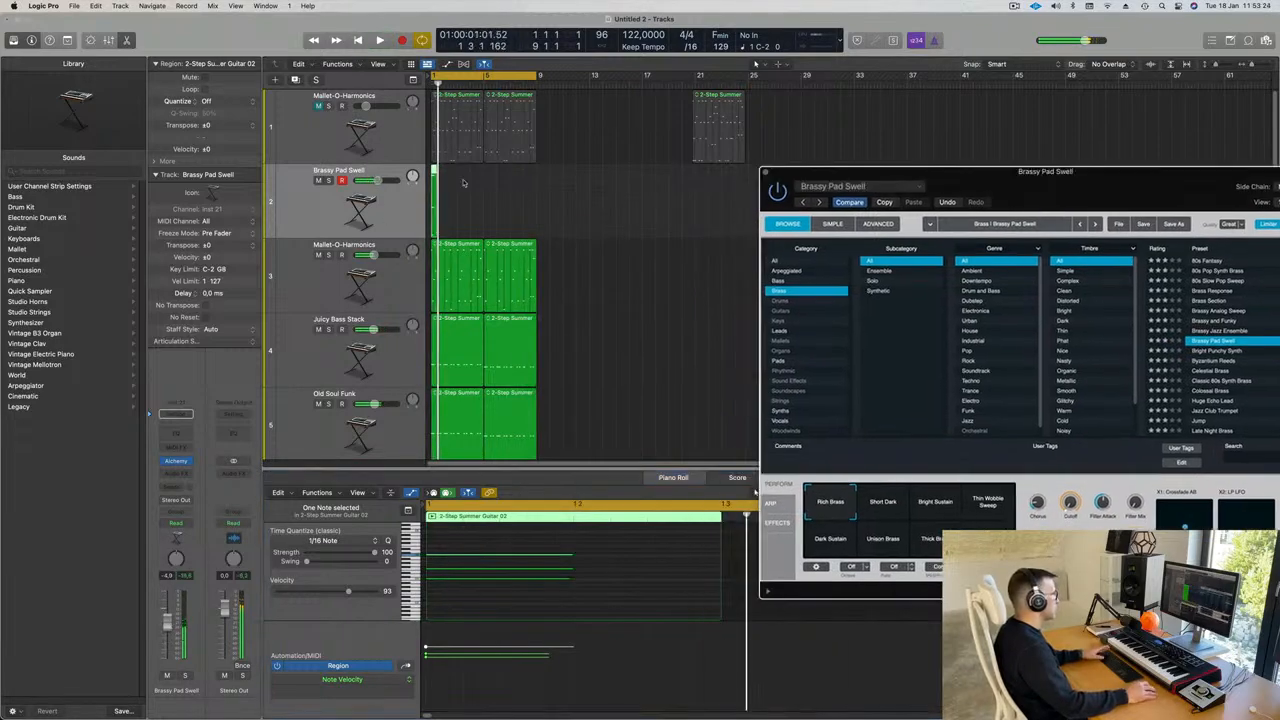
pyautogui.click(622, 551)
pyautogui.press('super+a')
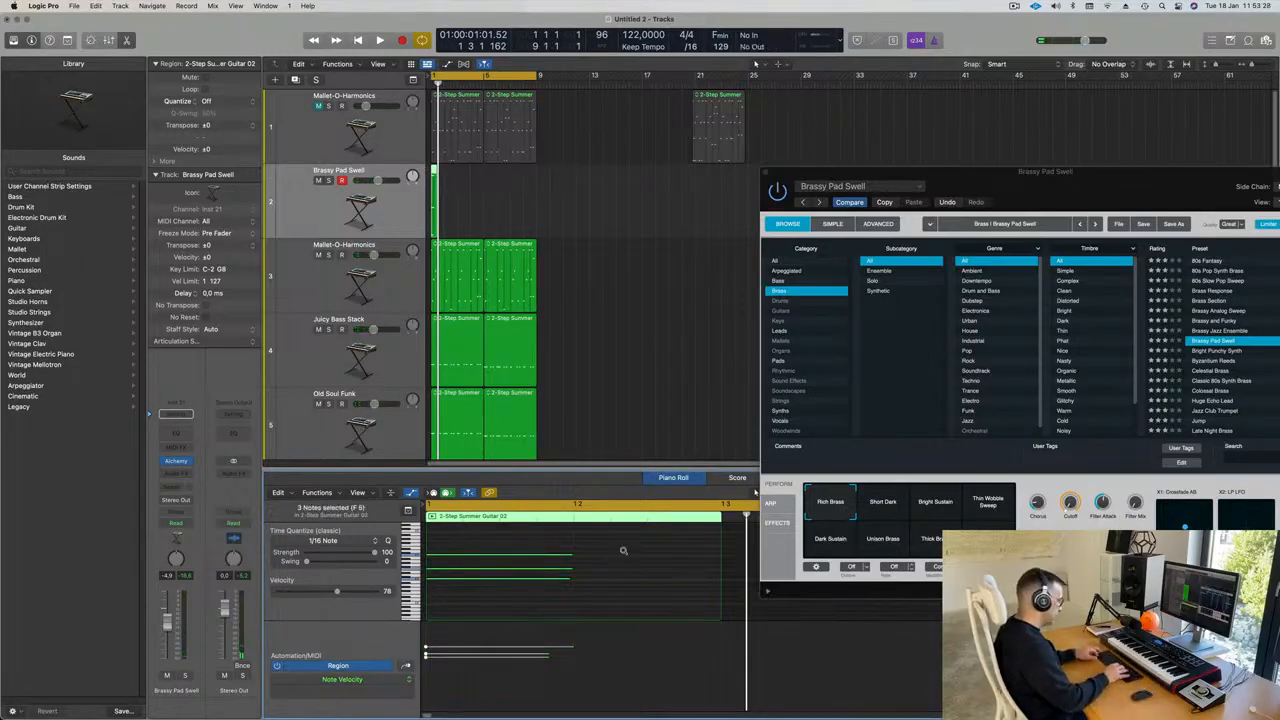
pyautogui.press('space')
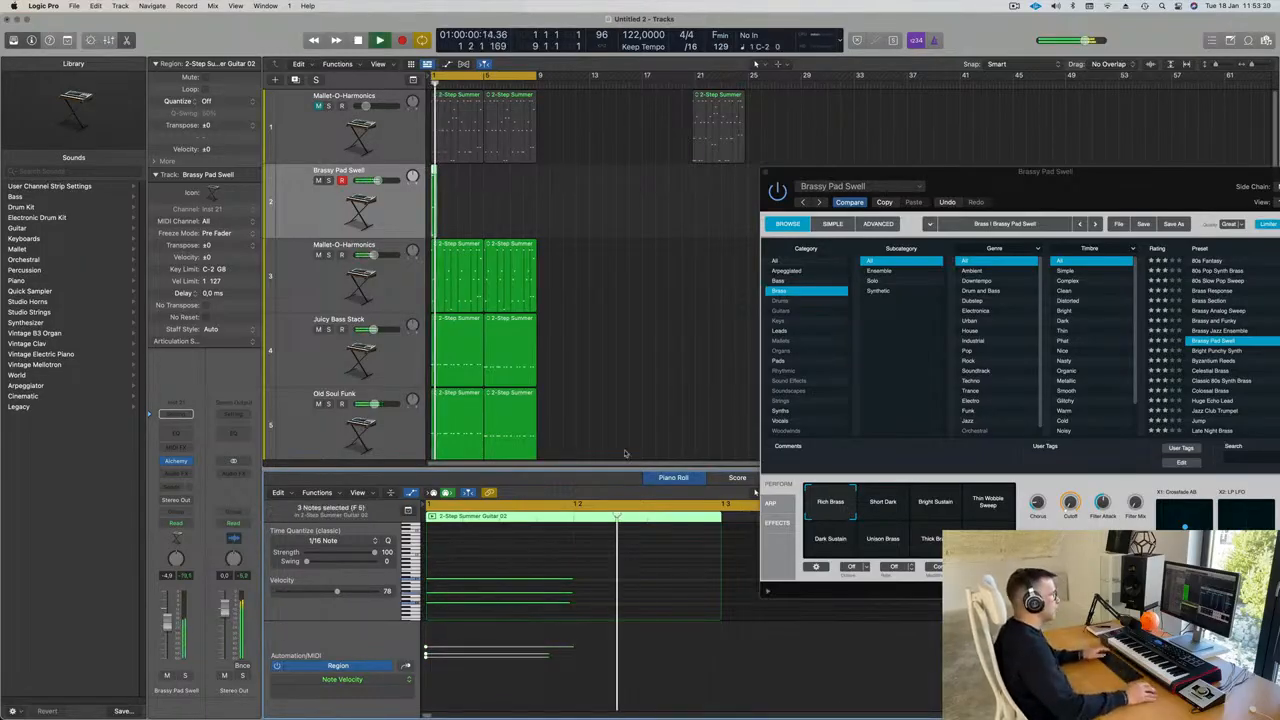
# Duplicate the one-chord brass region so that it repeats at bars 3, 5 and 7 on the Brassy Pad Swell track
pyautogui.moveTo(1015, 195); pyautogui.dragTo(911, 113)
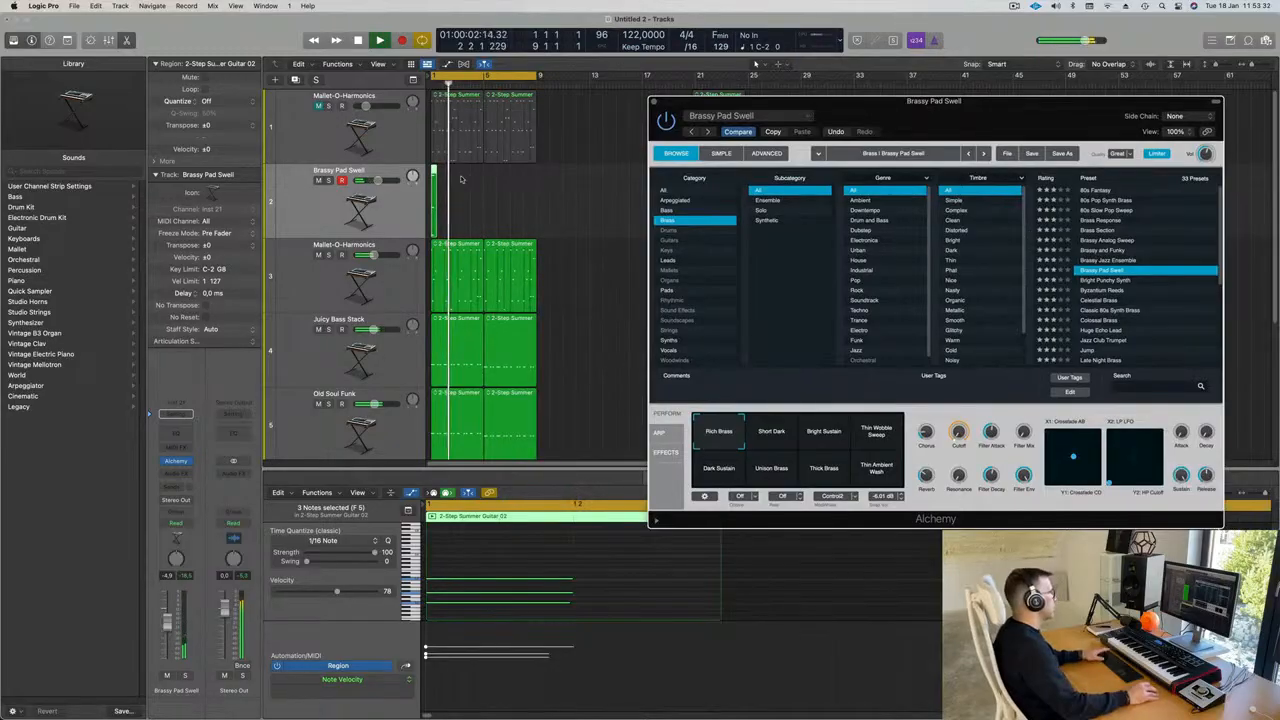
pyautogui.moveTo(433, 169); pyautogui.dragTo(490, 175)
pyautogui.click(519, 202)
pyautogui.press('Return')
# Audition the Bright Punchy Synth and Huge Echo Lead presets in Alchemy for the repeated brass chord
pyautogui.moveTo(996, 113); pyautogui.dragTo(900, 169)
pyautogui.click(1015, 338)
pyautogui.press('space')
pyautogui.scroll(-2, 1026, 339)
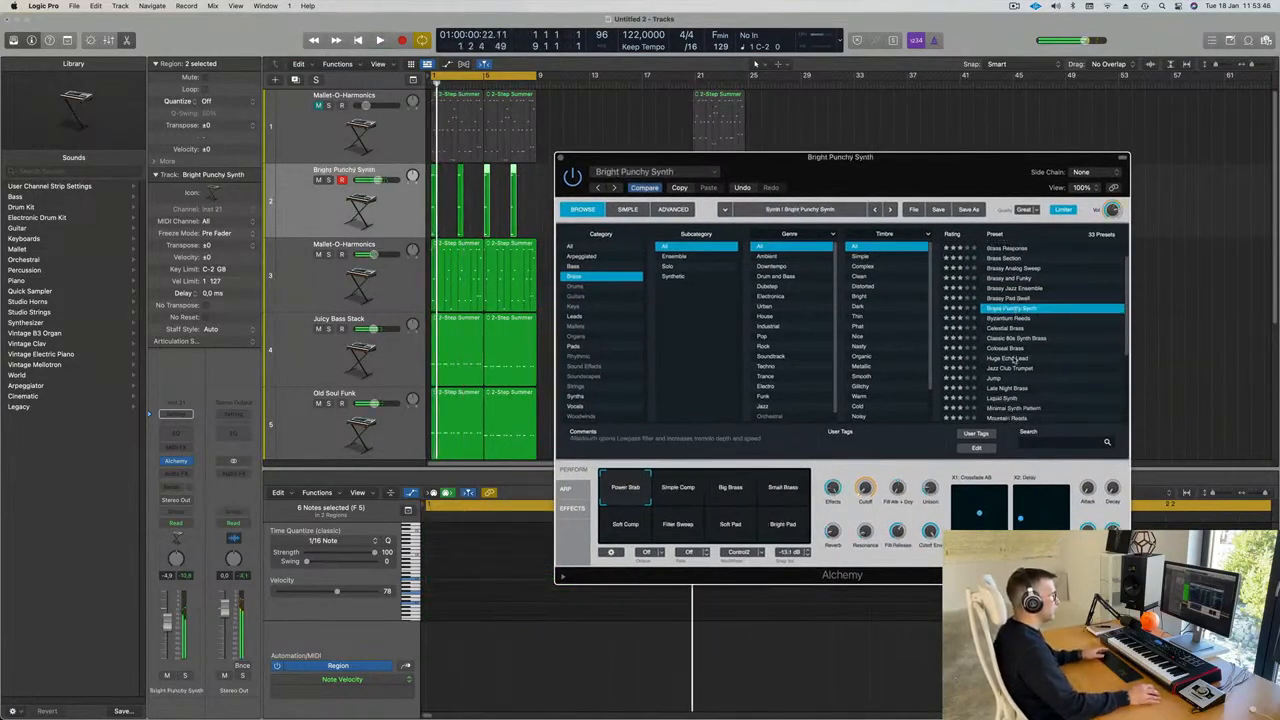
pyautogui.click(1016, 358)
pyautogui.press('space')
# Audition the Liquid Synth and Out Of Touch presets with the beat playing and load Space Brass in Alchemy
pyautogui.scroll(-3, 1035, 347)
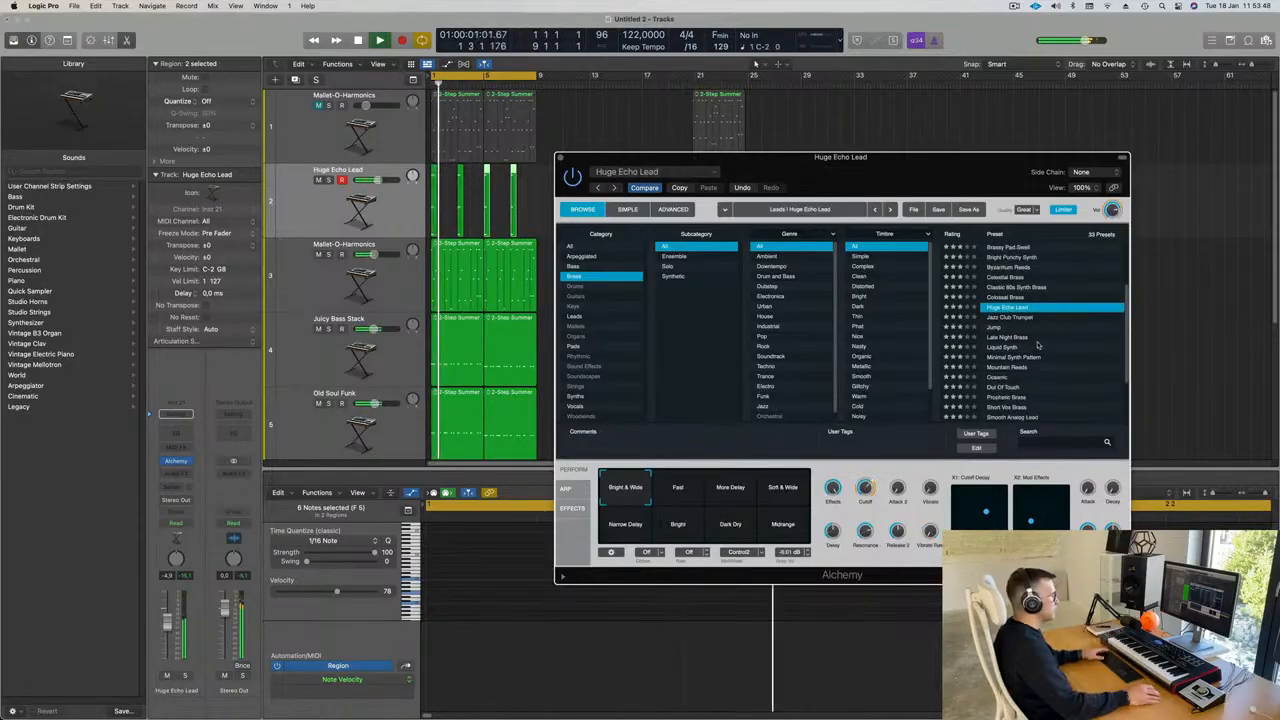
pyautogui.click(1005, 347)
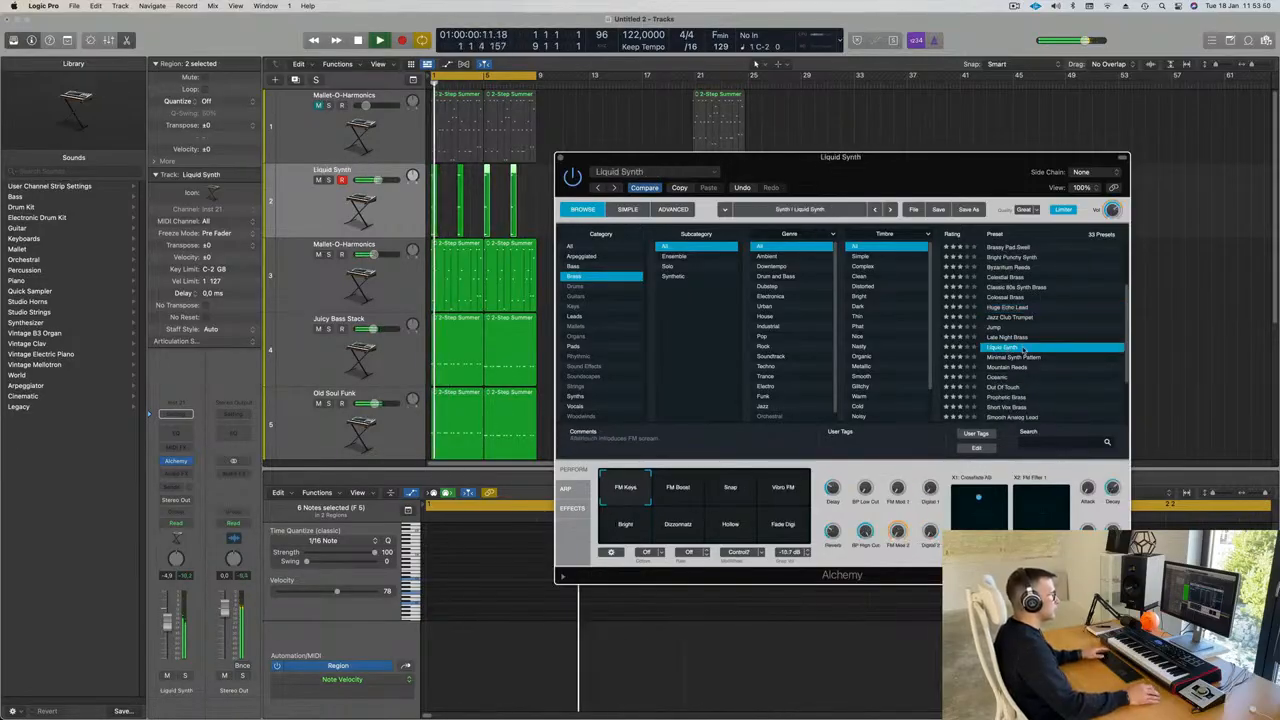
pyautogui.scroll(-2, 1024, 350)
pyautogui.click(1005, 356)
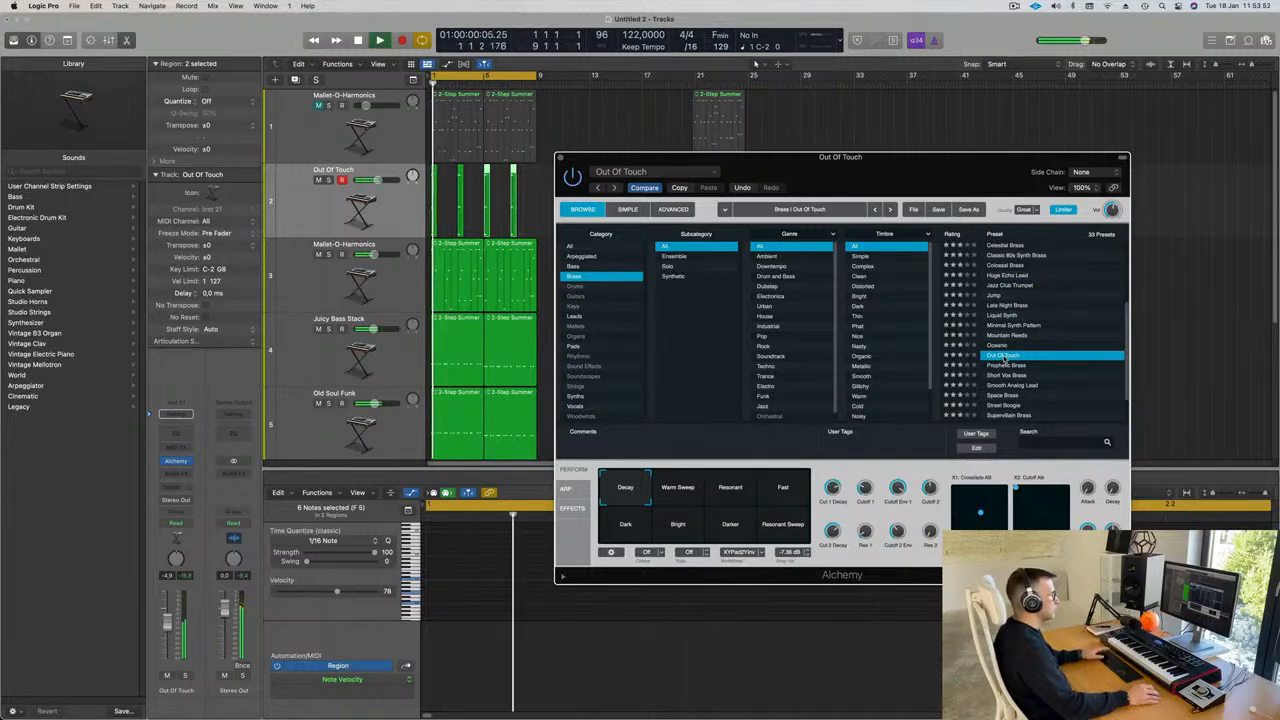
pyautogui.scroll(-2, 1014, 356)
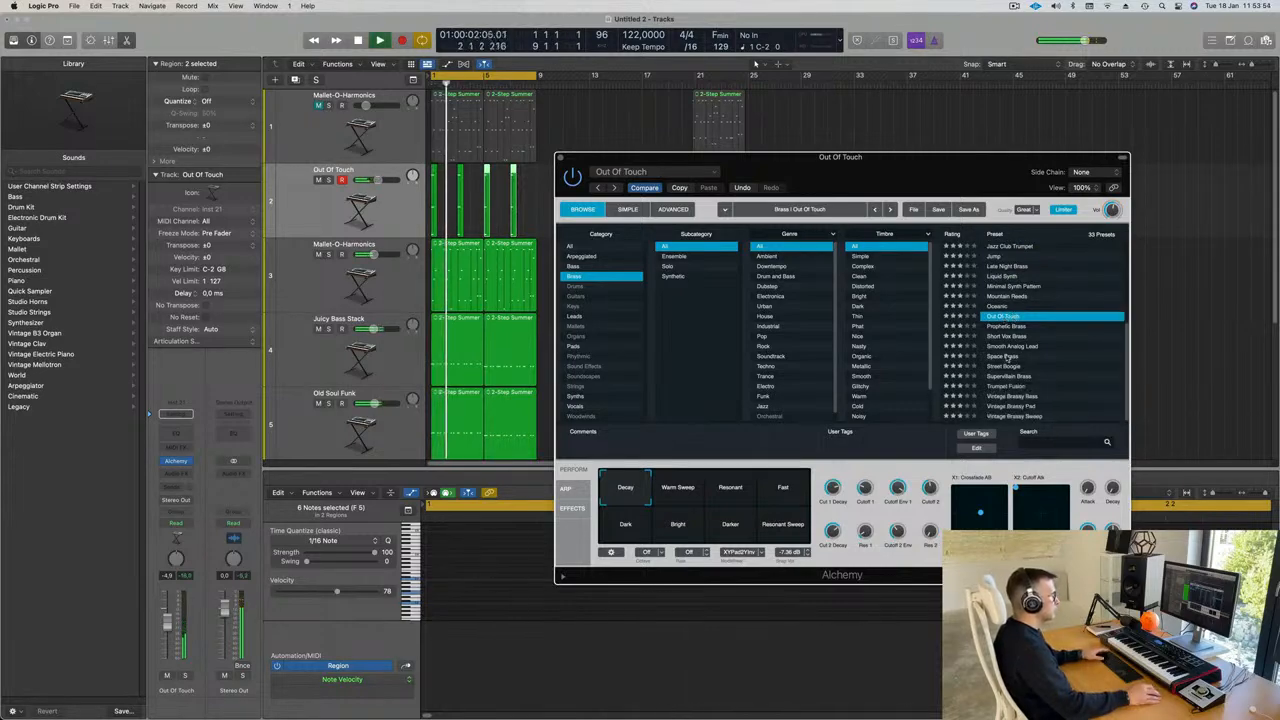
pyautogui.click(1005, 356)
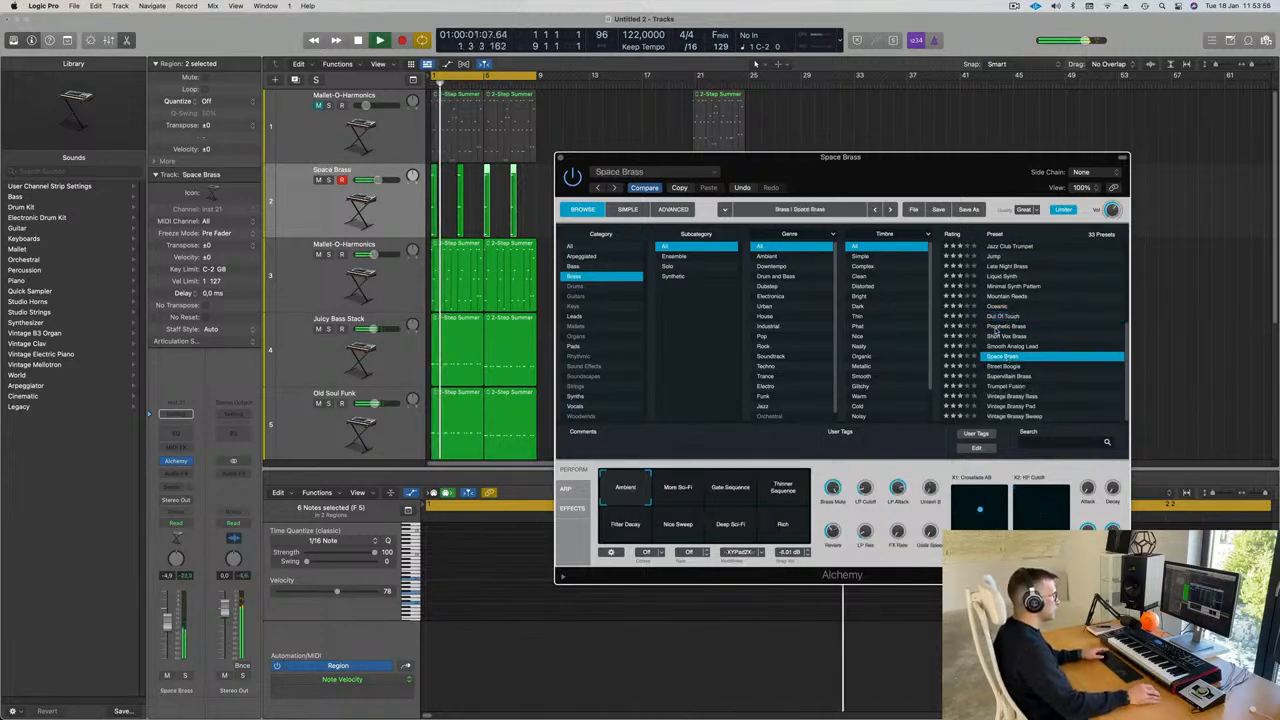
# Audition the brass presets Trumpet Fusion, Vintage Brassy Bass and Vintage Brassy Pad, trying the pad's Vibrato and Warm variations
pyautogui.click(1016, 386)
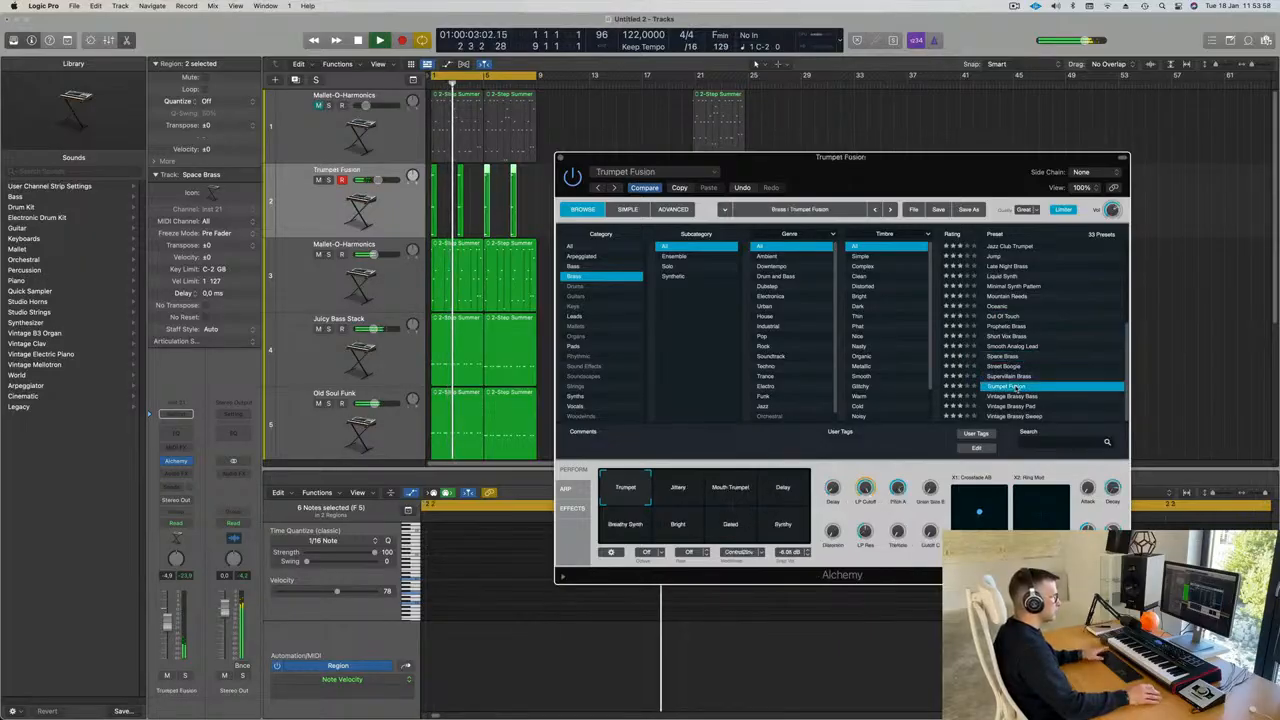
pyautogui.click(1024, 398)
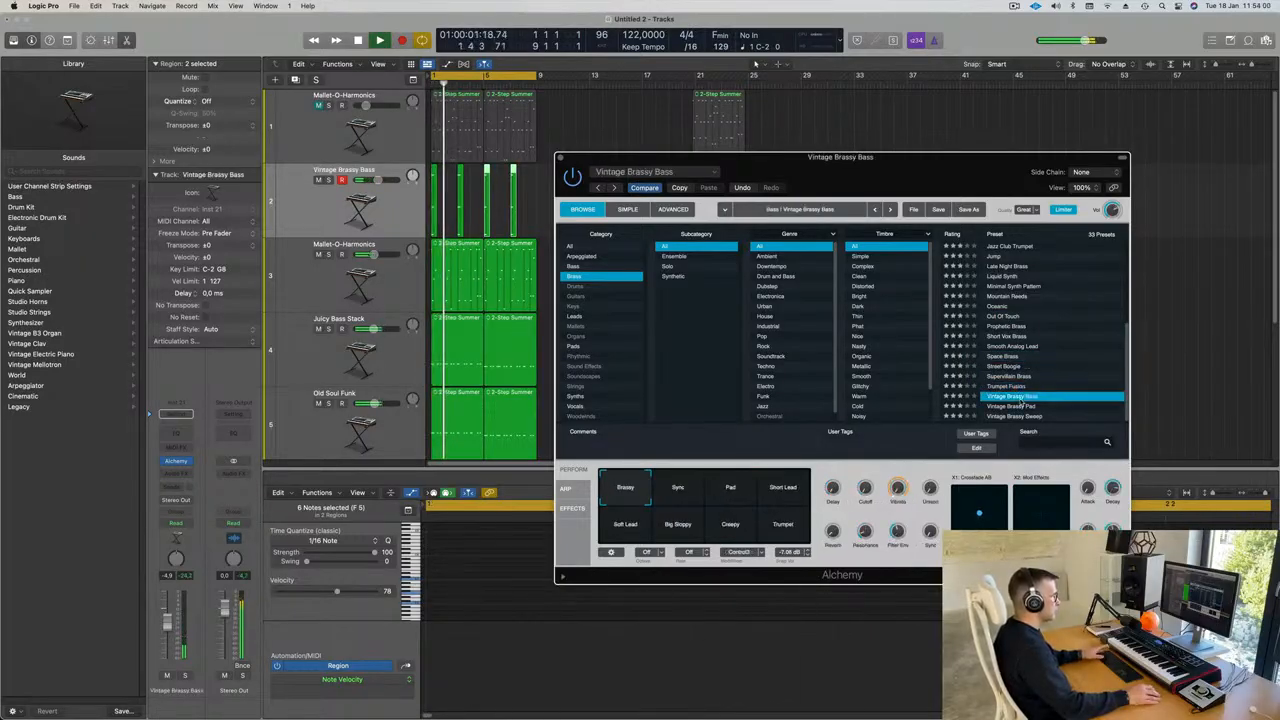
pyautogui.click(1028, 407)
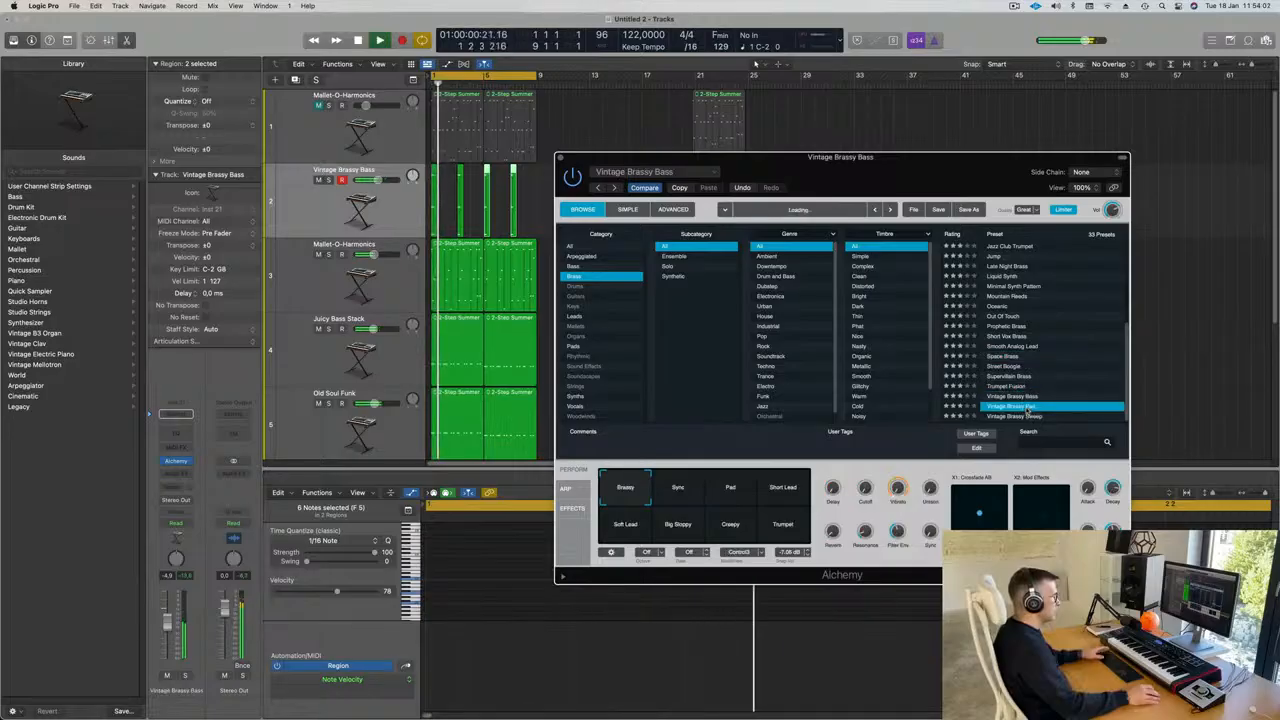
pyautogui.click(725, 493)
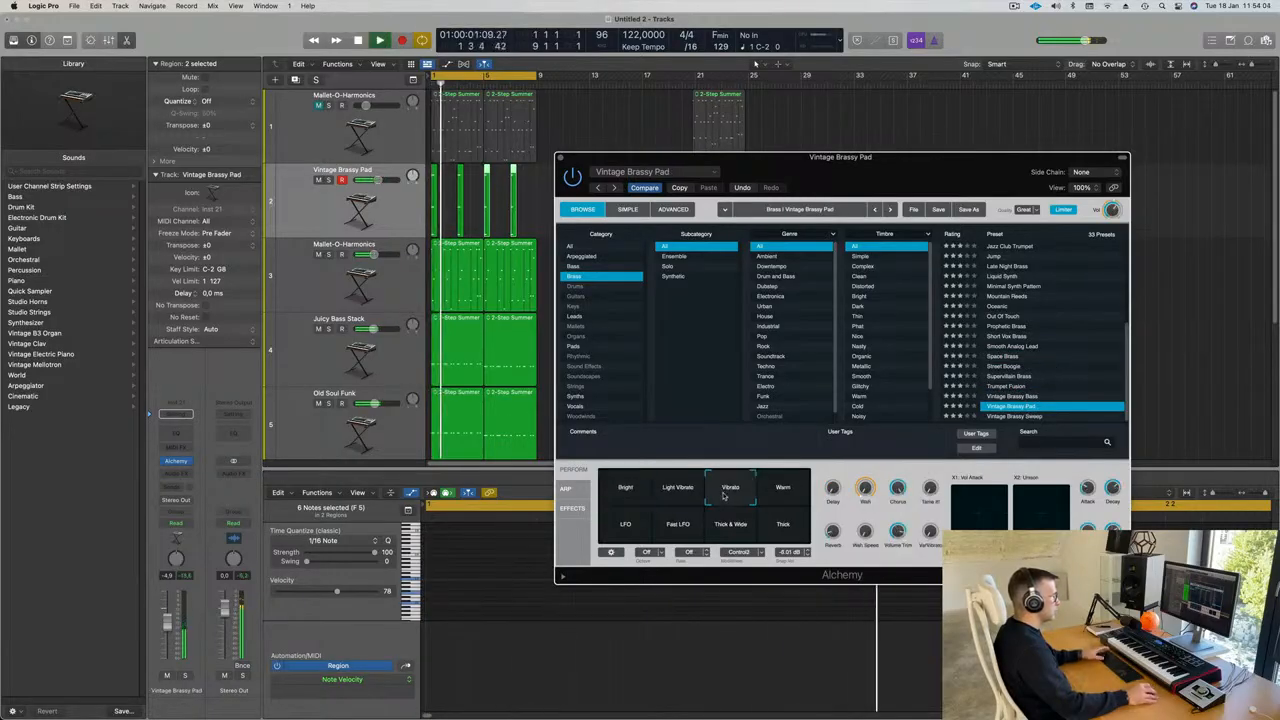
pyautogui.click(788, 494)
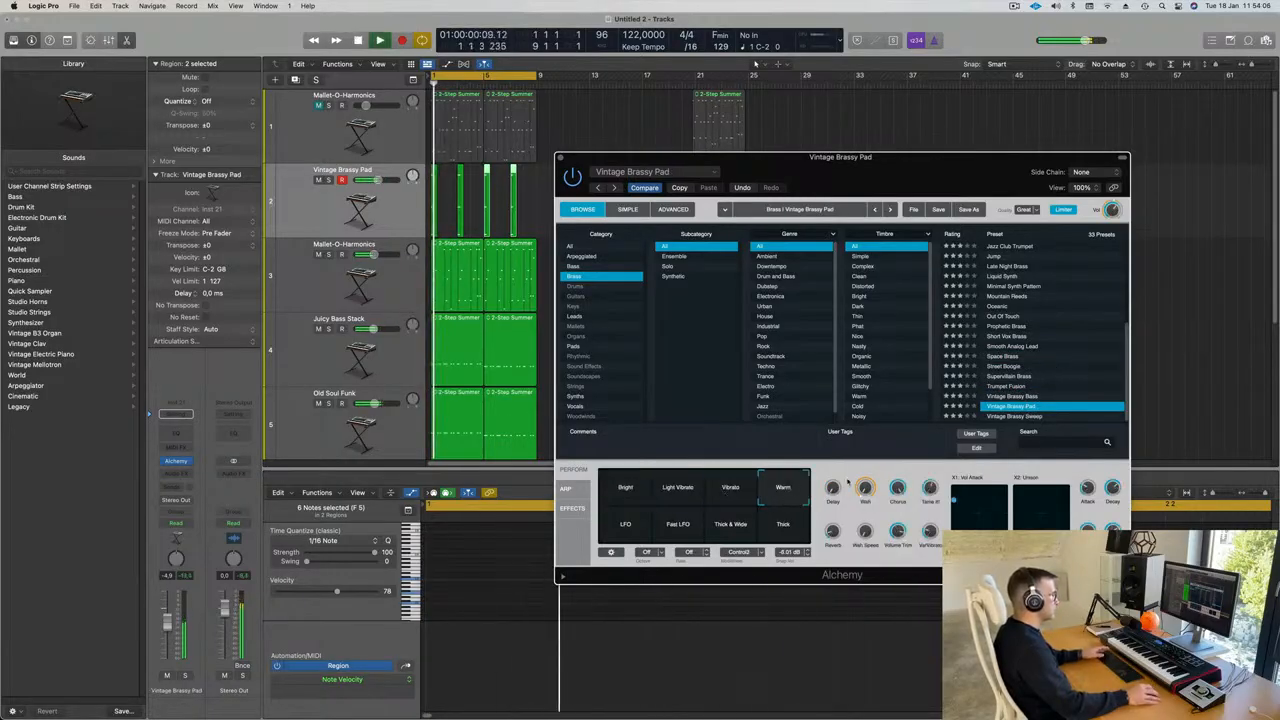
# Load the brass preset 80s Fantasy, compare its variations, keep Laws Of Aviation and close the synth window
pyautogui.scroll(5, 1067, 355)
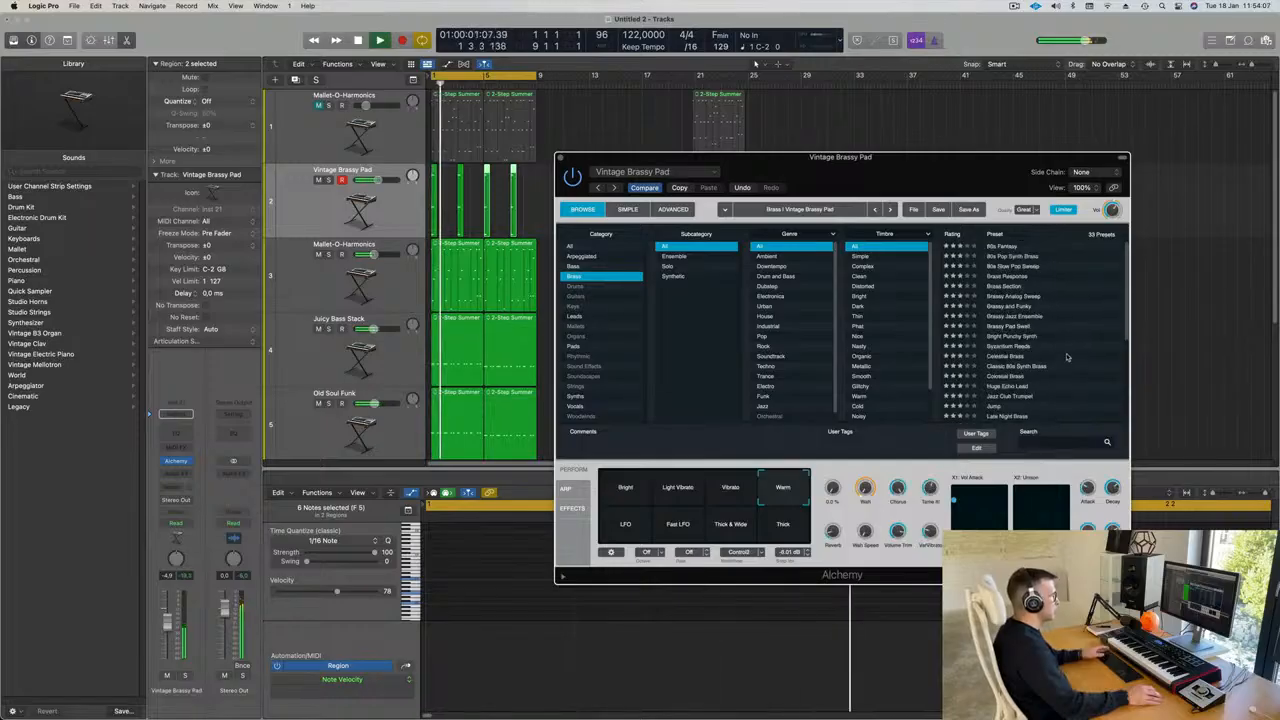
pyautogui.click(996, 250)
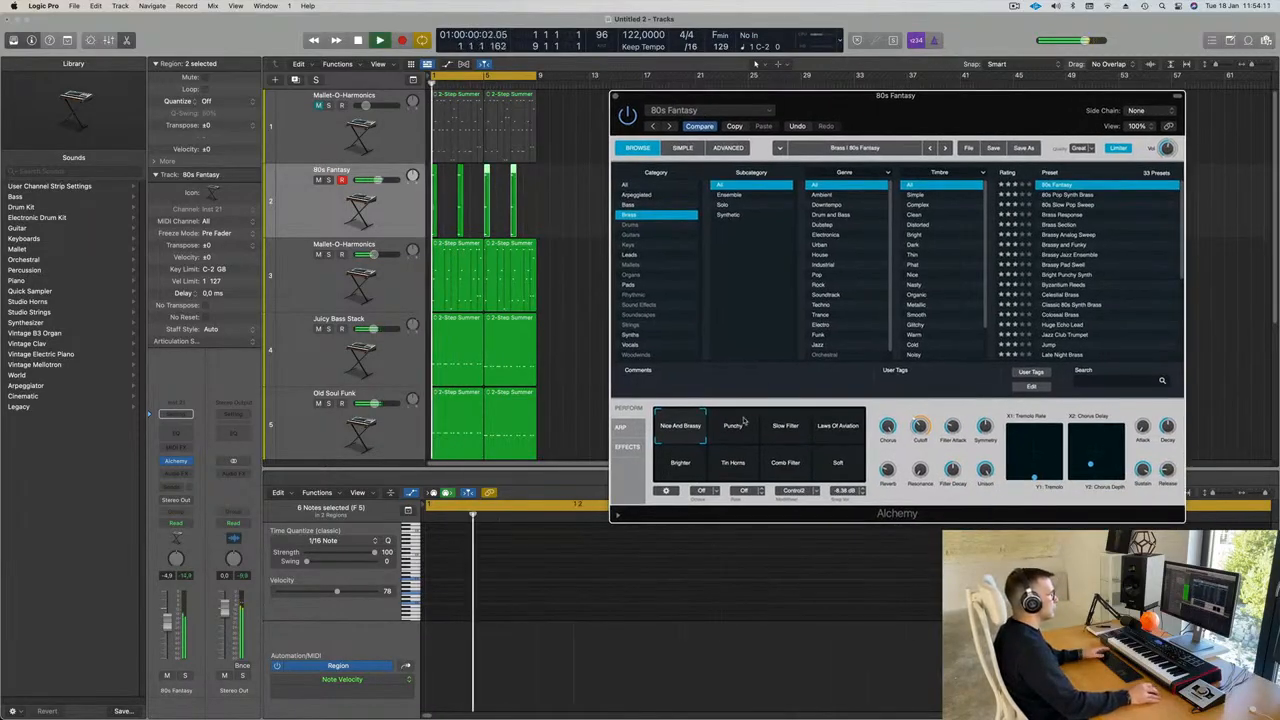
pyautogui.click(781, 427)
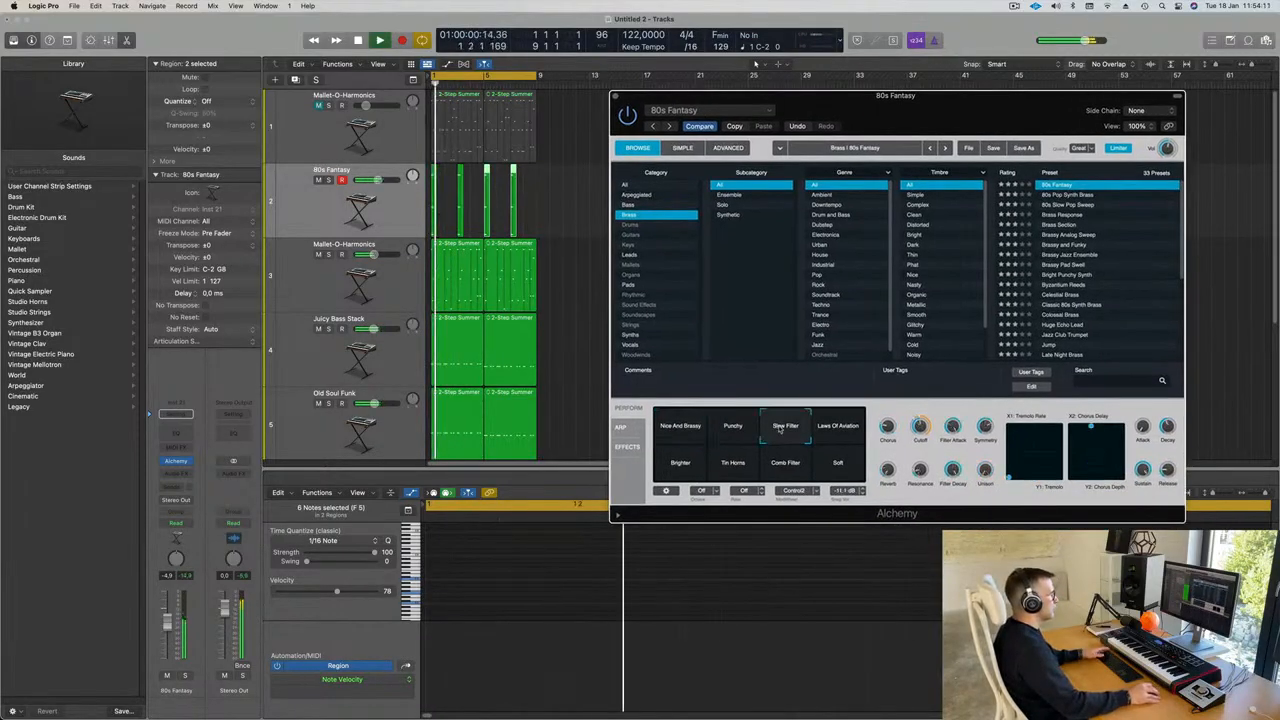
pyautogui.click(845, 430)
pyautogui.press('space')
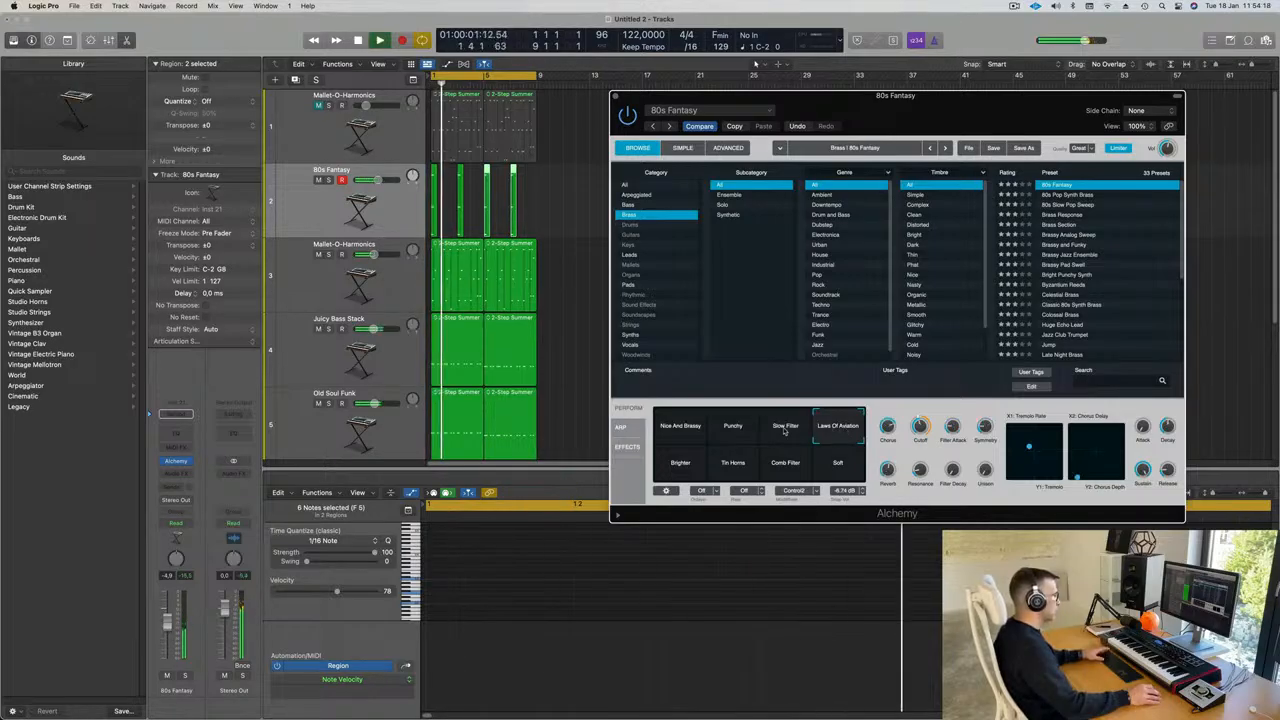
pyautogui.click(679, 465)
pyautogui.click(739, 468)
pyautogui.click(838, 430)
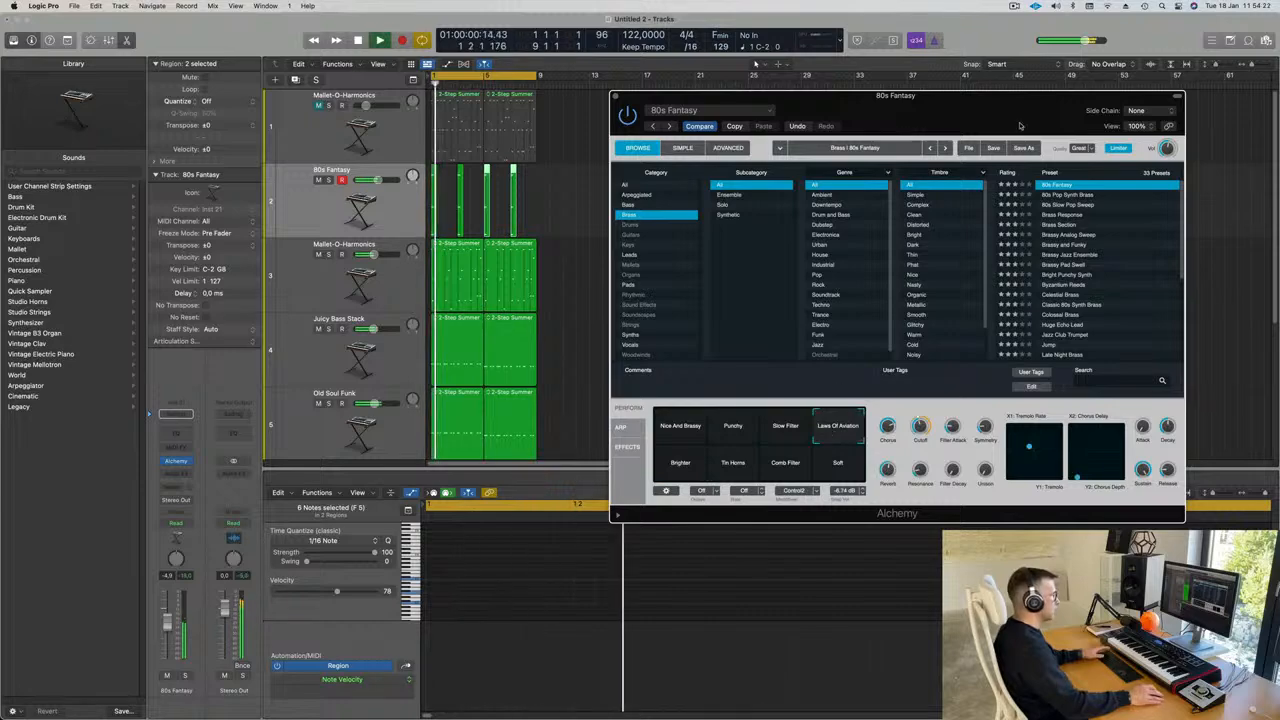
pyautogui.moveTo(979, 108); pyautogui.dragTo(922, 168)
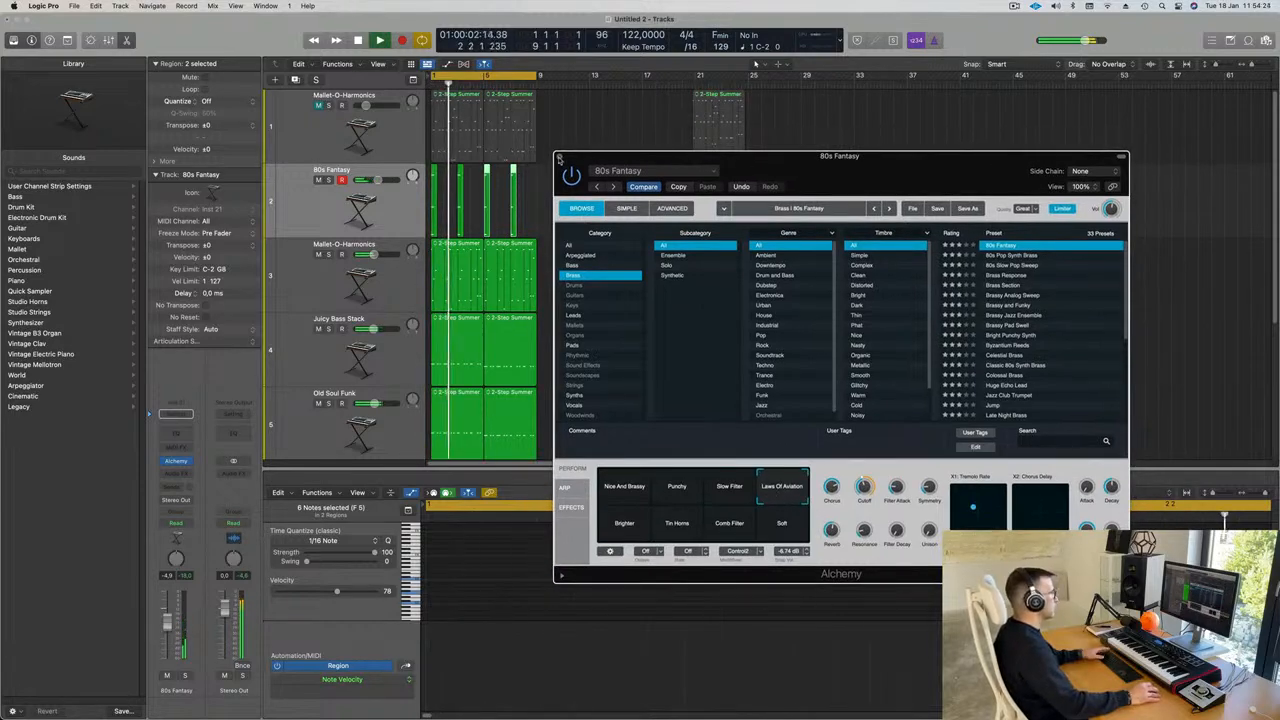
pyautogui.click(286, 234)
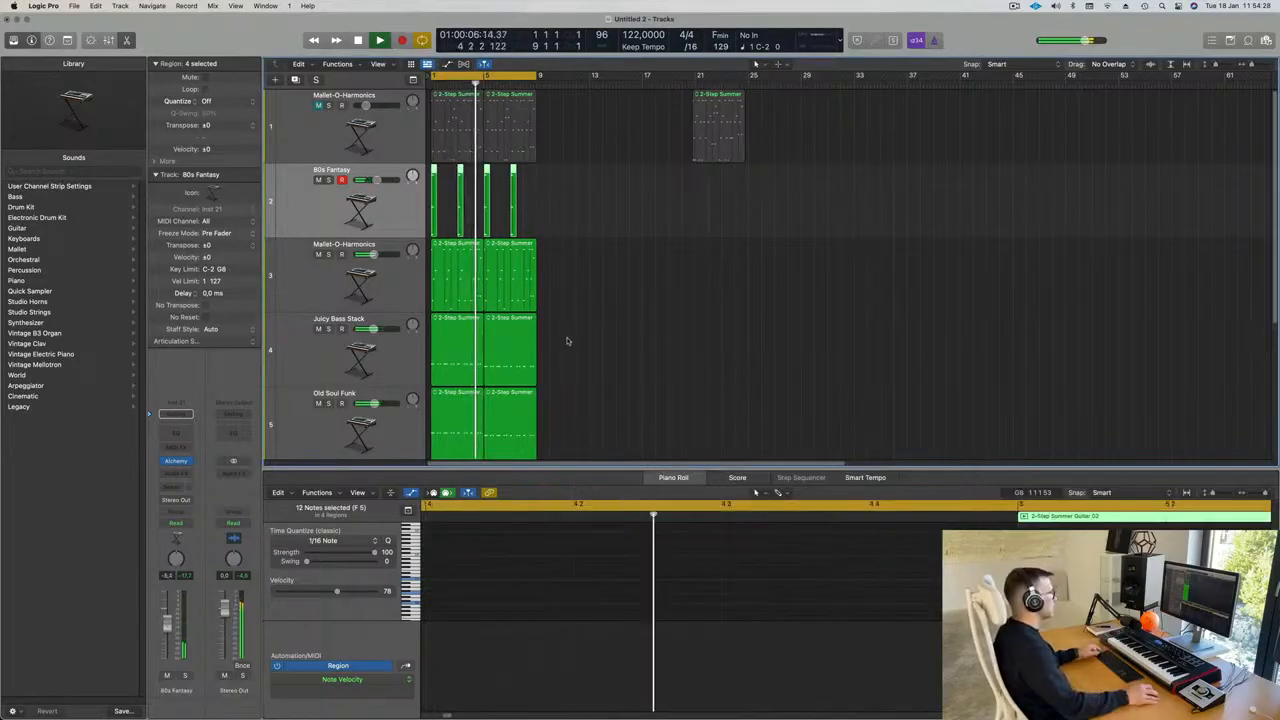
# Listen to the loop and look over the arrangement with the new 80s Fantasy sound
pyautogui.scroll(-3, 575, 336)
pyautogui.scroll(5, 611, 328)
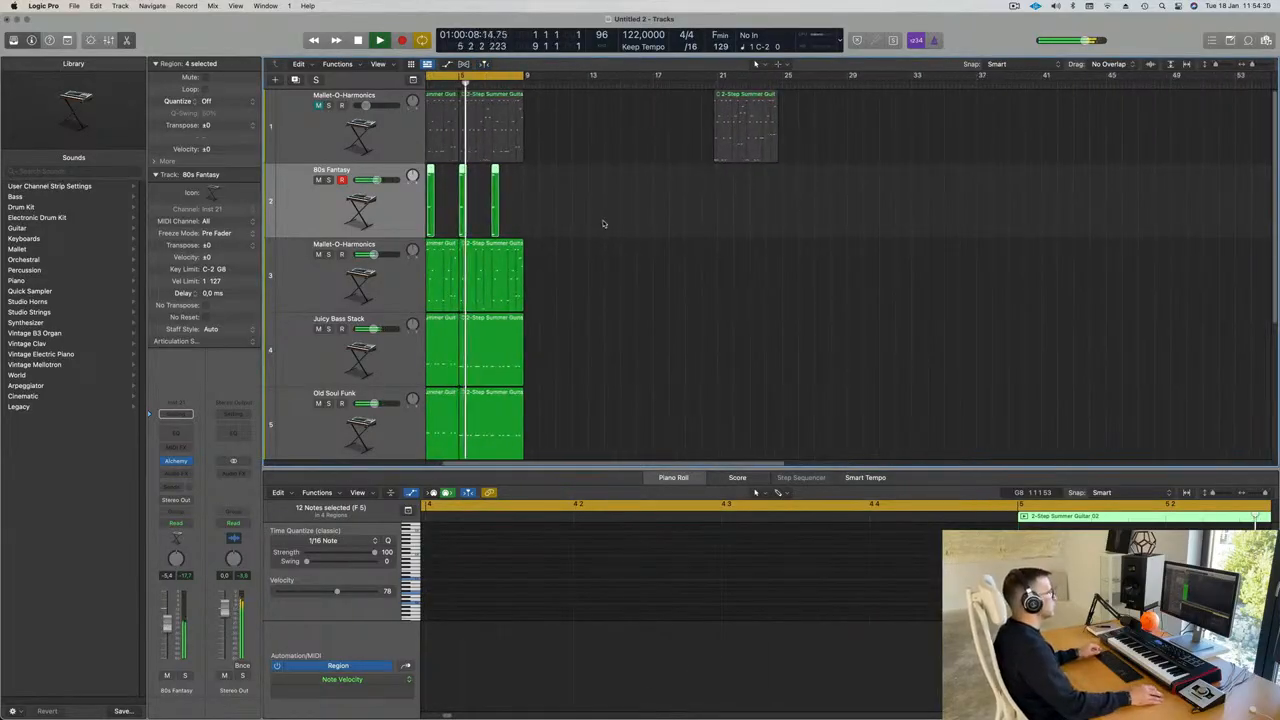
pyautogui.scroll(3, 640, 221)
pyautogui.hscroll(2, 640, 221)
pyautogui.scroll(-2, 624, 277)
pyautogui.hscroll(-3, 628, 275)
pyautogui.hscroll(-2, 630, 274)
pyautogui.scroll(-3, 701, 243)
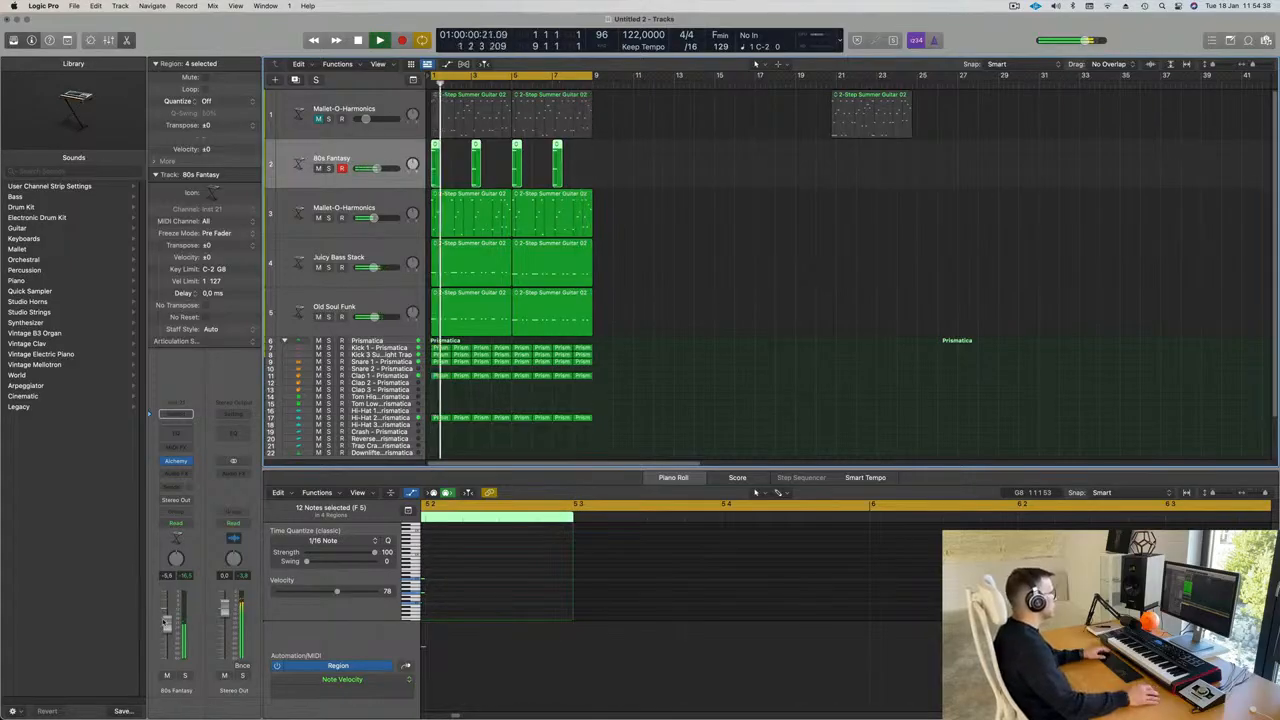
pyautogui.press('super+Right')
pyautogui.press('super+Right')
pyautogui.press('super+Right')
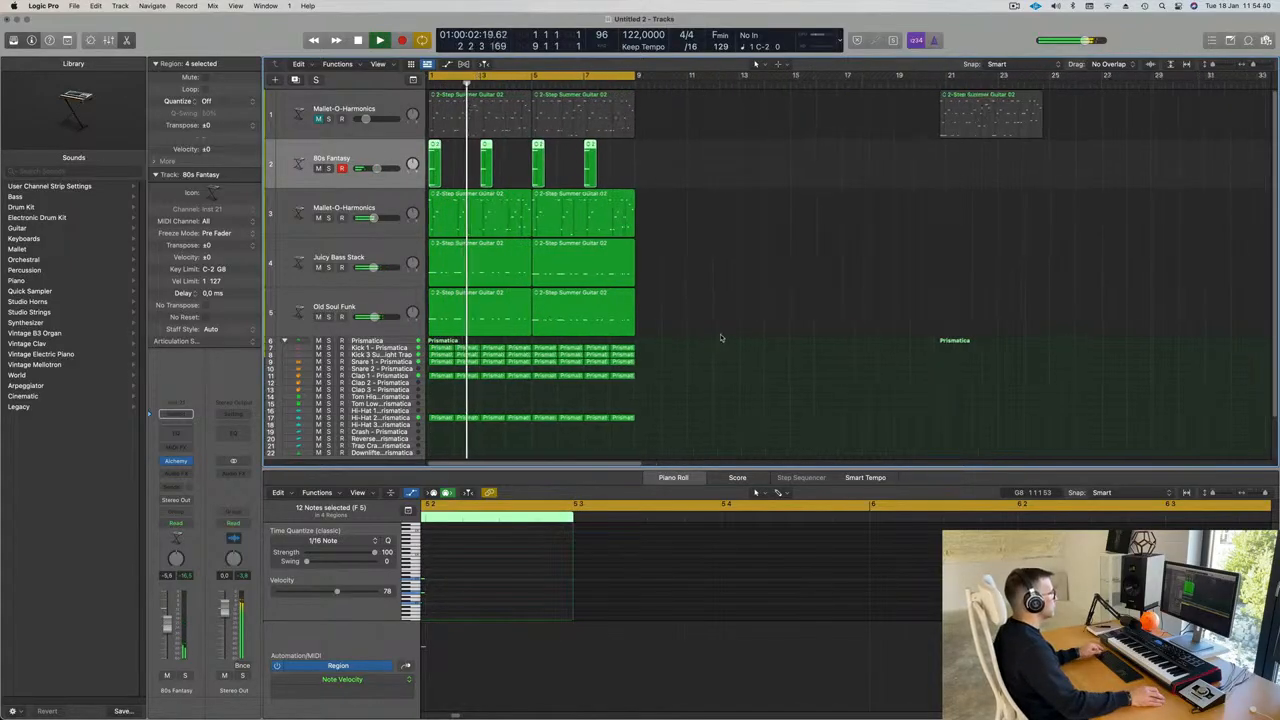
pyautogui.click(743, 264)
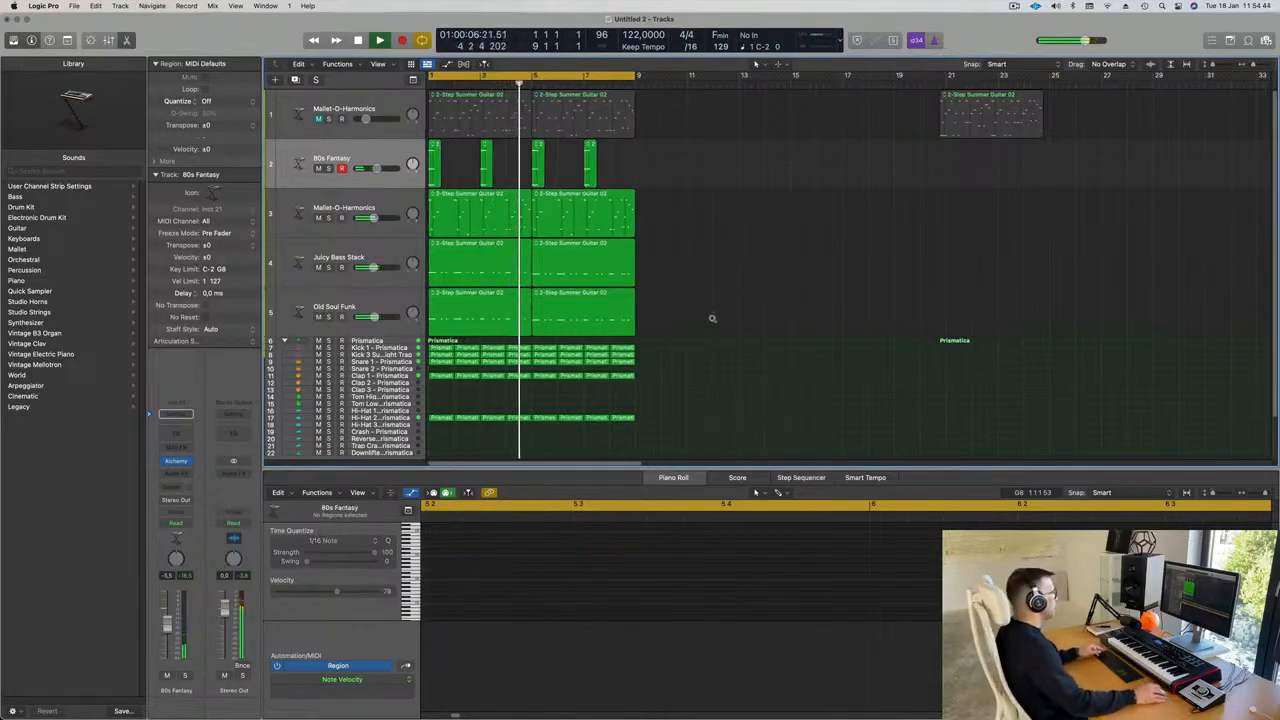
pyautogui.press('super+Right')
pyautogui.press('super+Right')
pyautogui.click(1013, 8)
pyautogui.click(756, 352)
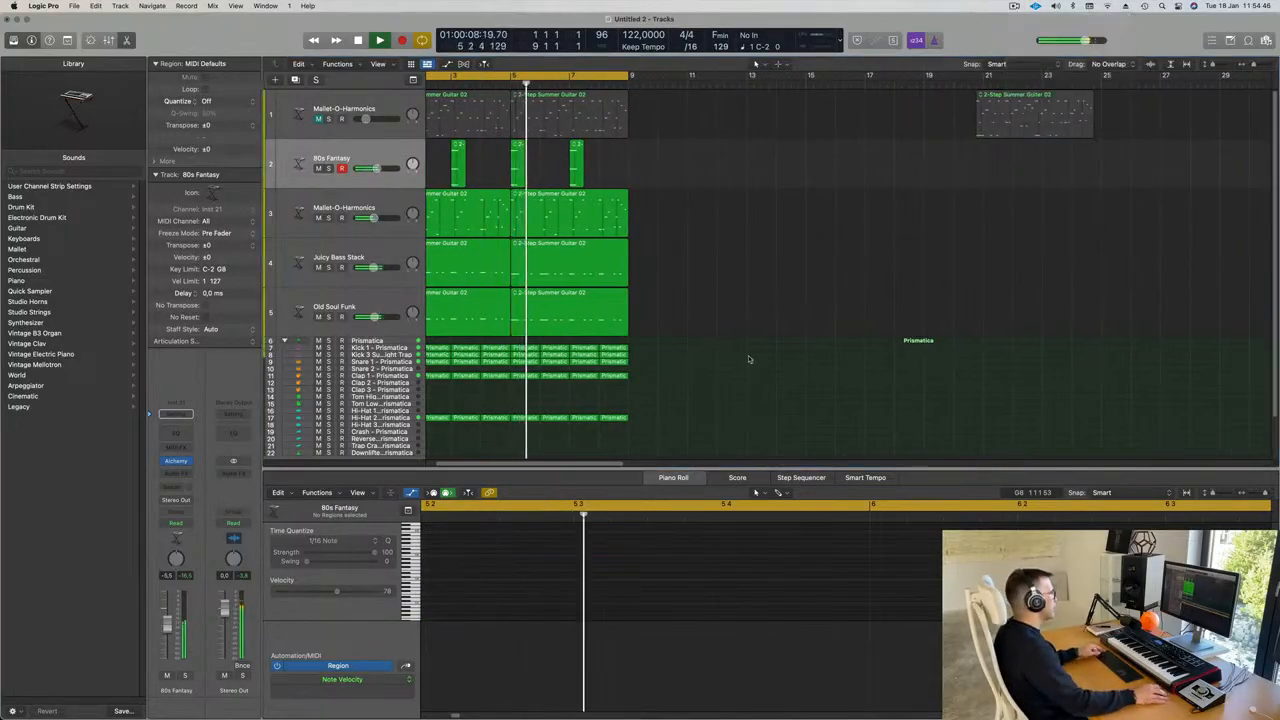
# Stop playback and copy the first Hi-Hat 2 region in bar 1 onto the Hi-Hat 3 track
pyautogui.press('super+Right')
pyautogui.press('super+Right')
pyautogui.press('super+Right')
pyautogui.hscroll(-3, 634, 405)
pyautogui.press('space')
pyautogui.click(447, 419)
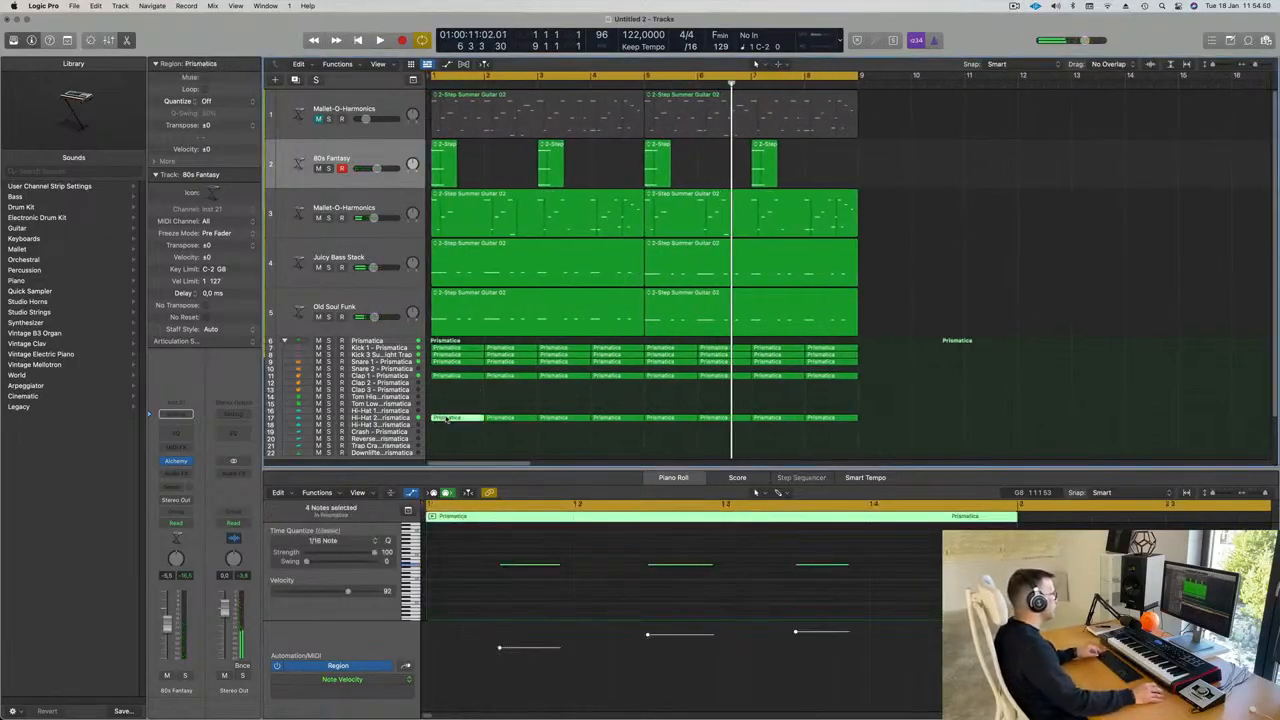
pyautogui.moveTo(447, 419); pyautogui.dragTo(447, 426)
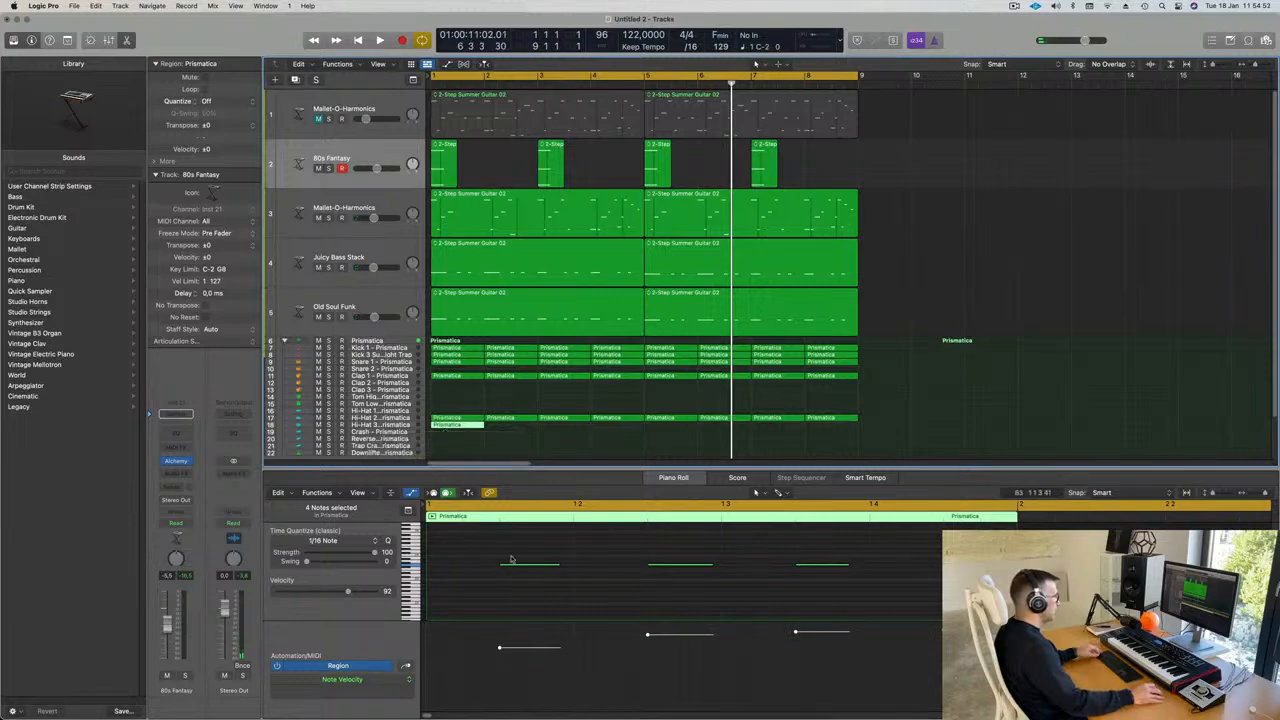
# Duplicate the notes in the Hi-Hat 3 region to form a continuous 16th-note pattern in bar 1, and play it
pyautogui.moveTo(500, 584); pyautogui.dragTo(472, 584)
pyautogui.moveTo(554, 569)
pyautogui.mouseDown()
pyautogui.moveTo(438, 573)
pyautogui.moveTo(547, 570)
pyautogui.mouseUp()
pyautogui.press('space')
pyautogui.click(473, 426)
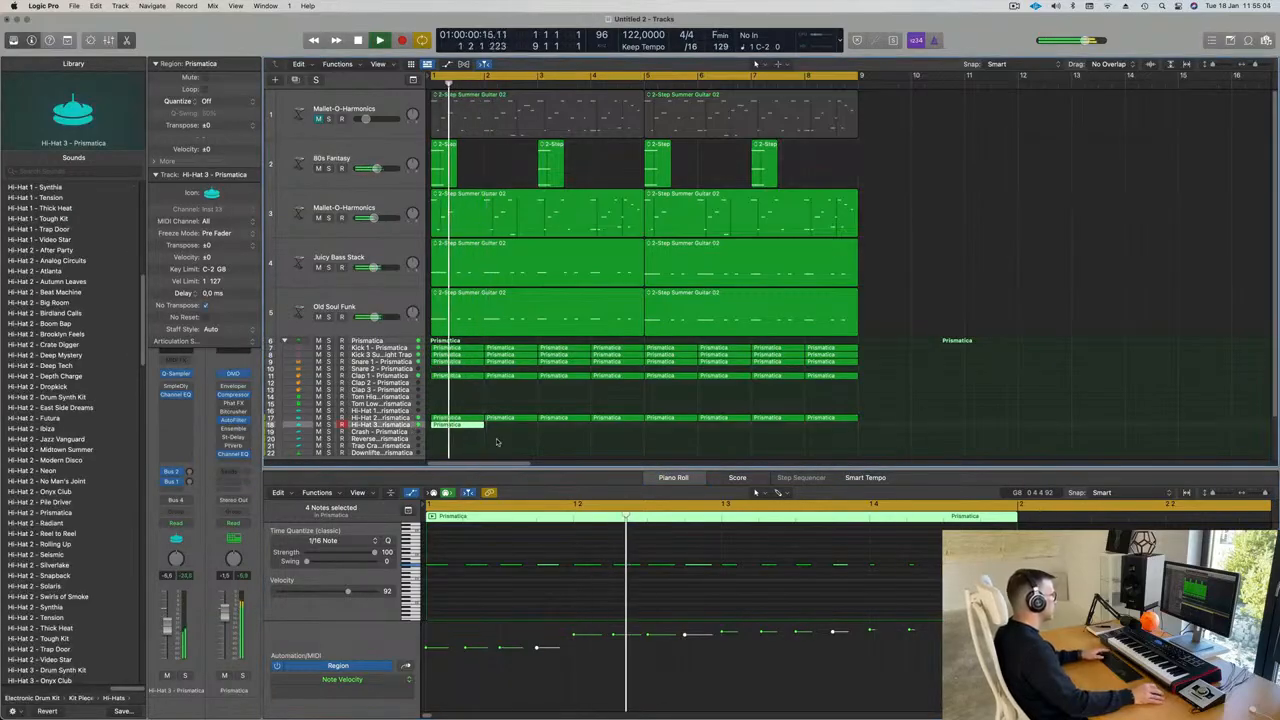
# Solo the Hi-Hat 2 and Hi-Hat 3 tracks to hear them together, and turn the solos off again
pyautogui.click(344, 416)
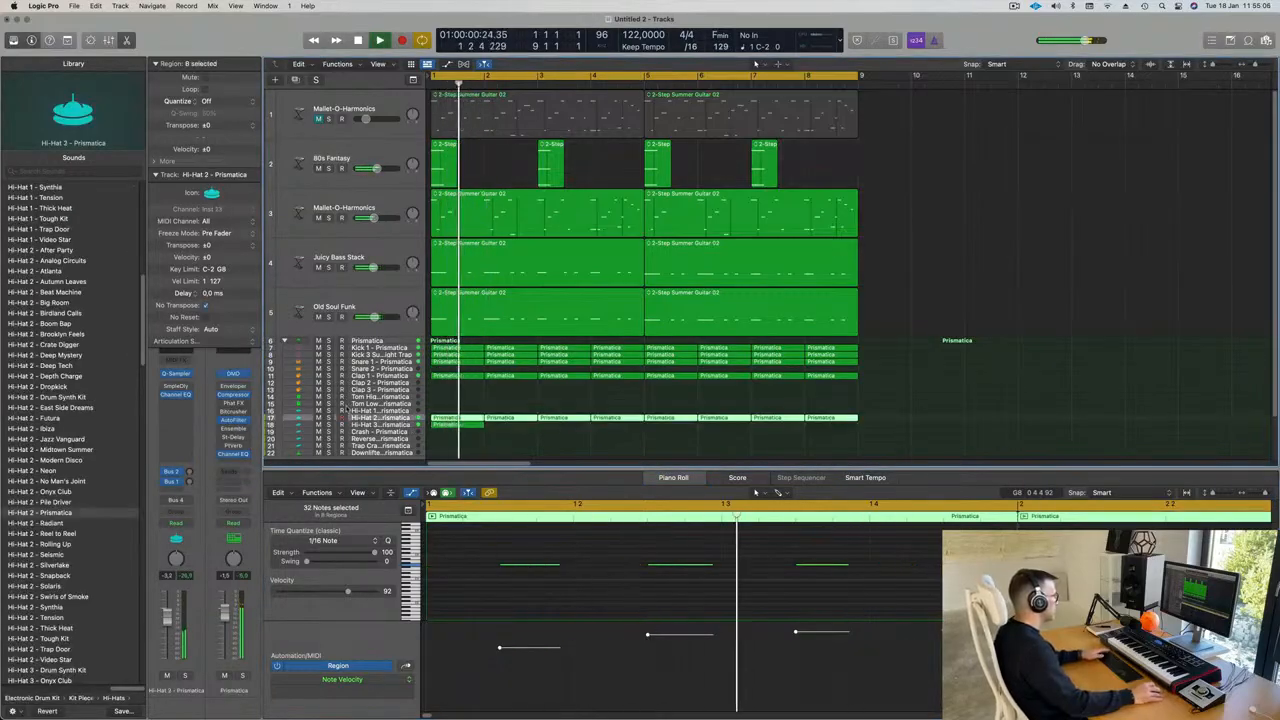
pyautogui.click(328, 417)
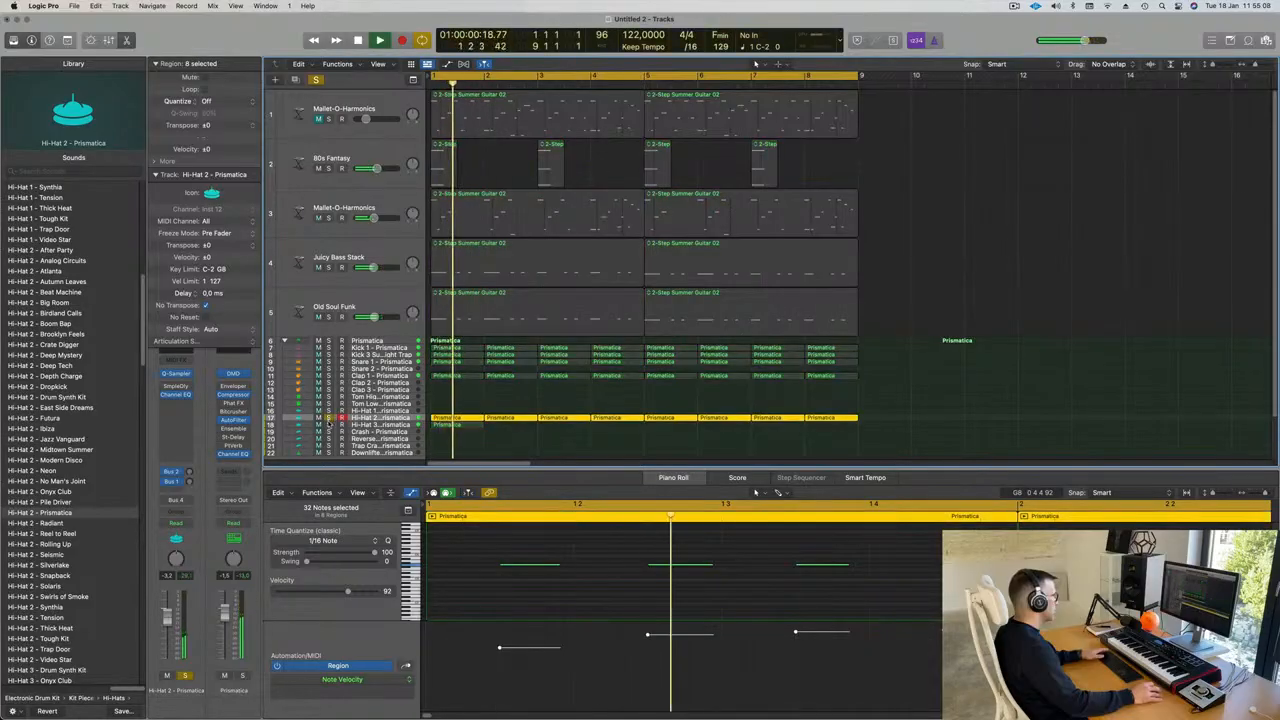
pyautogui.click(328, 425)
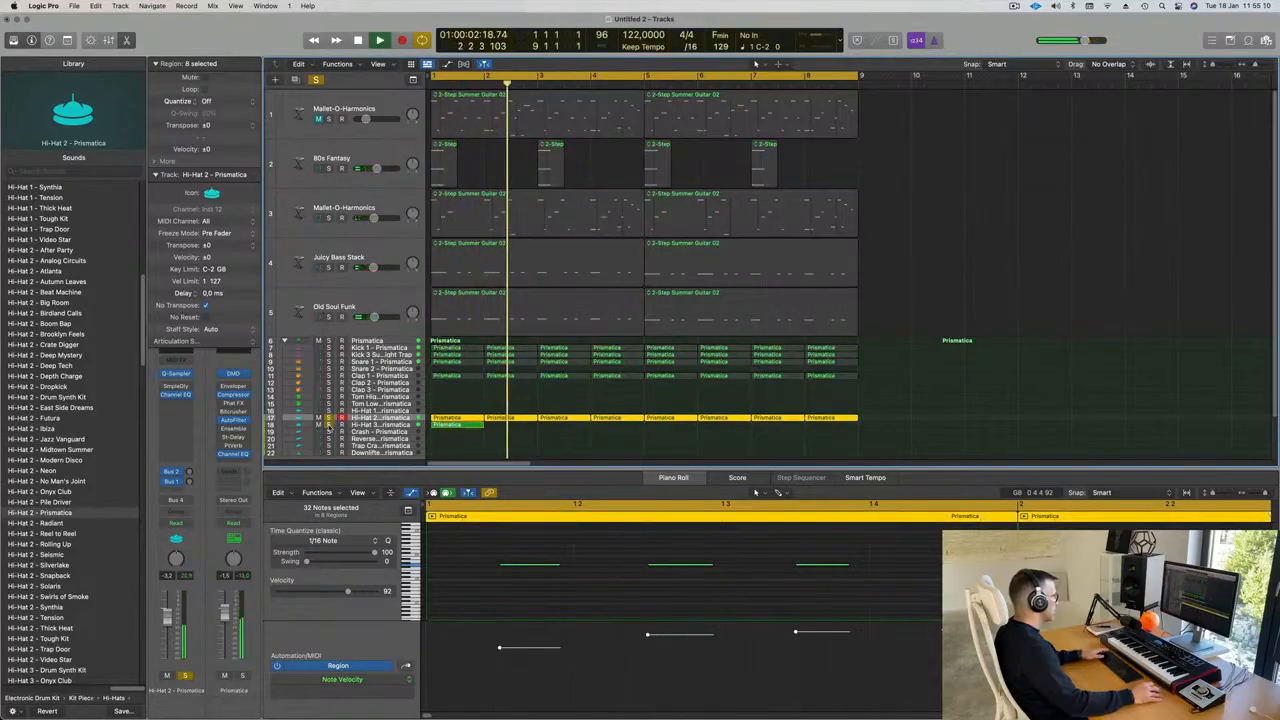
pyautogui.press('space')
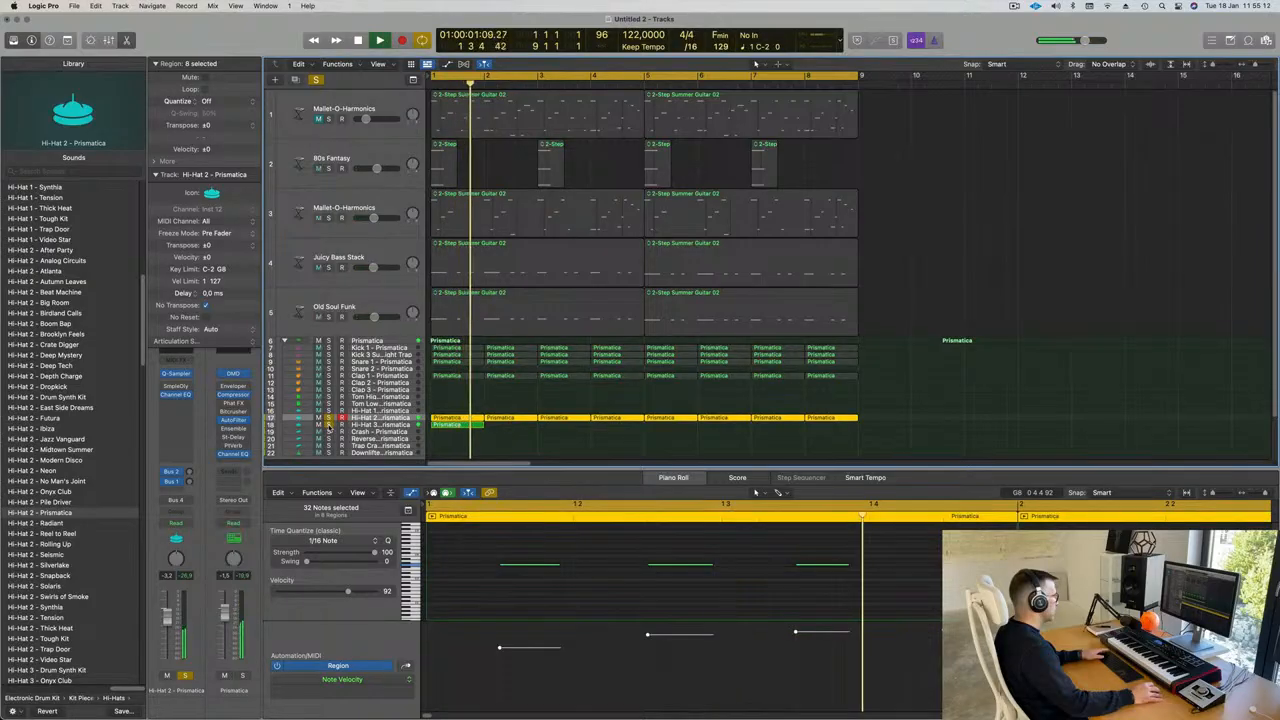
pyautogui.click(328, 418)
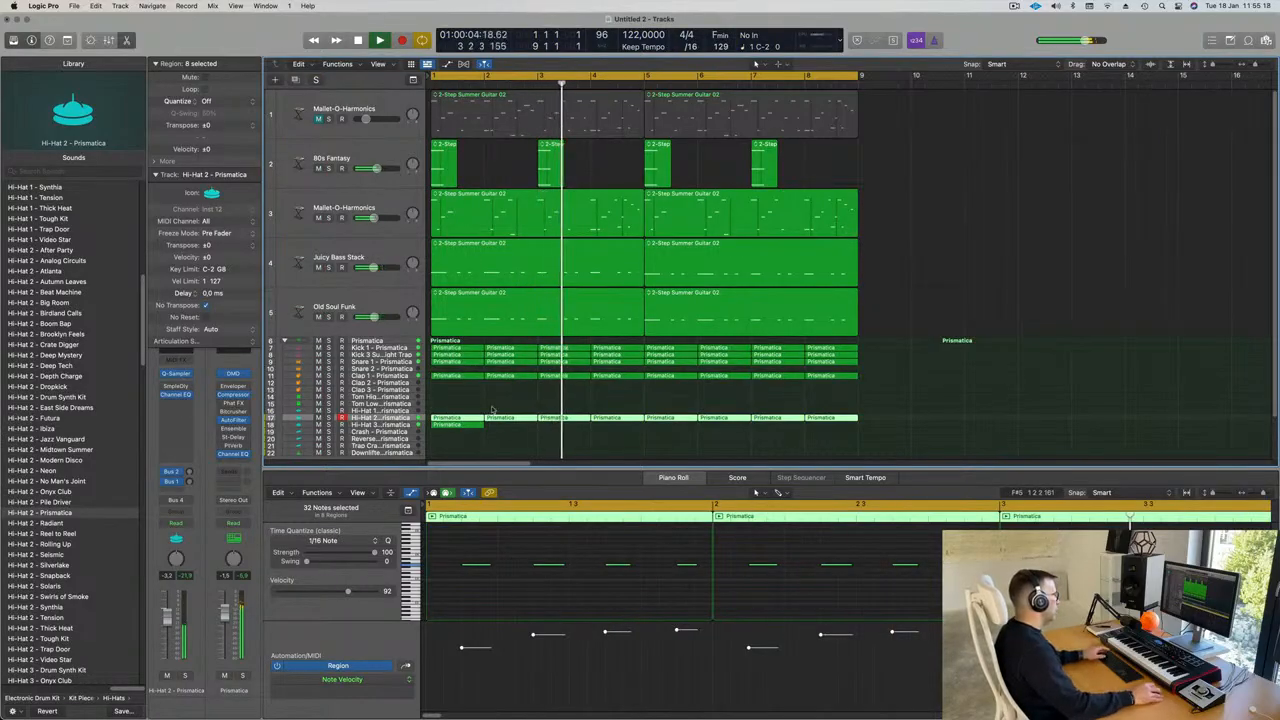
# Thin the 16th-note pattern in the Hi-Hat 3 region by deleting notes, and repeat the region through bar 8
pyautogui.click(461, 426)
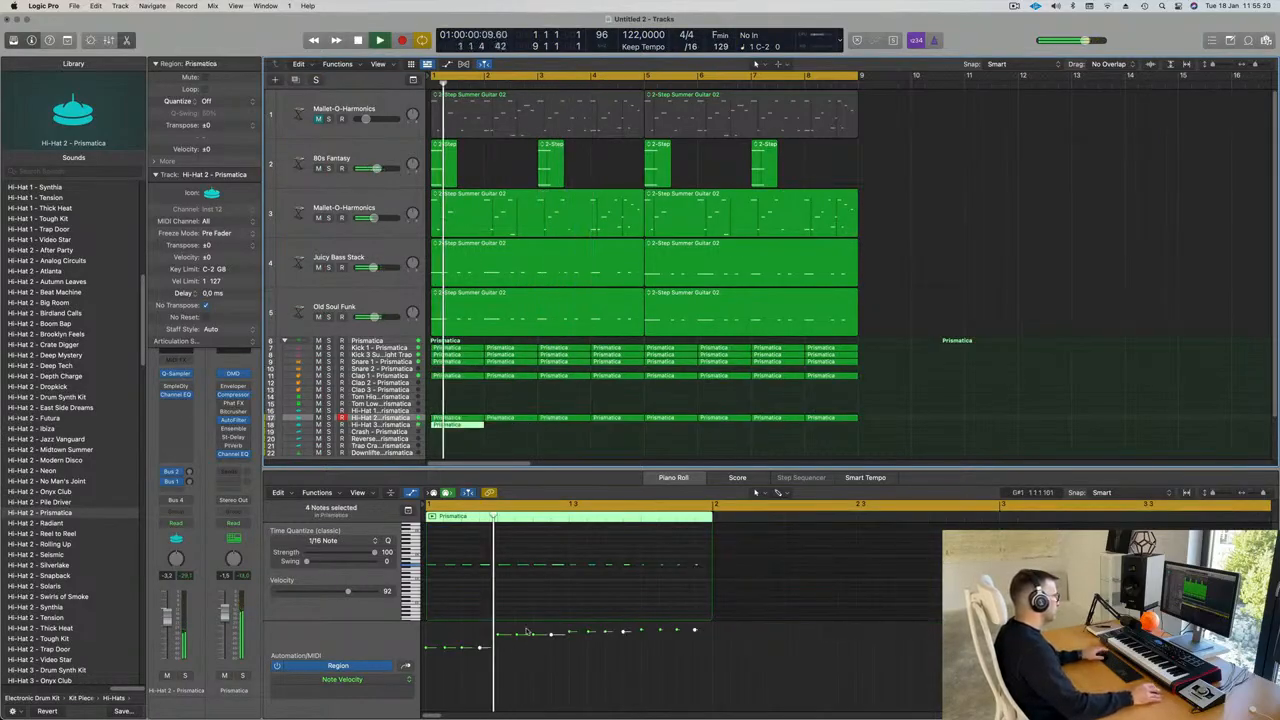
pyautogui.click(477, 570)
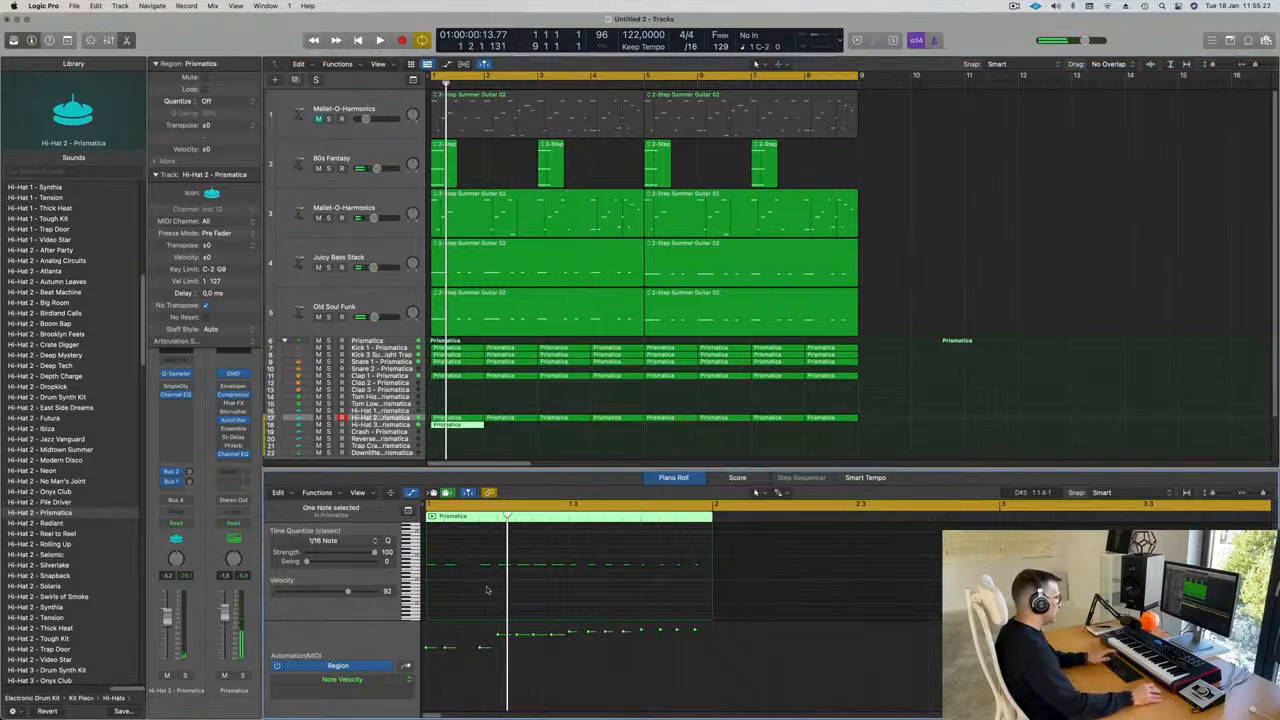
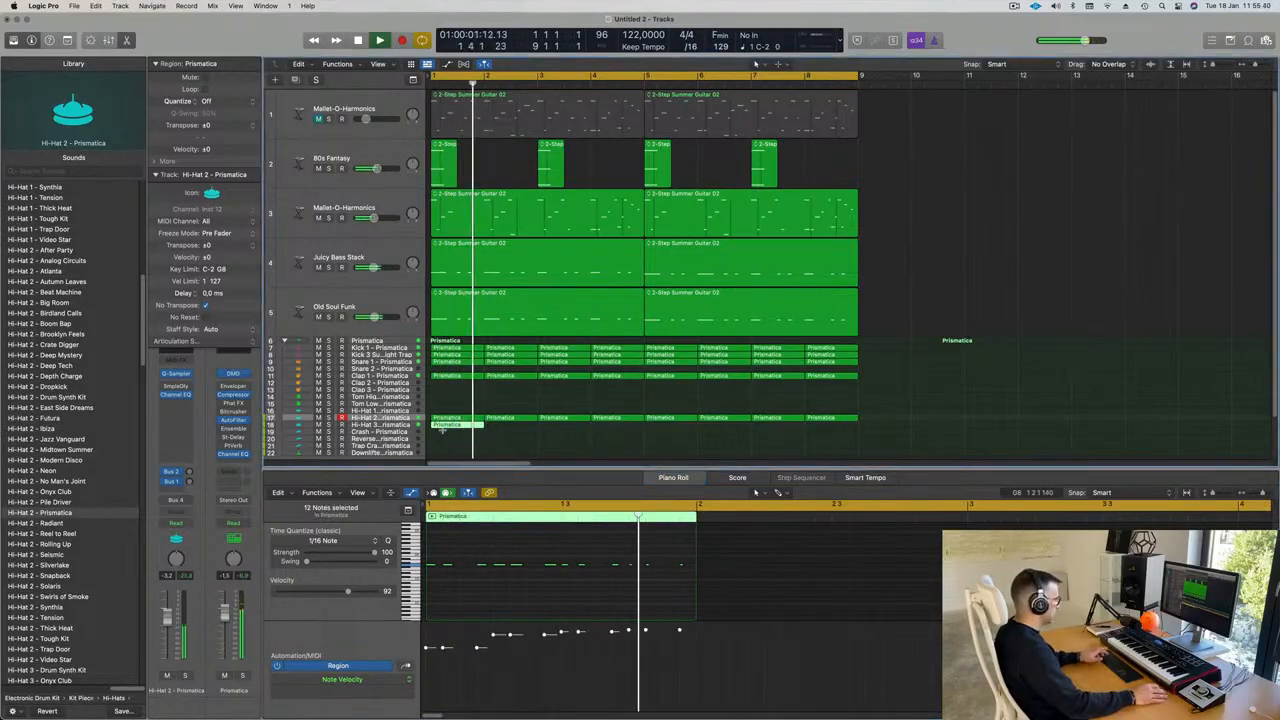
pyautogui.press('super+r')
pyautogui.press('super+r')
pyautogui.press('super+r')
pyautogui.press('super+r')
pyautogui.press('super+r')
pyautogui.press('super+r')
pyautogui.press('super+r')
pyautogui.press('space')
pyautogui.press('space')
# Select the Hi-Hat 3 track, show the toolbar and turn on Track Zoom
pyautogui.click(404, 426)
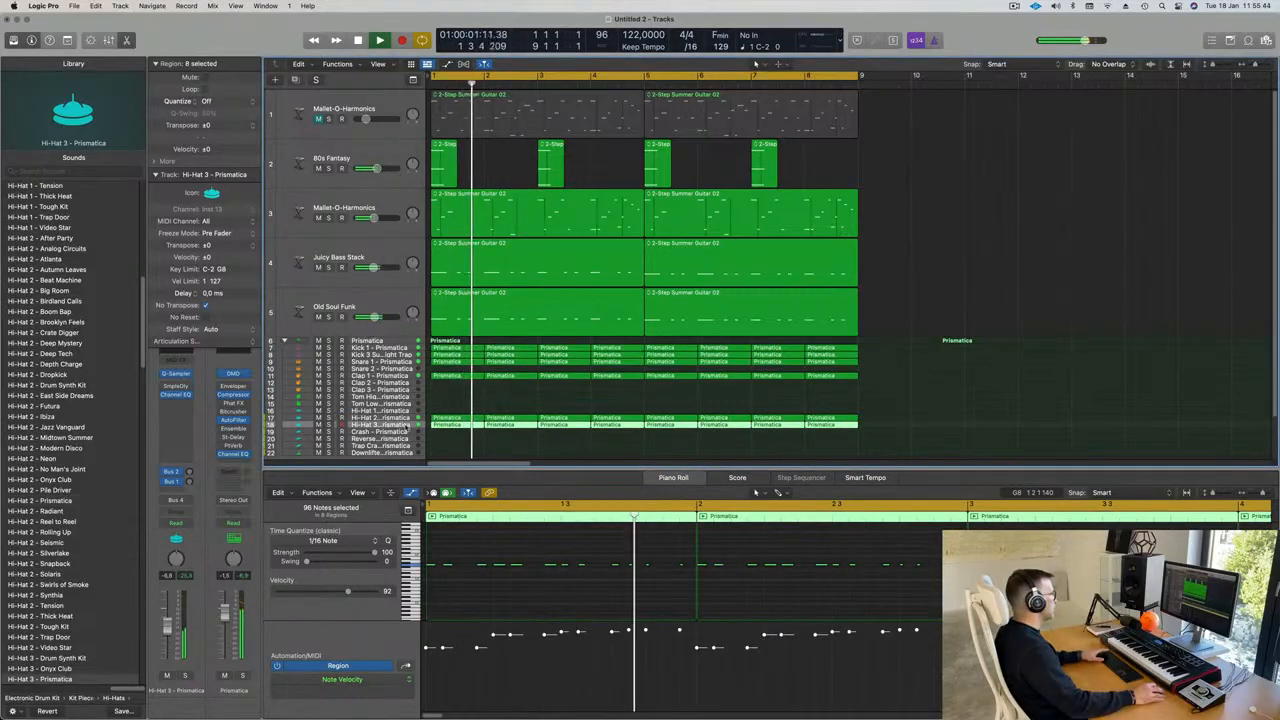
pyautogui.press('space')
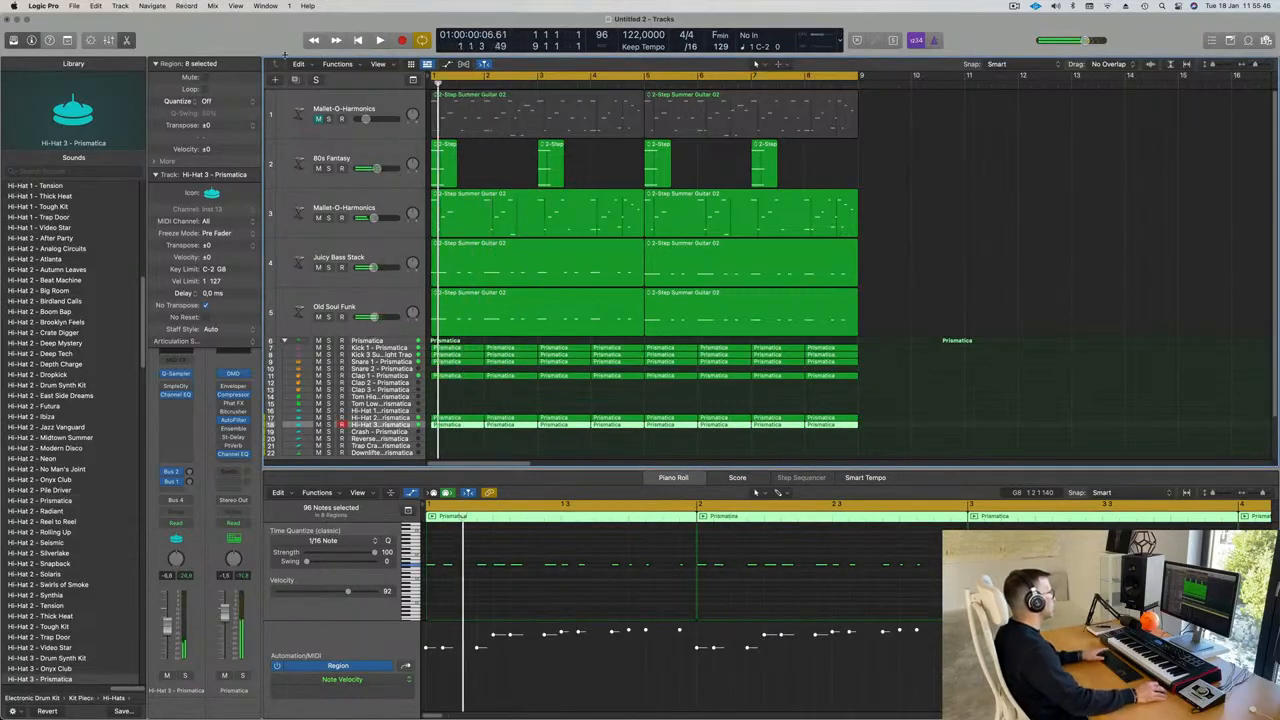
pyautogui.press('ctrl+alt+super+t')
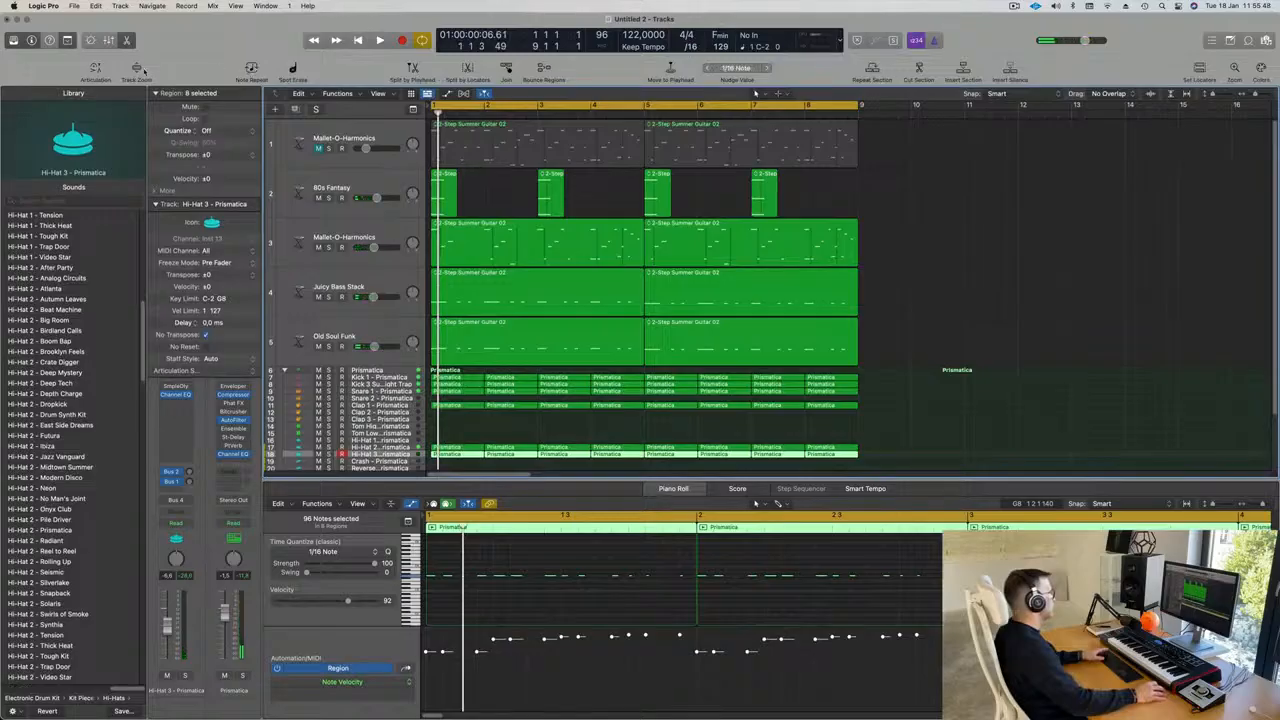
pyautogui.click(138, 68)
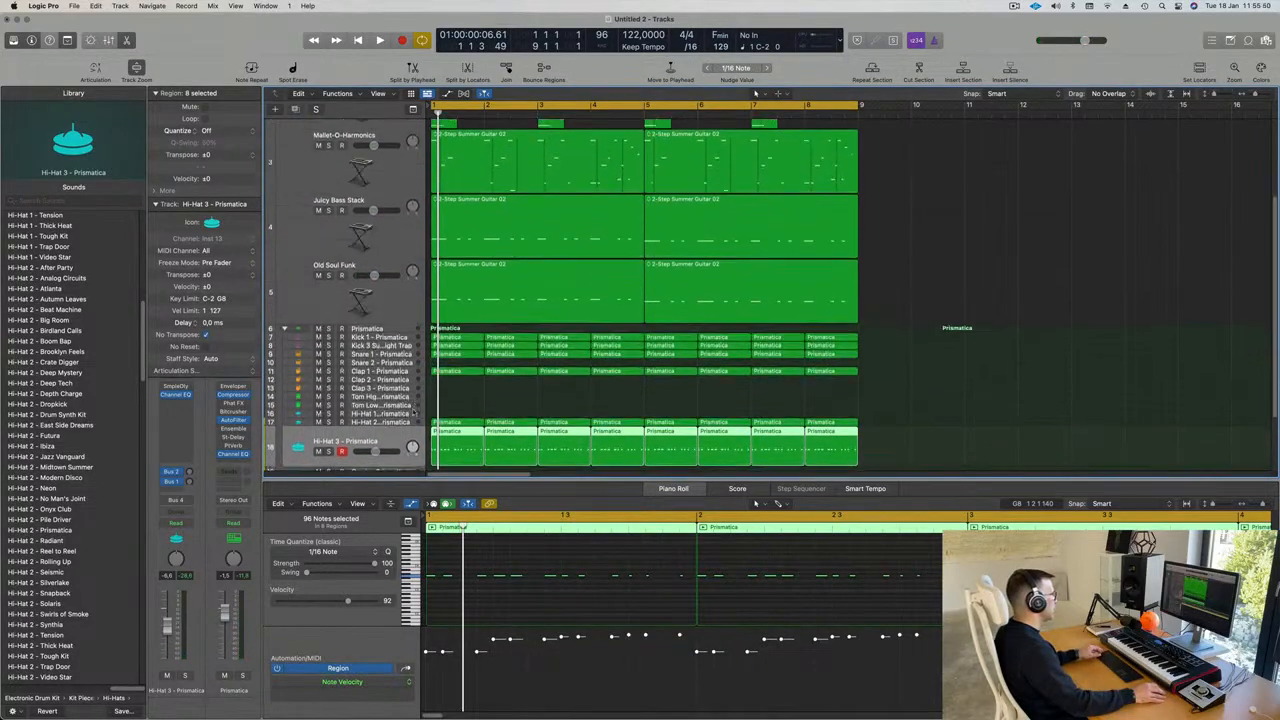
# Play the loop and balance the hi-hats, raising the Hi-Hat 2 track's volume slightly and lowering the Hi-Hat 3 track's volume
pyautogui.press('space')
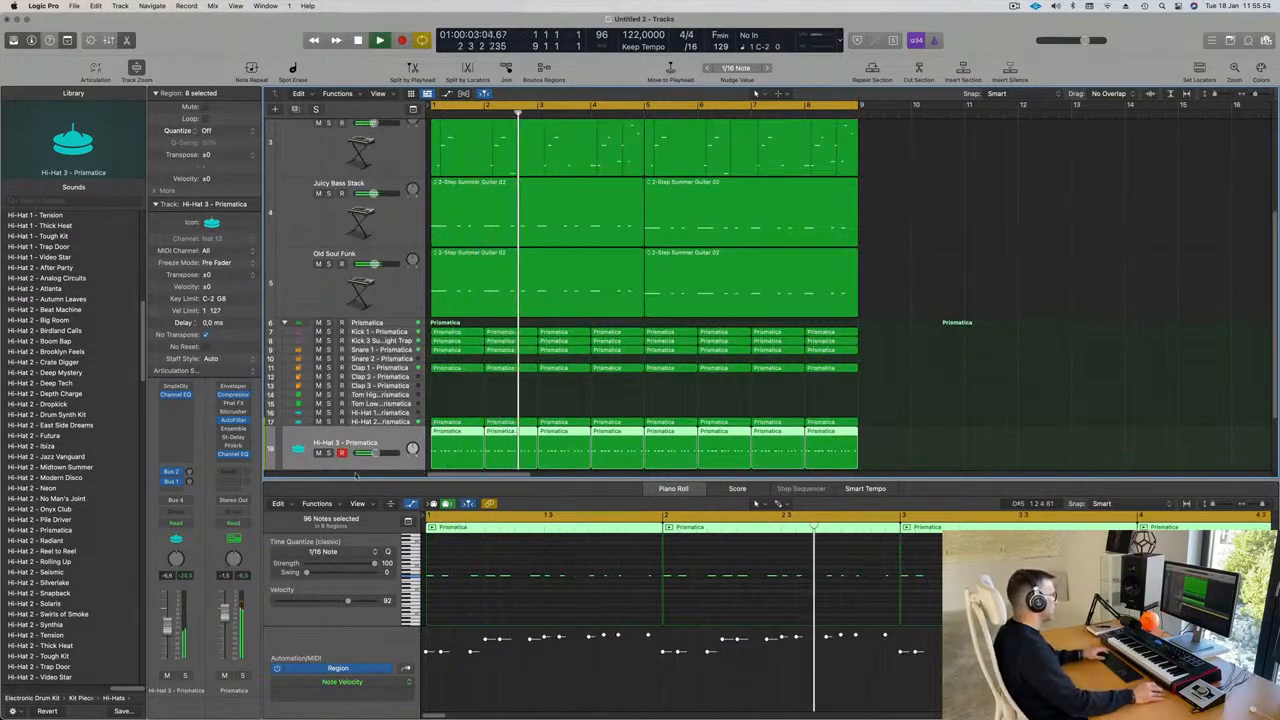
pyautogui.press('Return')
pyautogui.press('Up')
pyautogui.press('Return')
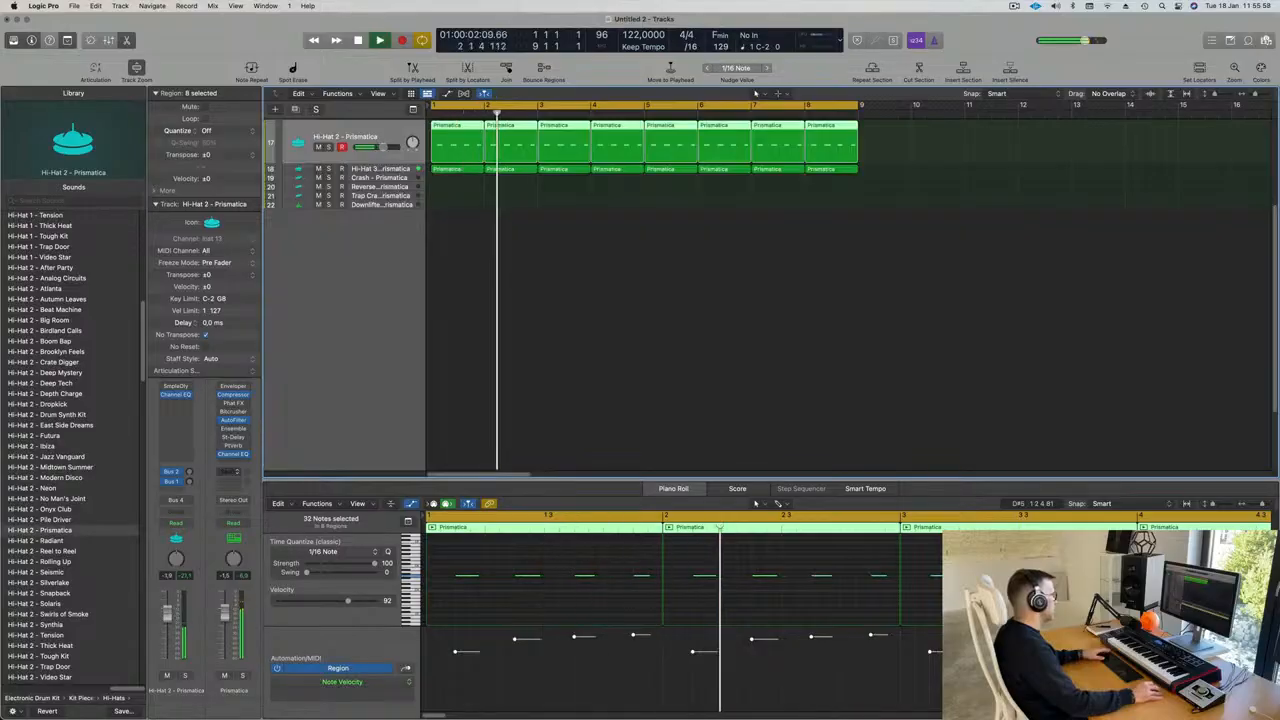
pyautogui.press('Return')
pyautogui.scroll(3, 432, 200)
pyautogui.scroll(5, 432, 200)
pyautogui.press('Down')
pyautogui.press('Return')
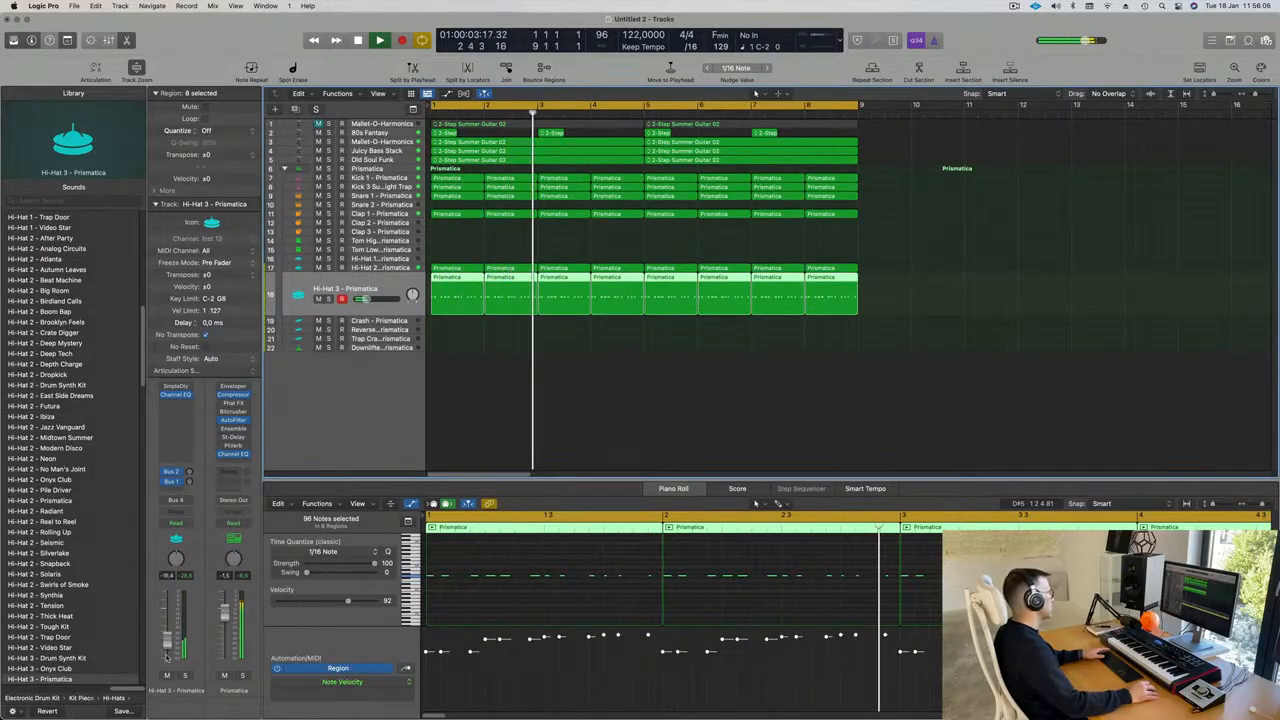
# Repeat the whole eight-bar section on all tracks to fill bars 9 to 16, turn off the cycle and stop playback
pyautogui.click(755, 415)
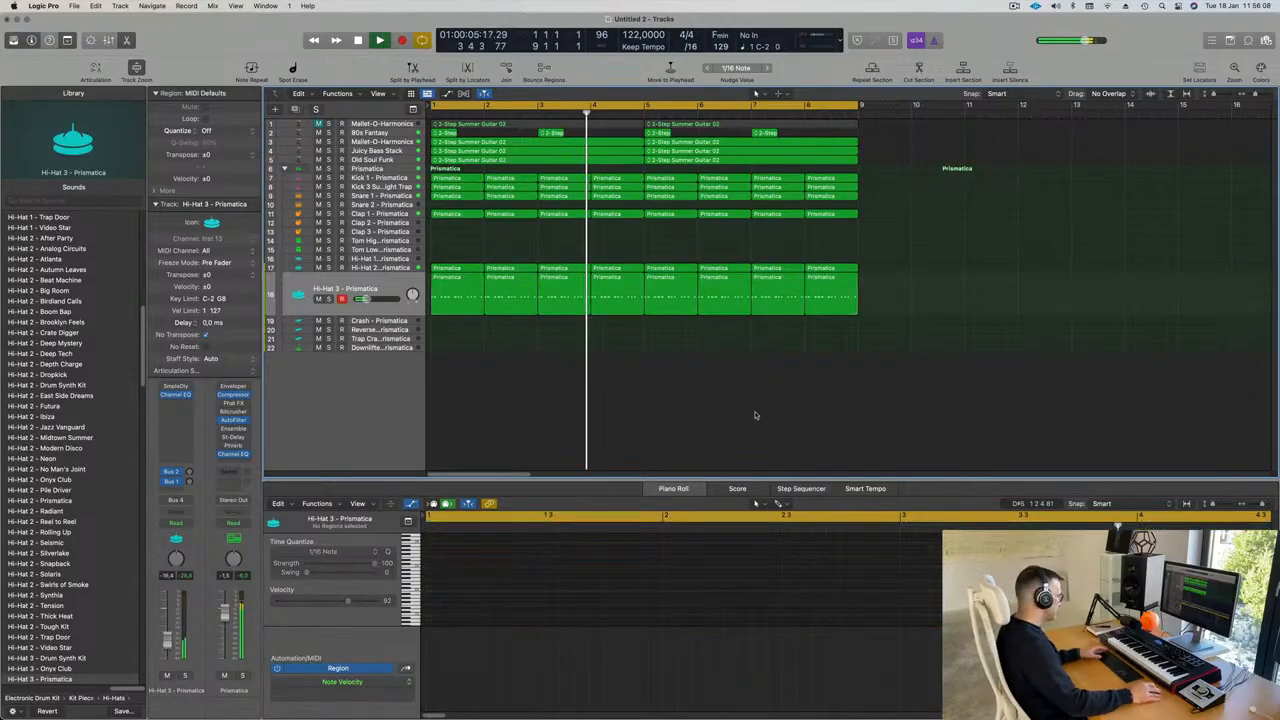
pyautogui.scroll(-5, 720, 403)
pyautogui.scroll(1, 652, 401)
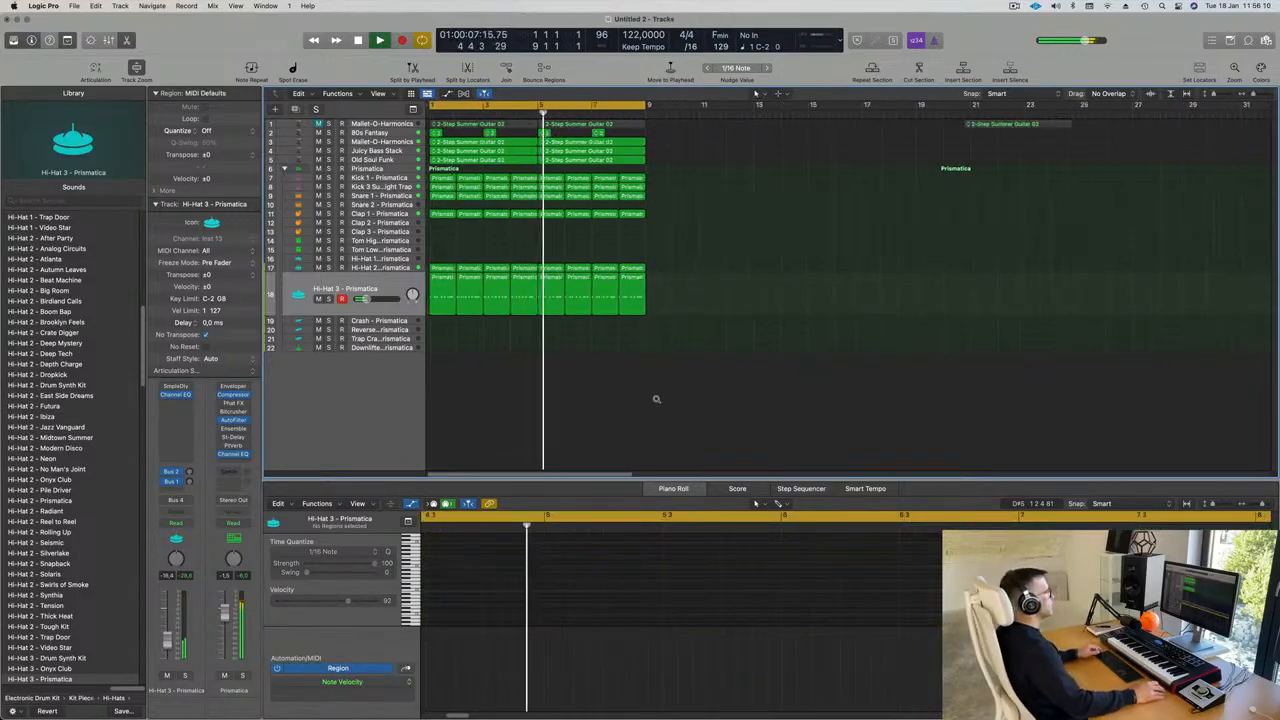
pyautogui.scroll(2, 690, 404)
pyautogui.press('super+Left')
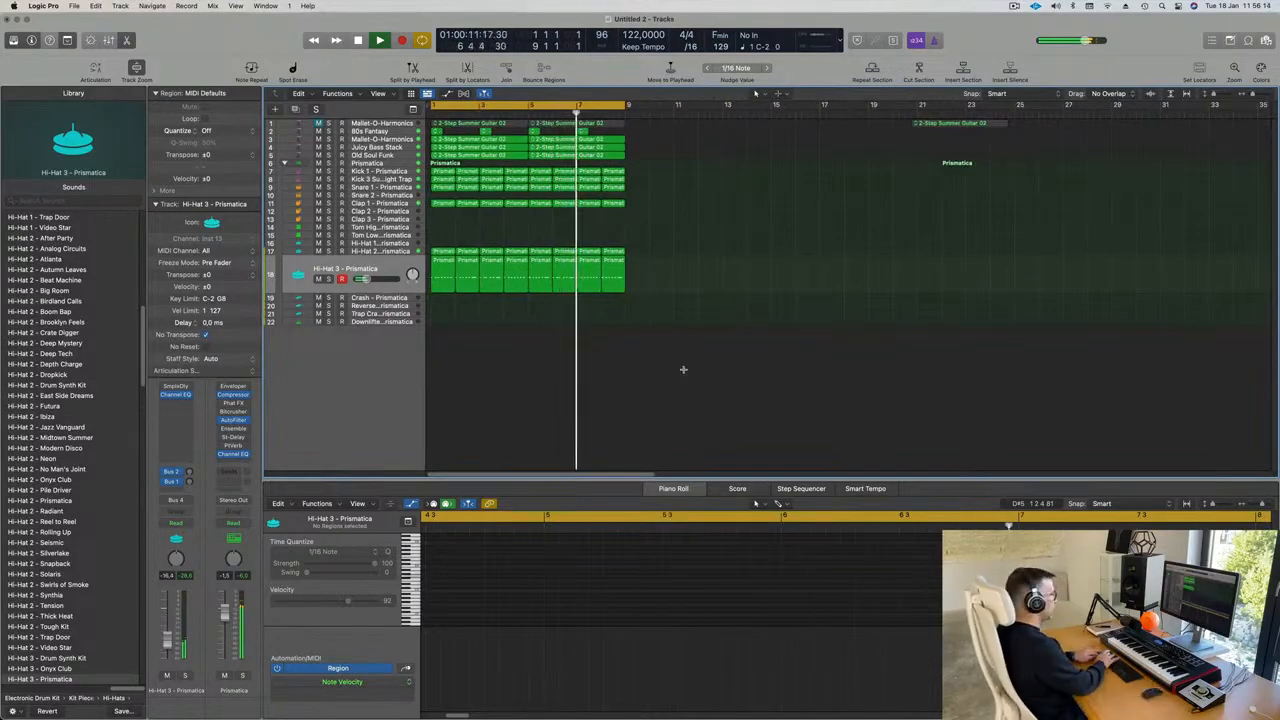
pyautogui.press('super+r')
pyautogui.press('c')
pyautogui.press('space')
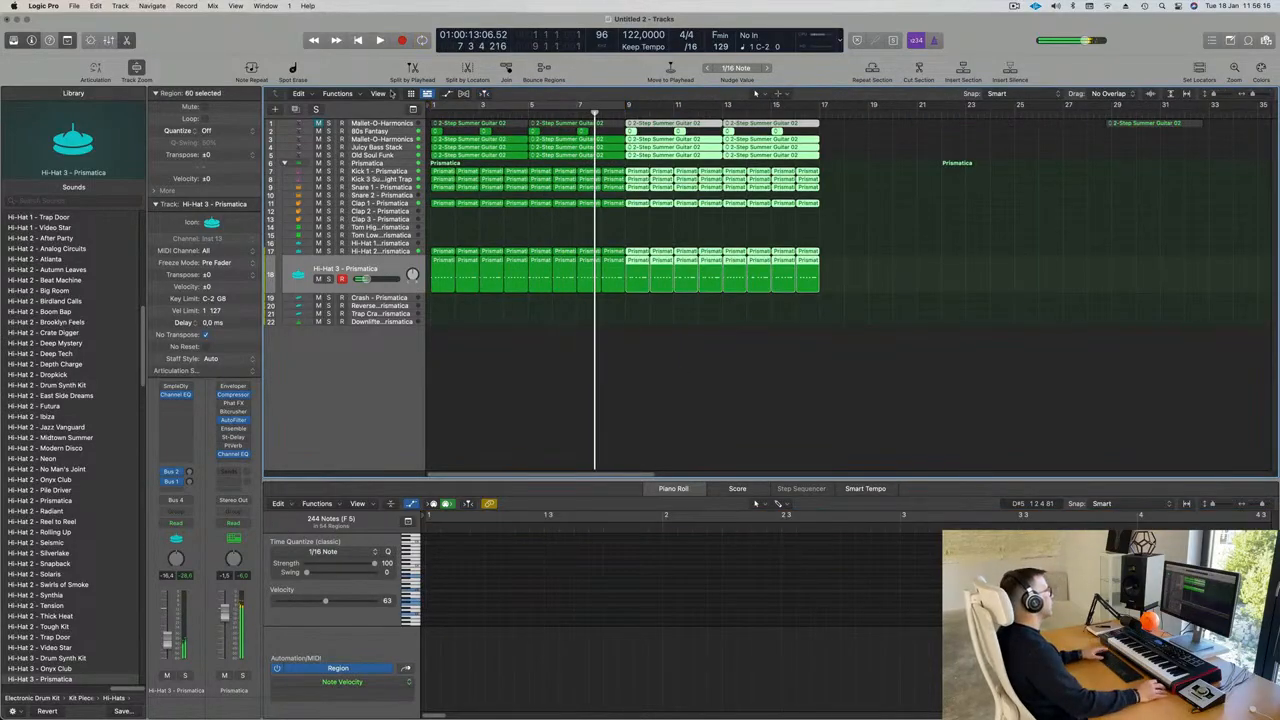
# Show the secondary time ruler above the arrangement and deselect all regions
pyautogui.click(391, 93)
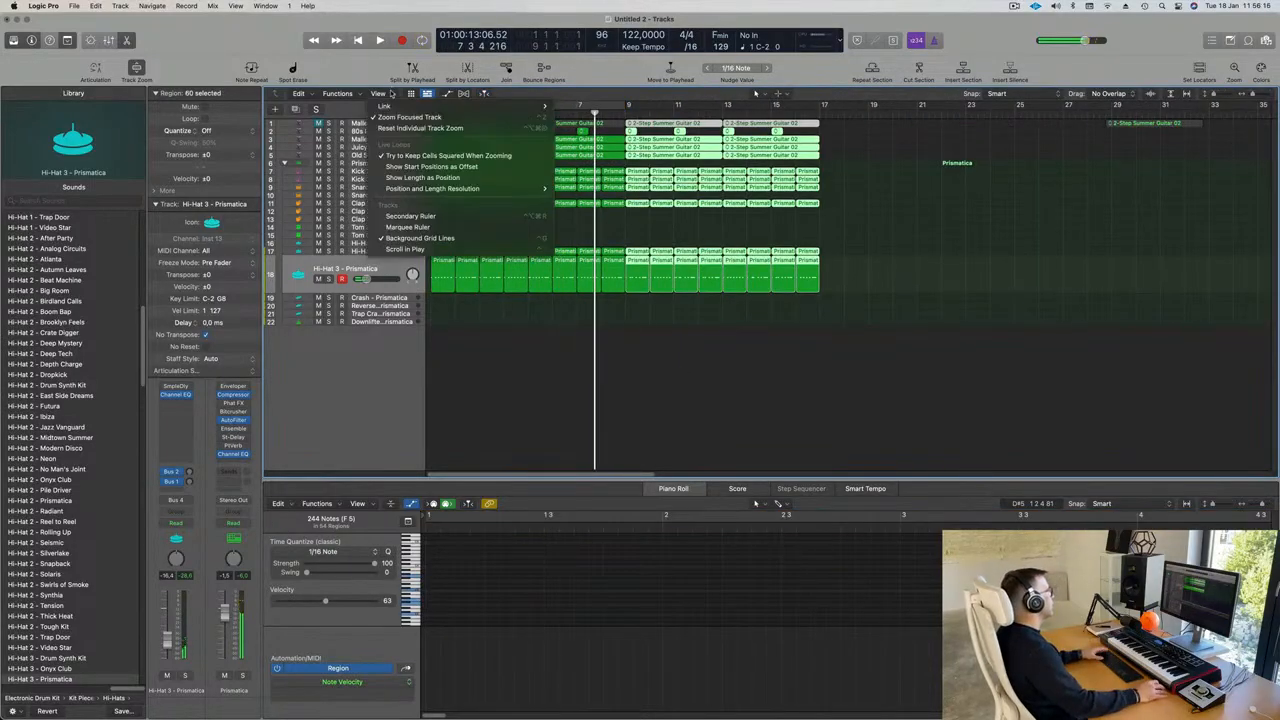
pyautogui.click(410, 216)
pyautogui.click(886, 279)
# Play the arrangement from the start with the cycle on, and extend the cycle range to bar 17
pyautogui.press('space')
pyautogui.press('super+Left')
pyautogui.press('super+Left')
pyautogui.press('super+Left')
pyautogui.press('super+Right')
pyautogui.press('super+Right')
pyautogui.press('space')
pyautogui.moveTo(526, 115); pyautogui.dragTo(430, 116)
pyautogui.press('space')
pyautogui.press('space')
pyautogui.press('space')
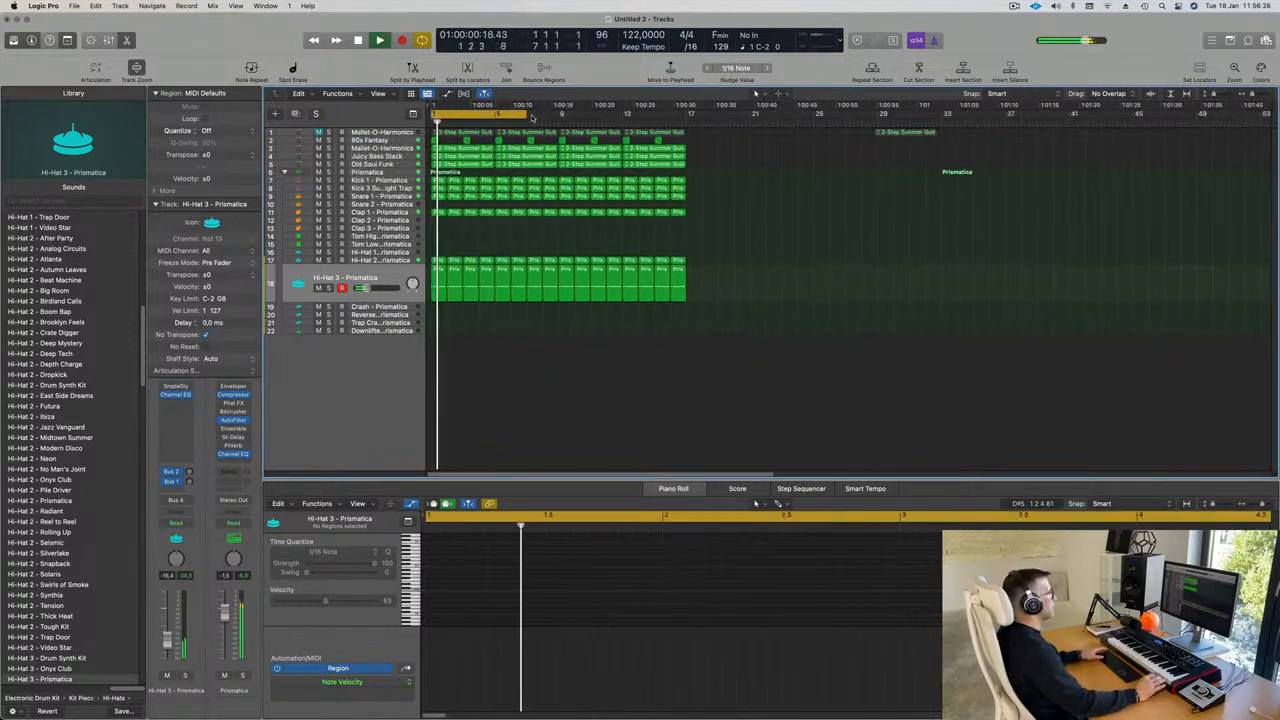
pyautogui.moveTo(538, 115); pyautogui.dragTo(684, 131)
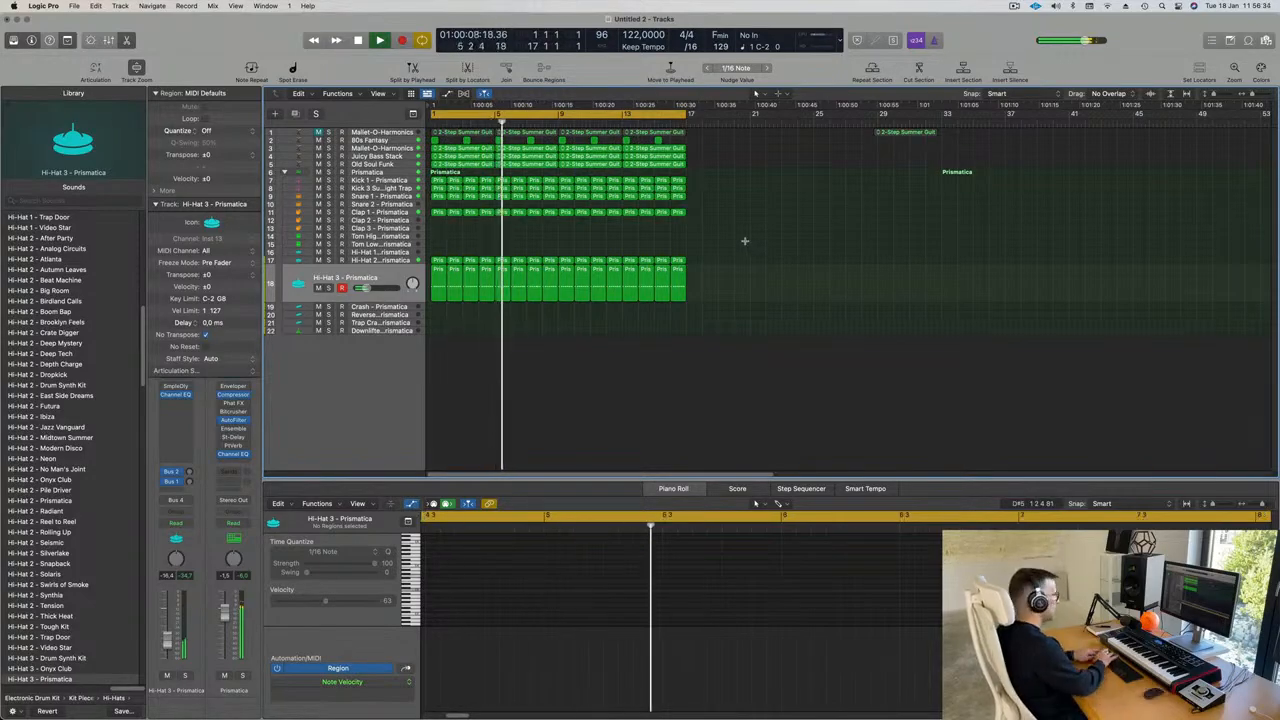
# Repeat the 16-bar section on all tracks through bar 32 and extend the cycle range to bar 33
pyautogui.press('super+r')
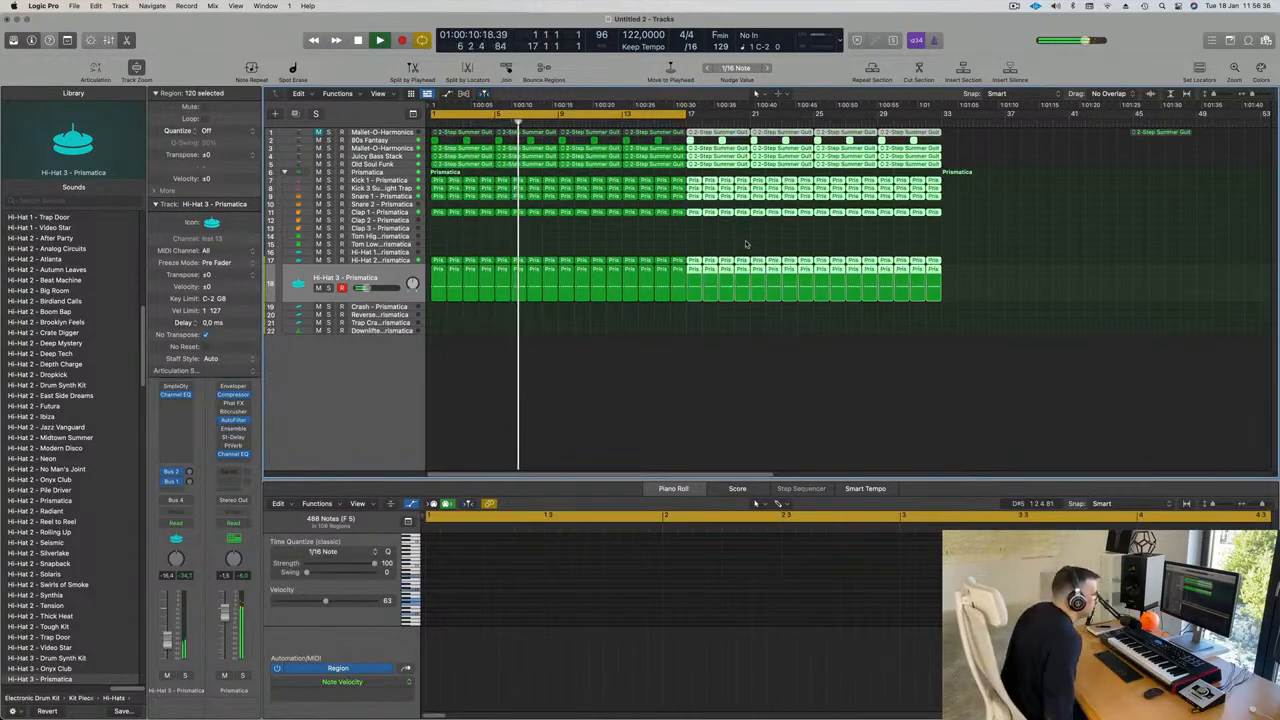
pyautogui.press('Return')
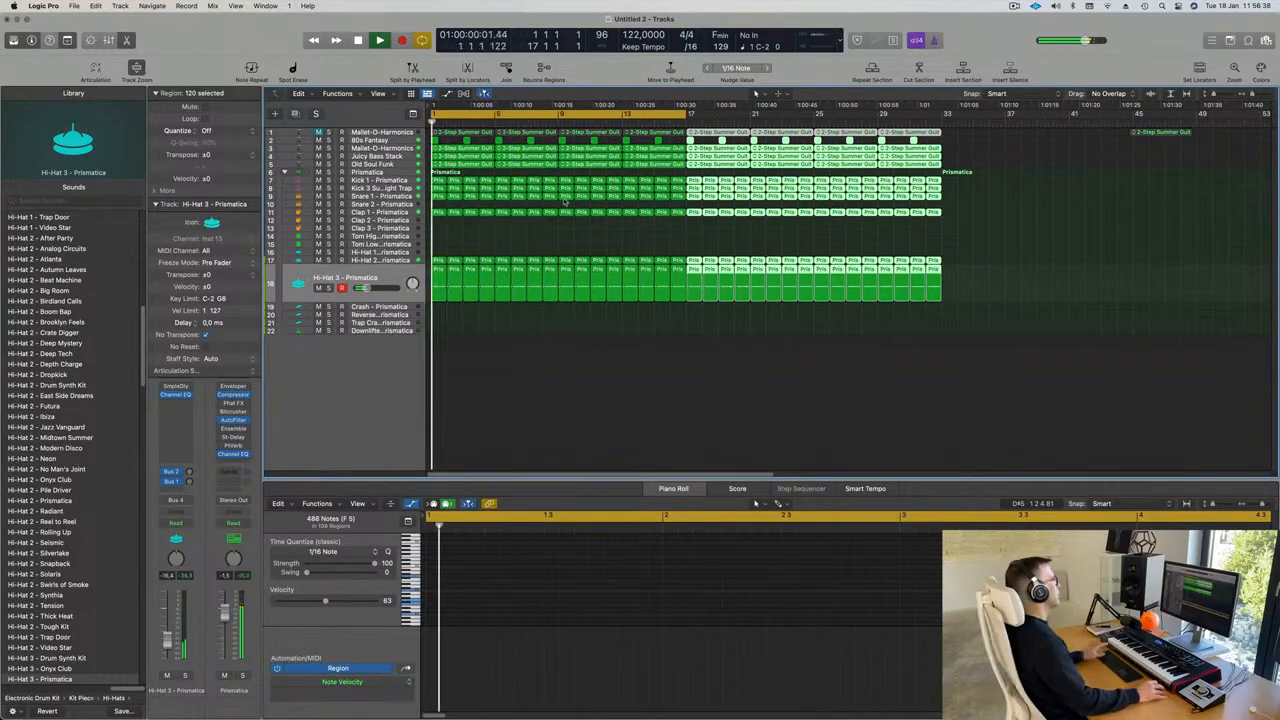
pyautogui.moveTo(687, 114); pyautogui.dragTo(944, 120)
pyautogui.click(595, 405)
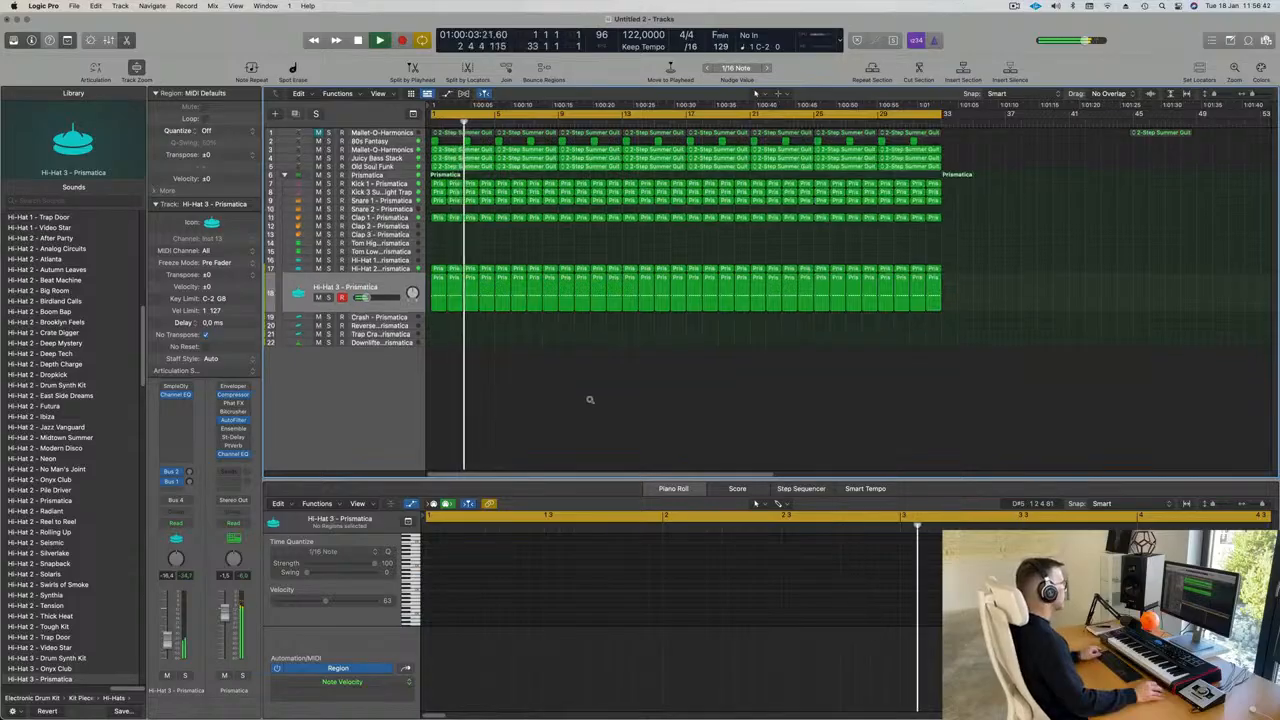
# Play from the start, check the Snare 1 track's level and lower the Clap 1 track's volume slightly
pyautogui.press('super+Down')
pyautogui.press('super+Down')
pyautogui.press('super+Down')
pyautogui.press('Return')
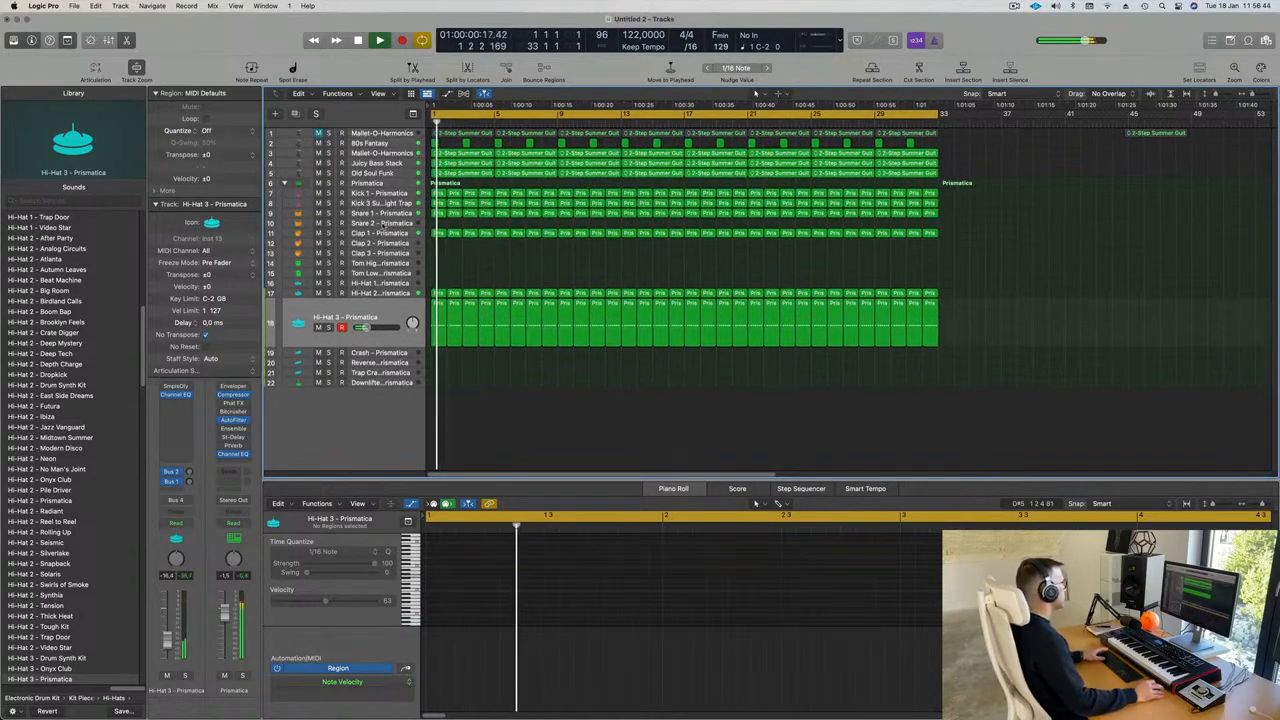
pyautogui.click(366, 214)
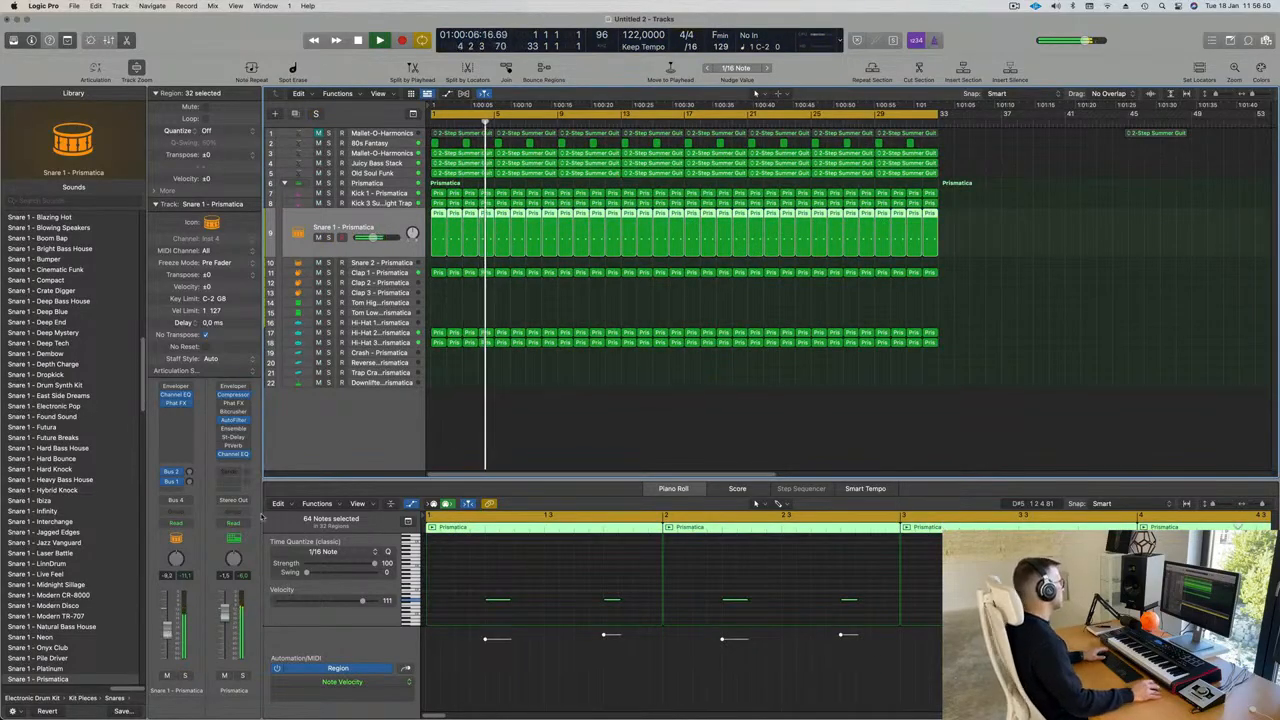
pyautogui.press('Down')
pyautogui.press('Down')
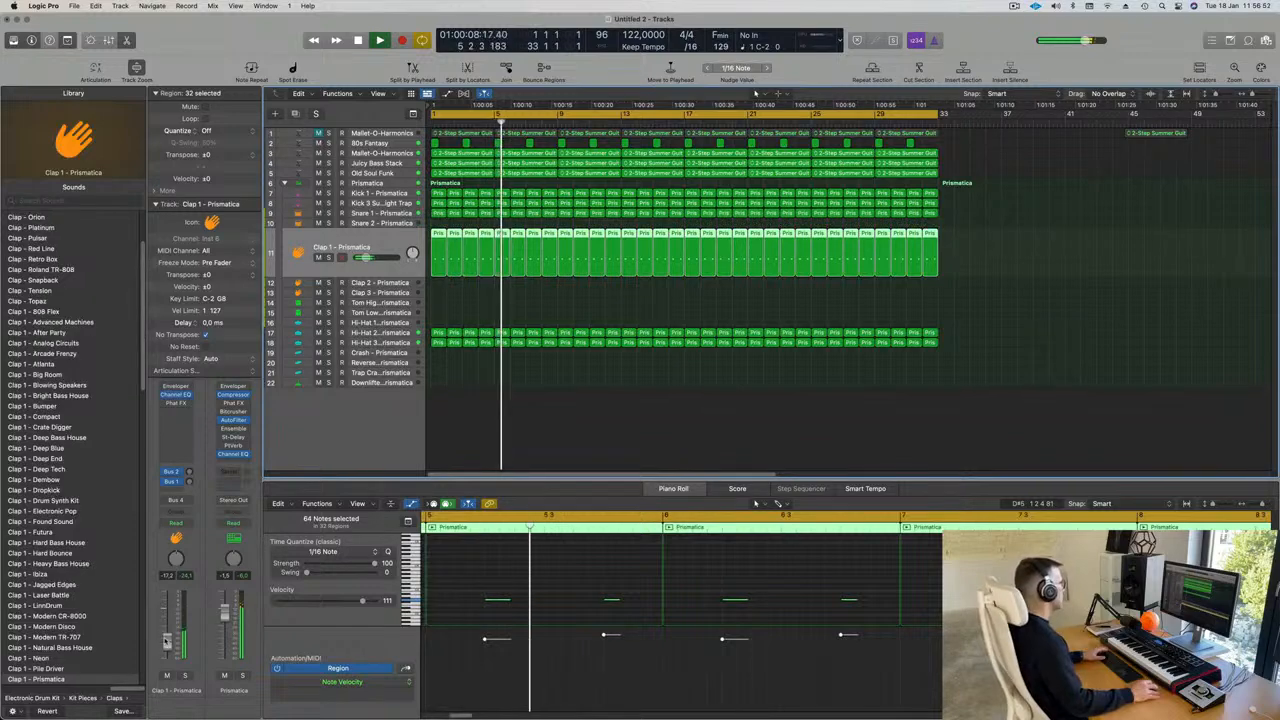
pyautogui.click(741, 360)
pyautogui.press('z')
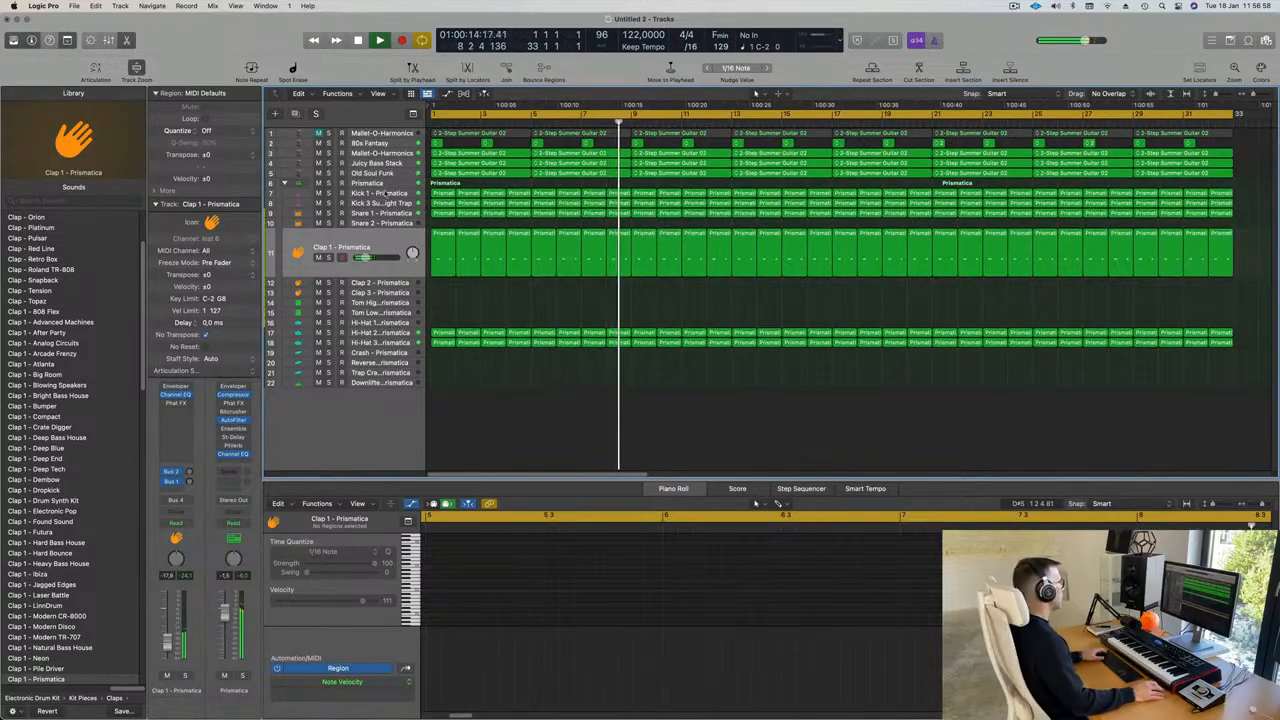
# Lengthen the three chord notes in the first 80s Fantasy region to nearly the region's end
pyautogui.press('Return')
pyautogui.click(404, 175)
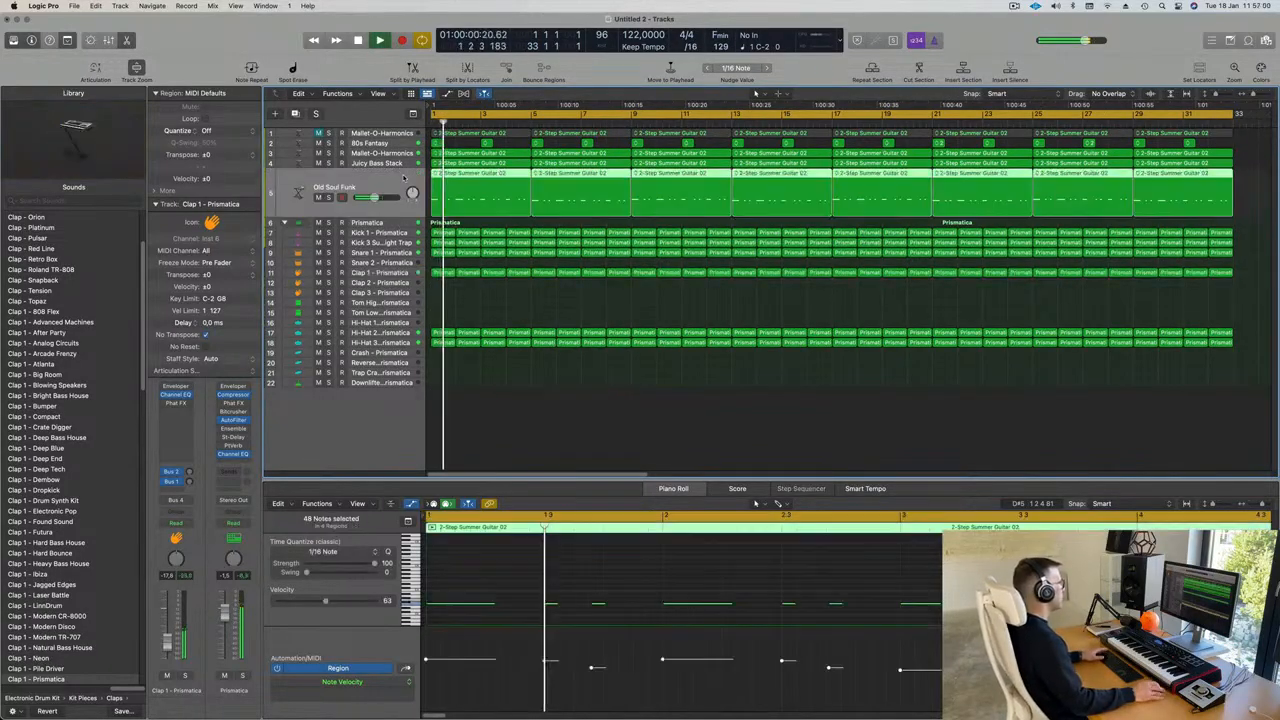
pyautogui.click(404, 152)
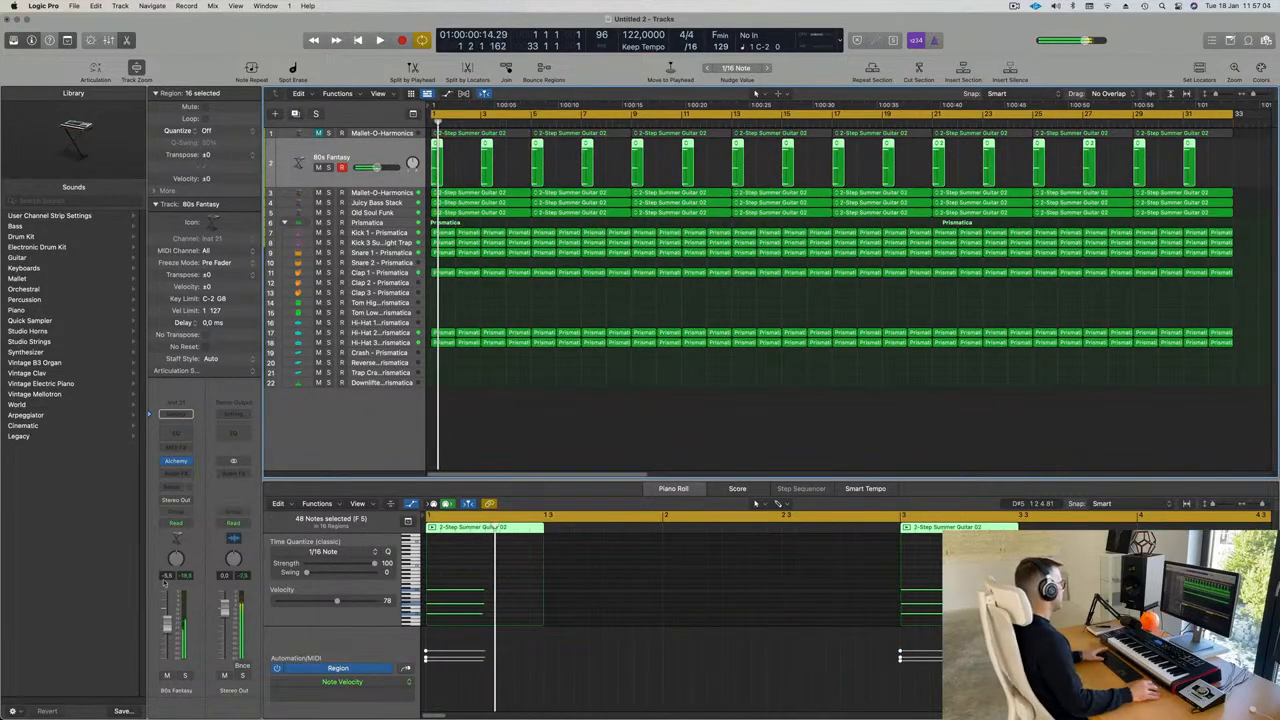
pyautogui.press('space')
pyautogui.click(487, 580)
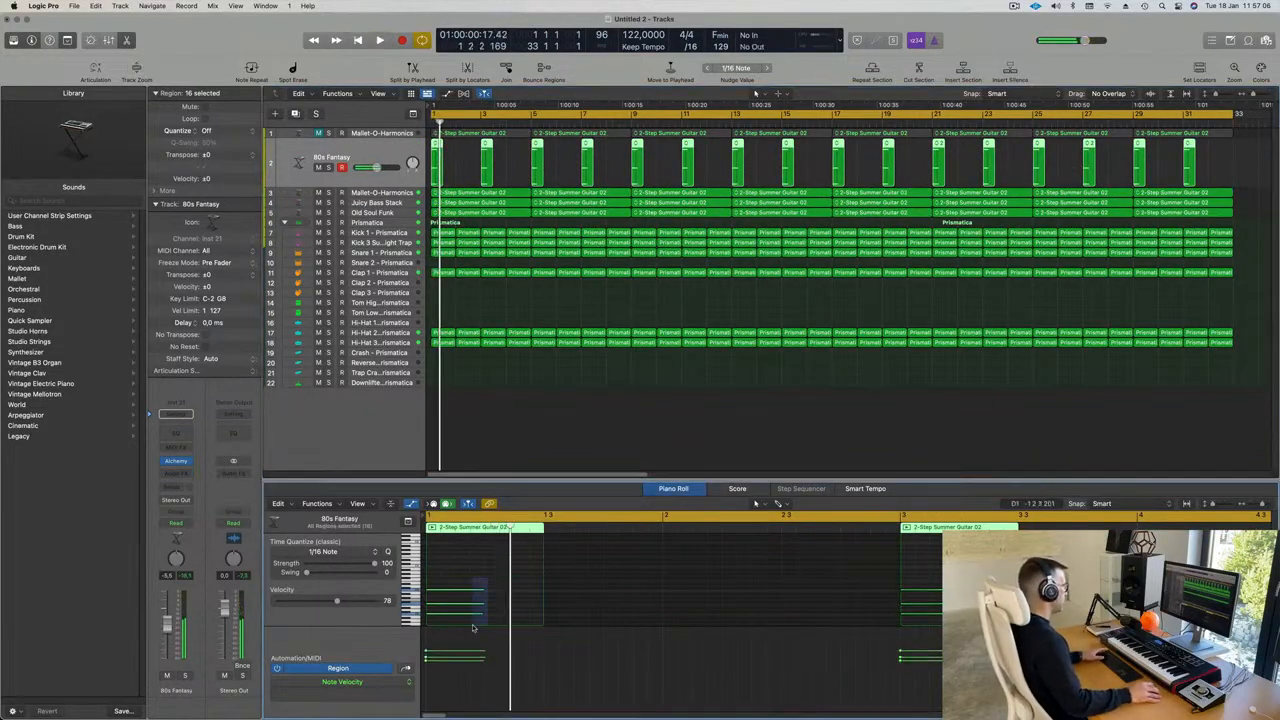
pyautogui.moveTo(482, 589); pyautogui.dragTo(540, 597)
pyautogui.press('space')
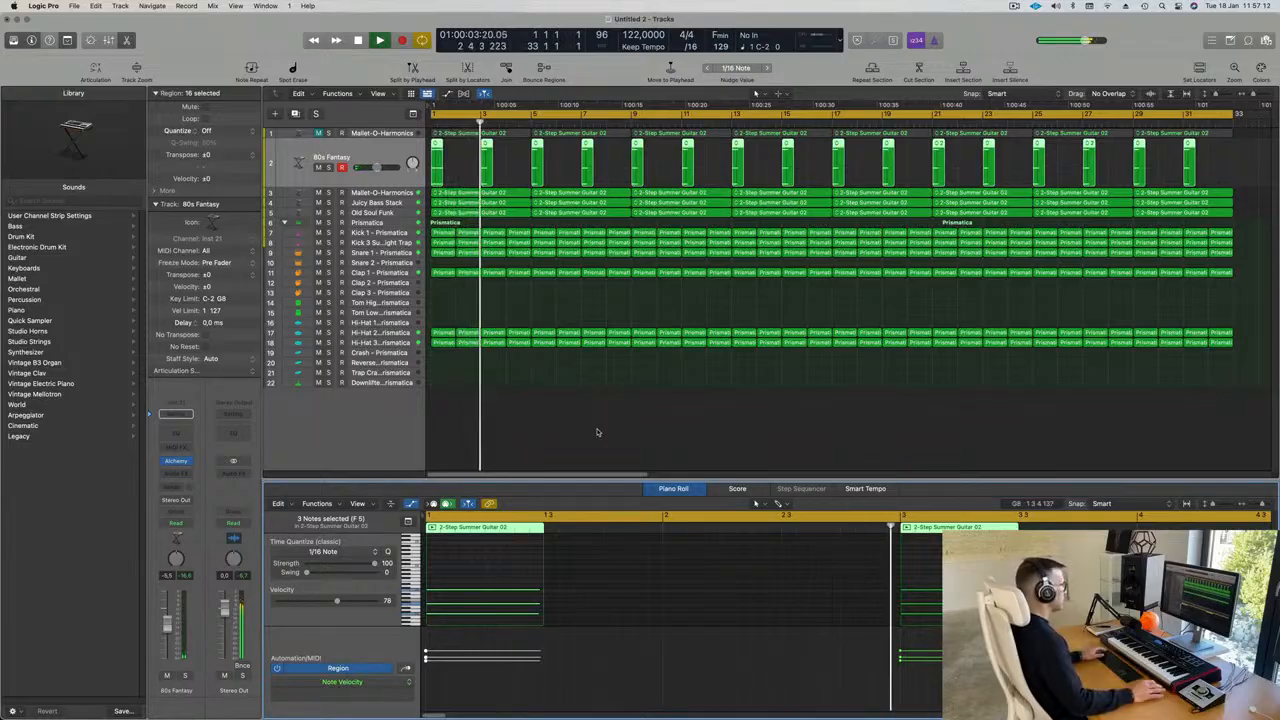
# Delete all 80s Fantasy regions after the first one
pyautogui.press('Return')
pyautogui.scroll(-3, 571, 183)
pyautogui.click(727, 165)
pyautogui.moveTo(727, 165); pyautogui.dragTo(512, 157)
pyautogui.press('Delete')
# Copy the lengthened 80s Fantasy chord region every two bars up to bar 31, and restart playback
pyautogui.click(442, 174)
pyautogui.moveTo(441, 174); pyautogui.dragTo(441, 174)
pyautogui.moveTo(582, 170)
pyautogui.mouseDown()
pyautogui.moveTo(435, 152)
pyautogui.moveTo(587, 148)
pyautogui.mouseUp()
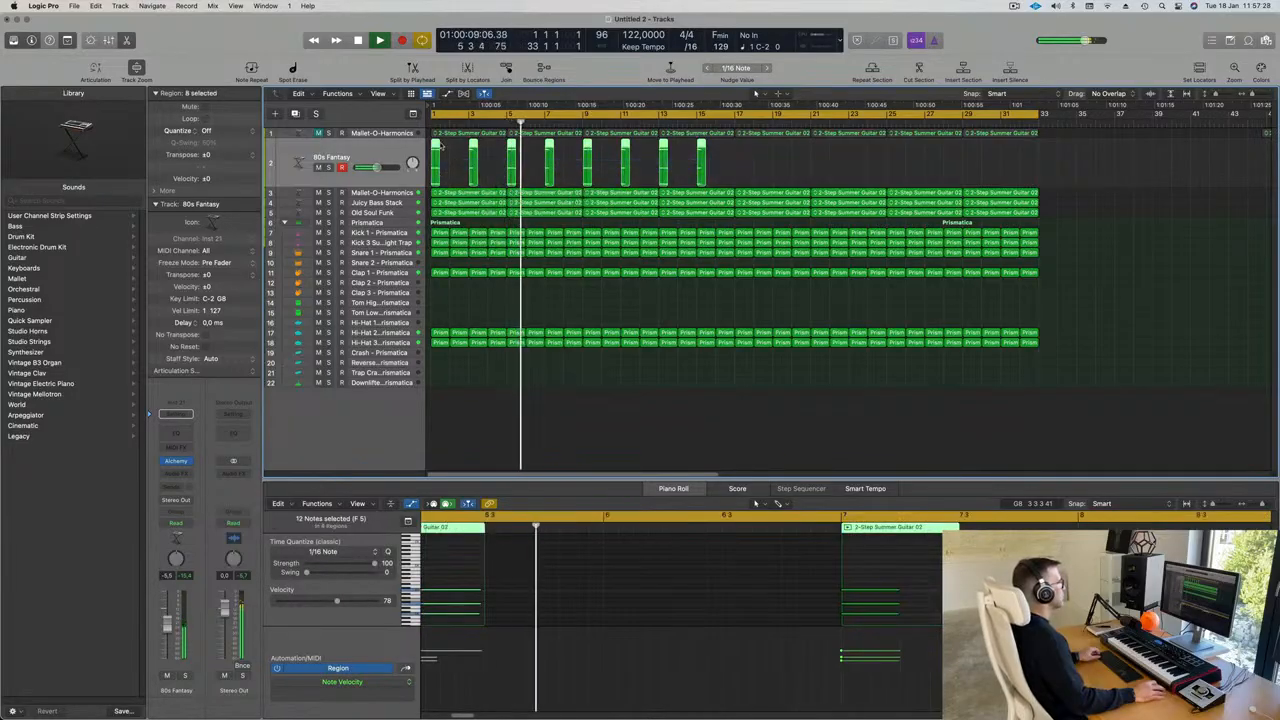
pyautogui.moveTo(440, 147); pyautogui.dragTo(740, 155)
pyautogui.scroll(2, 602, 310)
pyautogui.scroll(-5, 600, 310)
pyautogui.click(501, 327)
pyautogui.press('Return')
pyautogui.scroll(4, 503, 328)
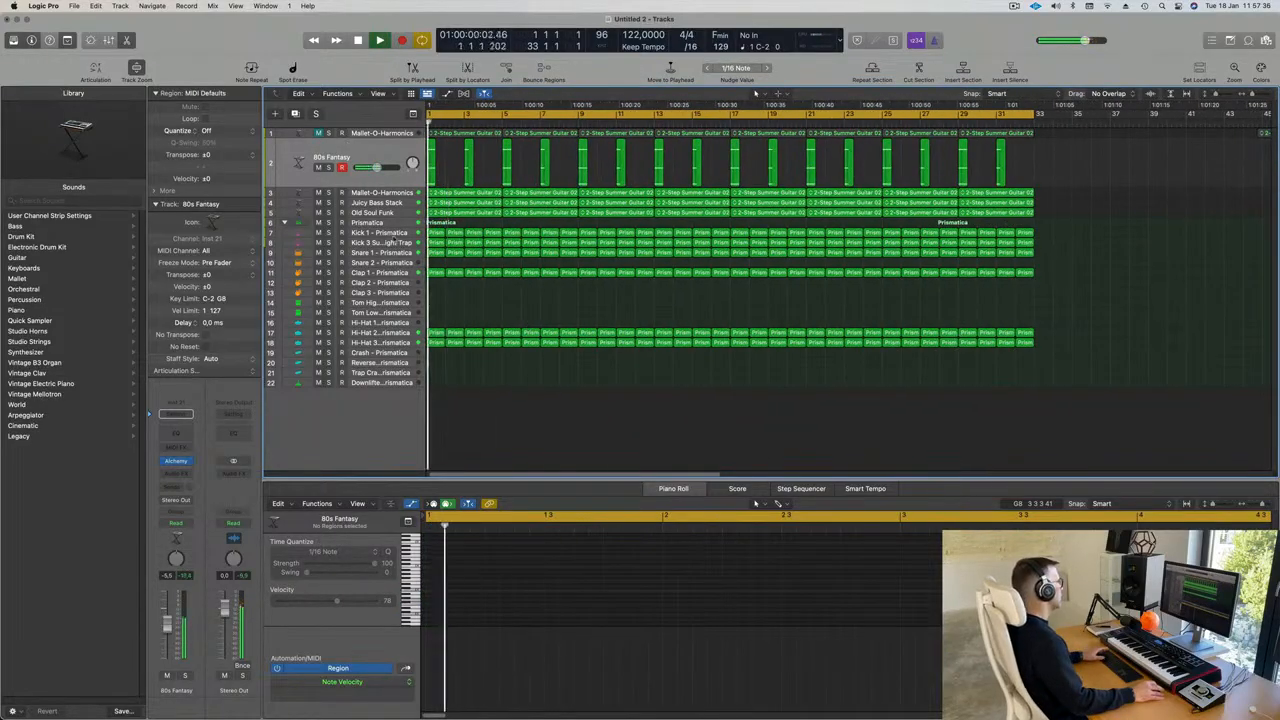
# Create a new track with duplicate settings from Old Soul Funk and add a send to Bus 3
pyautogui.click(378, 212)
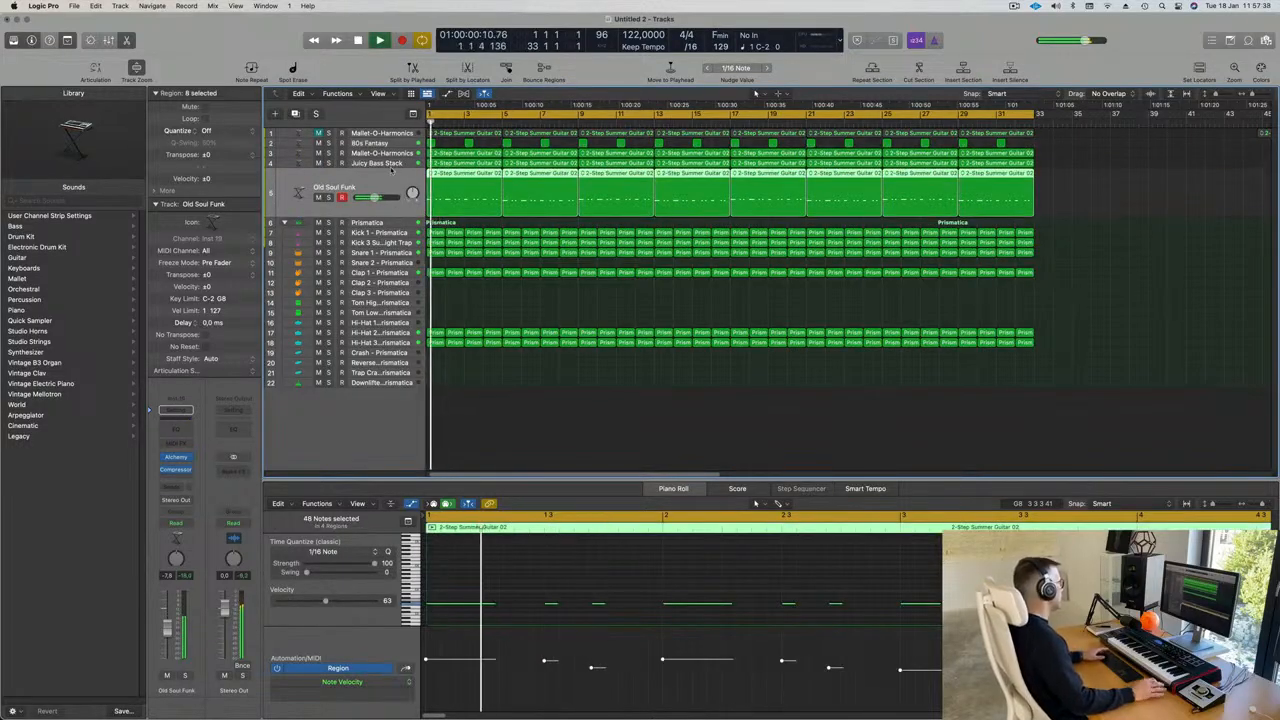
pyautogui.press('alt+super+s')
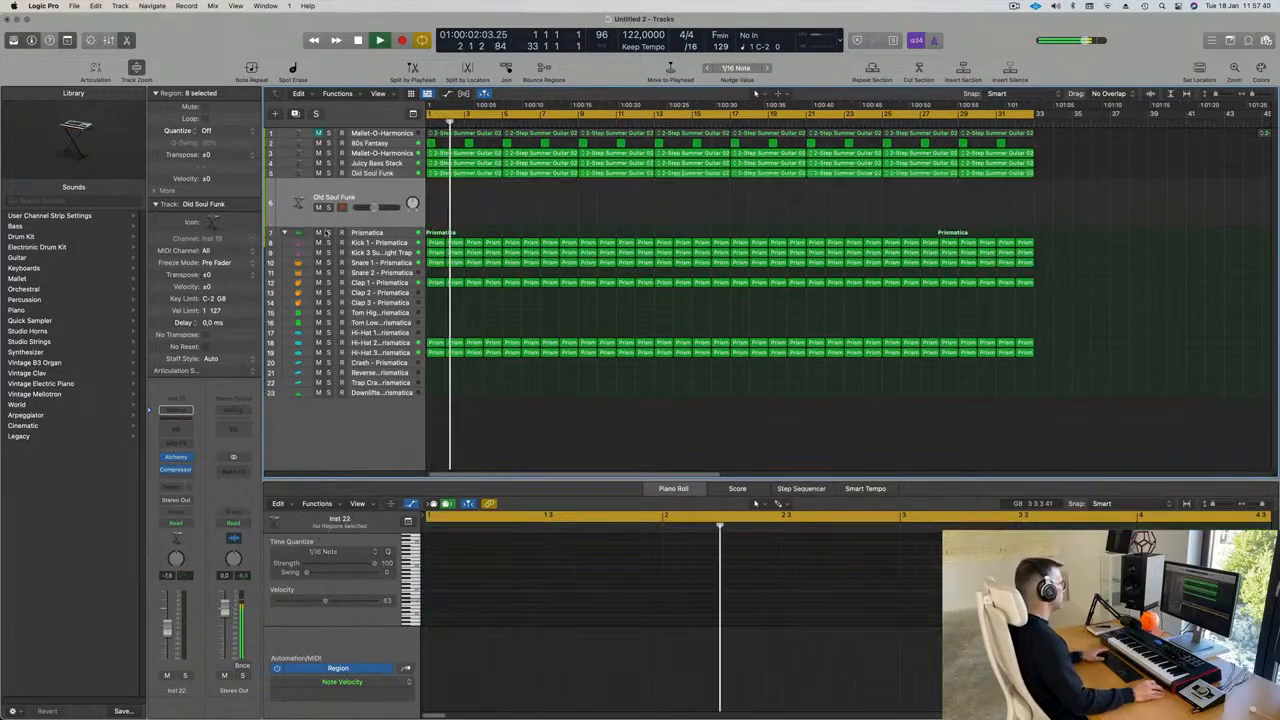
pyautogui.press('space')
pyautogui.click(165, 488)
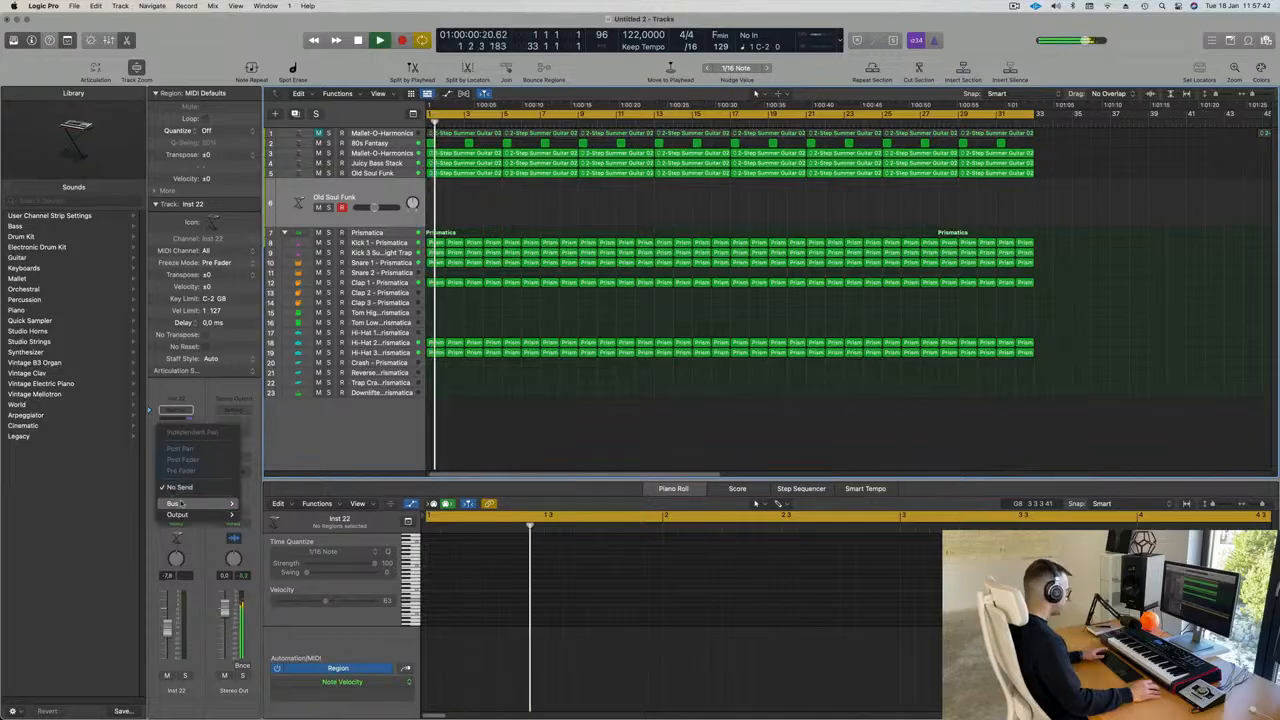
pyautogui.moveTo(200, 503)
pyautogui.click(255, 318)
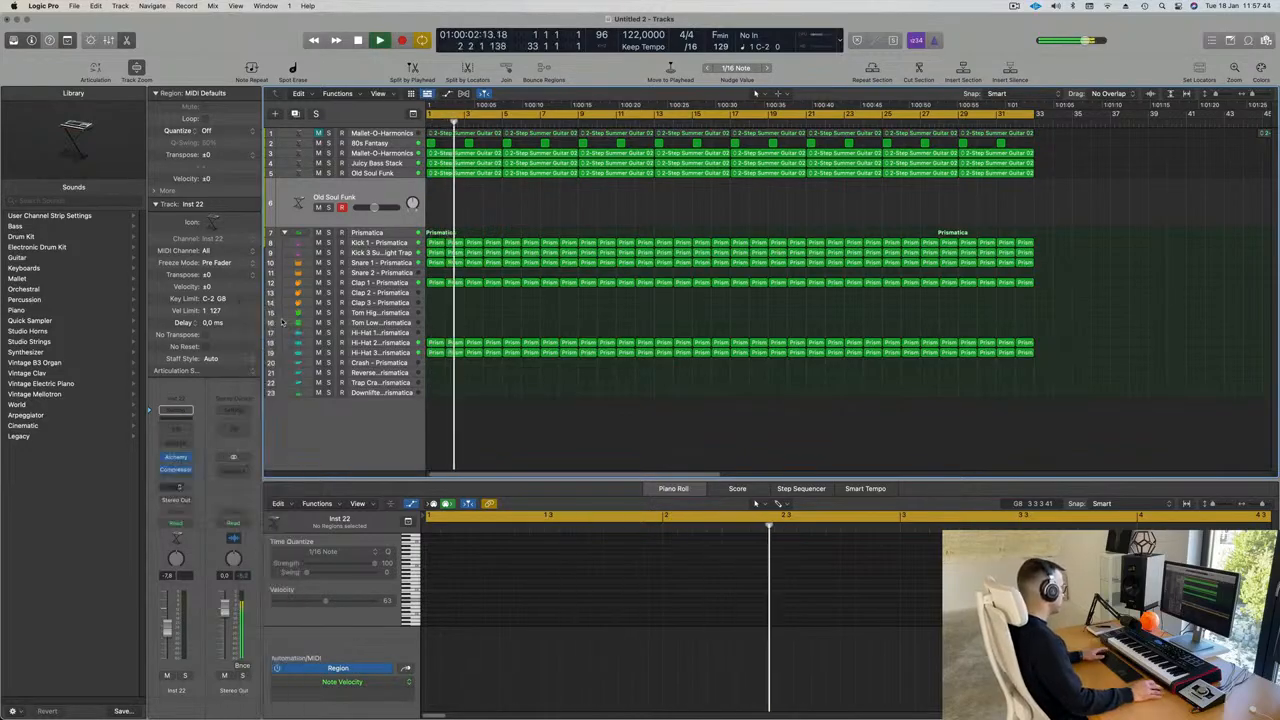
# Insert a stereo SilverVerb reverb on the Bus 3 aux channel and move its window to the middle
pyautogui.click(236, 466)
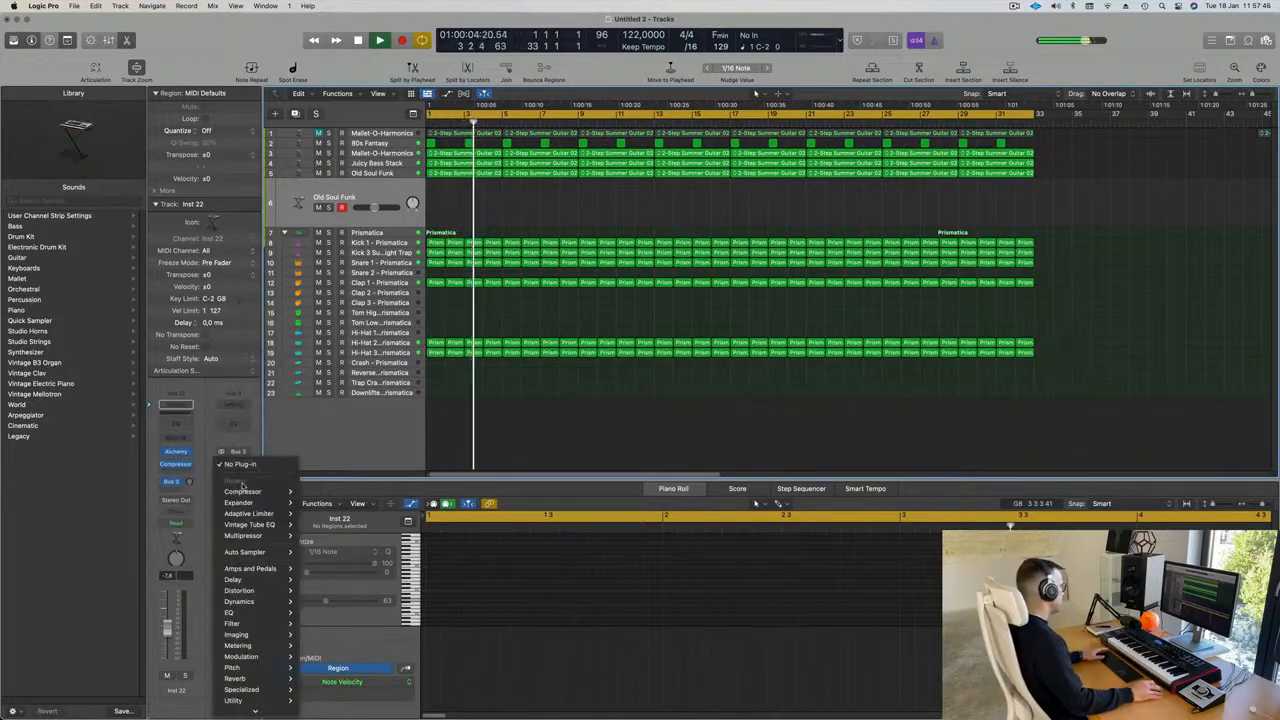
pyautogui.moveTo(238, 678)
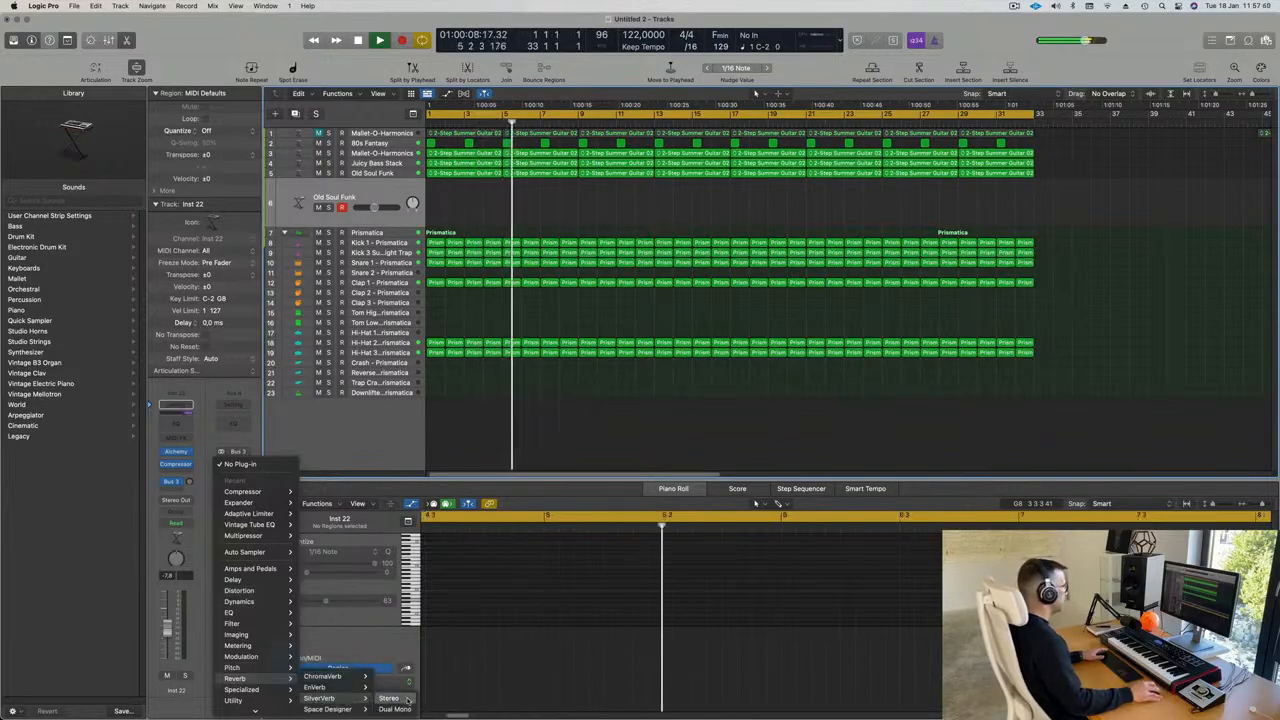
pyautogui.click(340, 698)
pyautogui.moveTo(603, 164); pyautogui.dragTo(685, 268)
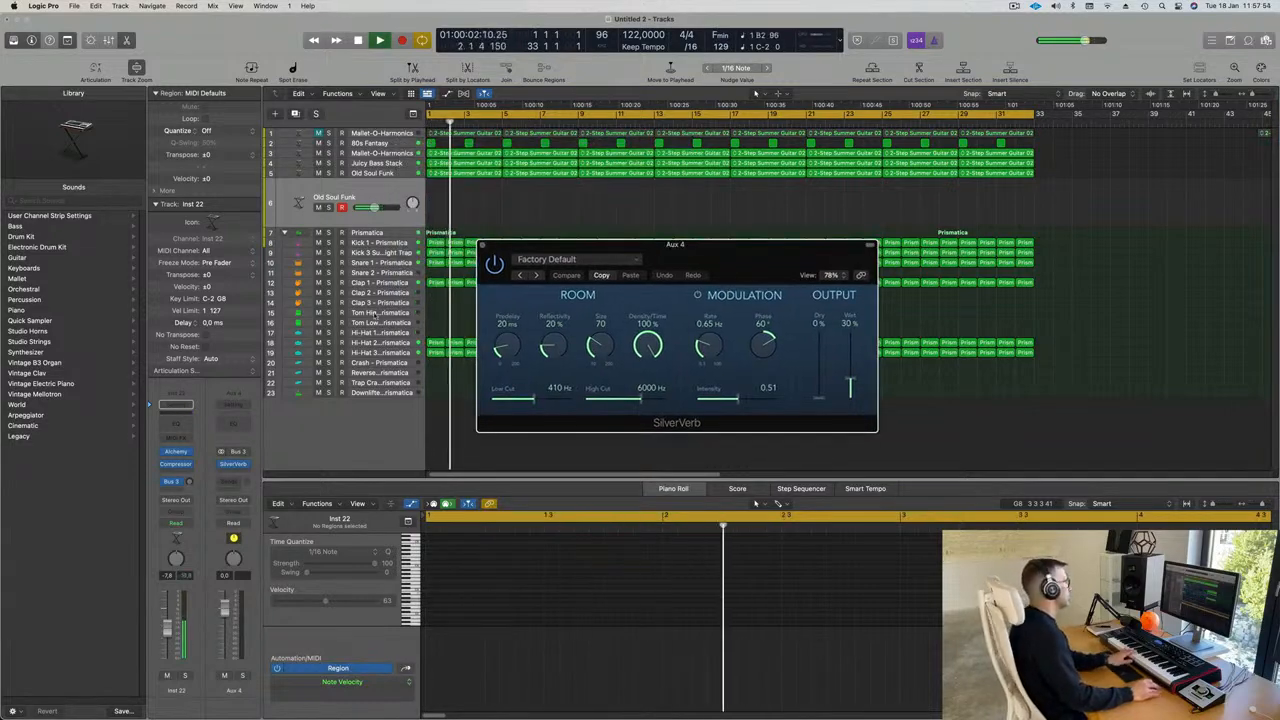
# Raise the new track's Bus 3 send level and load the SilverVerb preset "grandiose"
pyautogui.moveTo(190, 483); pyautogui.dragTo(192, 438)
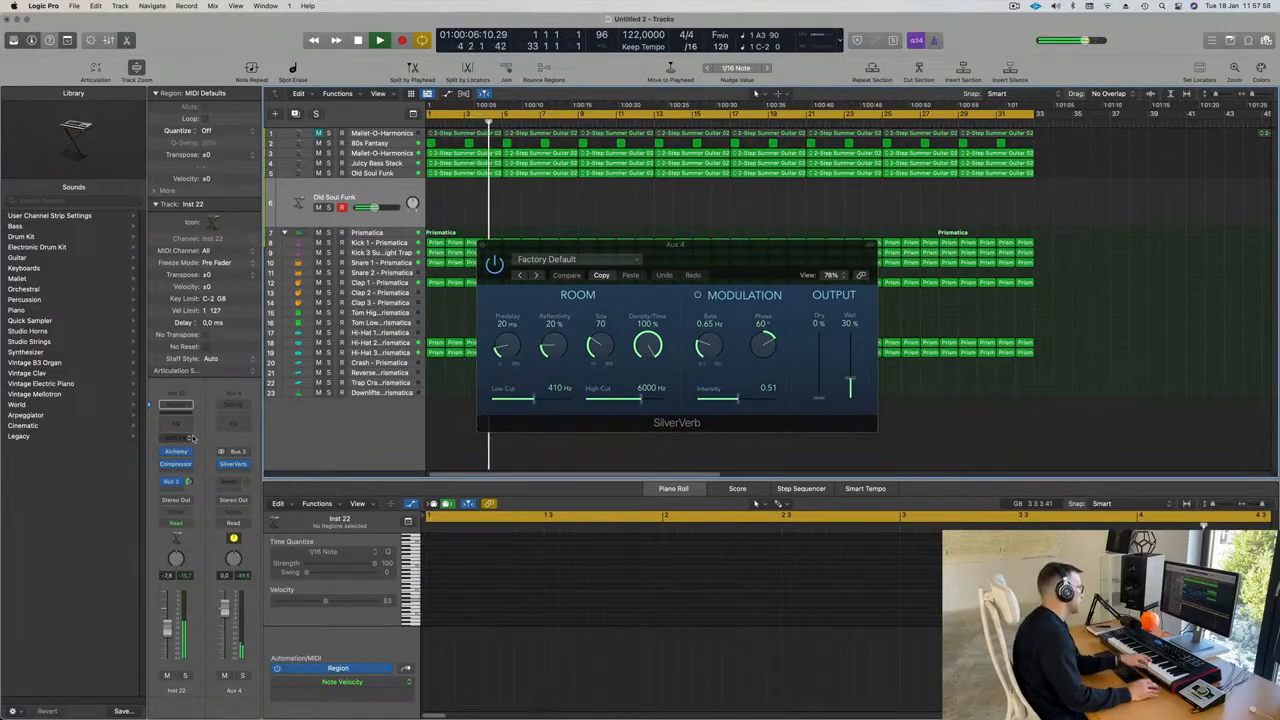
pyautogui.click(570, 259)
pyautogui.click(534, 465)
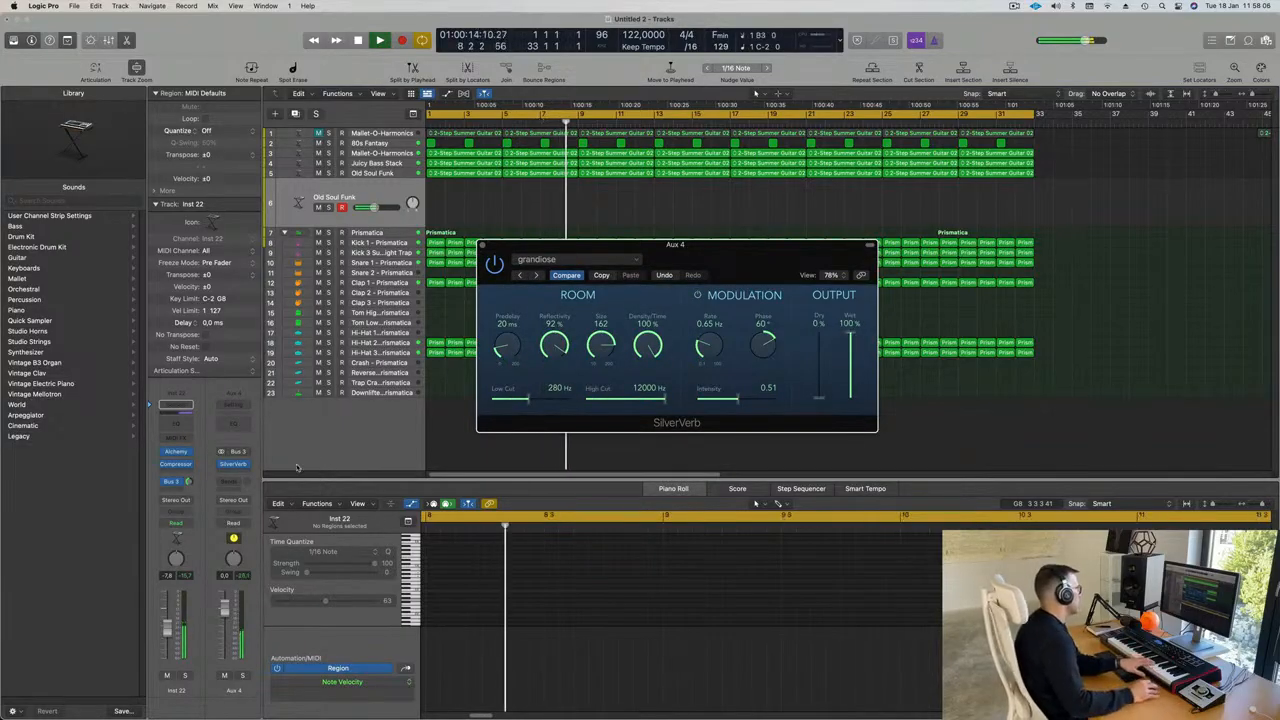
# Audition the Alchemy organ presets Dirt Organ and Lonely Beacon on the new track, and load Nouveaux 60s Organ
pyautogui.click(175, 452)
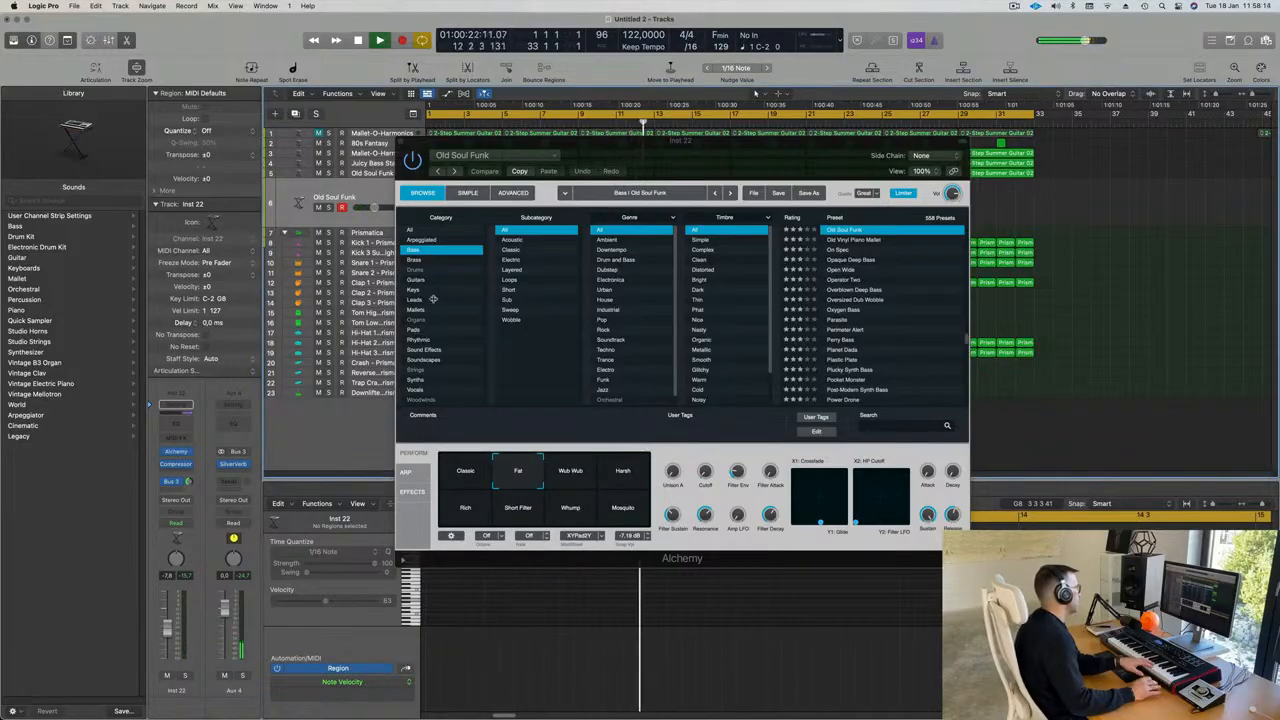
pyautogui.click(418, 338)
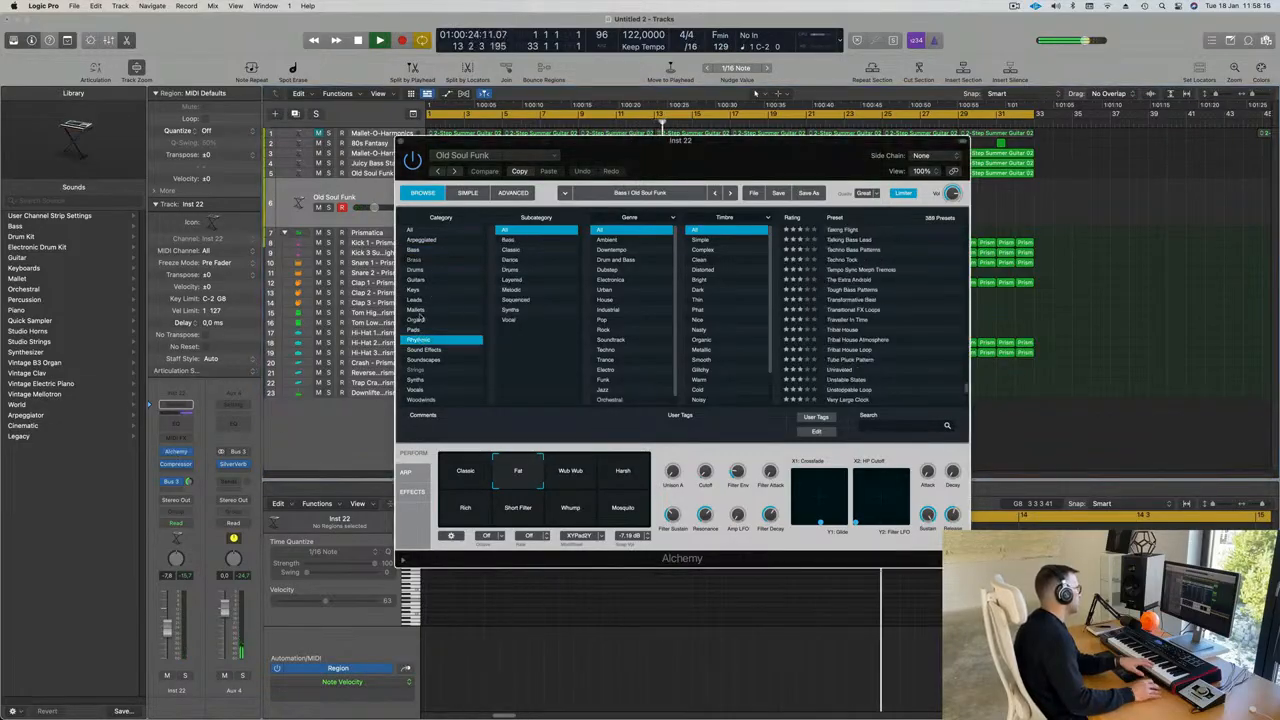
pyautogui.click(418, 320)
pyautogui.scroll(-2, 849, 312)
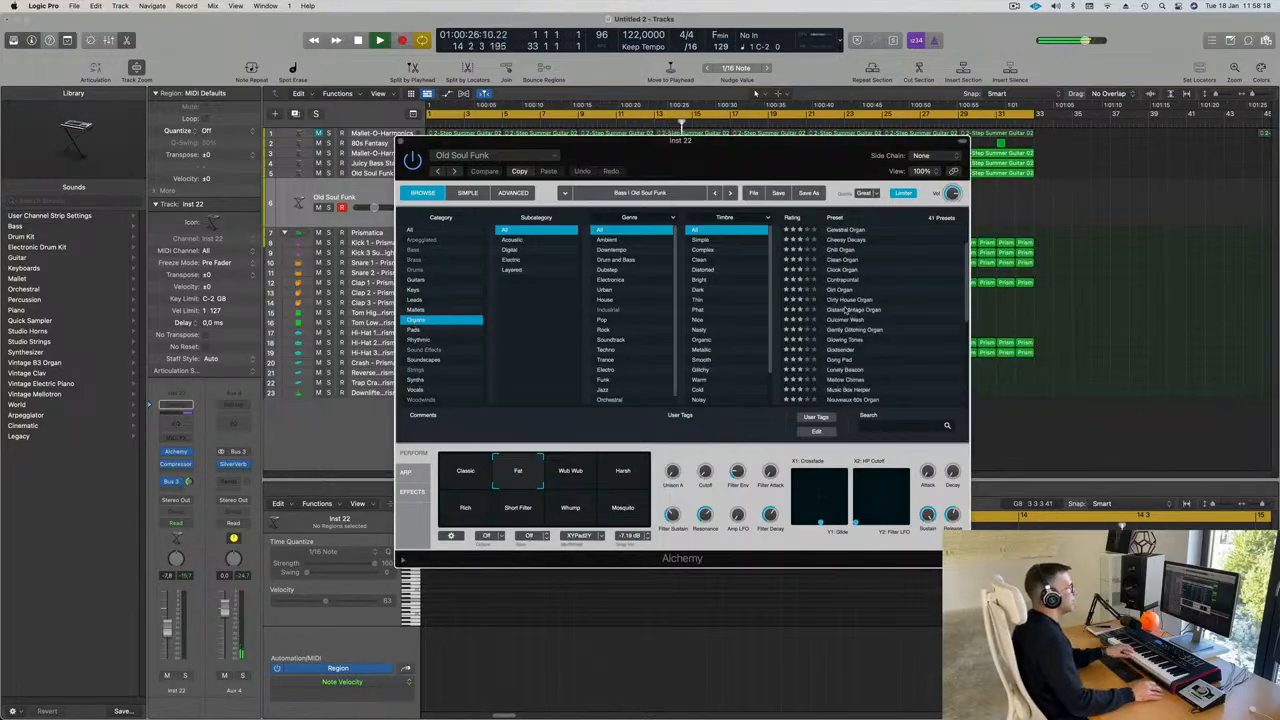
pyautogui.click(845, 290)
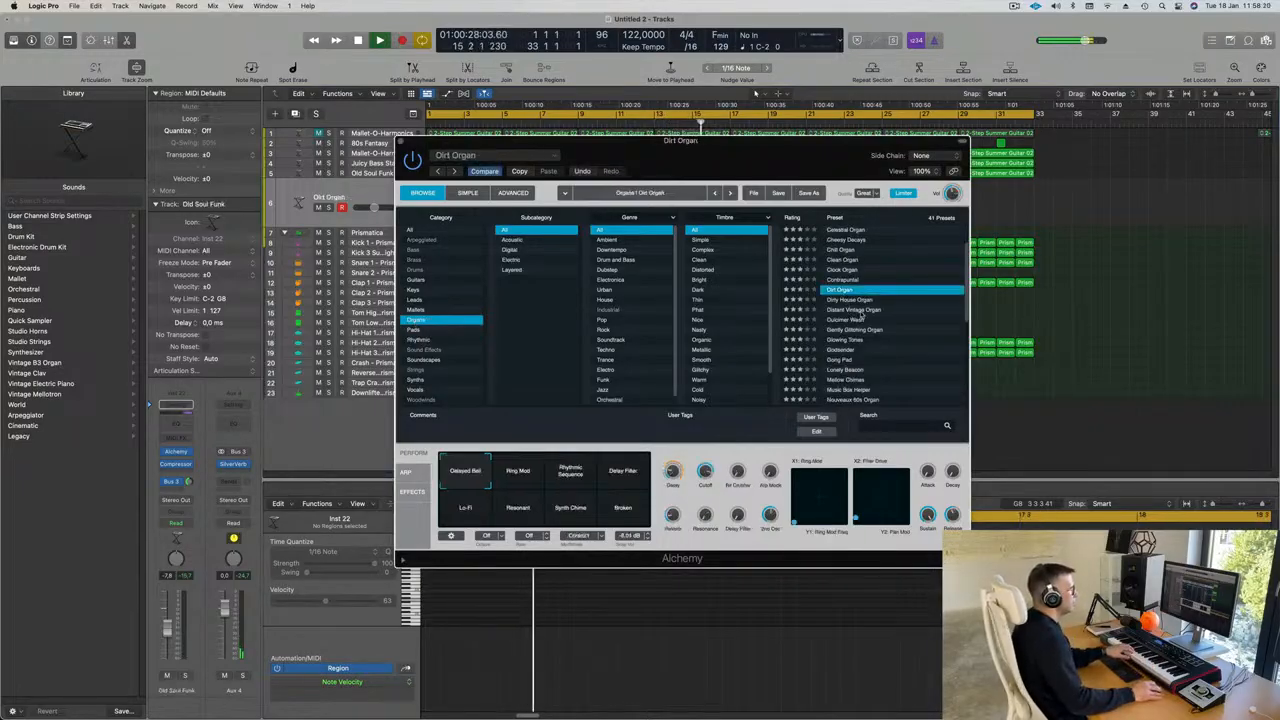
pyautogui.scroll(-2, 858, 312)
pyautogui.click(845, 319)
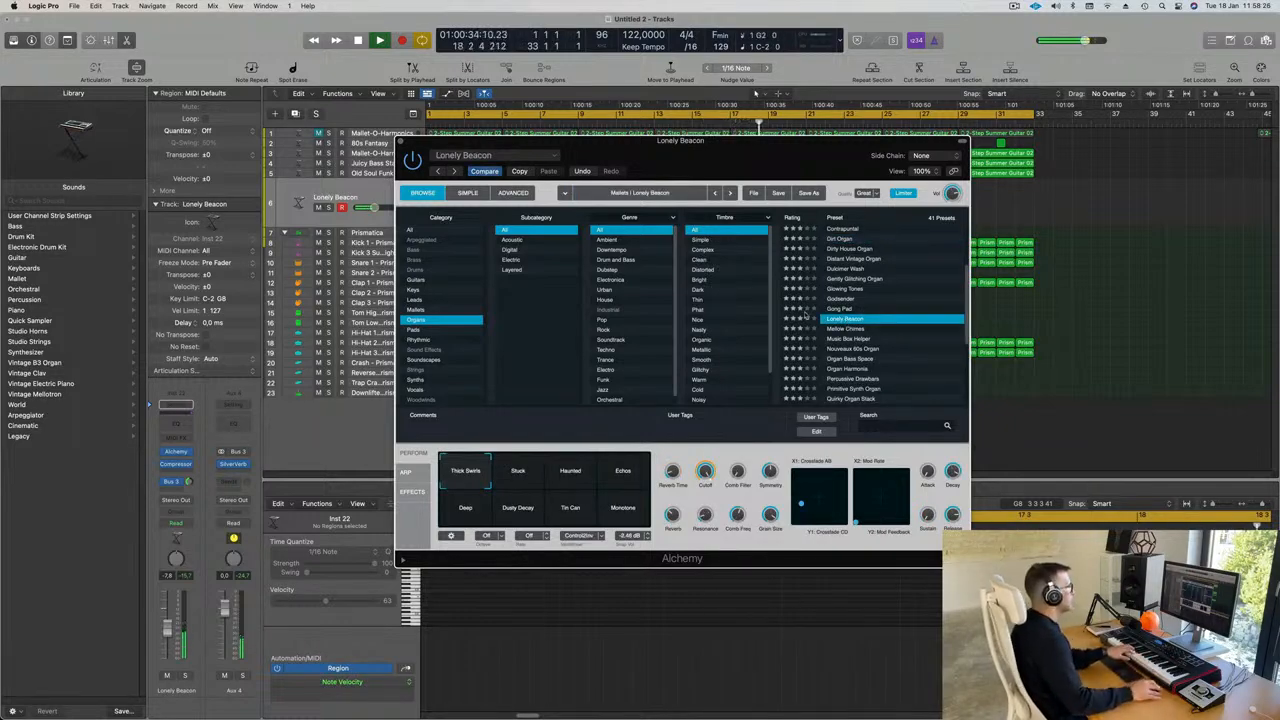
pyautogui.click(858, 350)
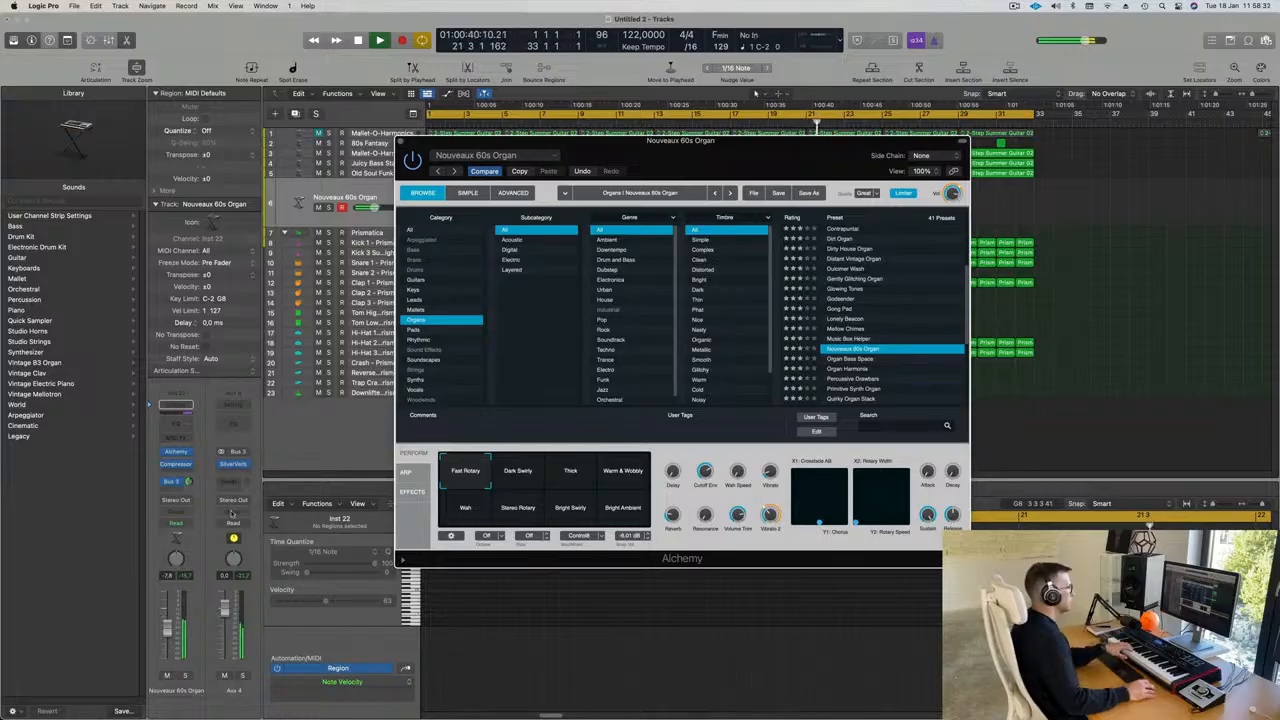
# Audition the Alchemy organ presets Organ Bass Space, Percussive Drawbars, Primitive Synth Organ and Sign of Life on the new track
pyautogui.click(854, 359)
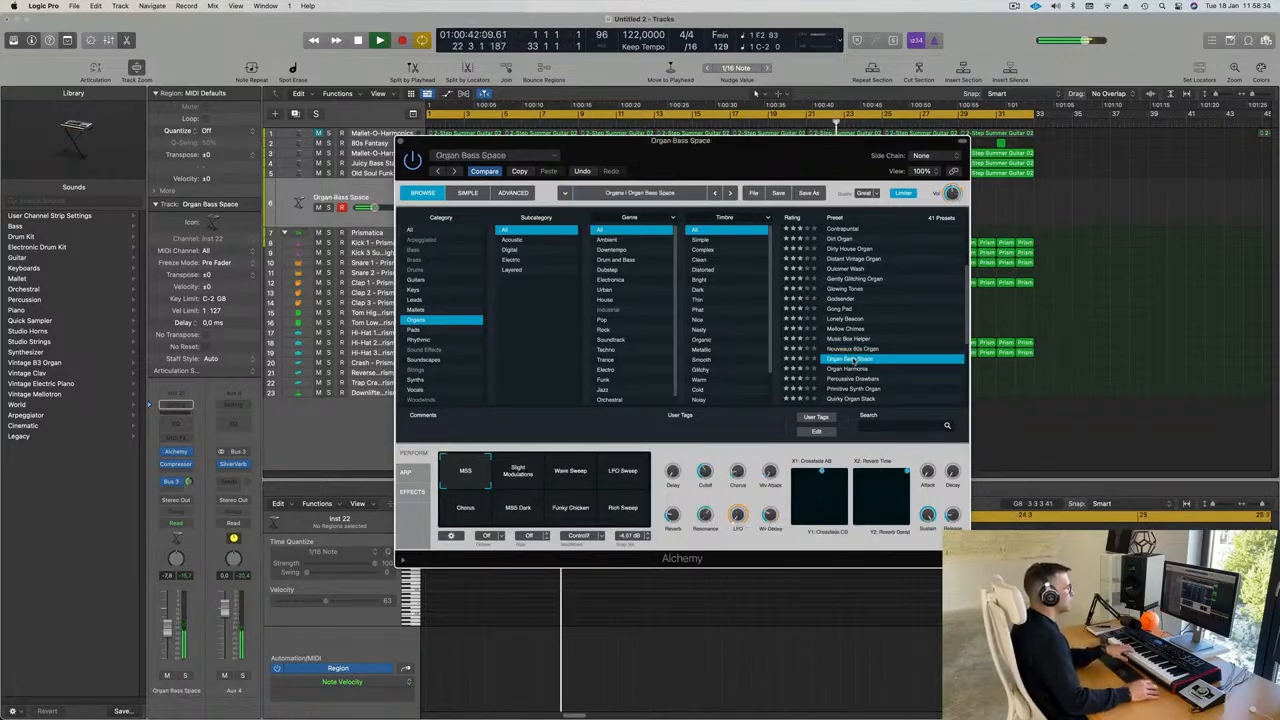
pyautogui.scroll(-2, 910, 357)
pyautogui.click(866, 337)
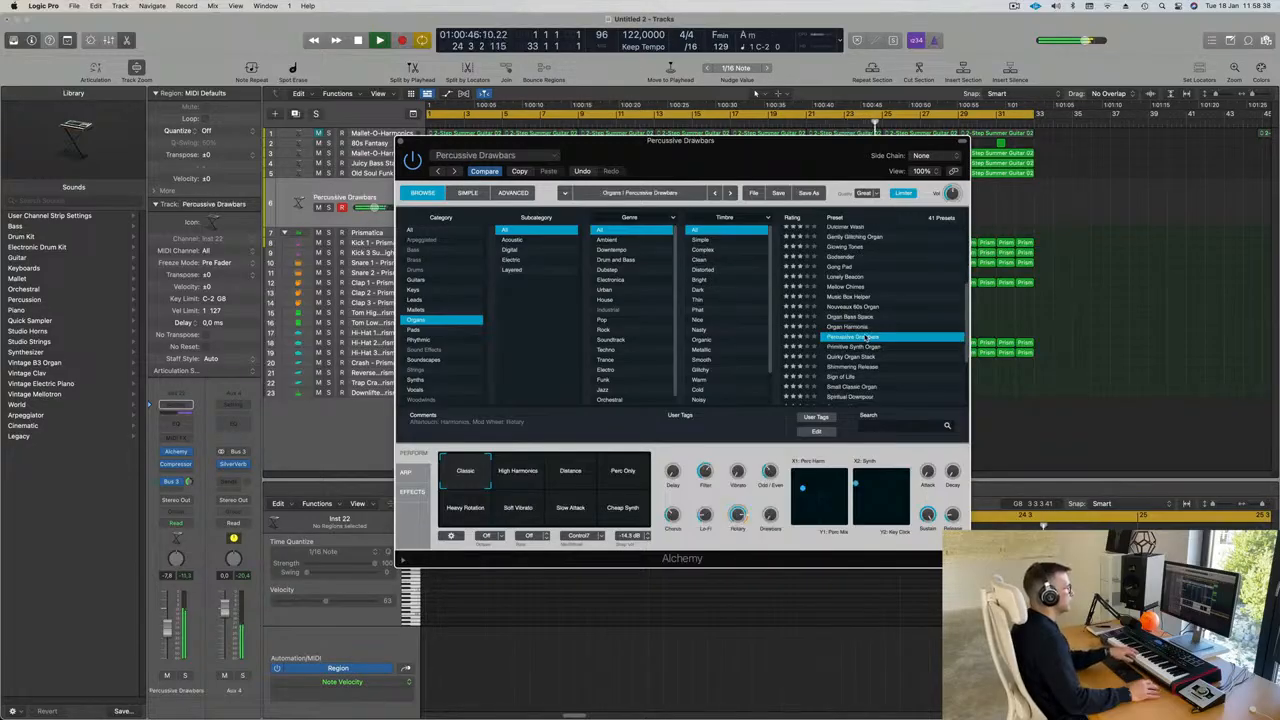
pyautogui.click(860, 347)
pyautogui.scroll(-2, 890, 346)
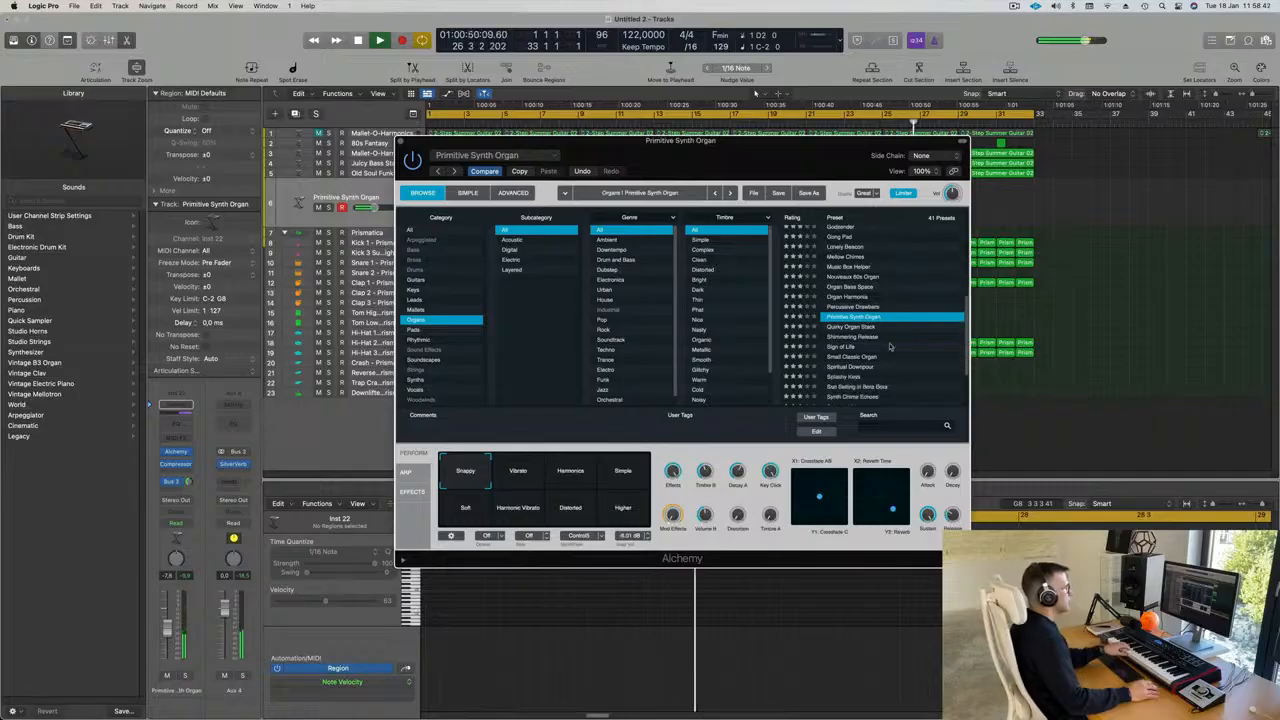
pyautogui.click(845, 347)
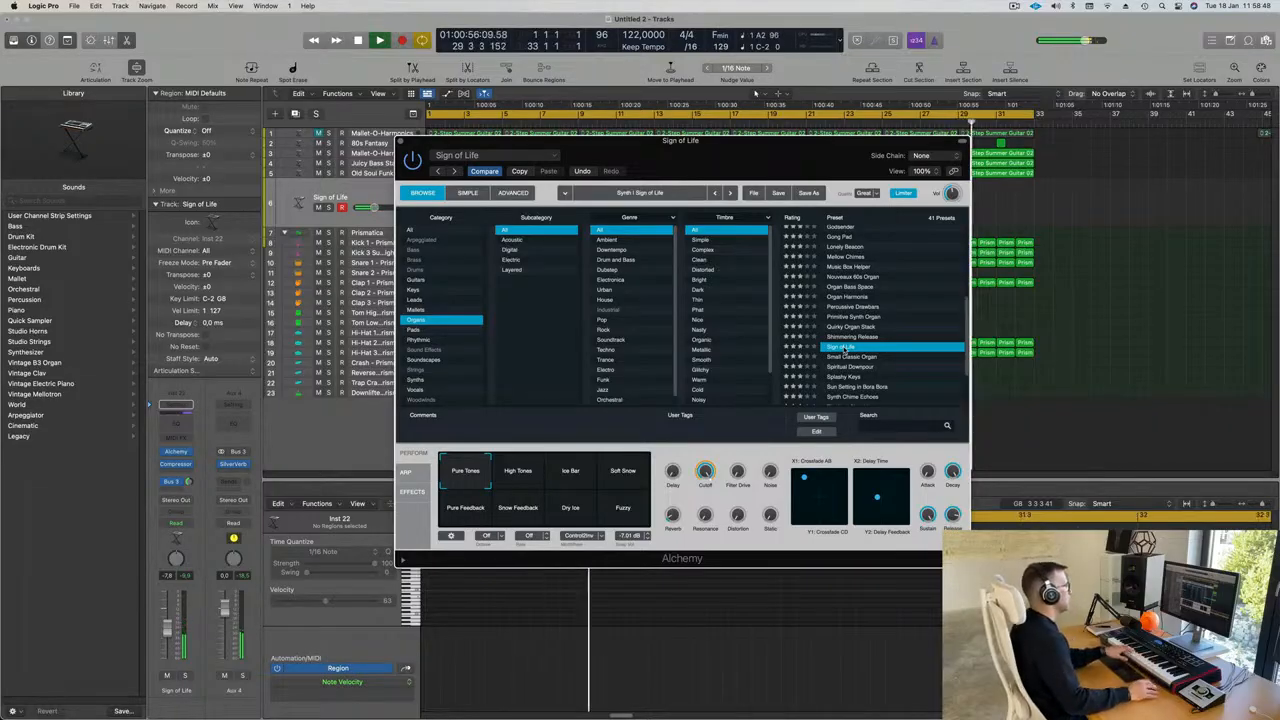
# Reposition the Alchemy window and audition Spiritual Downpour with its Big Reverb snapshot, Splashy Keys and The Lost Chord
pyautogui.moveTo(796, 148); pyautogui.dragTo(887, 203)
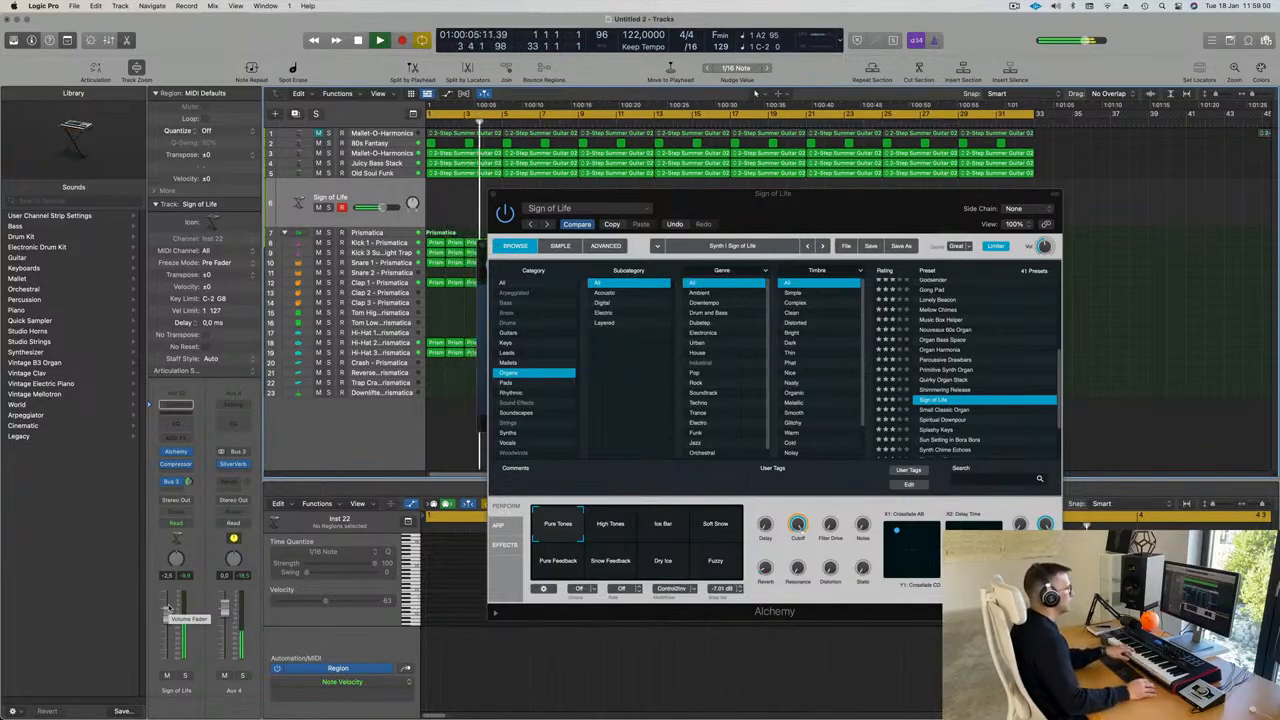
pyautogui.scroll(-3, 940, 430)
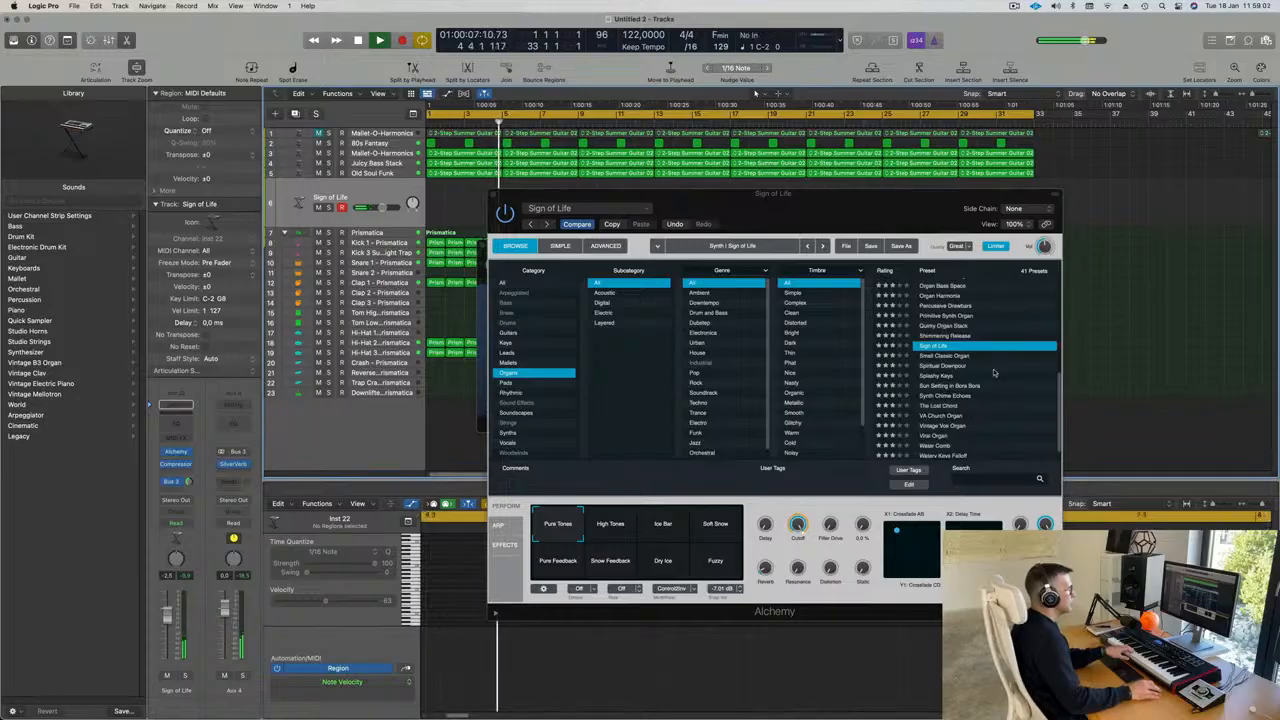
pyautogui.click(936, 366)
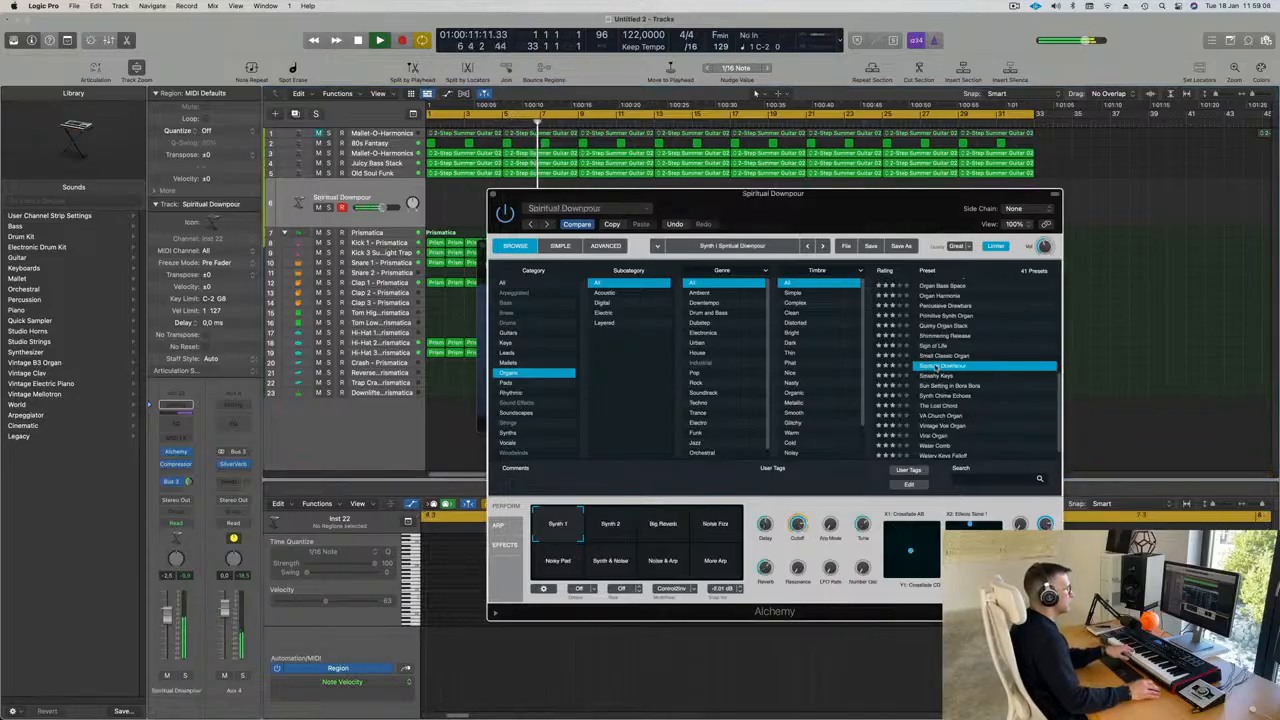
pyautogui.click(675, 528)
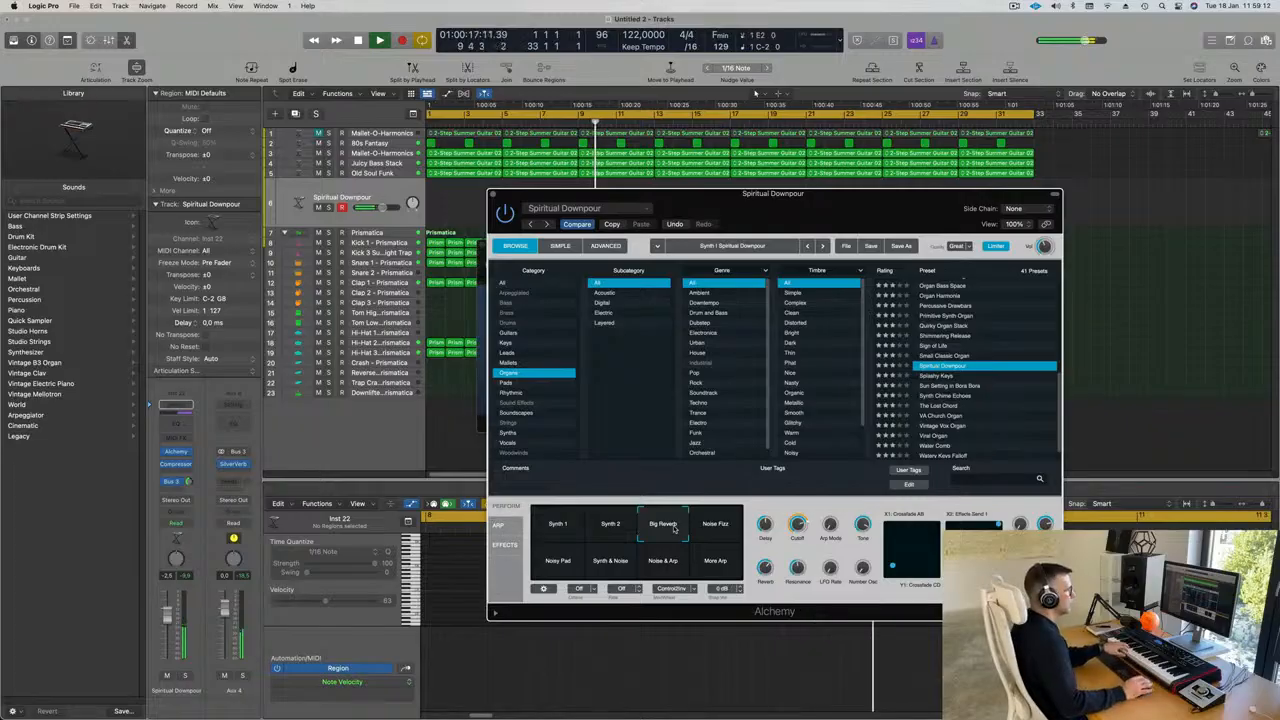
pyautogui.click(944, 376)
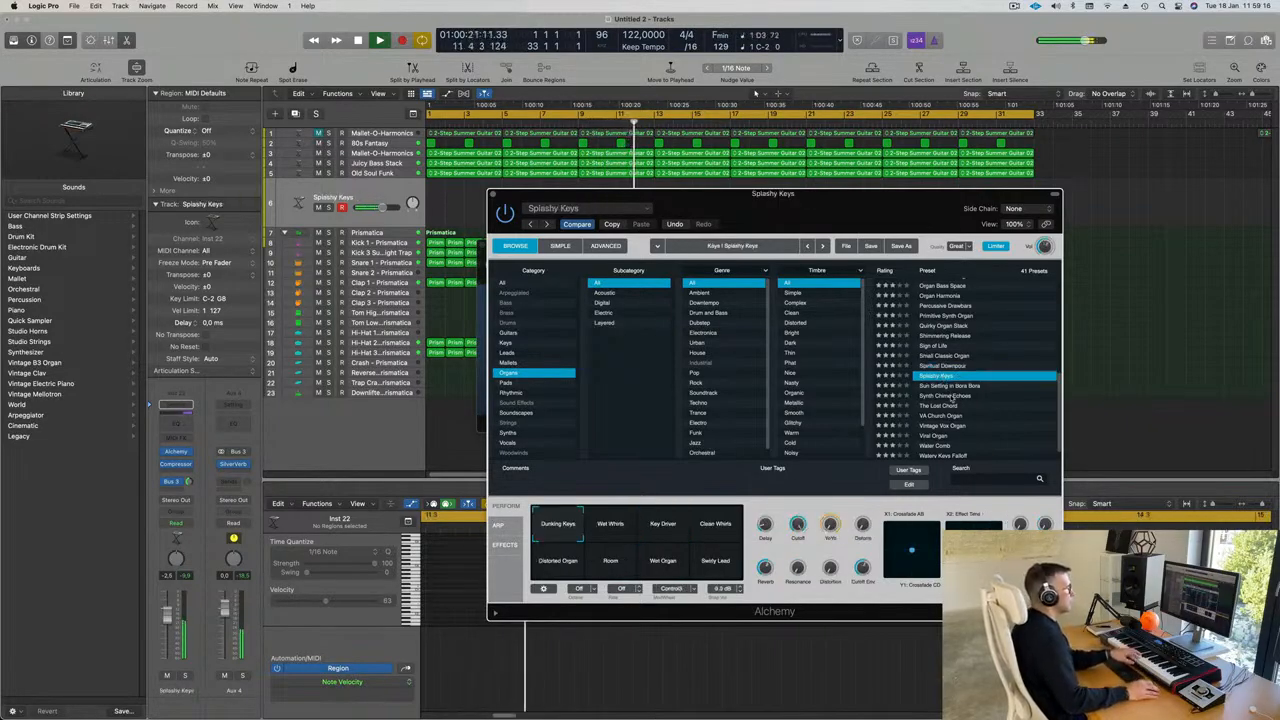
pyautogui.scroll(-1, 955, 400)
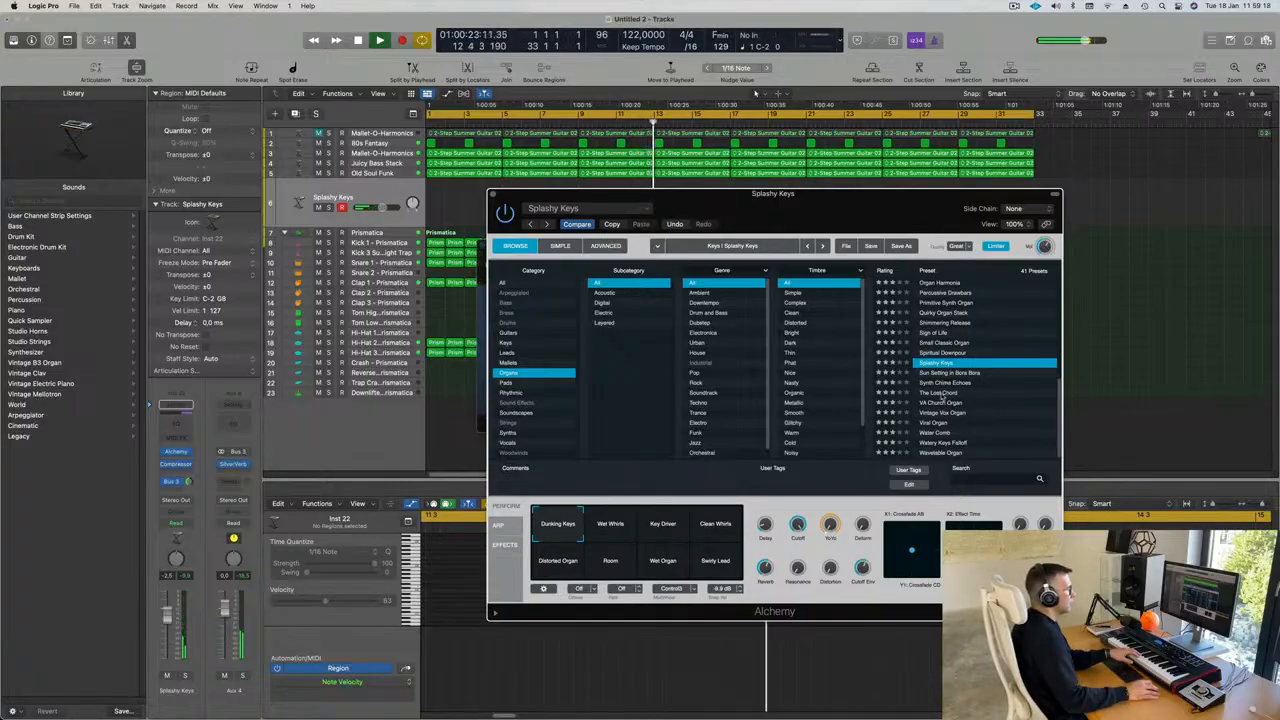
pyautogui.click(941, 393)
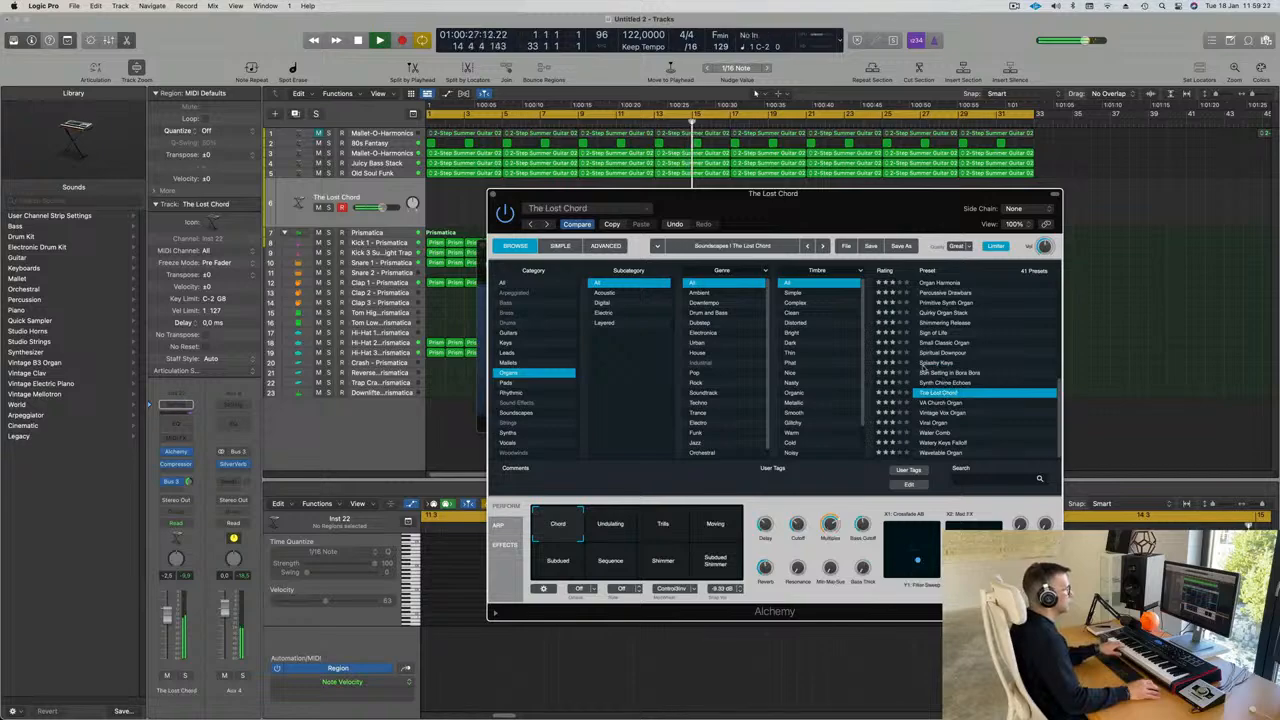
# Switch the Alchemy preset browser to the Guitars category and load Exotic Plucked String
pyautogui.scroll(10, 1003, 357)
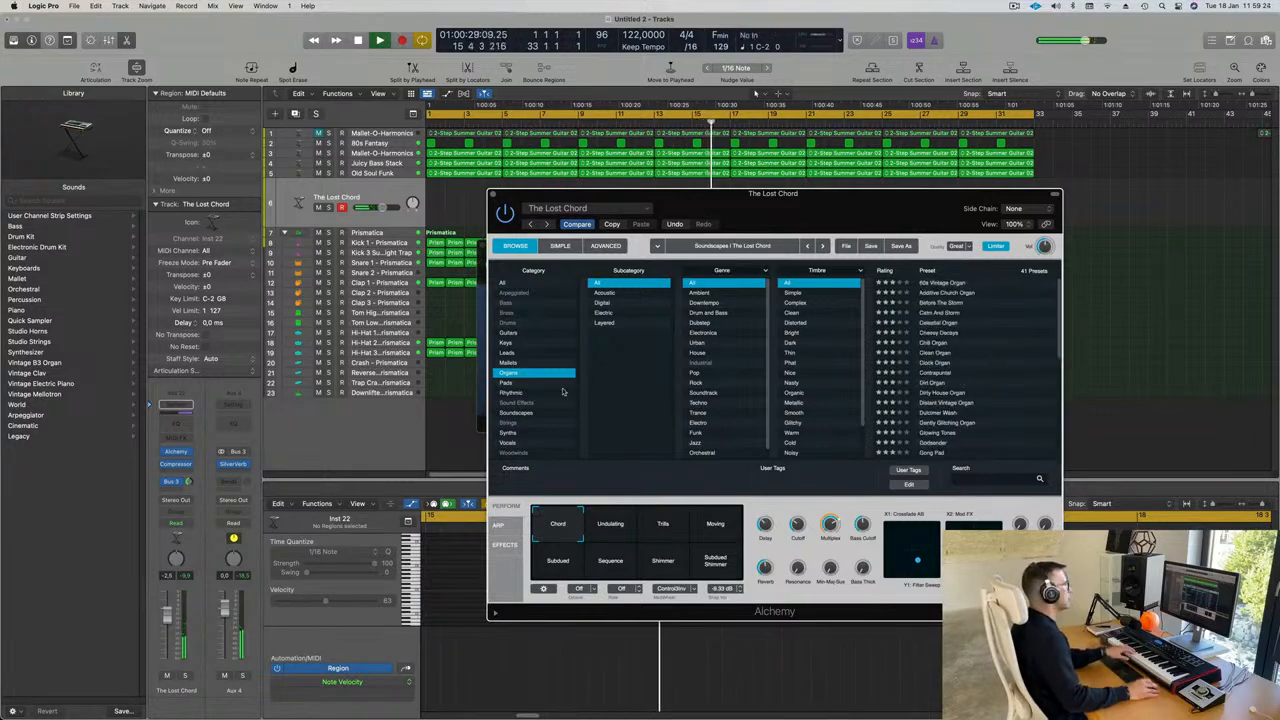
pyautogui.click(515, 383)
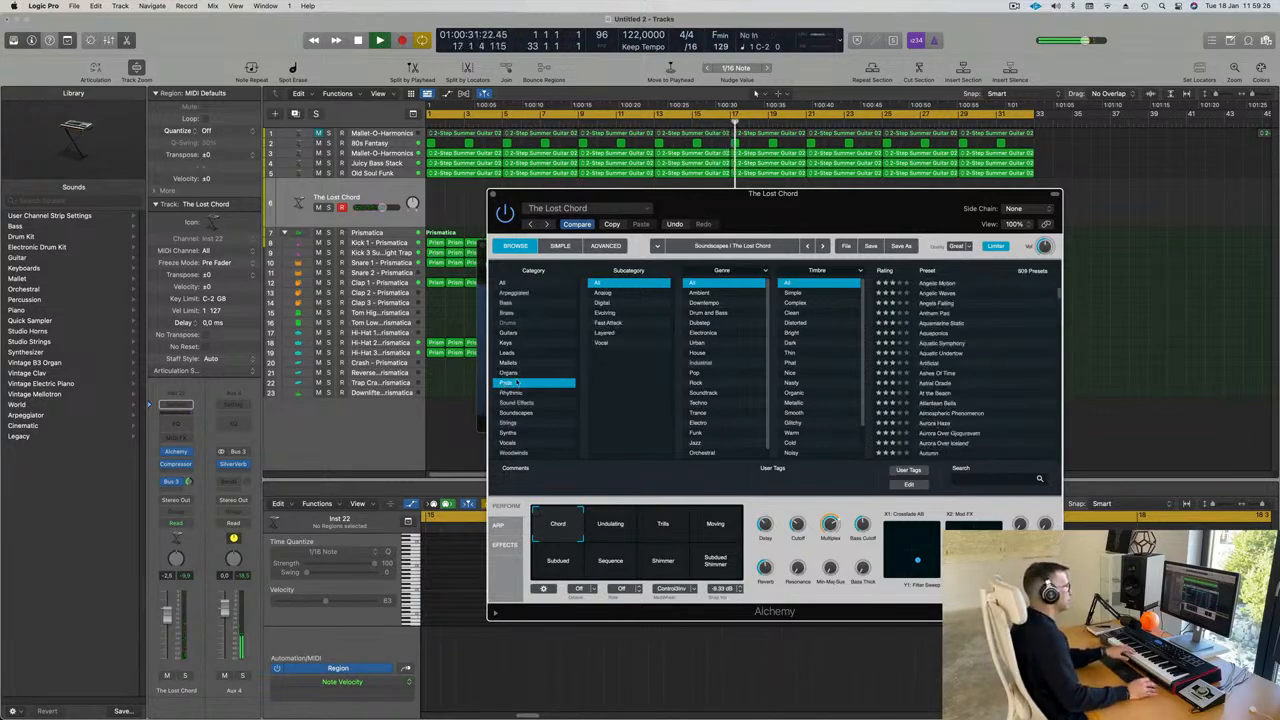
pyautogui.click(515, 332)
pyautogui.scroll(-5, 965, 333)
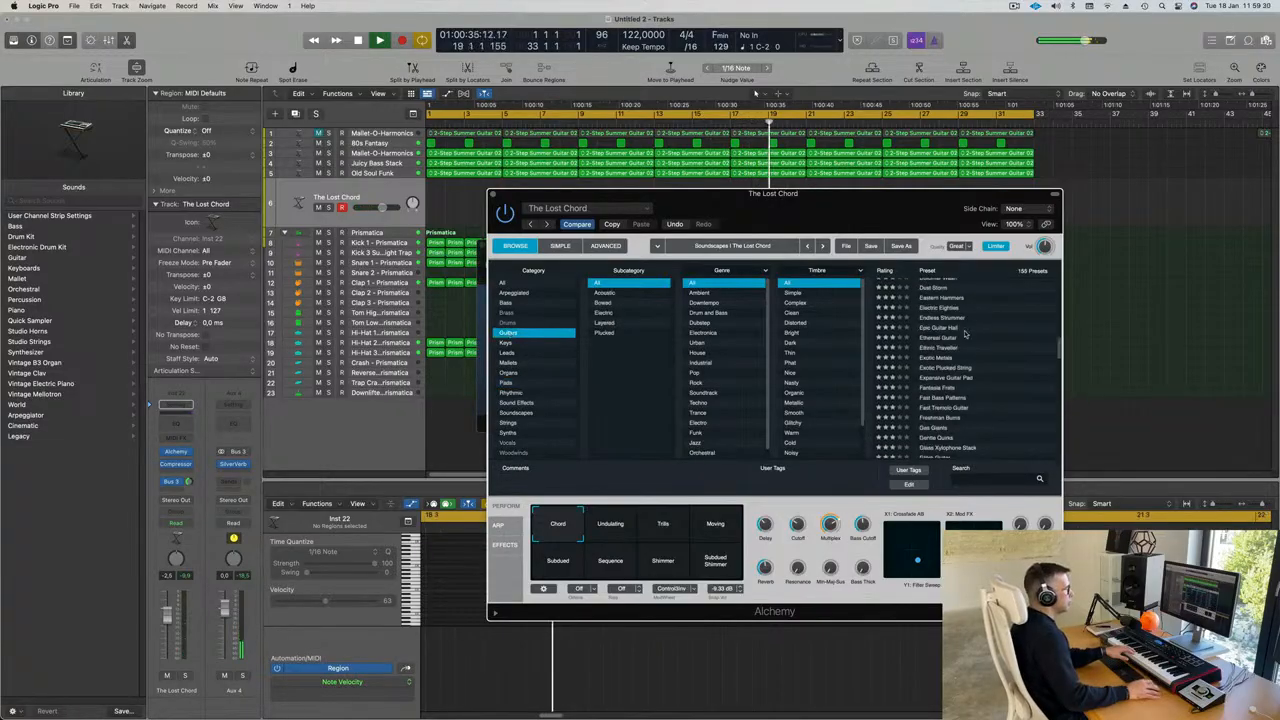
pyautogui.click(943, 368)
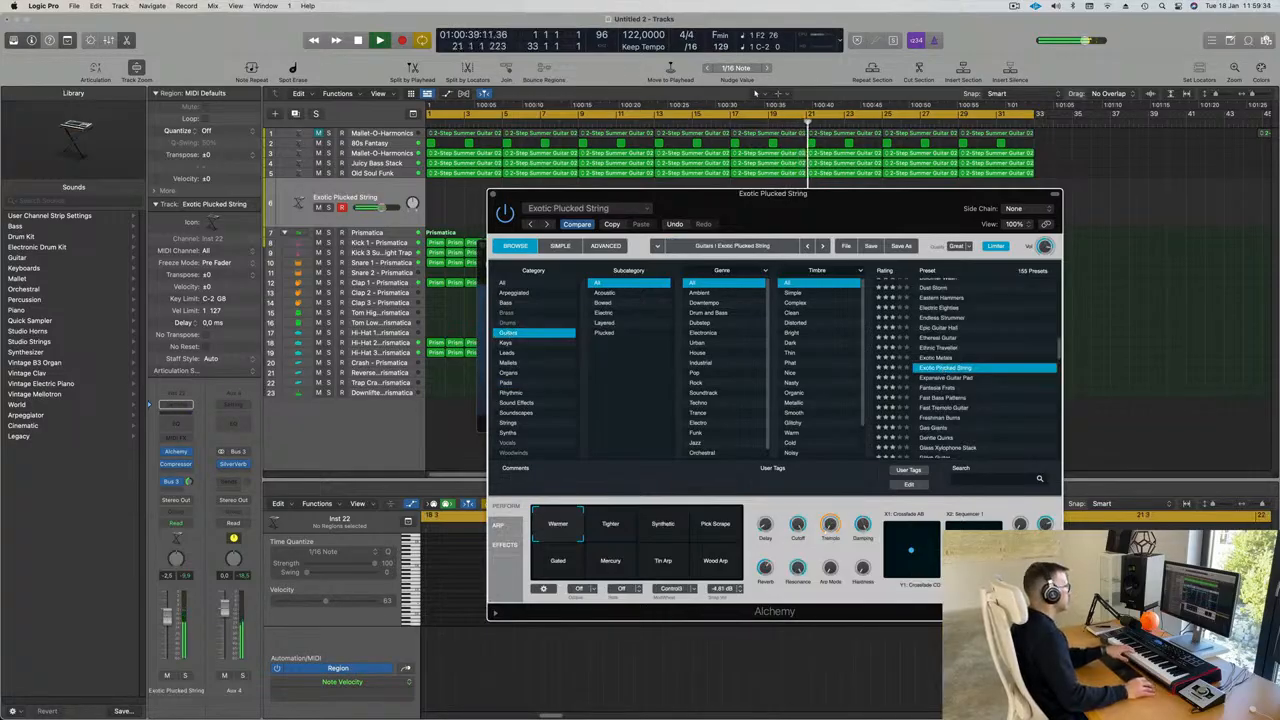
pyautogui.click(380, 545)
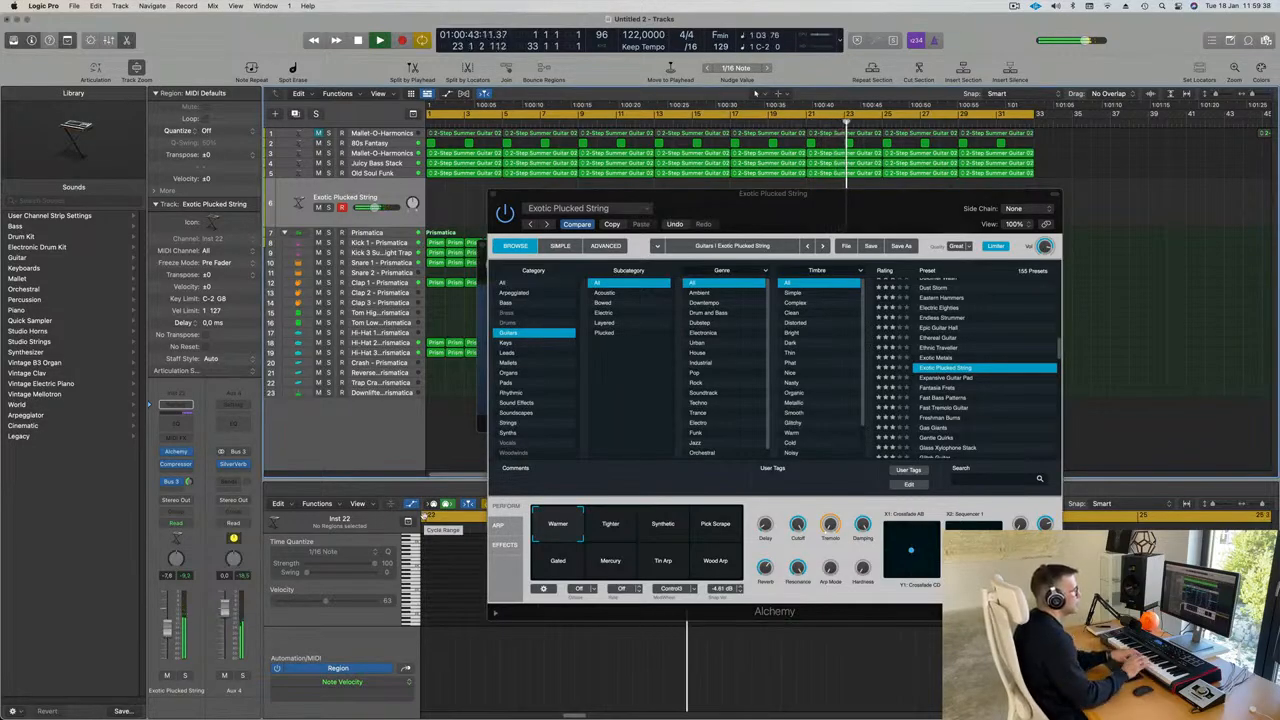
# Audition the Glass Xylophone Stack and Harmonic Taps presets from the Guitars category
pyautogui.scroll(-2, 1017, 383)
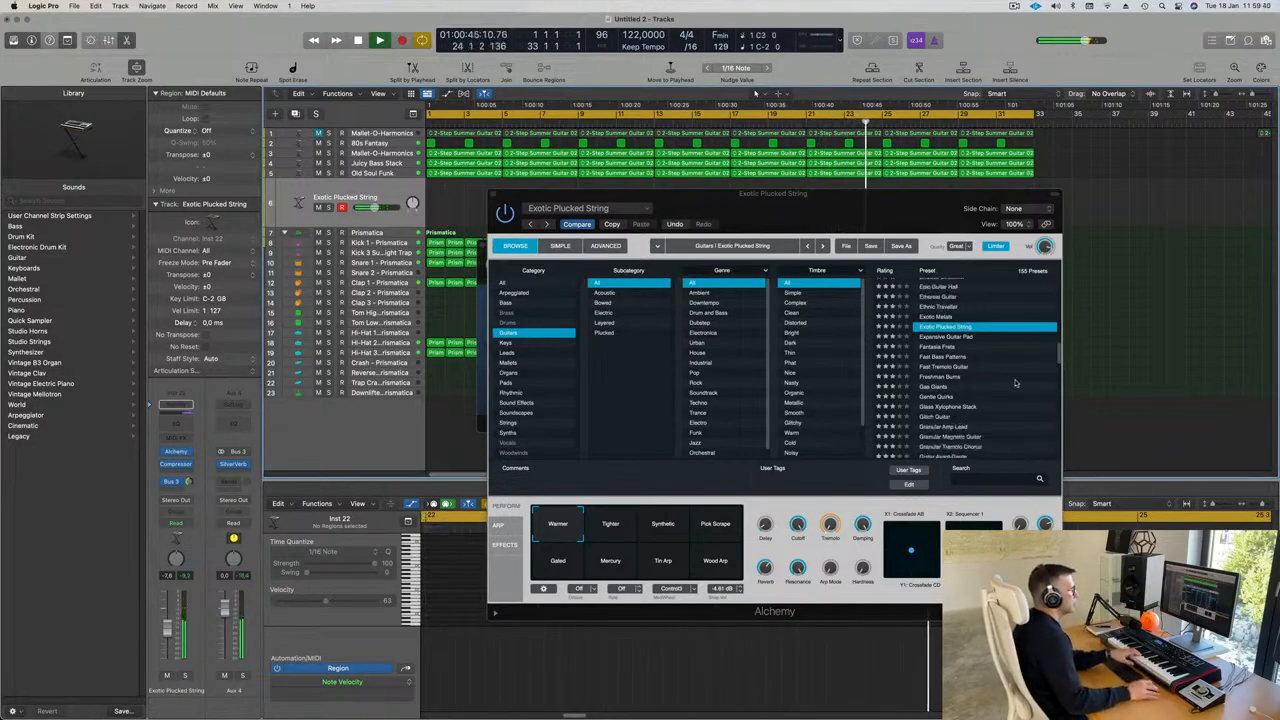
pyautogui.click(950, 407)
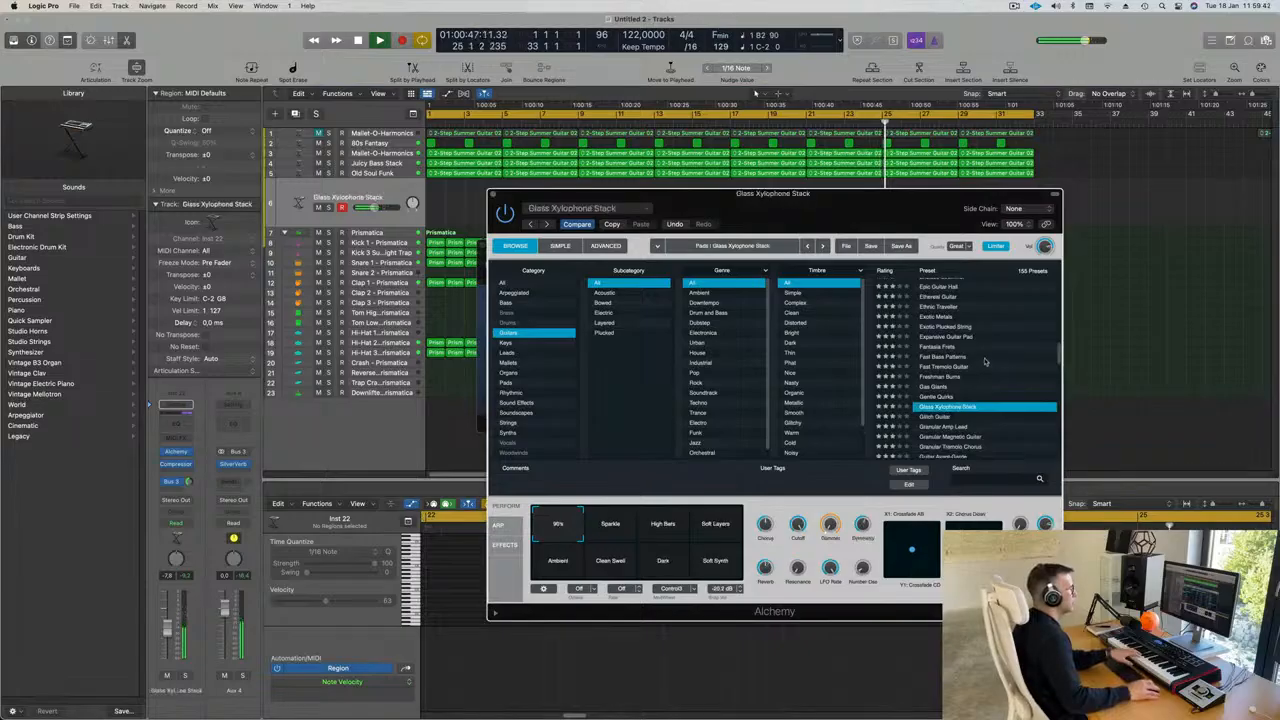
pyautogui.scroll(-5, 982, 380)
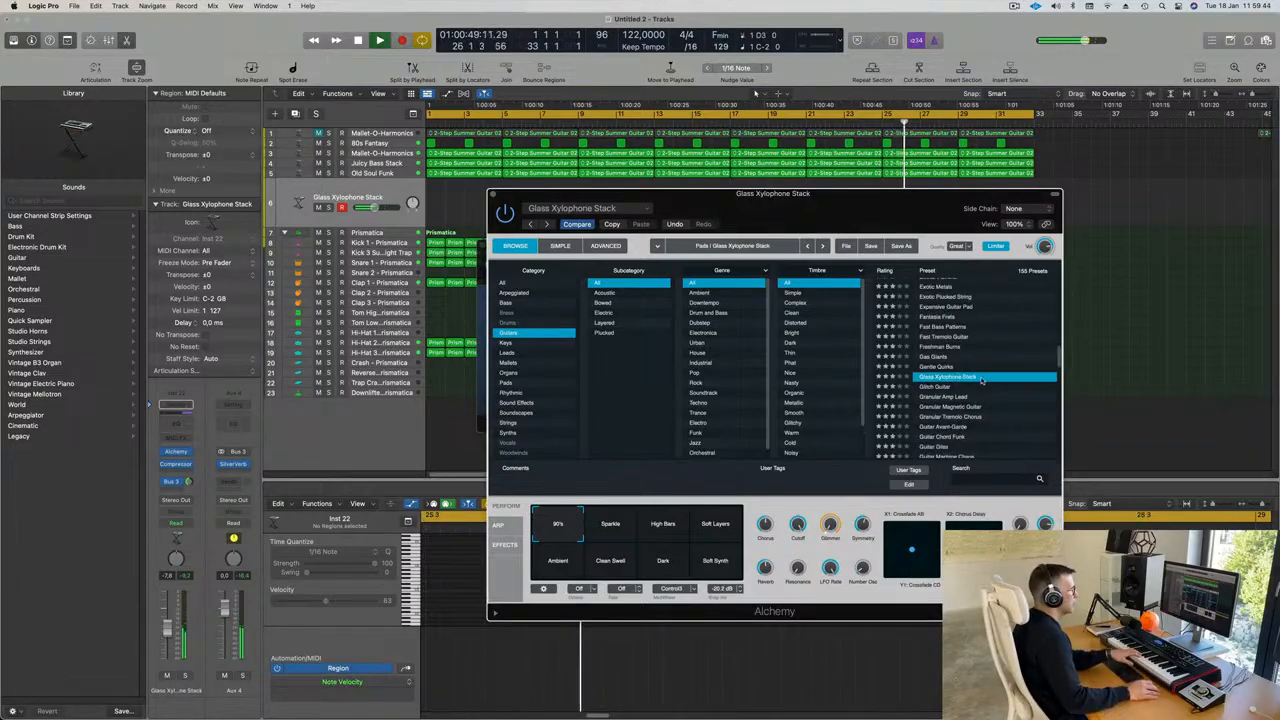
pyautogui.scroll(-1, 982, 380)
pyautogui.click(948, 389)
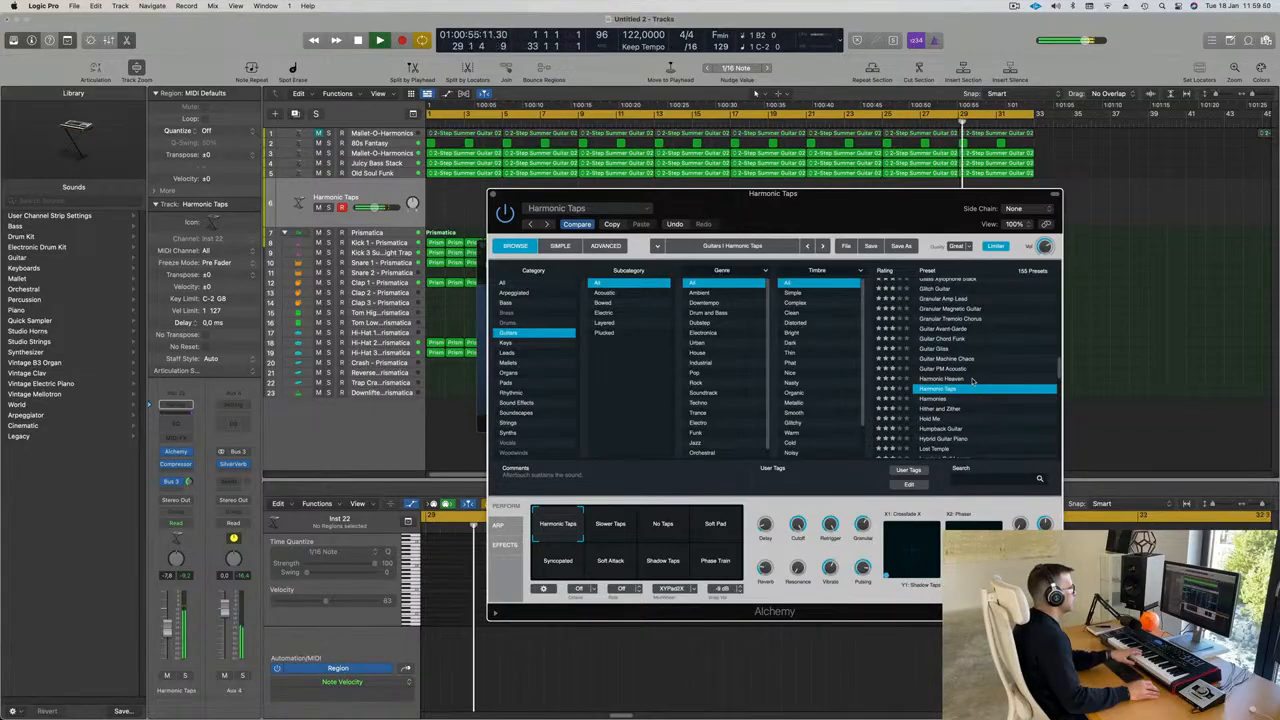
# Reposition the Alchemy window and audition Humpback Guitar with its Sharp Attack and Softer snapshots
pyautogui.moveTo(863, 208); pyautogui.dragTo(712, 348)
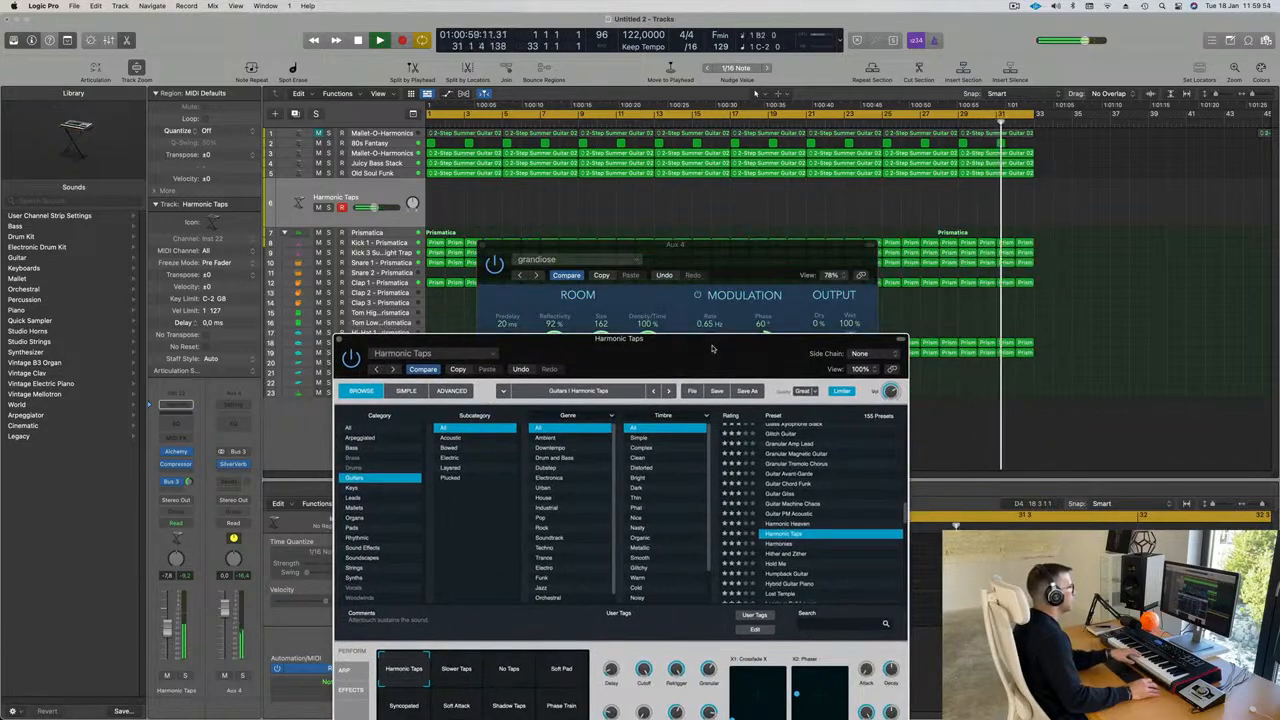
pyautogui.moveTo(712, 348); pyautogui.dragTo(834, 282)
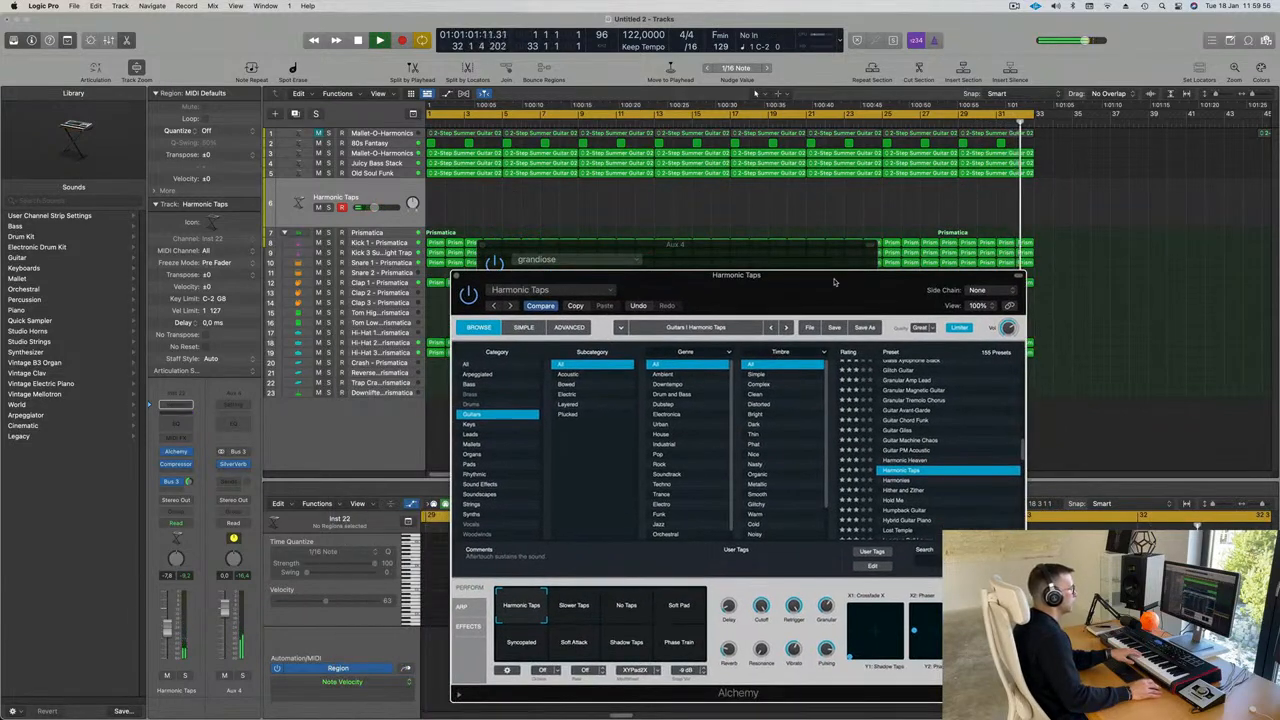
pyautogui.scroll(-3, 931, 438)
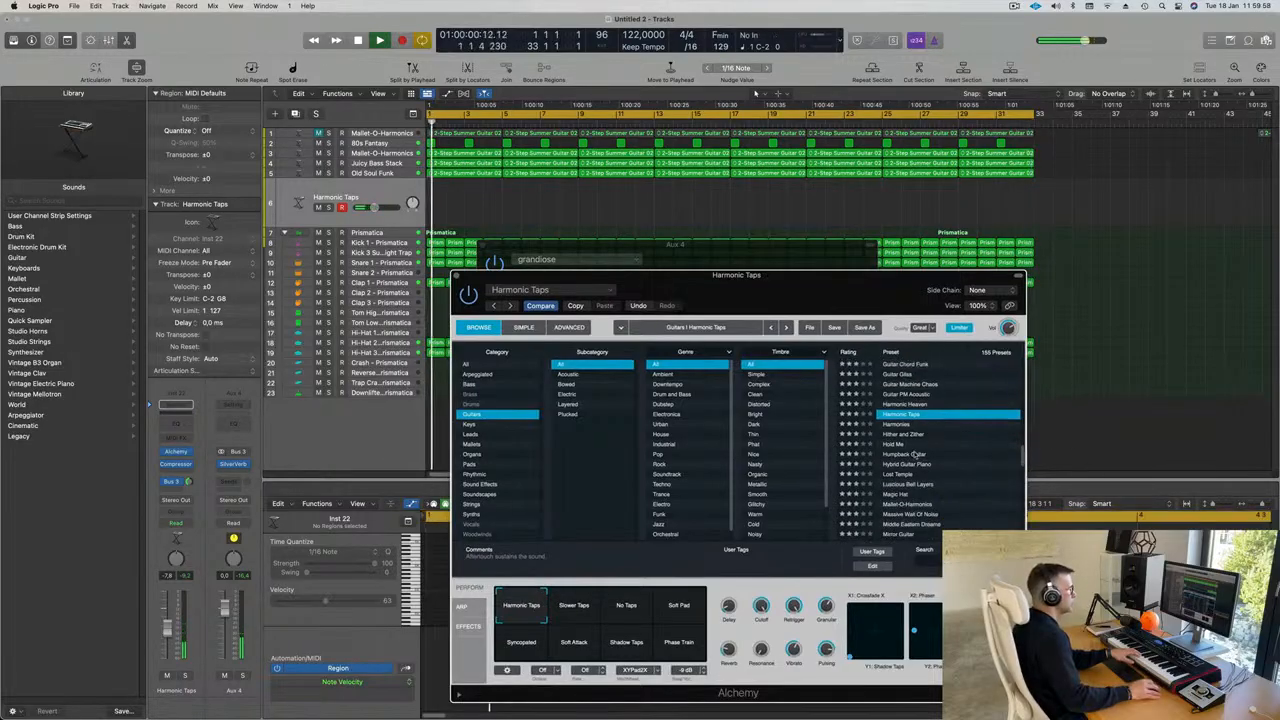
pyautogui.click(913, 455)
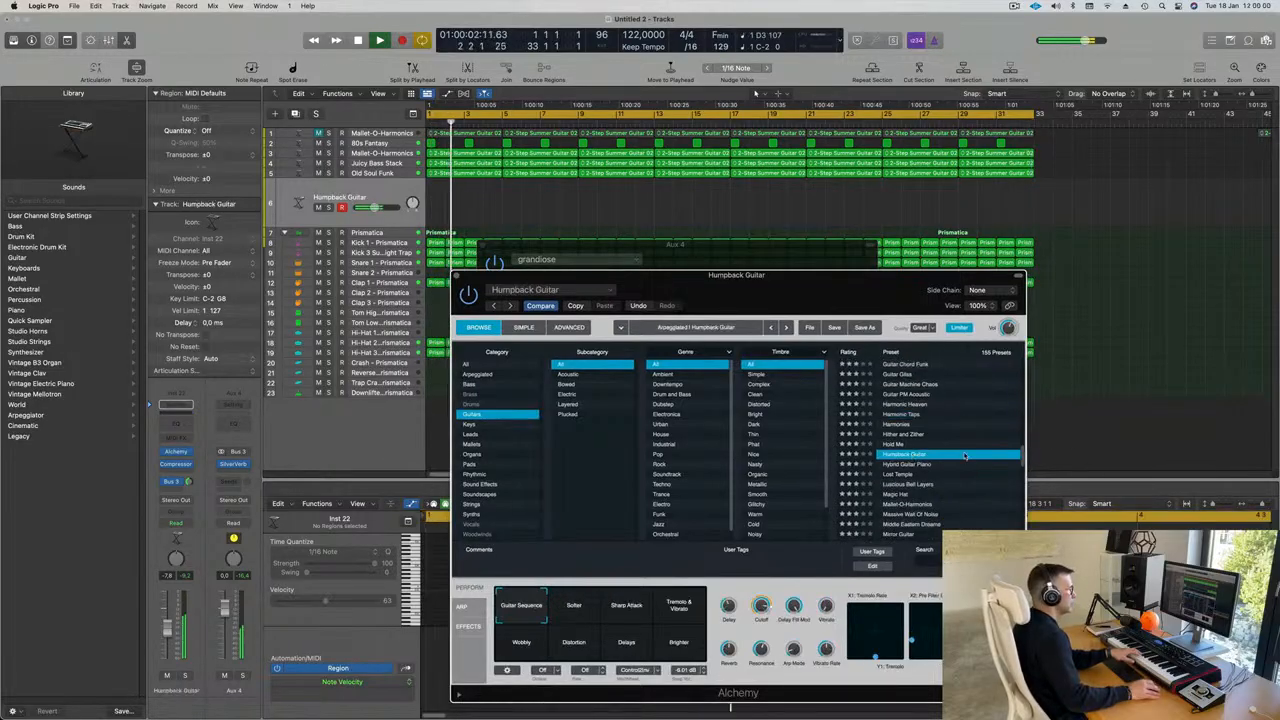
pyautogui.scroll(-1, 965, 450)
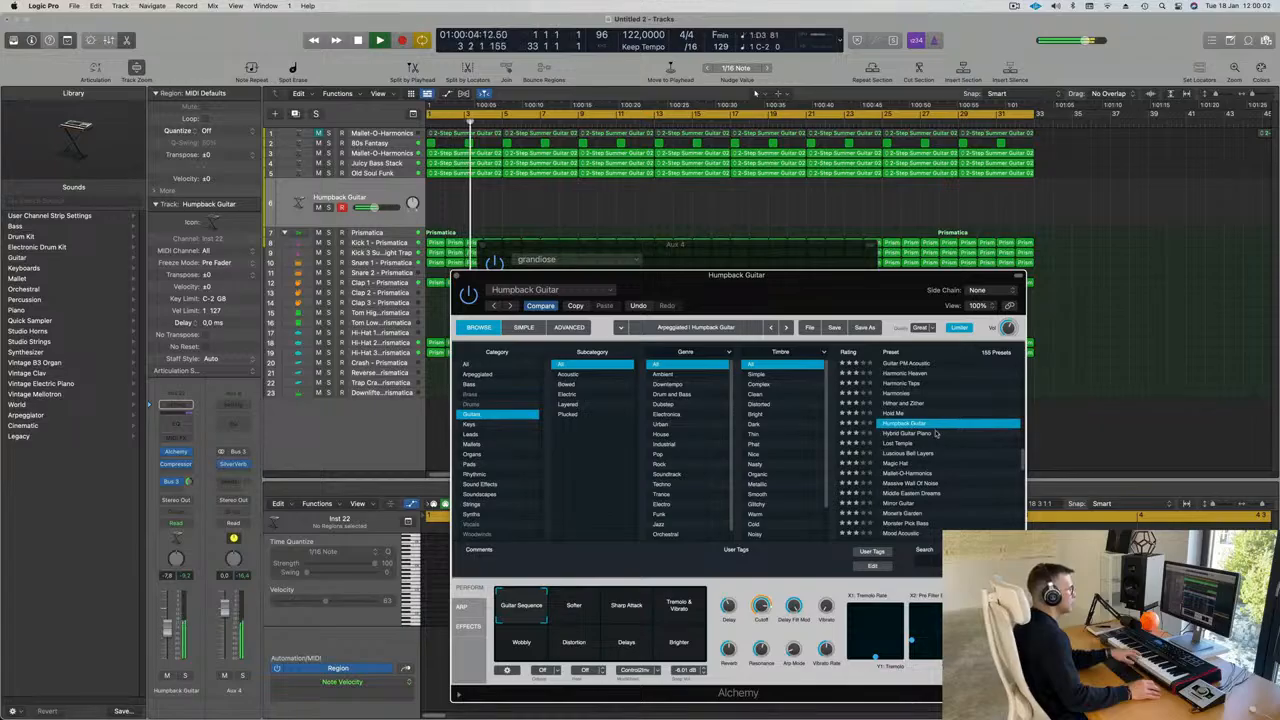
pyautogui.click(625, 612)
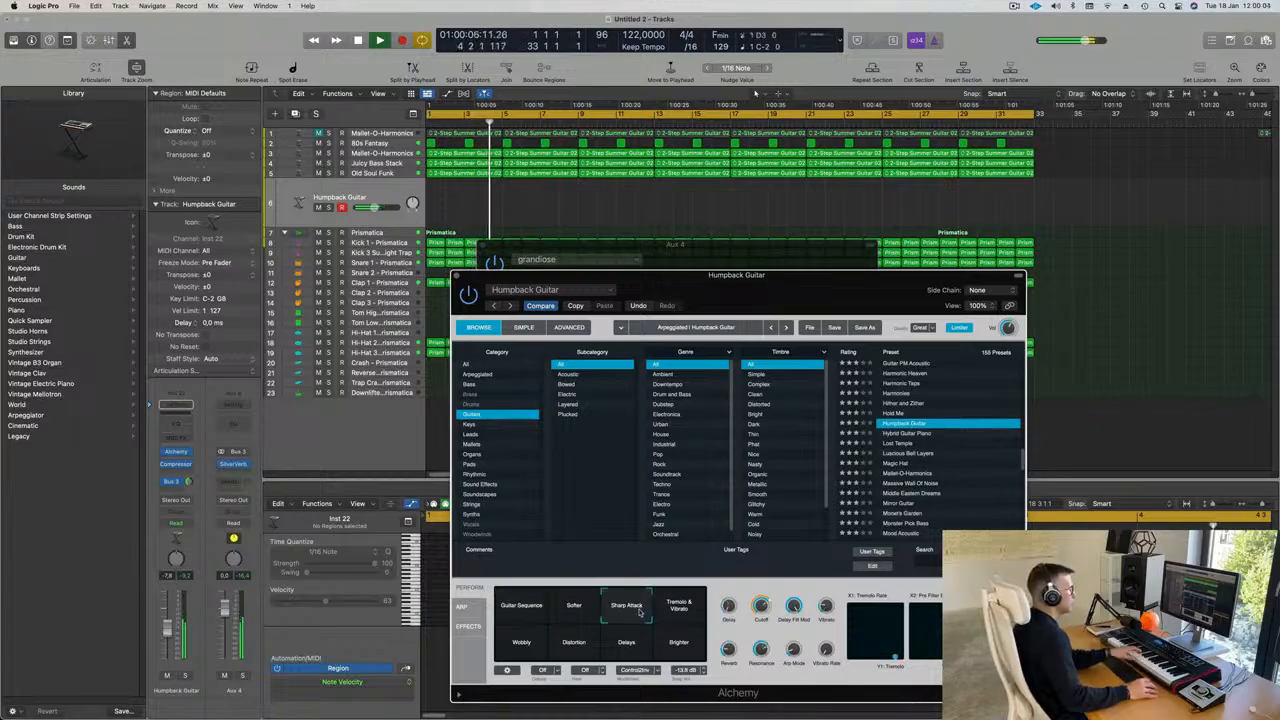
pyautogui.click(587, 613)
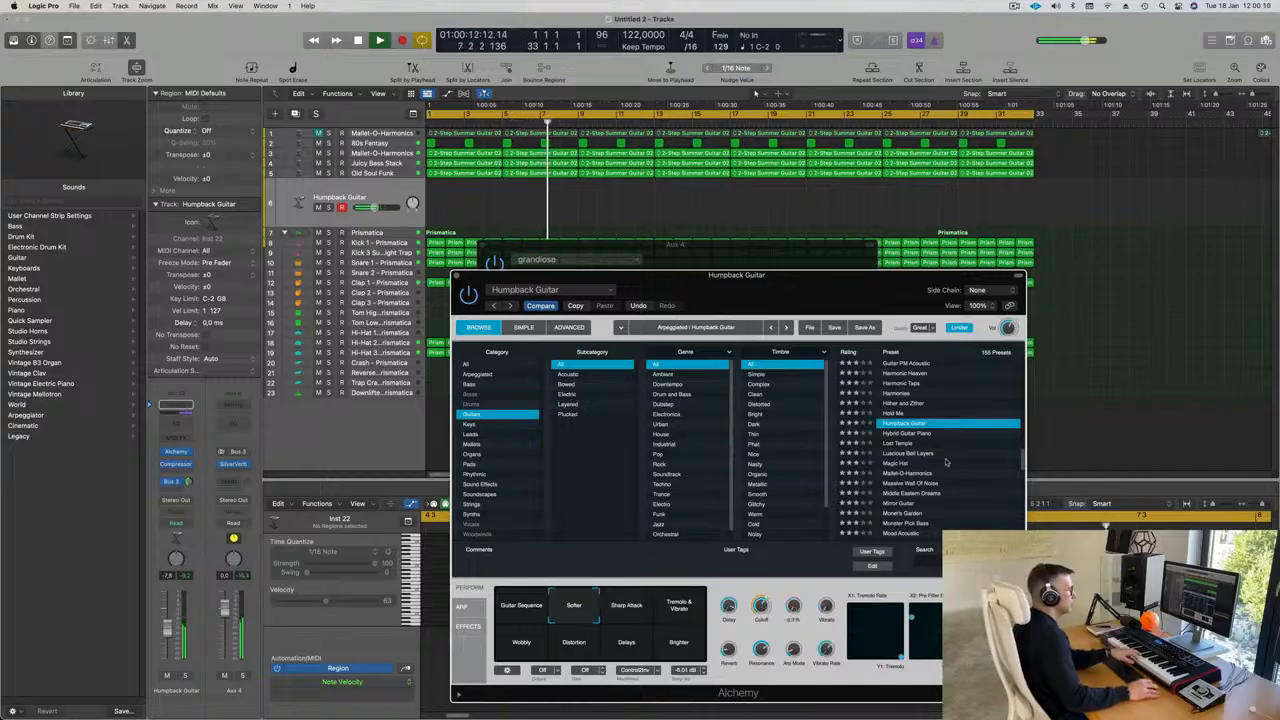
pyautogui.scroll(-2, 972, 462)
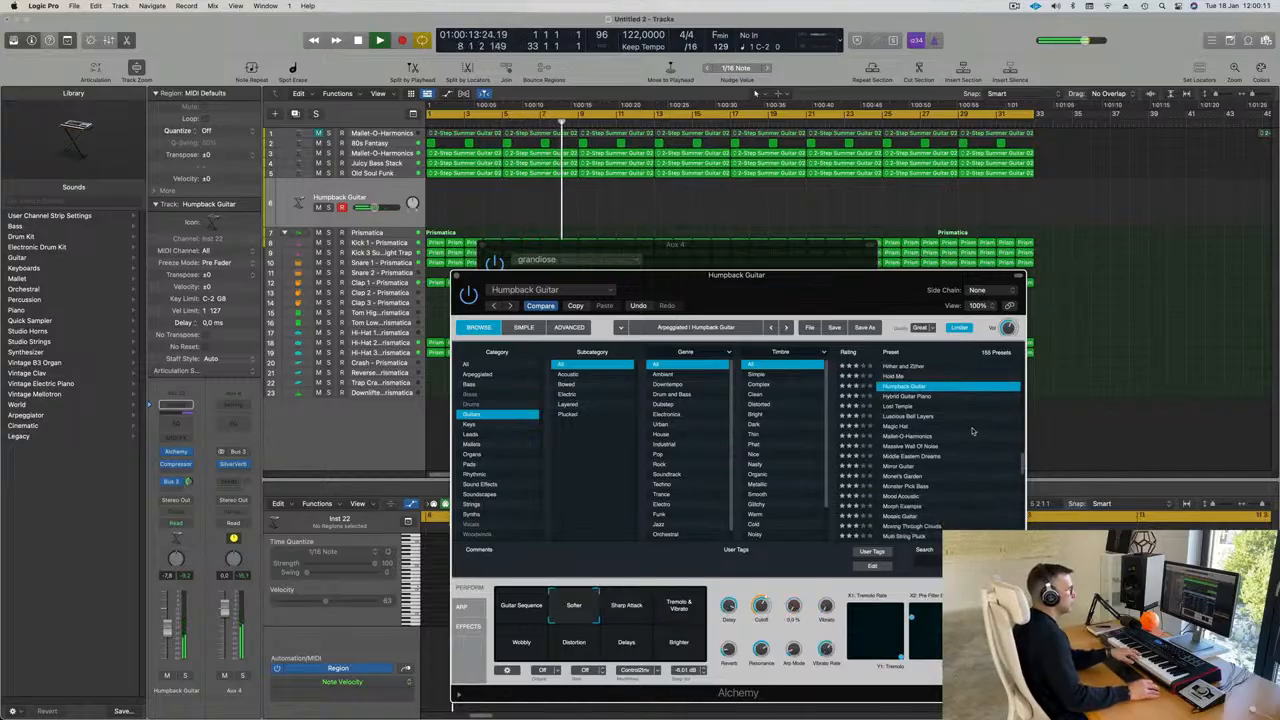
# Audition Mallet-O-Harmonics with its Effected snapshot, and load the Monster Pick Bass preset on the new track
pyautogui.click(908, 436)
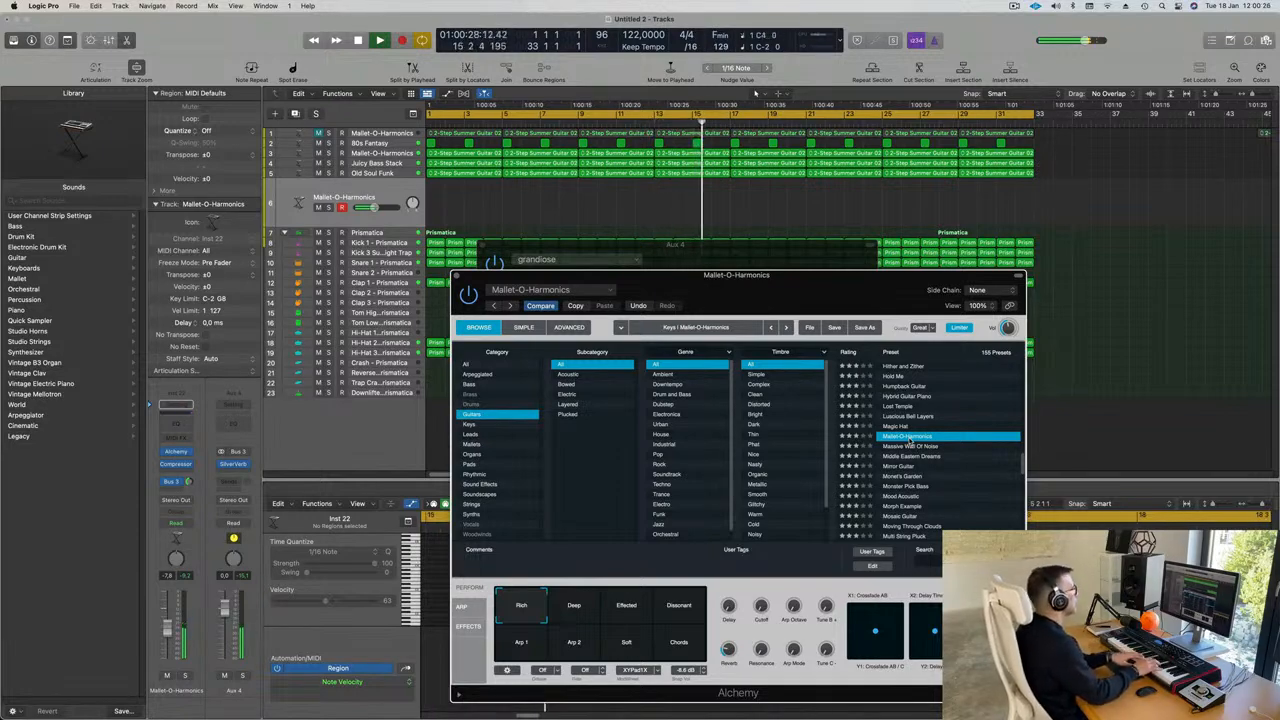
pyautogui.click(634, 606)
pyautogui.scroll(-3, 959, 467)
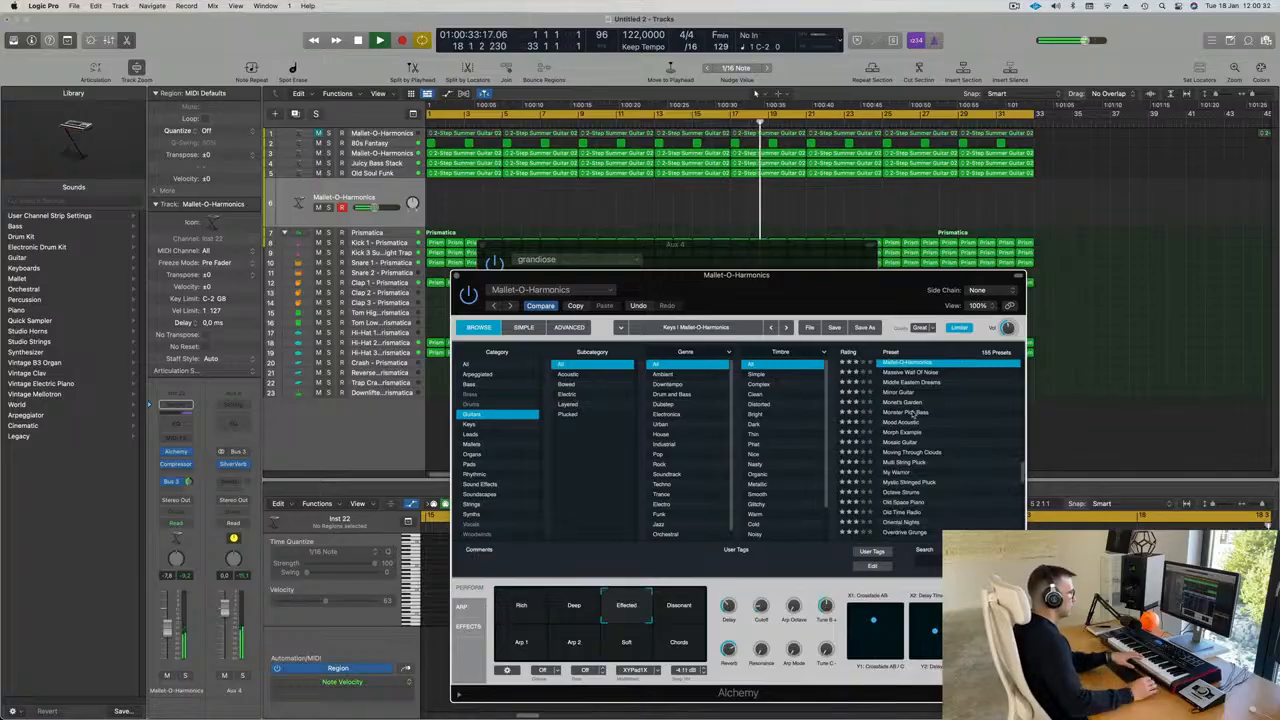
pyautogui.click(912, 413)
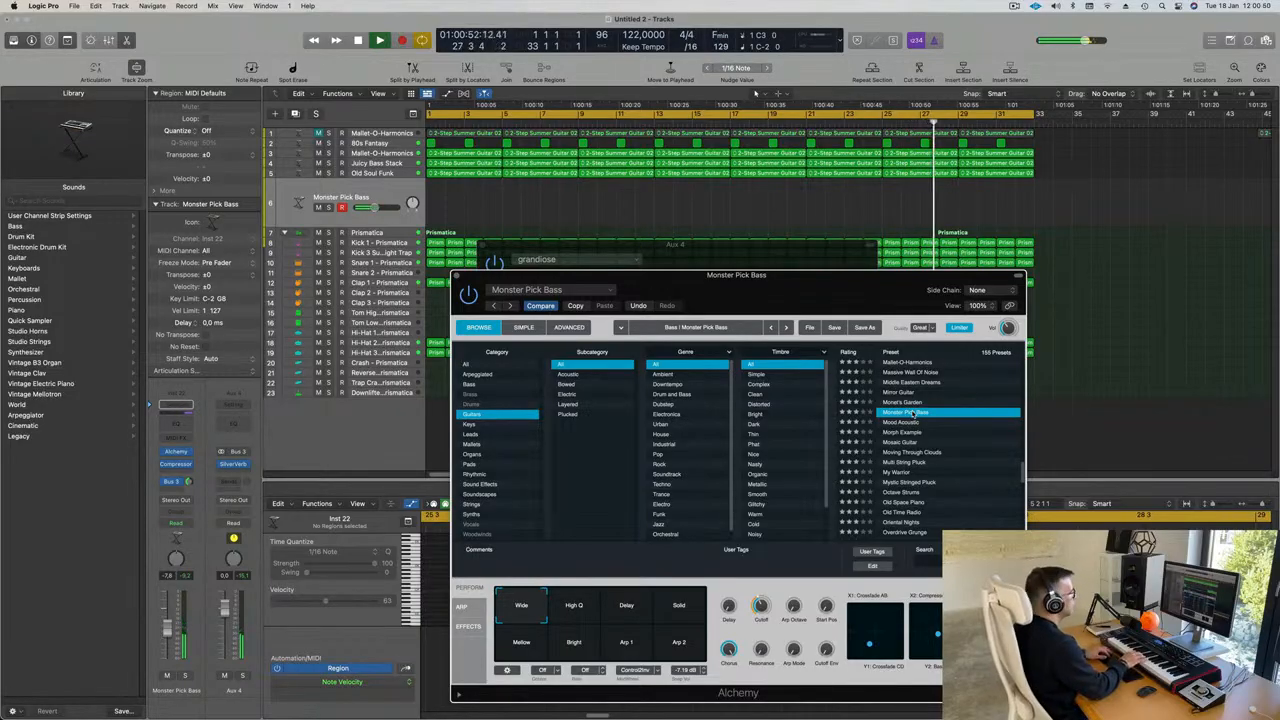
# Record a Monster Pick Bass part, move its region to bar 1 and shift the Alchemy window aside
pyautogui.press('r')
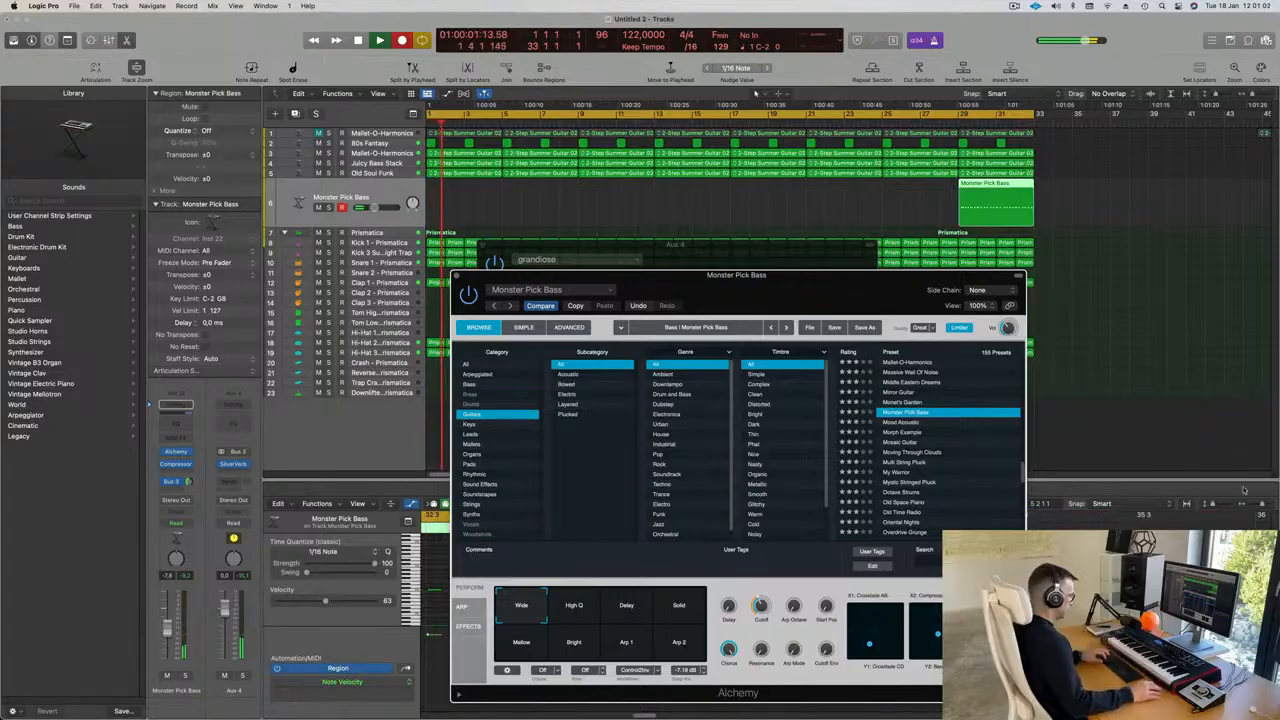
pyautogui.moveTo(997, 188); pyautogui.dragTo(489, 238)
pyautogui.press('space')
pyautogui.moveTo(590, 275); pyautogui.dragTo(989, 218)
pyautogui.press('space')
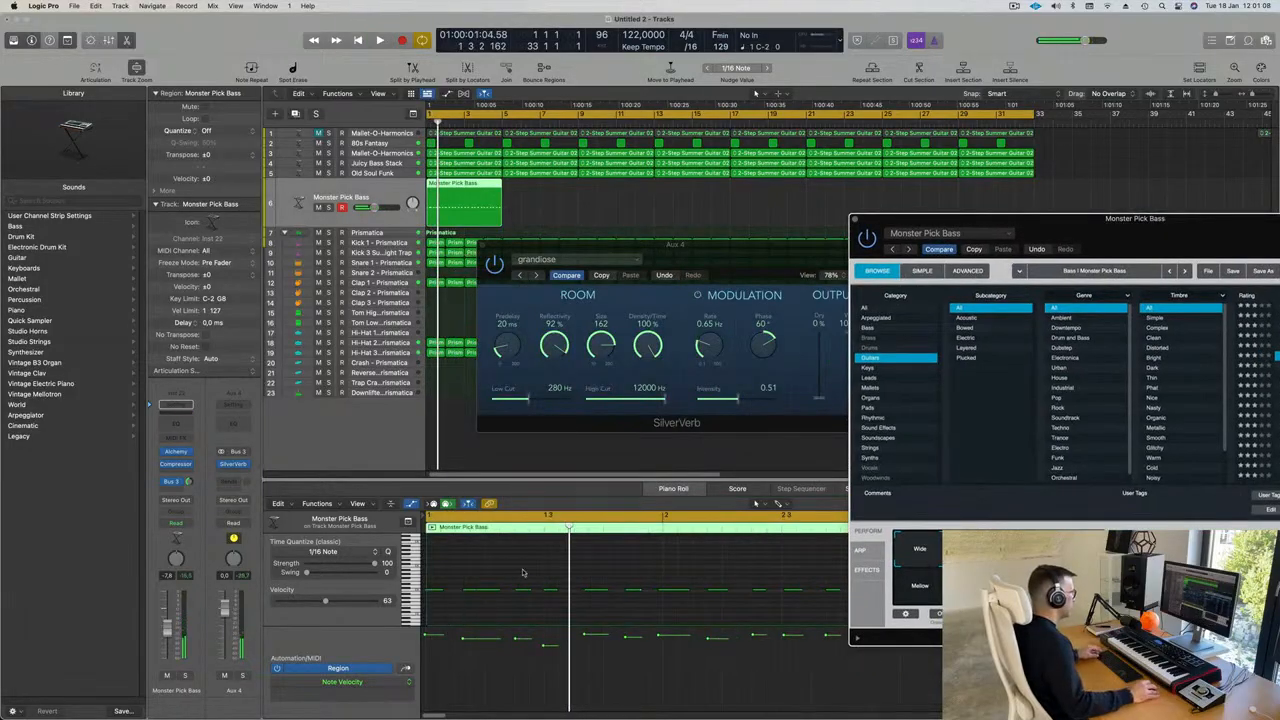
# Select all notes of the Monster Pick Bass region in the Piano Roll and play the part back
pyautogui.click(522, 572)
pyautogui.press('super+a')
pyautogui.press('space')
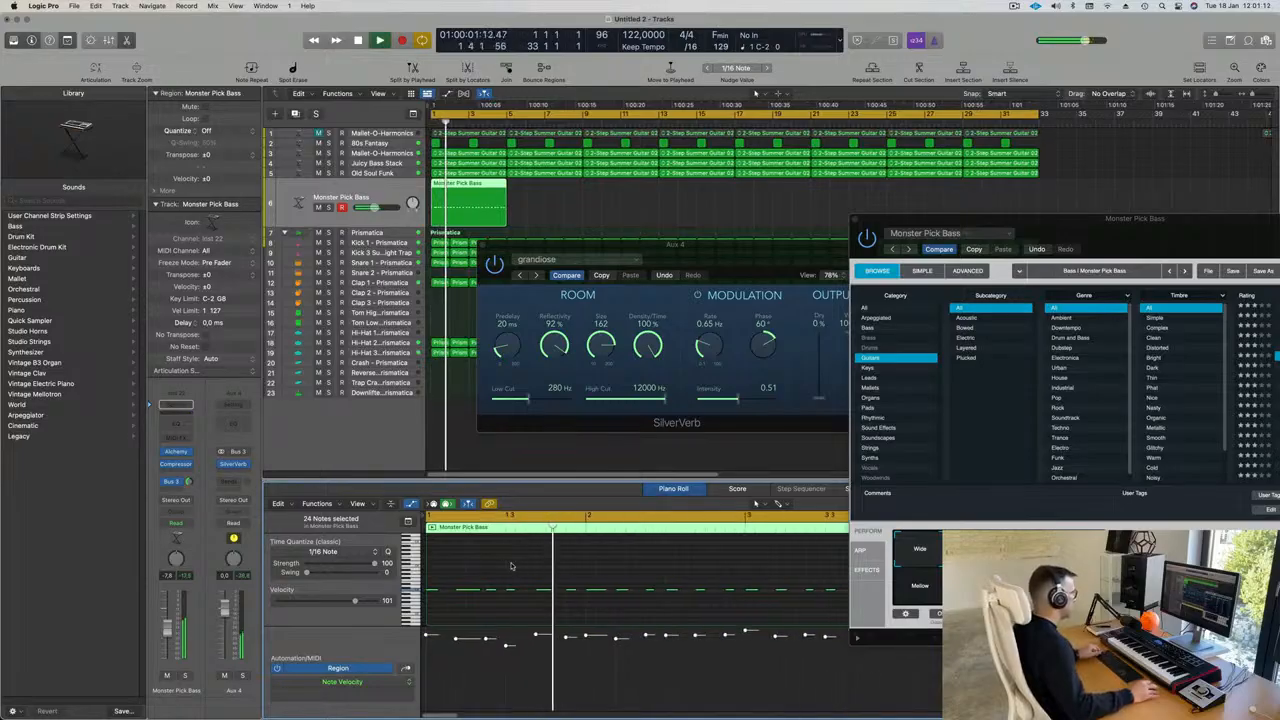
# Move the Alchemy and SilverVerb windows clear of the tracks, and zoom out the timeline to fit the whole 32-bar arrangement
pyautogui.moveTo(1164, 221); pyautogui.dragTo(1090, 122)
pyautogui.moveTo(634, 249); pyautogui.dragTo(961, 268)
pyautogui.press('super+Left')
pyautogui.press('super+Left')
pyautogui.press('super+Left')
pyautogui.press('super+Left')
pyautogui.press('super+Left')
pyautogui.press('super+Left')
pyautogui.press('super+Right')
pyautogui.press('space')
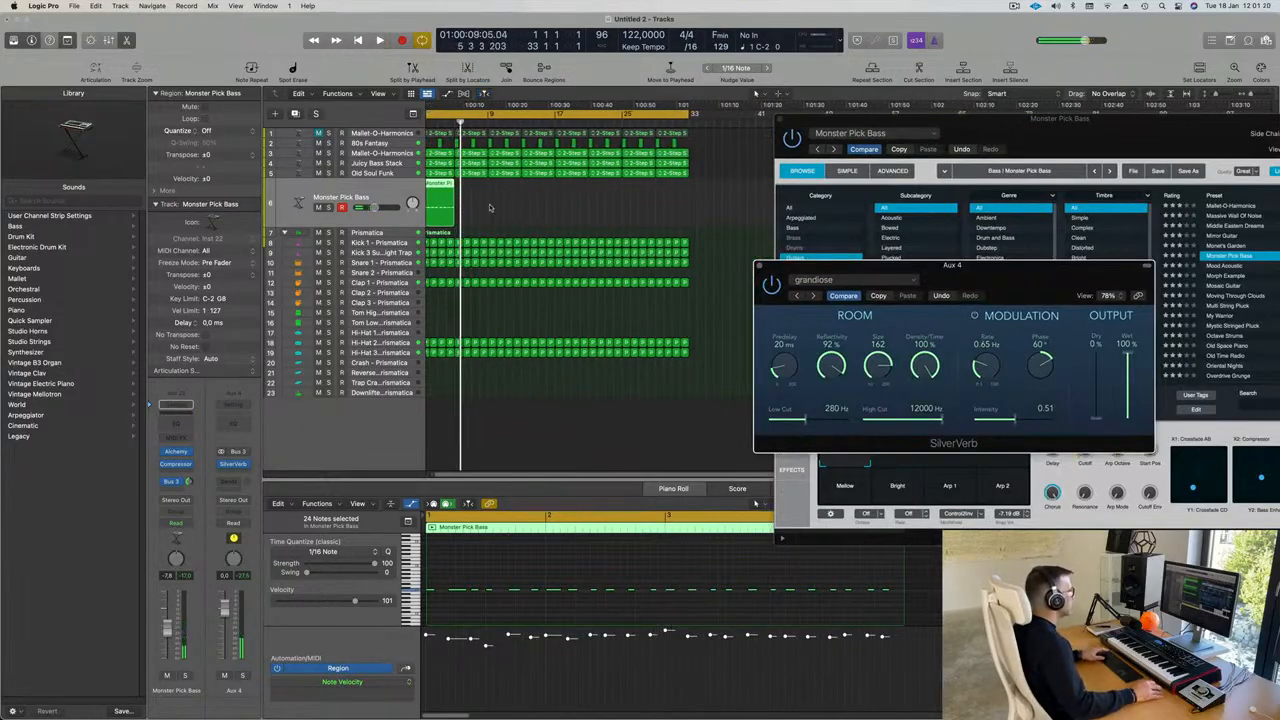
# Show the Monster Pick Bass notes together with the first two Old Soul Funk regions and transpose the Monster Pick Bass notes down four semitones
pyautogui.hscroll(-2, 488, 208)
pyautogui.moveTo(428, 173); pyautogui.dragTo(468, 175)
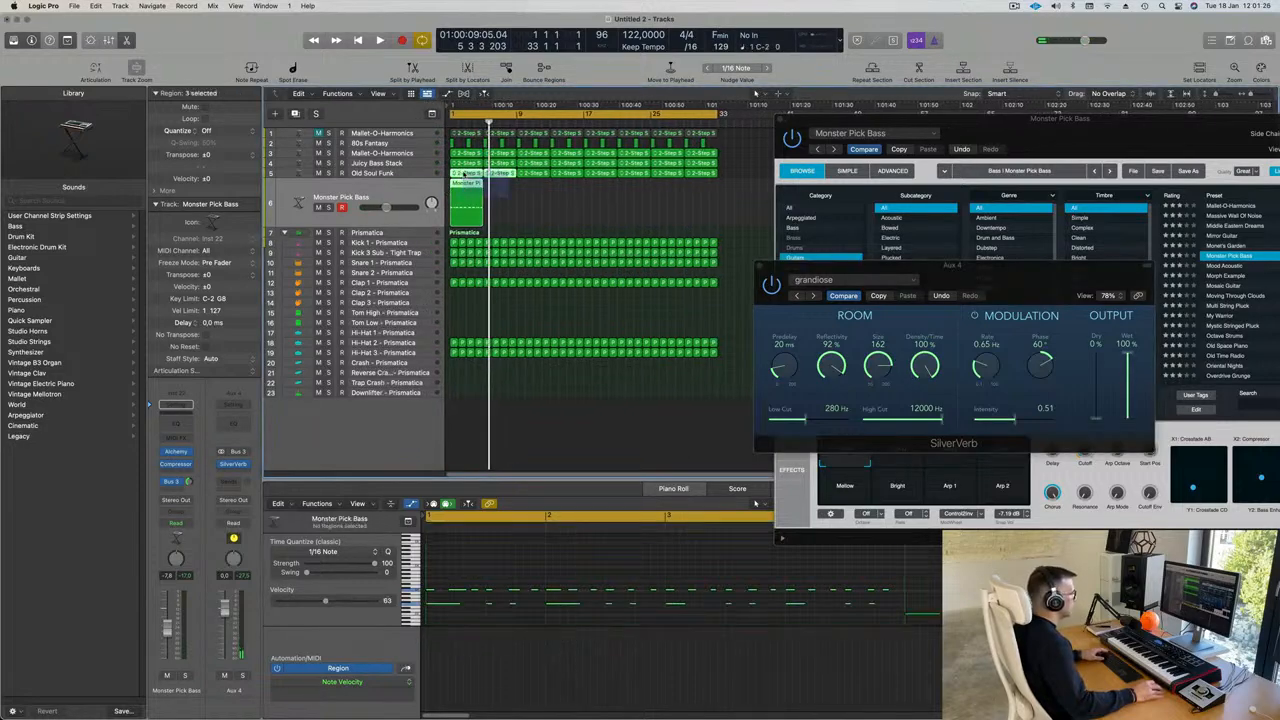
pyautogui.moveTo(464, 175); pyautogui.dragTo(463, 174)
pyautogui.moveTo(430, 583); pyautogui.dragTo(894, 595)
pyautogui.hotkey('alt', 'Down')
pyautogui.hotkey('alt', 'Down')
pyautogui.hotkey('alt', 'Down')
pyautogui.hotkey('alt', 'Down')
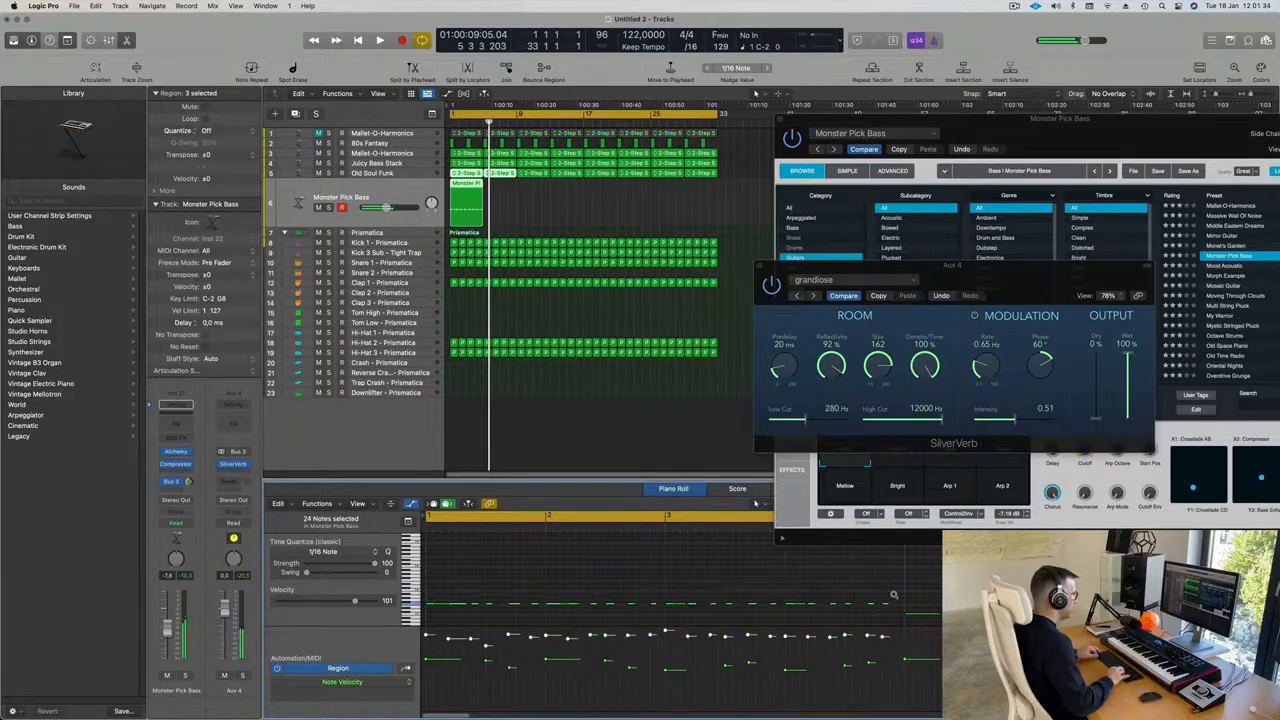
pyautogui.press('space')
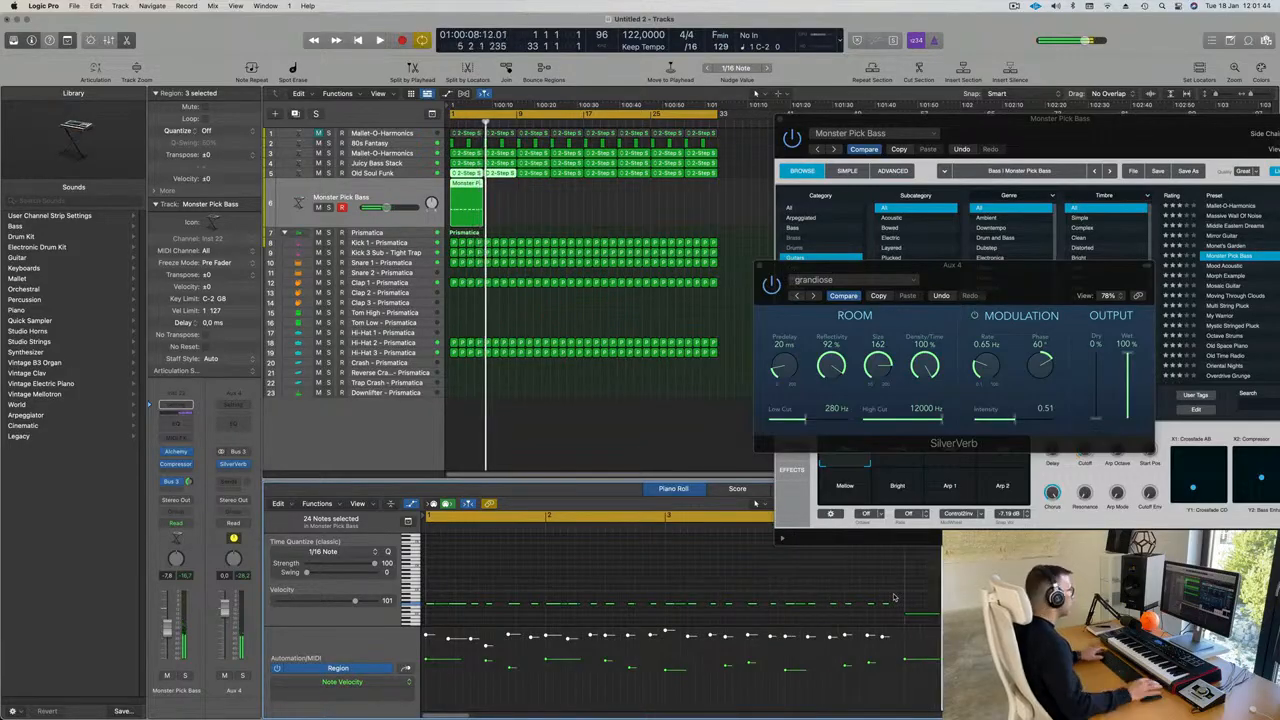
# Copy the Monster Pick Bass region to bar 5, directly after the original
pyautogui.click(517, 220)
pyautogui.click(463, 185)
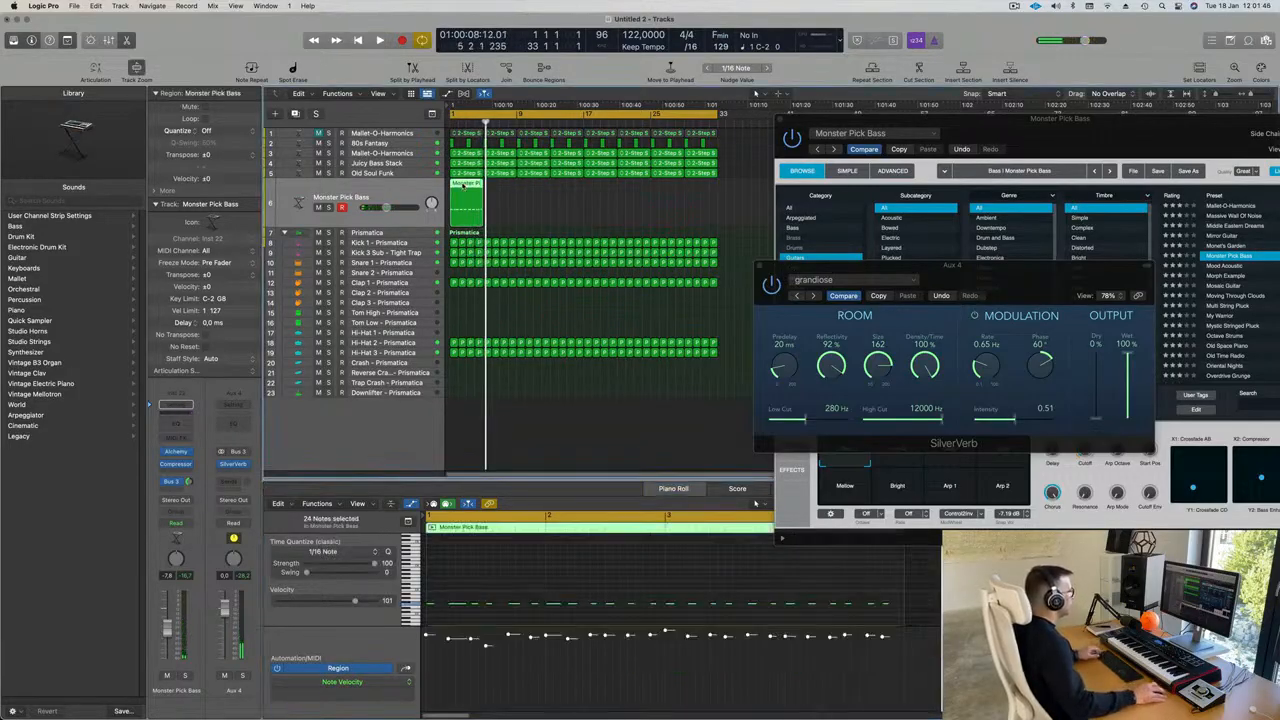
pyautogui.moveTo(465, 186); pyautogui.dragTo(496, 193)
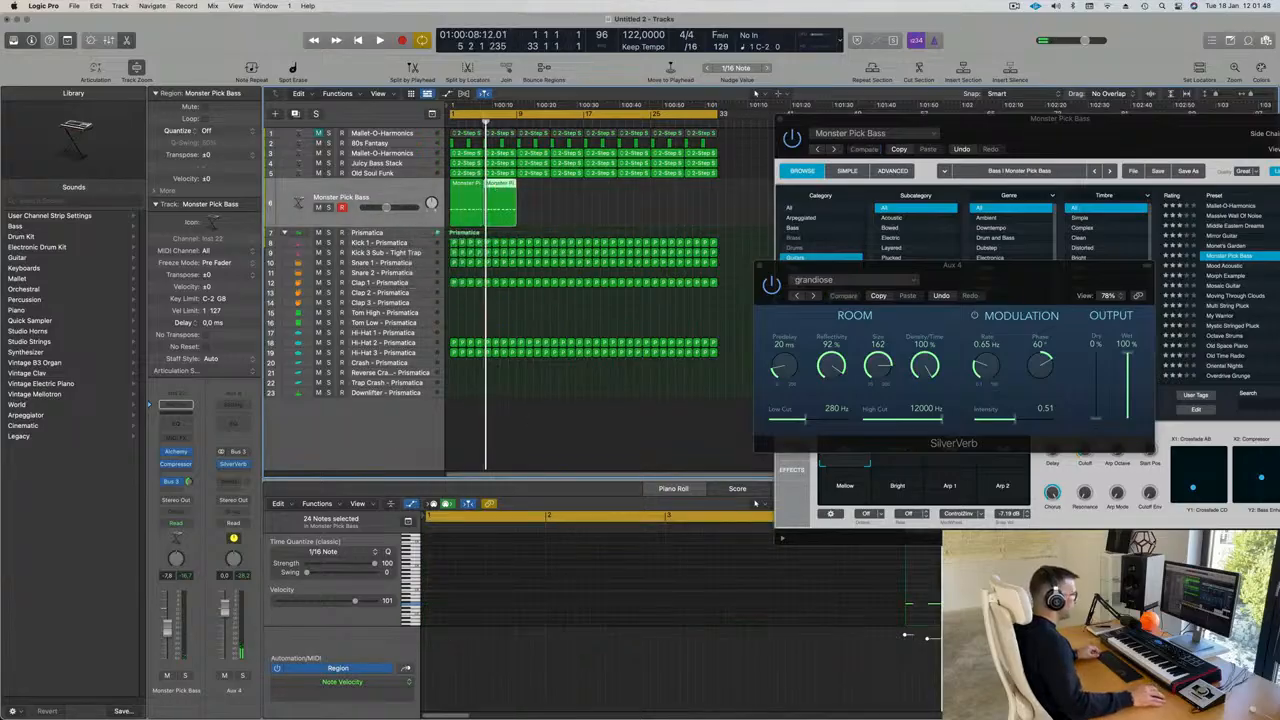
# Lower all notes of the second Monster Pick Bass region in the Piano Roll to match the Old Soul Funk line during playback
pyautogui.scroll(-2, 930, 592)
pyautogui.moveTo(806, 600); pyautogui.dragTo(938, 604)
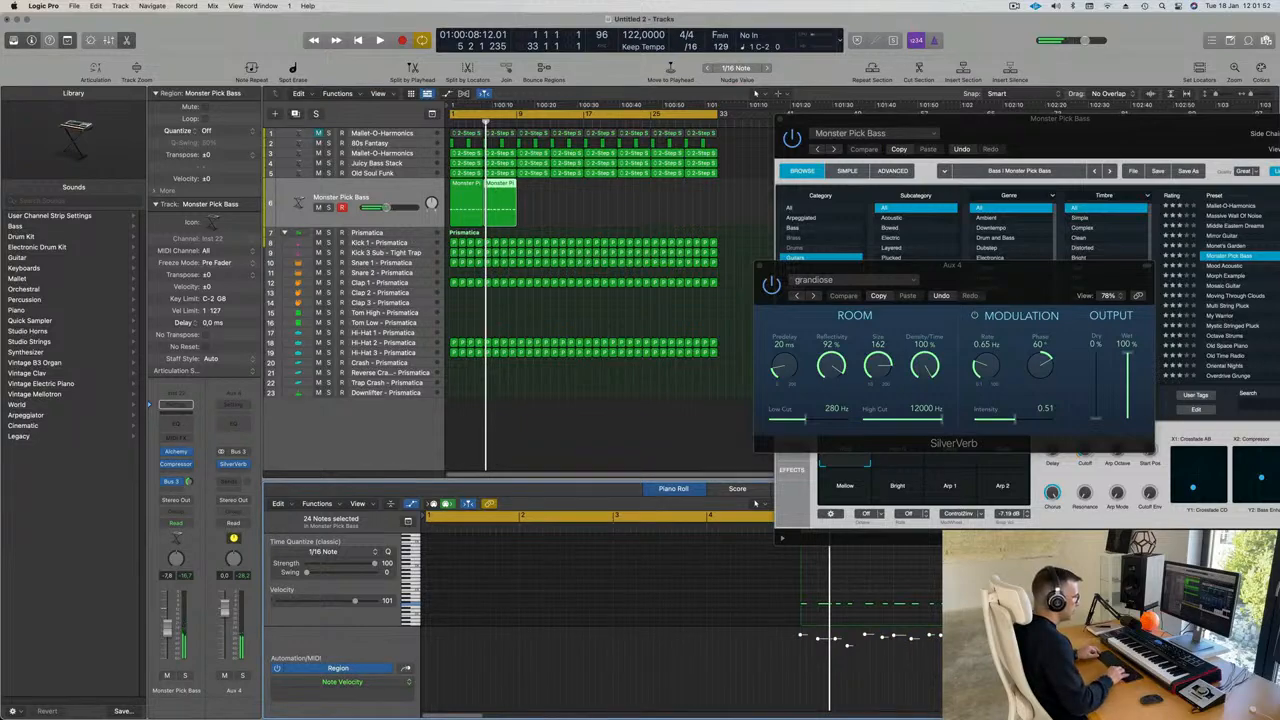
pyautogui.press('space')
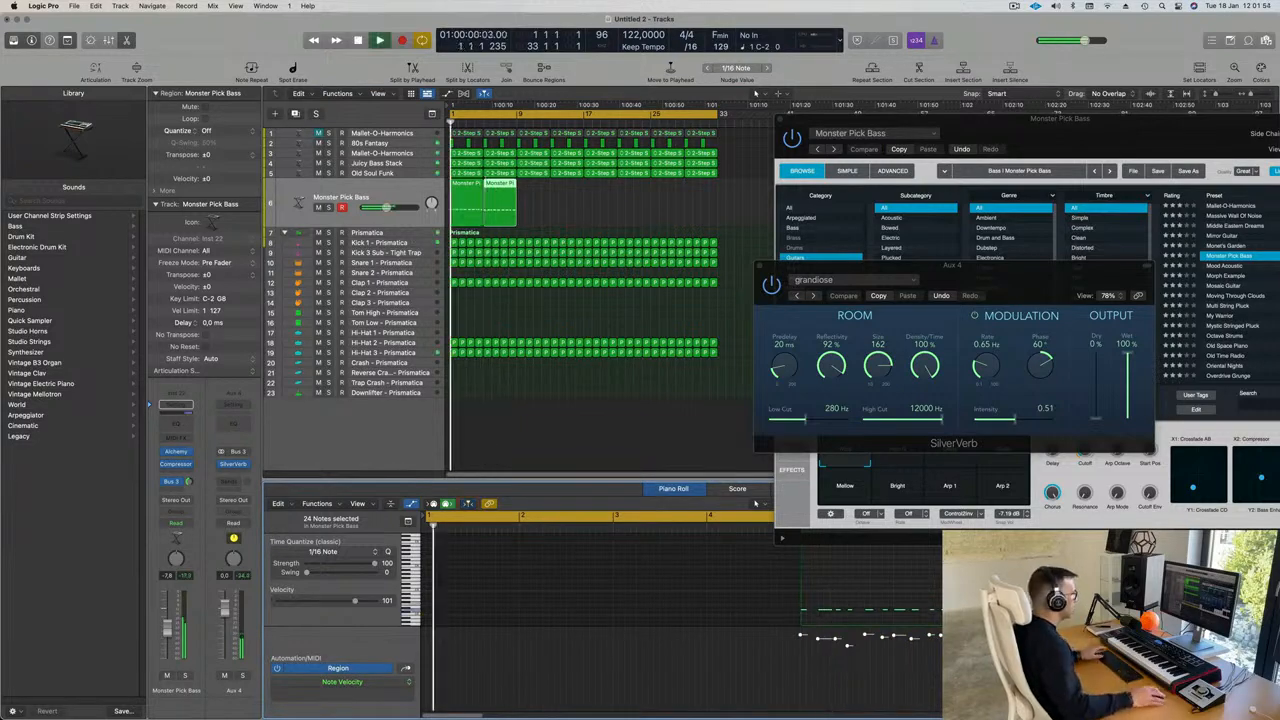
pyautogui.moveTo(512, 232); pyautogui.dragTo(470, 174)
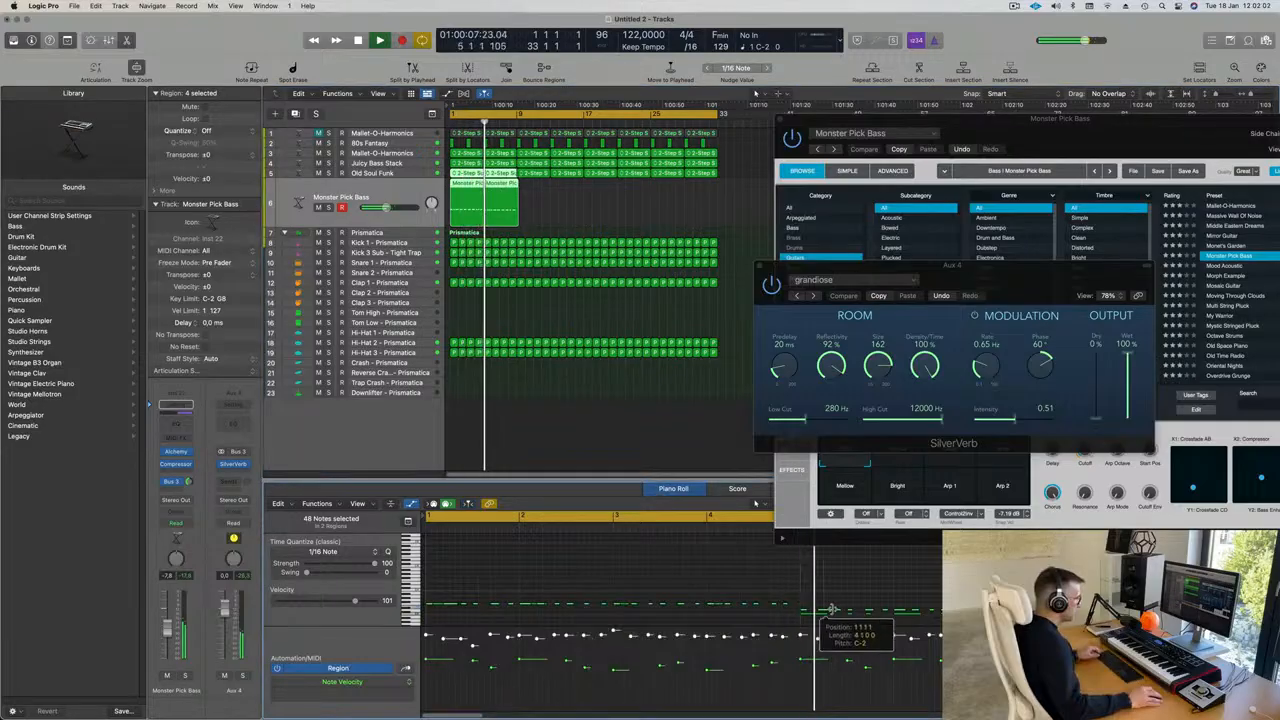
pyautogui.click(842, 604)
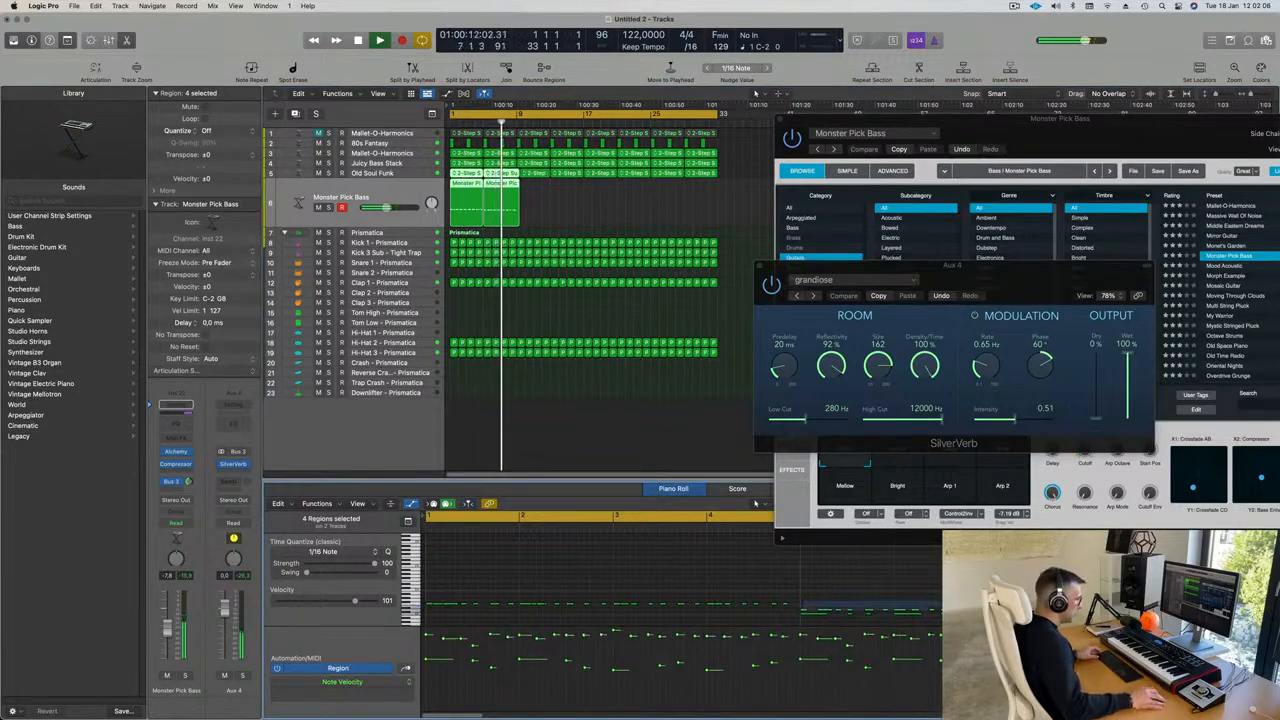
pyautogui.moveTo(803, 600); pyautogui.dragTo(1185, 609)
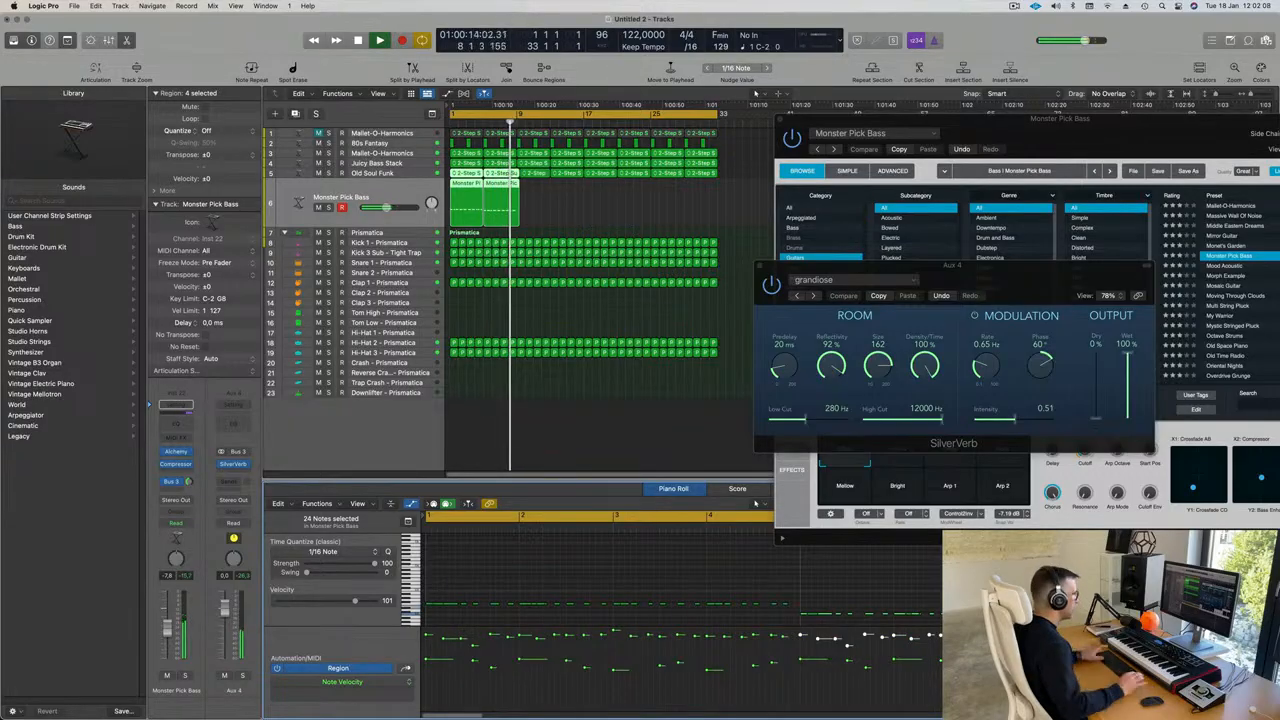
pyautogui.click(560, 211)
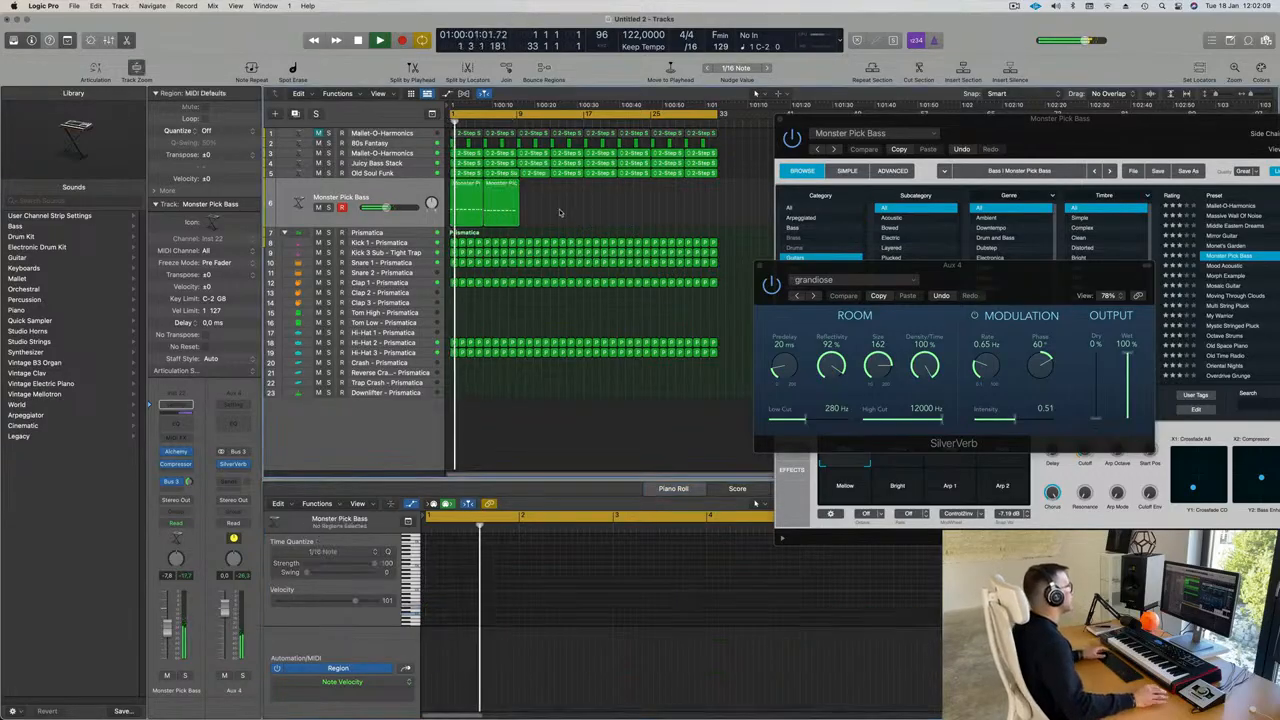
# Move the Alchemy window clear of the tracks and try repeating the two Monster Pick Bass regions three times to fill the arrangement
pyautogui.click(376, 195)
pyautogui.moveTo(1058, 129); pyautogui.dragTo(968, 113)
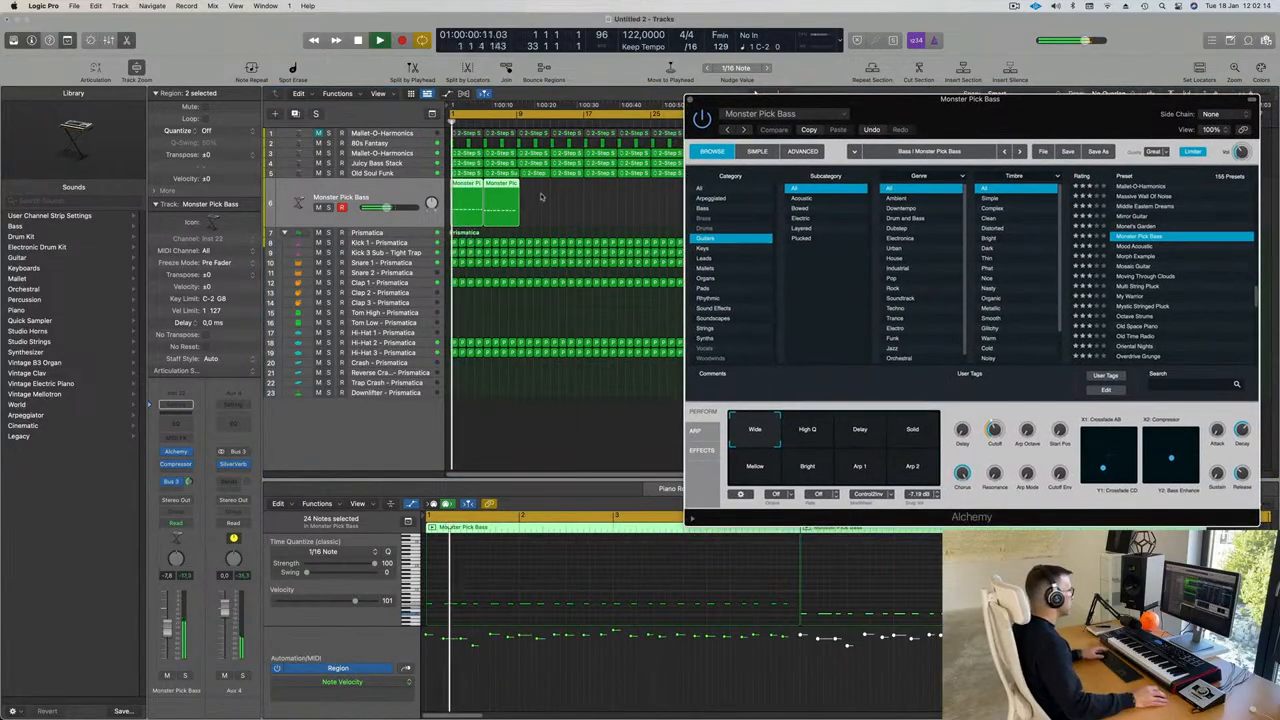
pyautogui.moveTo(446, 211); pyautogui.dragTo(445, 212)
pyautogui.press('super+r')
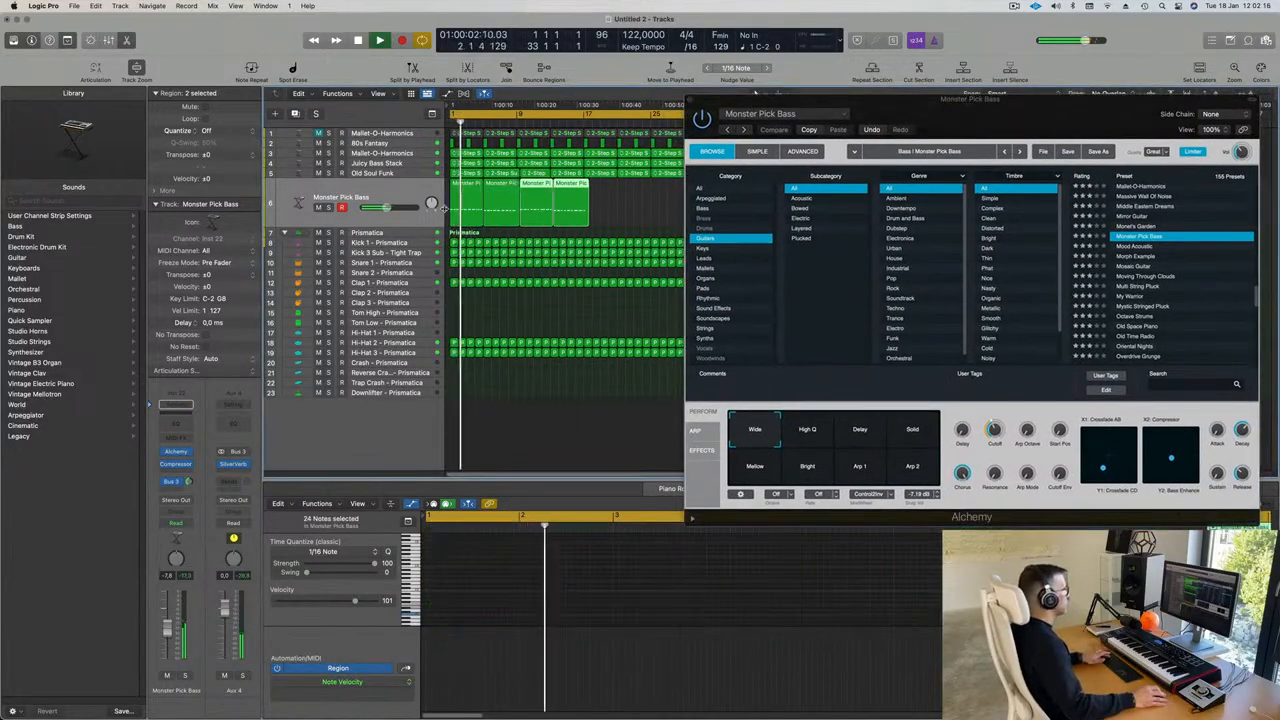
pyautogui.press('super+r')
pyautogui.moveTo(893, 106); pyautogui.dragTo(710, 317)
pyautogui.press('super+r')
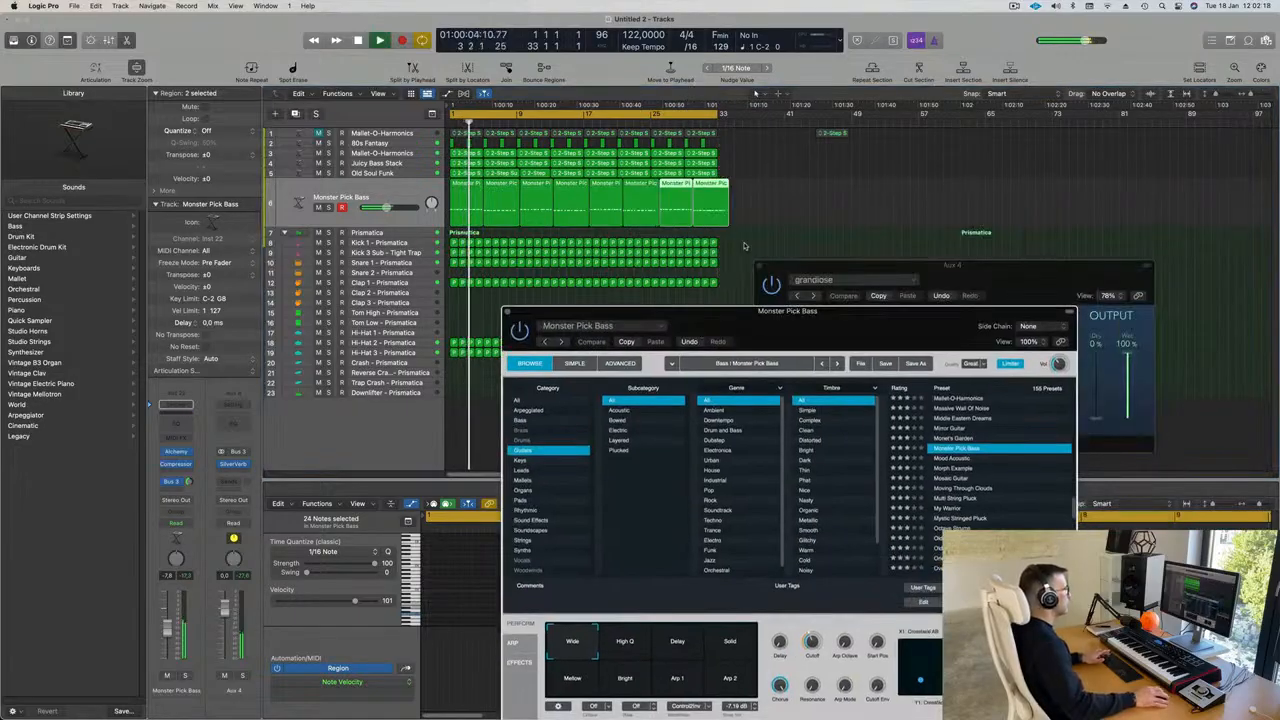
# Undo the three repeats of the Monster Pick Bass regions
pyautogui.press('super+z')
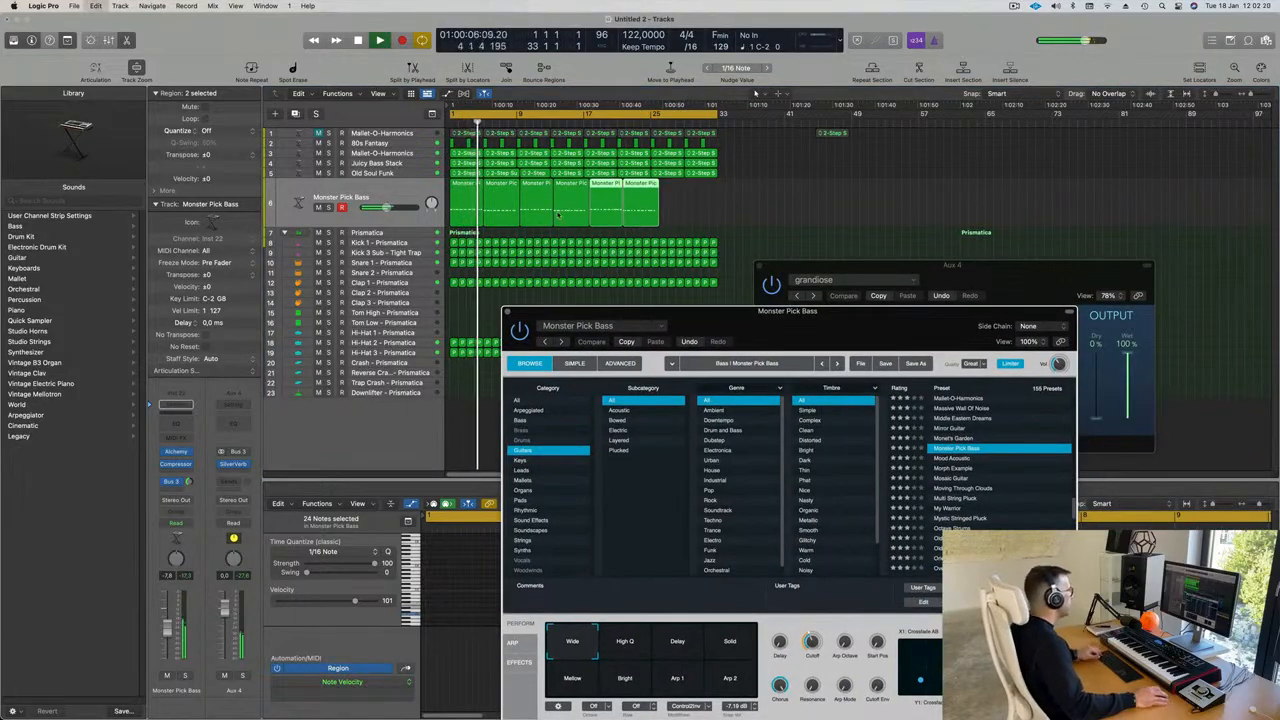
pyautogui.press('super+z')
pyautogui.press('super+z')
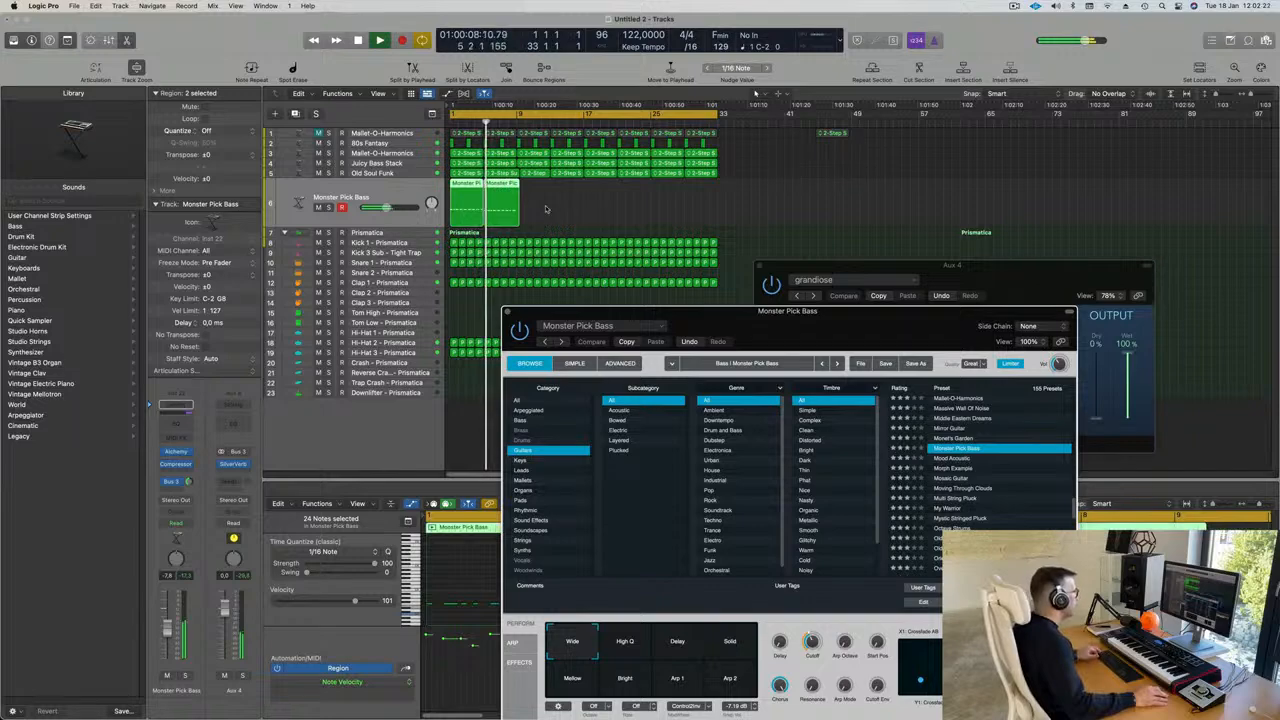
# Delete the Old Soul Funk regions from bar 9 onward, keeping only the first two
pyautogui.press('super+Right')
pyautogui.press('super+Right')
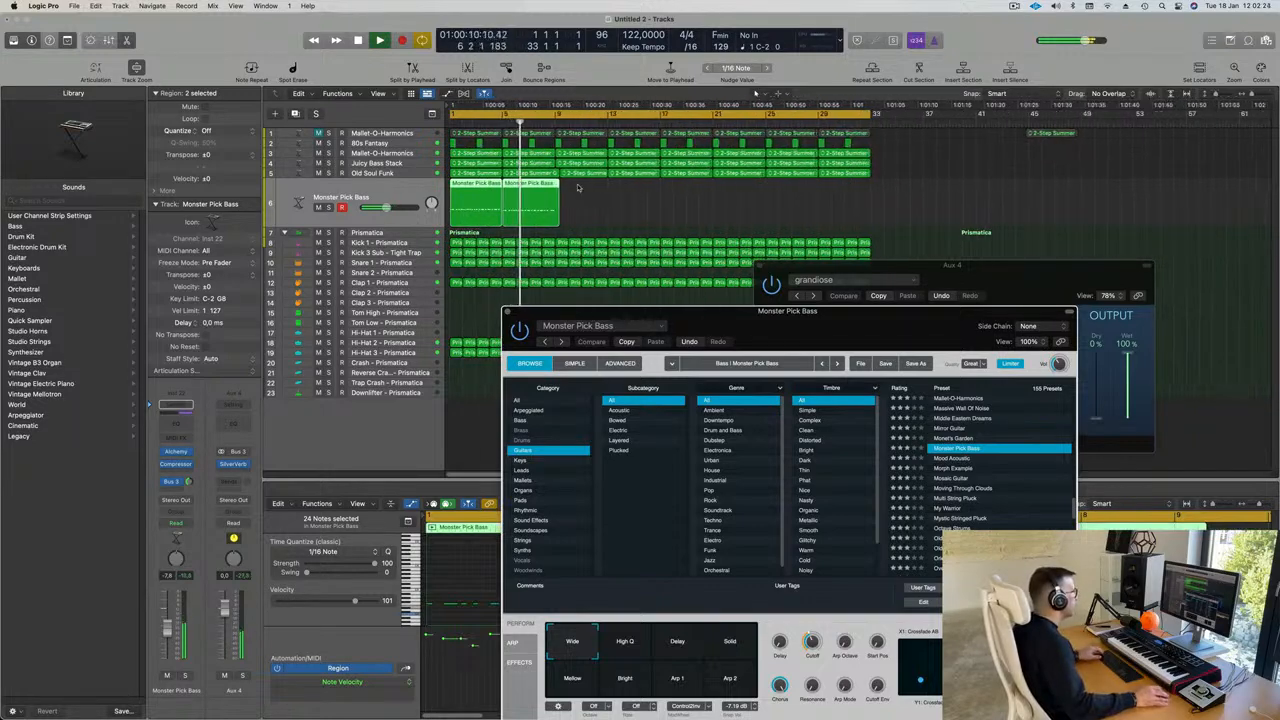
pyautogui.click(399, 173)
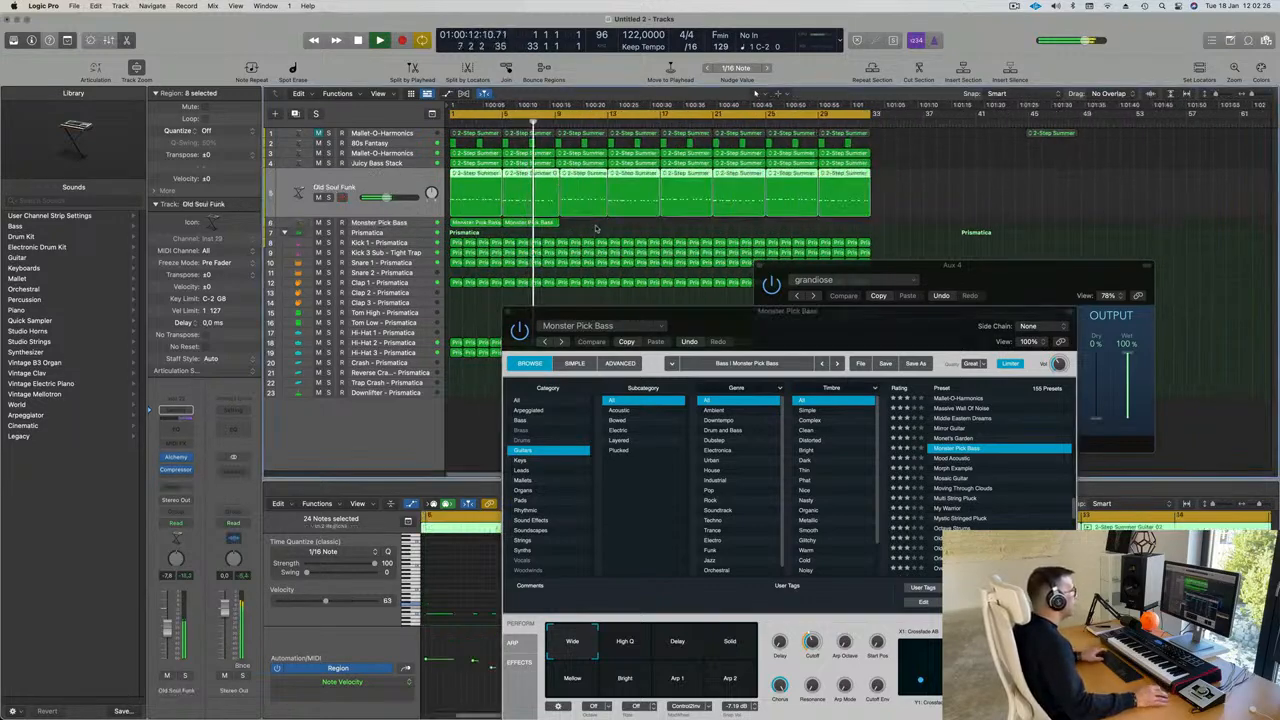
pyautogui.moveTo(923, 191); pyautogui.dragTo(561, 204)
pyautogui.press('Delete')
# Try to repeat the two Old Soul Funk and two Monster Pick Bass regions together three times
pyautogui.moveTo(593, 201); pyautogui.dragTo(475, 222)
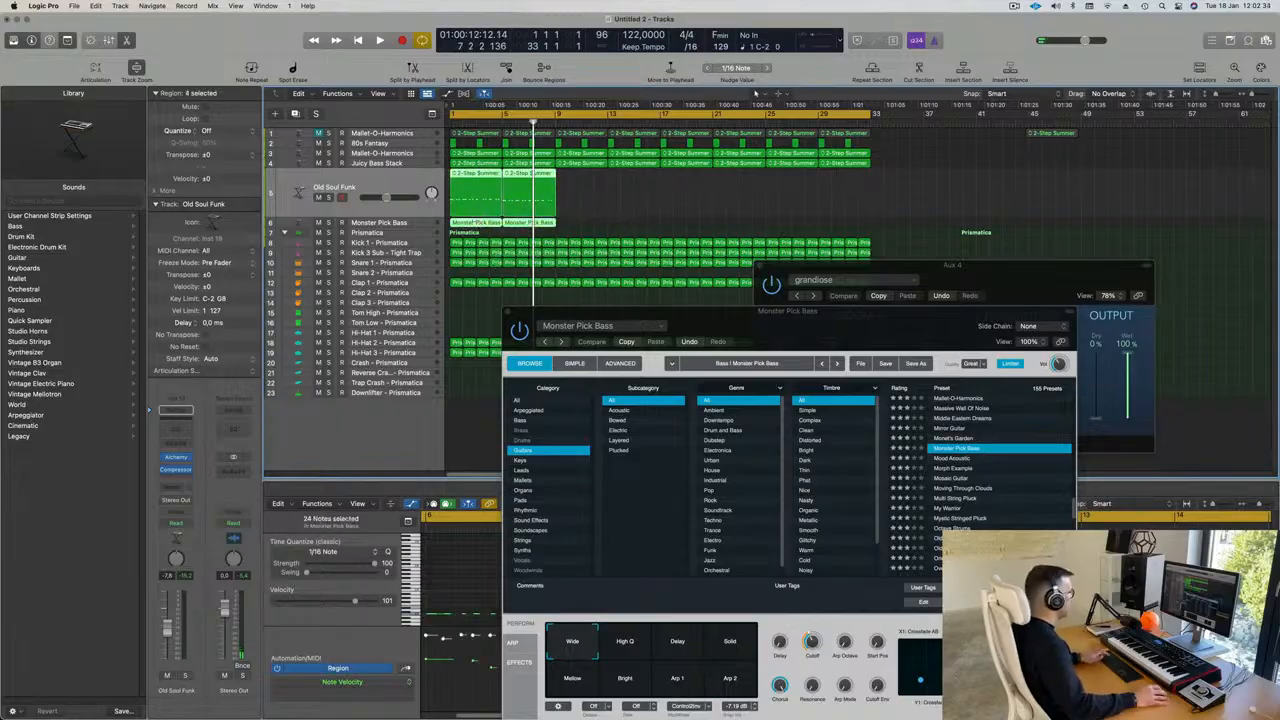
pyautogui.press('super+r')
pyautogui.press('super+r')
pyautogui.press('super+r')
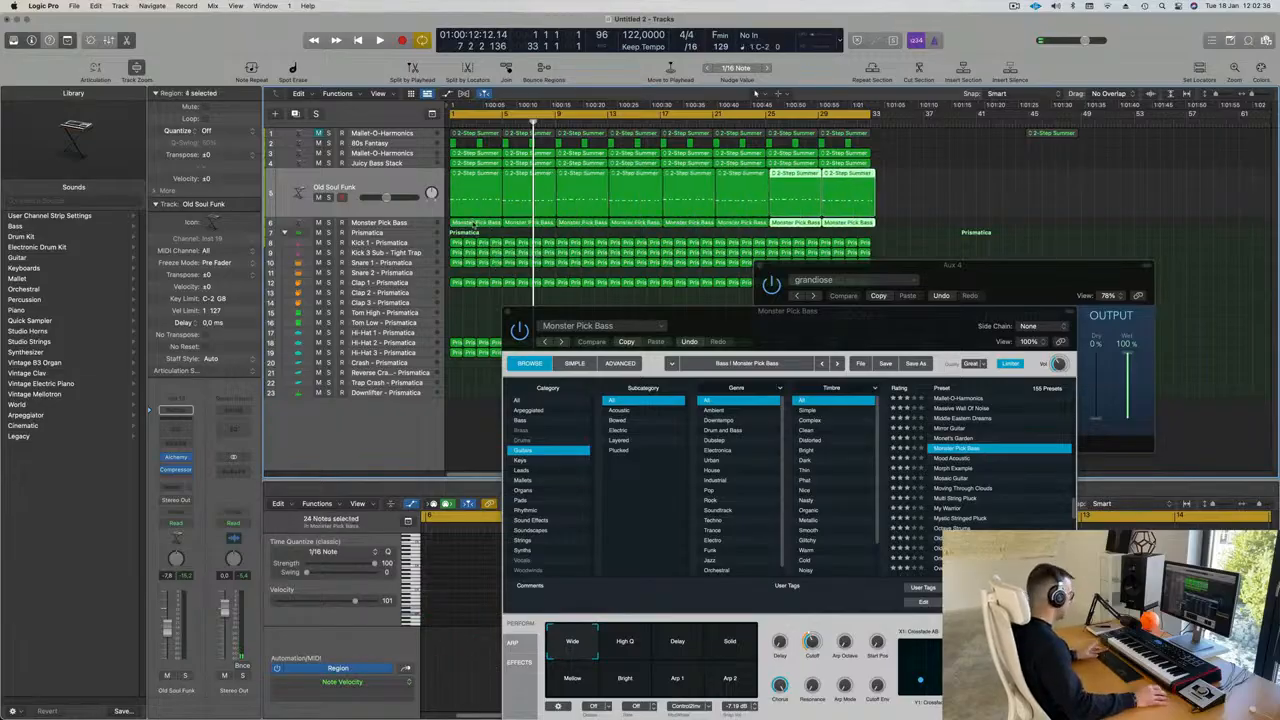
# Undo the three repeats of the Old Soul Funk and Monster Pick Bass regions
pyautogui.press('super+z')
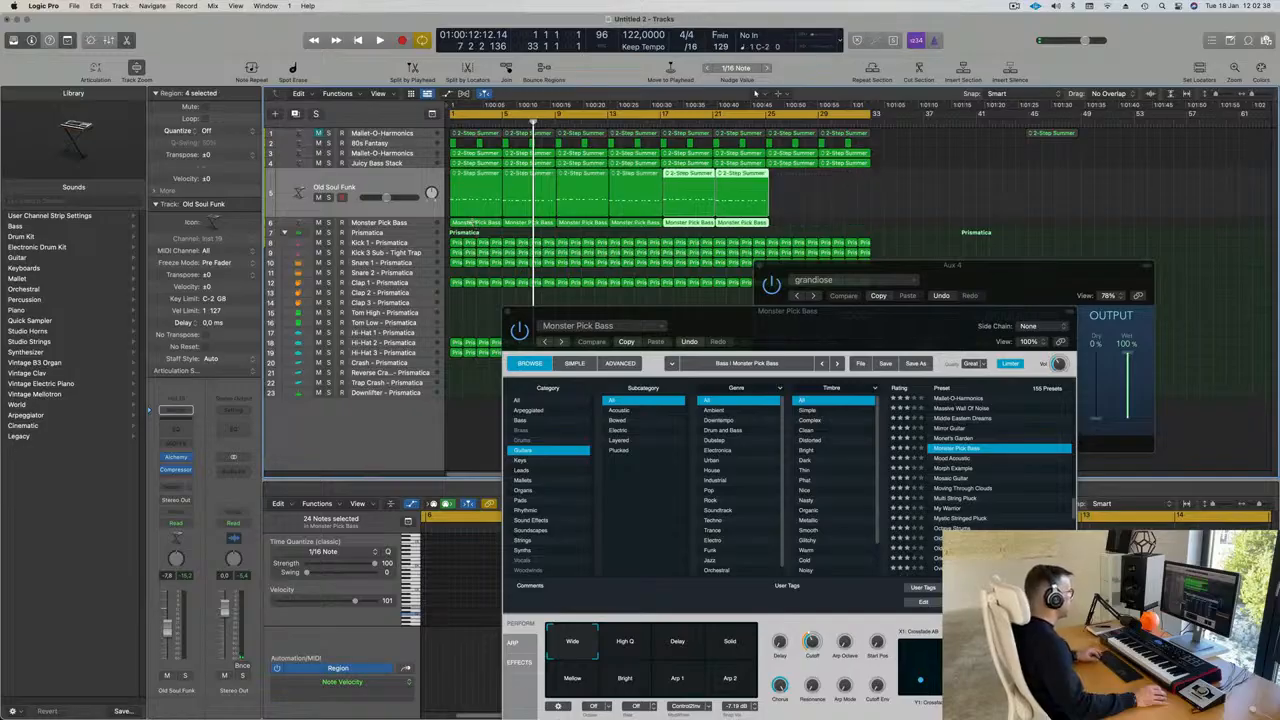
pyautogui.press('super+z')
pyautogui.press('super+z')
# Trim the ends of the second Old Soul Funk and Monster Pick Bass regions to a length of 3 3 3 120
pyautogui.press('super+Right')
pyautogui.press('super+Right')
pyautogui.press('super+Right')
pyautogui.press('super+Right')
pyautogui.press('super+Right')
pyautogui.press('super+Right')
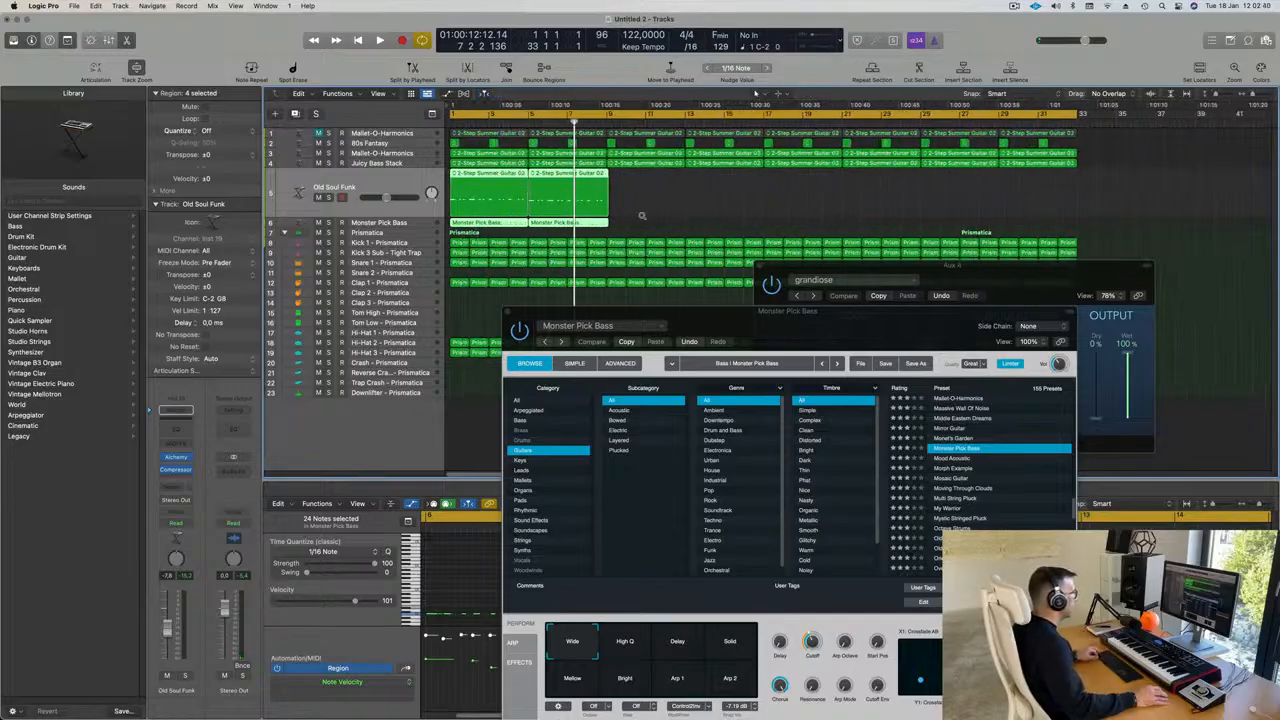
pyautogui.moveTo(876, 197); pyautogui.dragTo(816, 207)
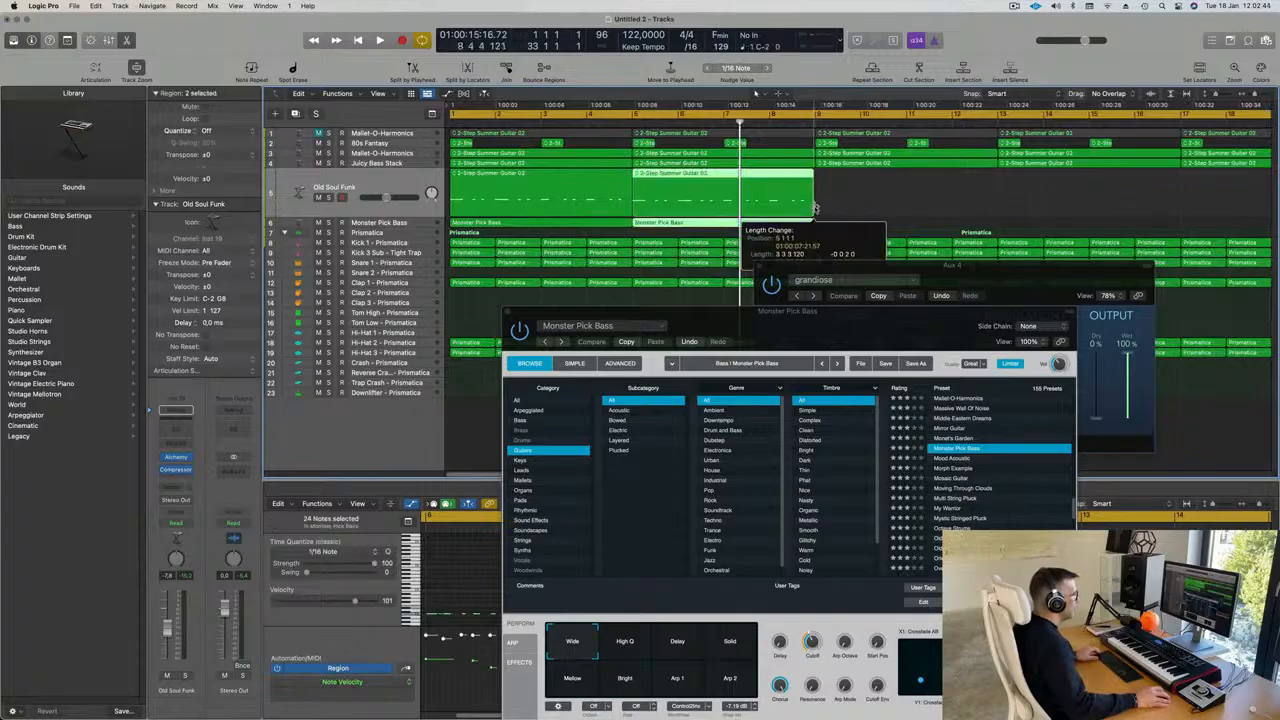
# Try to repeat the trimmed Old Soul Funk and Monster Pick Bass regions three times across the arrangement
pyautogui.press('super+Left')
pyautogui.press('super+Left')
pyautogui.press('super+Left')
pyautogui.press('super+Left')
pyautogui.press('super+Left')
pyautogui.press('super+Left')
pyautogui.moveTo(679, 186); pyautogui.dragTo(480, 224)
pyautogui.press('super+r')
pyautogui.press('super+r')
pyautogui.press('super+r')
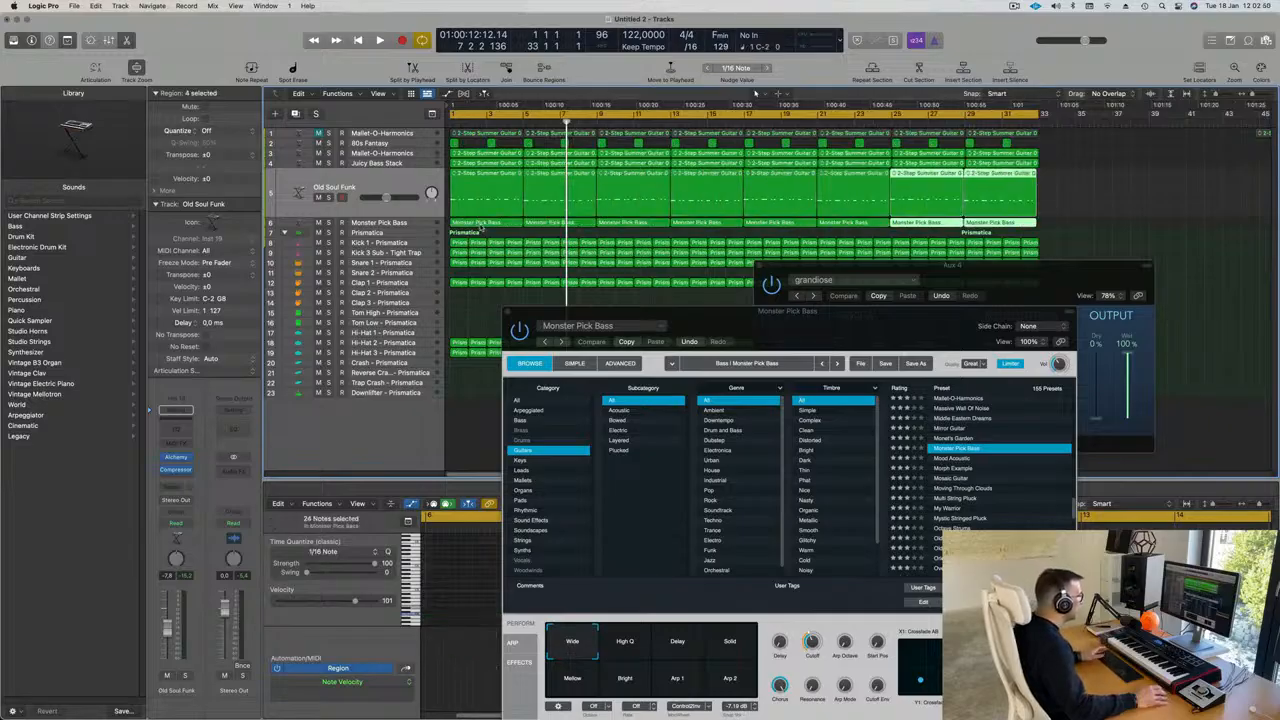
# Undo the three repeats of the trimmed bass regions
pyautogui.press('super+z')
pyautogui.press('super+z')
pyautogui.press('super+z')
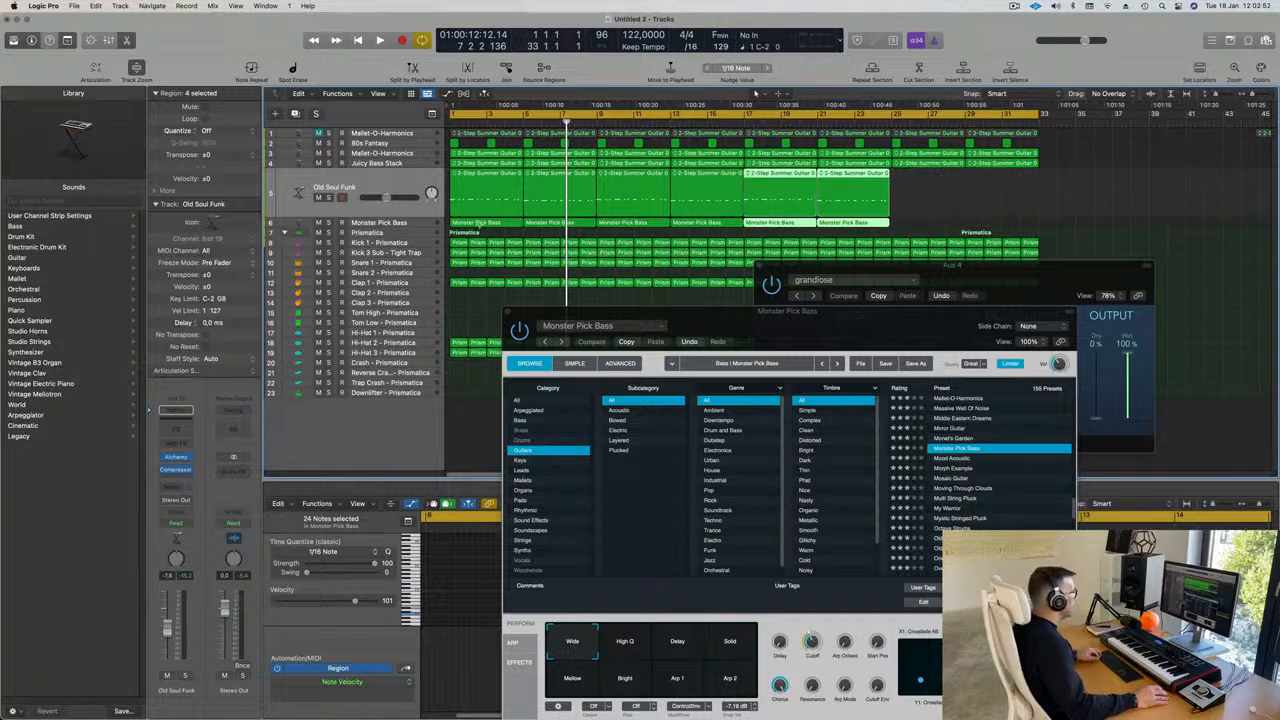
# Fine-tune the ends of the second Old Soul Funk and Monster Pick Bass regions to line up with bar 9 while checking playback
pyautogui.scroll(5, 823, 219)
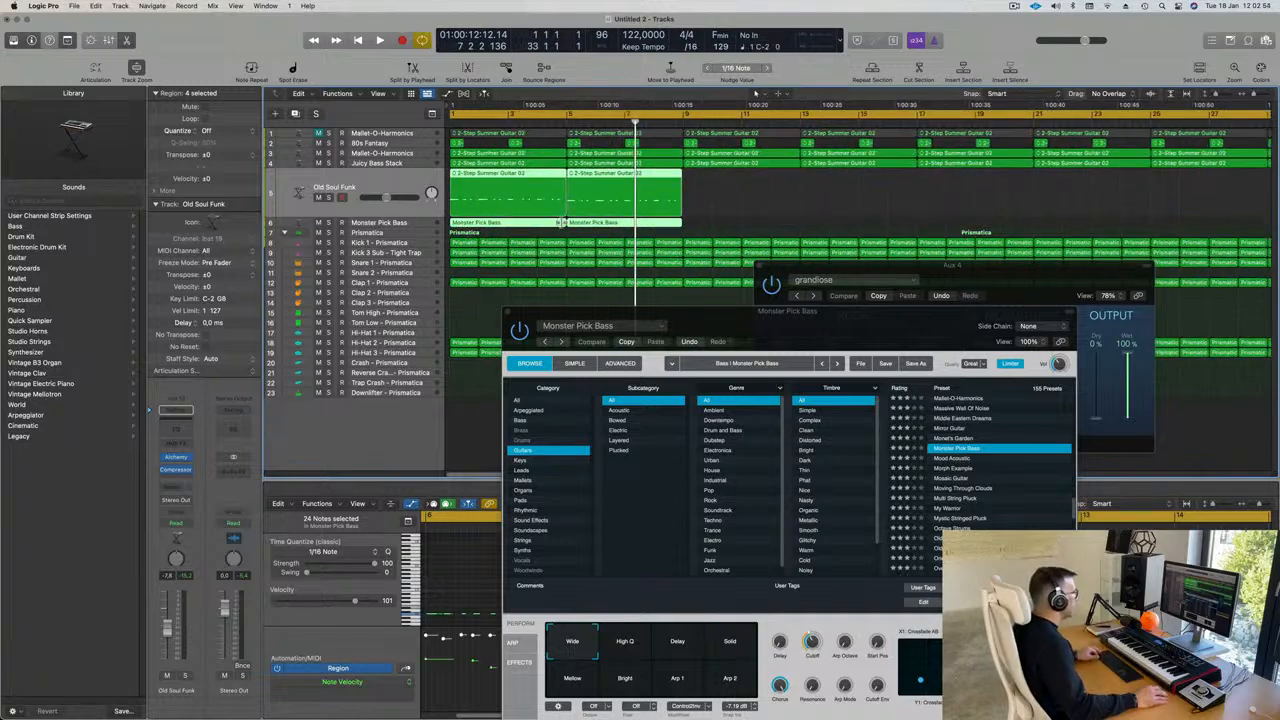
pyautogui.press('space')
pyautogui.scroll(5, 823, 219)
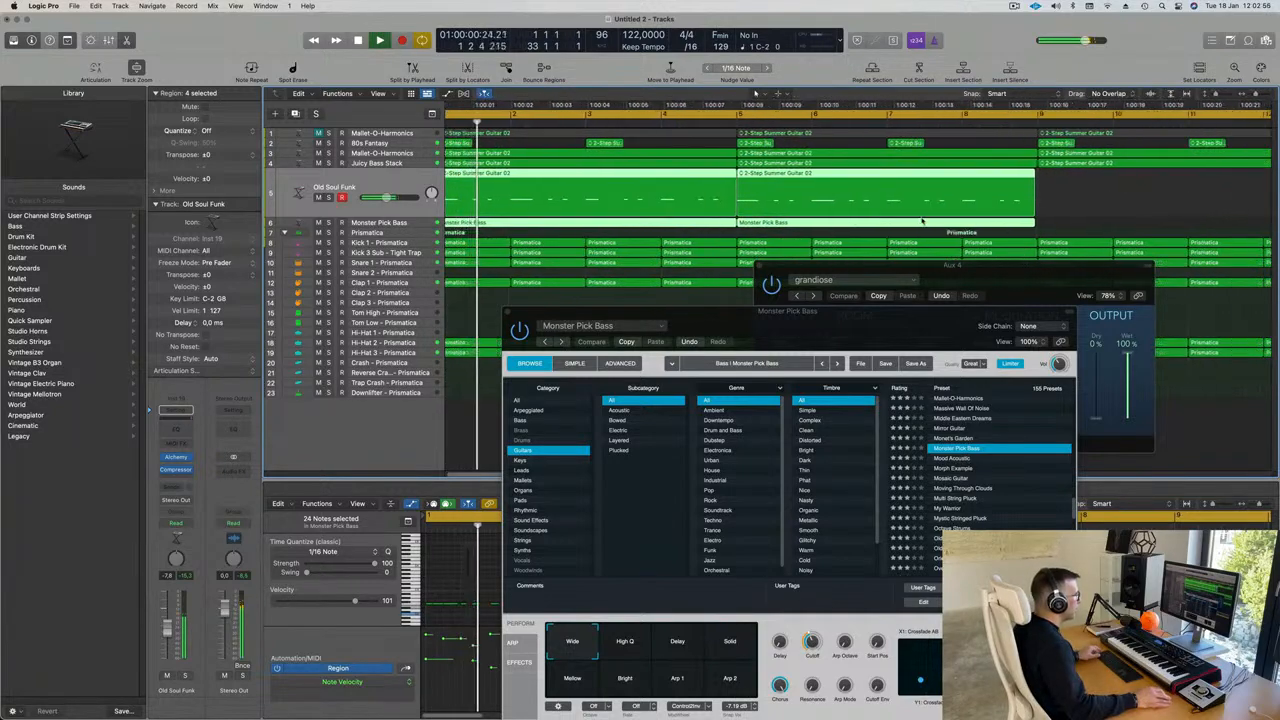
pyautogui.hscroll(5, 1221, 220)
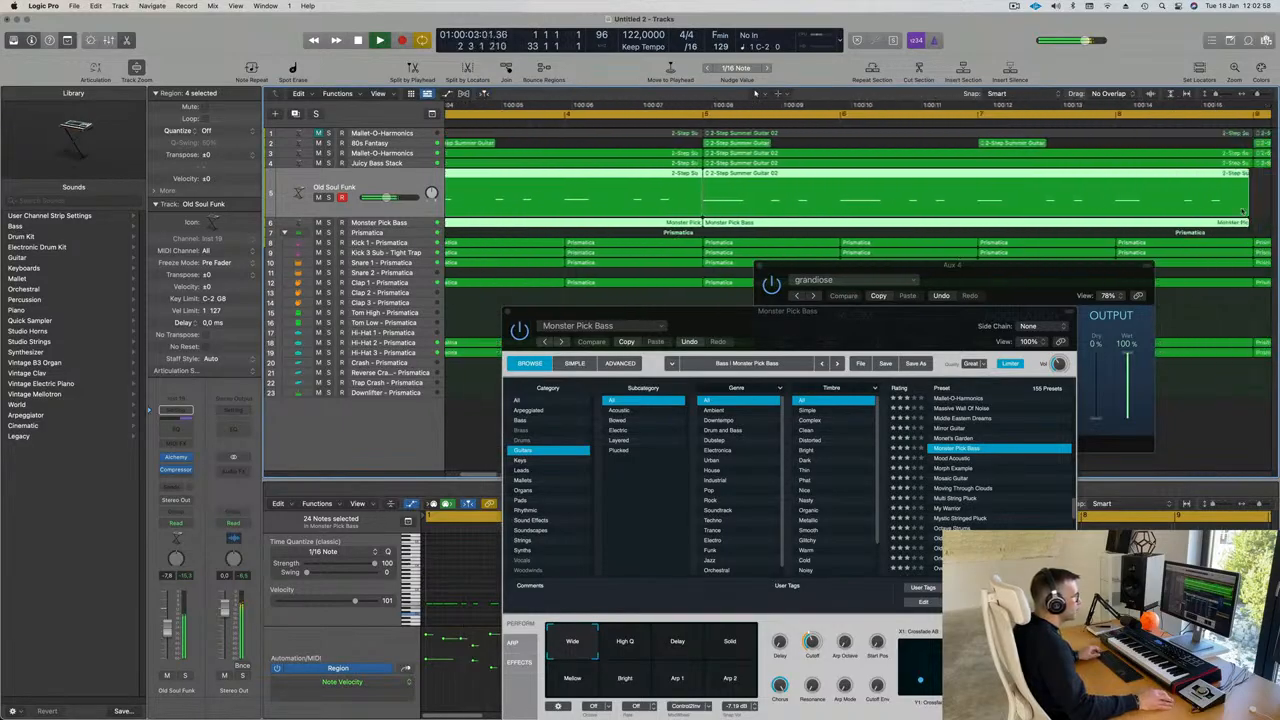
pyautogui.moveTo(1239, 202); pyautogui.dragTo(1207, 213)
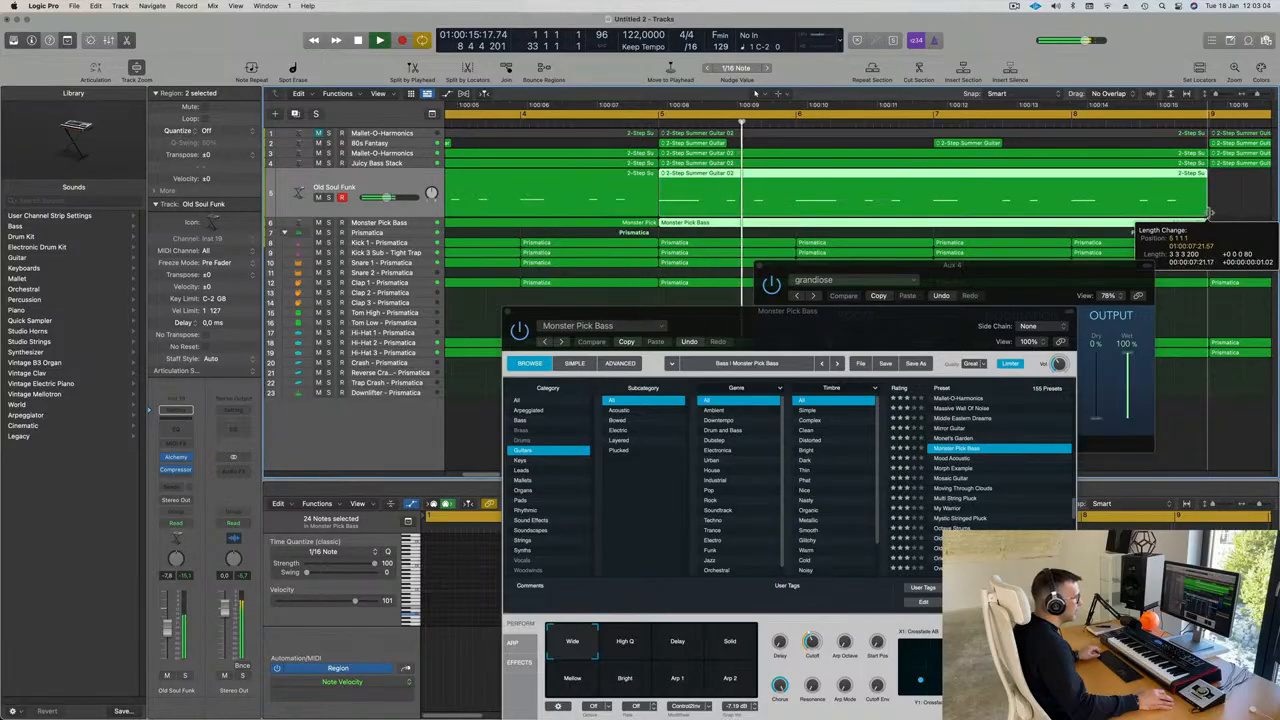
pyautogui.moveTo(1209, 213); pyautogui.dragTo(1211, 213)
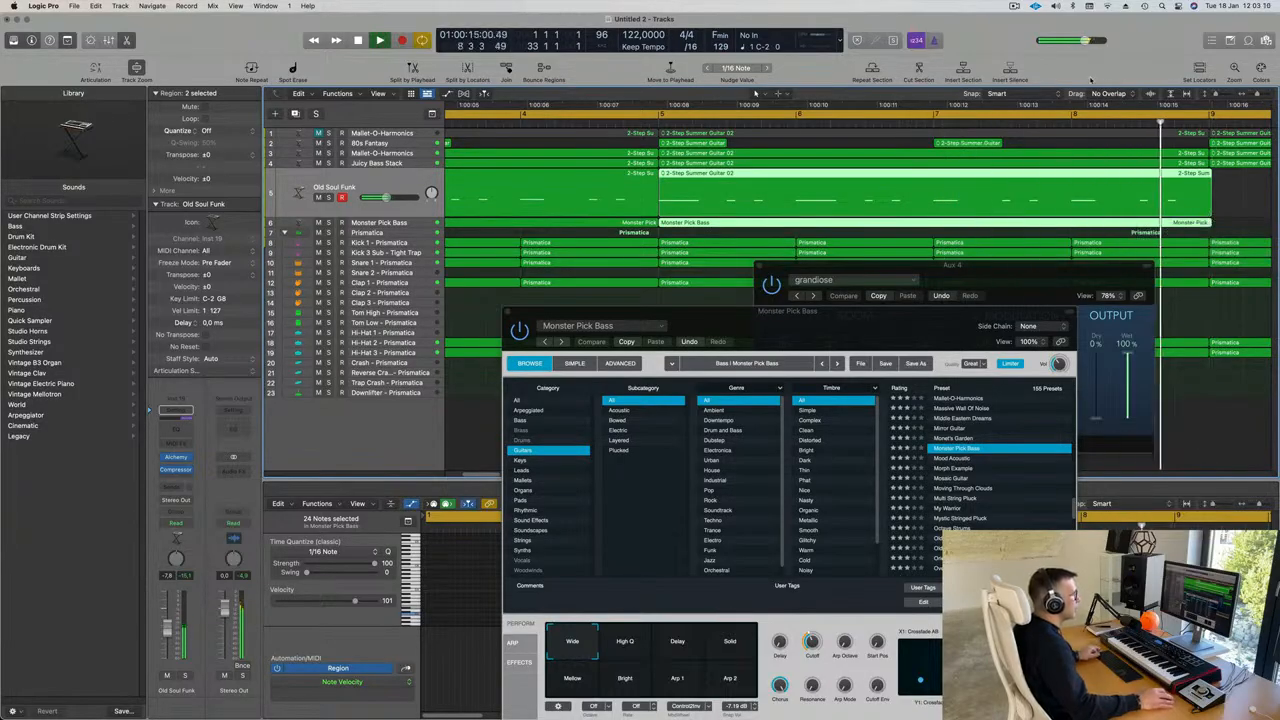
pyautogui.press('space')
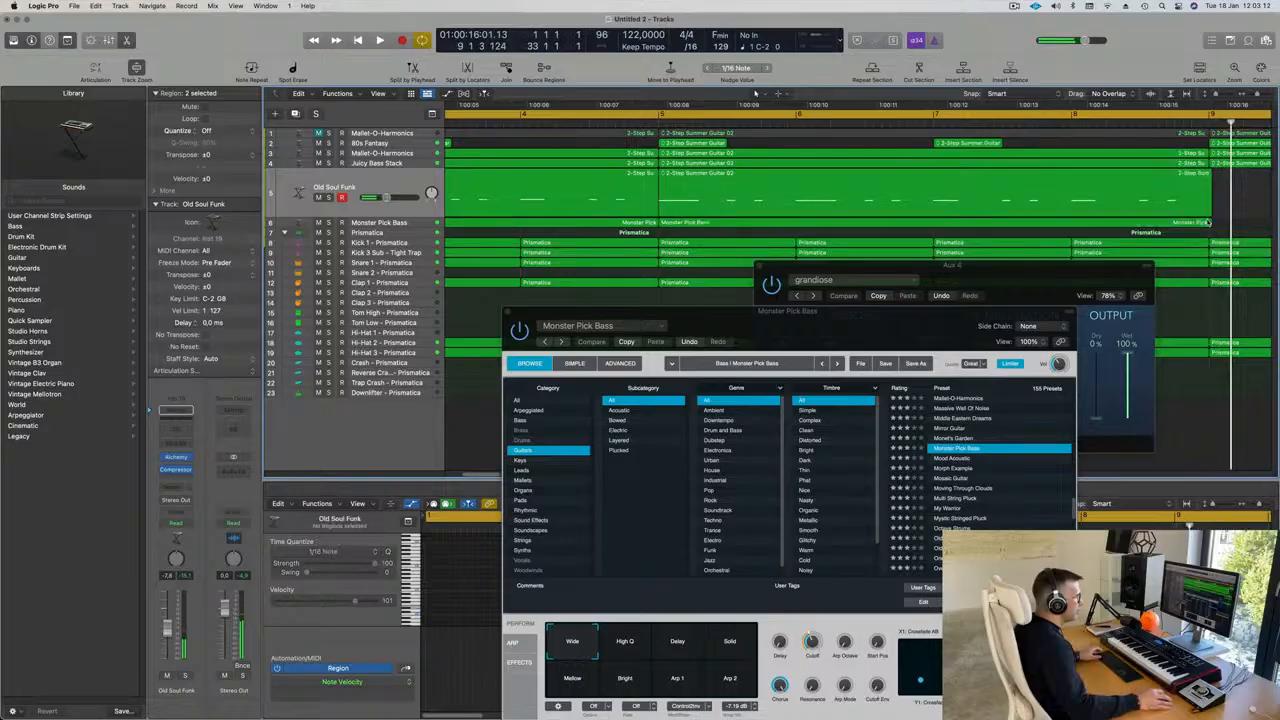
pyautogui.moveTo(1209, 221); pyautogui.dragTo(1205, 222)
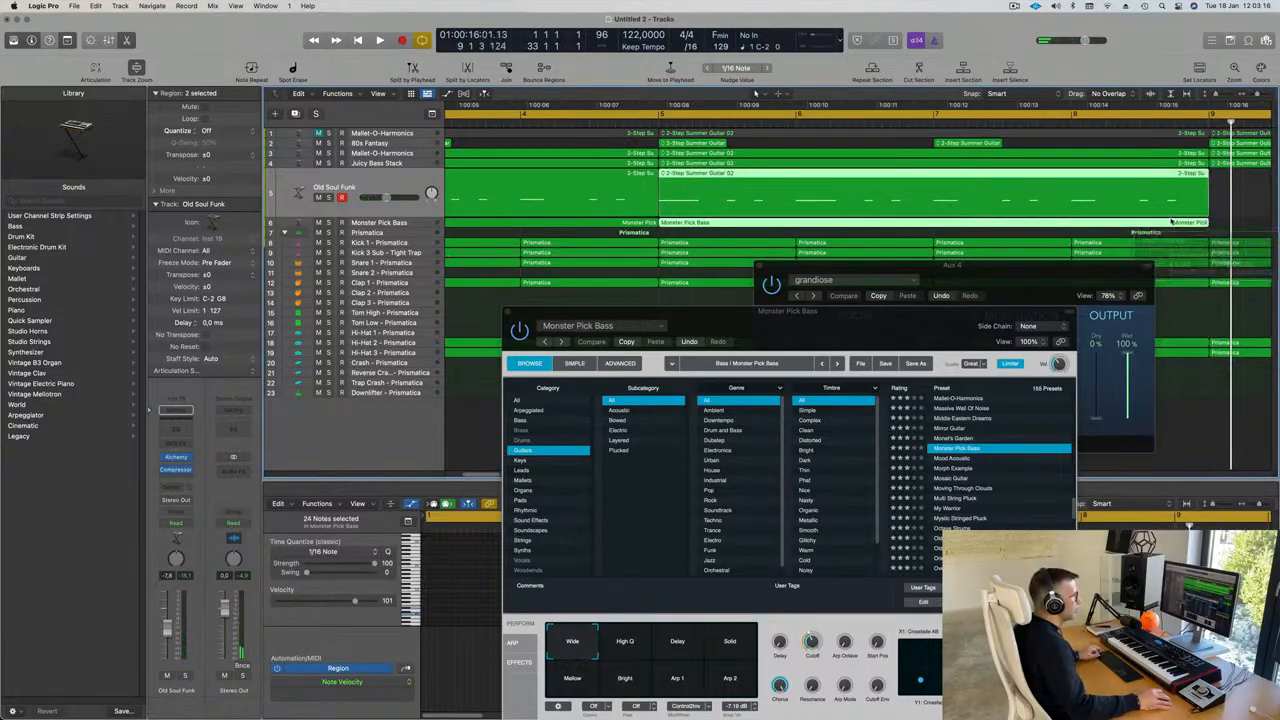
# Repeat the two Old Soul Funk and two Monster Pick Bass regions together up to bar 33 and play the arrangement from the start
pyautogui.hscroll(-5, 1123, 212)
pyautogui.hscroll(-2, 983, 194)
pyautogui.moveTo(943, 199); pyautogui.dragTo(630, 229)
pyautogui.press('super+r')
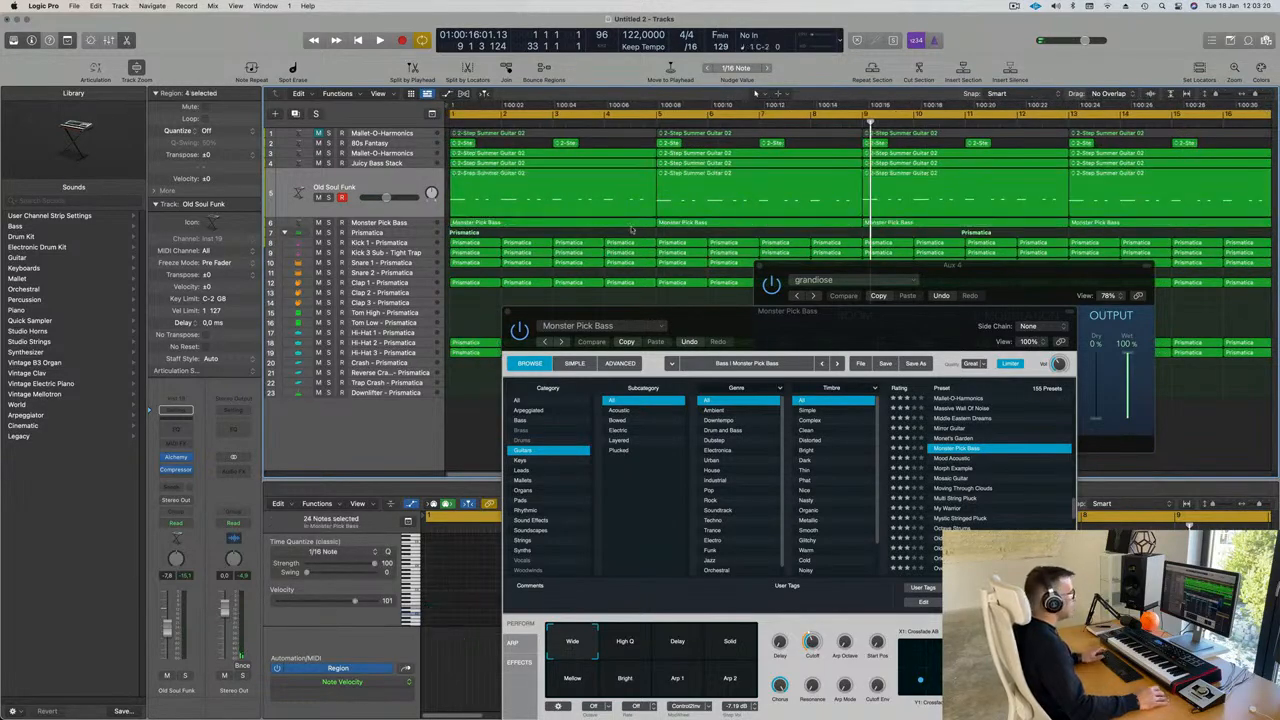
pyautogui.hscroll(-8, 638, 231)
pyautogui.press('space')
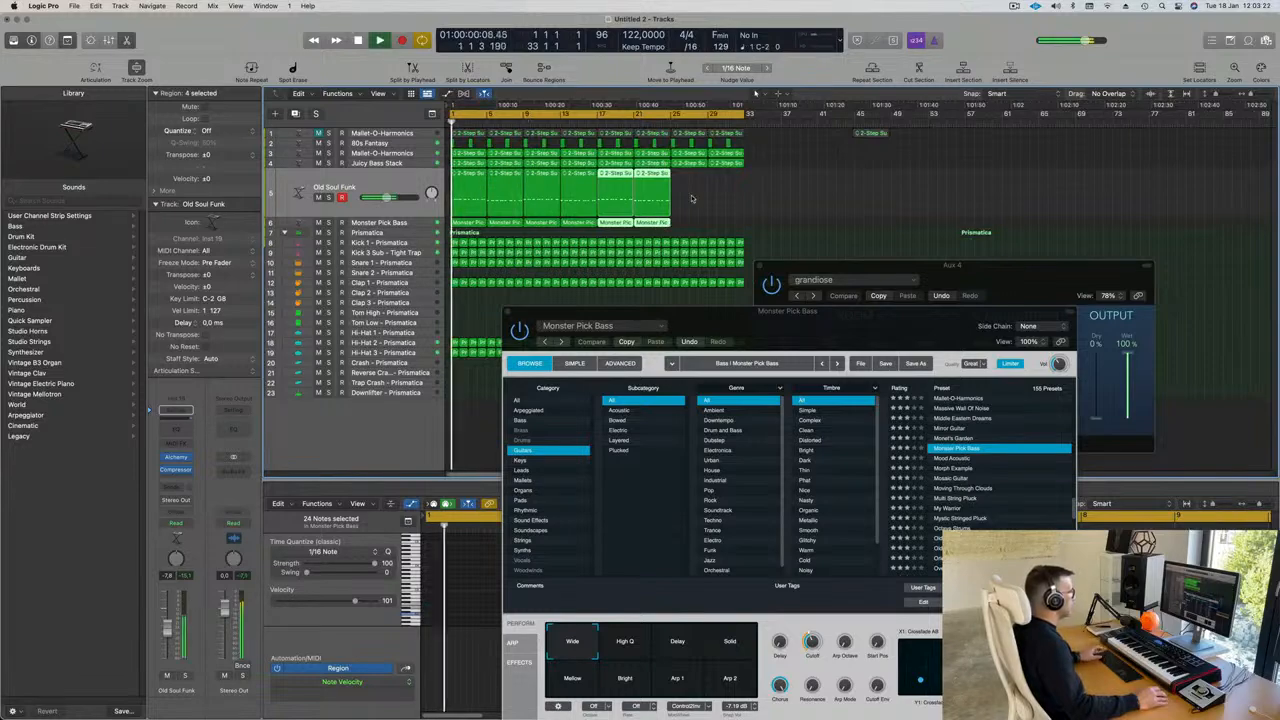
pyautogui.press('super+r')
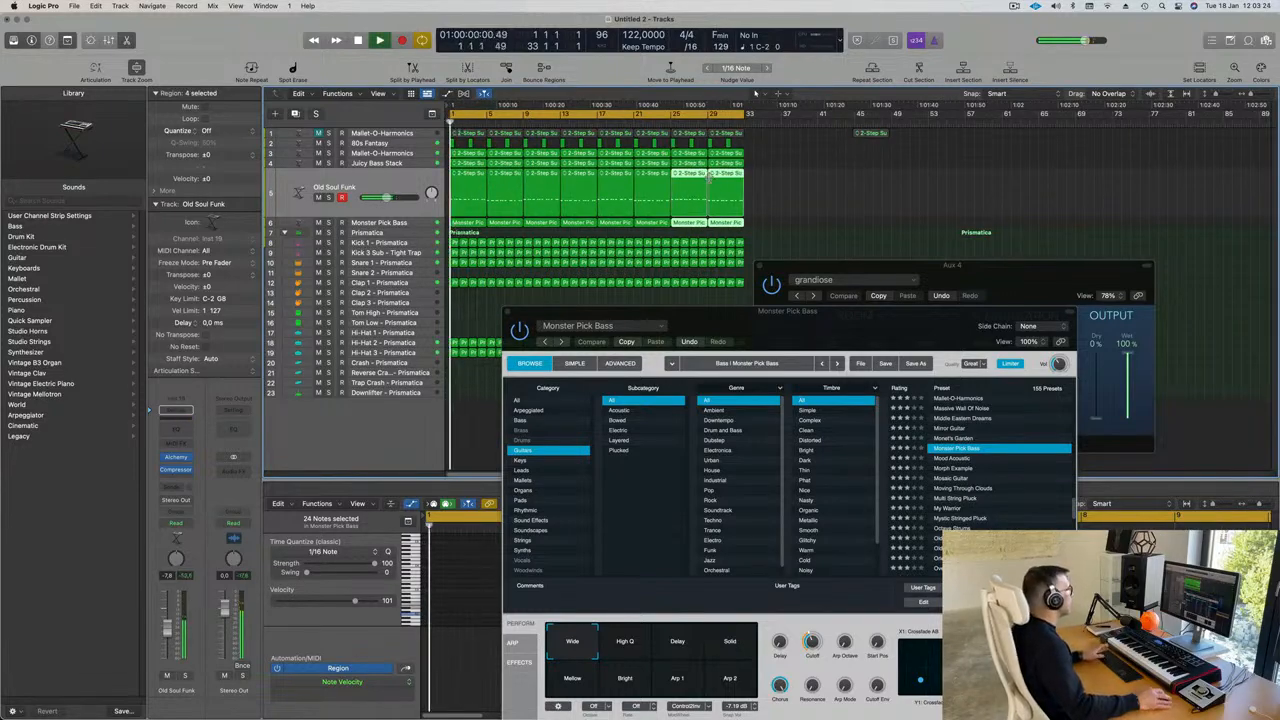
# Balance the Monster Pick Bass track's volume and Bus 3 reverb send while checking it in playback
pyautogui.click(408, 226)
pyautogui.press('space')
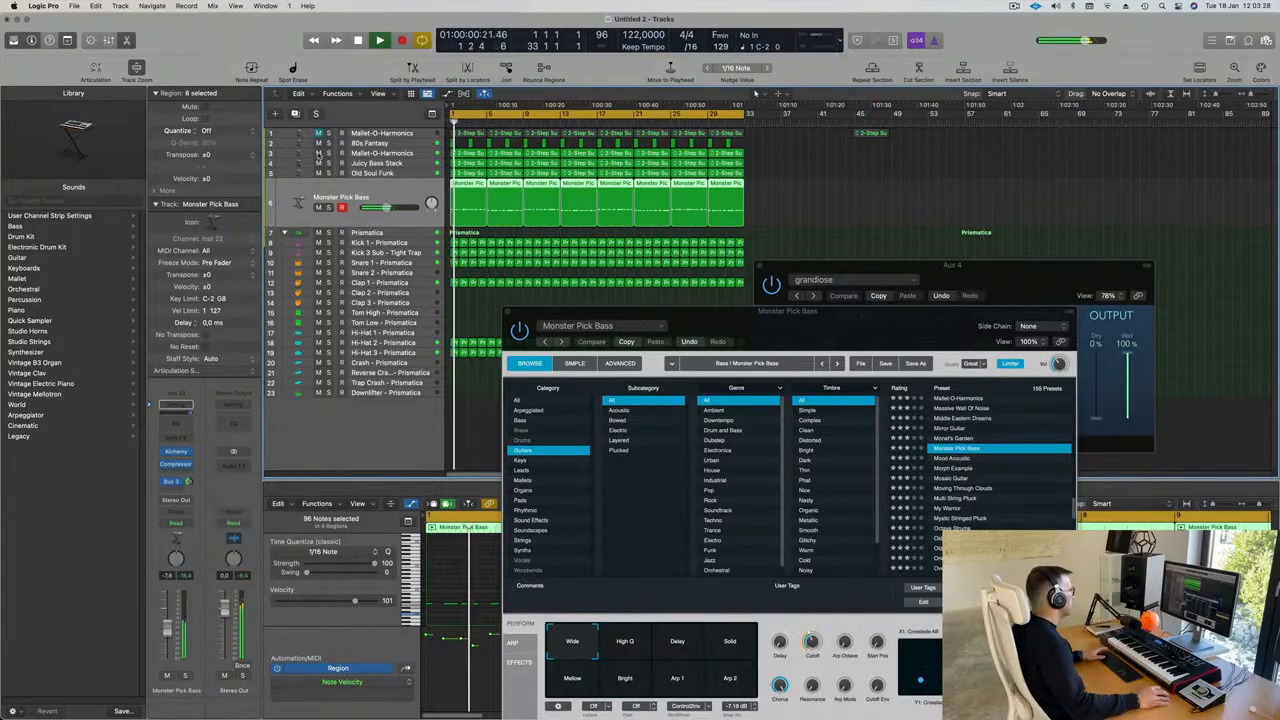
pyautogui.press('space')
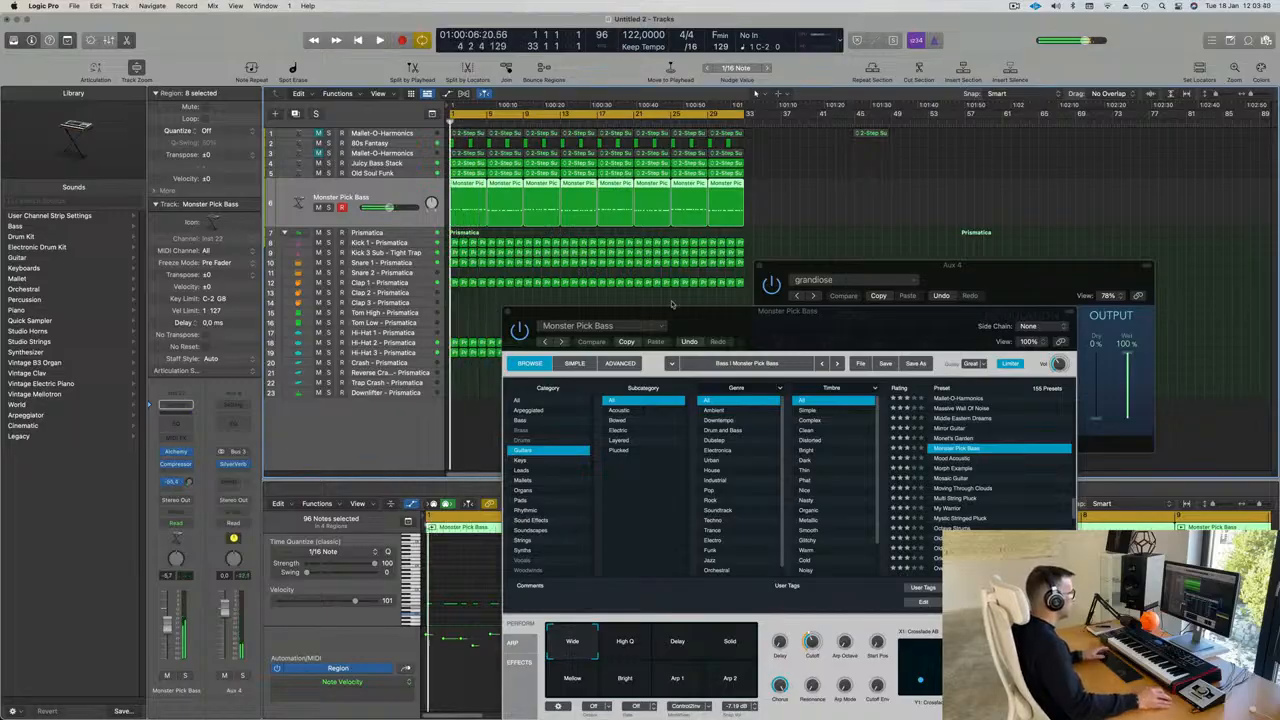
# Try a higher Delay in Monster Pick Bass's Alchemy, audition its High Q, Delay, Solid, Mellow, Bright and Arp variations, and return to Wide
pyautogui.moveTo(788, 328); pyautogui.dragTo(655, 60)
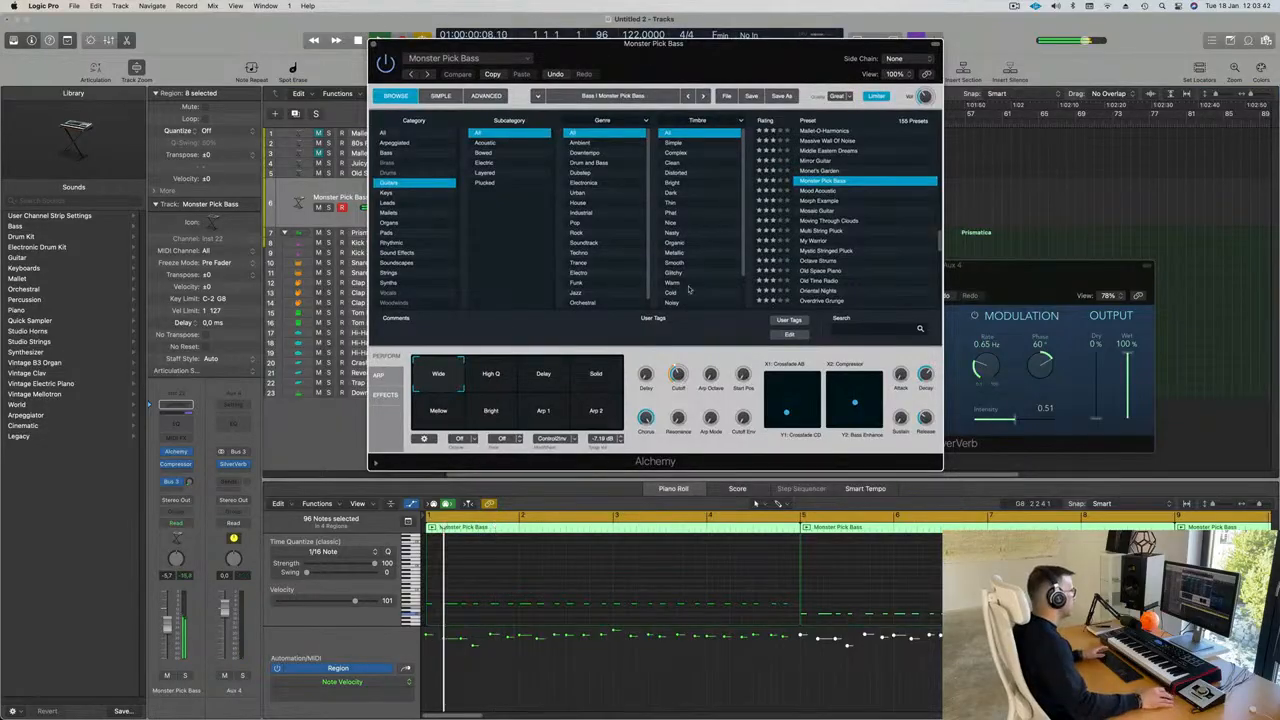
pyautogui.moveTo(644, 377); pyautogui.dragTo(644, 350)
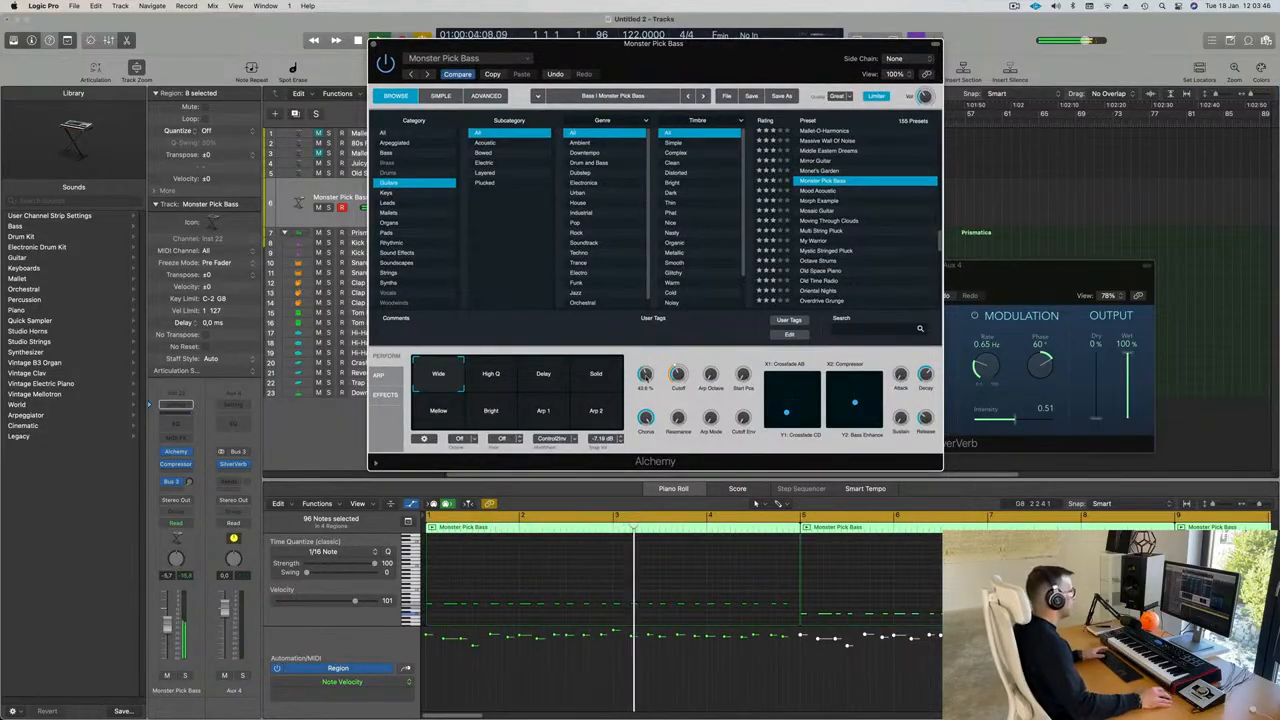
pyautogui.click(493, 374)
pyautogui.click(546, 377)
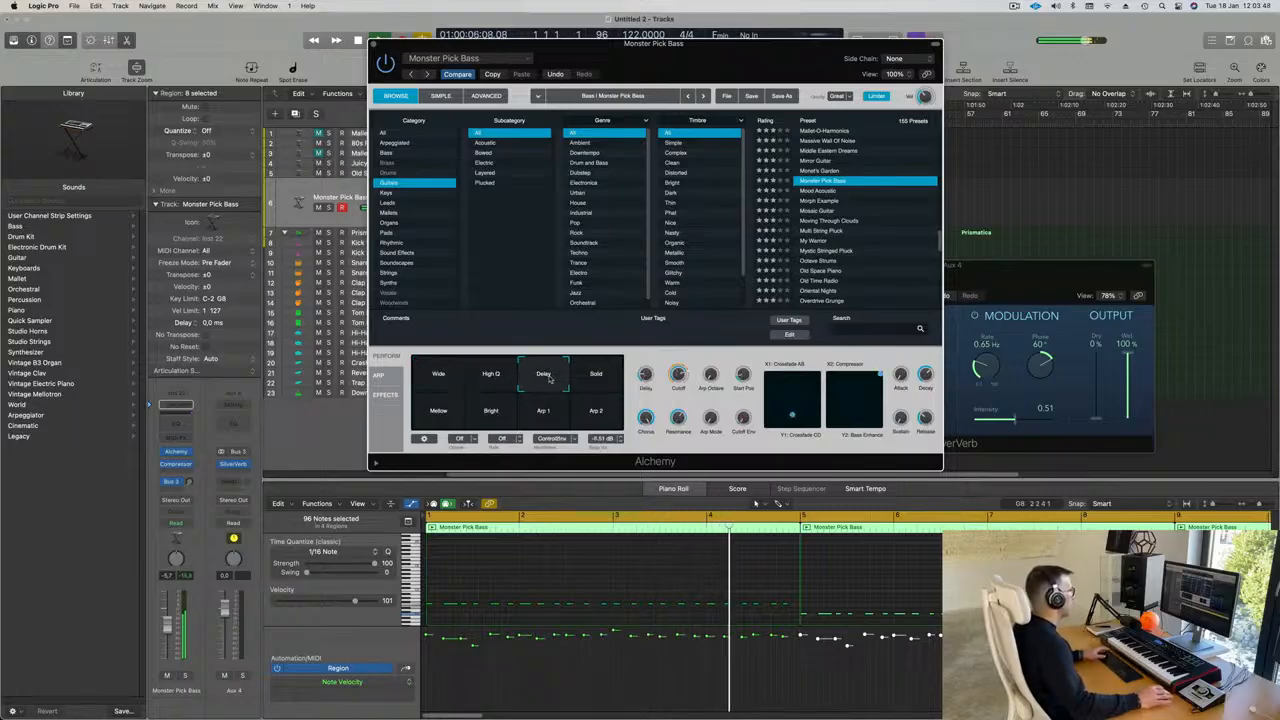
pyautogui.click(598, 378)
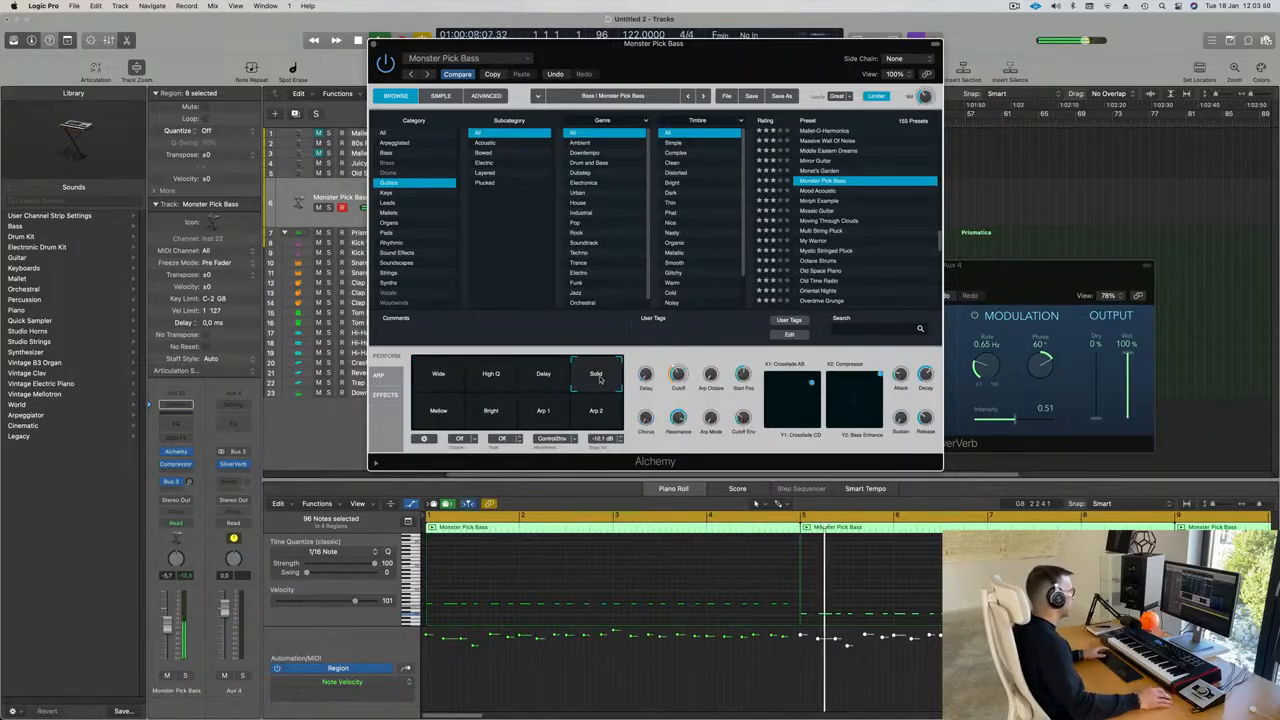
pyautogui.click(431, 417)
pyautogui.click(491, 416)
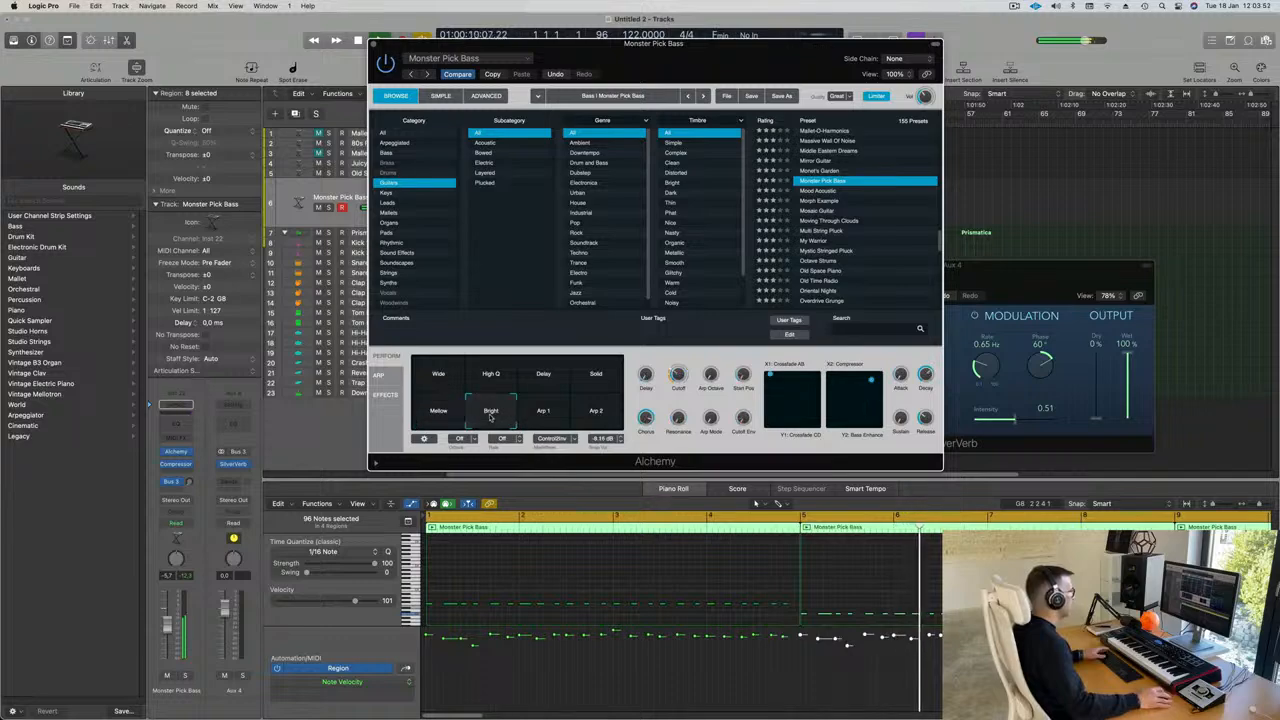
pyautogui.click(545, 413)
pyautogui.click(598, 413)
pyautogui.click(438, 377)
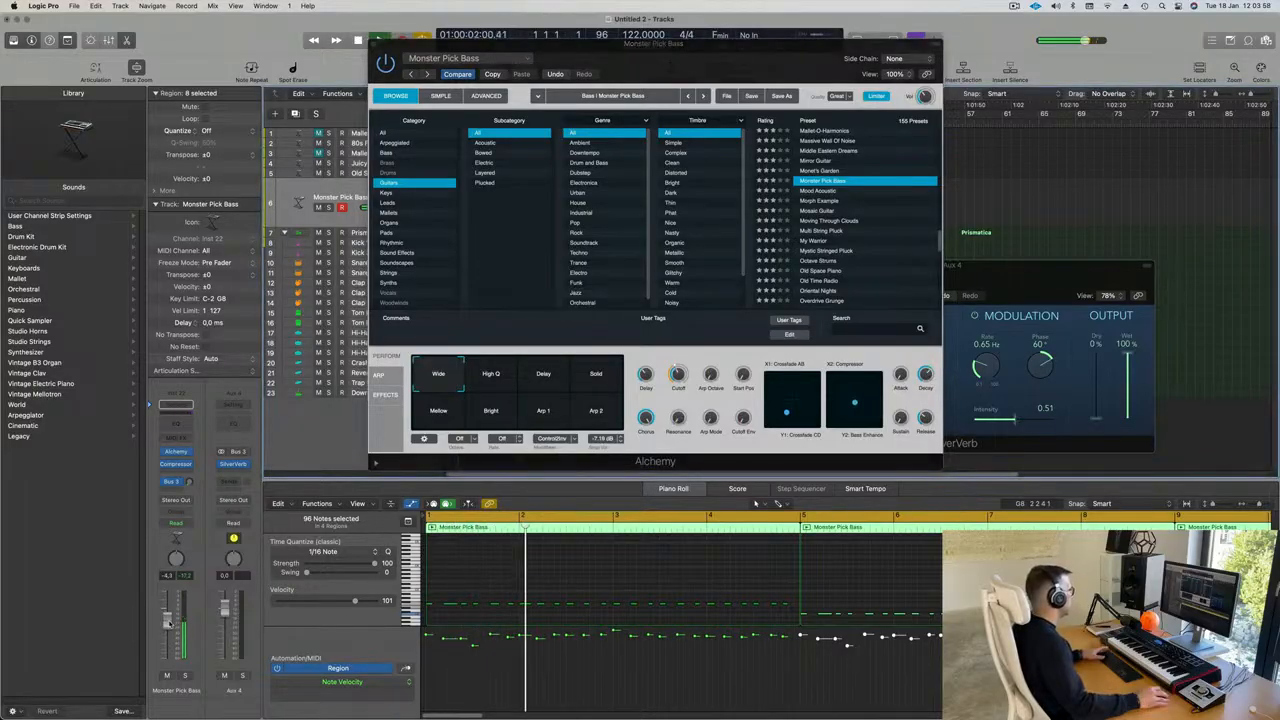
# Fine-tune Monster Pick Bass's Alchemy performance controls, including Delay and Start Pos, and compare the sound soloed and in the mix
pyautogui.moveTo(644, 390); pyautogui.dragTo(645, 381)
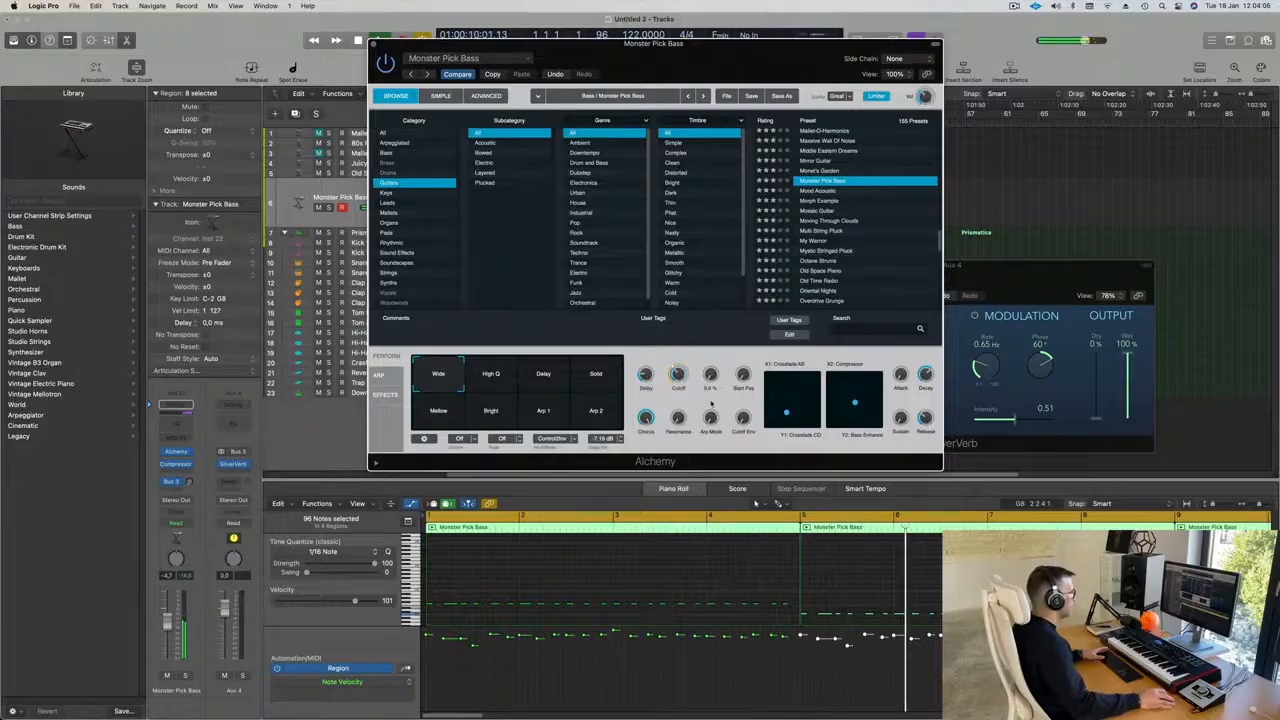
pyautogui.moveTo(742, 376); pyautogui.dragTo(741, 346)
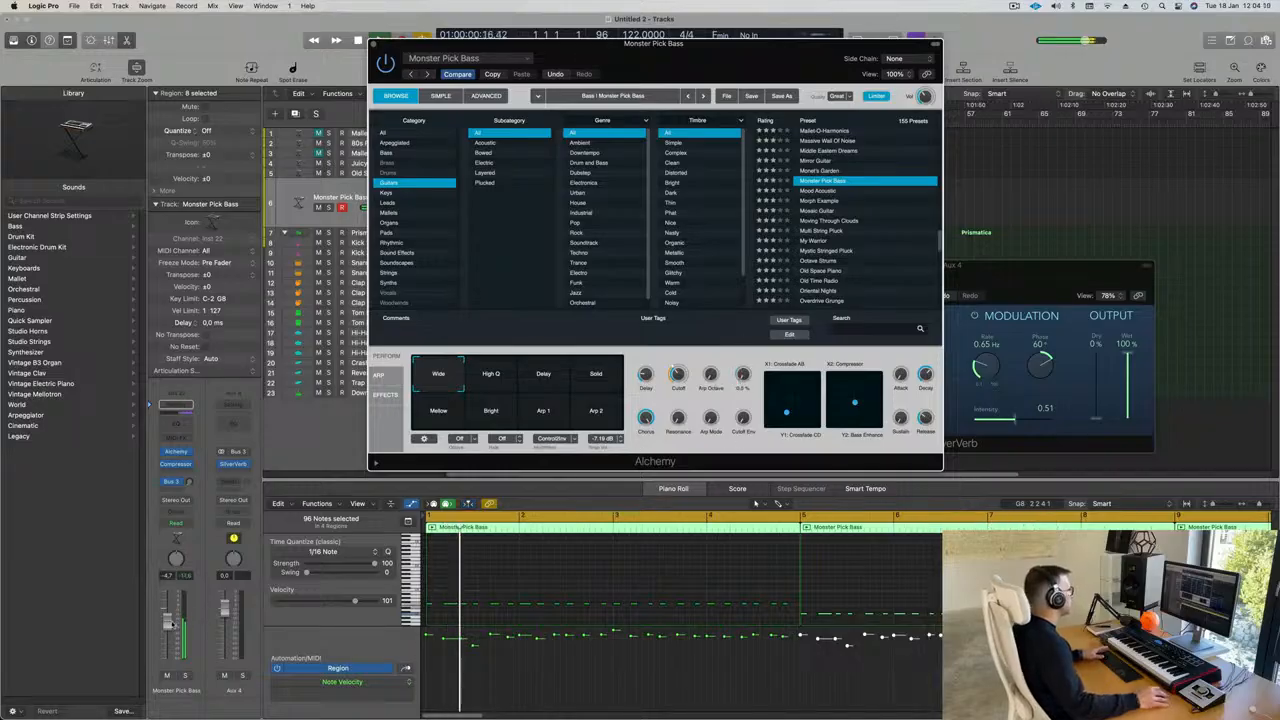
pyautogui.click(184, 676)
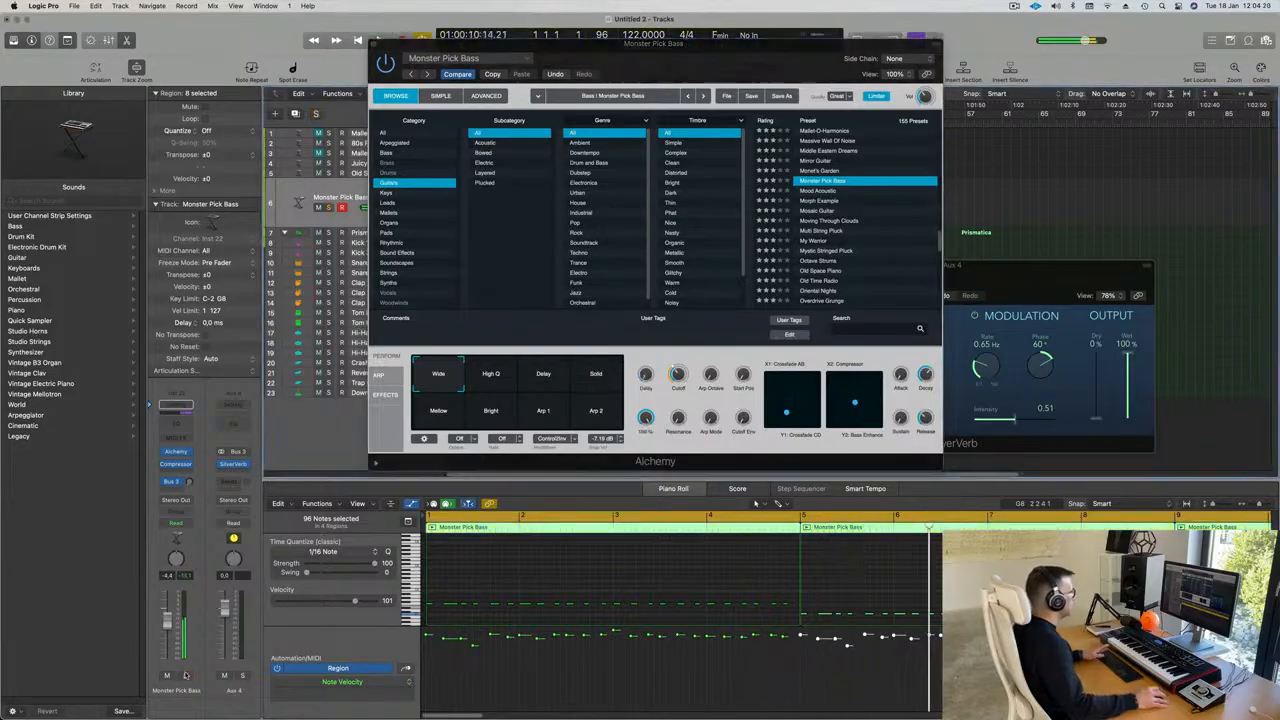
# Zoom the arrangement out horizontally and close the Monster Pick Bass Alchemy window
pyautogui.moveTo(671, 59); pyautogui.dragTo(845, 263)
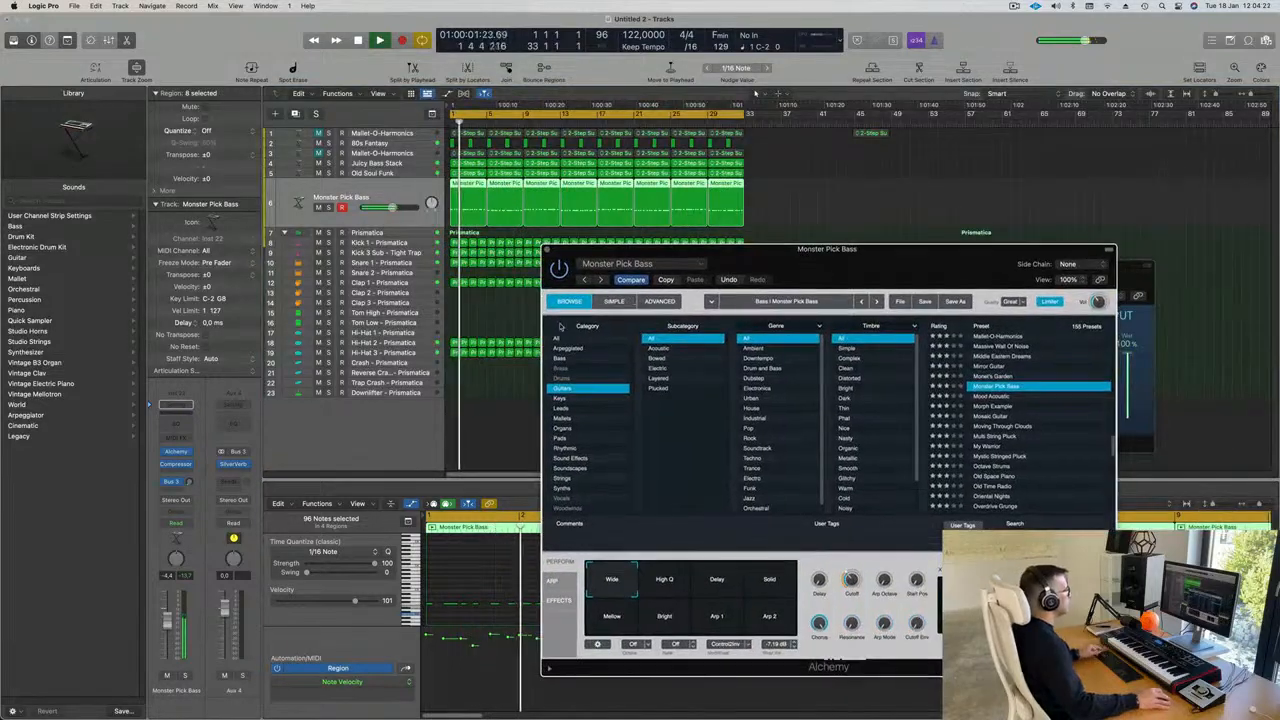
pyautogui.press('super+Left')
pyautogui.moveTo(730, 251); pyautogui.dragTo(951, 216)
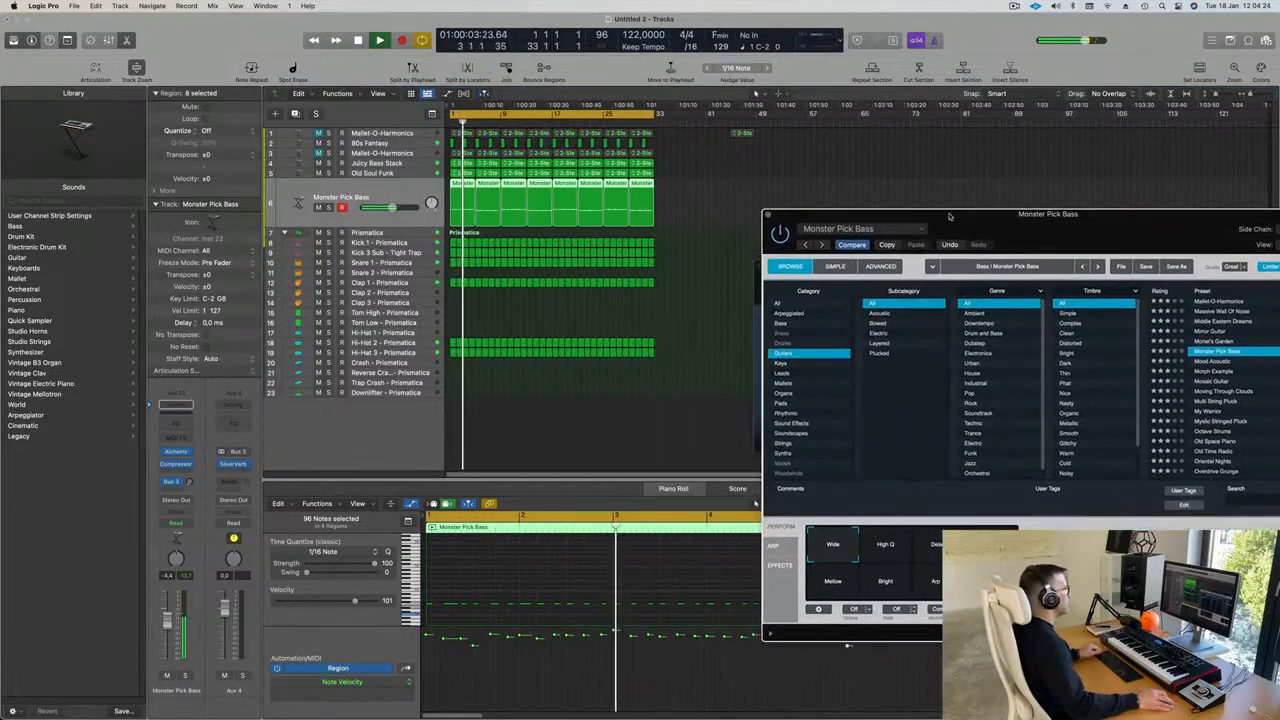
pyautogui.moveTo(832, 227); pyautogui.dragTo(710, 231)
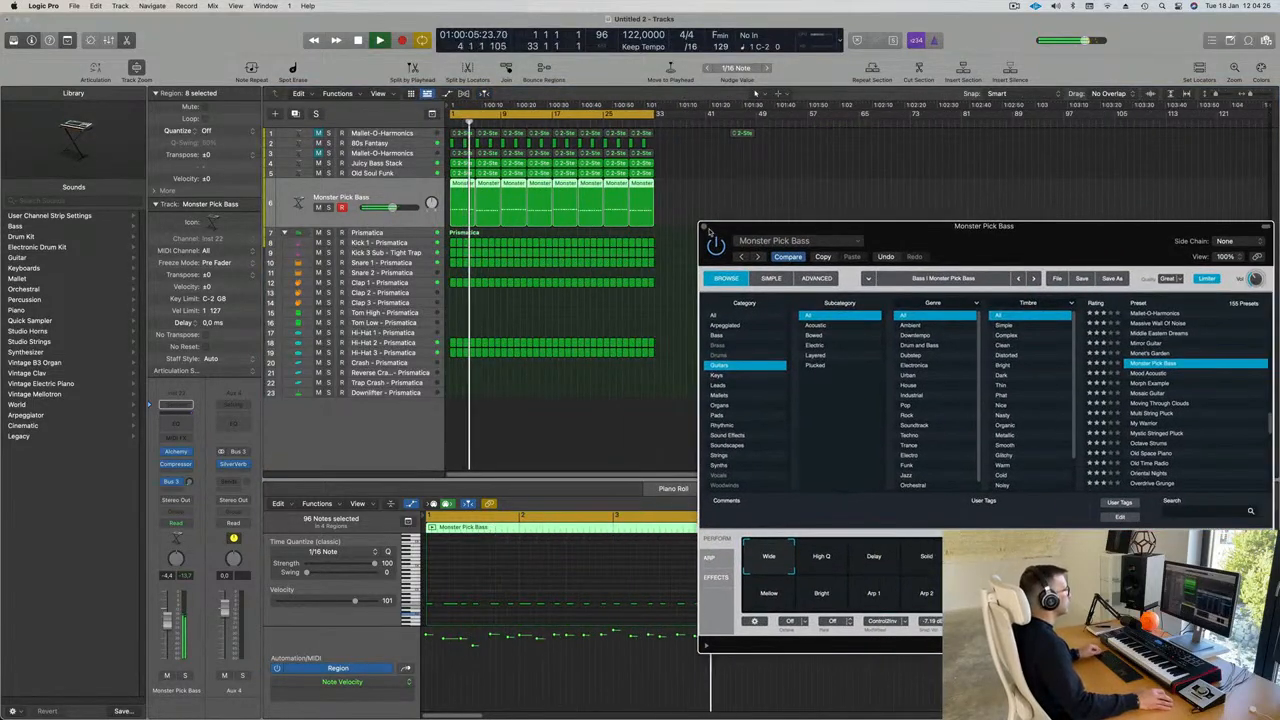
pyautogui.click(703, 228)
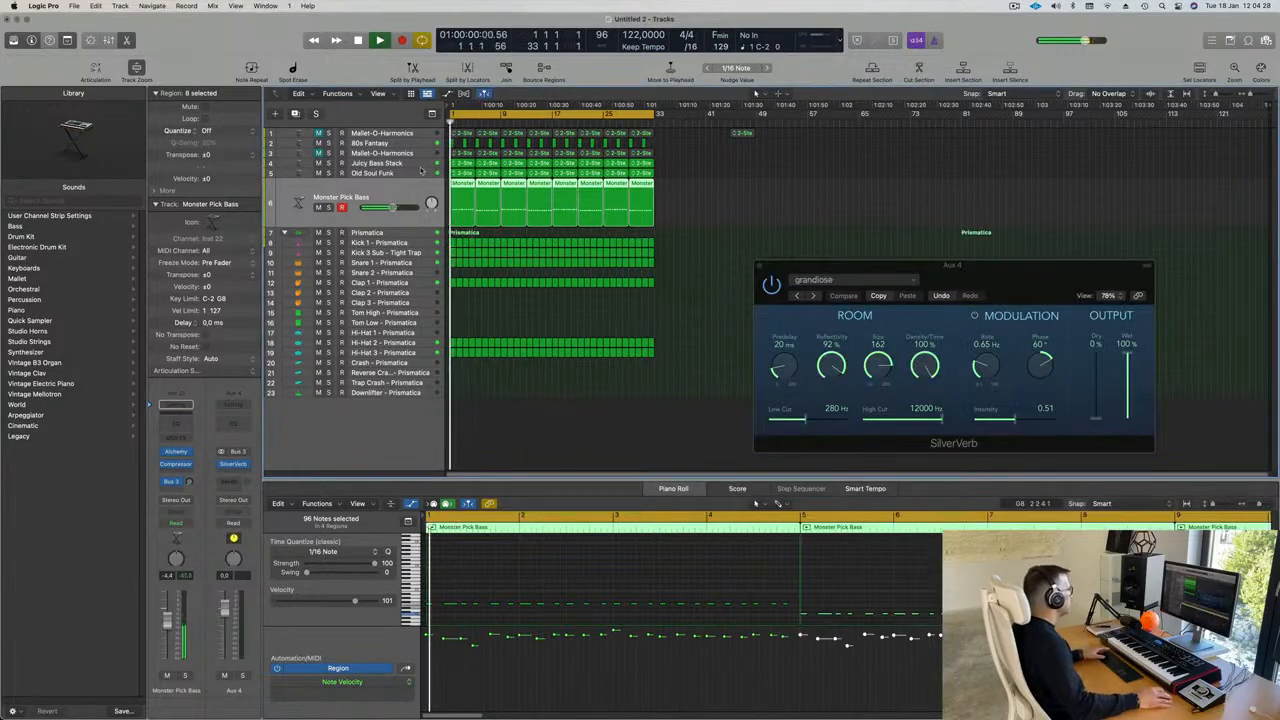
# Add a send to Bus 3 on the 80s Fantasy track and set its reverb amount during playback
pyautogui.click(418, 165)
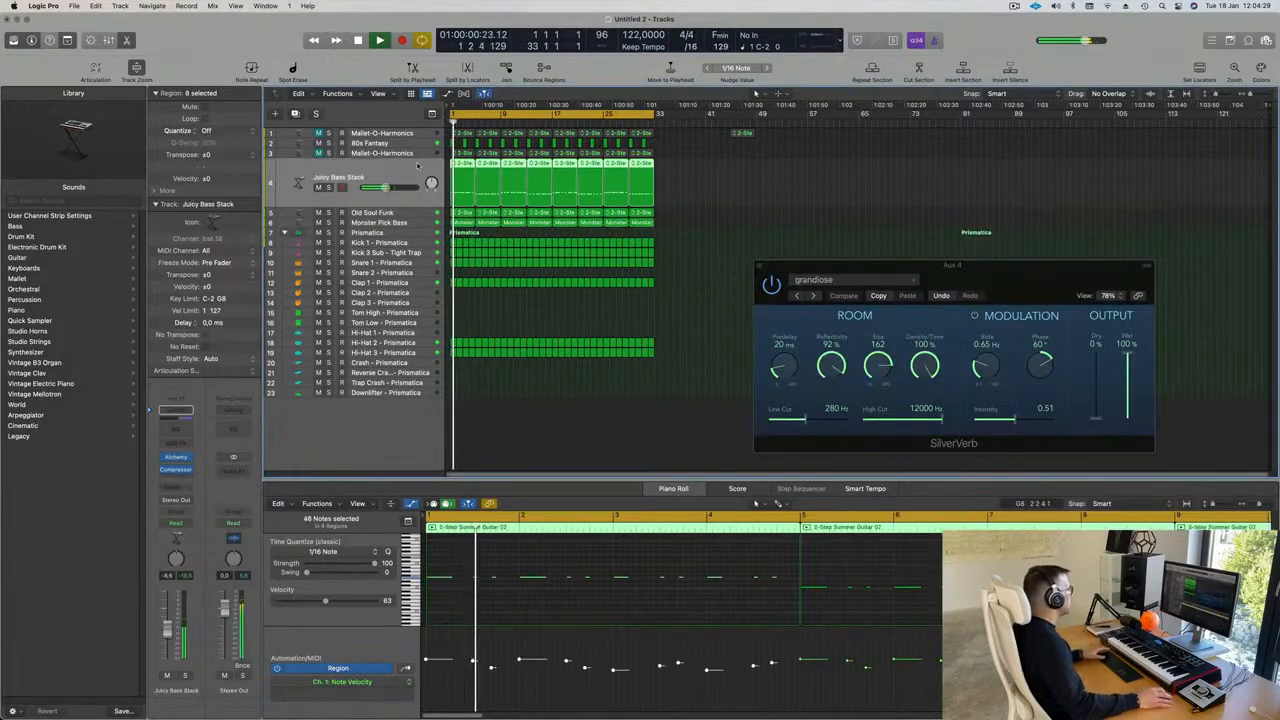
pyautogui.click(420, 214)
pyautogui.click(418, 224)
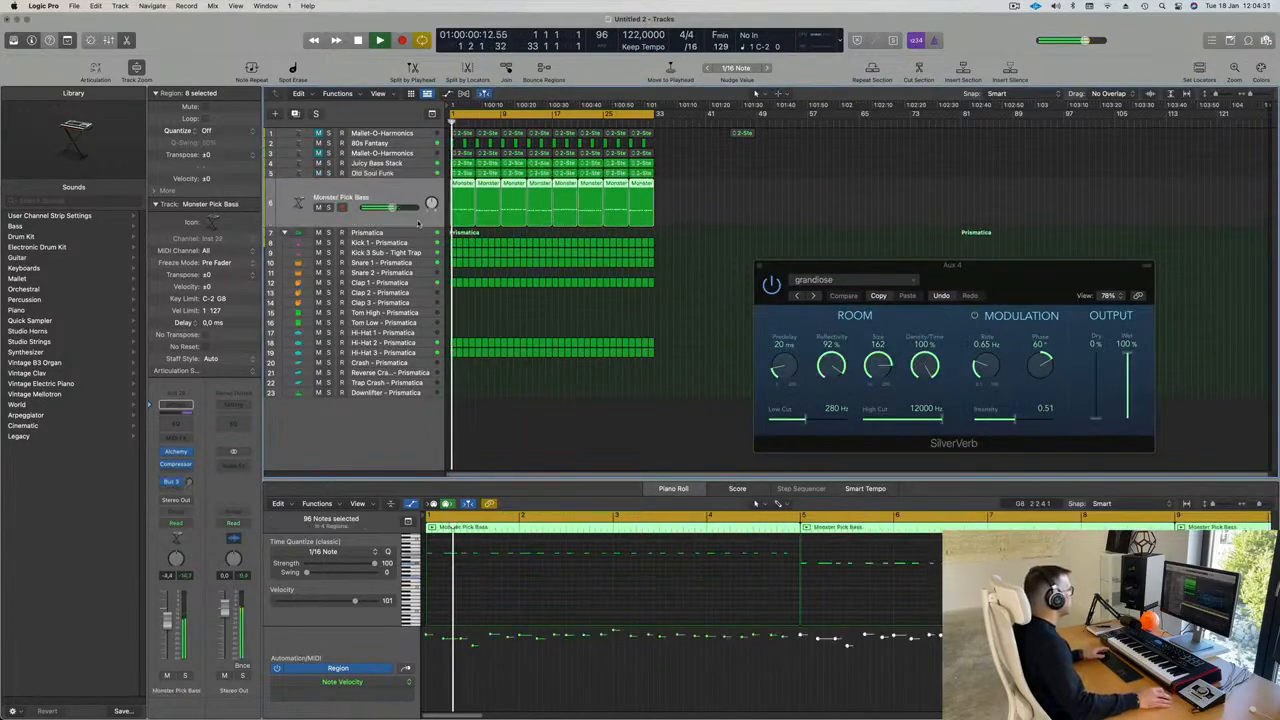
pyautogui.click(405, 146)
pyautogui.press('Return')
pyautogui.press('space')
pyautogui.click(175, 490)
pyautogui.moveTo(180, 503)
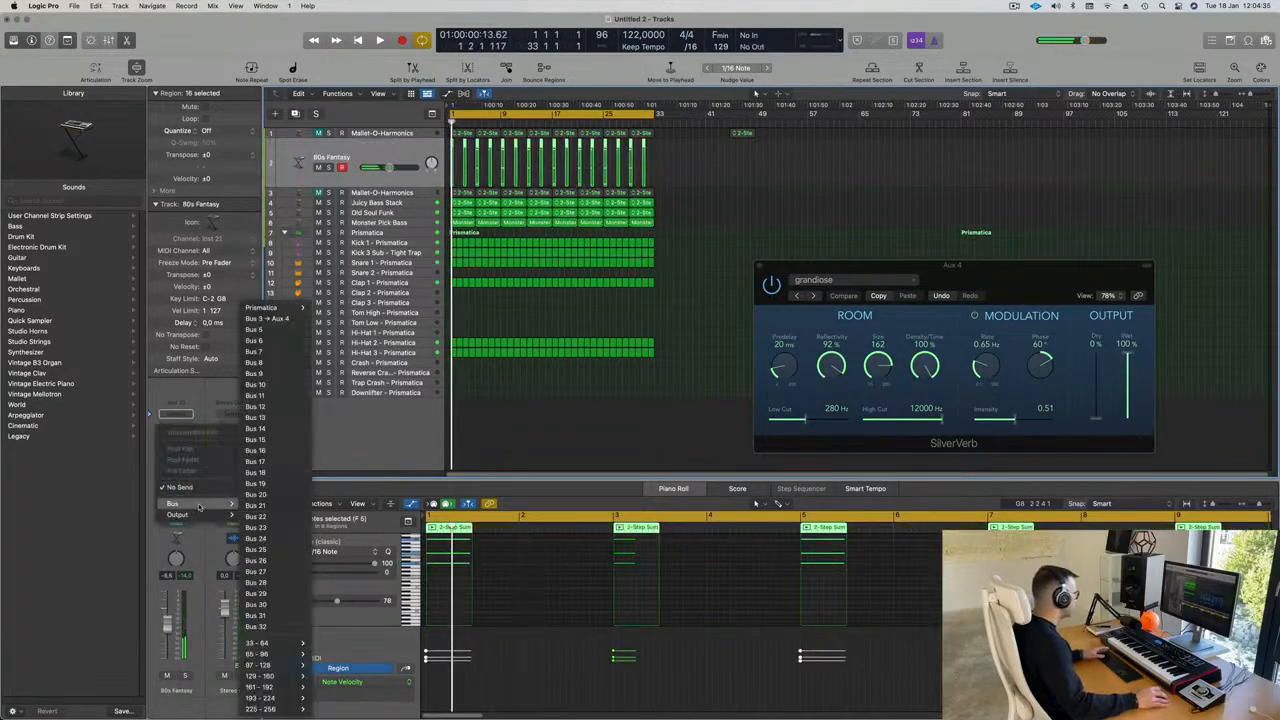
pyautogui.click(270, 319)
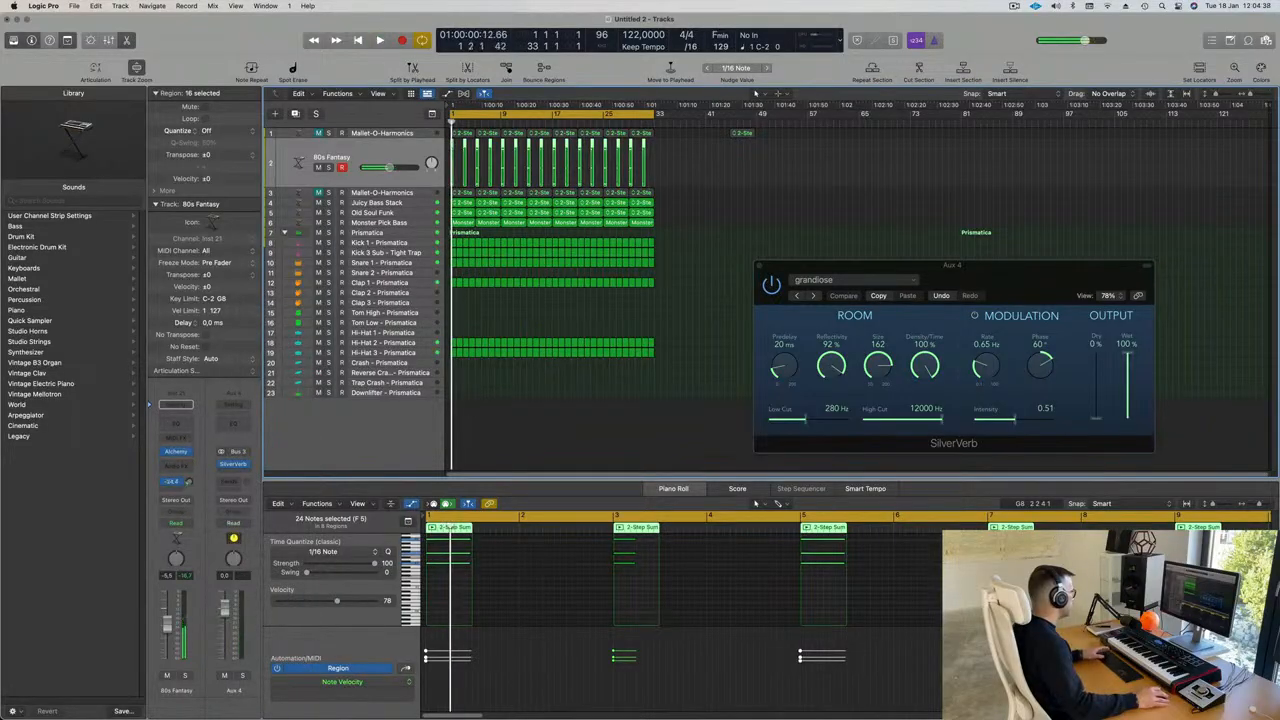
pyautogui.press('space')
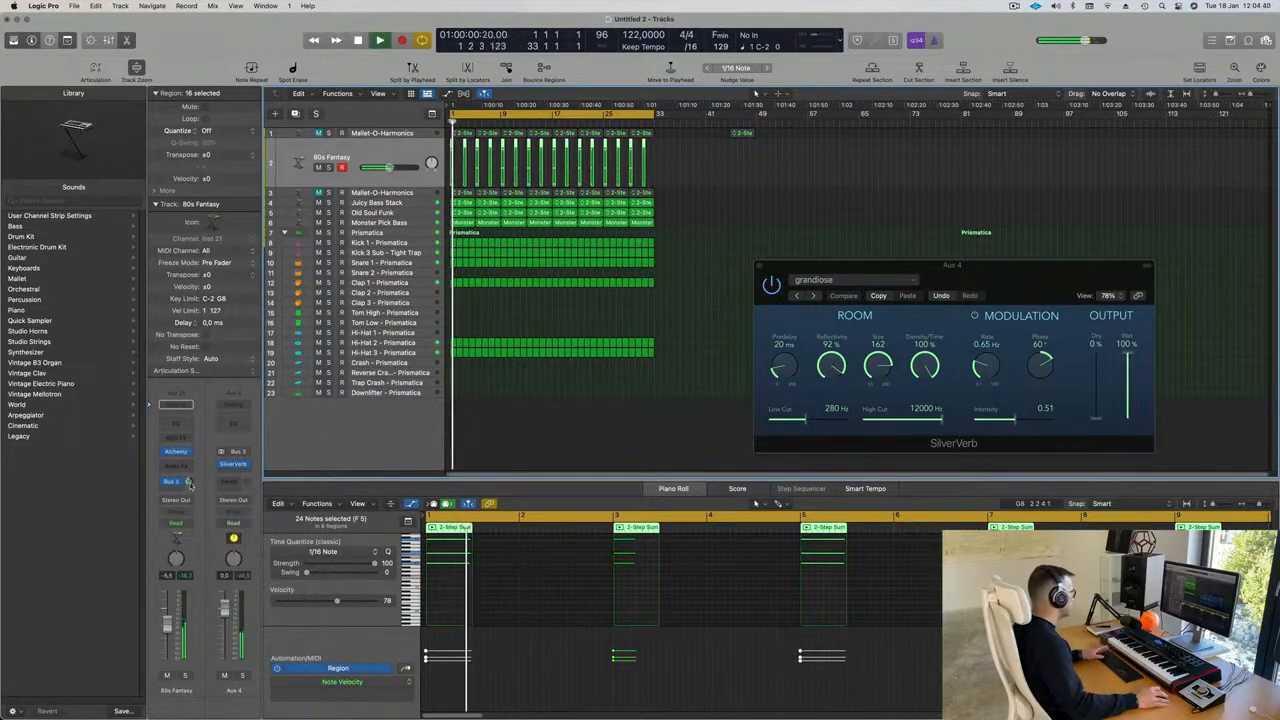
pyautogui.doubleClick(190, 483)
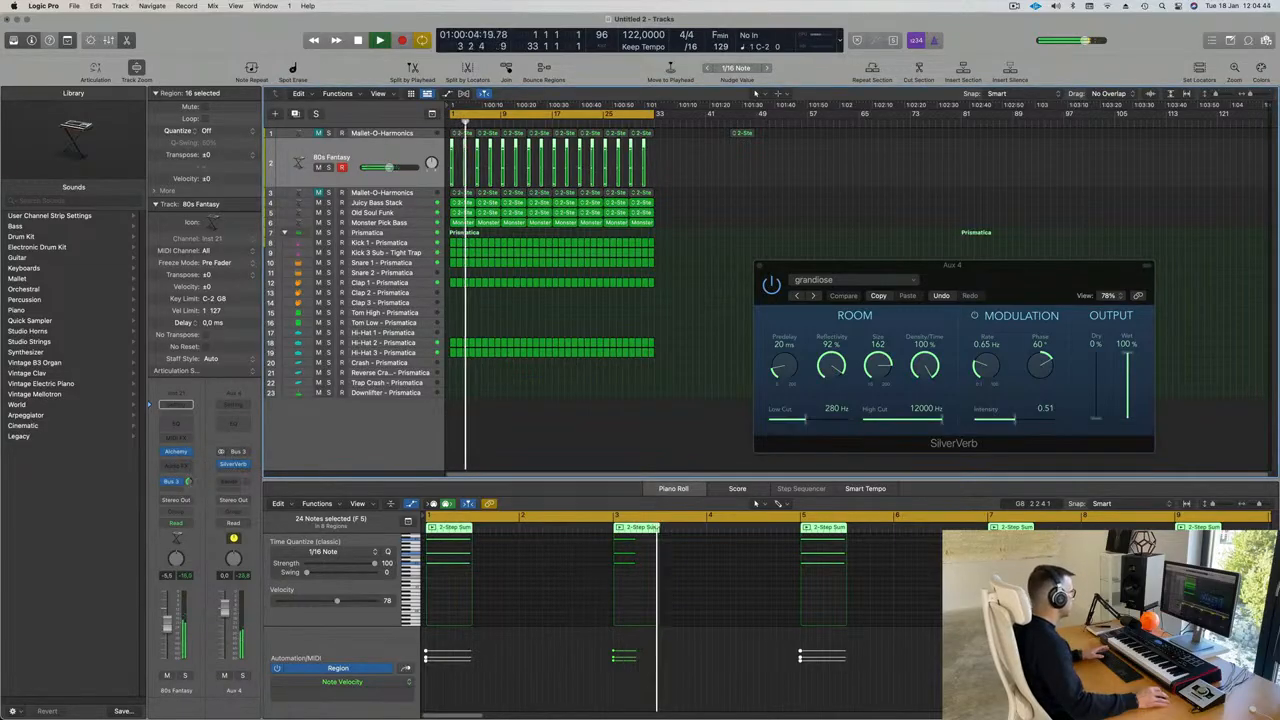
# Insert a Channel EQ on the Aux 4 reverb channel with a low cut at 366 Hz, and close both plug-in windows
pyautogui.click(239, 466)
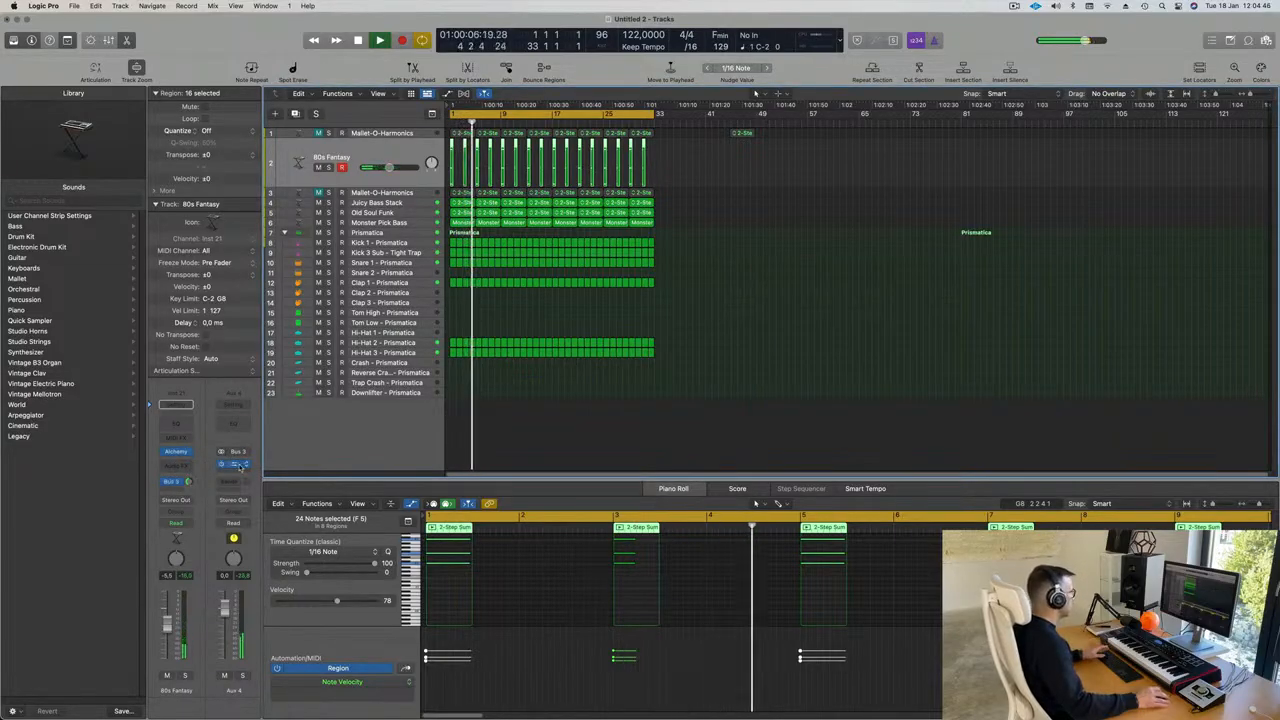
pyautogui.click(239, 466)
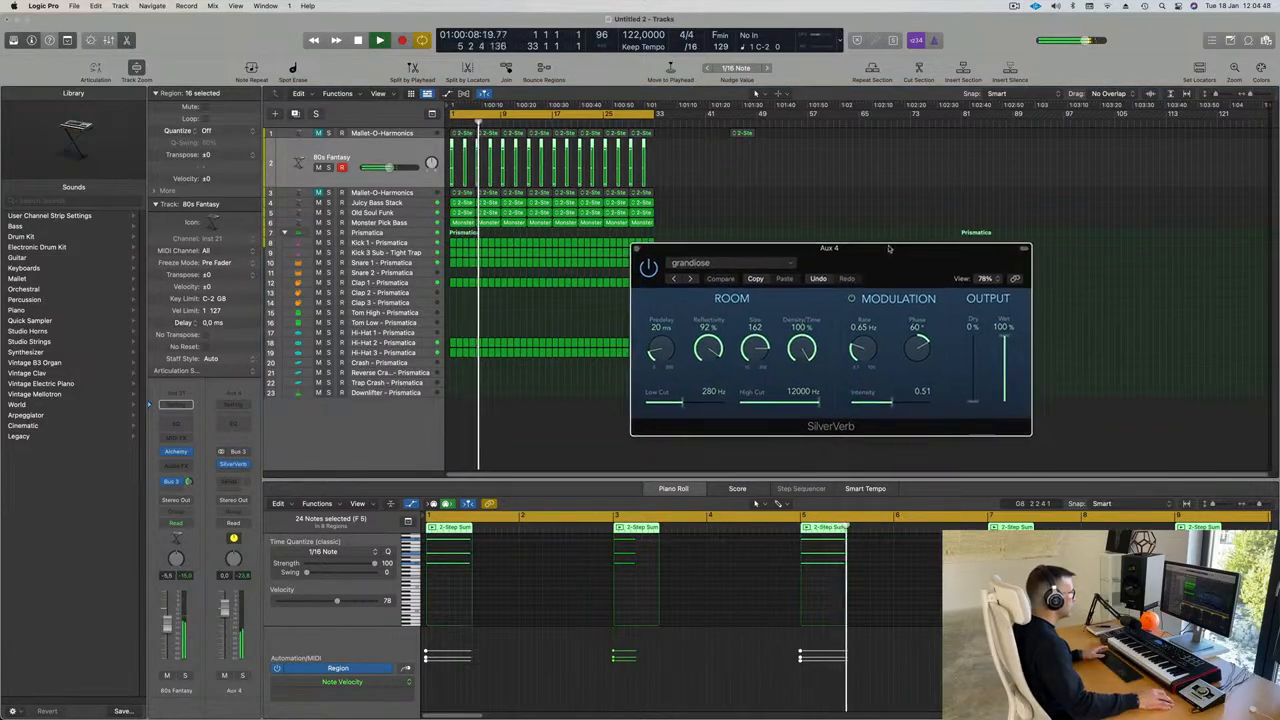
pyautogui.click(237, 426)
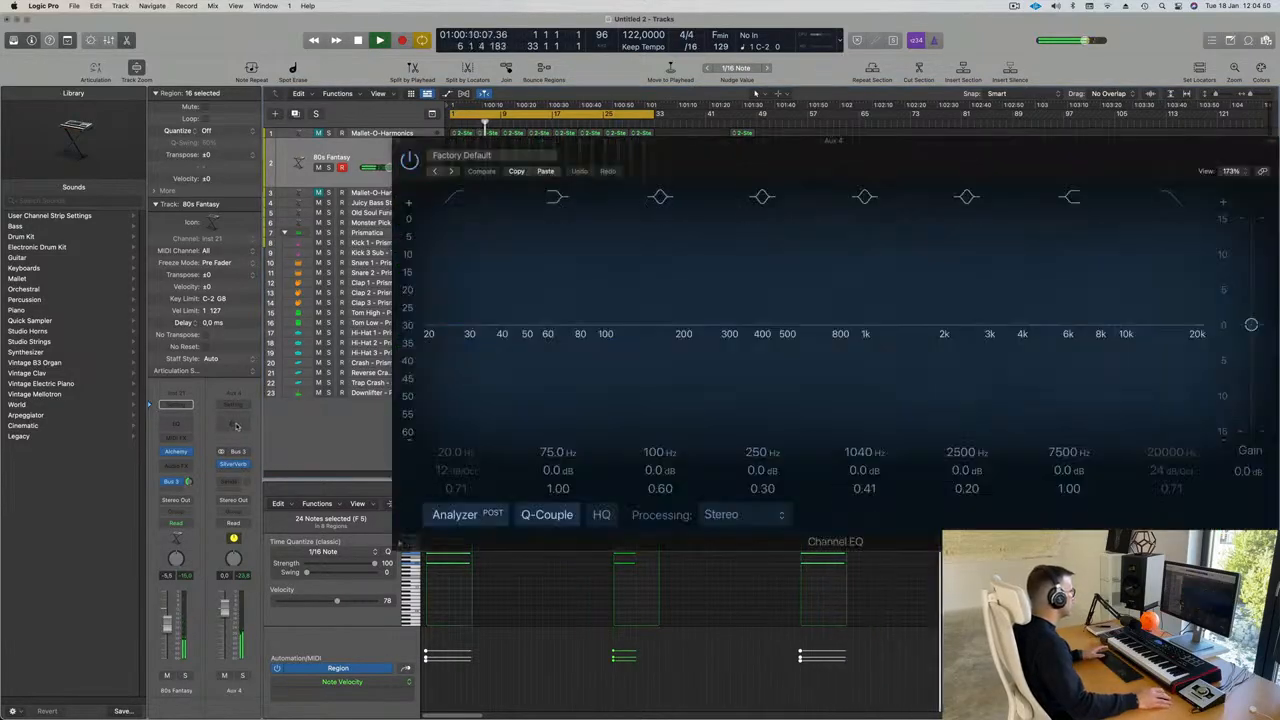
pyautogui.moveTo(463, 213); pyautogui.dragTo(781, 233)
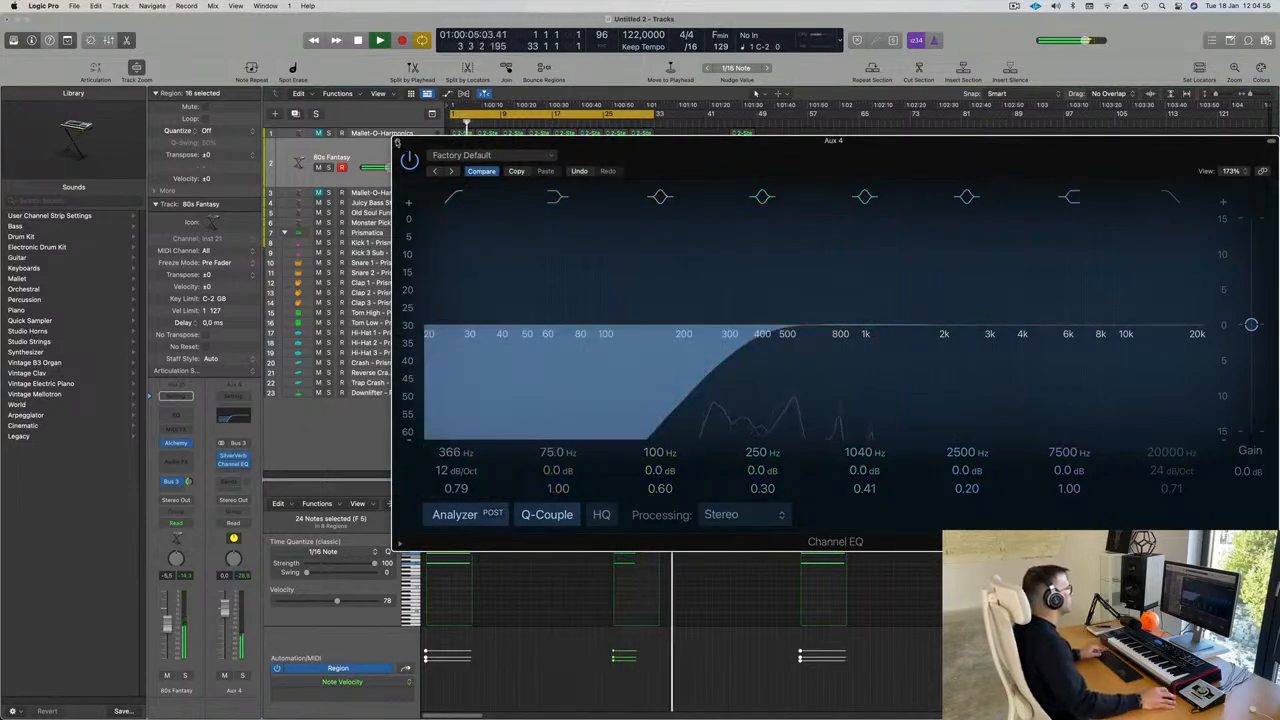
pyautogui.click(405, 145)
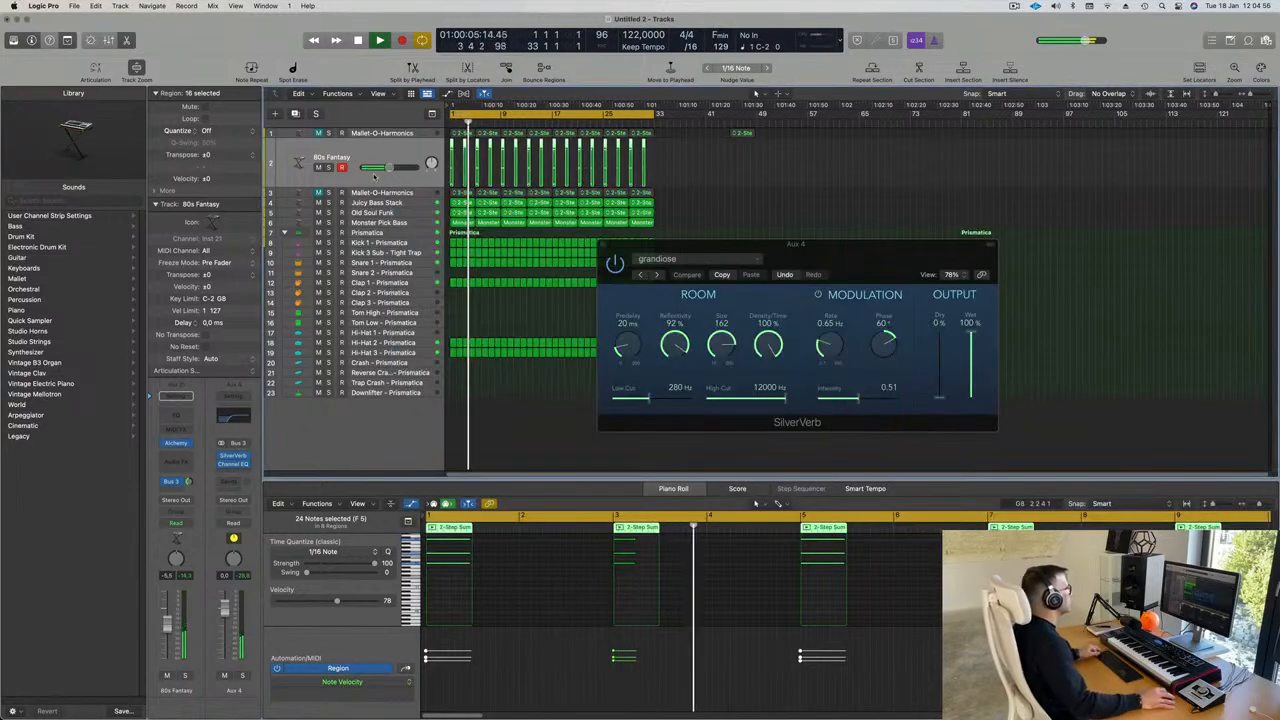
pyautogui.click(603, 245)
# Play the arrangement from the start, checking it with the second Mallet-O-Harmonics track heard and muted
pyautogui.scroll(2, 590, 326)
pyautogui.scroll(3, 601, 320)
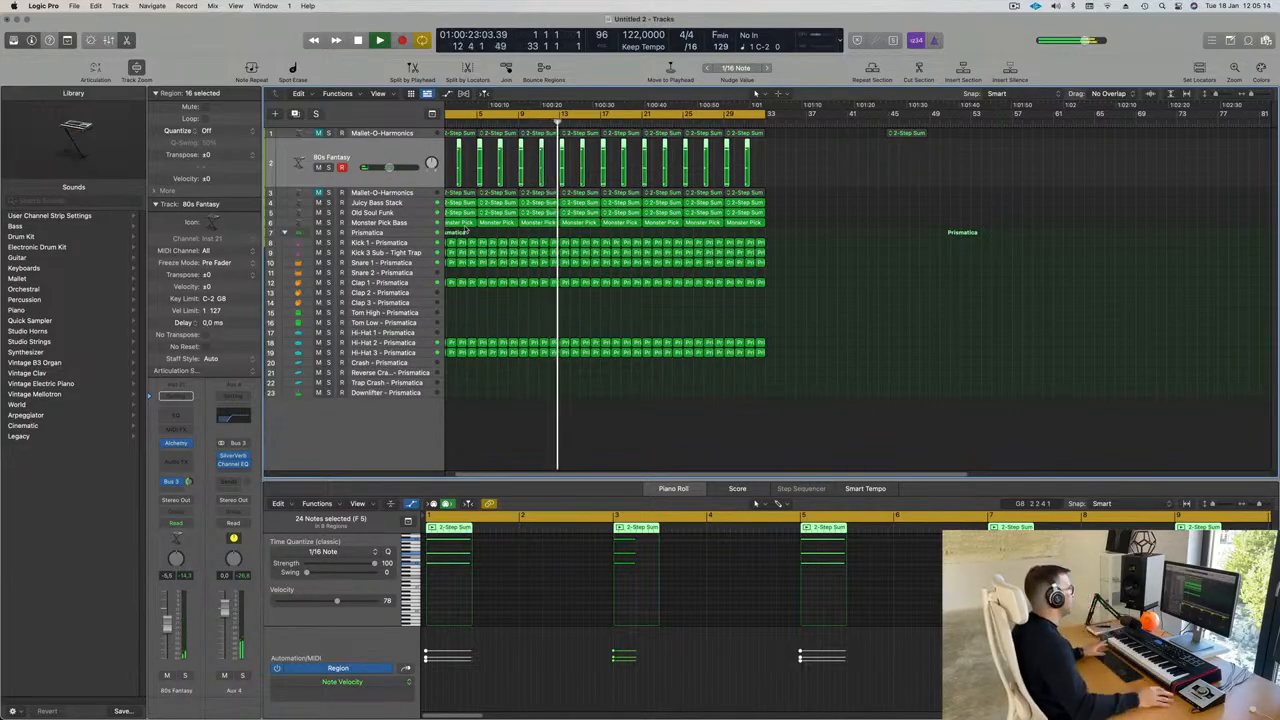
pyautogui.press('Return')
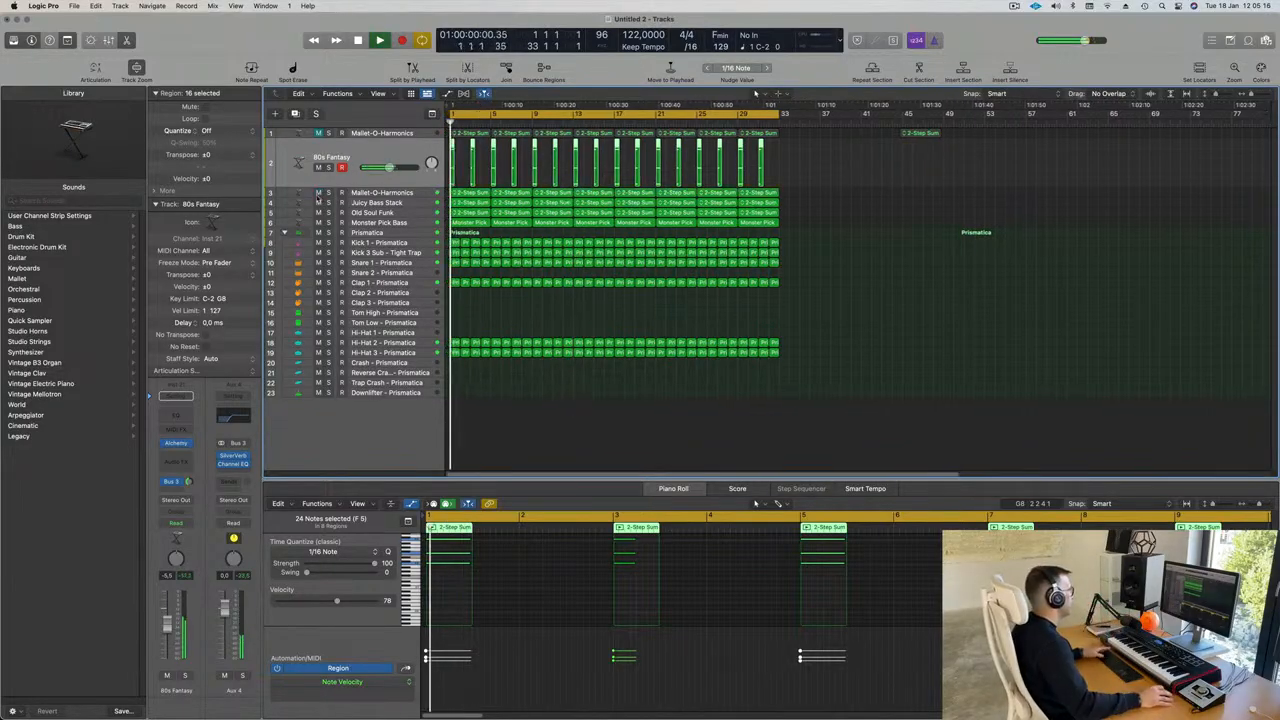
pyautogui.click(384, 192)
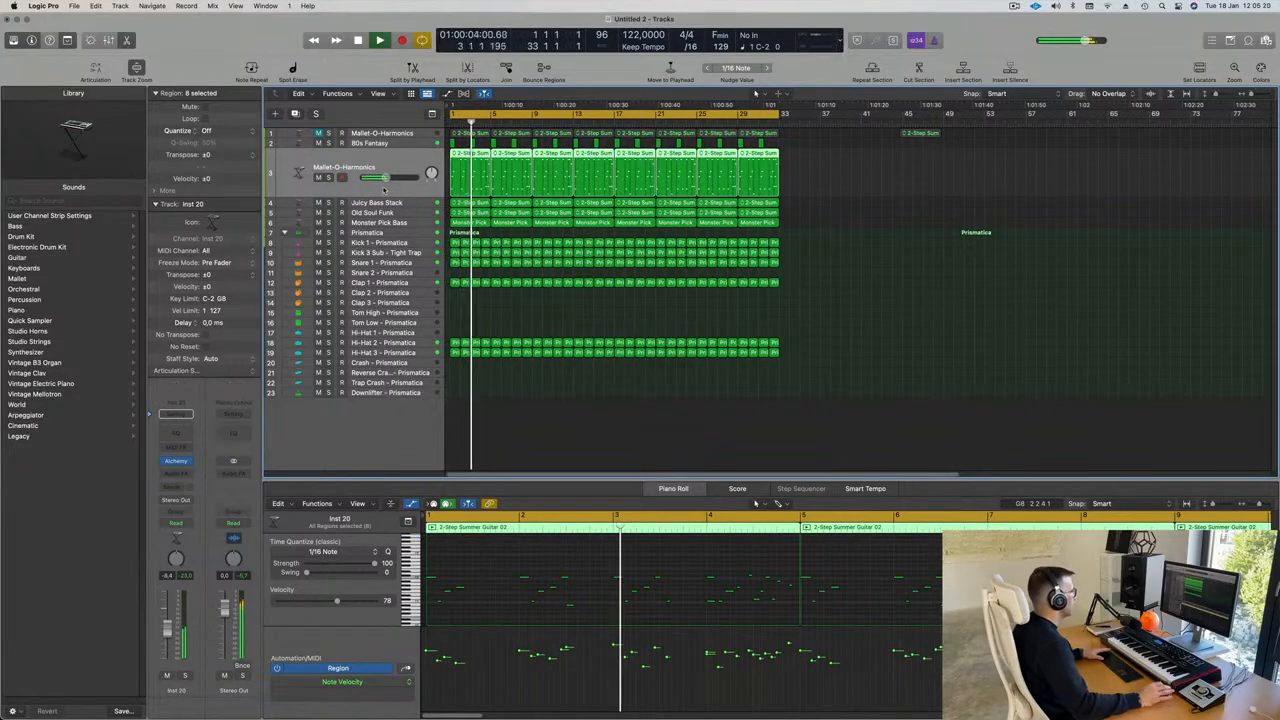
pyautogui.press('Return')
pyautogui.click(318, 178)
pyautogui.press('Return')
# Duplicate the second Mallet-O-Harmonics track as an empty unmuted track and give it a reverb send to Bus 3
pyautogui.press('super+d')
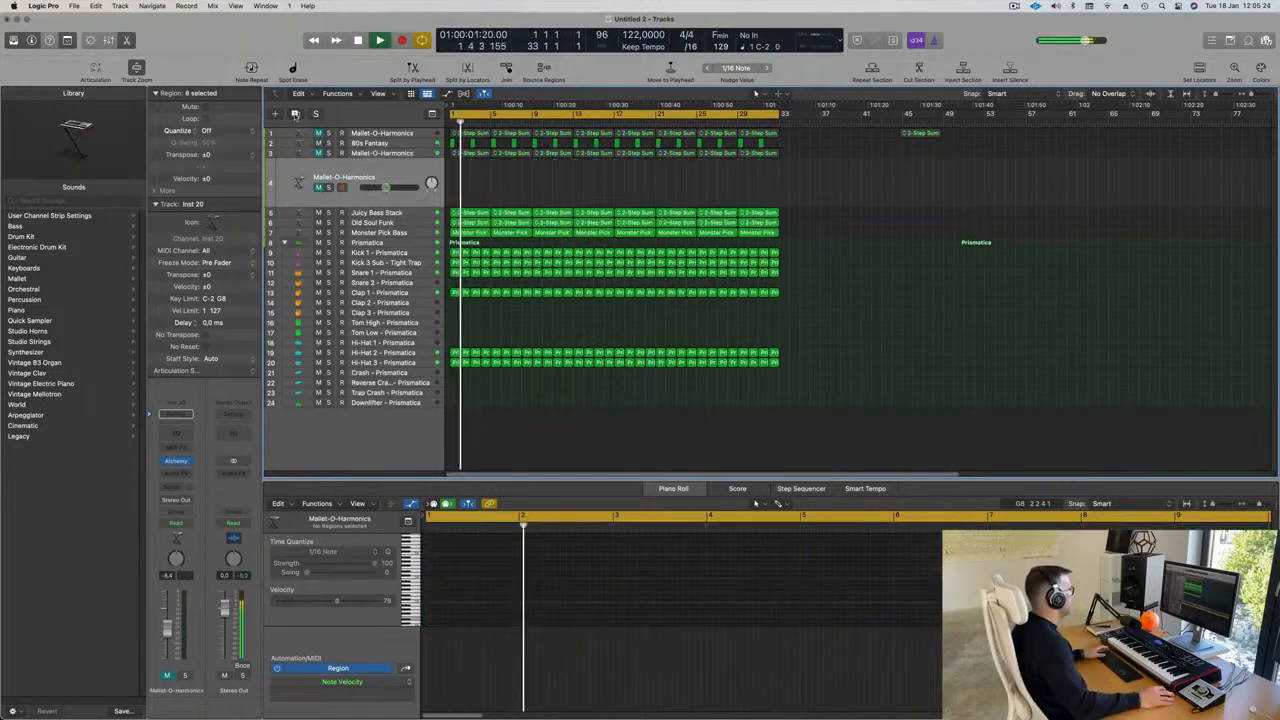
pyautogui.click(318, 188)
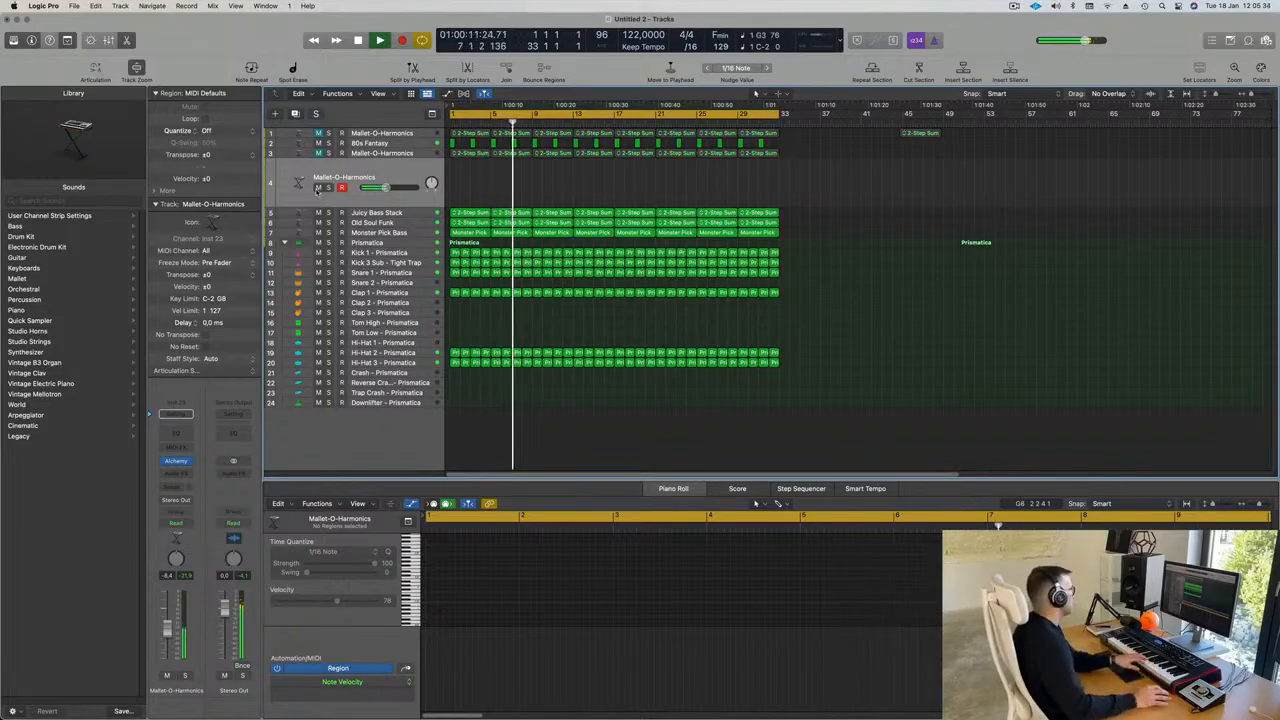
pyautogui.click(175, 487)
pyautogui.moveTo(175, 503)
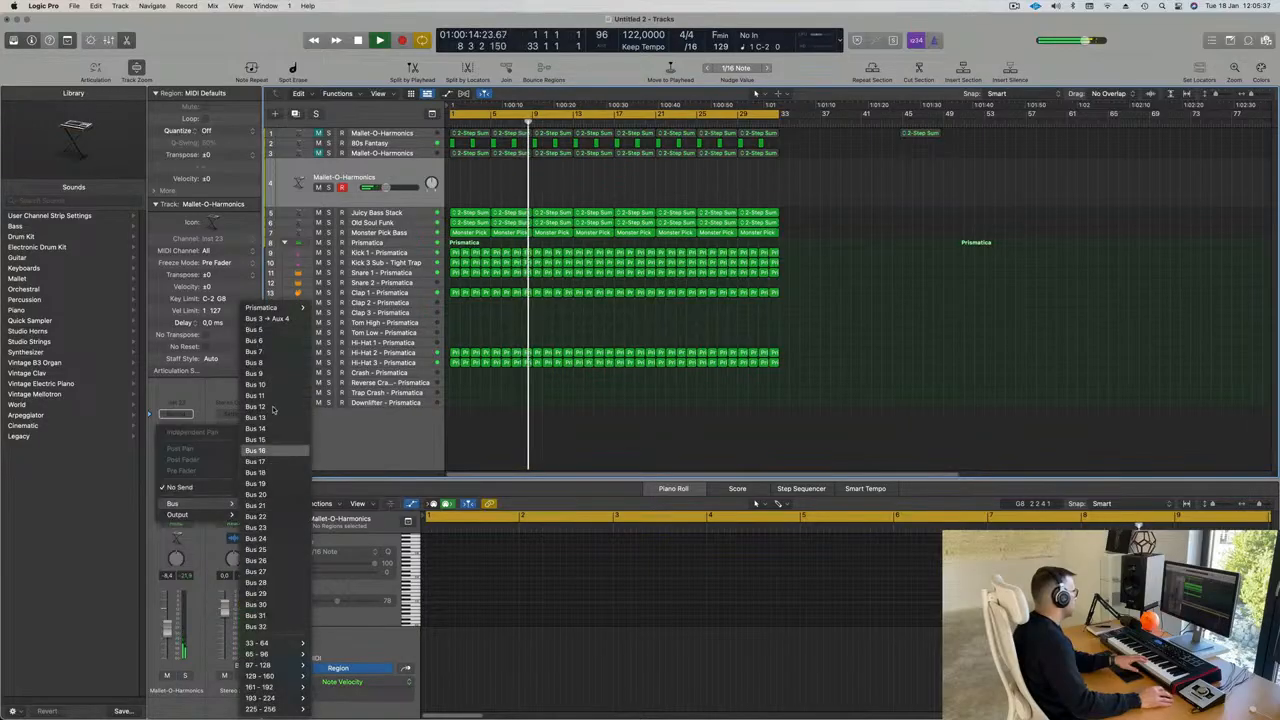
pyautogui.click(272, 320)
pyautogui.moveTo(189, 482); pyautogui.dragTo(189, 465)
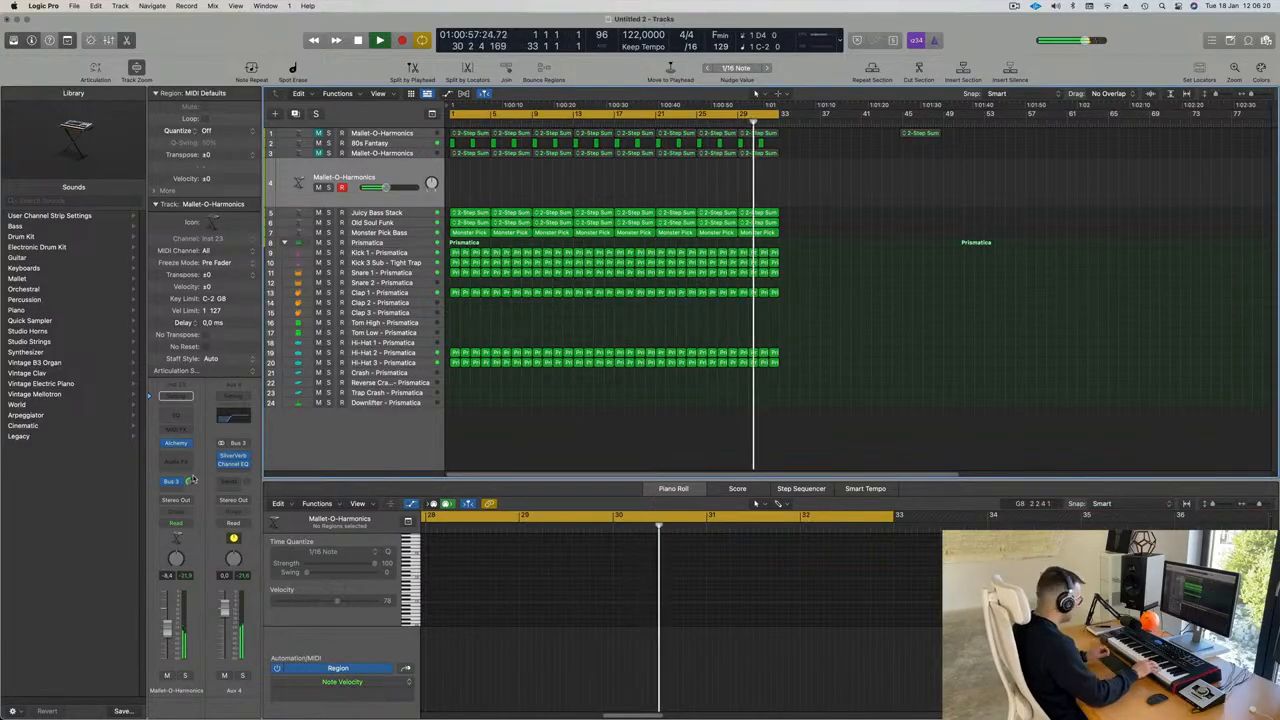
# Record a melody take on the new Mallet-O-Harmonics track from bar 1 to about bar 7
pyautogui.press('r')
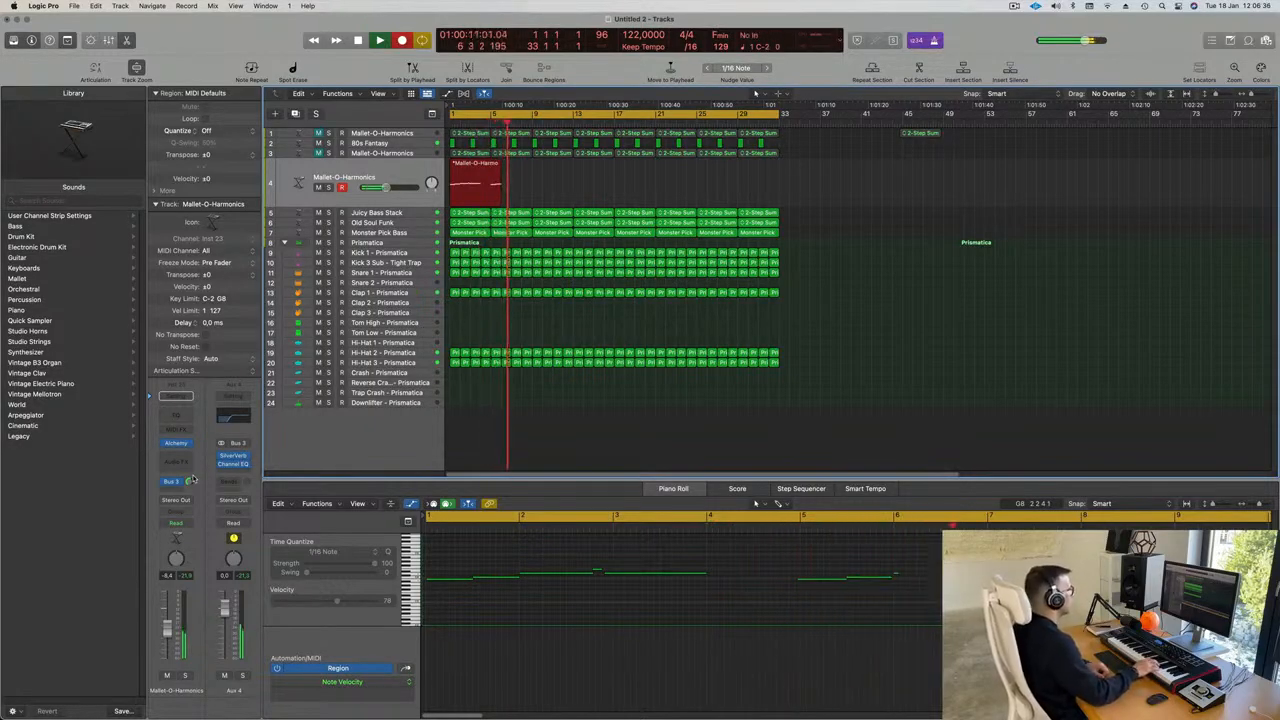
pyautogui.press('space')
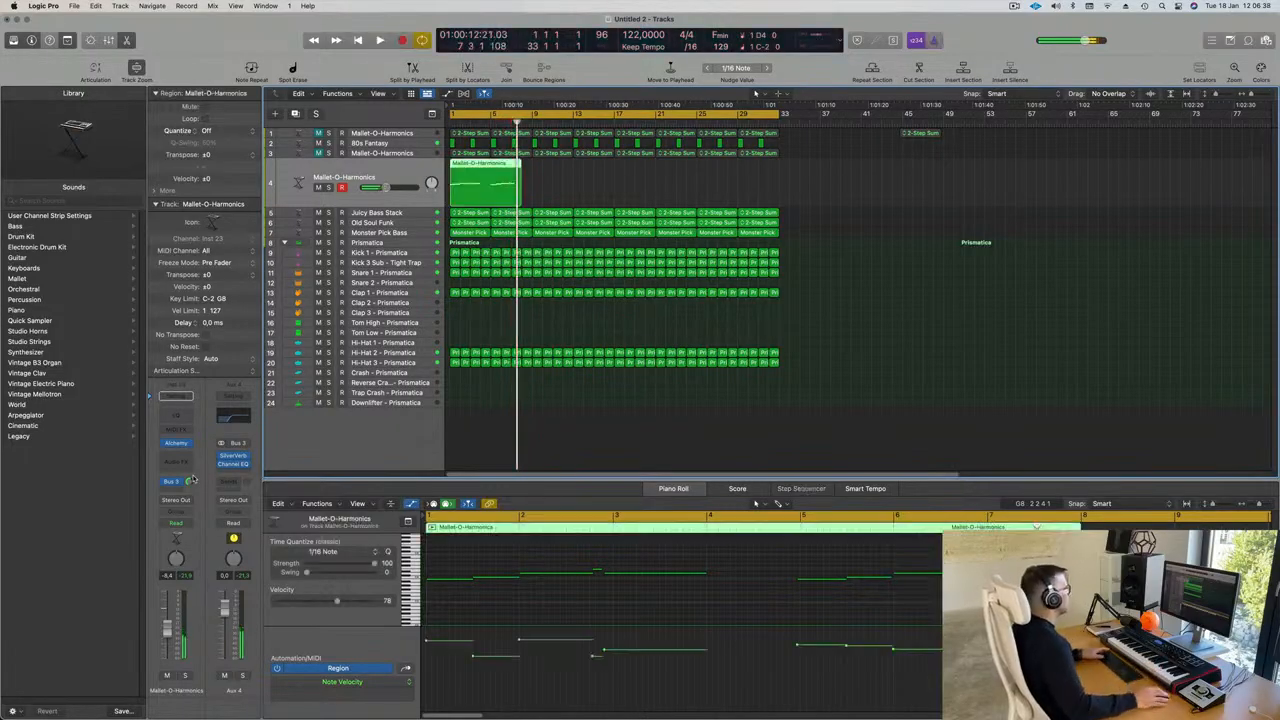
# Select all notes of the recorded melody take in the Piano Roll and play the take from the start
pyautogui.press('super+a')
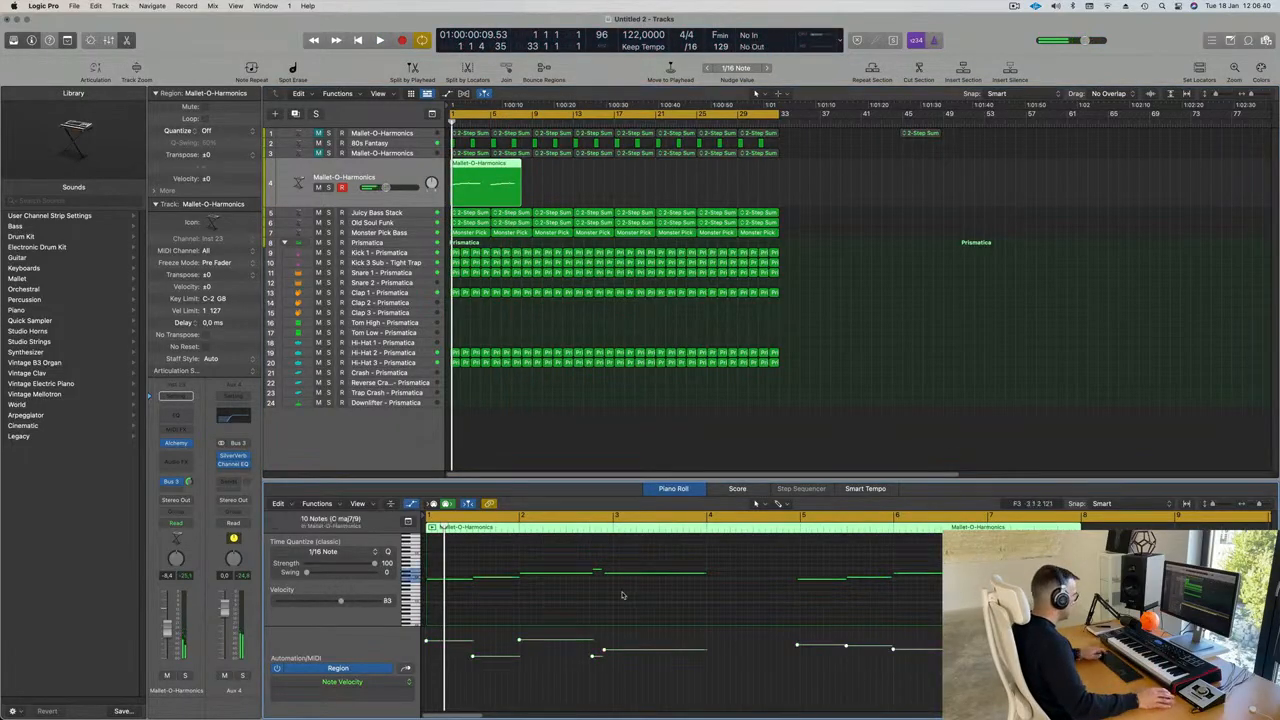
pyautogui.press('space')
pyautogui.press('super+Right')
pyautogui.press('super+Right')
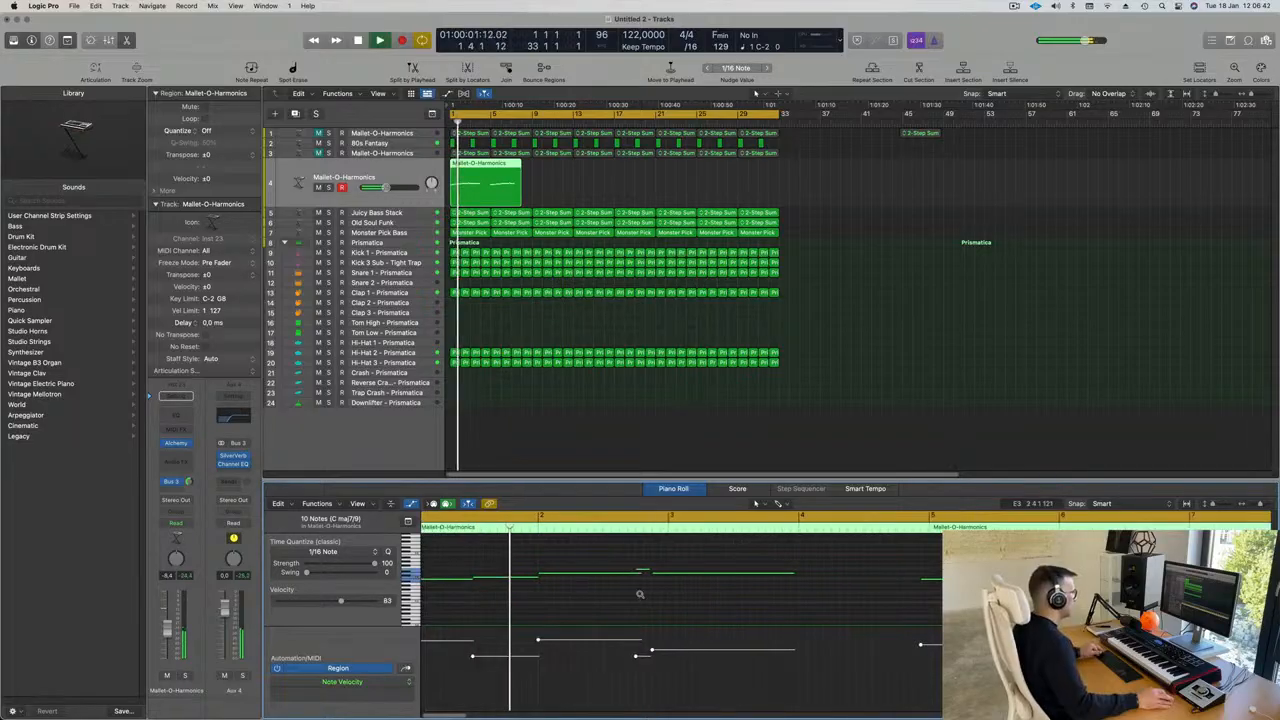
pyautogui.hscroll(-3, 625, 597)
pyautogui.press('super+Left')
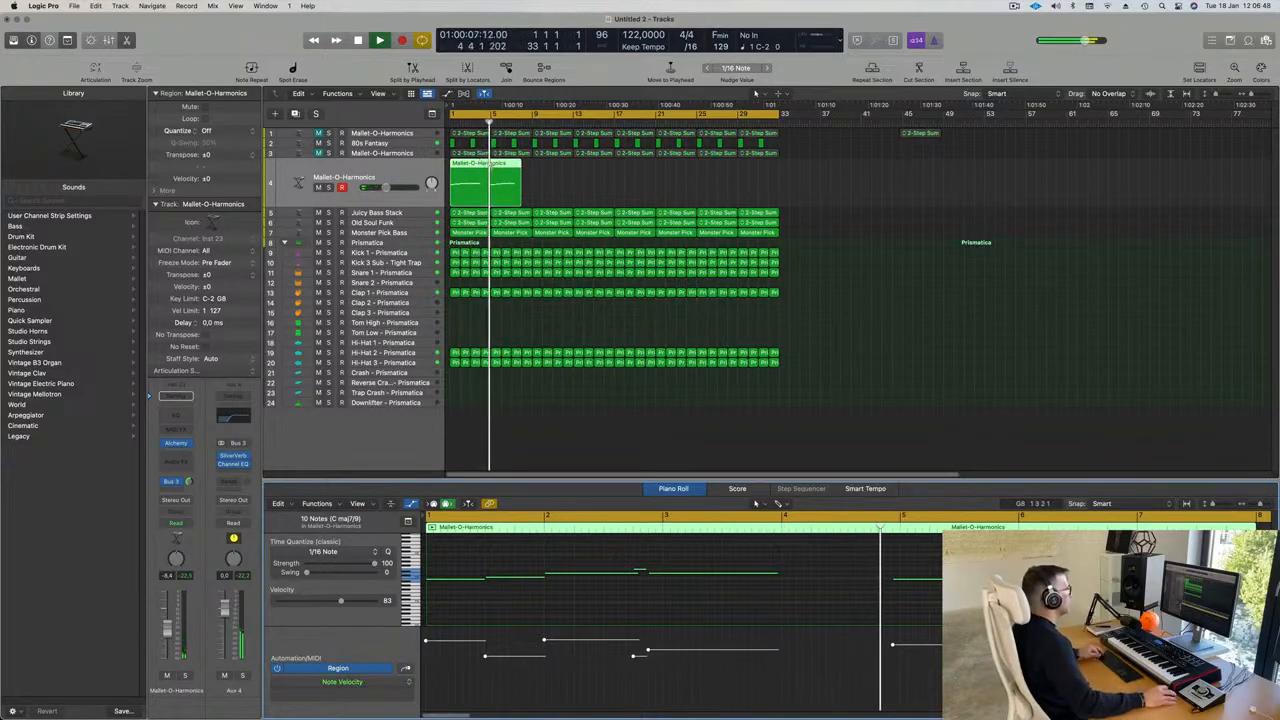
# Split the recorded melody region at bar 5, splitting the crossing notes, and delete the part after the cut
pyautogui.keyDown('super'); pyautogui.doubleClick(492, 180); pyautogui.keyUp('super')
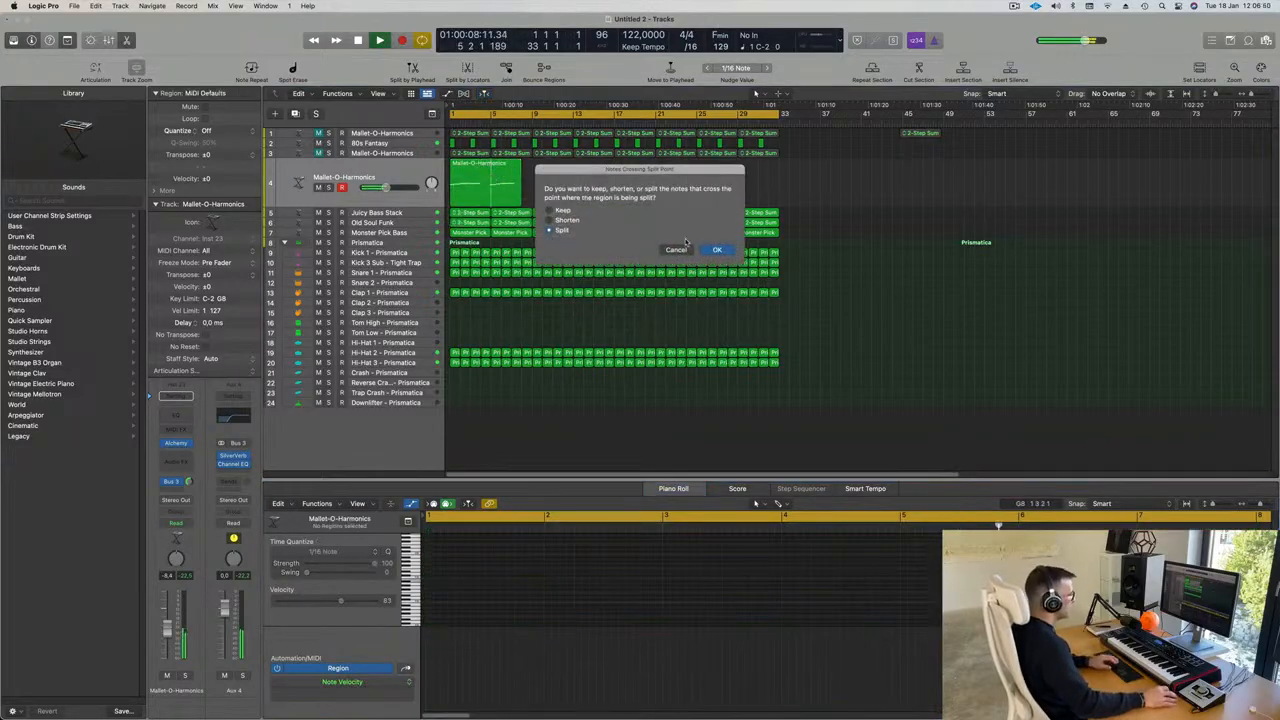
pyautogui.click(714, 250)
pyautogui.press('Delete')
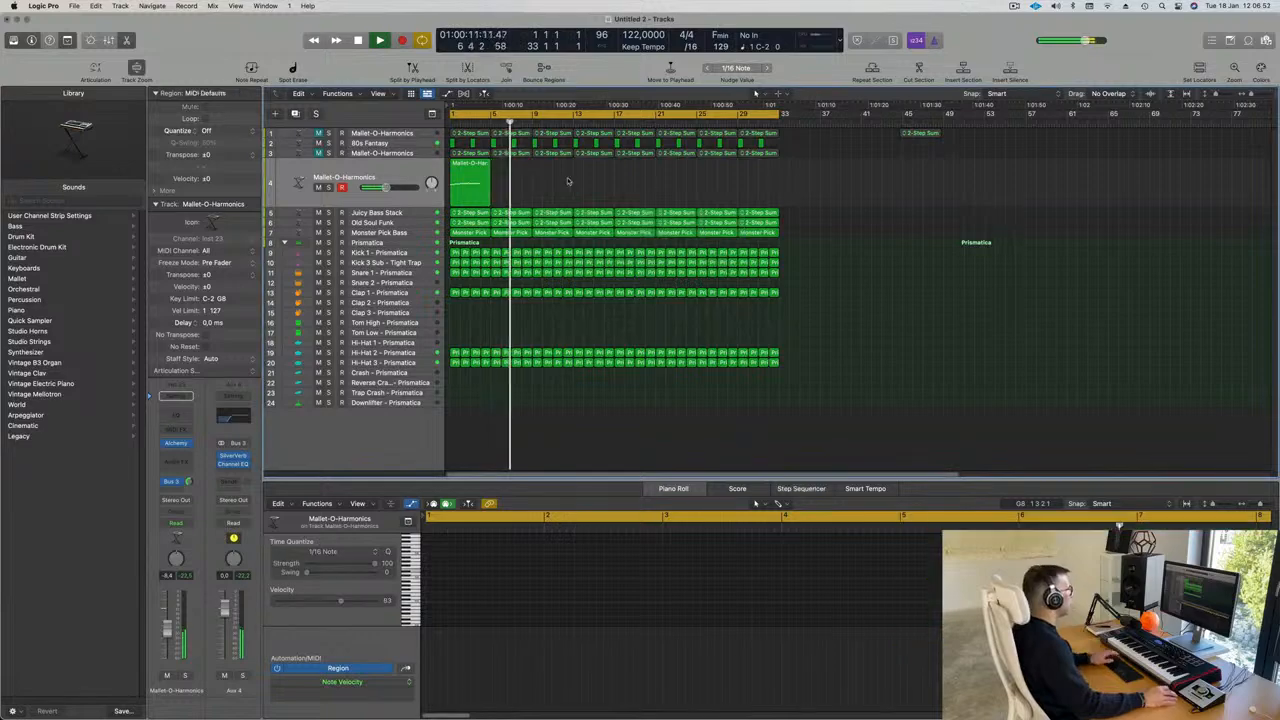
# Repeat the four-bar melody region until it fills the 32-bar arrangement, playing from the start
pyautogui.doubleClick(476, 182)
pyautogui.press('Return')
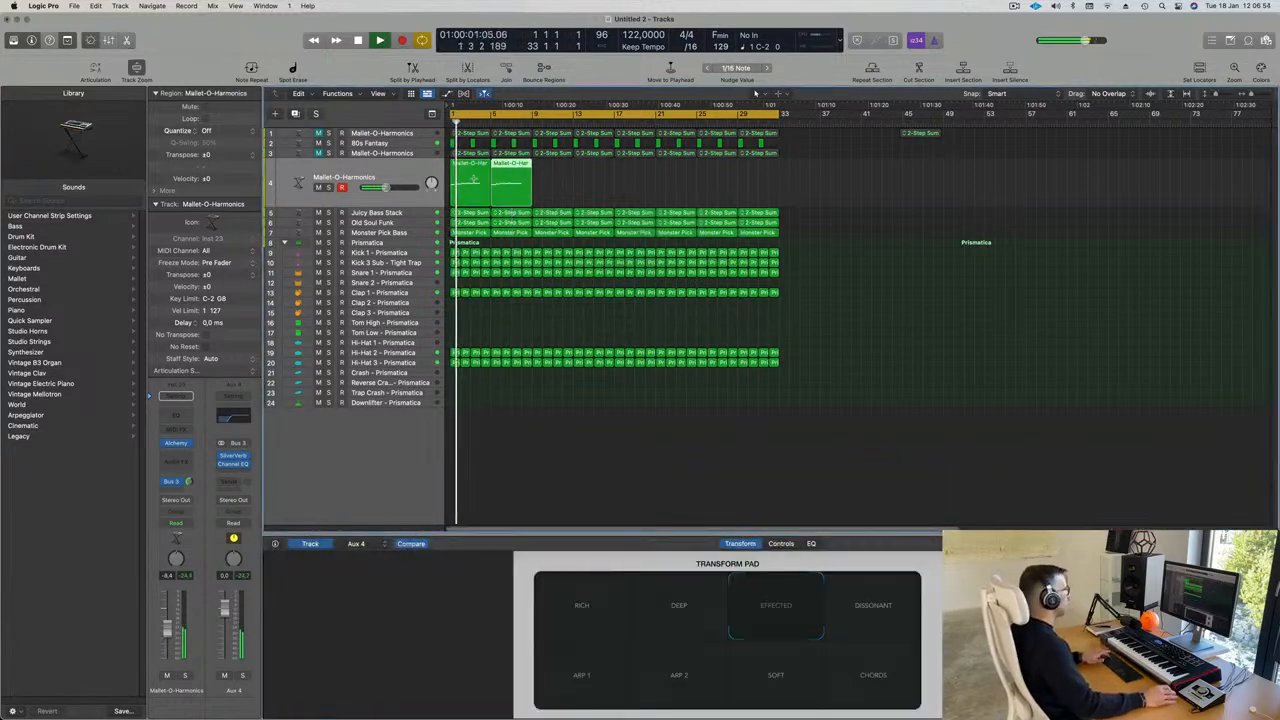
pyautogui.press('super+r')
pyautogui.press('super+r')
pyautogui.press('super+r')
pyautogui.press('super+r')
pyautogui.press('super+r')
pyautogui.press('super+r')
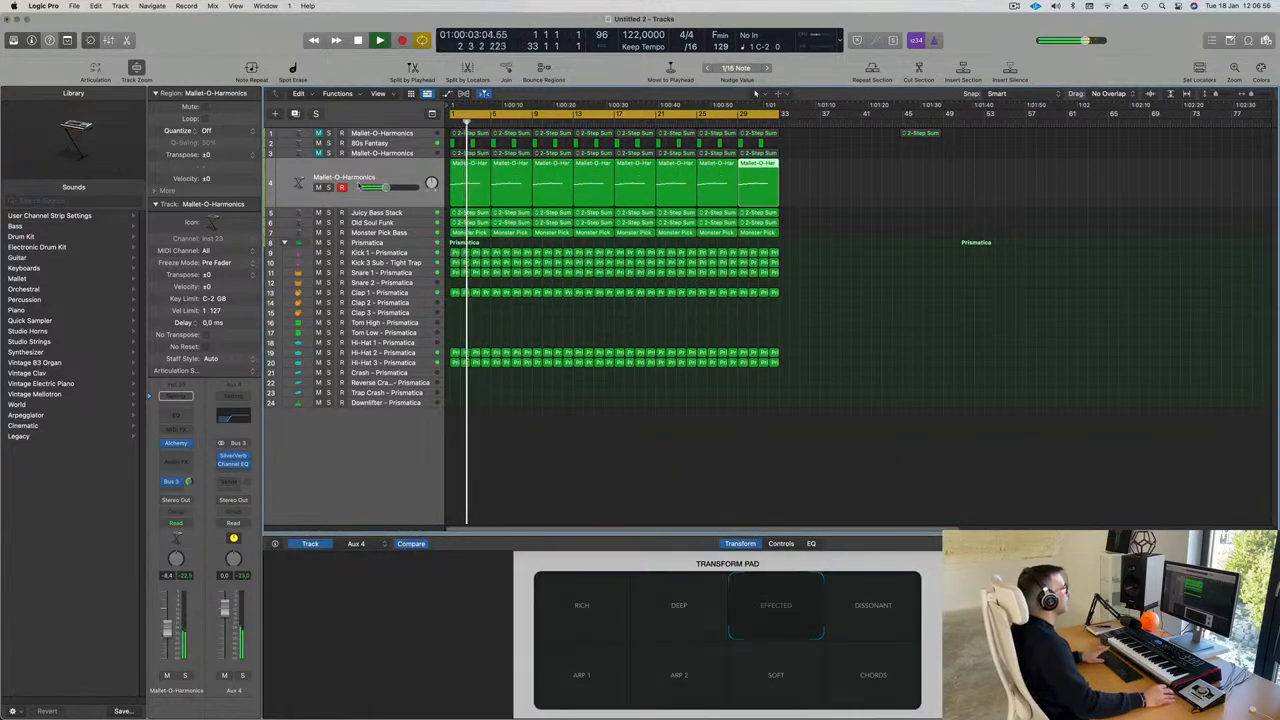
# Lower the melody track to about -9.8 dB and insert a Channel EQ with a 12 dB/Oct low cut at 530 Hz
pyautogui.click(348, 171)
pyautogui.press('space')
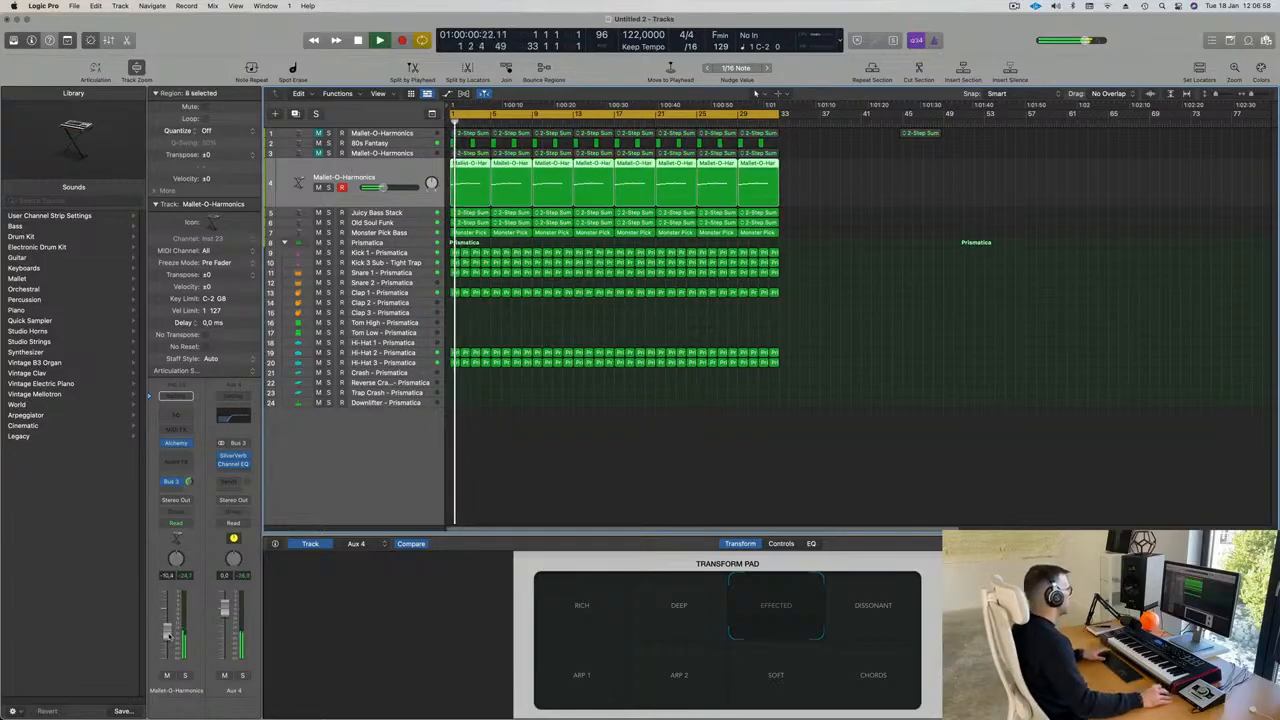
pyautogui.click(178, 416)
pyautogui.press('space')
pyautogui.moveTo(454, 252)
pyautogui.mouseDown()
pyautogui.moveTo(642, 335)
pyautogui.moveTo(810, 345)
pyautogui.mouseUp()
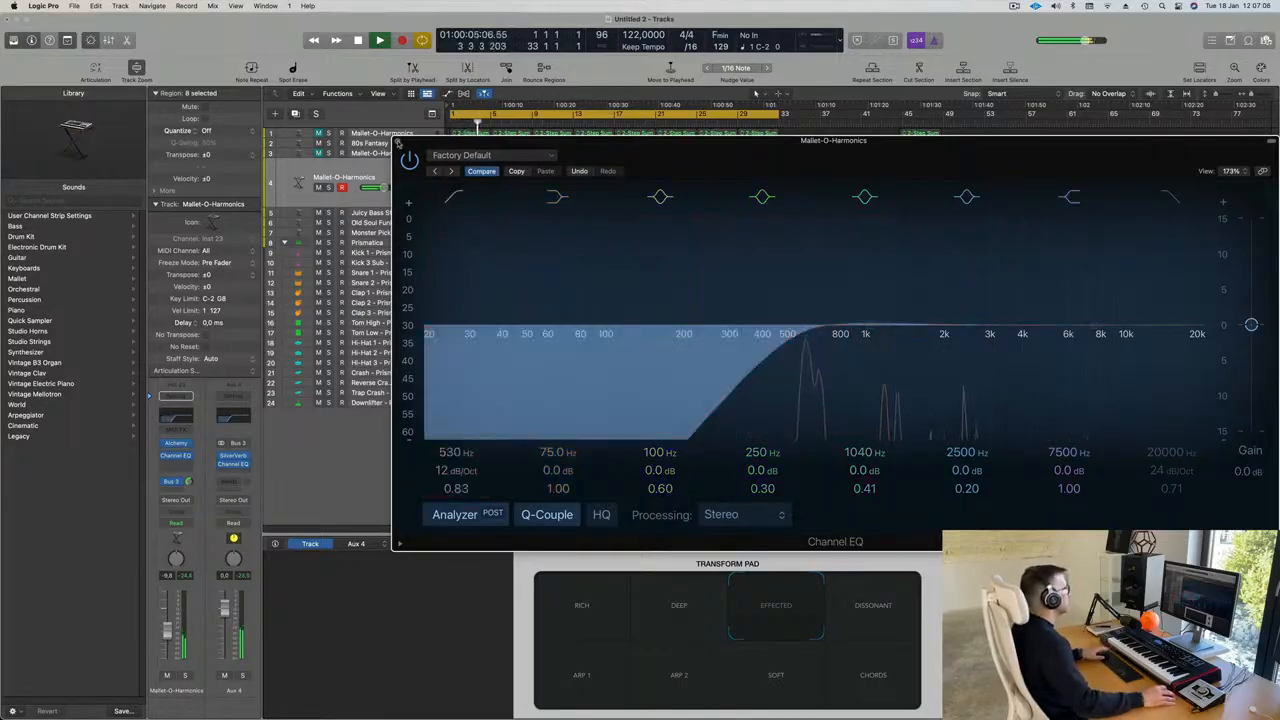
pyautogui.click(398, 143)
# Delete the stray low note just before bar 5 in the first melody region and stop playback
pyautogui.press('super+Left')
pyautogui.press('Return')
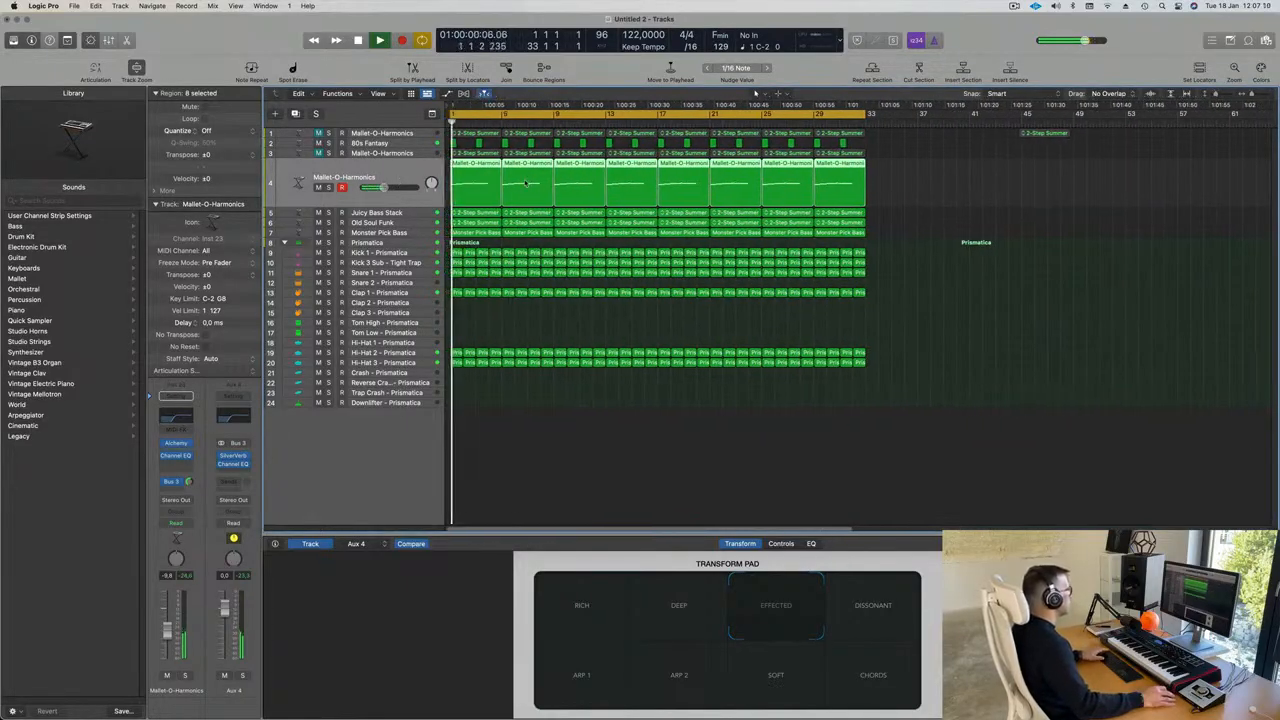
pyautogui.press('super+Right')
pyautogui.press('super+Right')
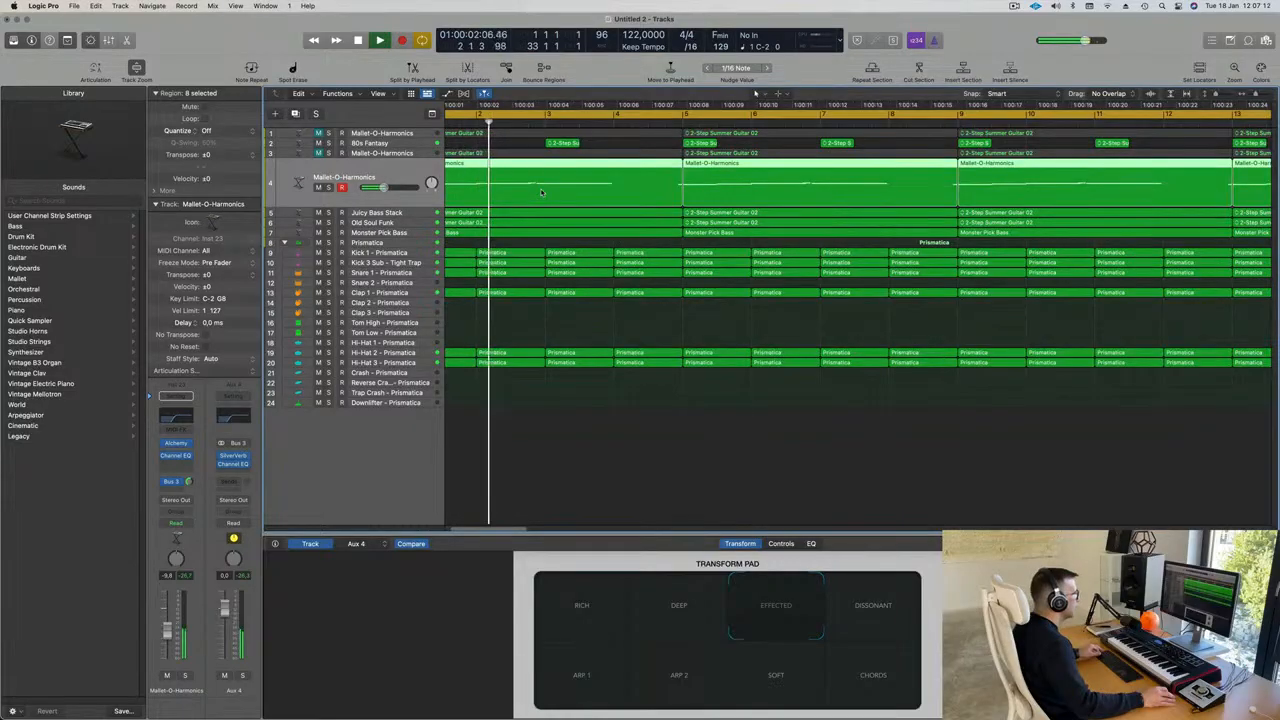
pyautogui.press('super+Left')
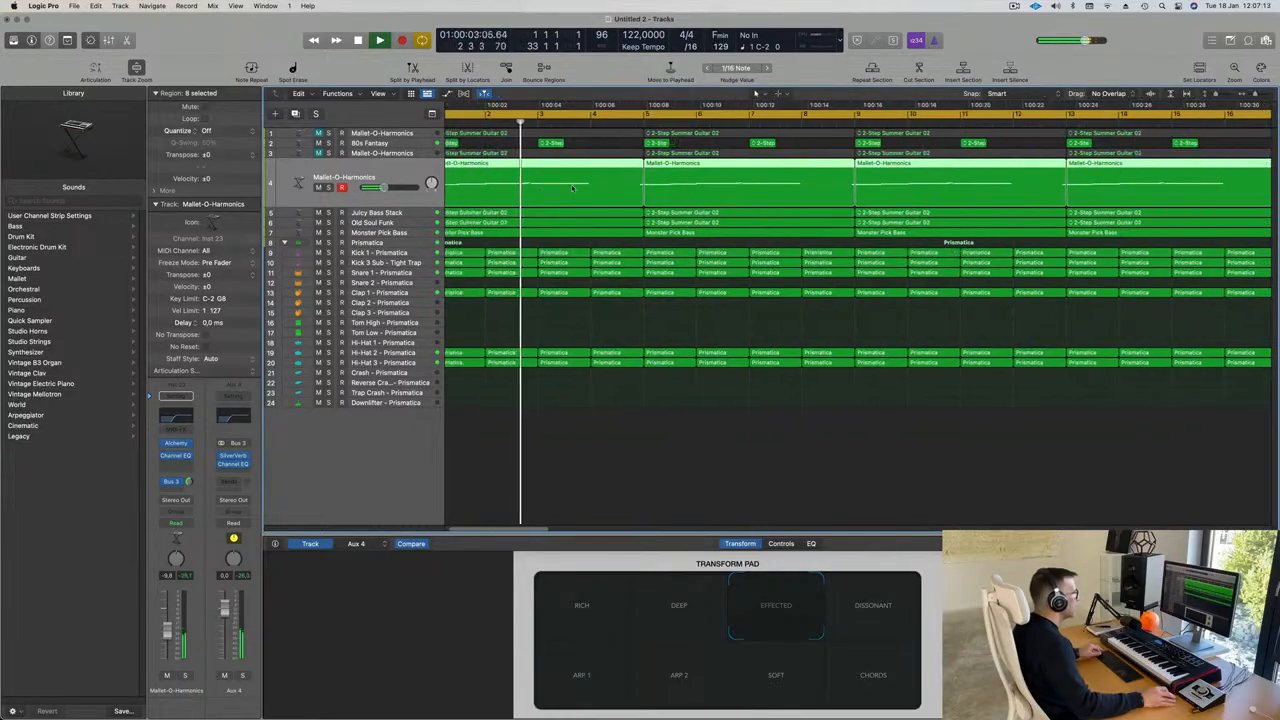
pyautogui.click(654, 410)
pyautogui.click(627, 167)
pyautogui.press('super+Left')
pyautogui.press('super+Left')
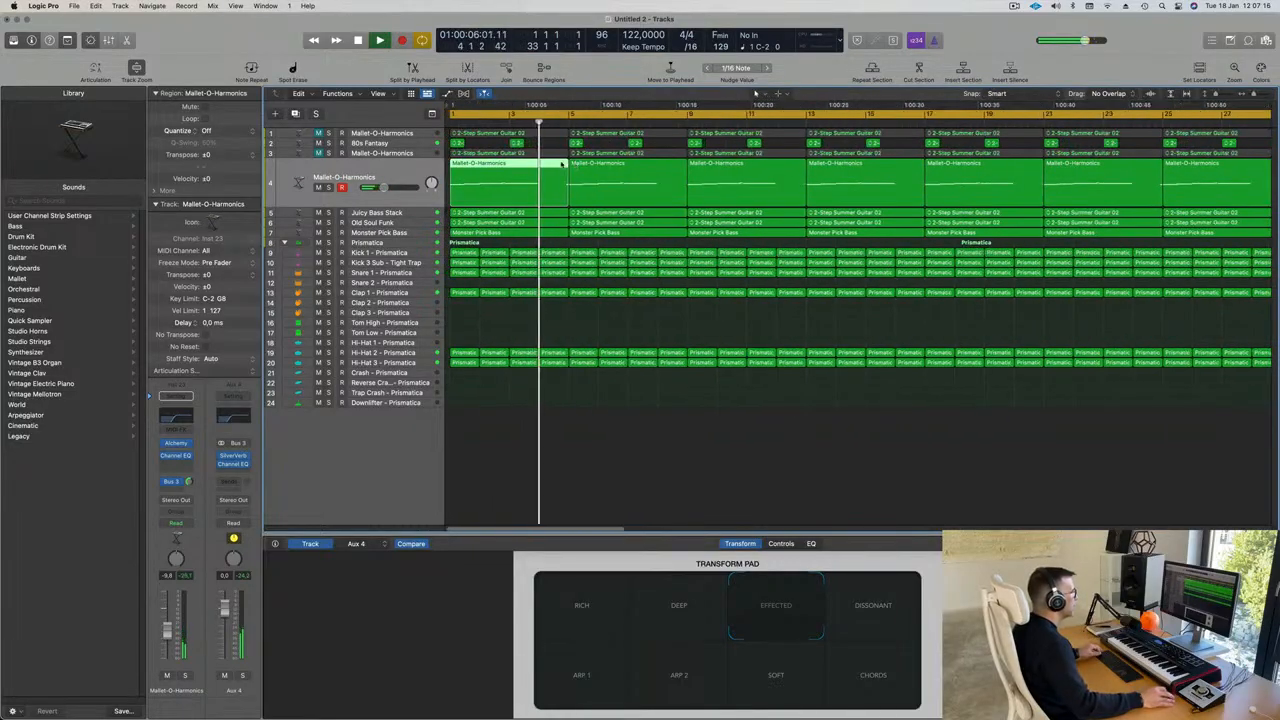
pyautogui.doubleClick(553, 164)
pyautogui.moveTo(882, 567); pyautogui.dragTo(917, 594)
pyautogui.press('BackSpace')
pyautogui.press('space')
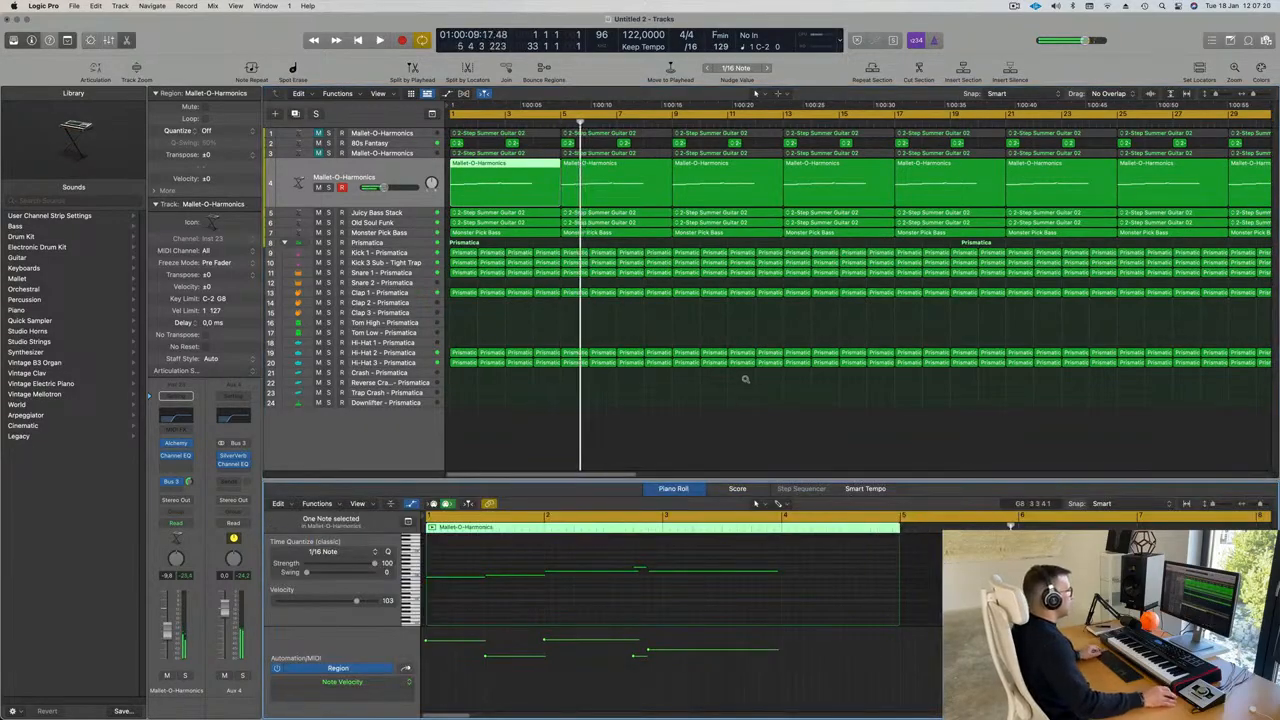
# Delete the seven melody region copies after the first one and play the arrangement from the start
pyautogui.scroll(-8, 745, 387)
pyautogui.moveTo(713, 187); pyautogui.dragTo(477, 193)
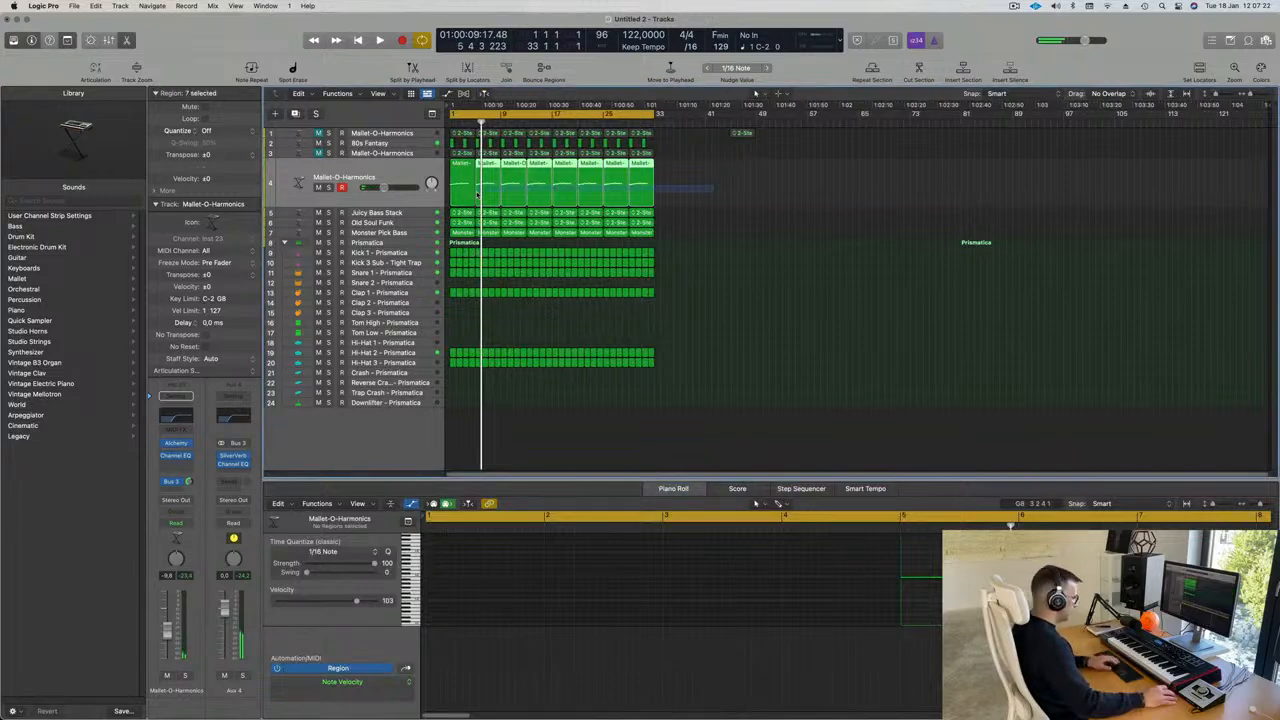
pyautogui.press('BackSpace')
pyautogui.press('Return')
pyautogui.press('space')
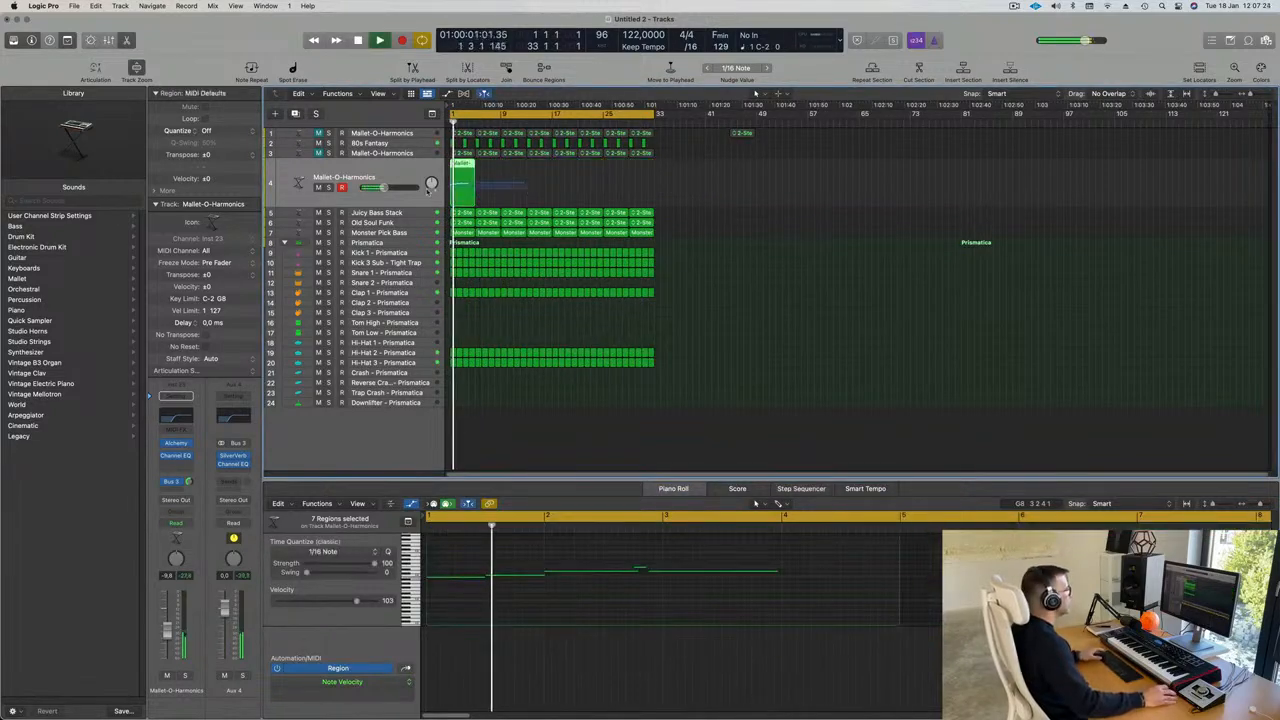
# Repeat the cleaned four-bar melody region seven times to fill the track through bar 32
pyautogui.press('super+r')
pyautogui.press('super+r')
pyautogui.press('super+r')
pyautogui.press('super+r')
pyautogui.press('super+r')
pyautogui.press('super+r')
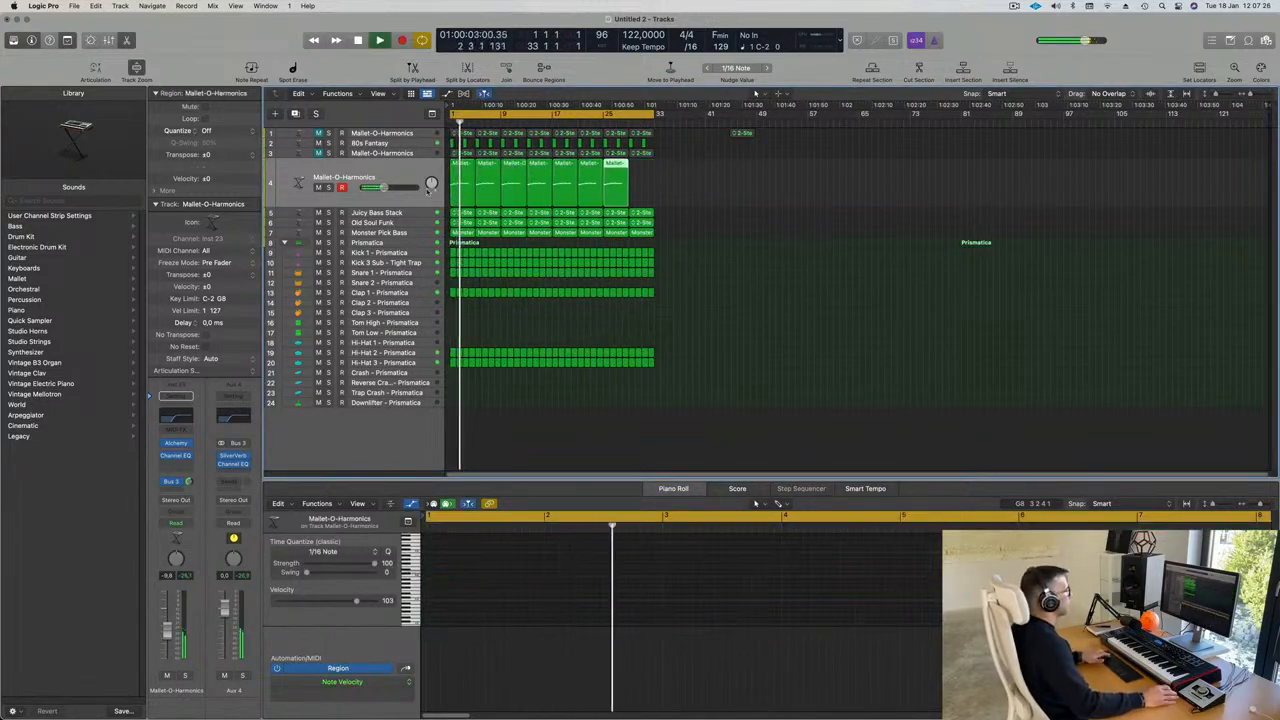
pyautogui.press('super+r')
pyautogui.scroll(2, 645, 275)
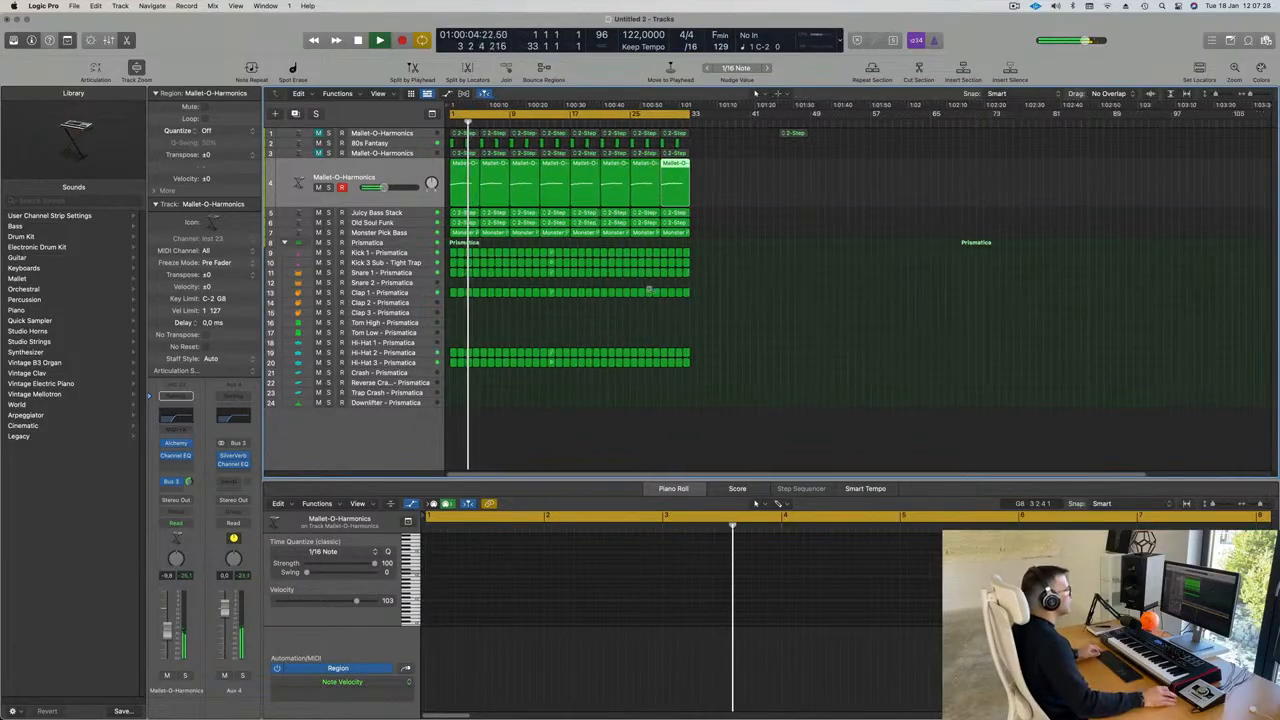
pyautogui.scroll(4, 650, 288)
pyautogui.click(597, 334)
pyautogui.scroll(-2, 577, 334)
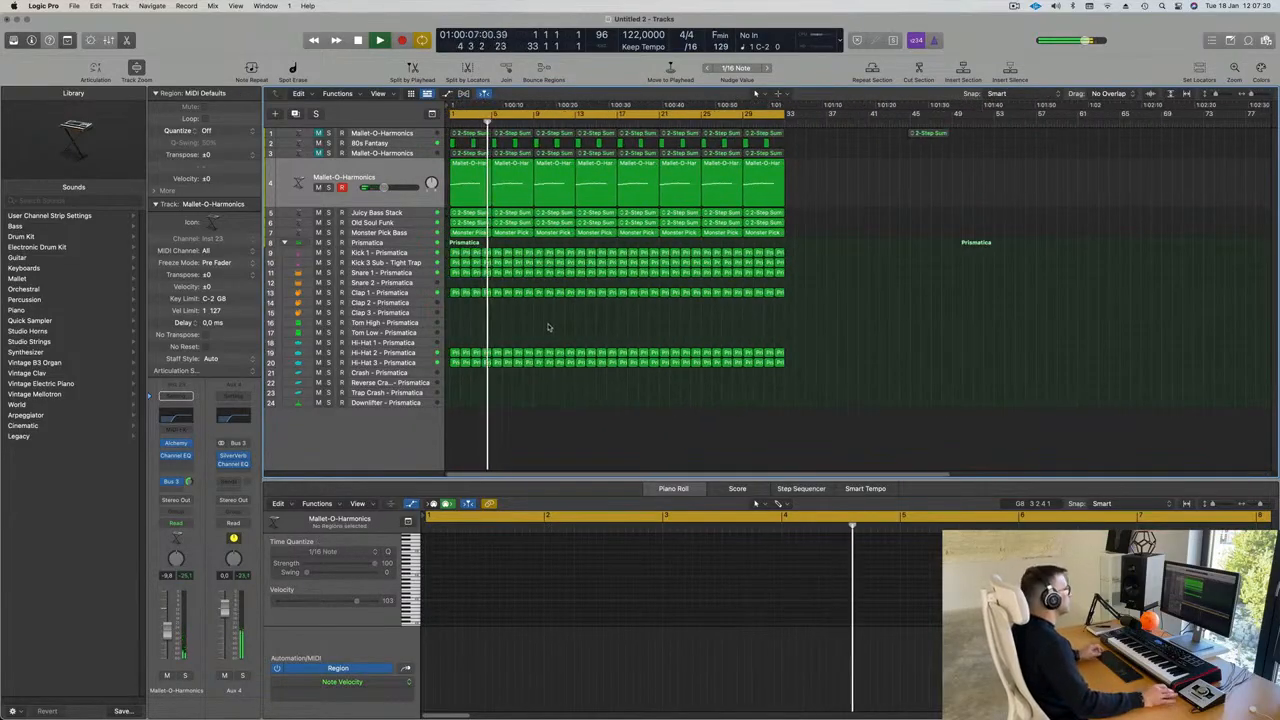
# Duplicate the melody track as a new empty Mallet-O-Harmonics track below it, with playback restarted from bar 1
pyautogui.click(400, 169)
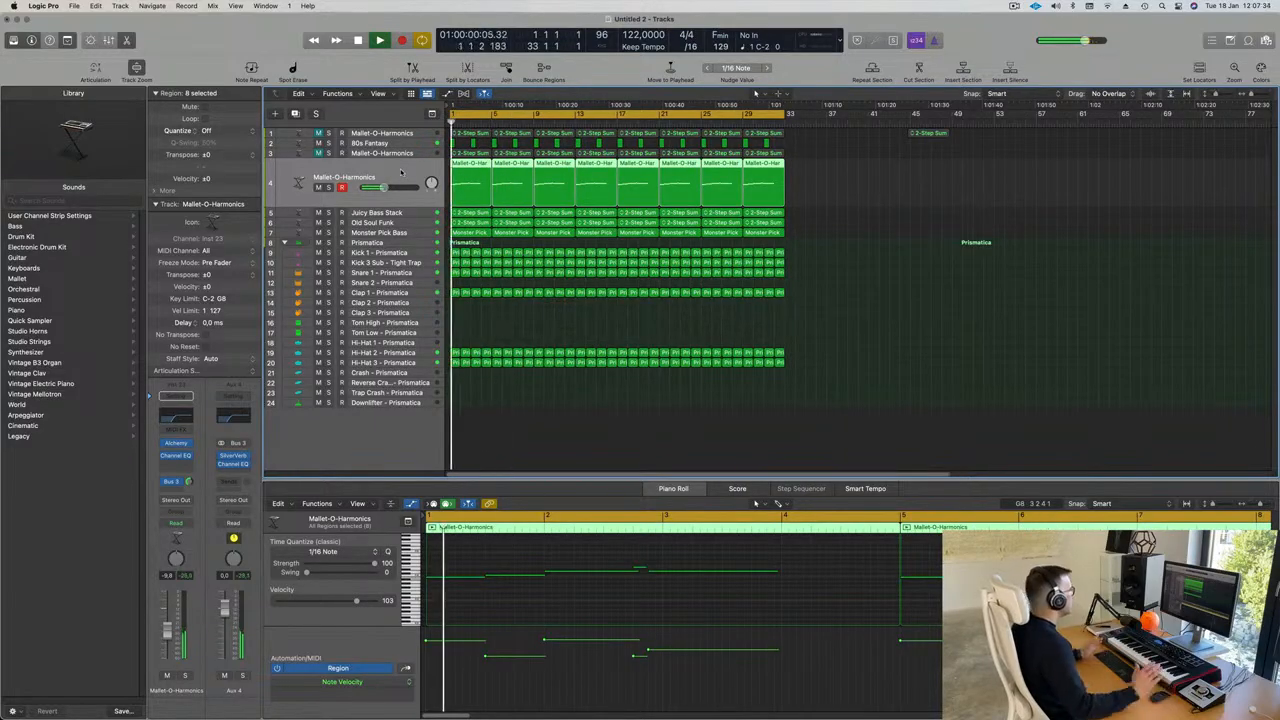
pyautogui.press('Return')
pyautogui.click(295, 114)
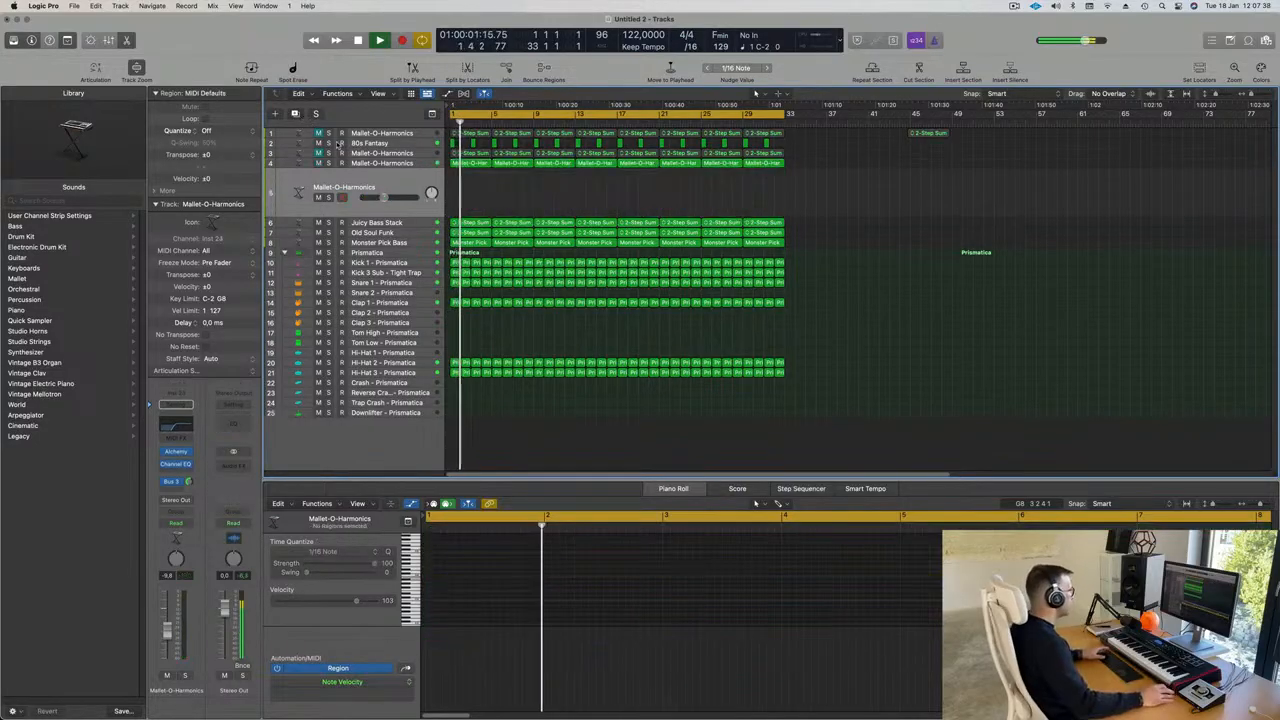
# Open Alchemy on the new track, filter the presets to Pads with the Fast Attack subcategory, and load Glitter Club
pyautogui.click(177, 452)
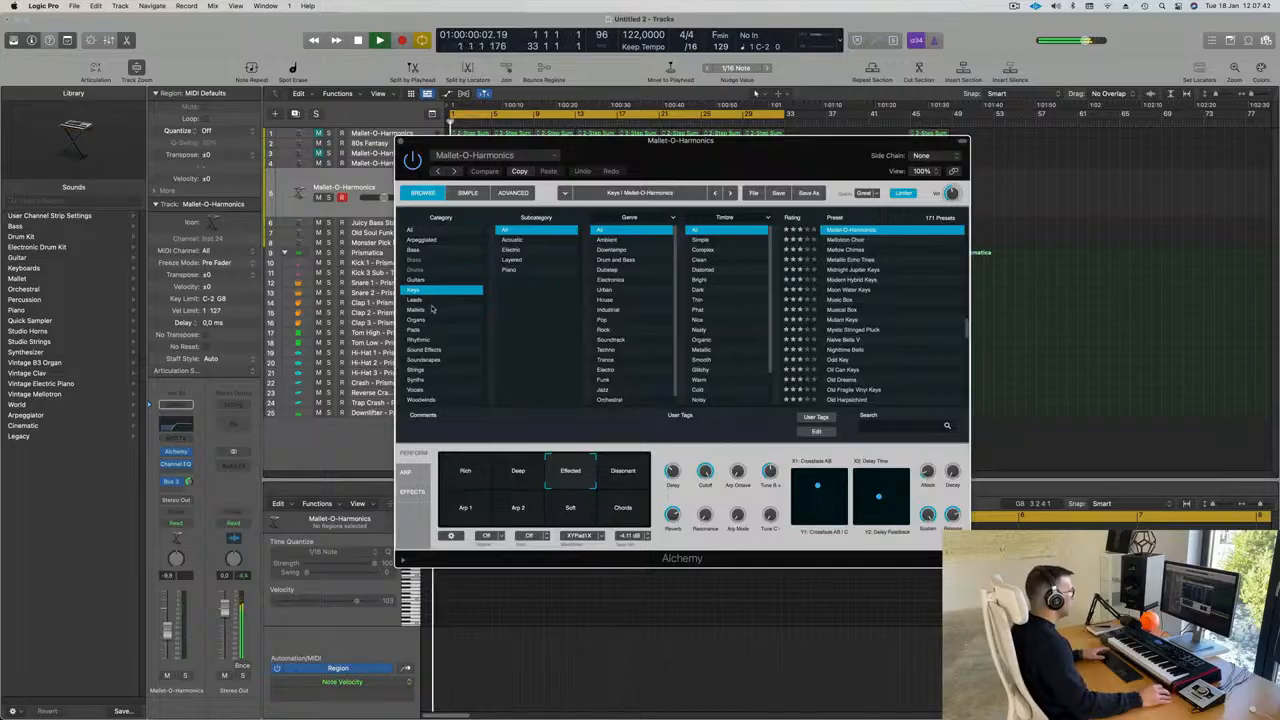
pyautogui.click(413, 331)
pyautogui.moveTo(505, 141); pyautogui.dragTo(660, 109)
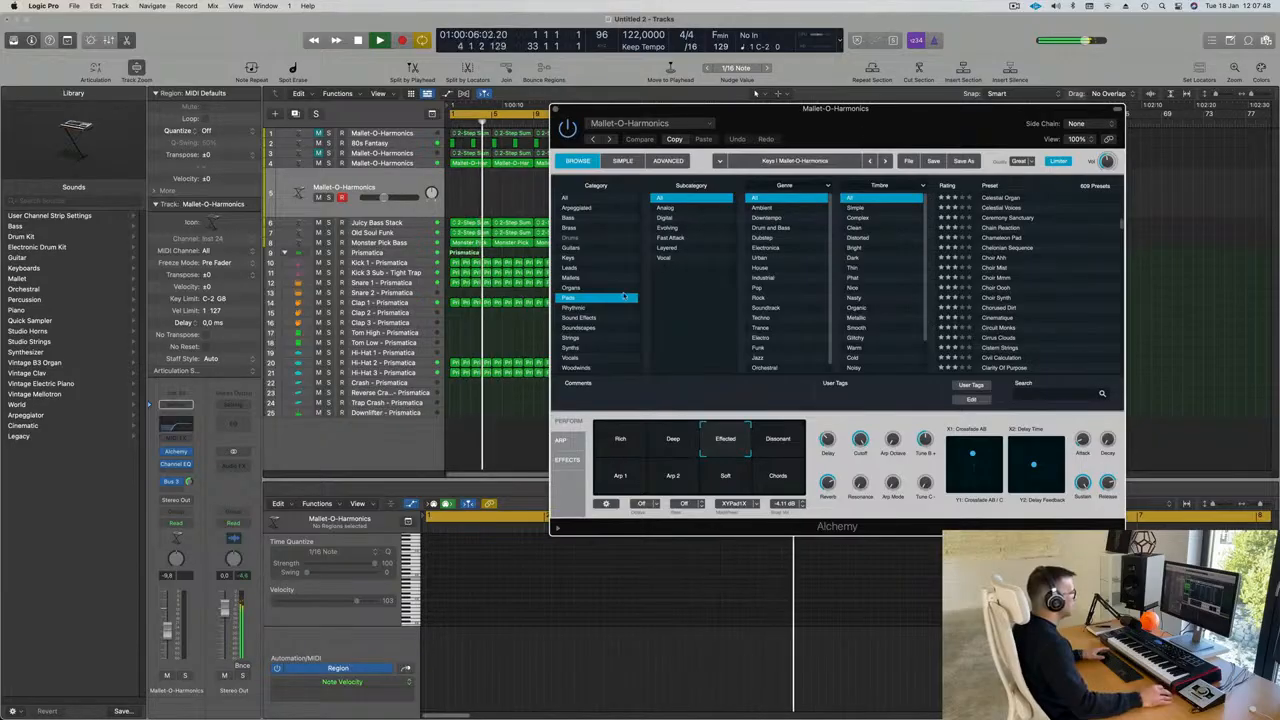
pyautogui.click(669, 238)
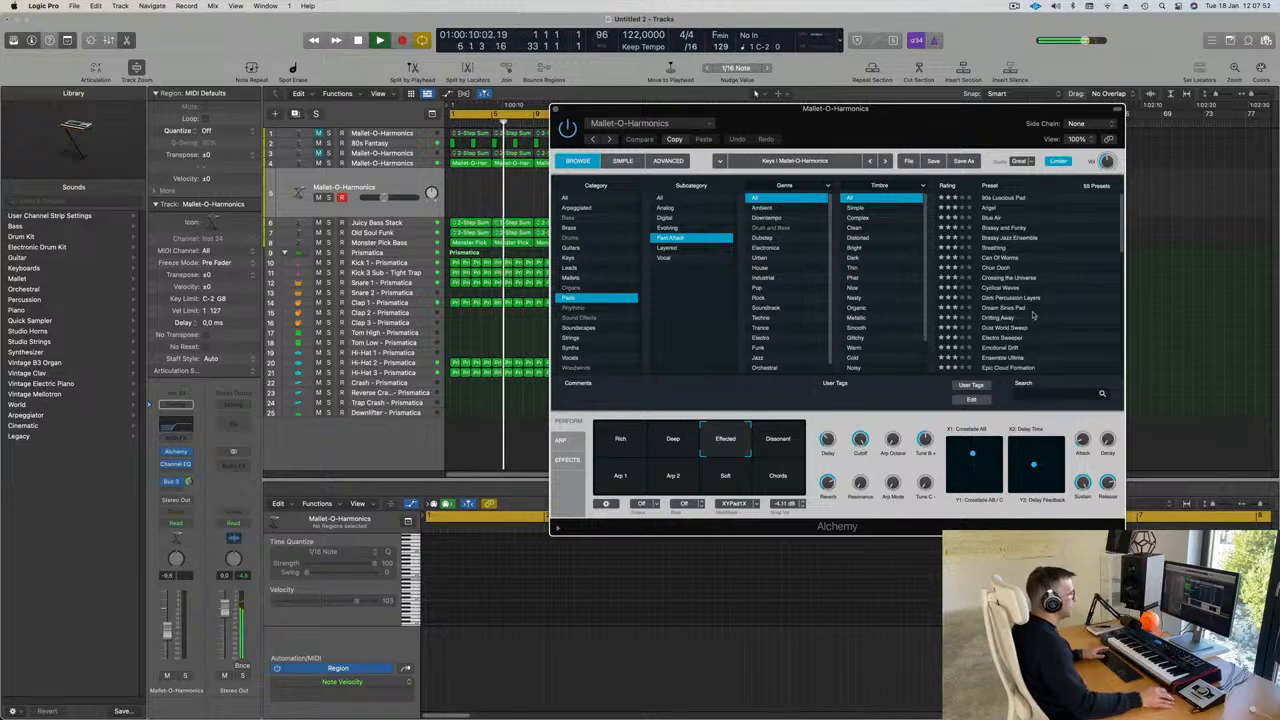
pyautogui.scroll(-4, 993, 300)
pyautogui.click(993, 302)
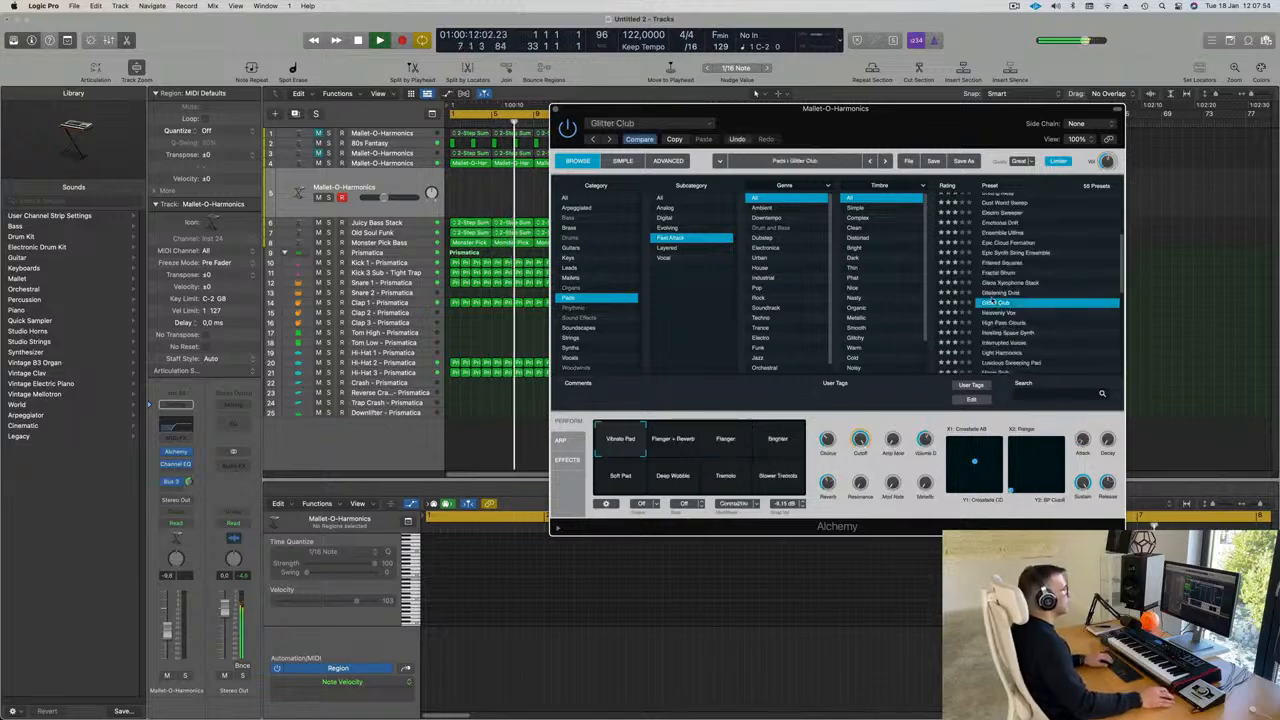
# Reposition the Alchemy window and raise the new track's volume to about -1.1 dB while trying Glitter Club
pyautogui.moveTo(884, 111); pyautogui.dragTo(1090, 97)
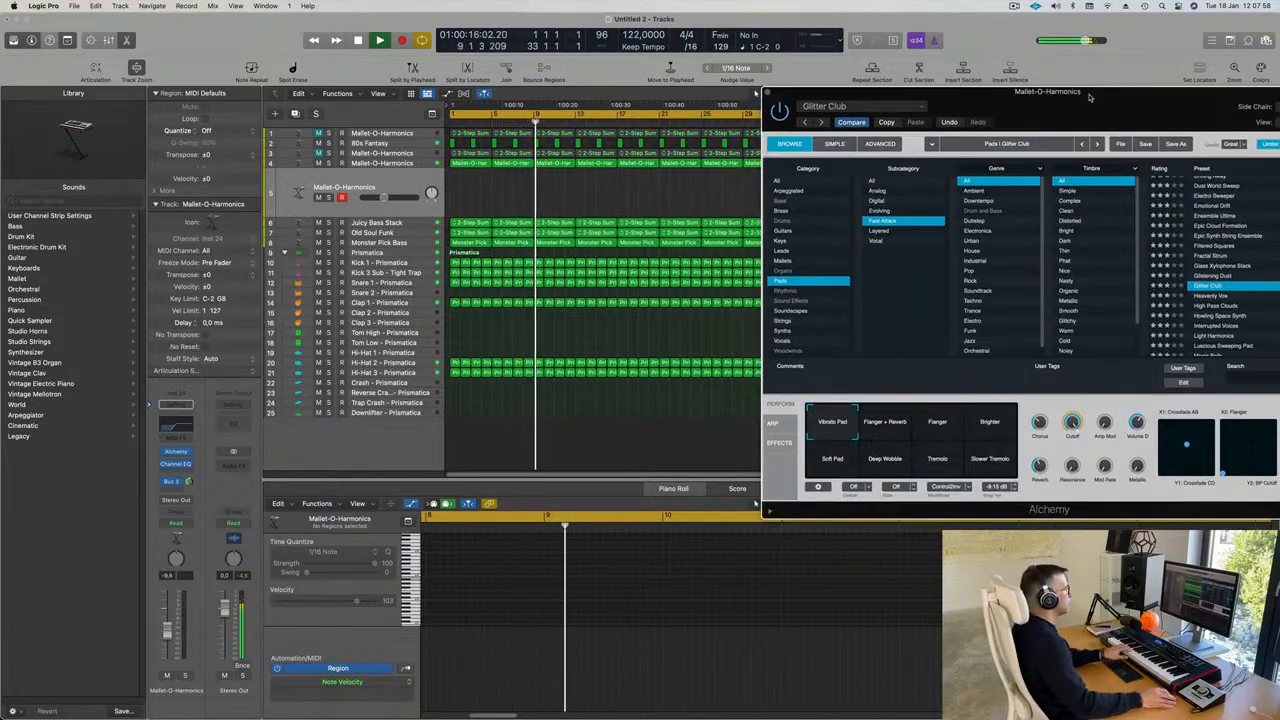
pyautogui.moveTo(1047, 106); pyautogui.dragTo(821, 180)
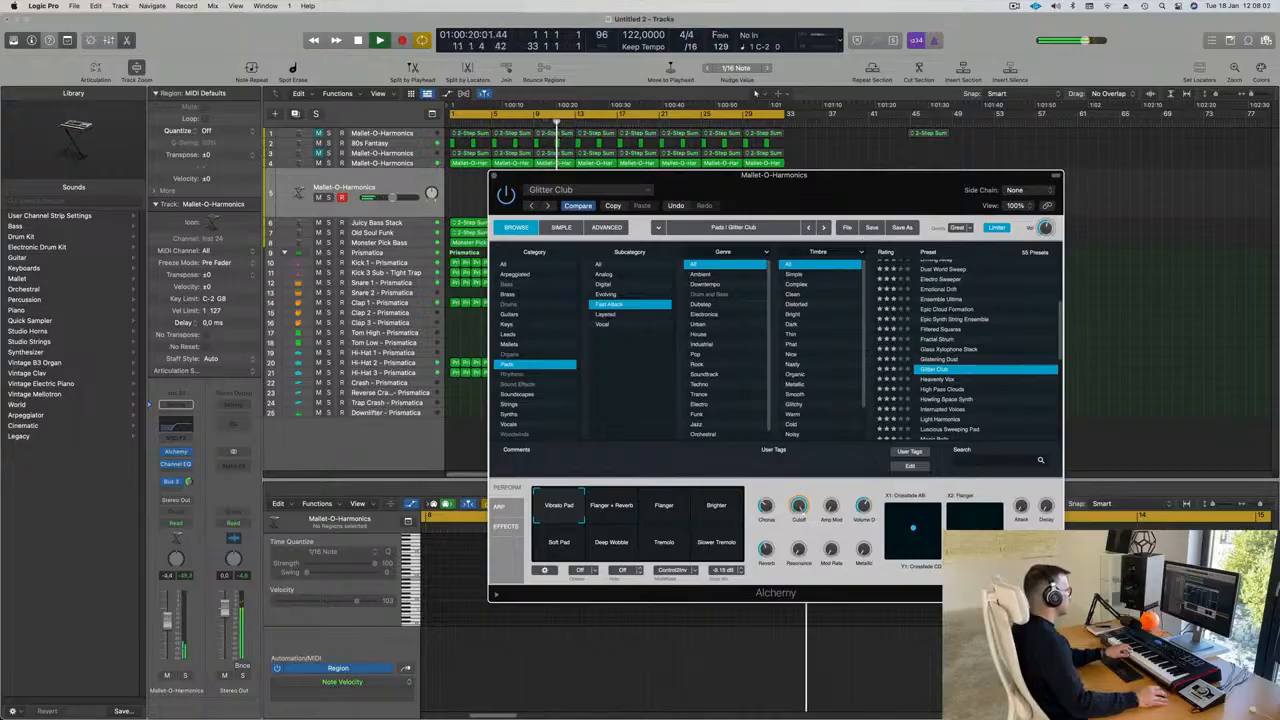
pyautogui.moveTo(170, 598); pyautogui.dragTo(170, 594)
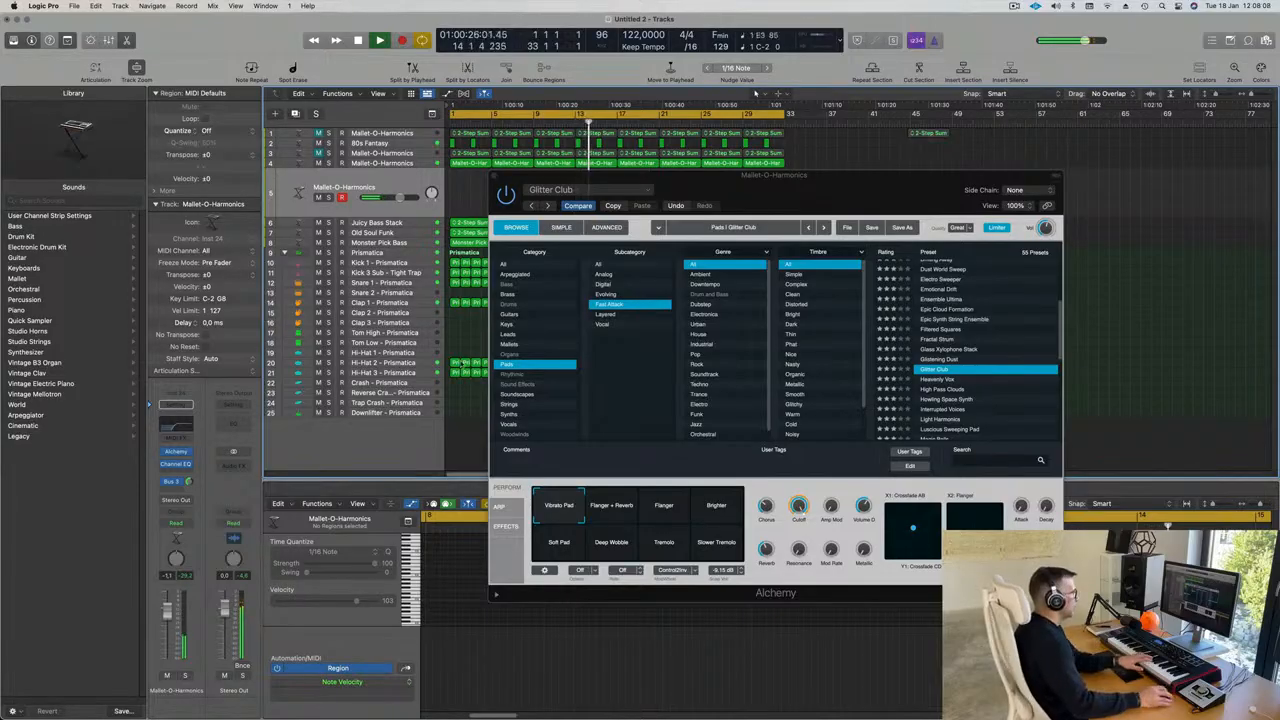
# Audition the Heavenly Vox, High Pass Clouds and Magic Bells presets, and load Perfect Pad 03
pyautogui.click(937, 379)
pyautogui.click(937, 380)
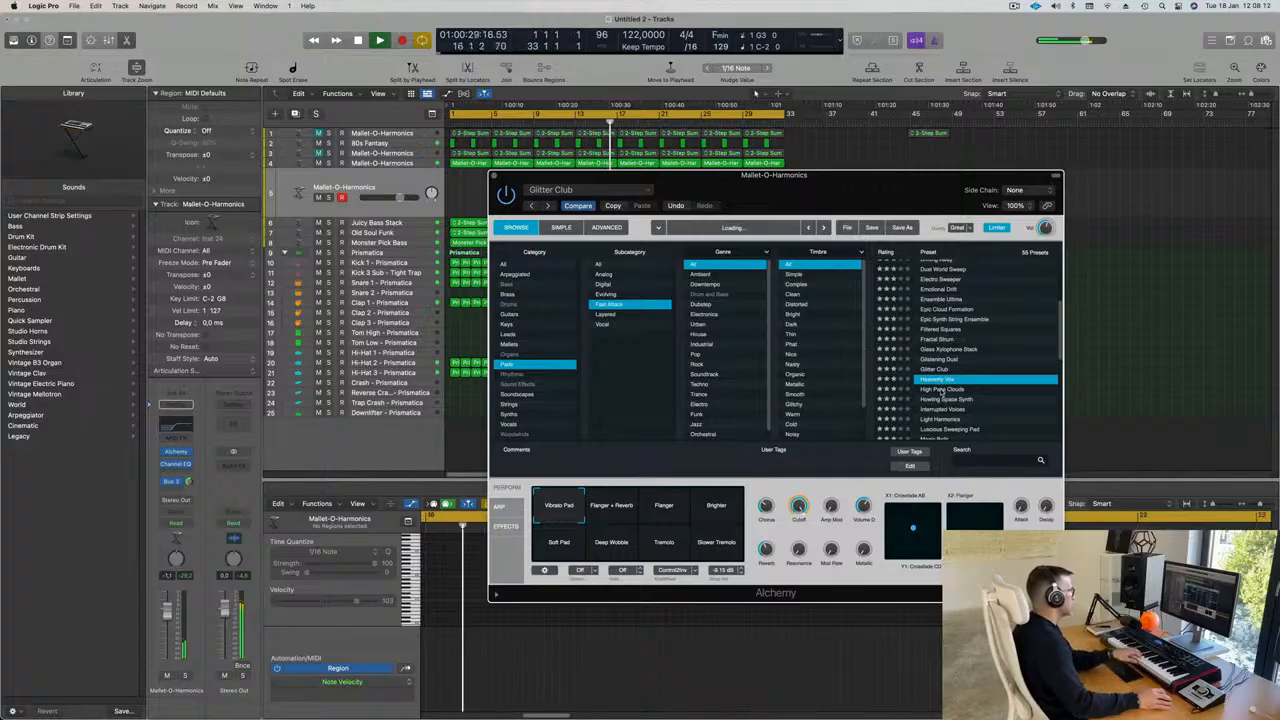
pyautogui.click(942, 391)
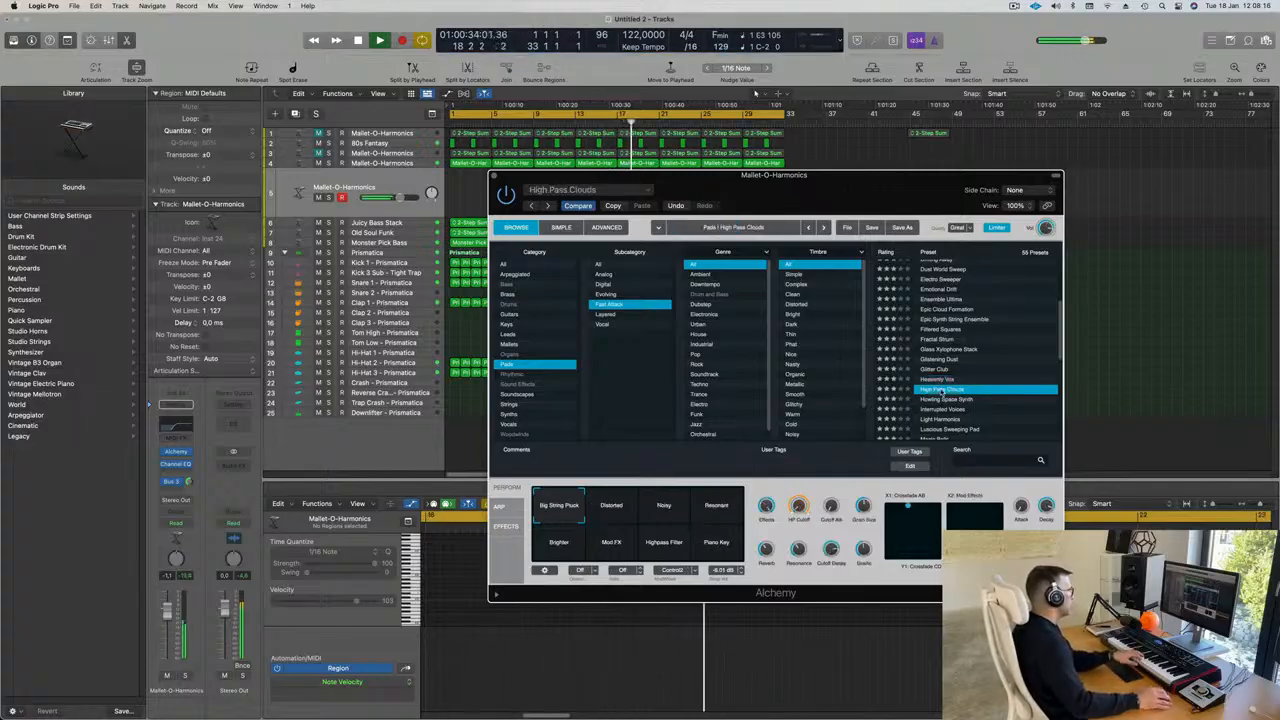
pyautogui.scroll(-3, 973, 379)
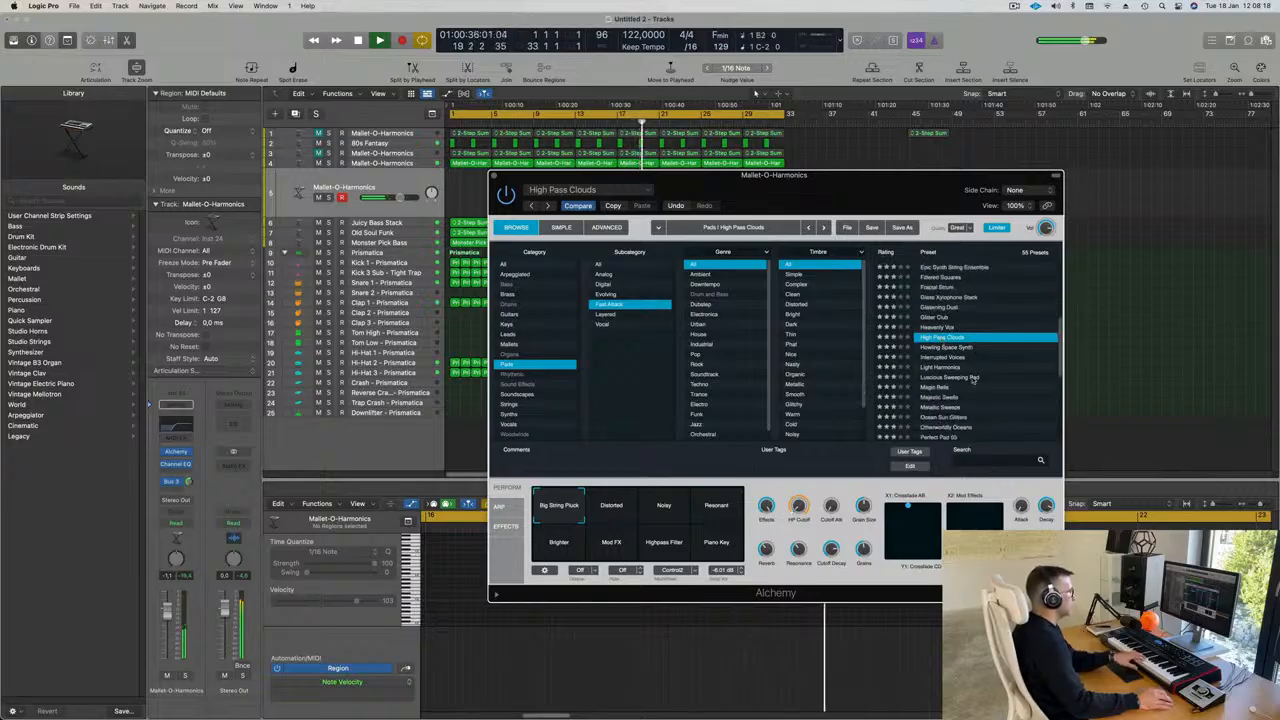
pyautogui.click(940, 388)
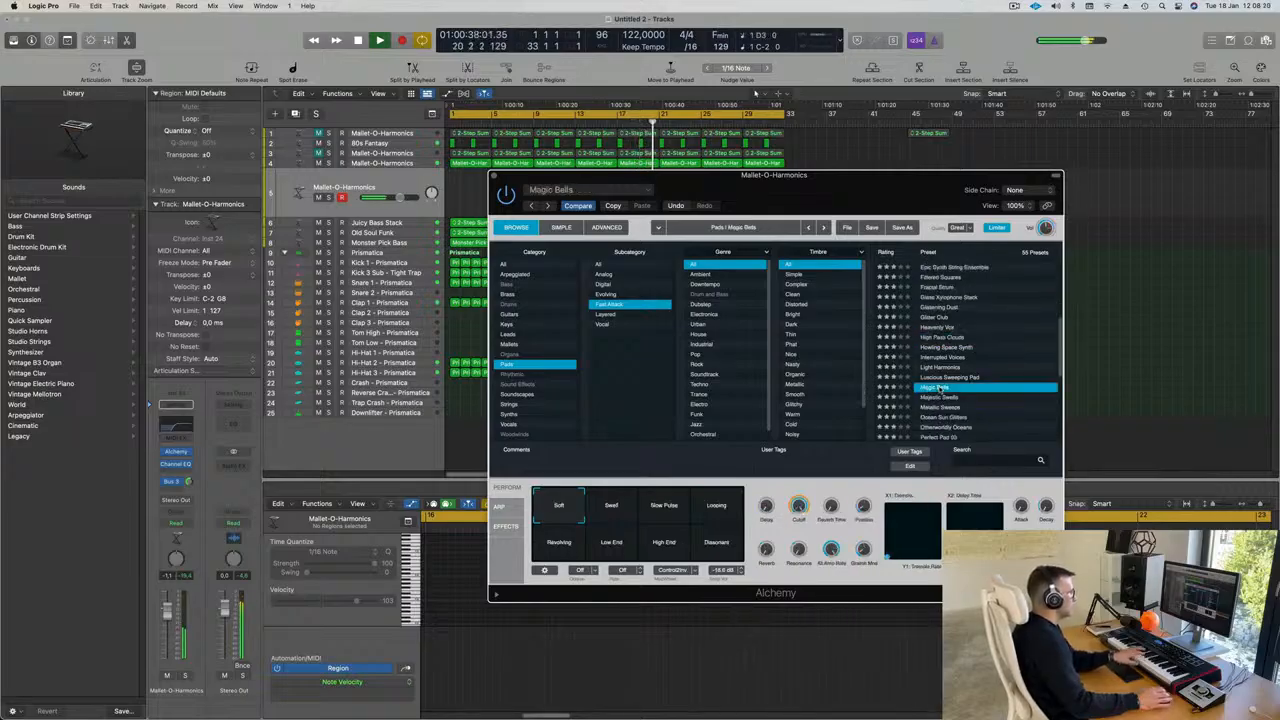
pyautogui.scroll(-4, 950, 383)
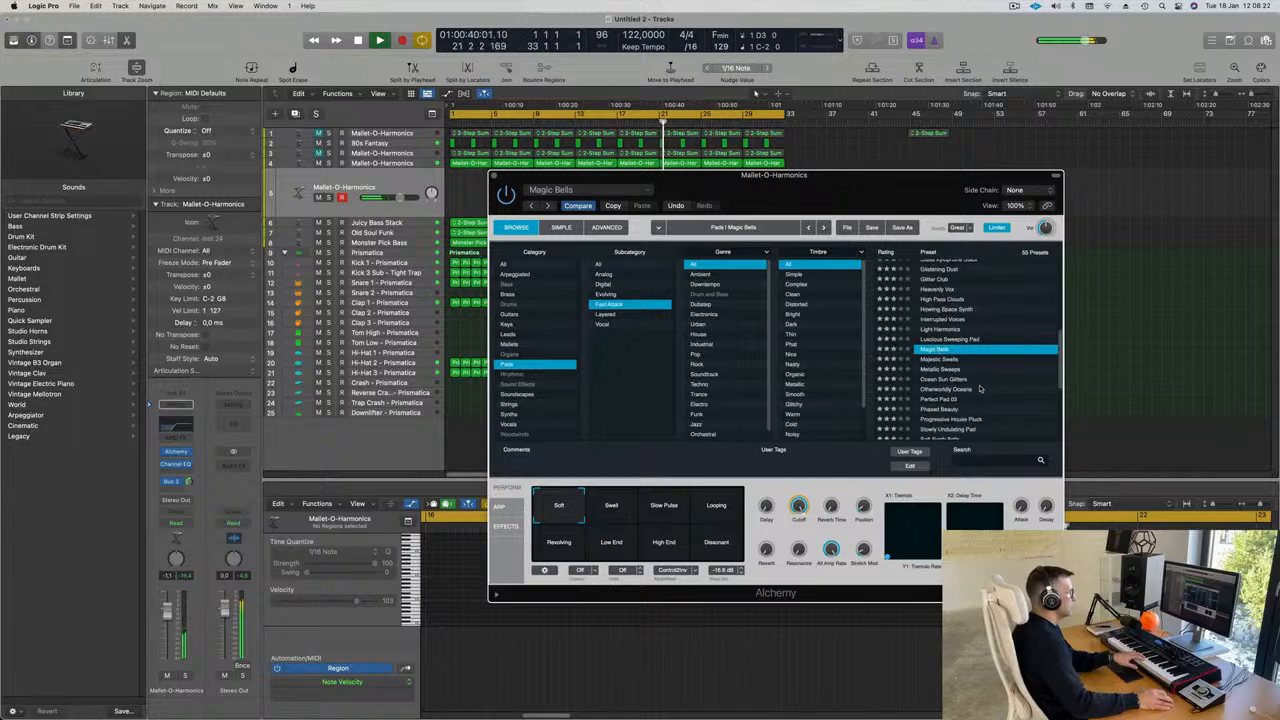
pyautogui.click(941, 372)
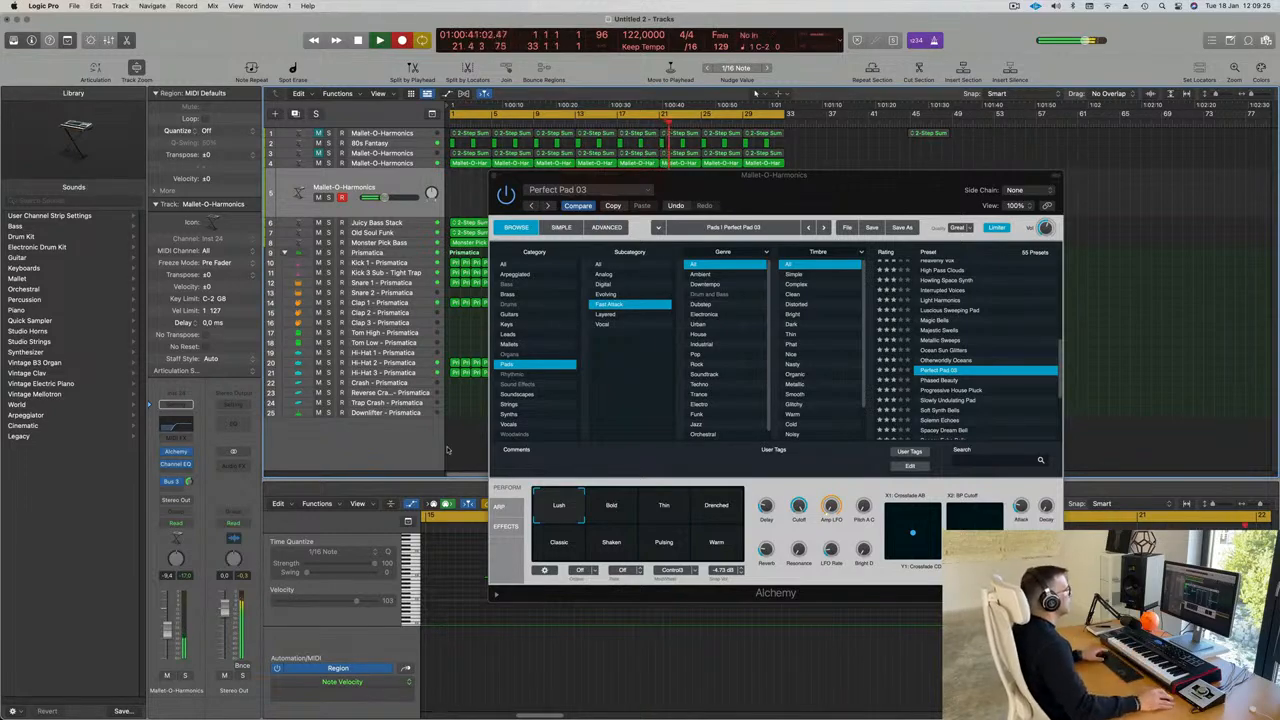
# Move the Alchemy window aside, end the pad recording at about bar 22, and play the arrangement from the start
pyautogui.moveTo(834, 179); pyautogui.dragTo(1279, 195)
pyautogui.press('space')
pyautogui.press('space')
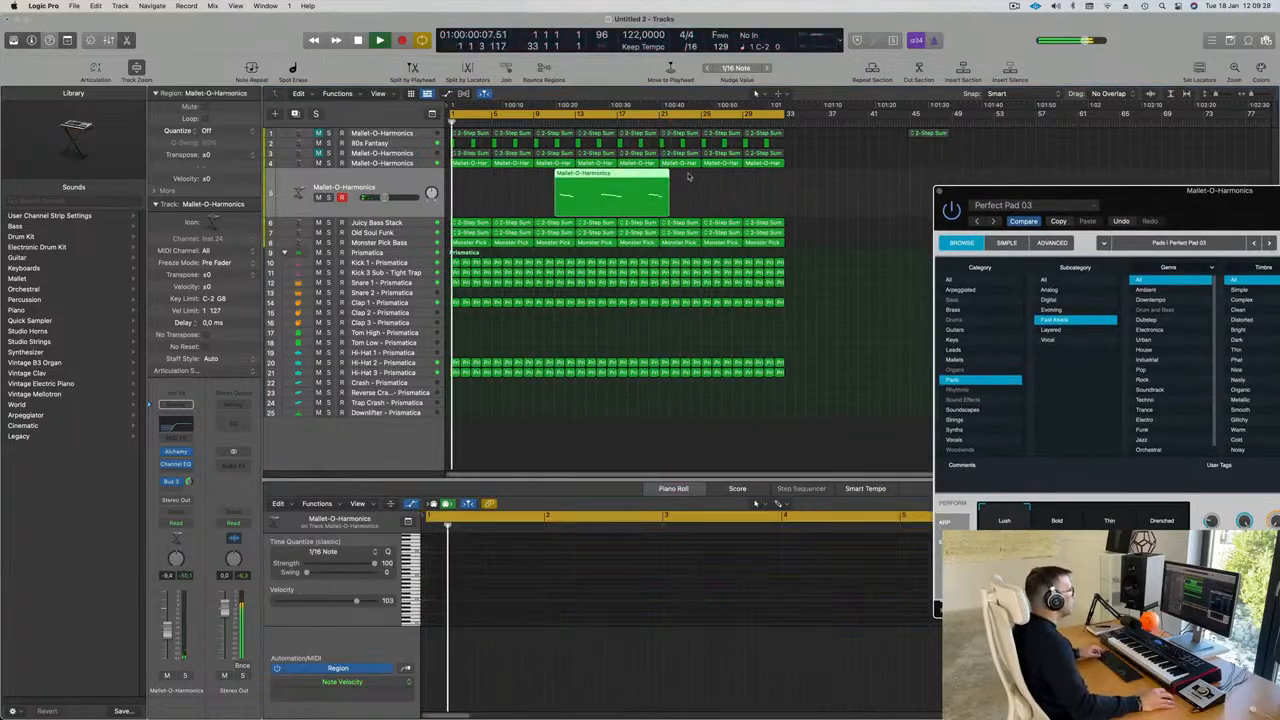
# Cut a phrase about two bars long from the pad recording, placing it just after bar 3 and the remainder at about bar 30
pyautogui.moveTo(638, 176); pyautogui.dragTo(565, 176)
pyautogui.moveTo(564, 176); pyautogui.dragTo(811, 176)
pyautogui.keyDown('super'); pyautogui.doubleClick(576, 176); pyautogui.keyUp('super')
pyautogui.click(534, 176)
pyautogui.press('space')
pyautogui.click(588, 176)
pyautogui.moveTo(588, 176); pyautogui.dragTo(485, 178)
pyautogui.press('space')
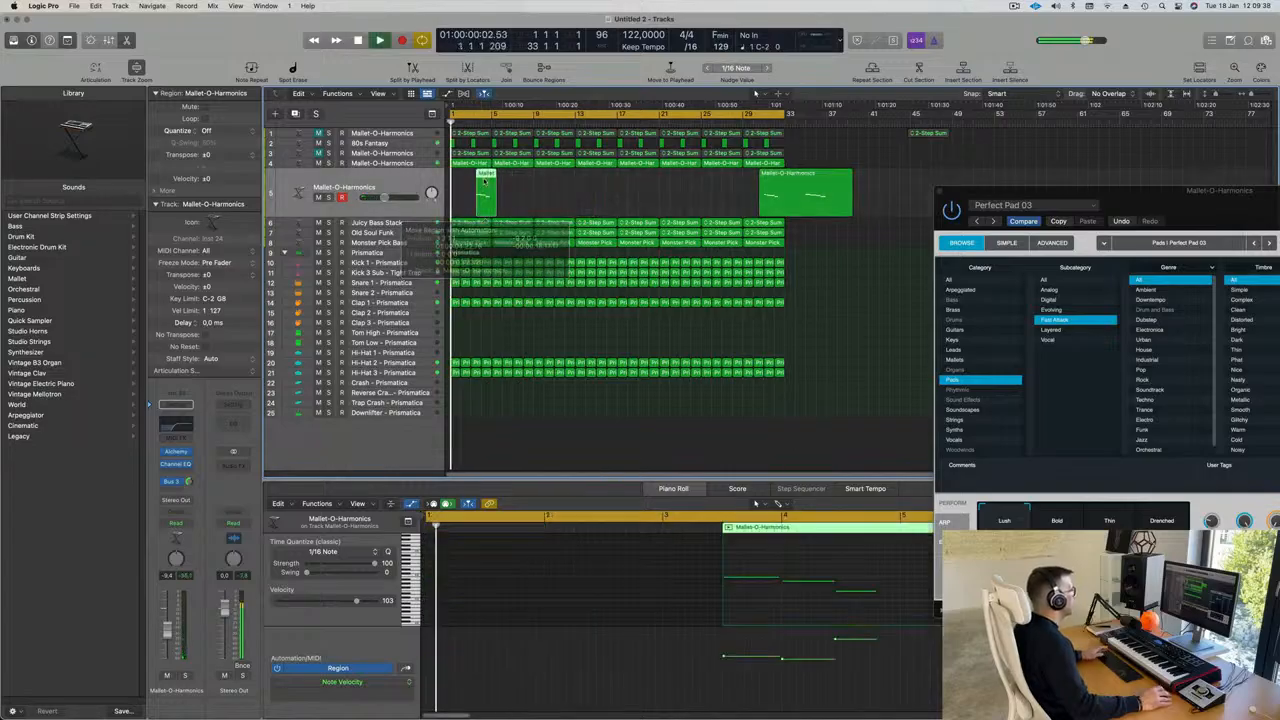
# Quantize all notes of the short pad phrase to 1/16 notes and replay the arrangement from the start
pyautogui.click(811, 607)
pyautogui.press('super+a')
pyautogui.press('q')
pyautogui.scroll(2, 803, 606)
pyautogui.scroll(-1, 798, 604)
pyautogui.scroll(1, 838, 579)
pyautogui.hscroll(1, 837, 574)
pyautogui.hscroll(-1, 840, 573)
pyautogui.click(817, 593)
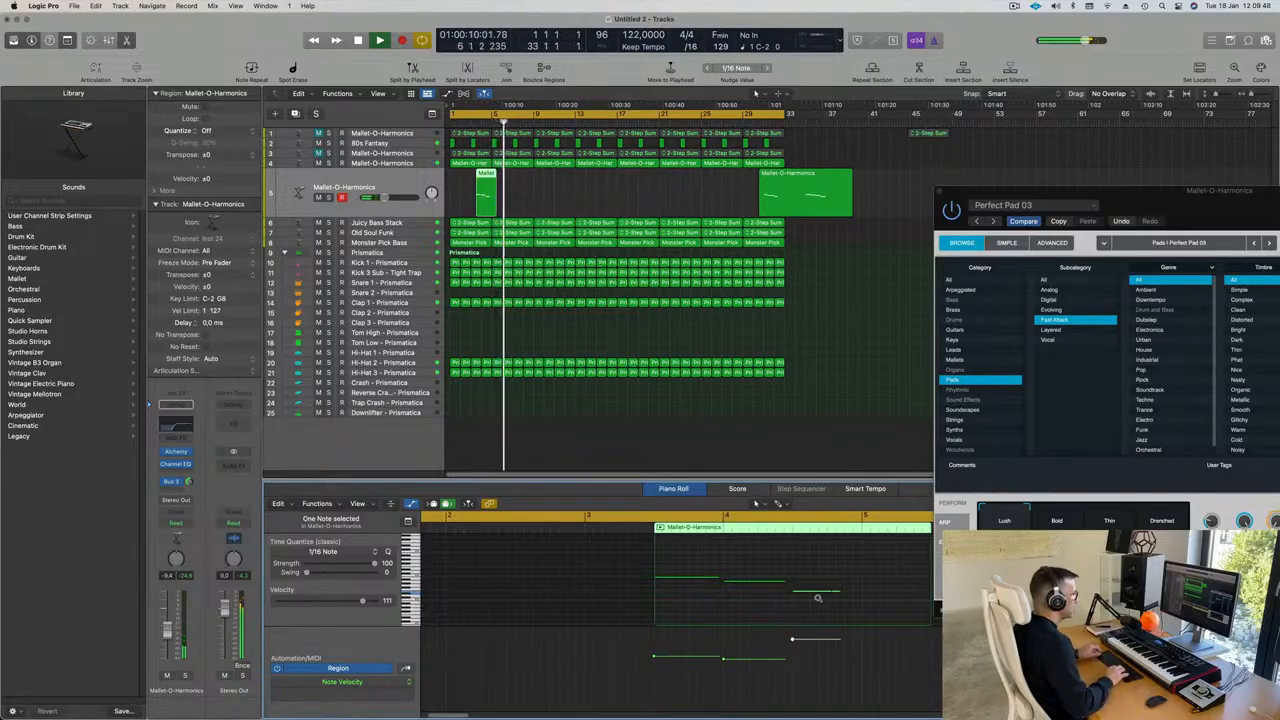
pyautogui.press('Return')
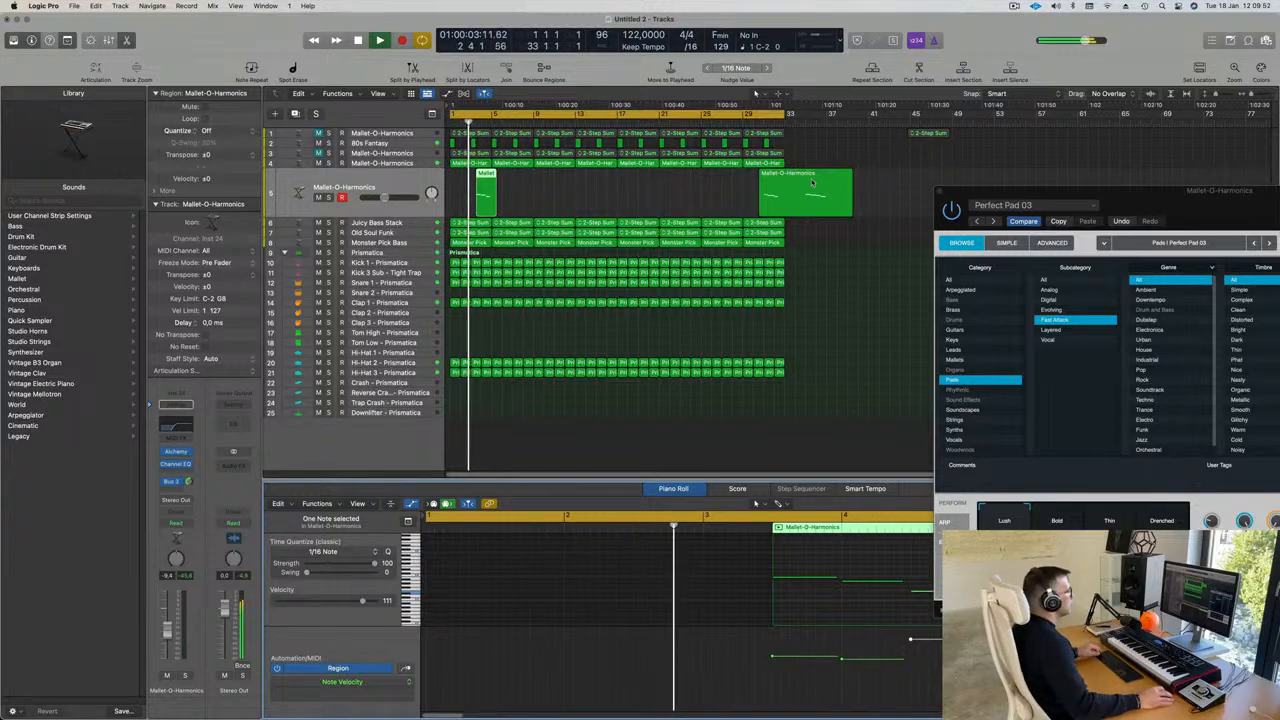
# Move the short pad region on track 5 slightly later so that it starts at bar 4
pyautogui.click(595, 210)
pyautogui.scroll(5, 612, 207)
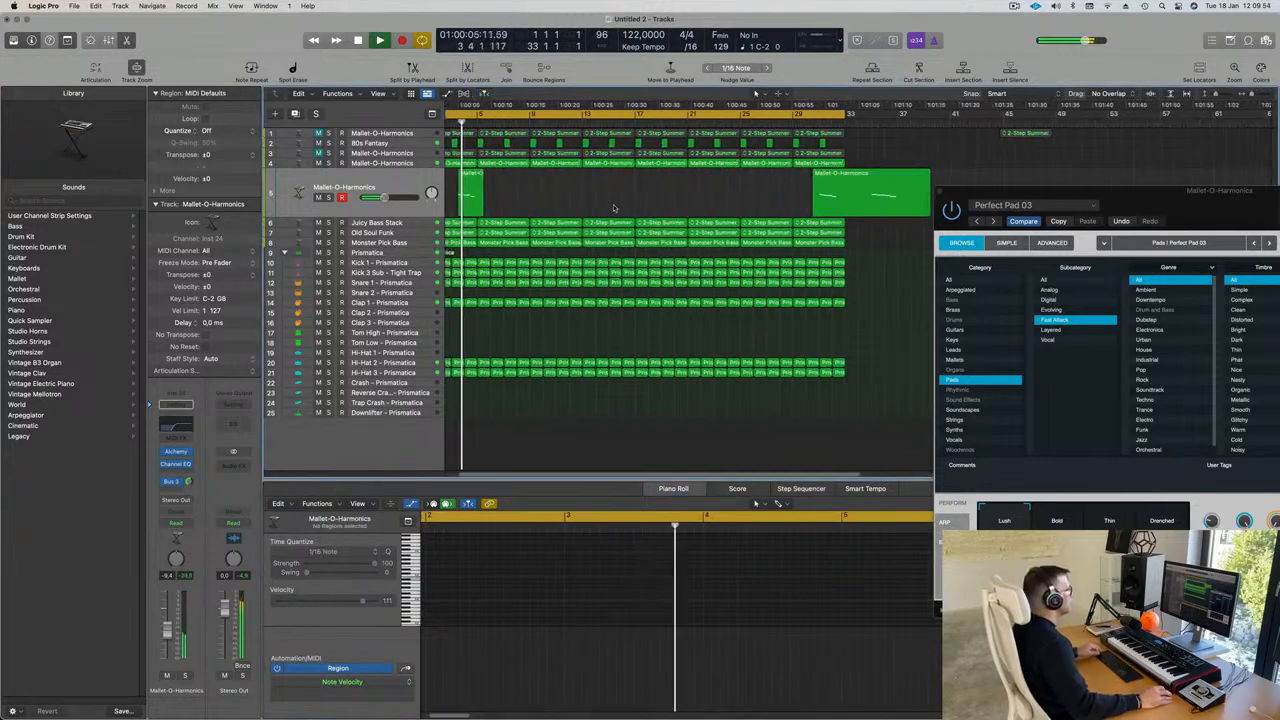
pyautogui.scroll(4, 617, 207)
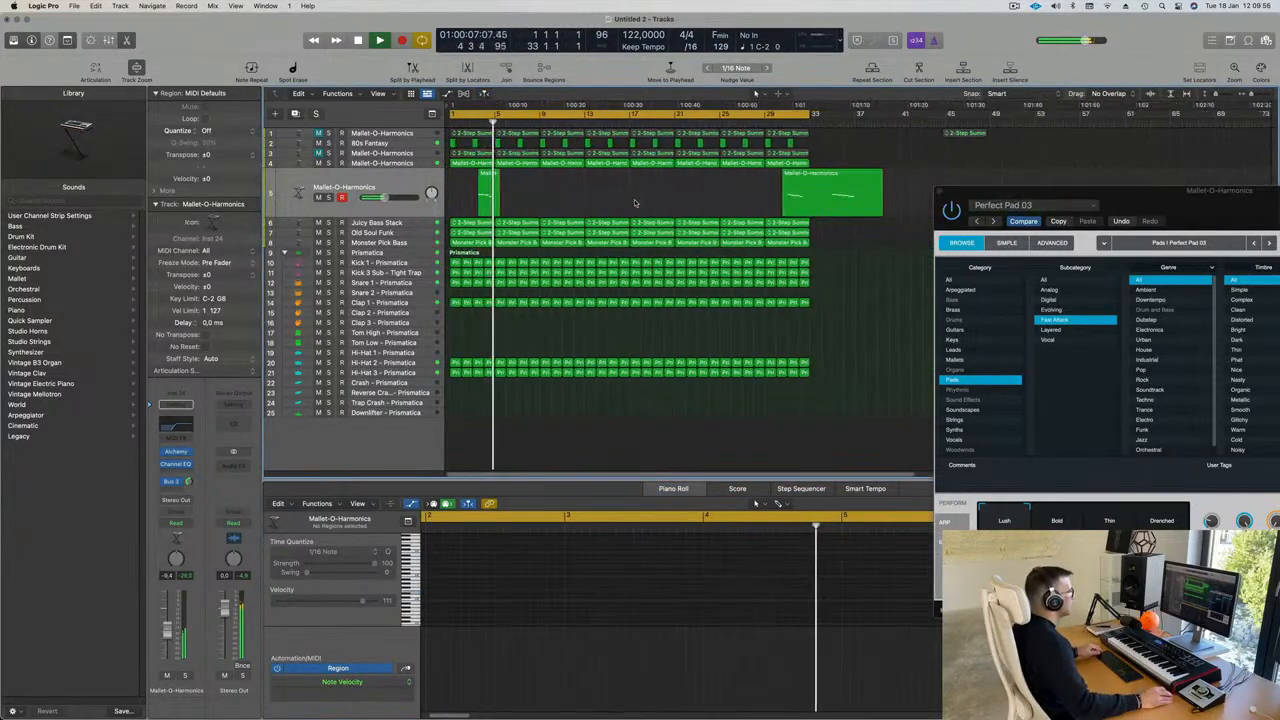
pyautogui.hscroll(-3, 587, 208)
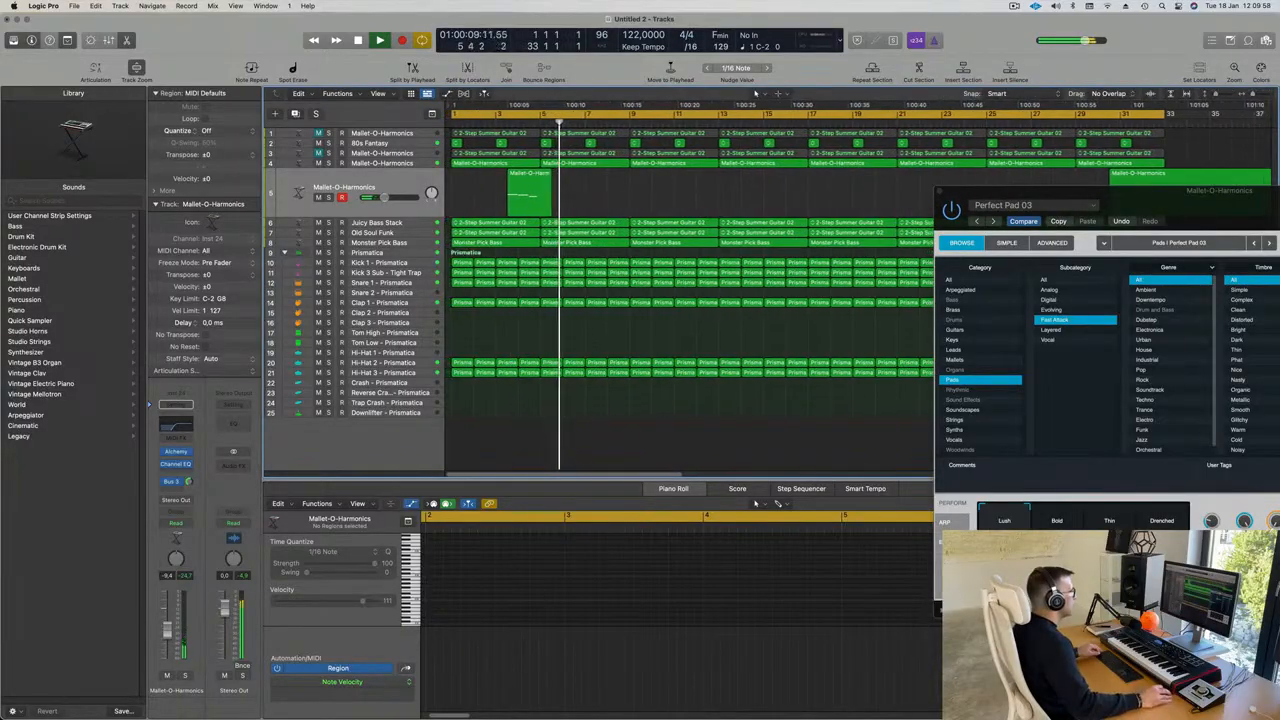
pyautogui.moveTo(530, 177); pyautogui.dragTo(542, 176)
pyautogui.scroll(-8, 593, 186)
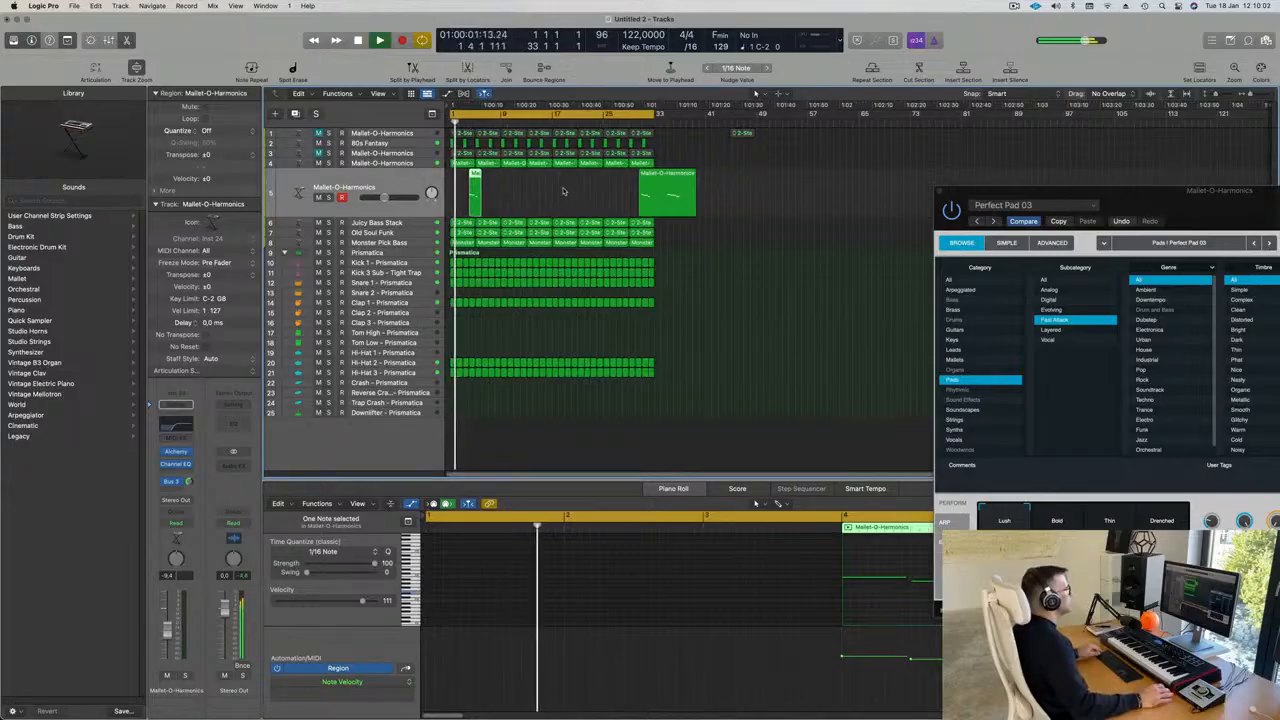
# Move the Alchemy window clear of the arrangement and delete the leftover pad region near bar 30
pyautogui.moveTo(1165, 194); pyautogui.dragTo(865, 160)
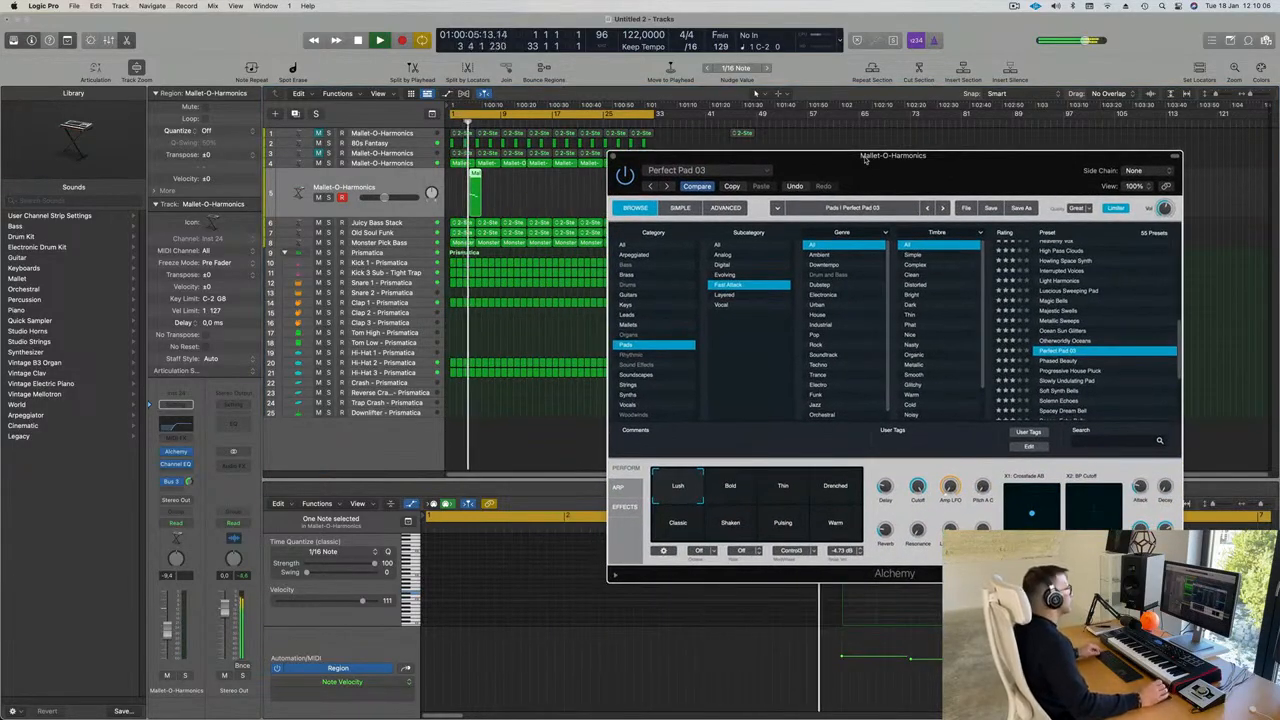
pyautogui.moveTo(876, 162); pyautogui.dragTo(1065, 181)
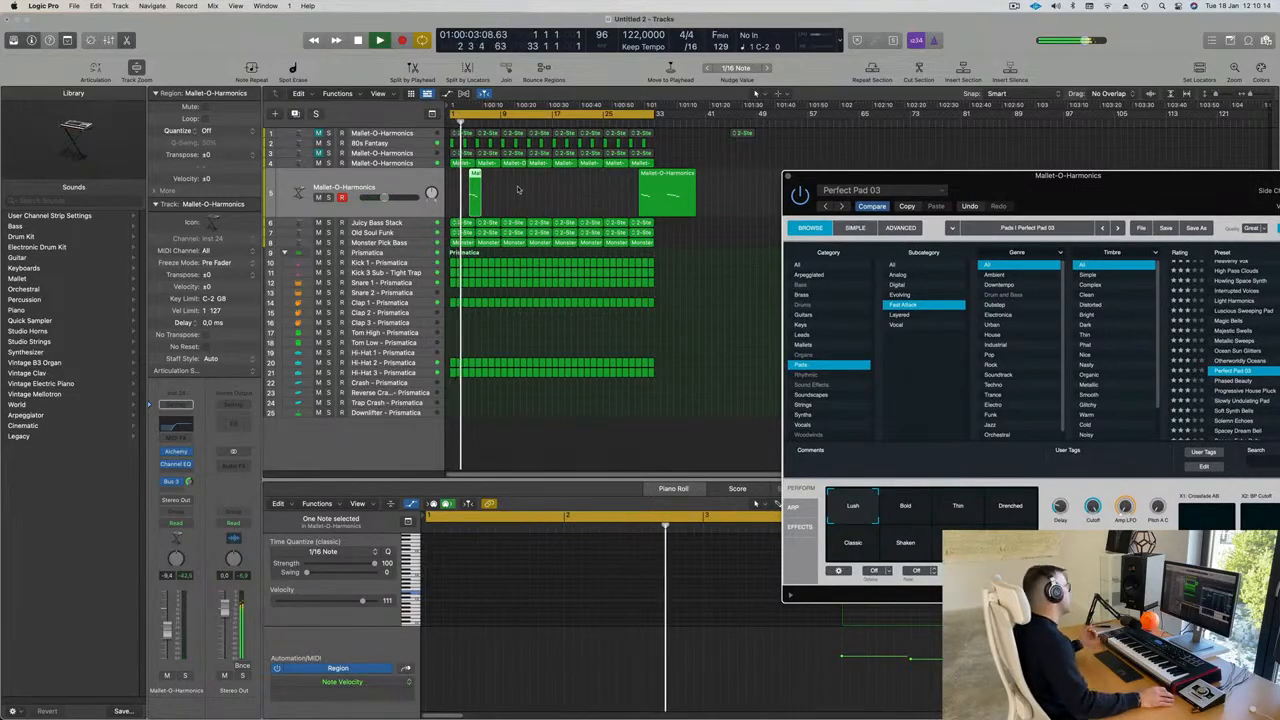
pyautogui.click(669, 188)
pyautogui.press('Delete')
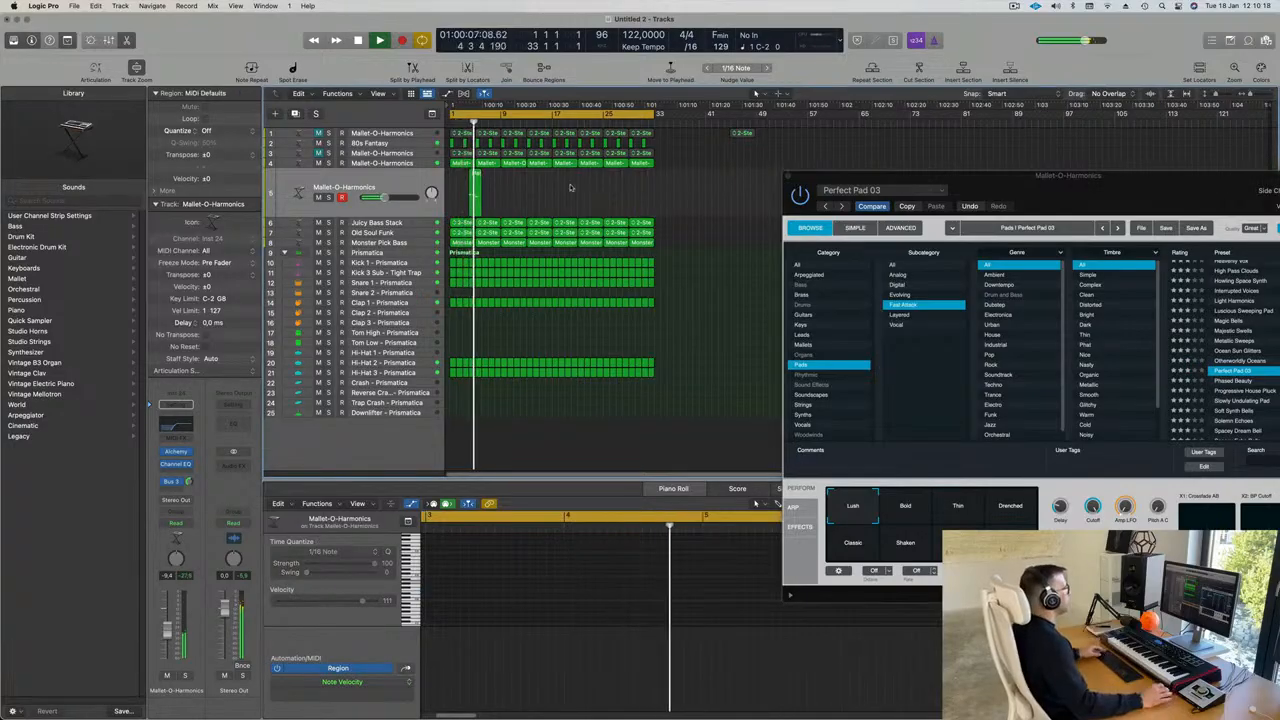